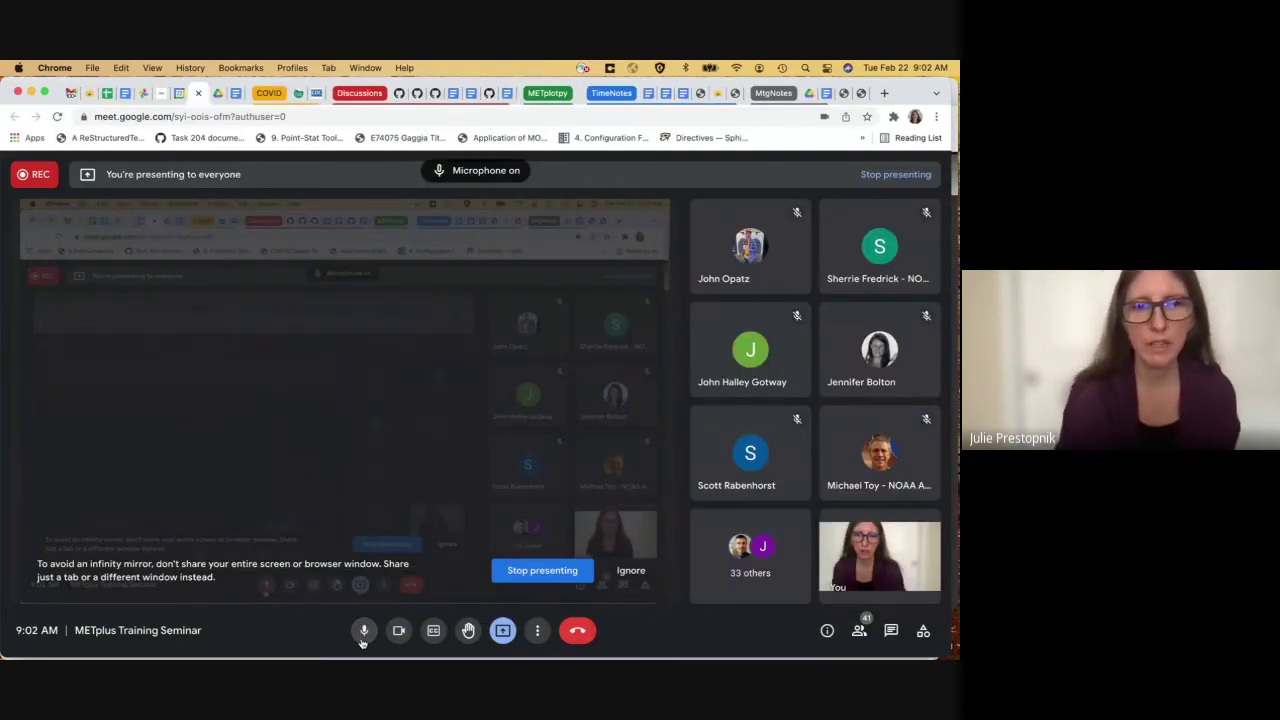
- Bring the installation slides window to the front and advance to the "Existing Builds" slide
key(ctrl+Up)
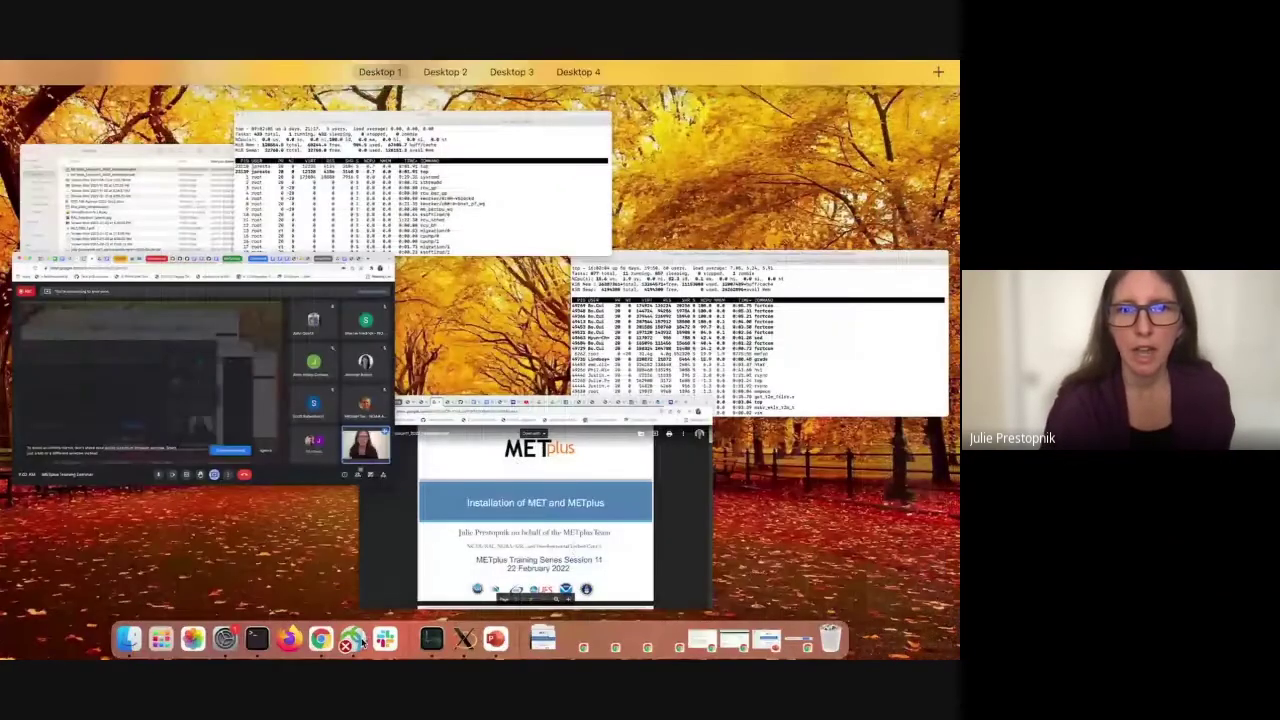
click(568, 555)
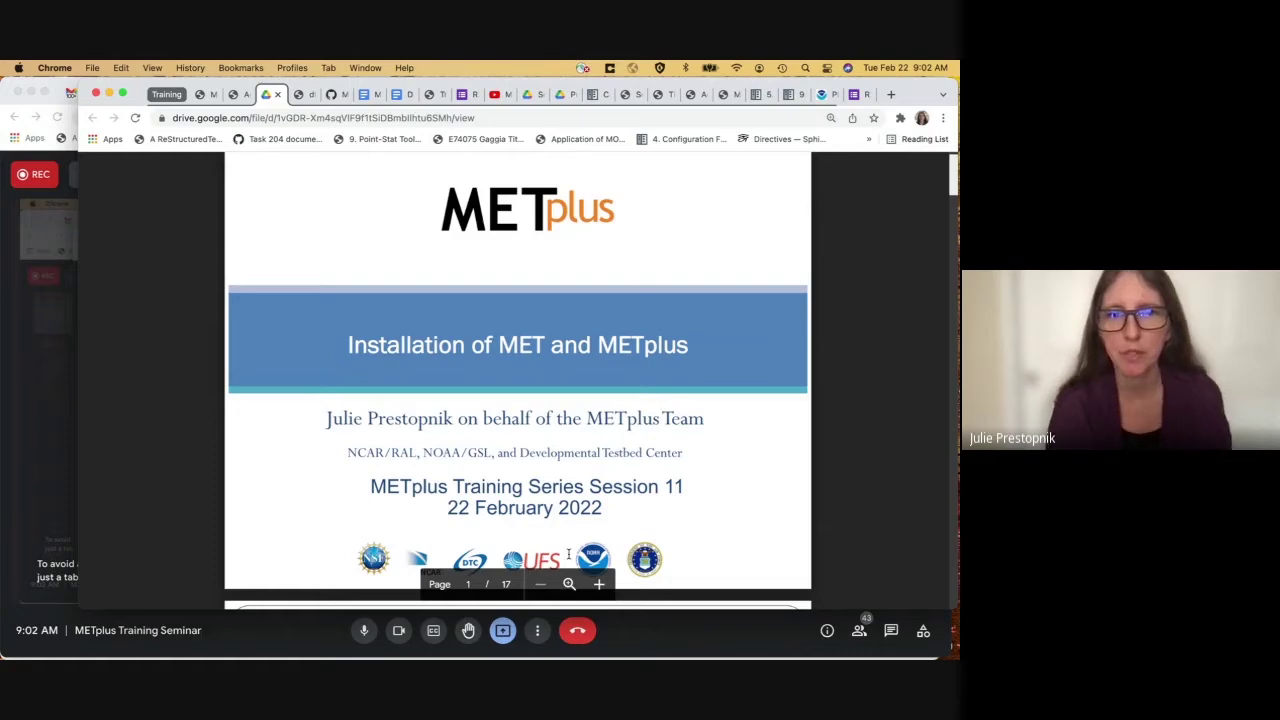
scroll(641, 510, down, 8)
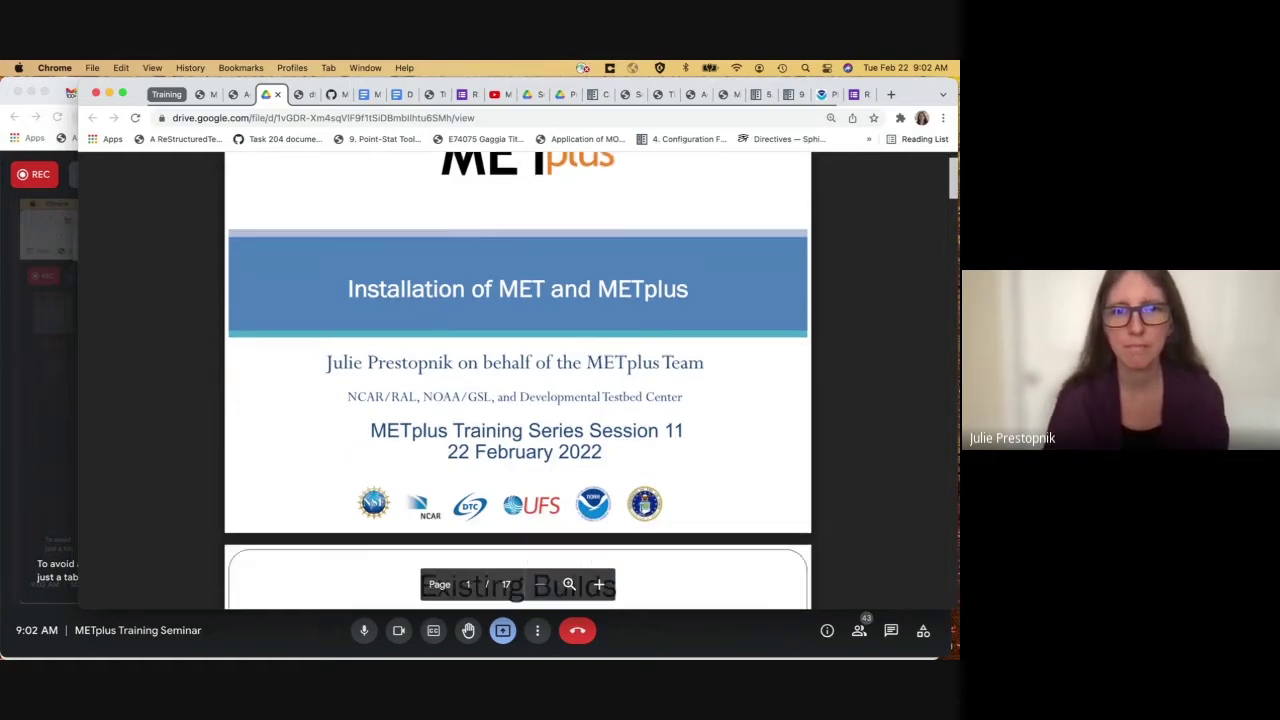
scroll(641, 510, down, 3)
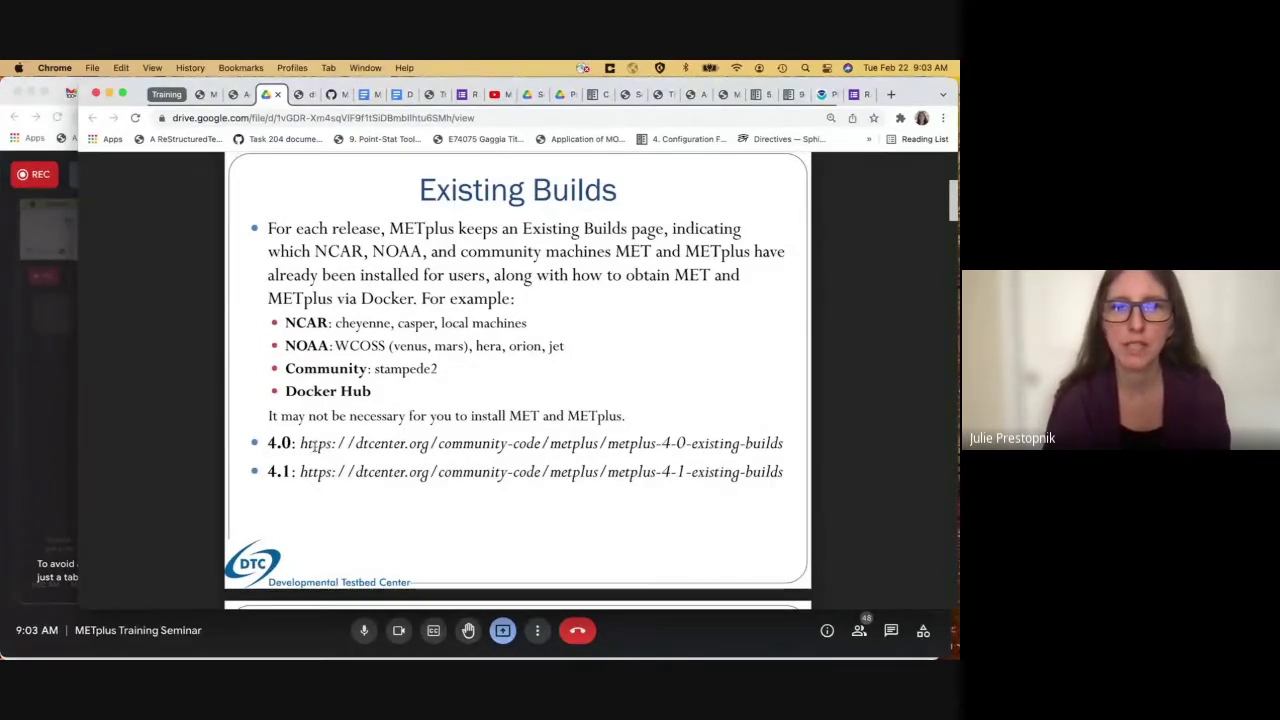
- Switch to the DTC website and open the METplus Download page at its recommended releases
click(300, 95)
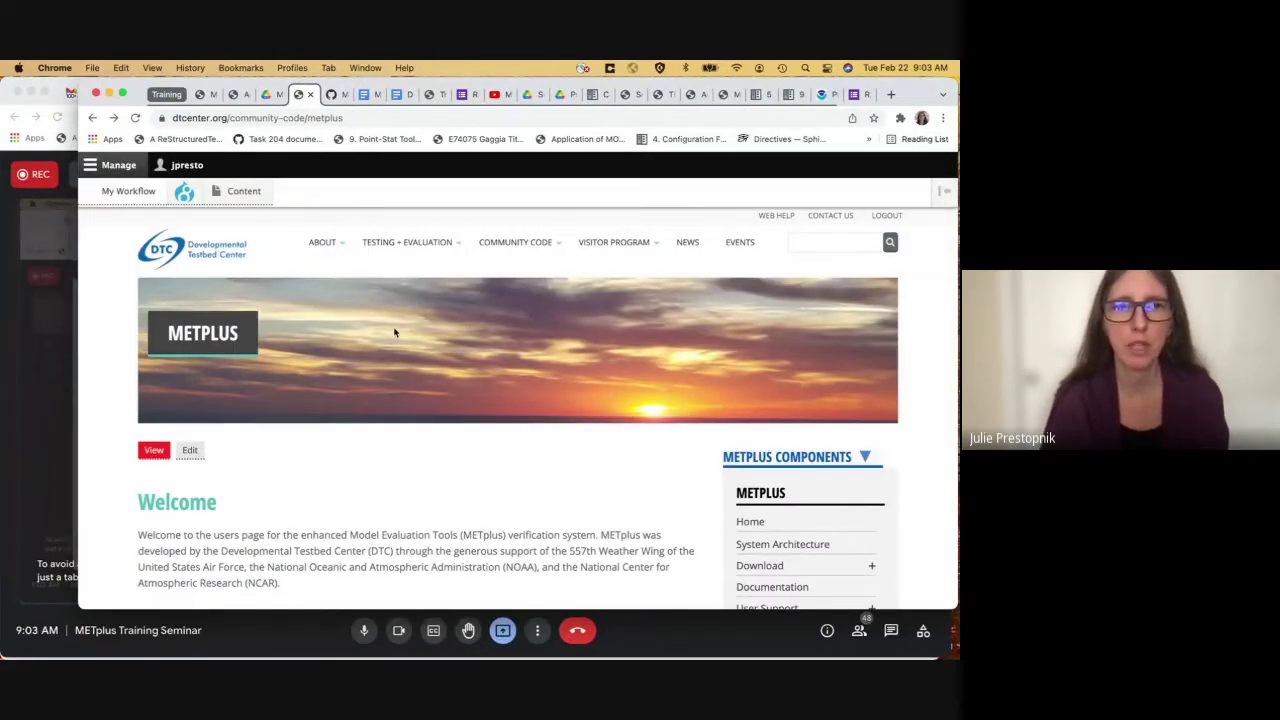
scroll(600, 420, down, 1)
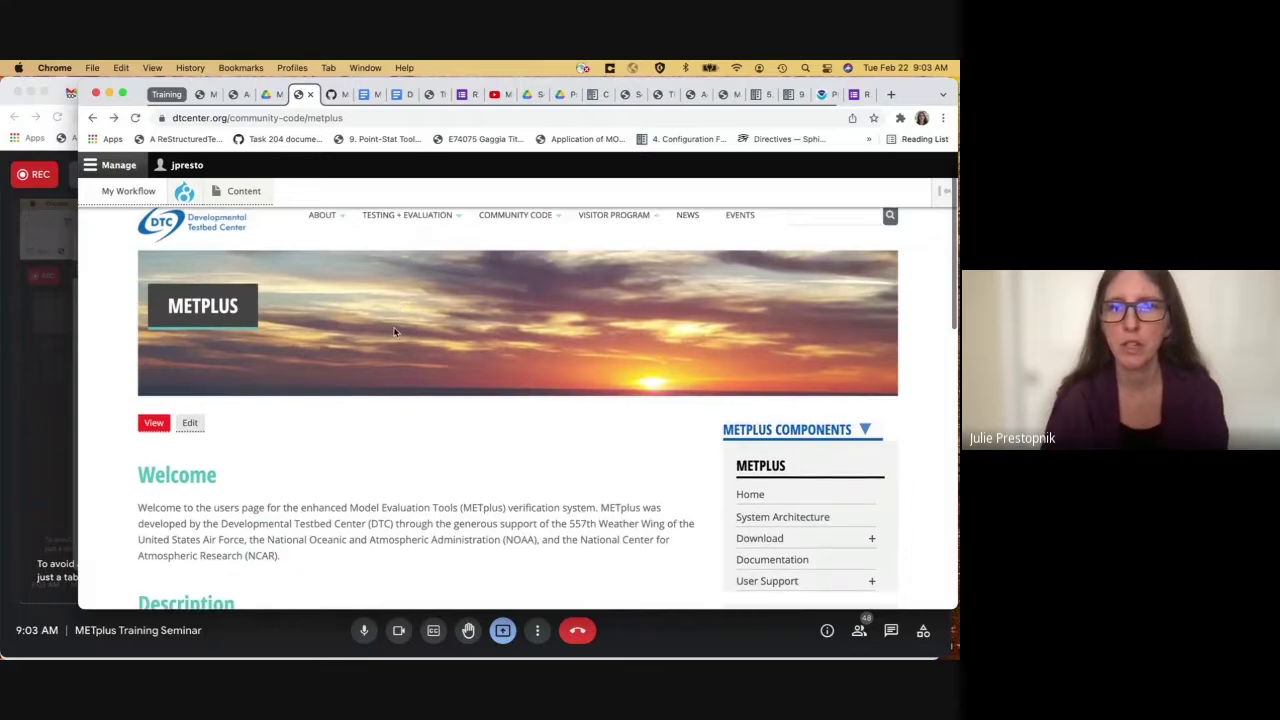
click(737, 530)
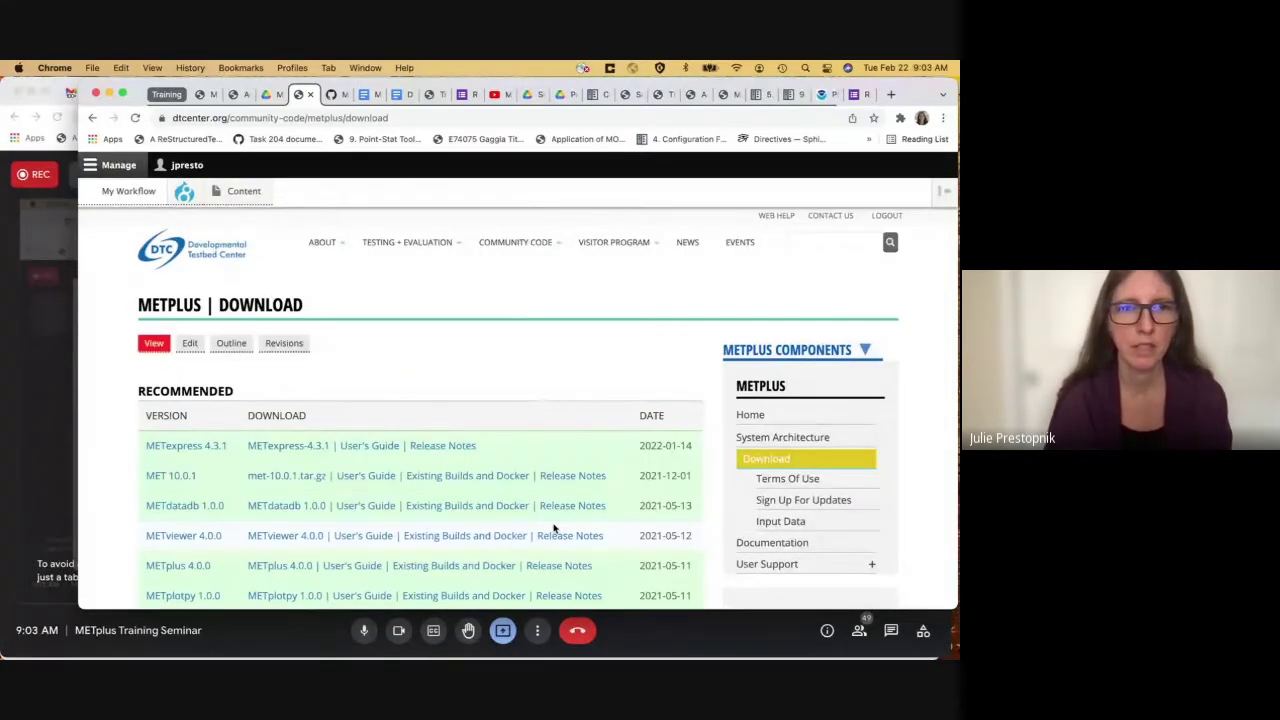
scroll(554, 528, down, 3)
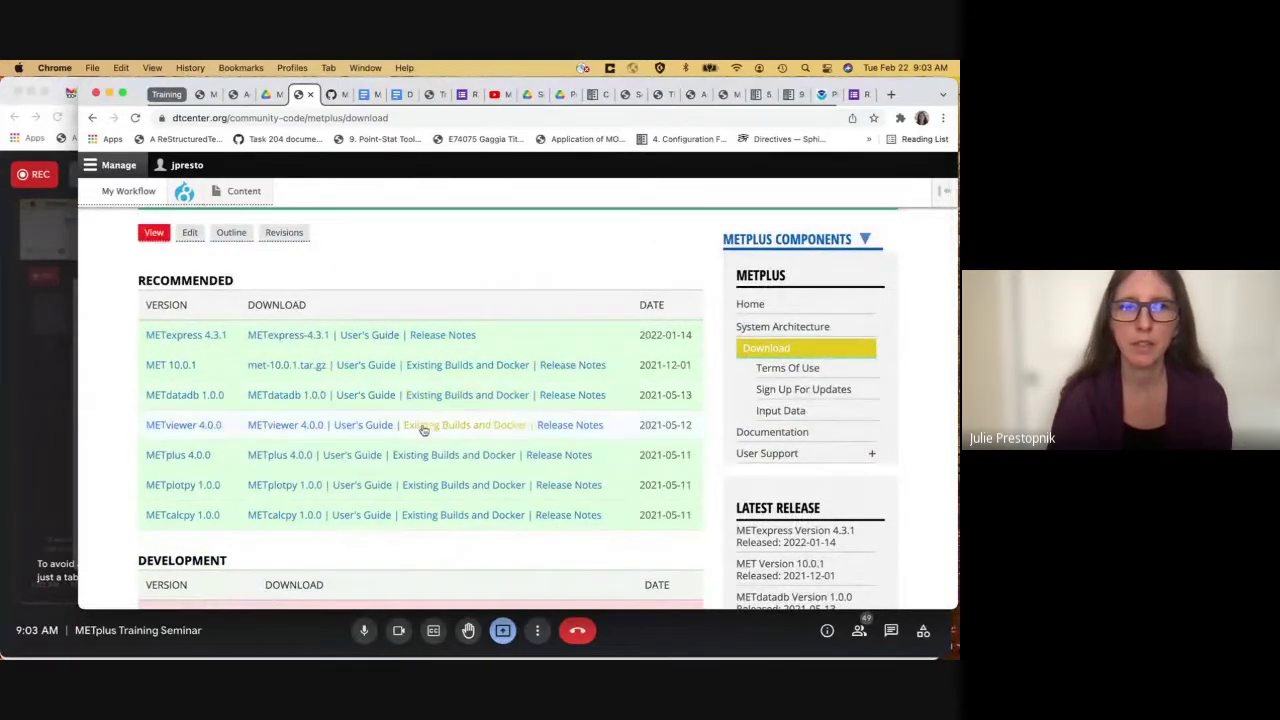
- Open the "Existing Builds and Docker" link for MET 10.0.1 in a new tab and point out the version in its address
click(470, 368)
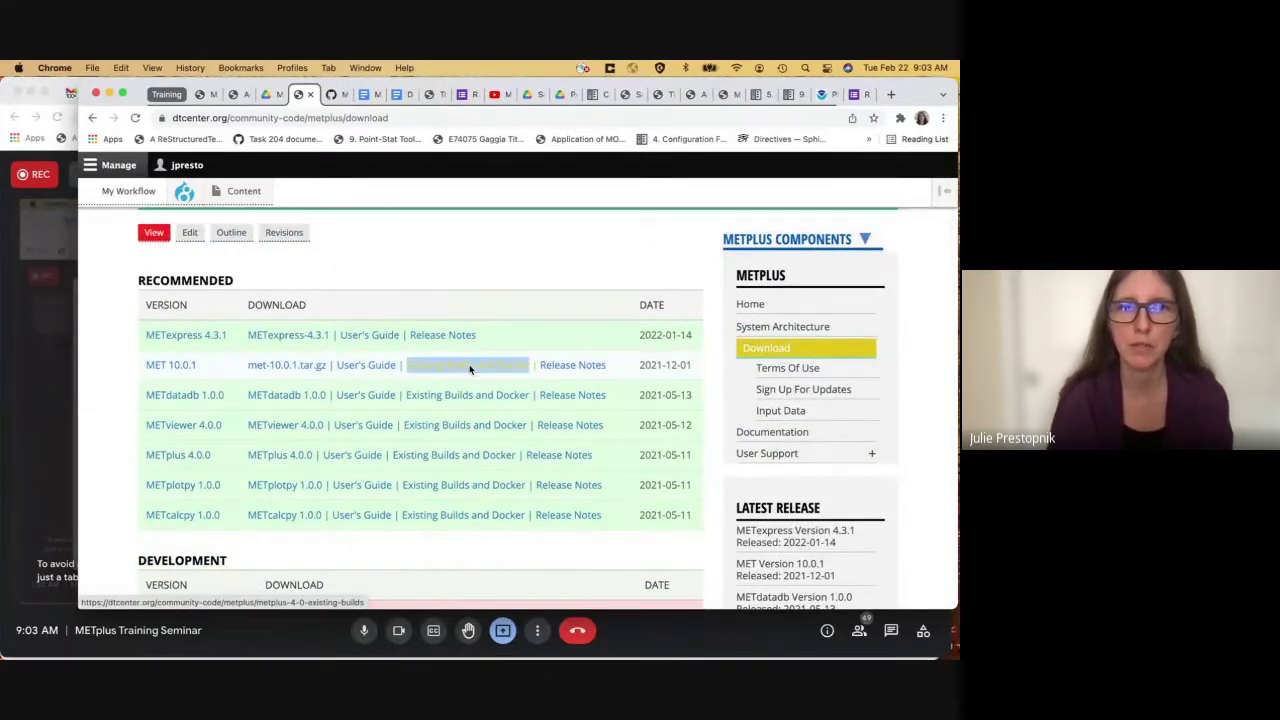
right_click(470, 368)
click(523, 373)
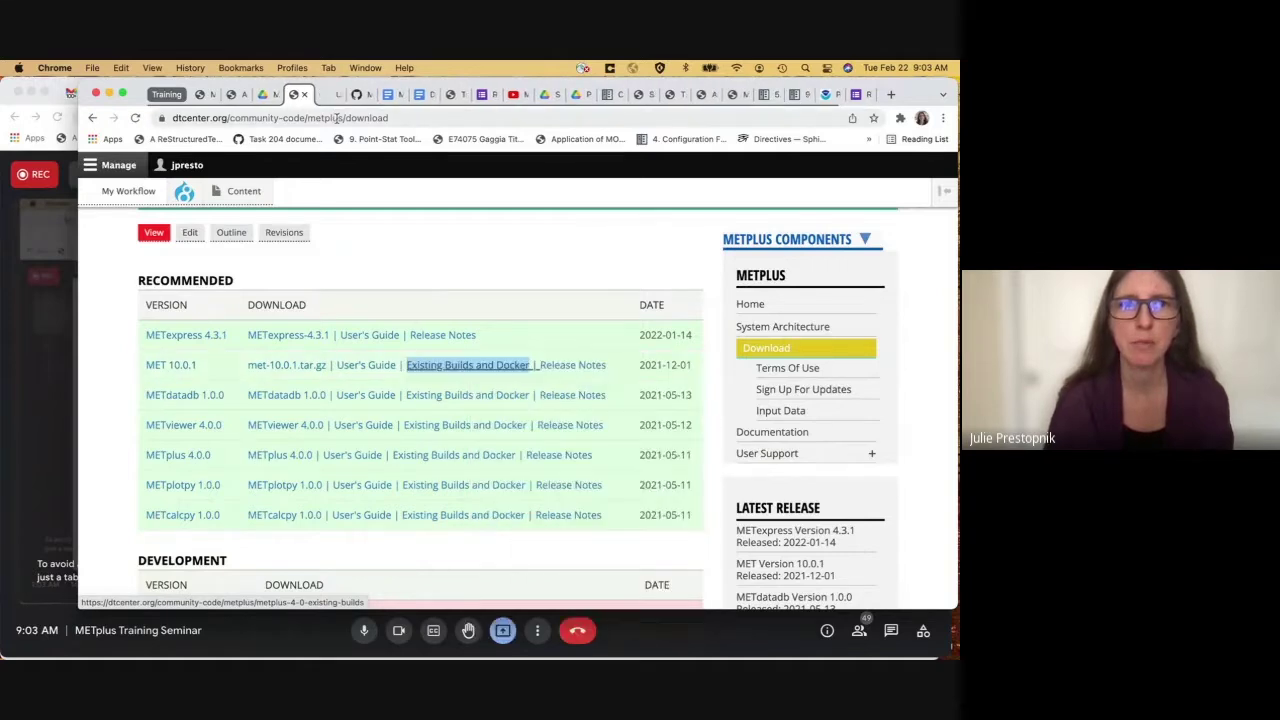
click(329, 100)
click(397, 118)
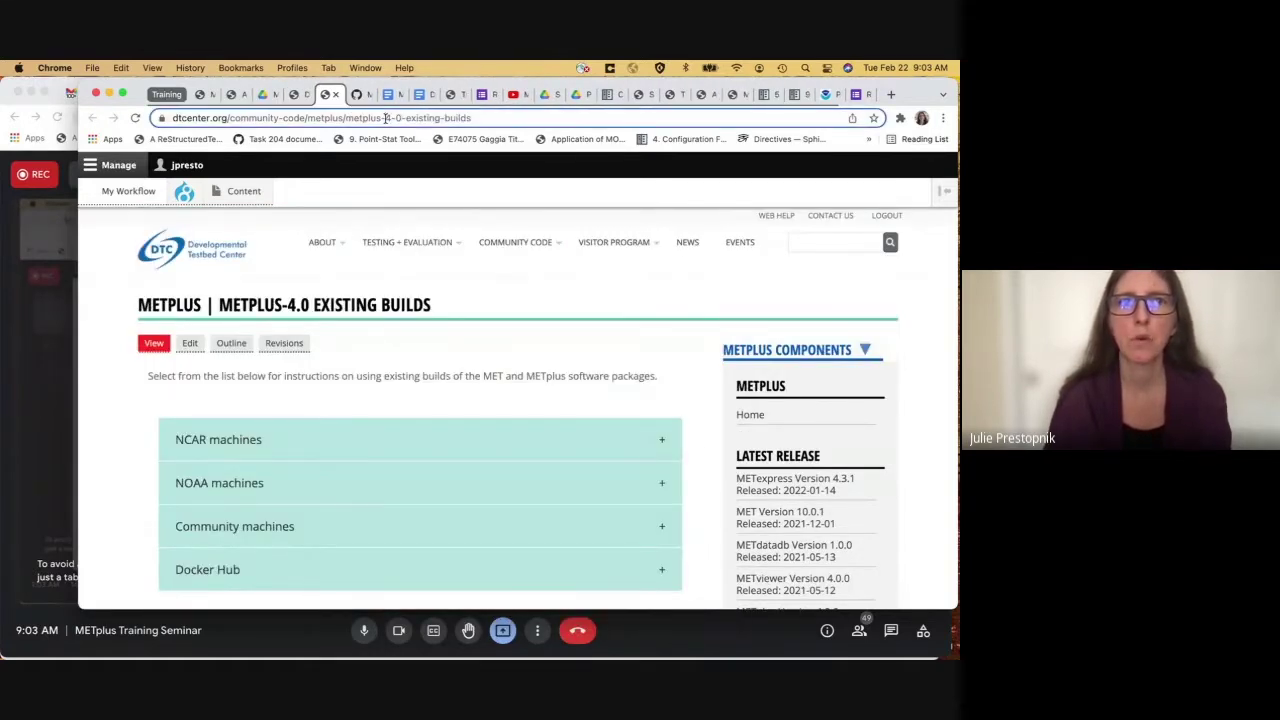
drag(416, 118, 438, 118)
click(382, 358)
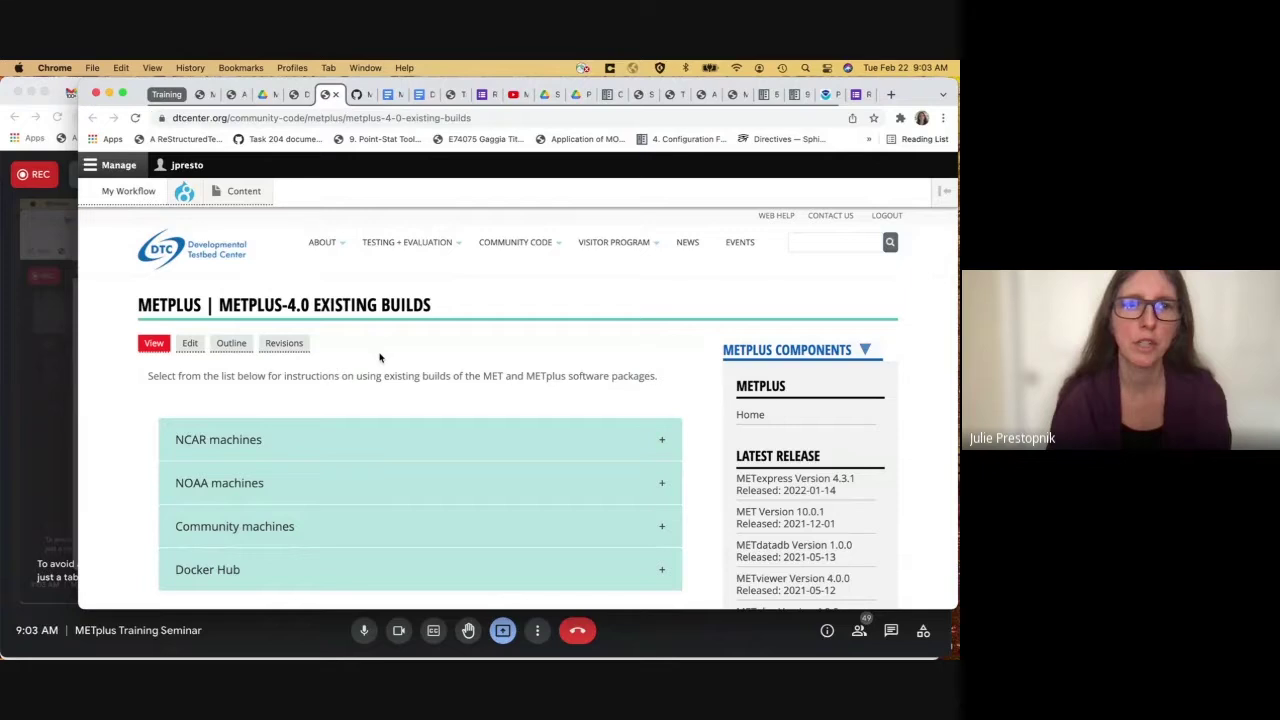
- Expand NCAR machines and CHEYENNE on the METplus-4.0 existing builds page and view the Cheyenne setup instructions
click(272, 454)
scroll(314, 454, down, 2)
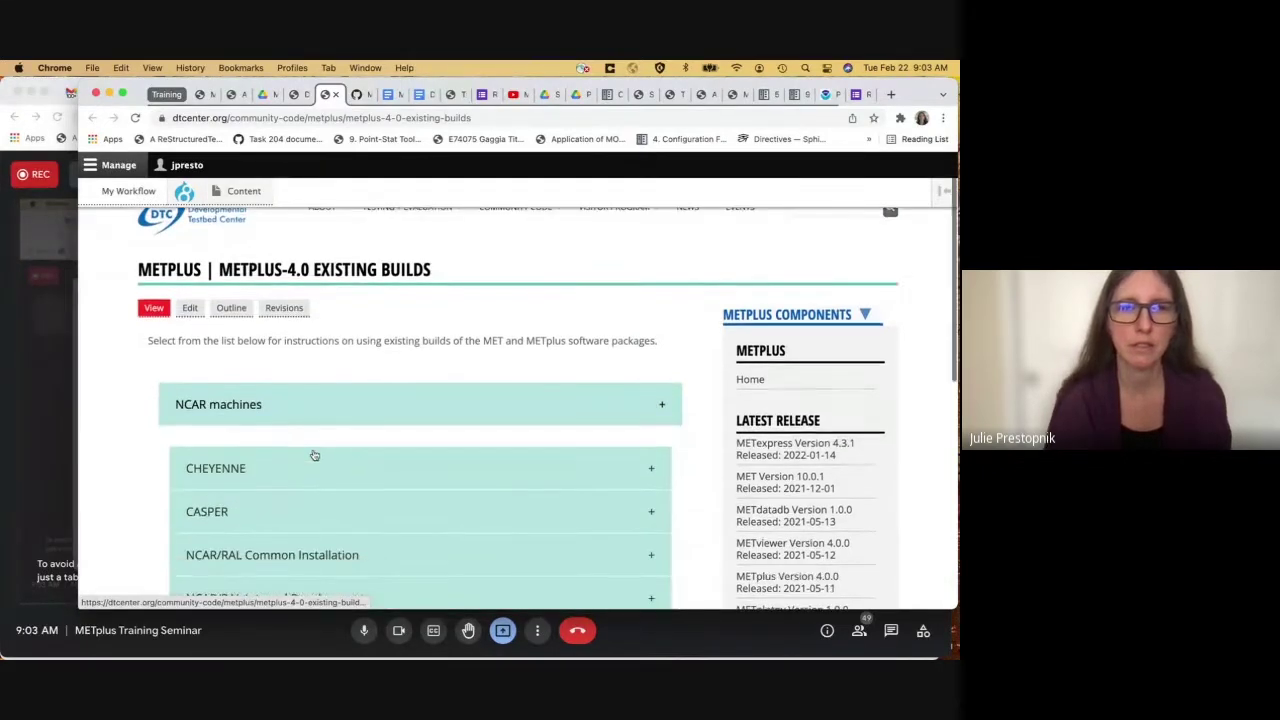
click(264, 391)
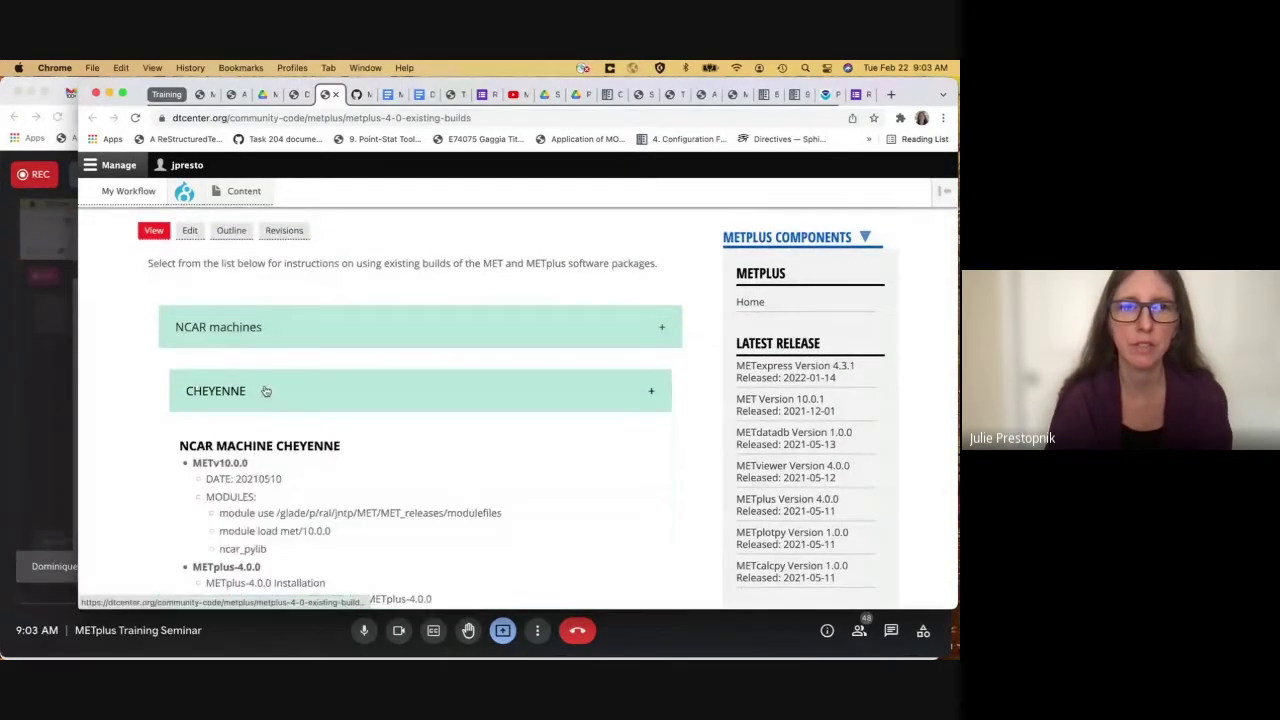
scroll(265, 391, down, 2)
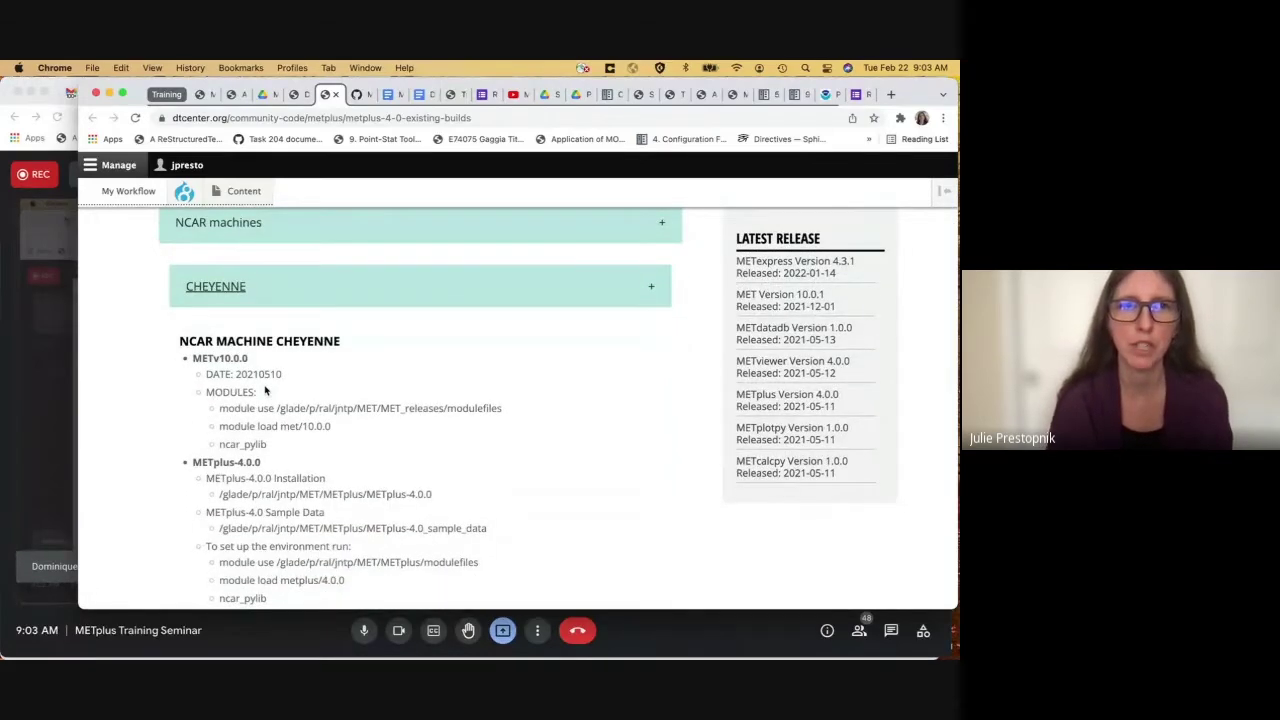
scroll(265, 391, up, 1)
- Close the 4.0 builds page and open the METdatadb 1.1.0 beta6 "Existing Builds and Docker" page from the Development releases in a new tab
click(335, 94)
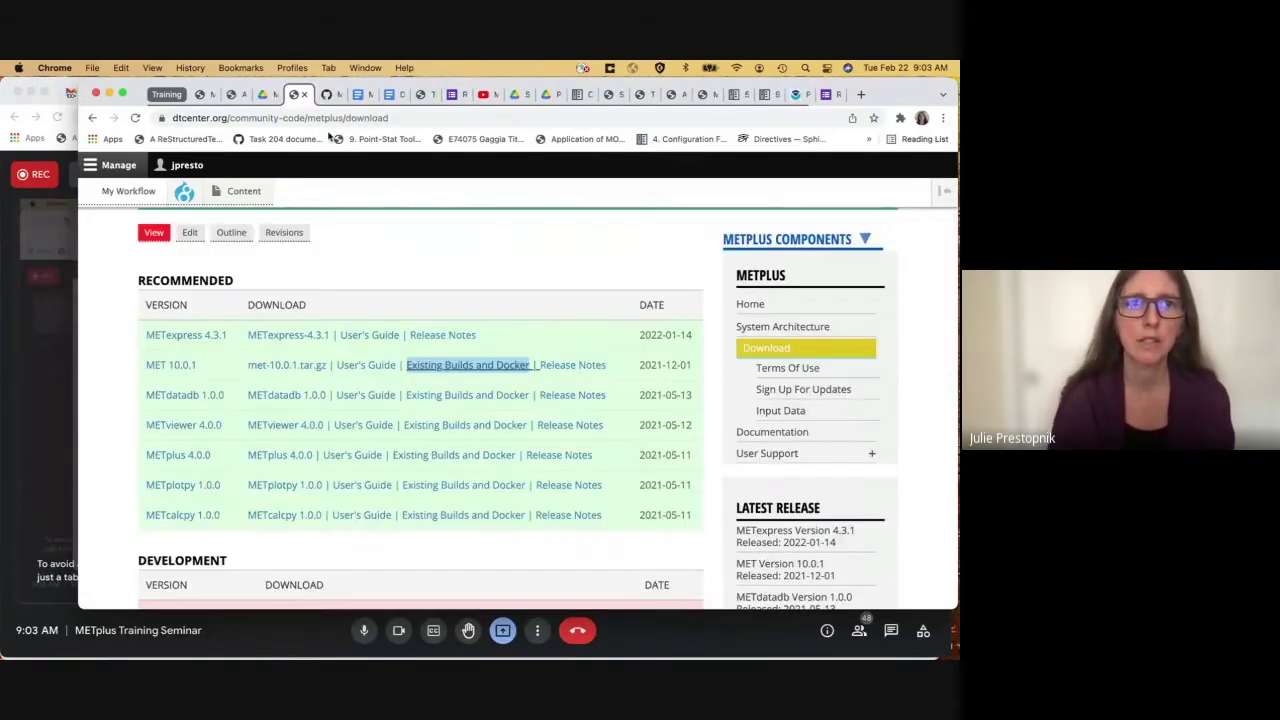
scroll(349, 354, down, 3)
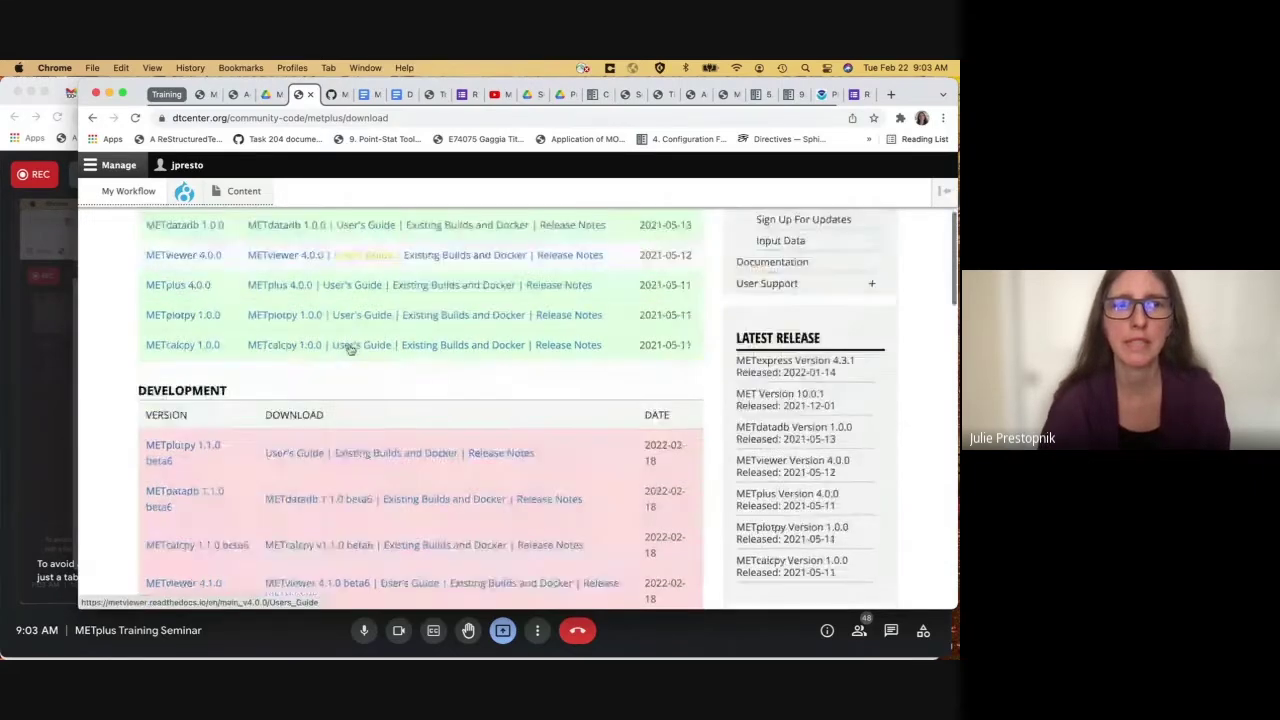
scroll(349, 347, down, 5)
scroll(350, 348, up, 2)
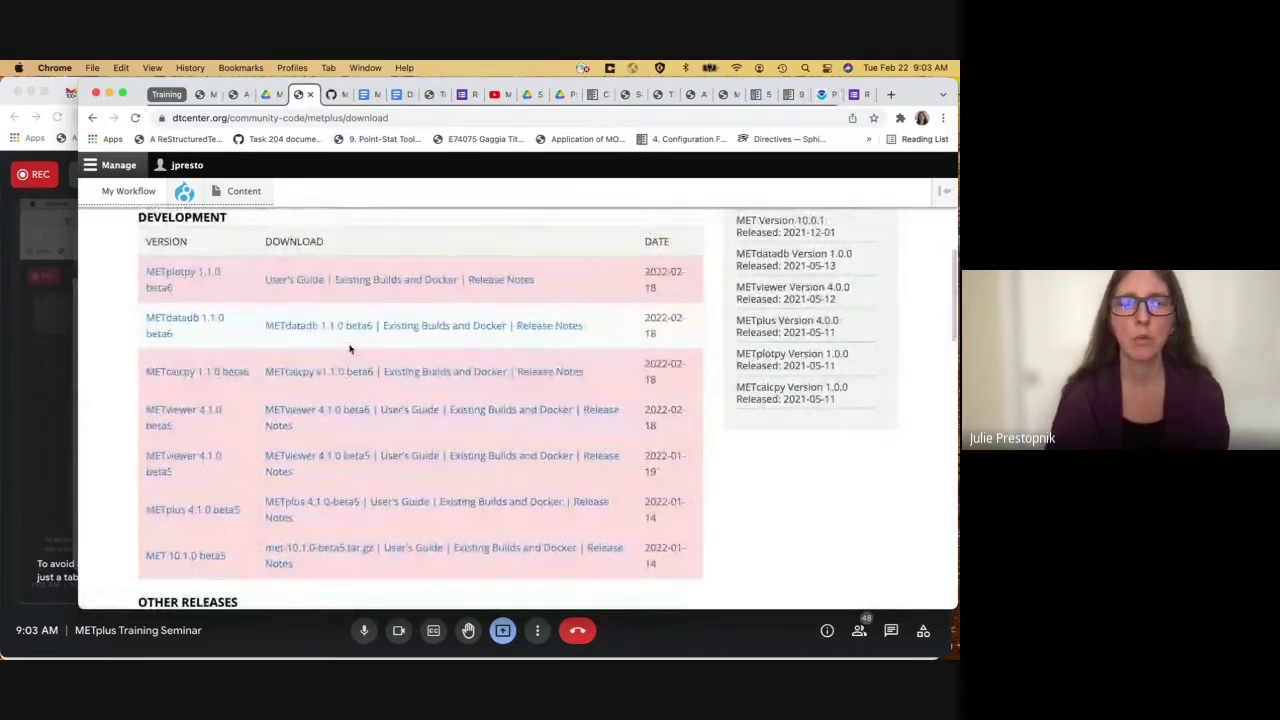
right_click(420, 333)
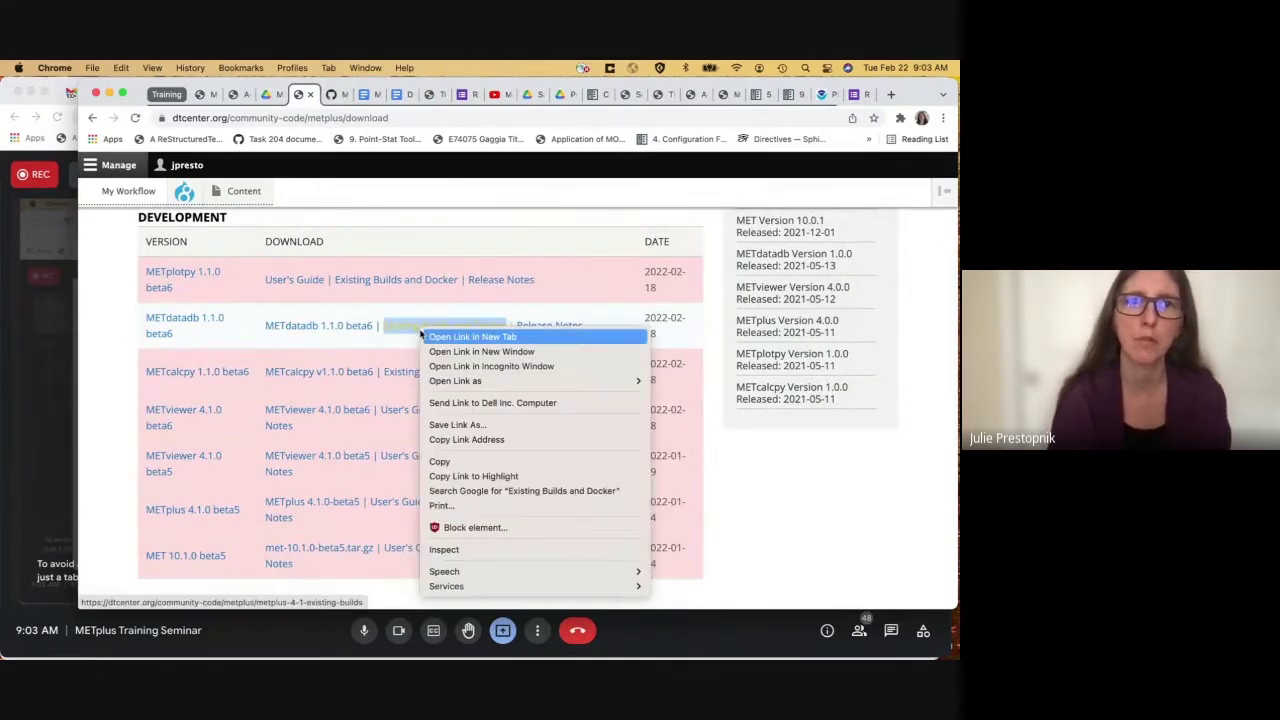
click(432, 338)
click(326, 95)
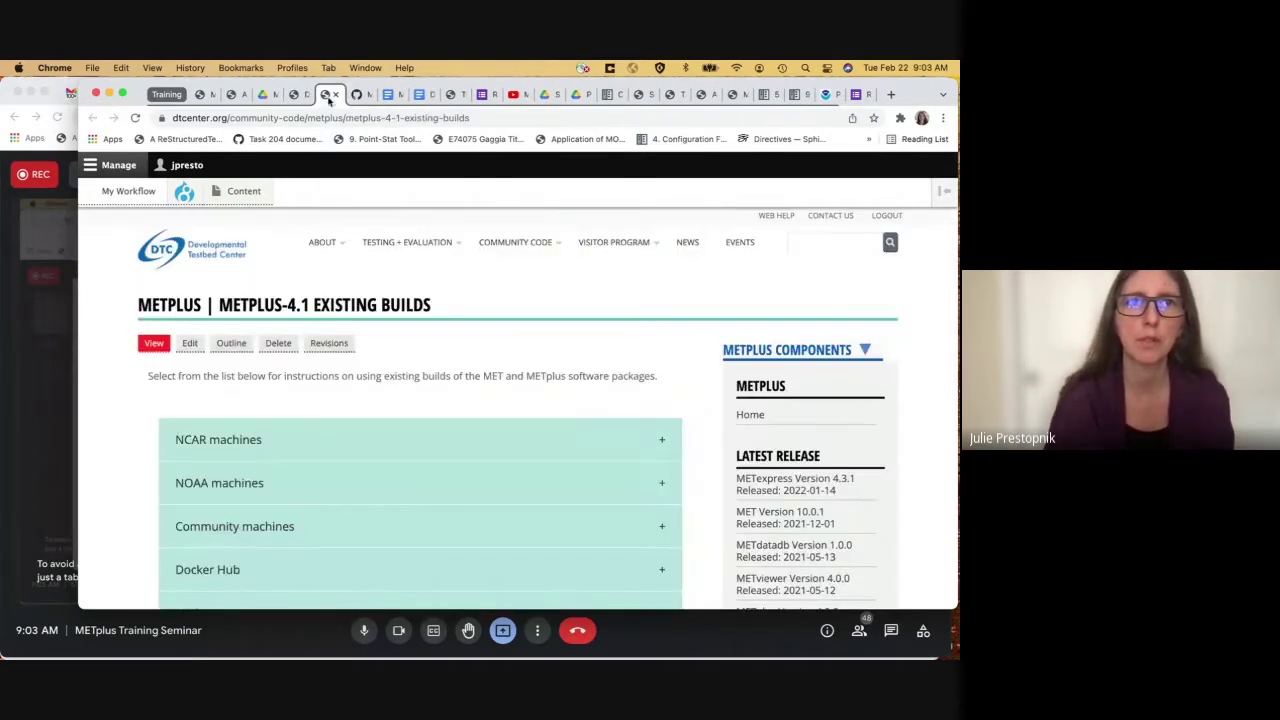
drag(283, 304, 310, 304)
click(427, 342)
- Expand NCAR machines and CHEYENNE on the METplus-4.1 existing builds page and view the Cheyenne setup instructions
scroll(428, 340, down, 1)
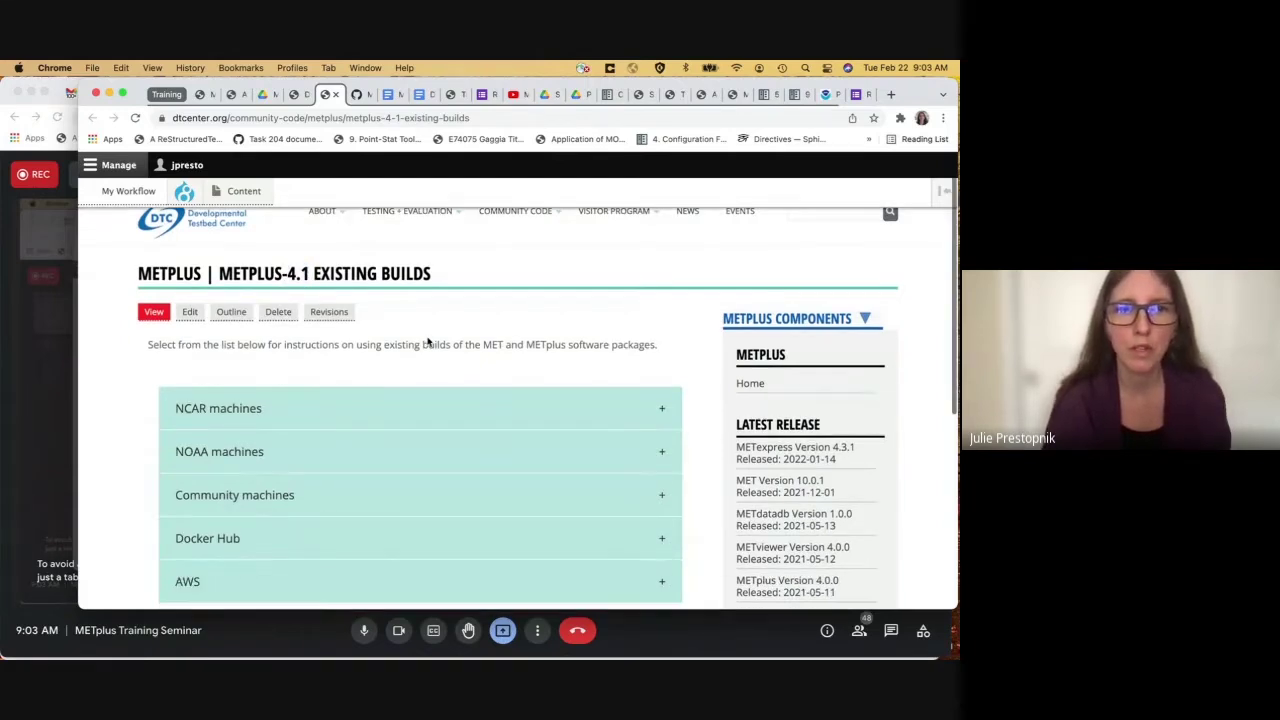
click(297, 411)
scroll(297, 410, down, 1)
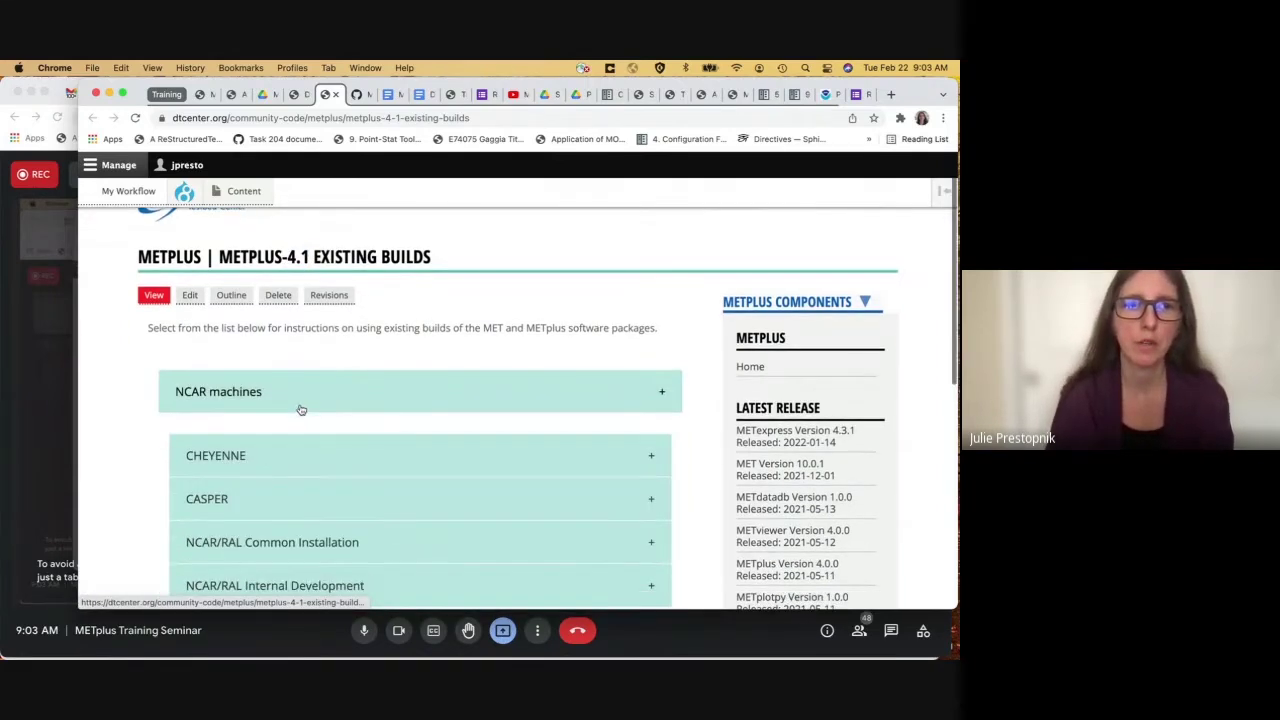
click(273, 460)
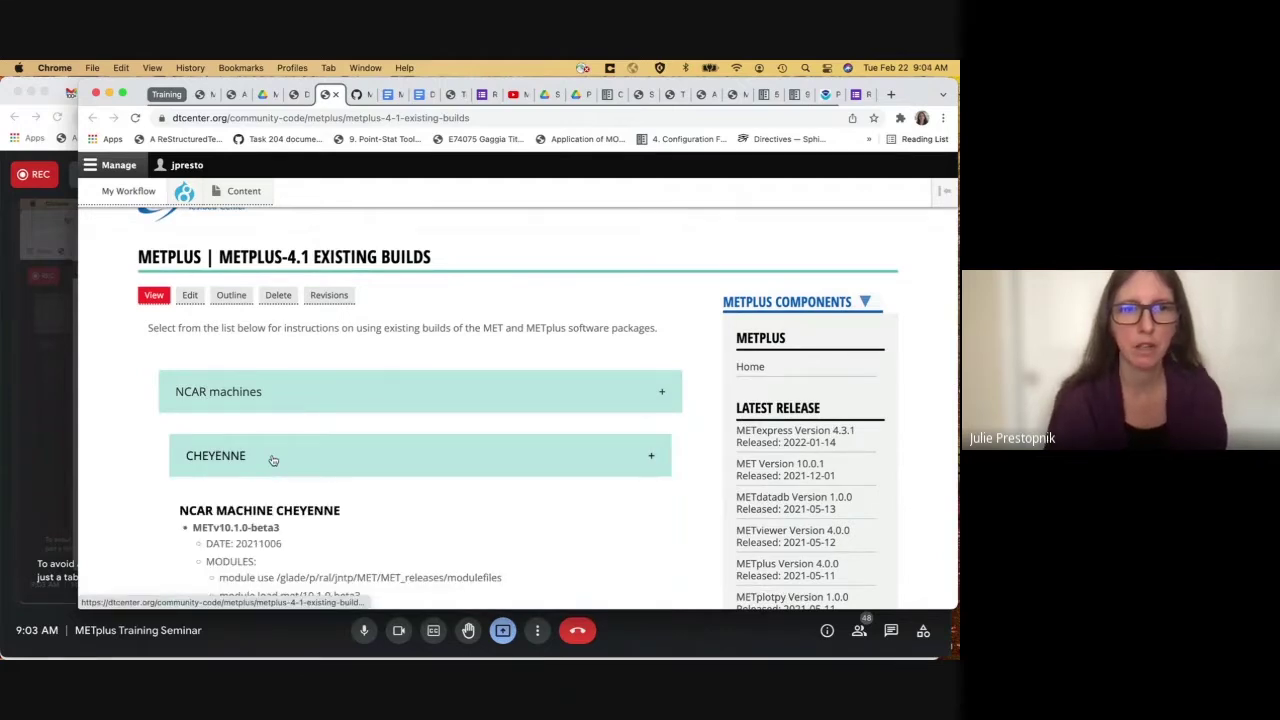
scroll(272, 458, down, 4)
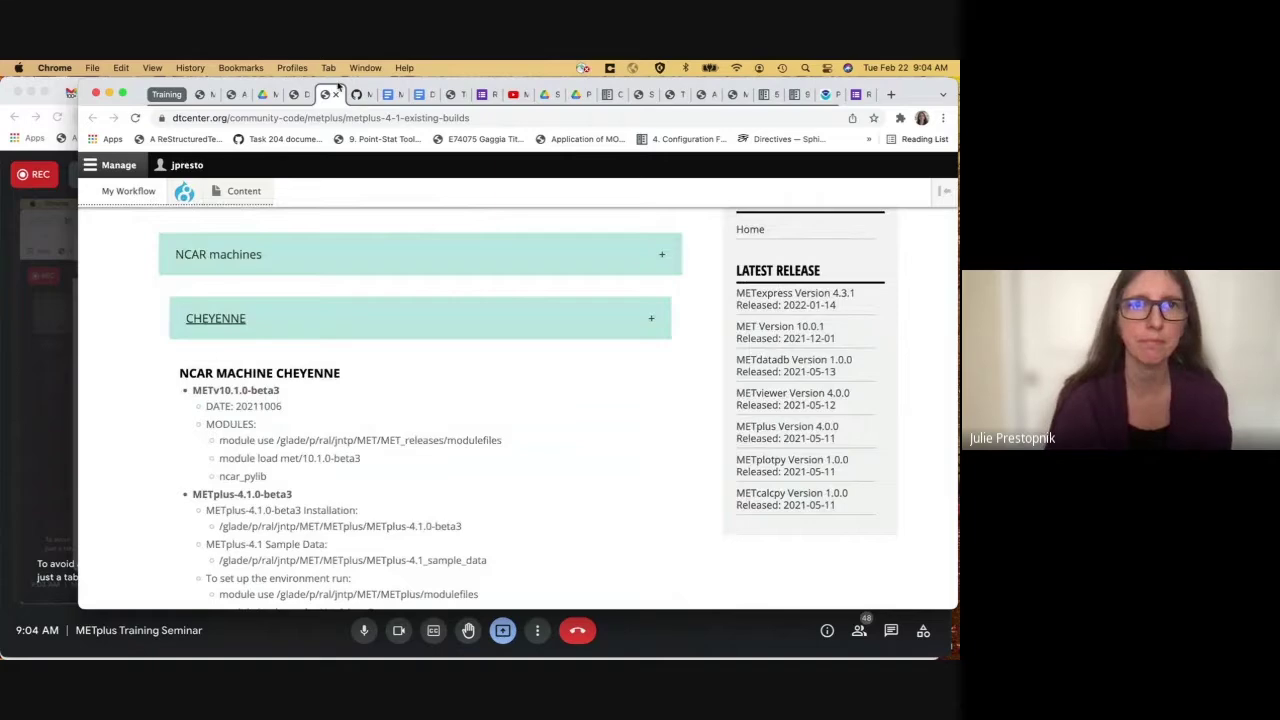
- Close the 4.1 existing builds page and go back from the Download page to the METplus home page
click(295, 95)
click(264, 94)
click(295, 94)
click(89, 118)
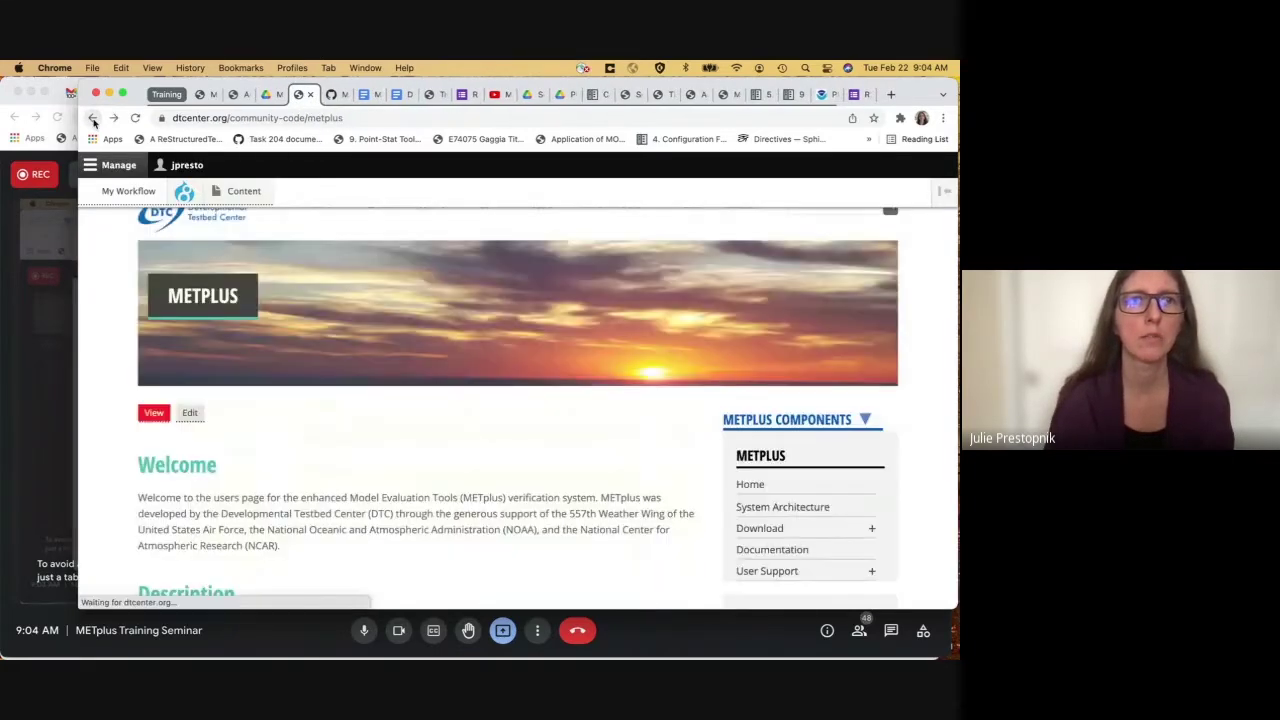
- Return to the presentation PDF and advance to the "Installing MET and METplus Wrappers" slide
click(266, 94)
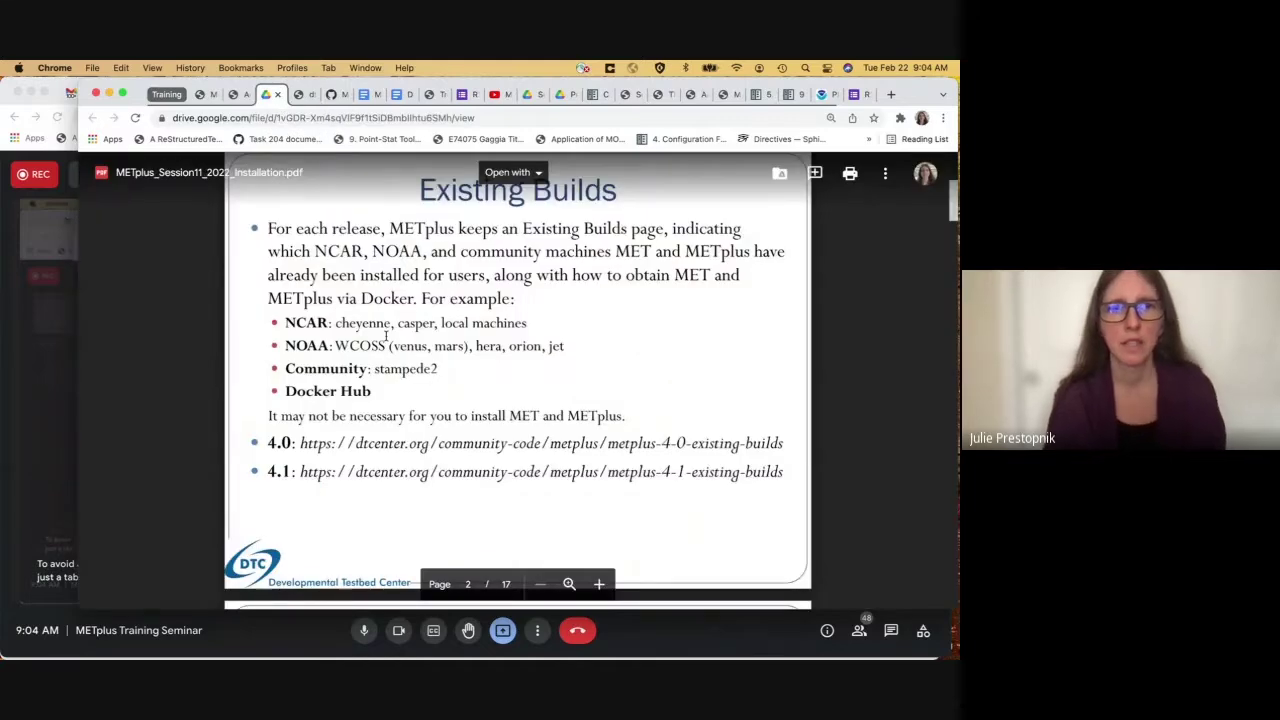
scroll(382, 340, down, 2)
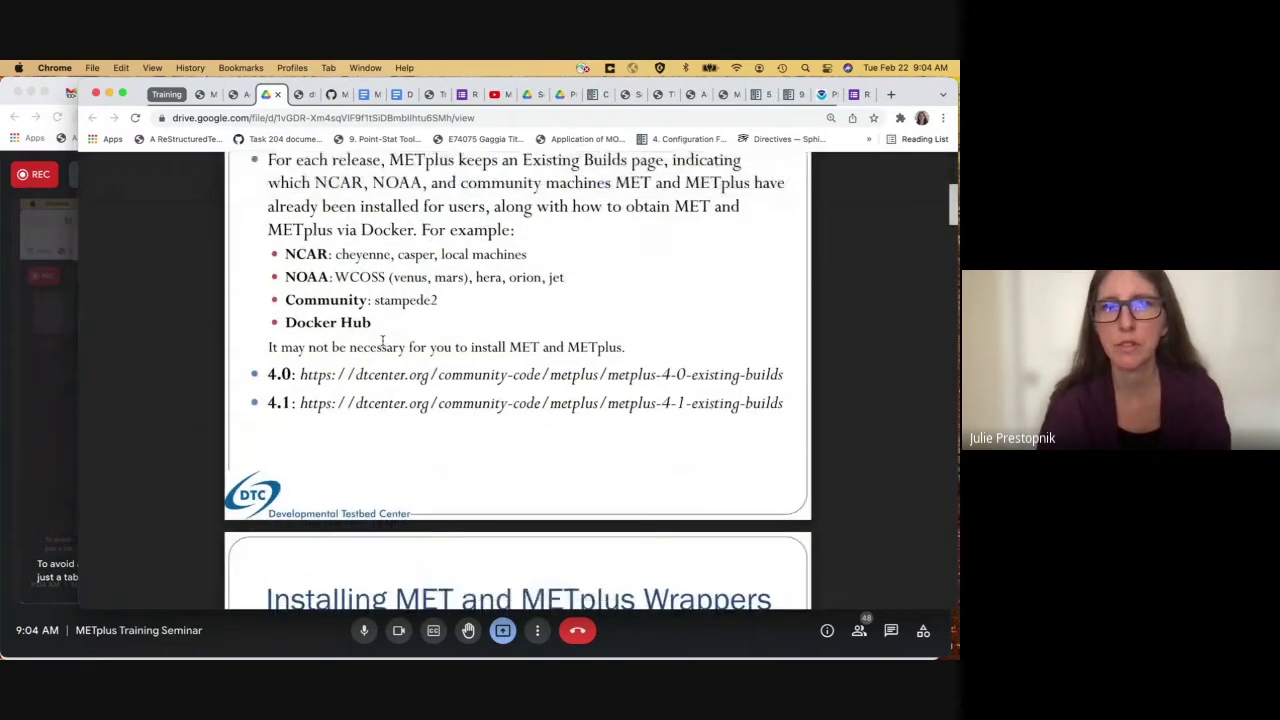
scroll(382, 340, down, 5)
scroll(382, 340, down, 3)
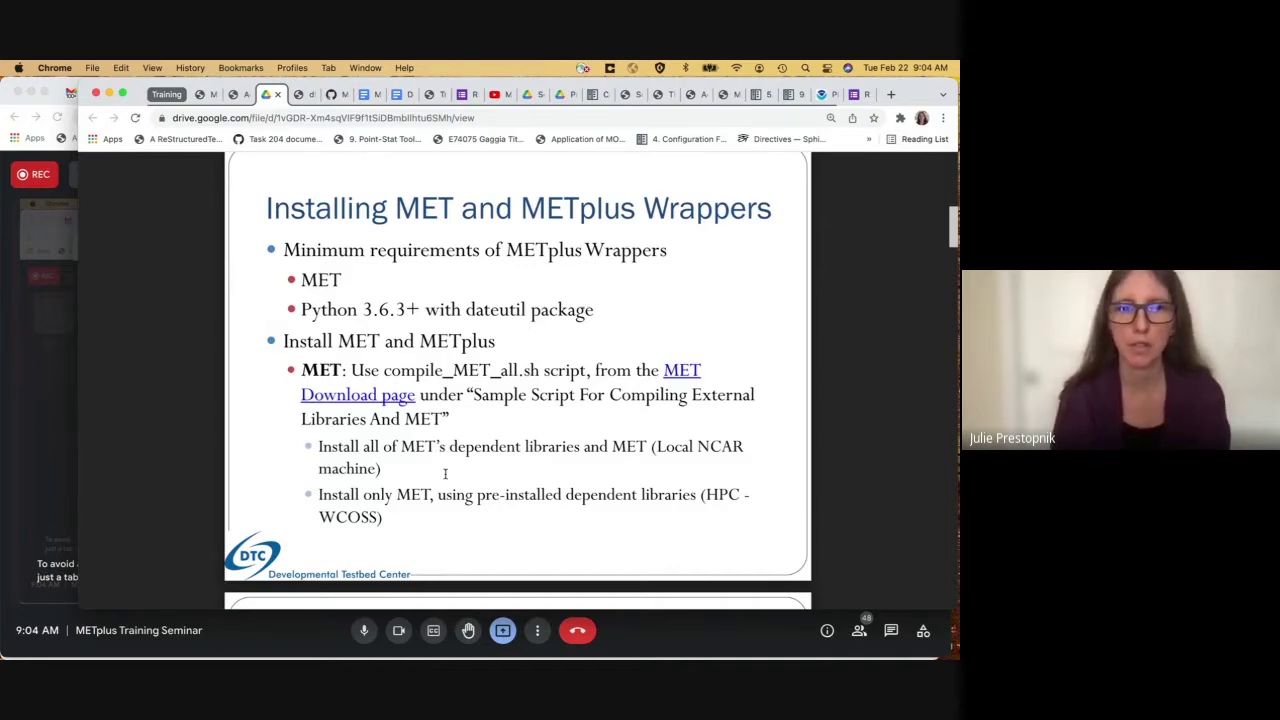
- On the DTC website, go to the Model Evaluation Tools (MET) component and open its Download page
click(298, 94)
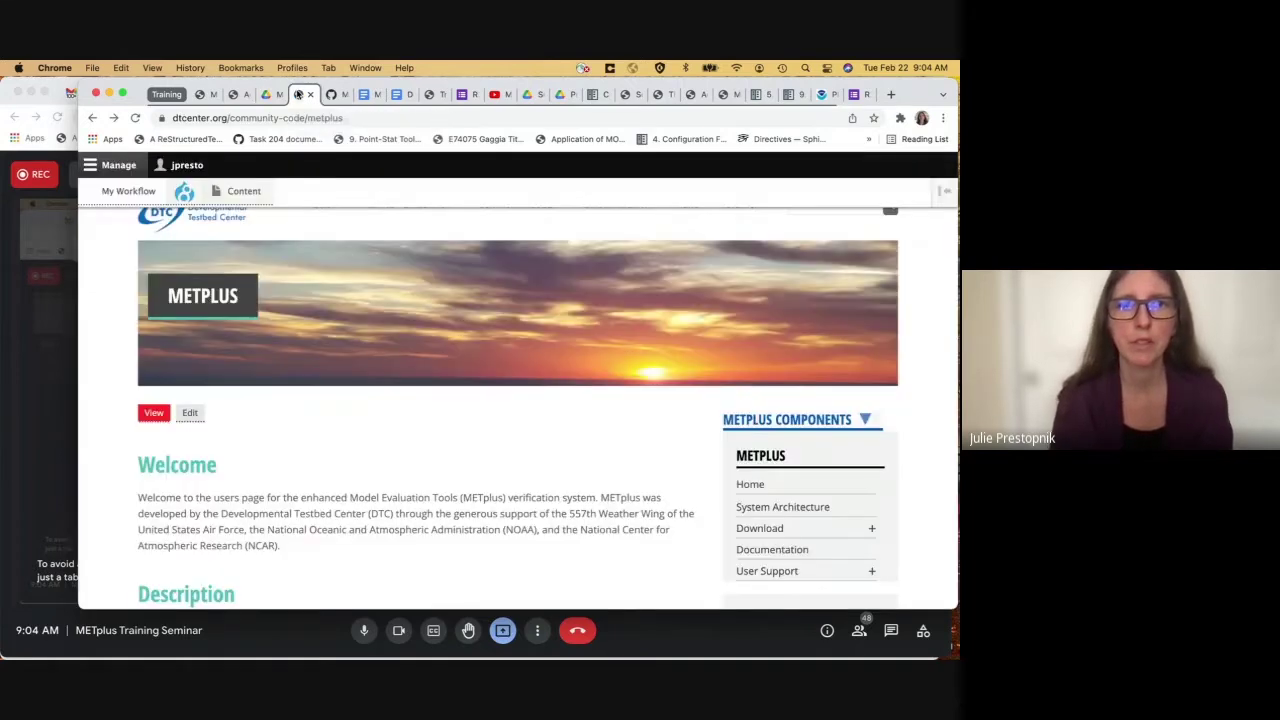
click(755, 424)
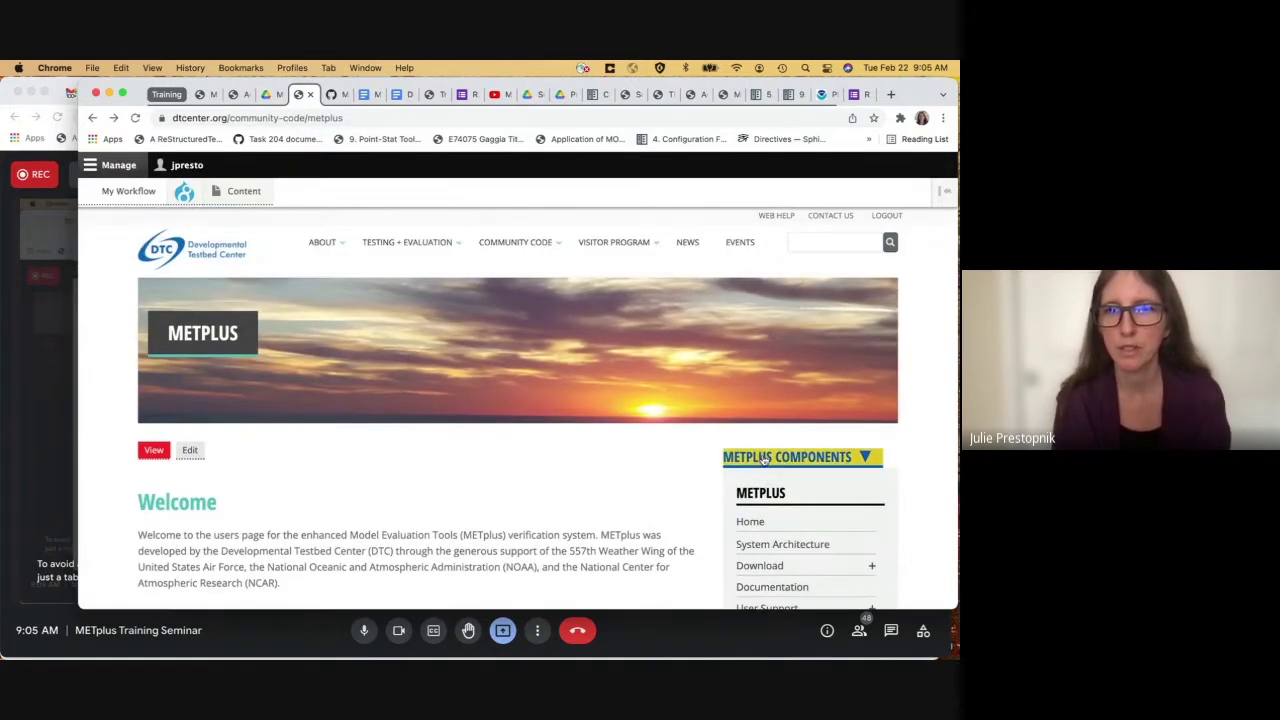
mouse_move(765, 460)
click(765, 521)
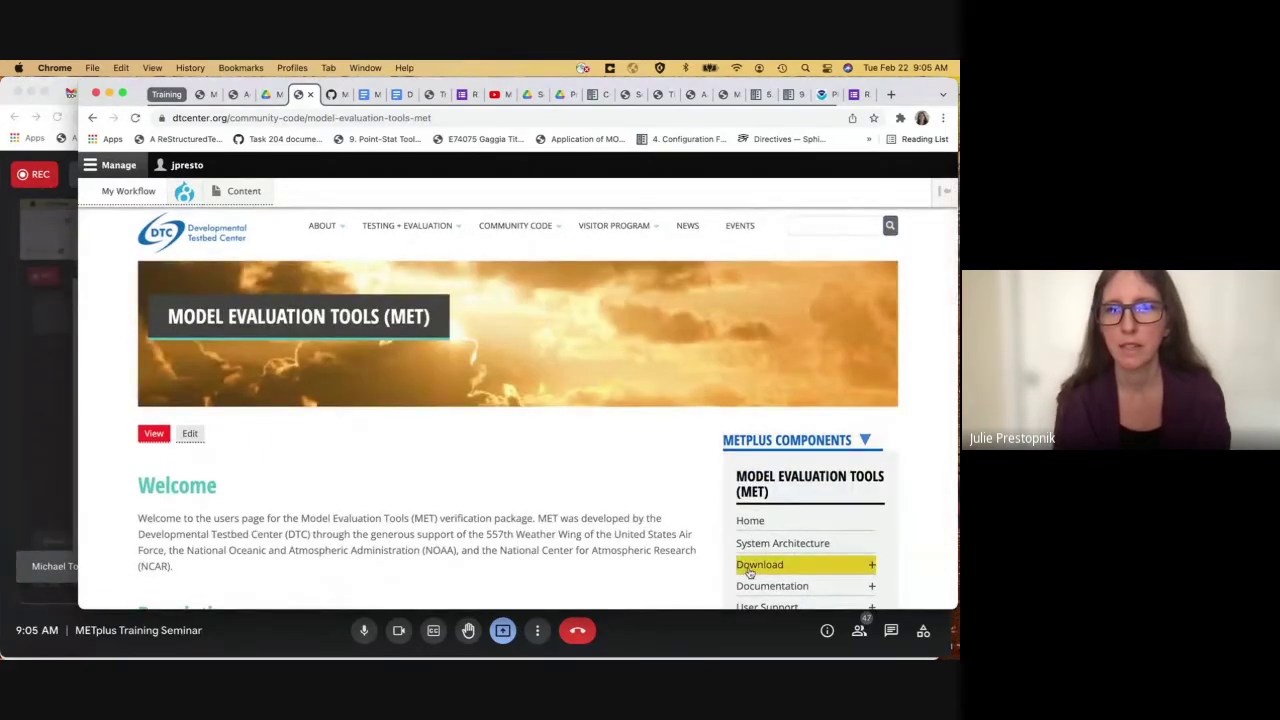
click(758, 566)
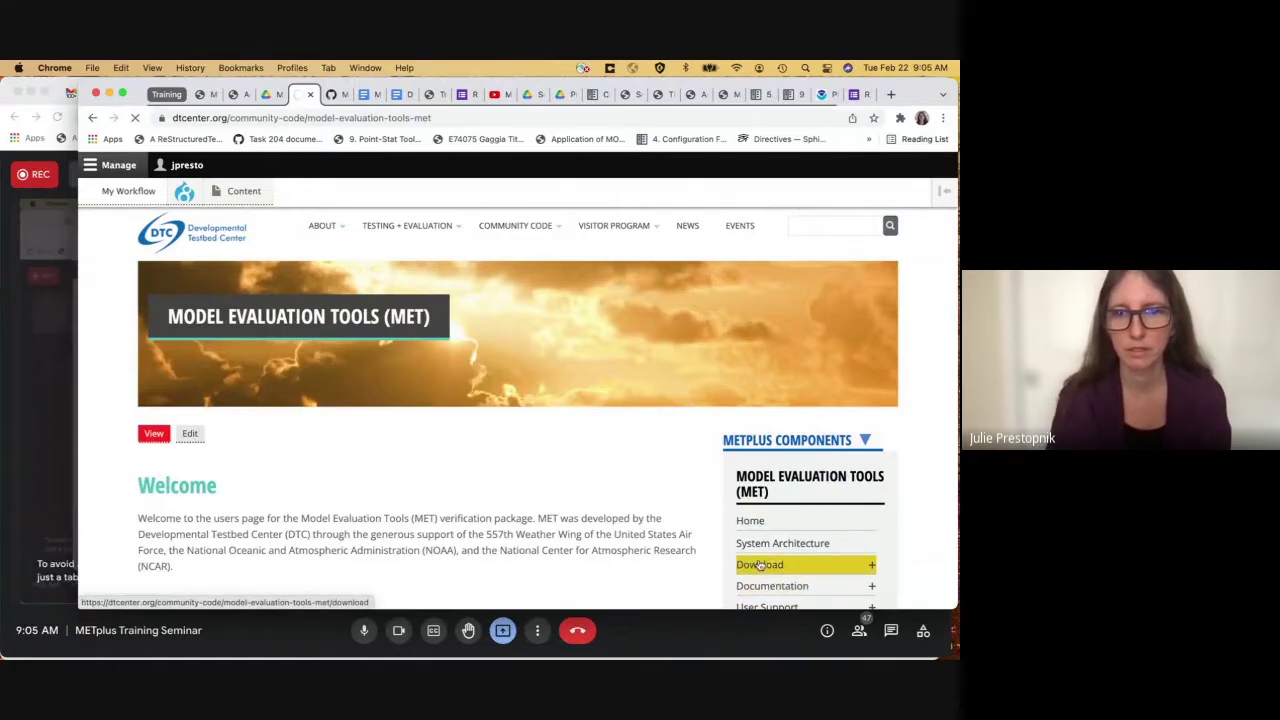
- Read the "Sample Script For Compiling External Libraries And MET" section and return to the slide on installing all dependent libraries, MET and METplus
scroll(758, 567, down, 10)
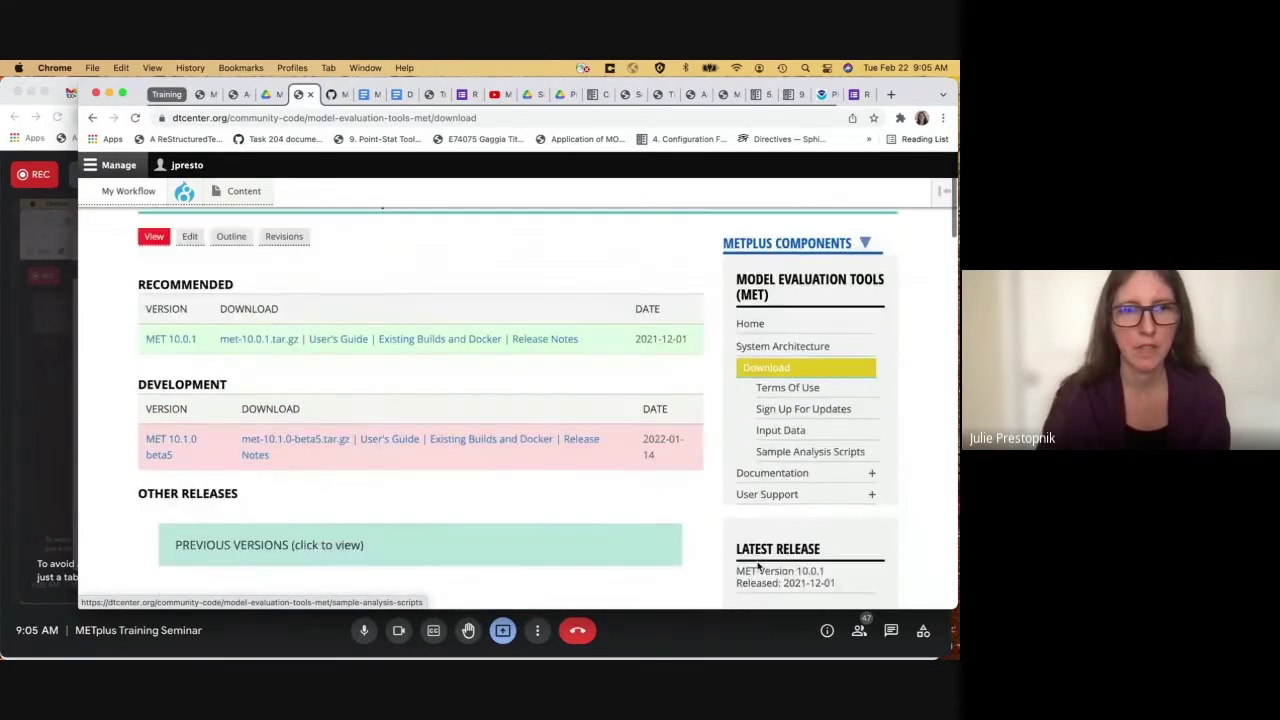
scroll(758, 567, down, 3)
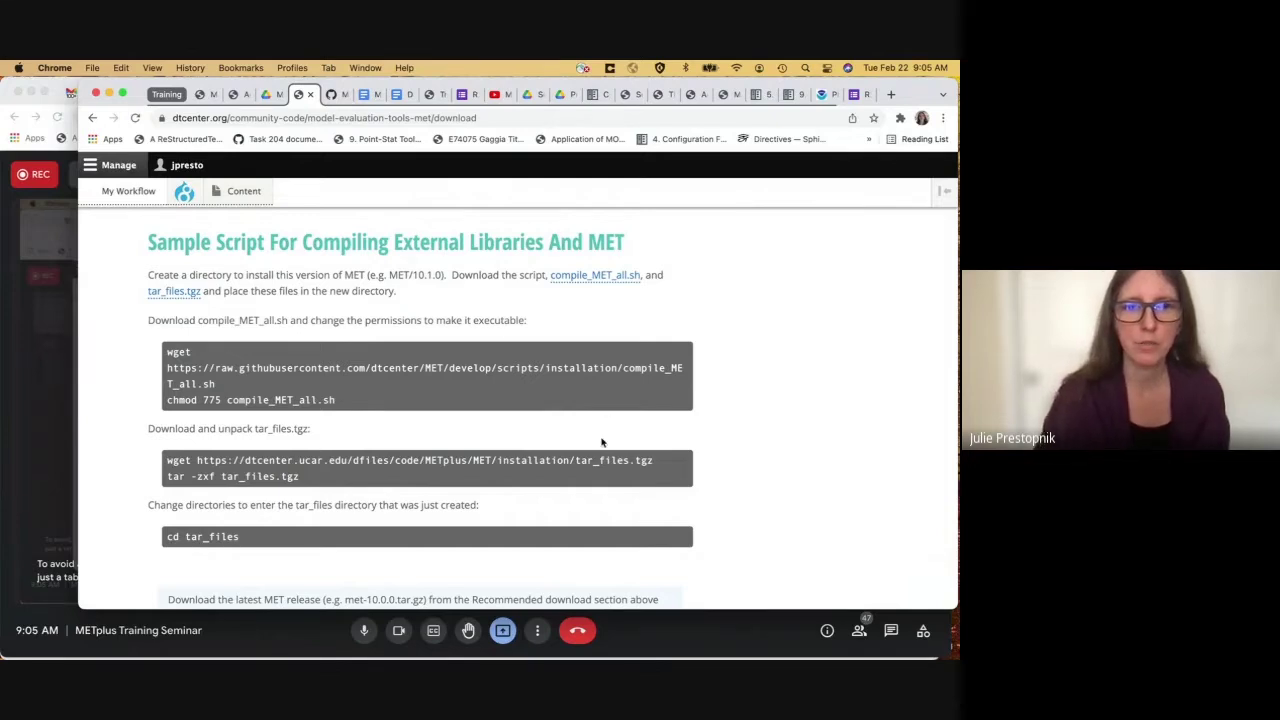
scroll(602, 443, down, 3)
scroll(602, 443, down, 3)
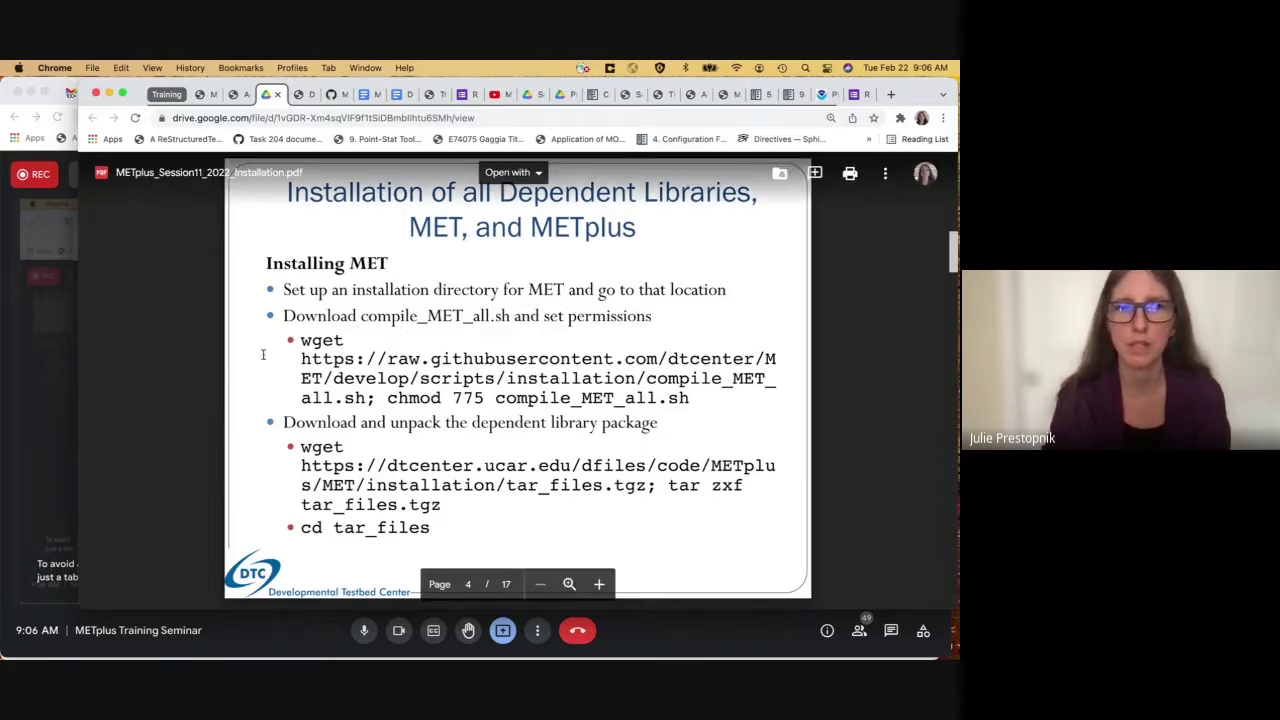
- Copy the wget and chmod commands for compile_MET_all.sh from the PDF slide and switch to the Terminal
drag(299, 340, 662, 403)
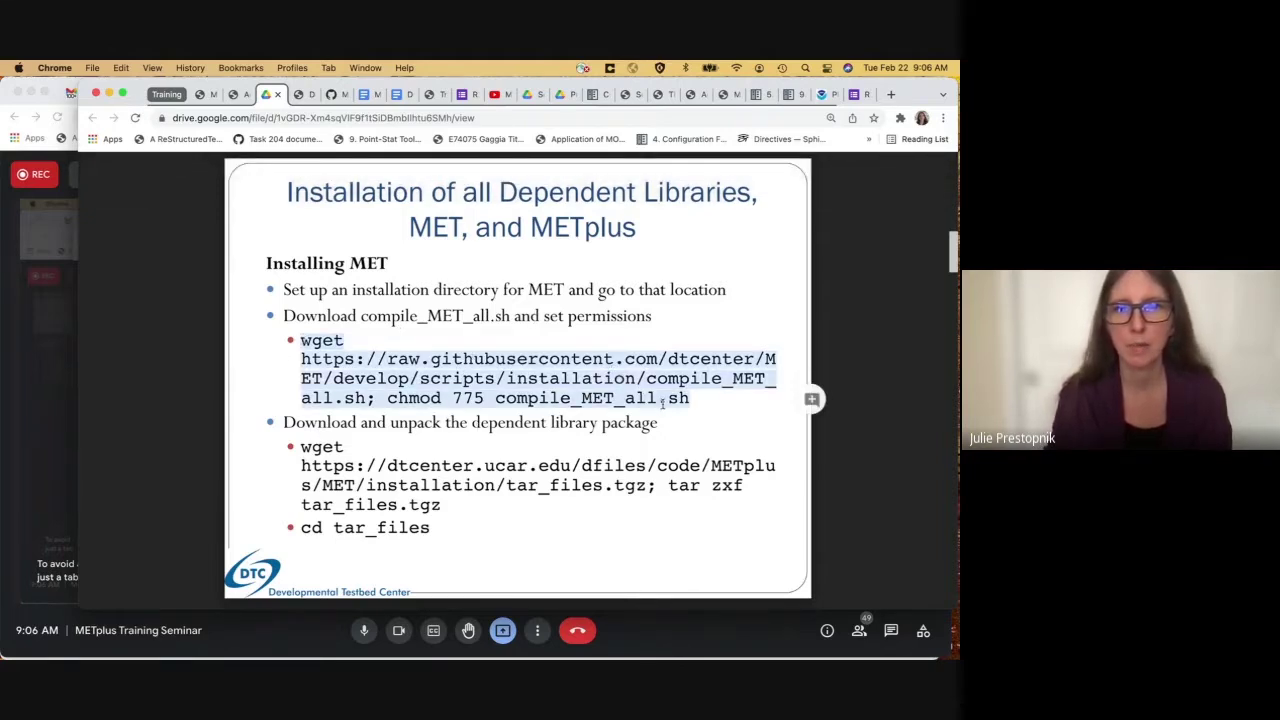
key(super+c)
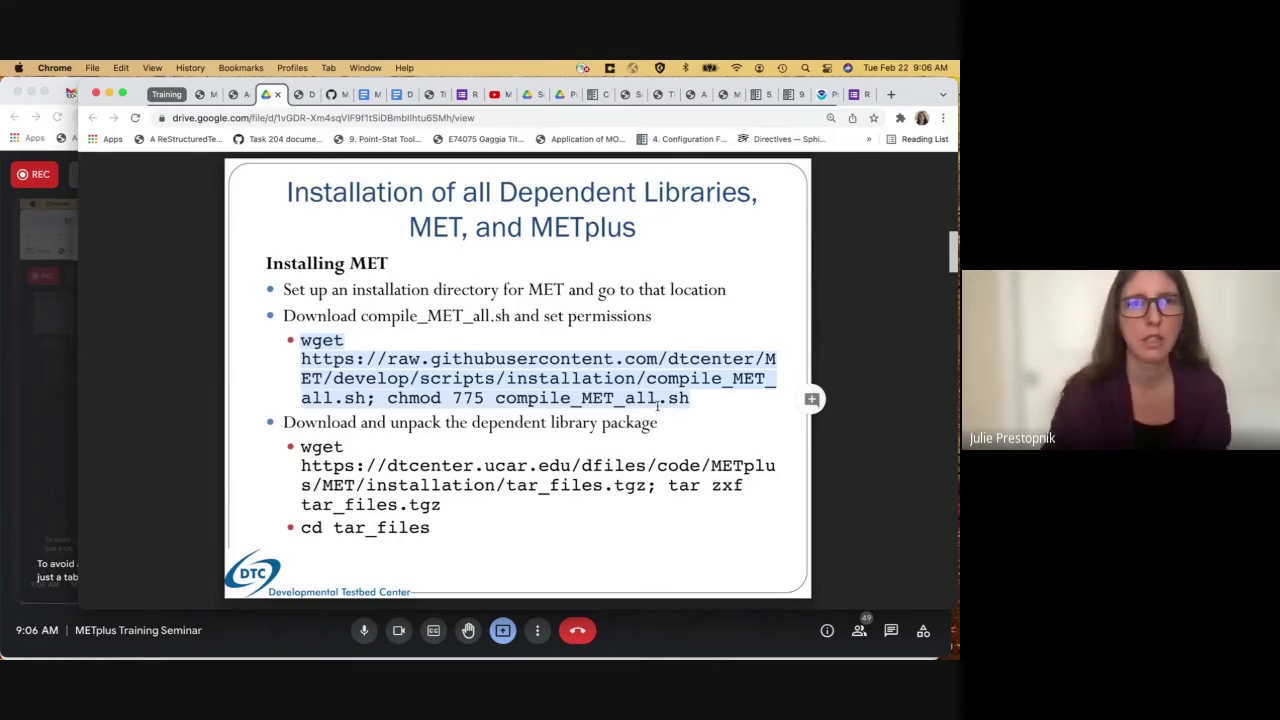
key(ctrl+Up)
click(693, 296)
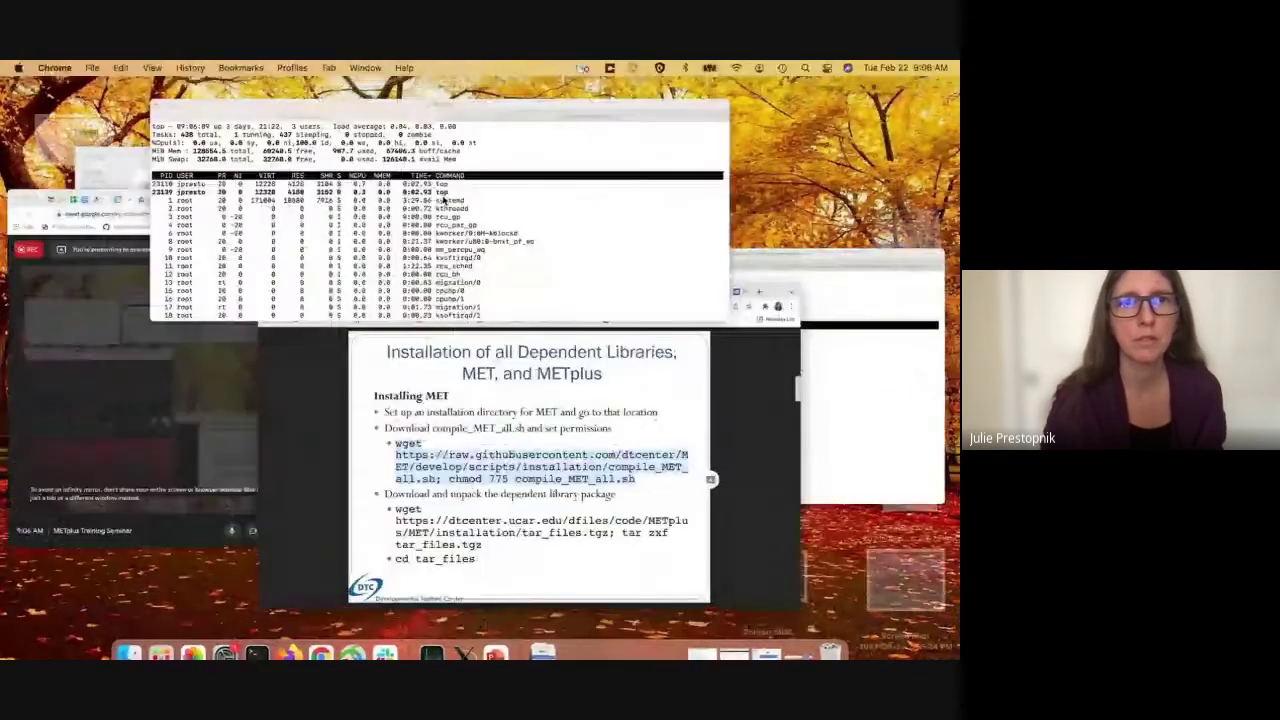
- Quit the running top display and list the contents of the Training/installation directory
text(qc;ear)
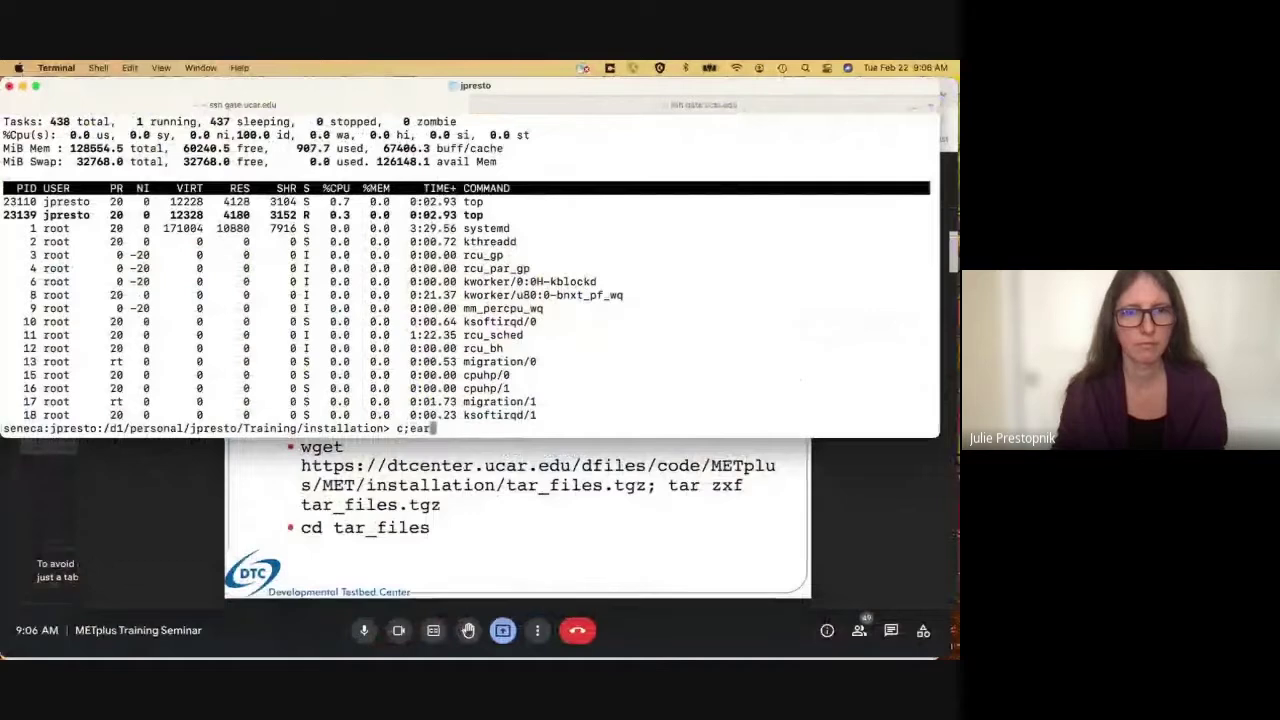
key(Return)
text(celear)
key(Return)
text(ls)
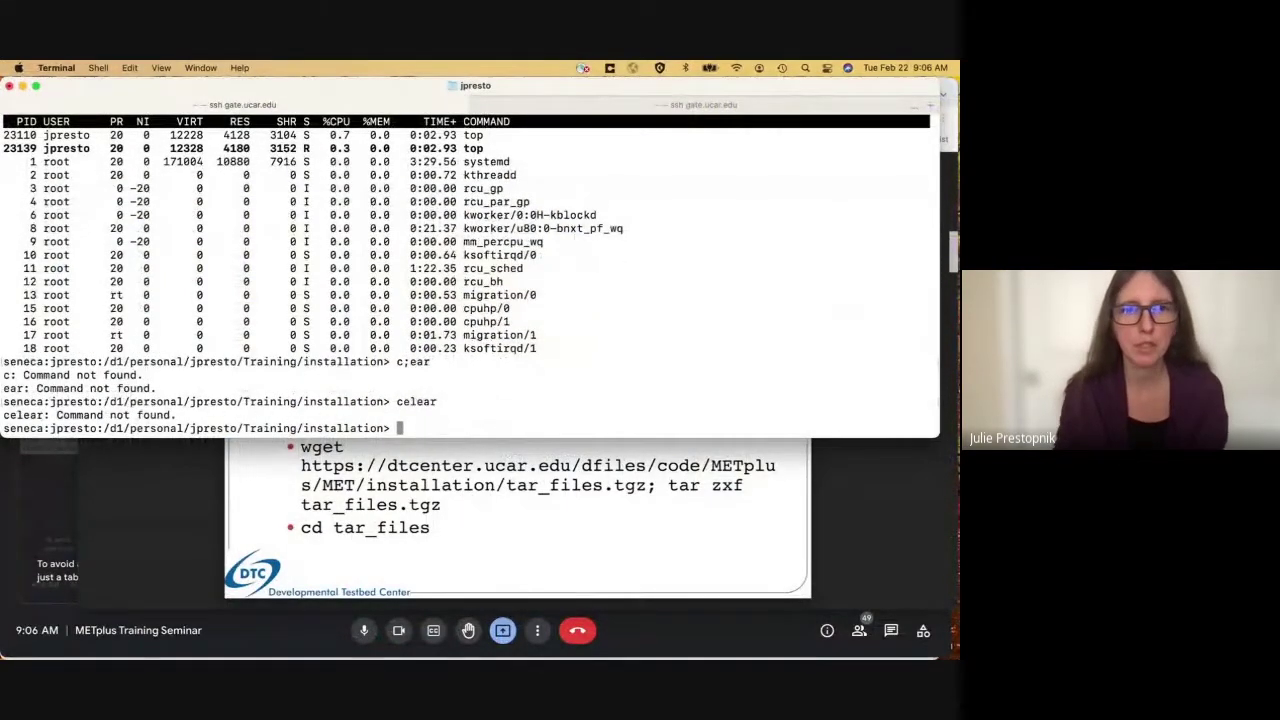
key(Return)
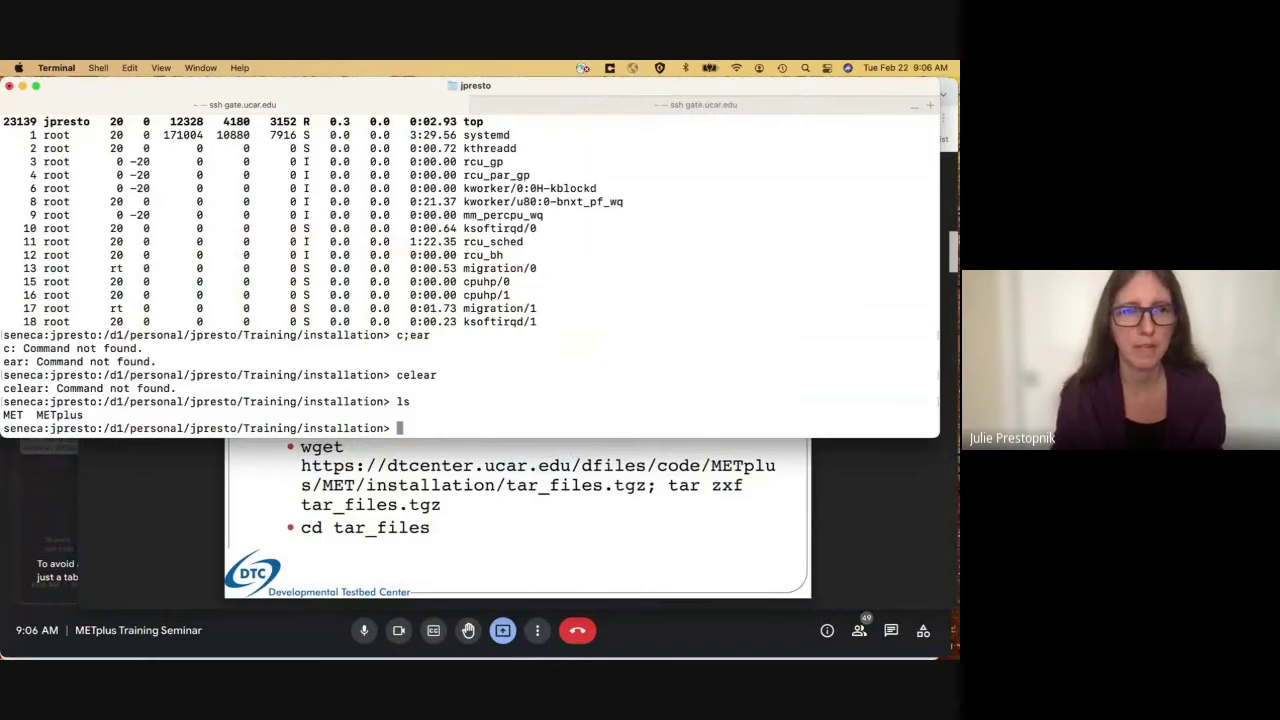
- Change into the MET directory and list its contents
text(cd MET)
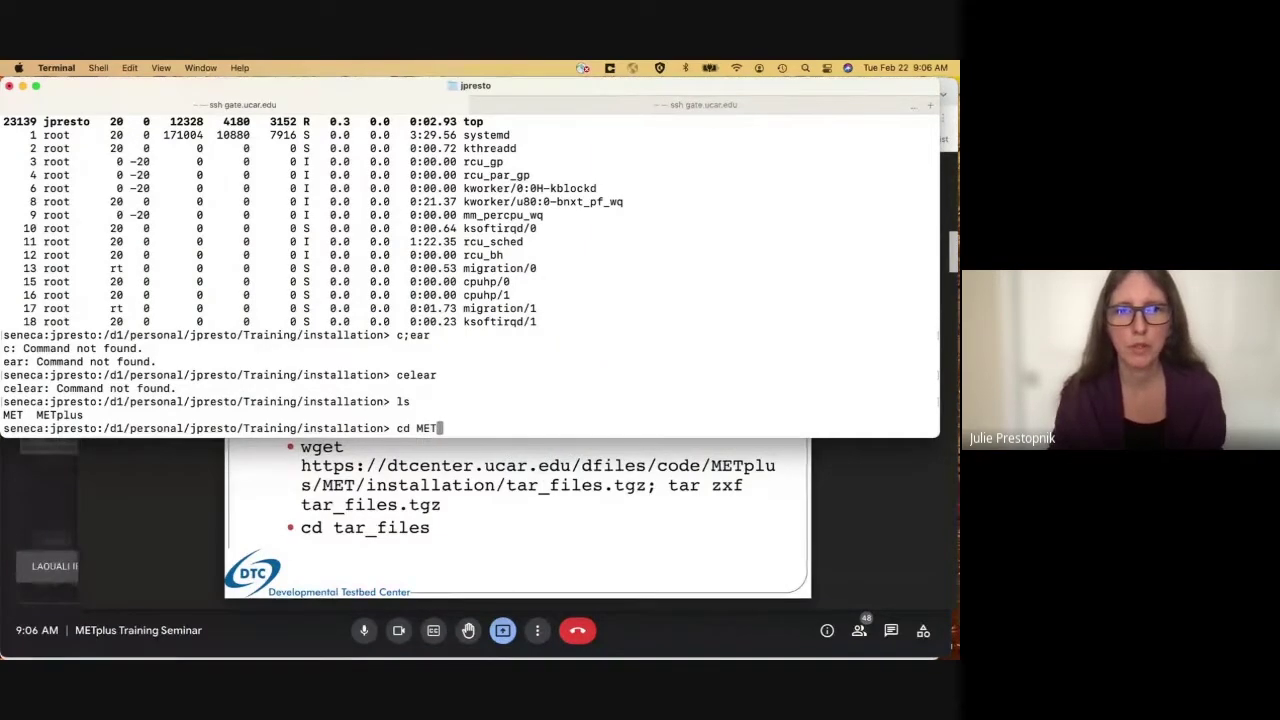
key(Return)
text(ls)
key(Return)
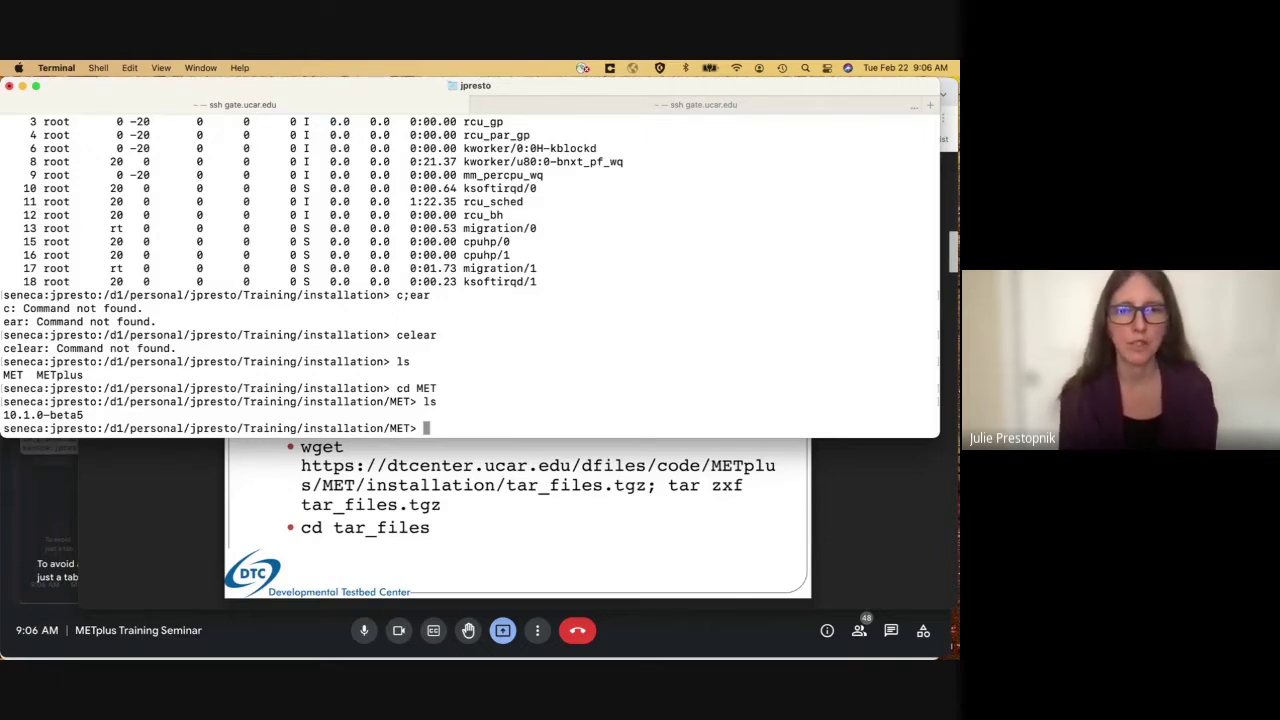
- Change into the 10.1.0-beta5 directory and list the files in it
text(cd 10)
key(Tab)
key(Return)
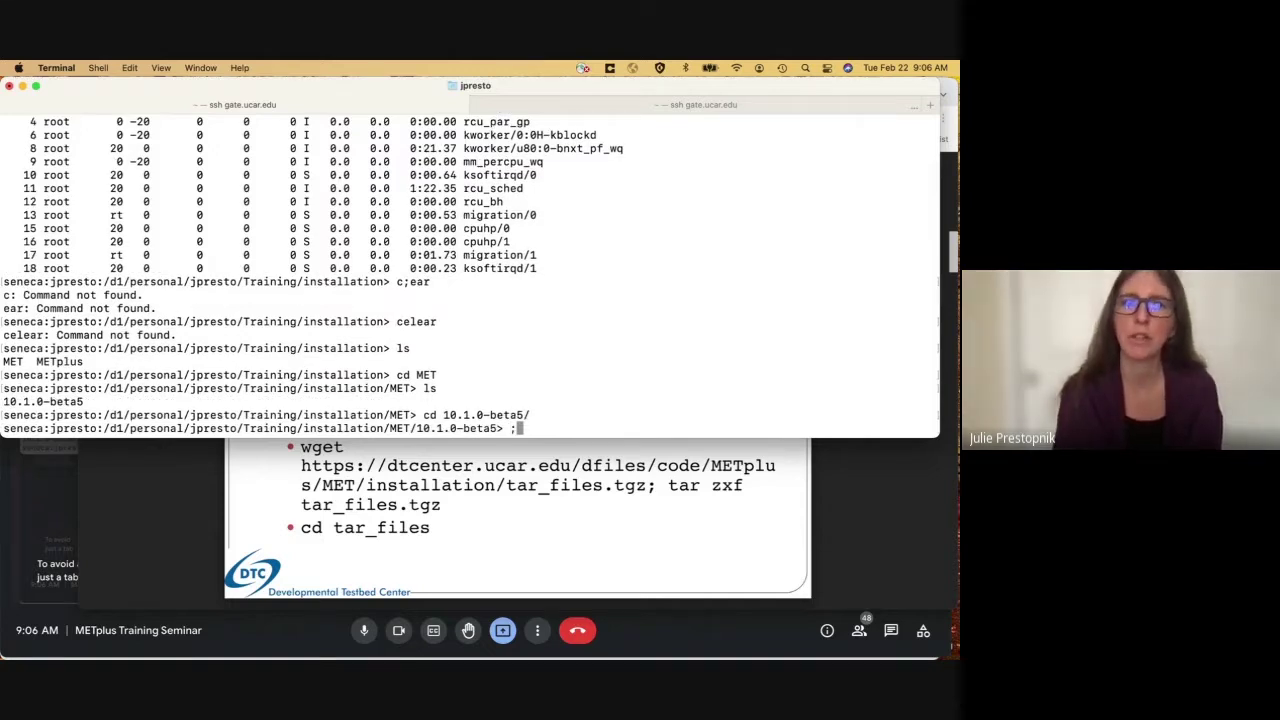
text(;s)
key(Return)
text(ls)
key(Return)
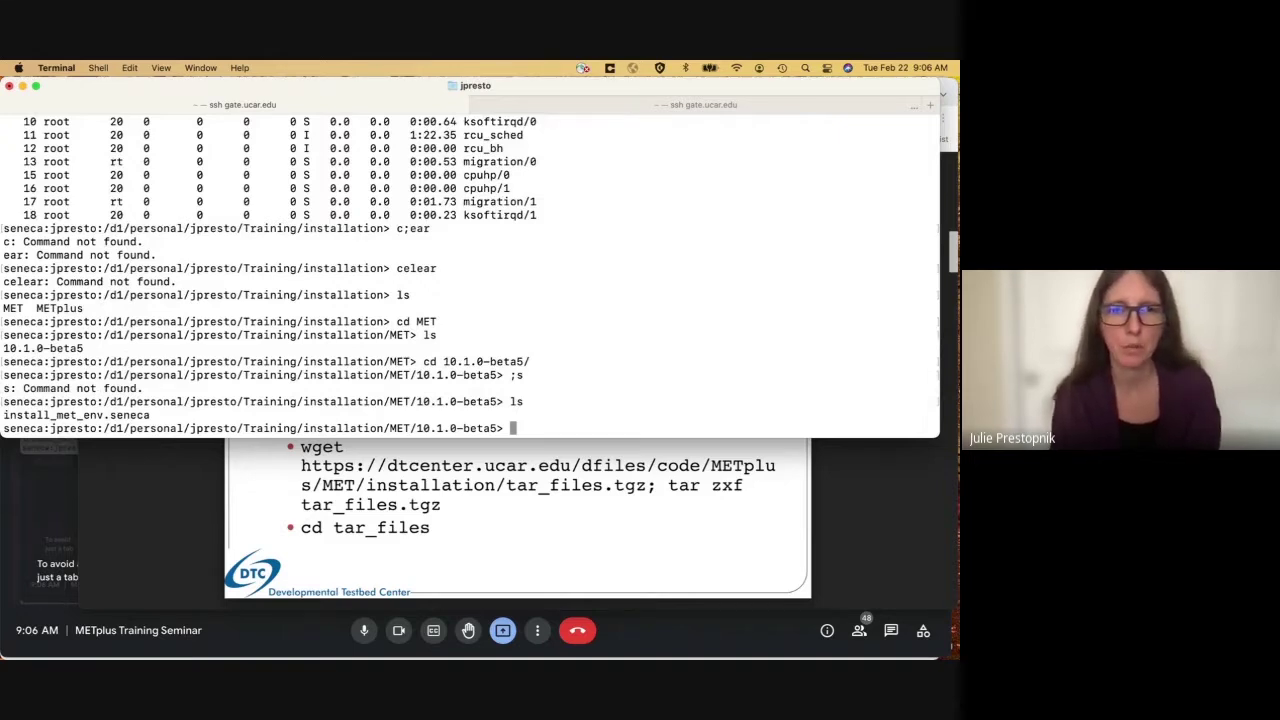
- Try to run the download command copied from the PDF, and return to the PDF slide
key(super+v)
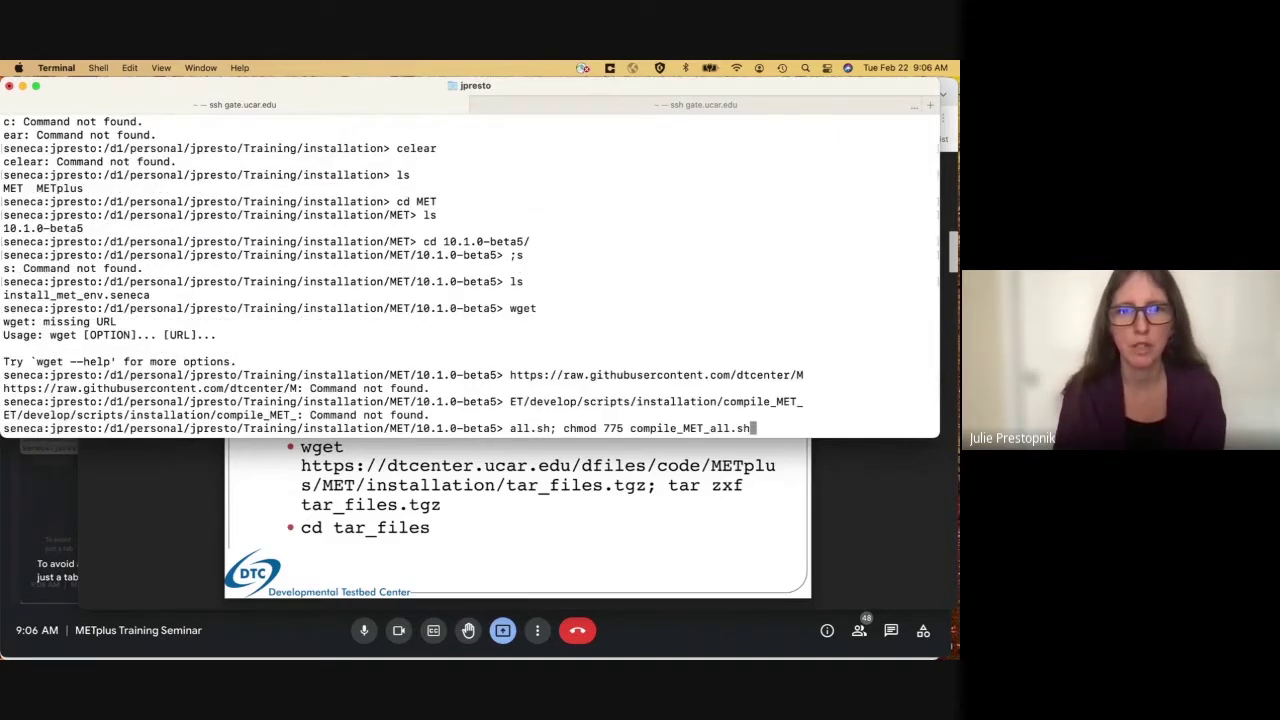
click(640, 503)
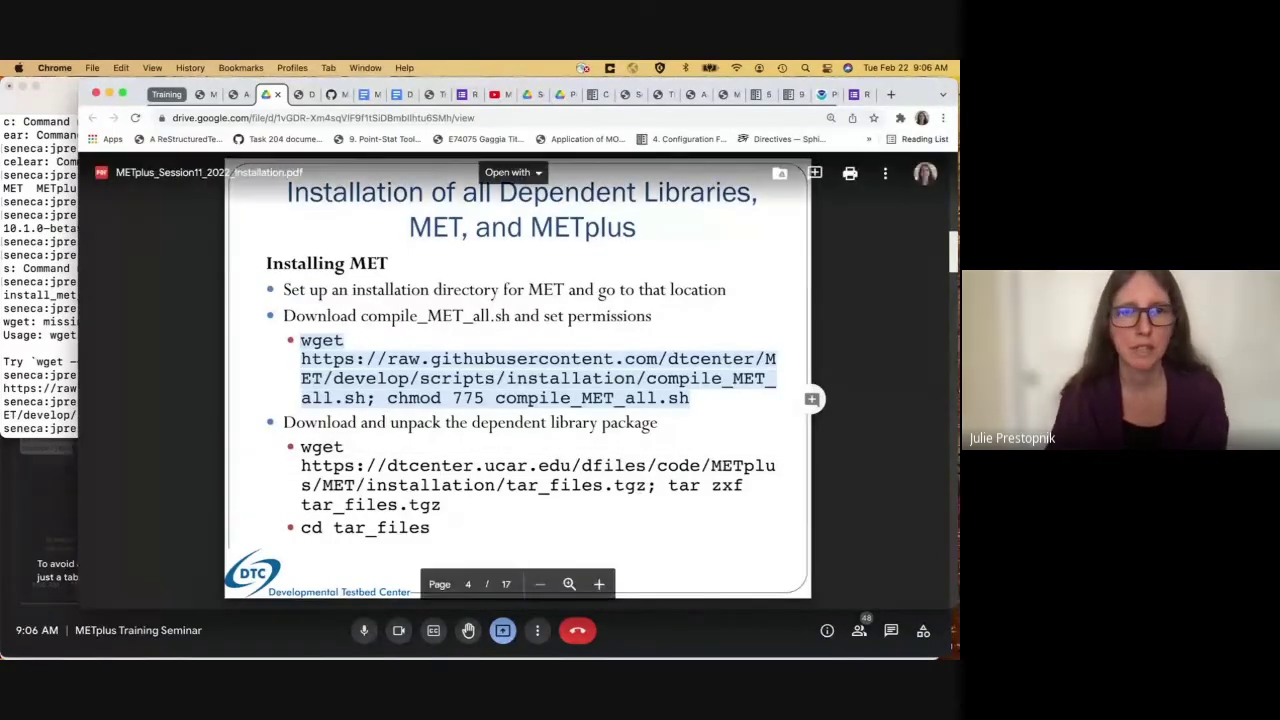
- Switch to the METplus_Session11_2022_Installation presentation in PowerPoint and copy slide 4's wget and chmod commands for compile_MET_all.sh
mouse_move(830, 640)
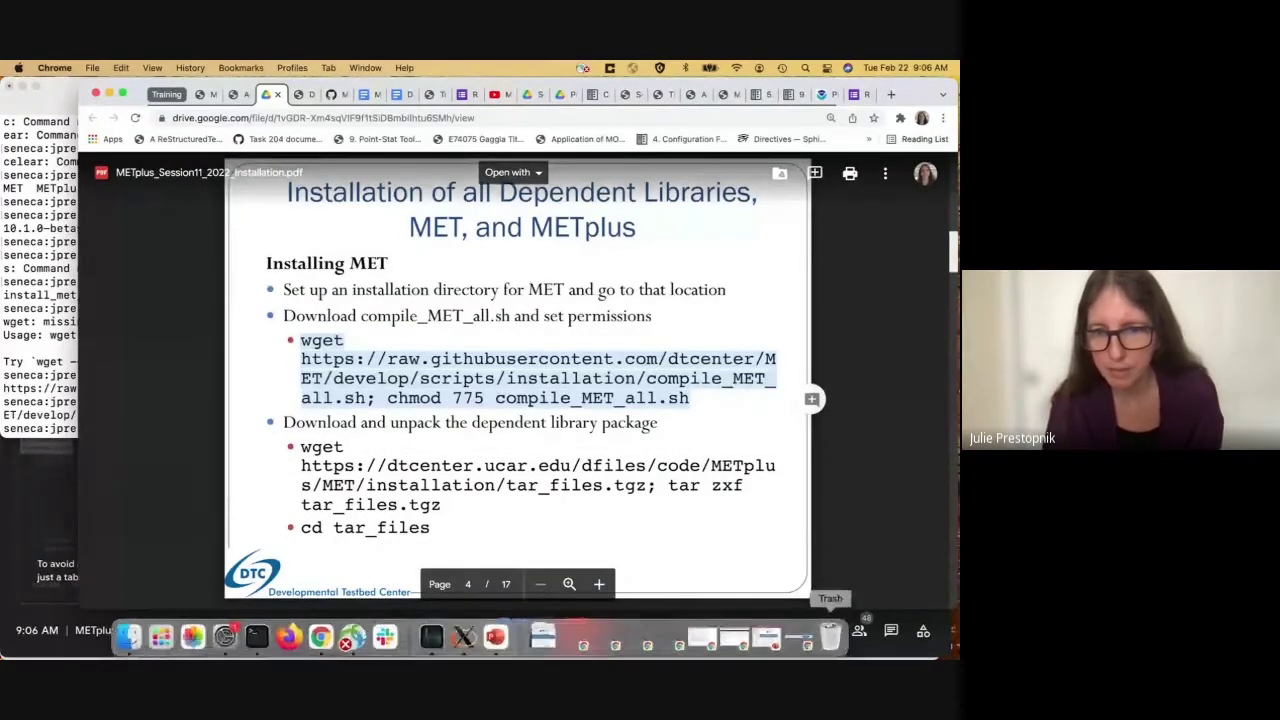
click(758, 646)
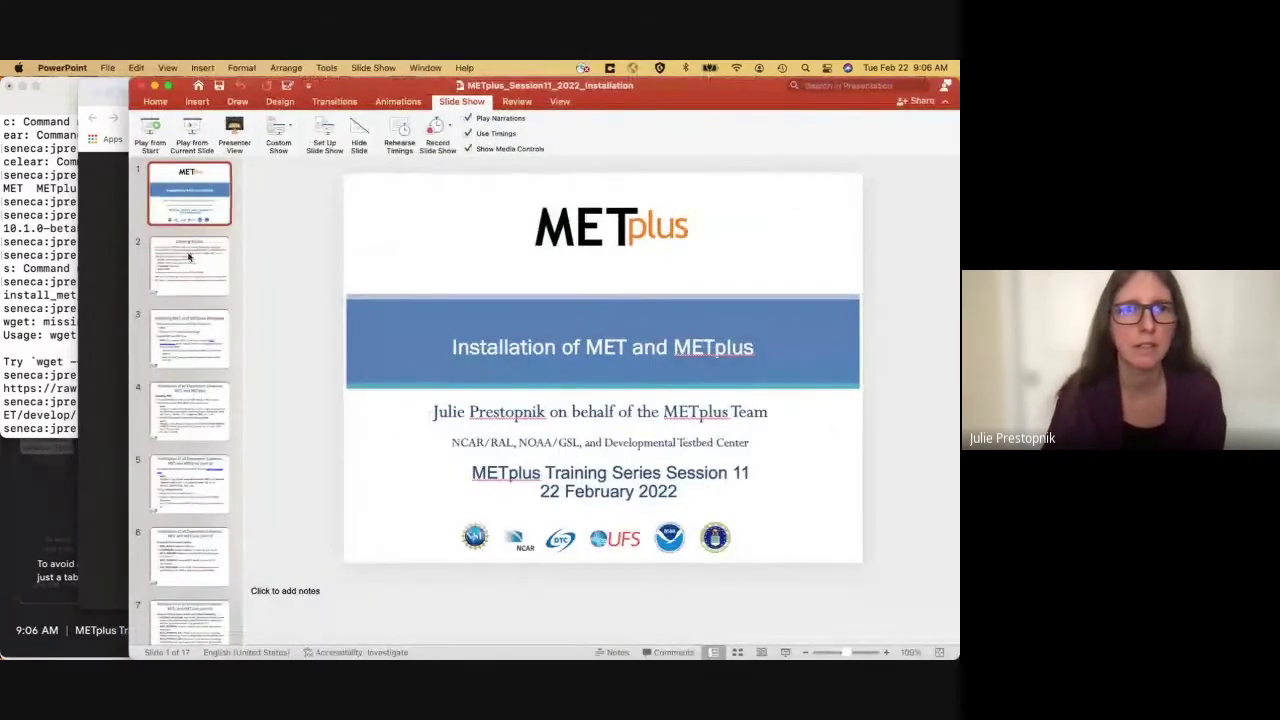
click(189, 257)
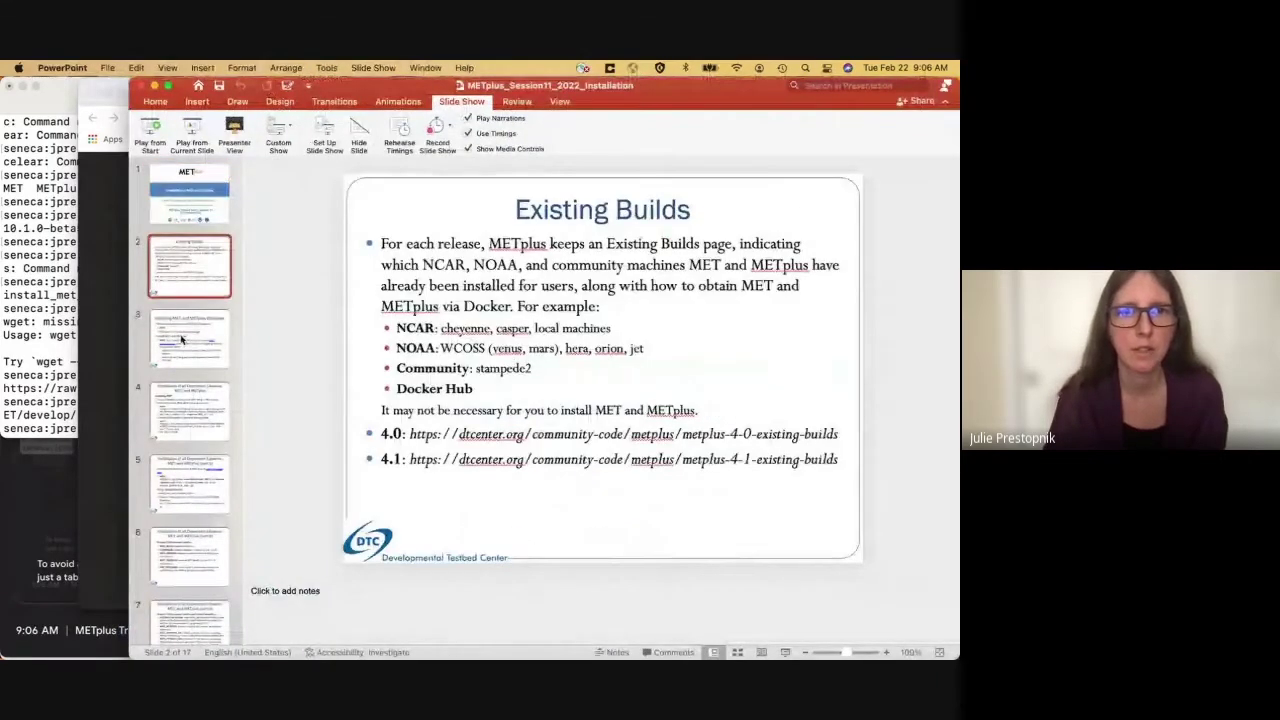
click(183, 341)
click(209, 415)
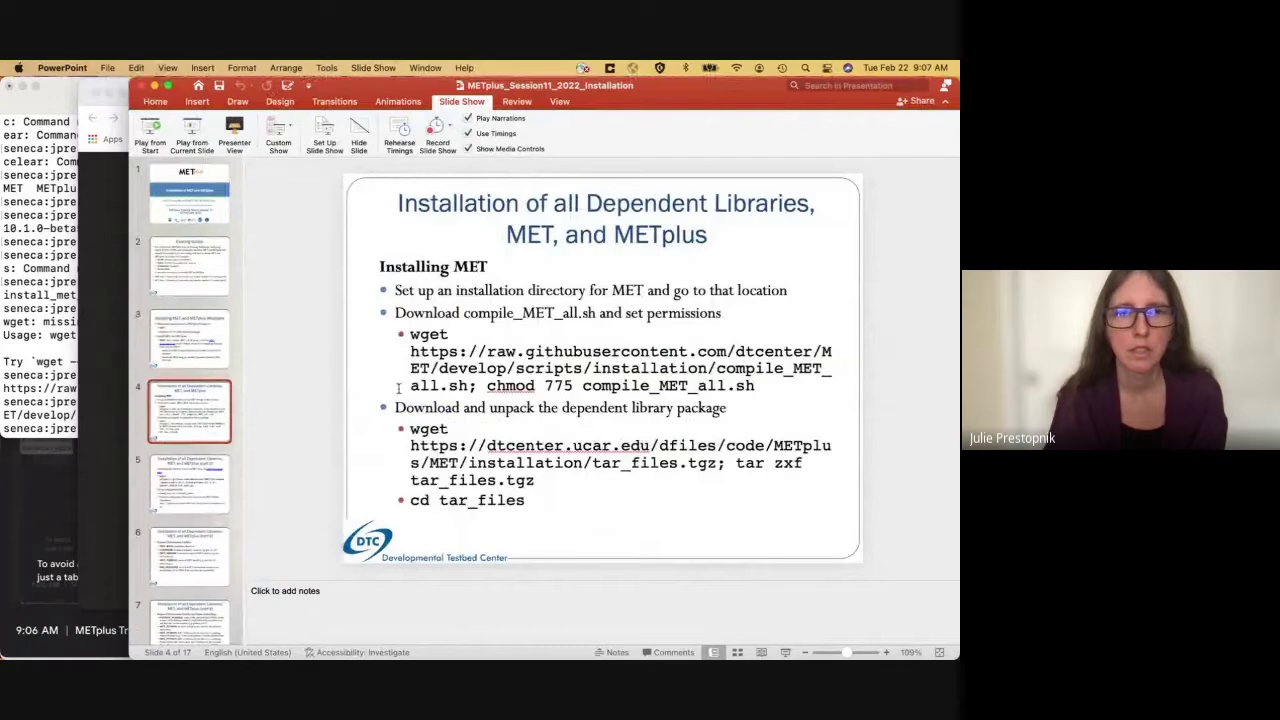
drag(408, 334, 750, 395)
key(super+c)
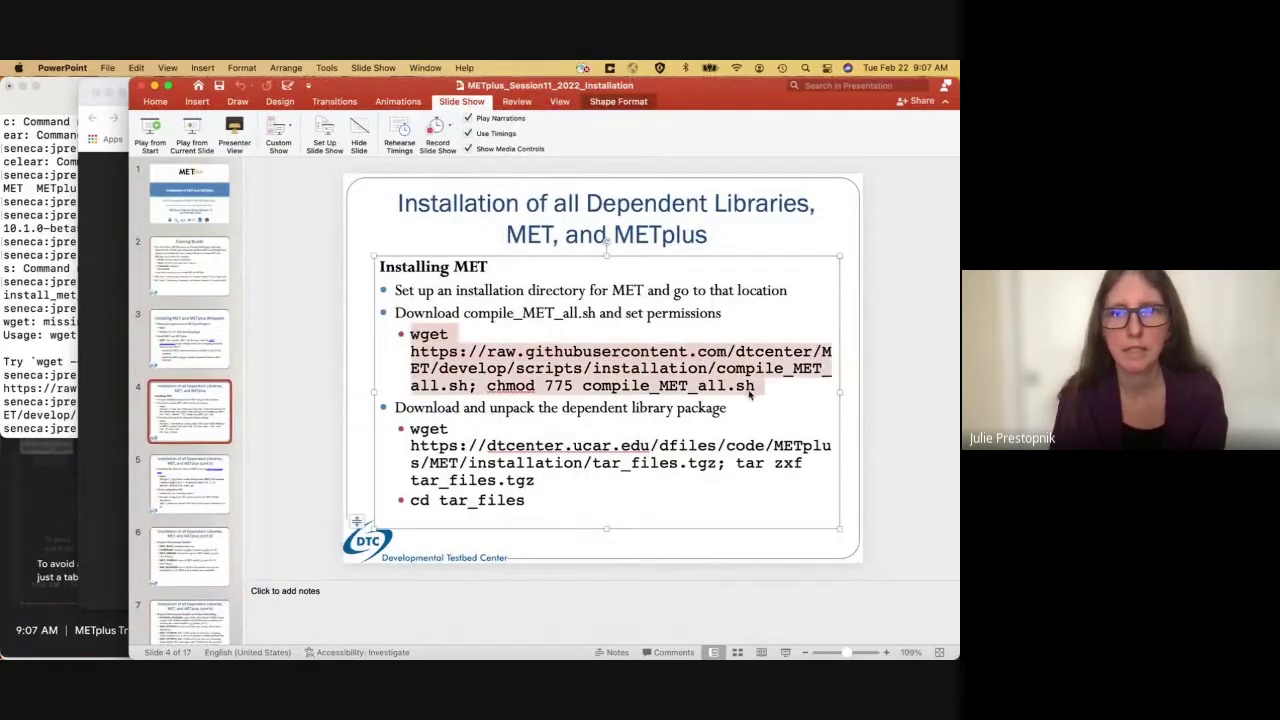
- In the Terminal, discard the leftover command text, then download compile_MET_all.sh with wget and set its permissions to 775
click(60, 314)
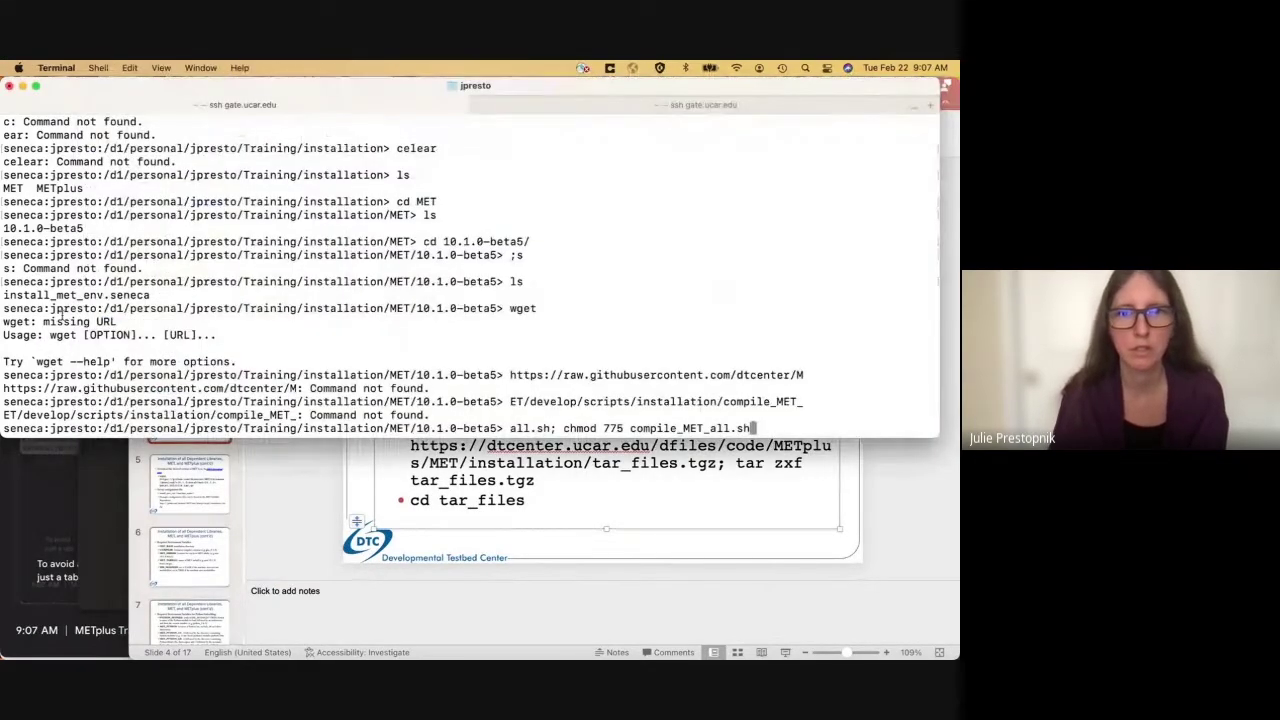
key(ctrl+u)
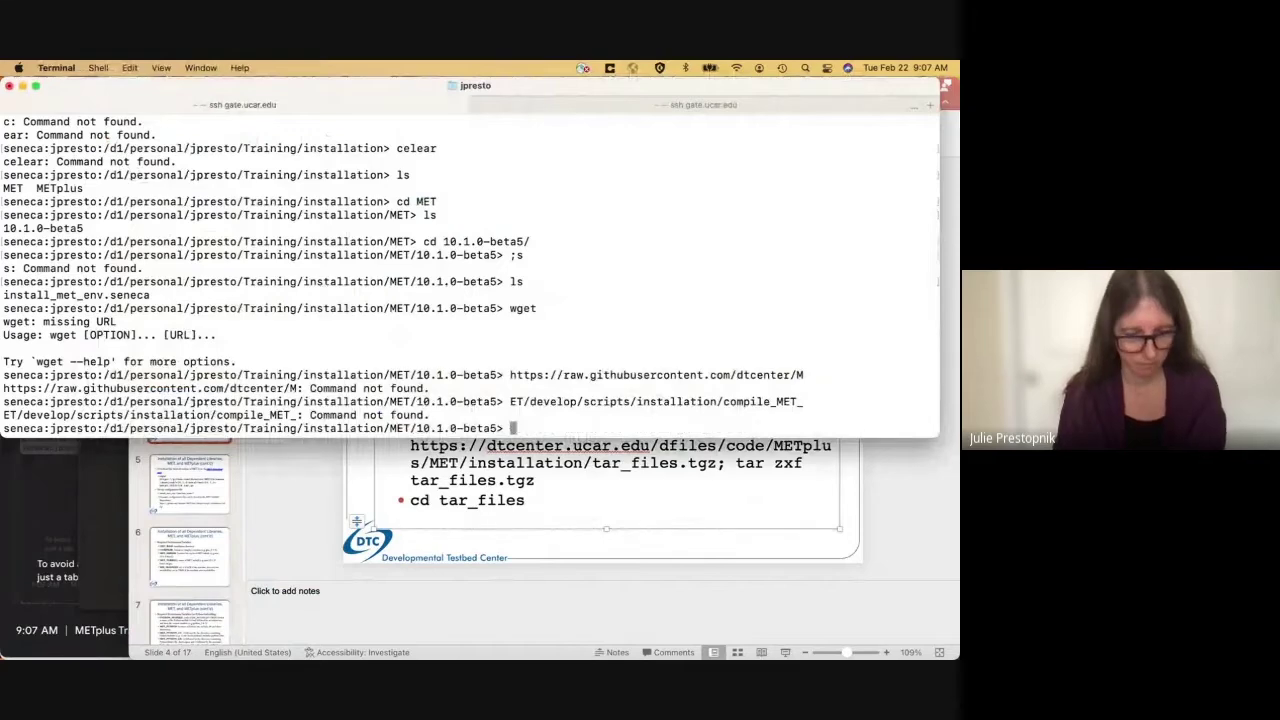
key(super+v)
key(Return)
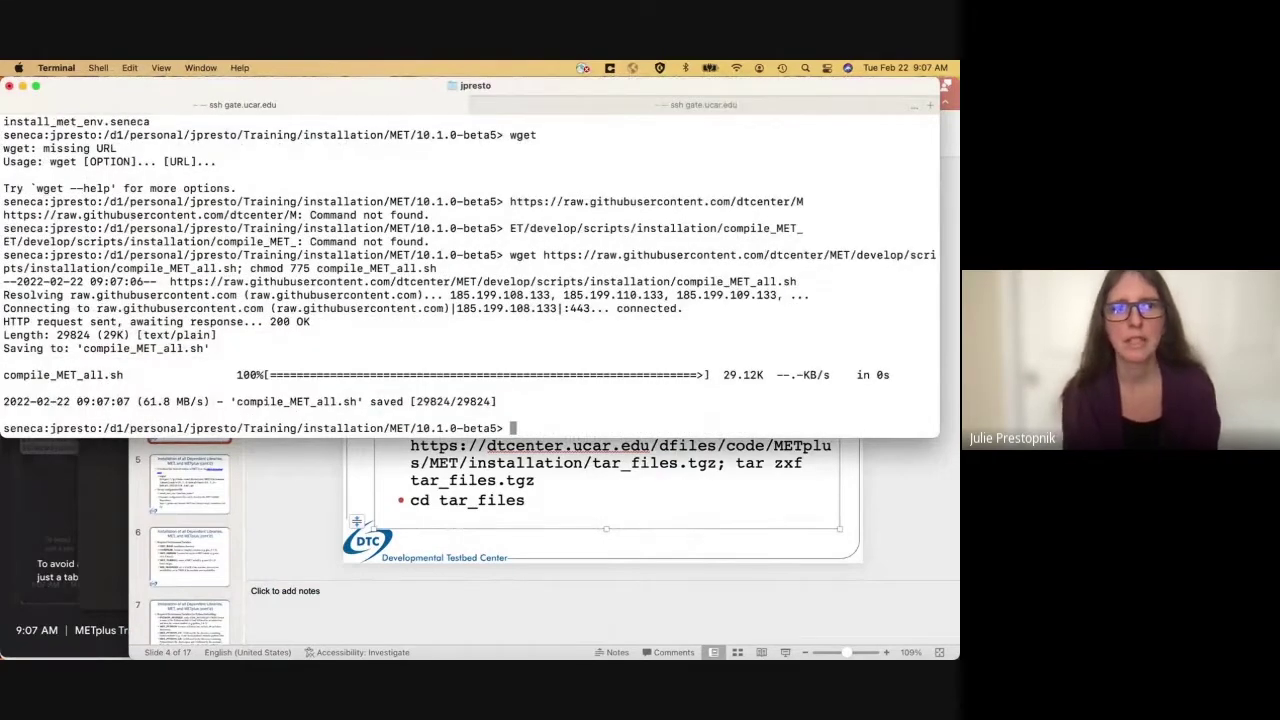
- List the 10.1.0-beta5 directory in short and long format to check the compile_MET_all.sh file and its permissions
text(ls)
key(Return)
text(ls -l)
key(Return)
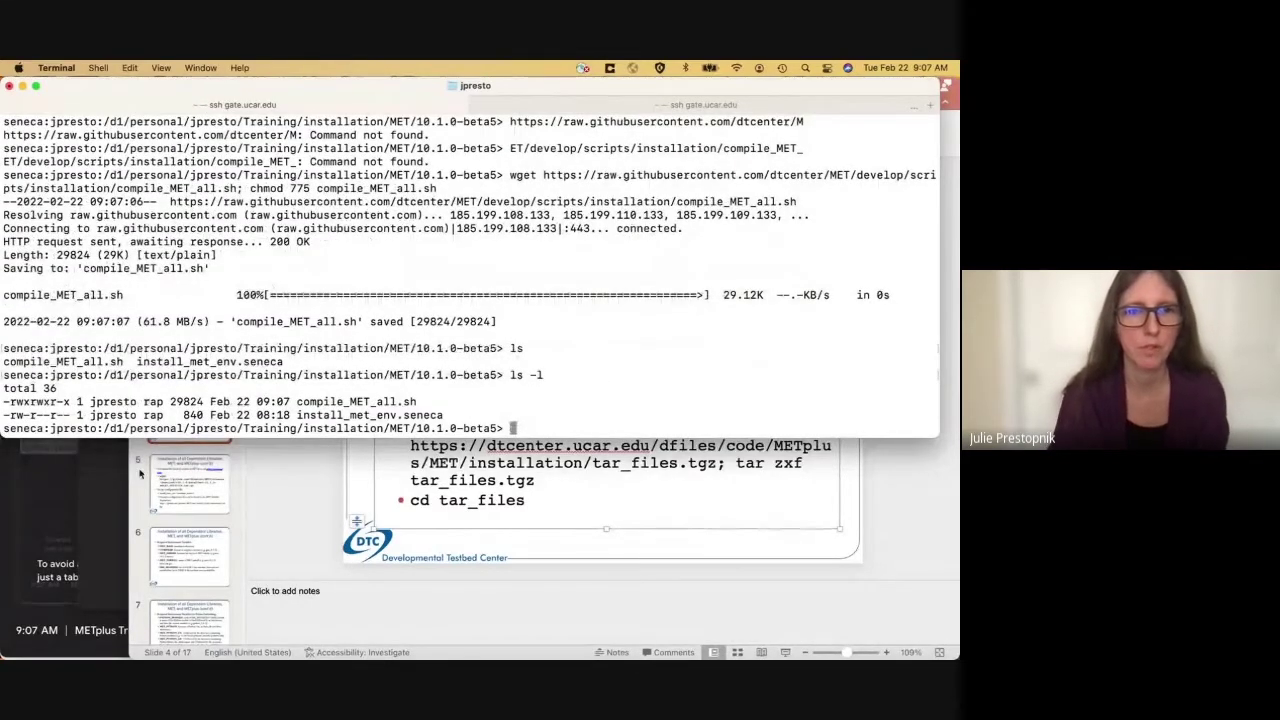
- Return to slide 4 in PowerPoint and point out the chmod 775 setting and the tar_files.tgz package name
click(256, 492)
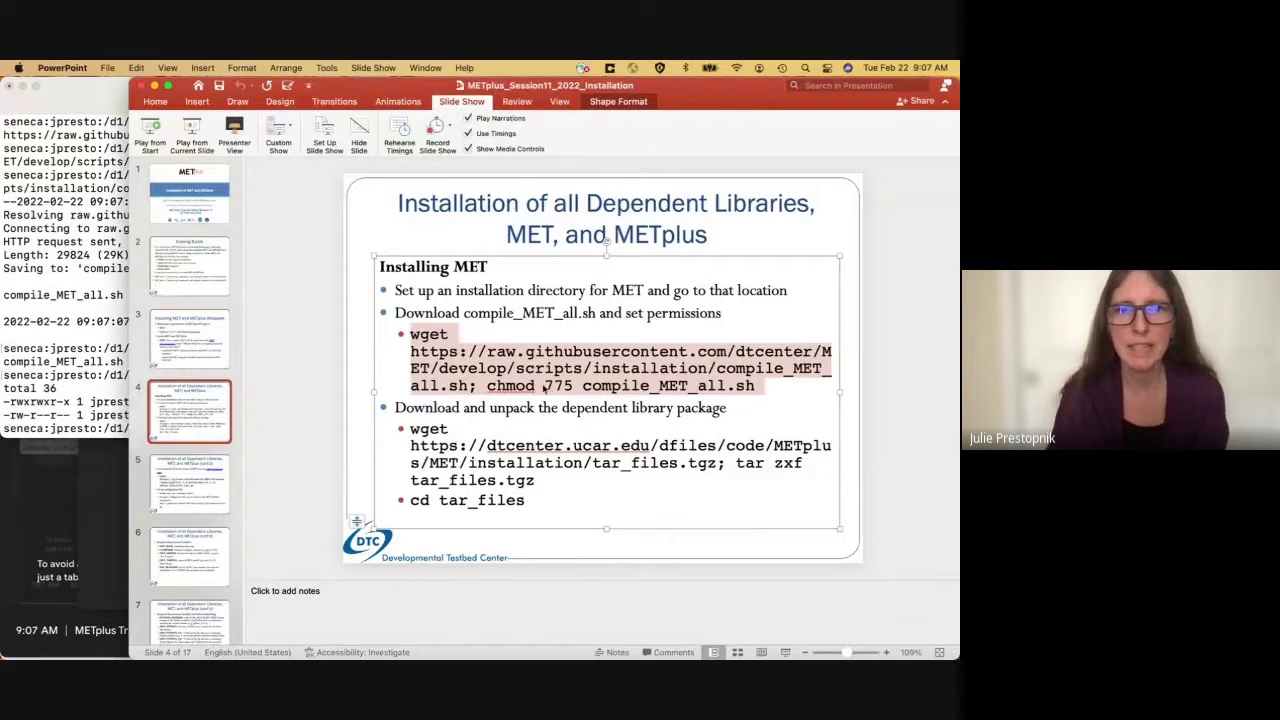
click(544, 386)
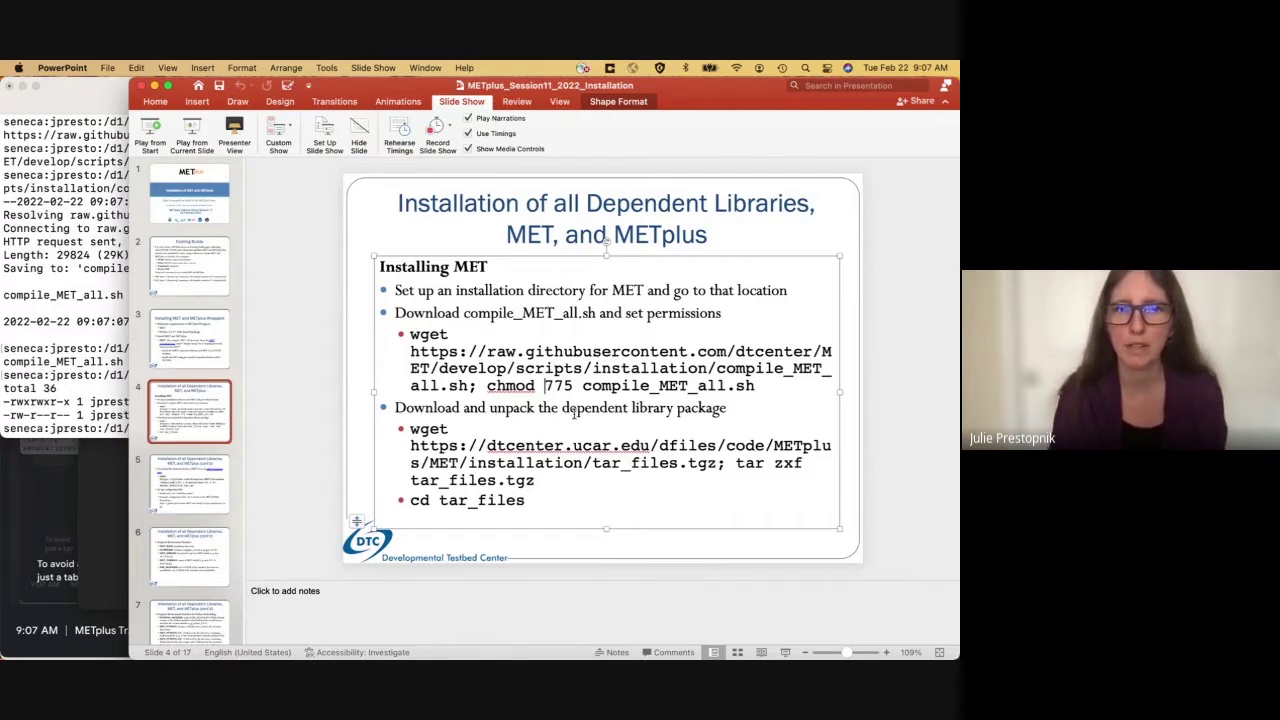
drag(594, 463, 690, 462)
click(687, 489)
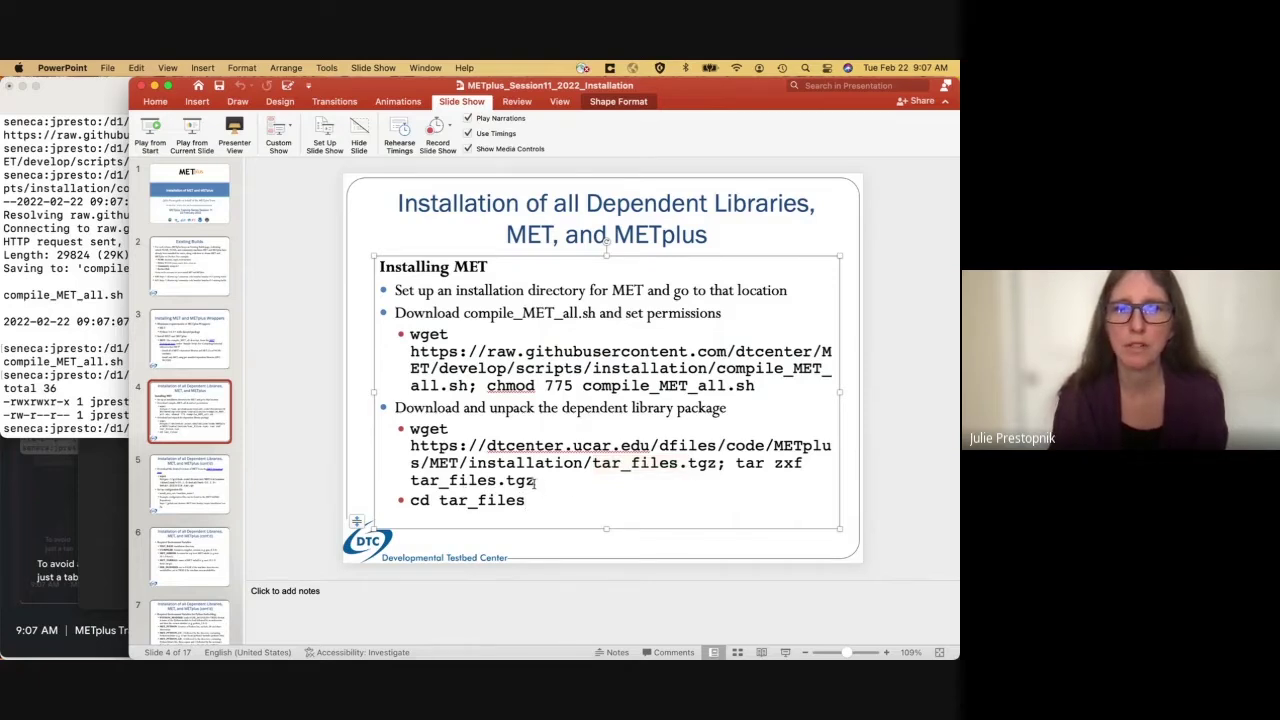
- Copy the slide's dependent library commands and run them in the Terminal to download and unpack tar_files.tgz and enter tar_files
drag(410, 429, 506, 490)
key(super+c)
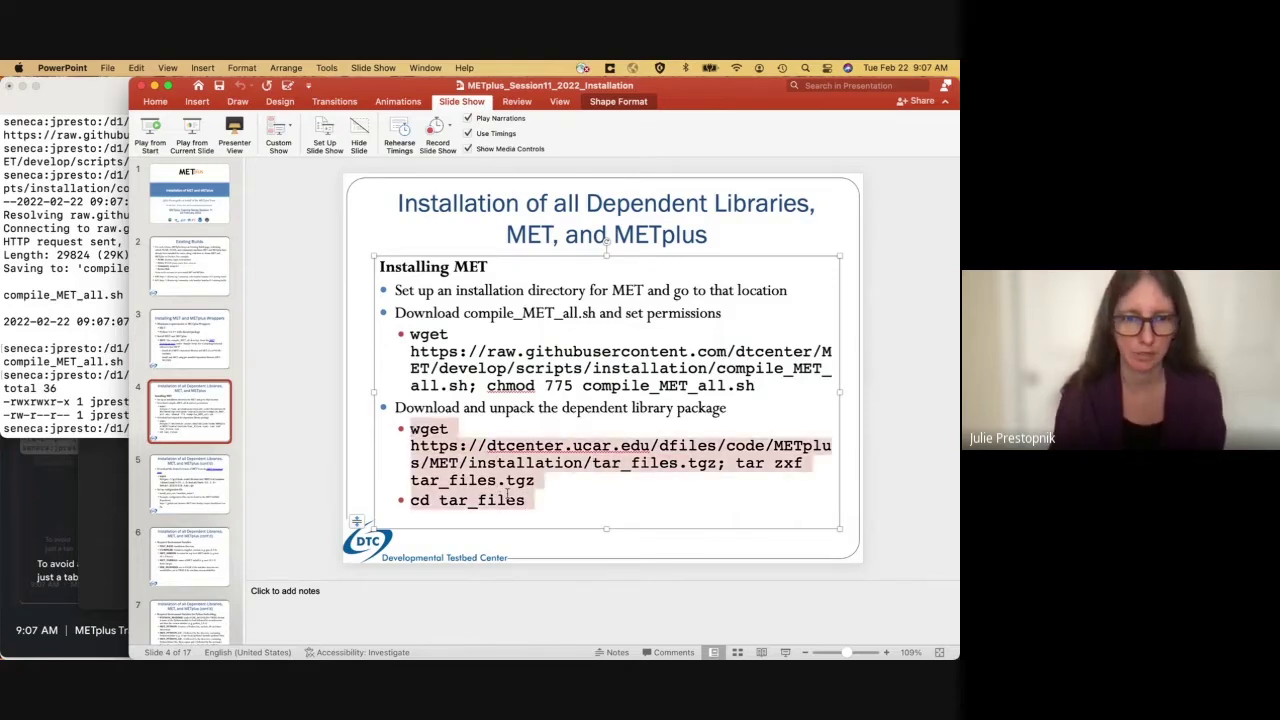
click(97, 317)
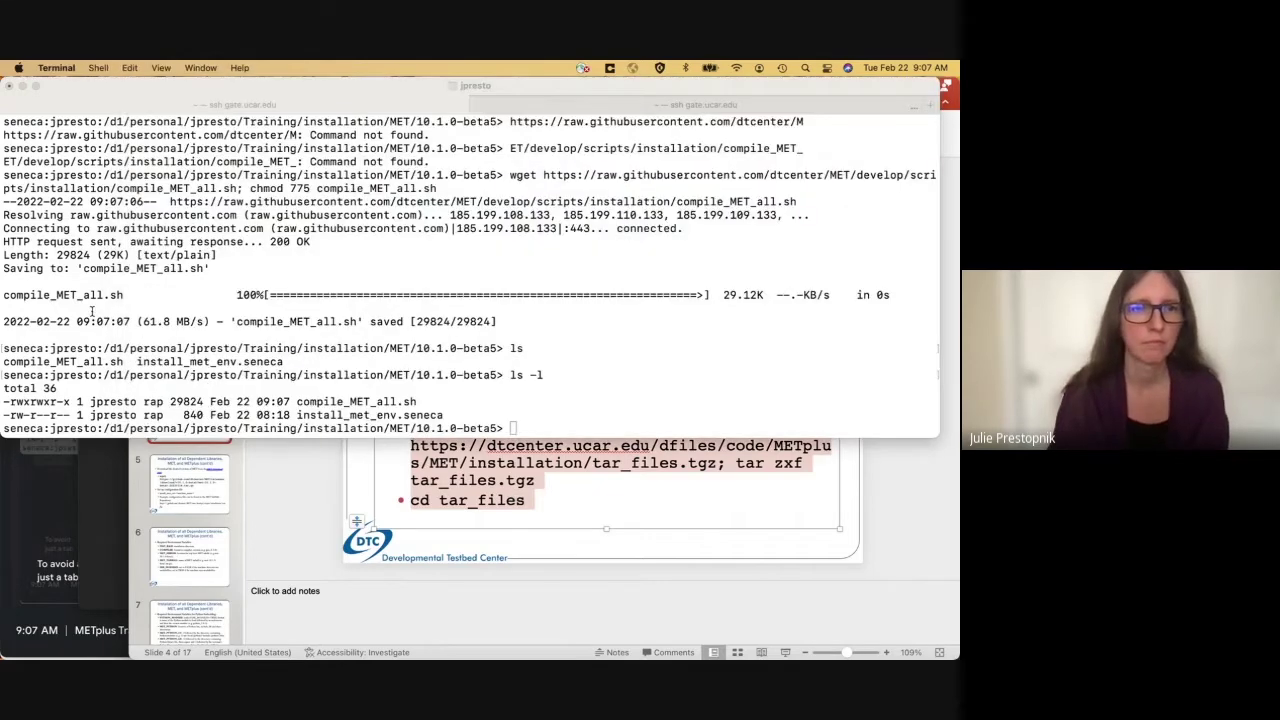
key(super+v)
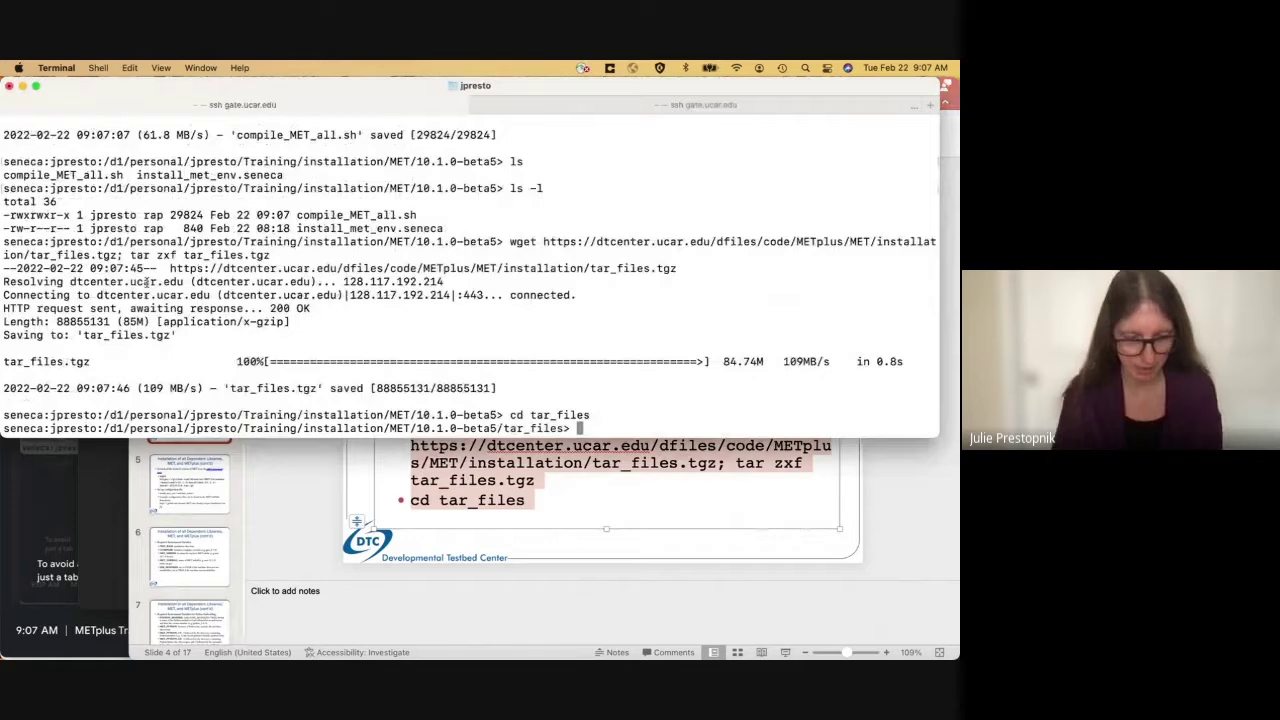
- Return to the PowerPoint presentation and show slide 5 on downloading MET and setting up the configuration file
click(264, 529)
click(227, 497)
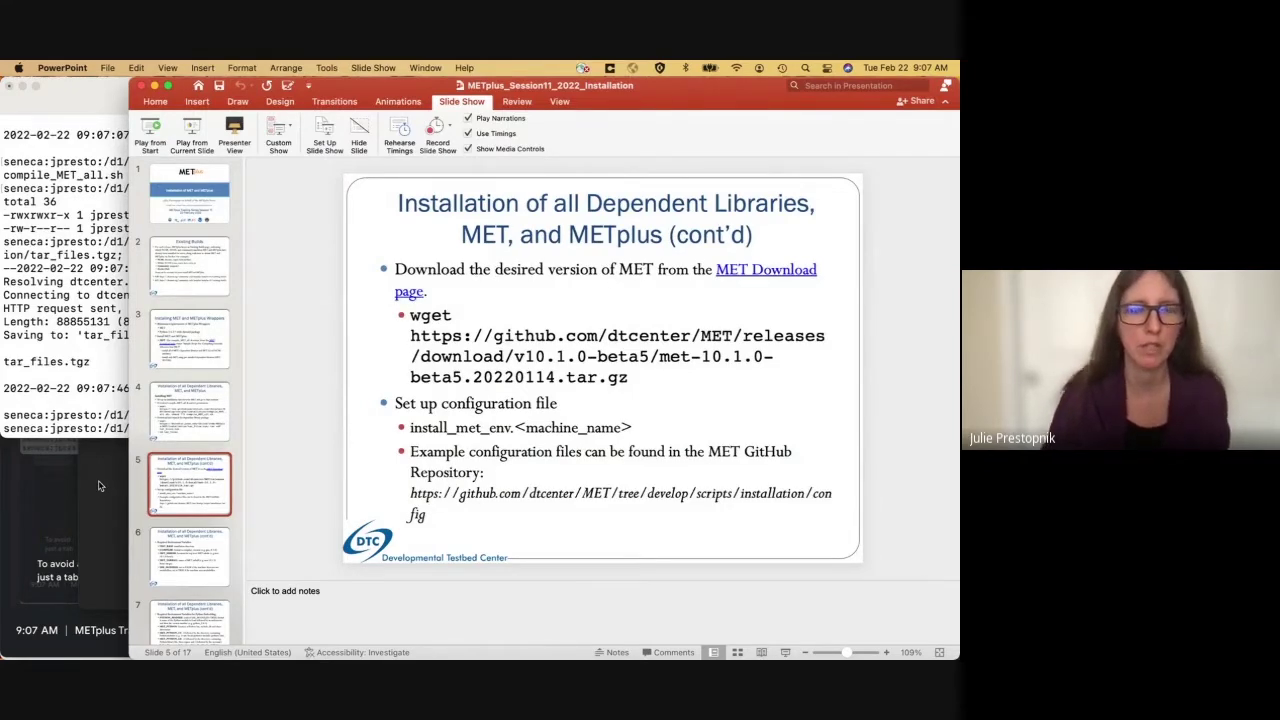
- Switch to the DTC website in Chrome, open the METplus Download page from the METplus home page and examine its development releases
key(ctrl+Up)
key(ctrl+Up)
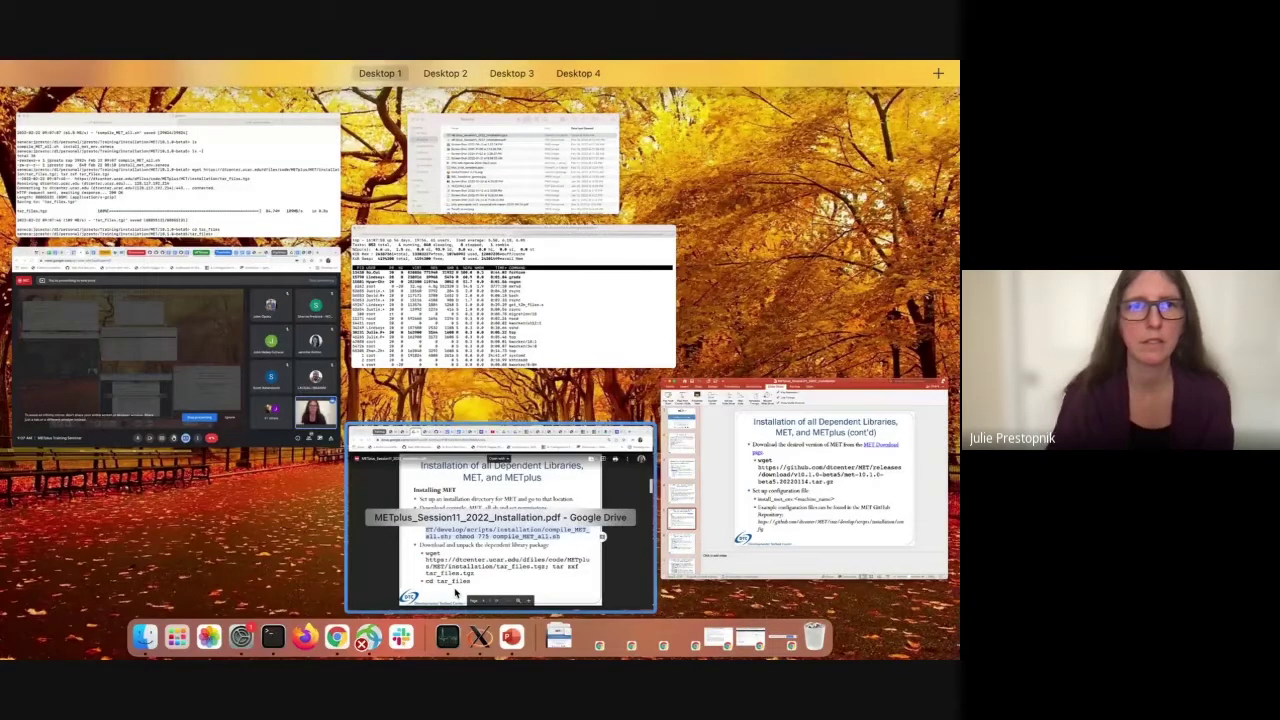
click(455, 594)
click(298, 94)
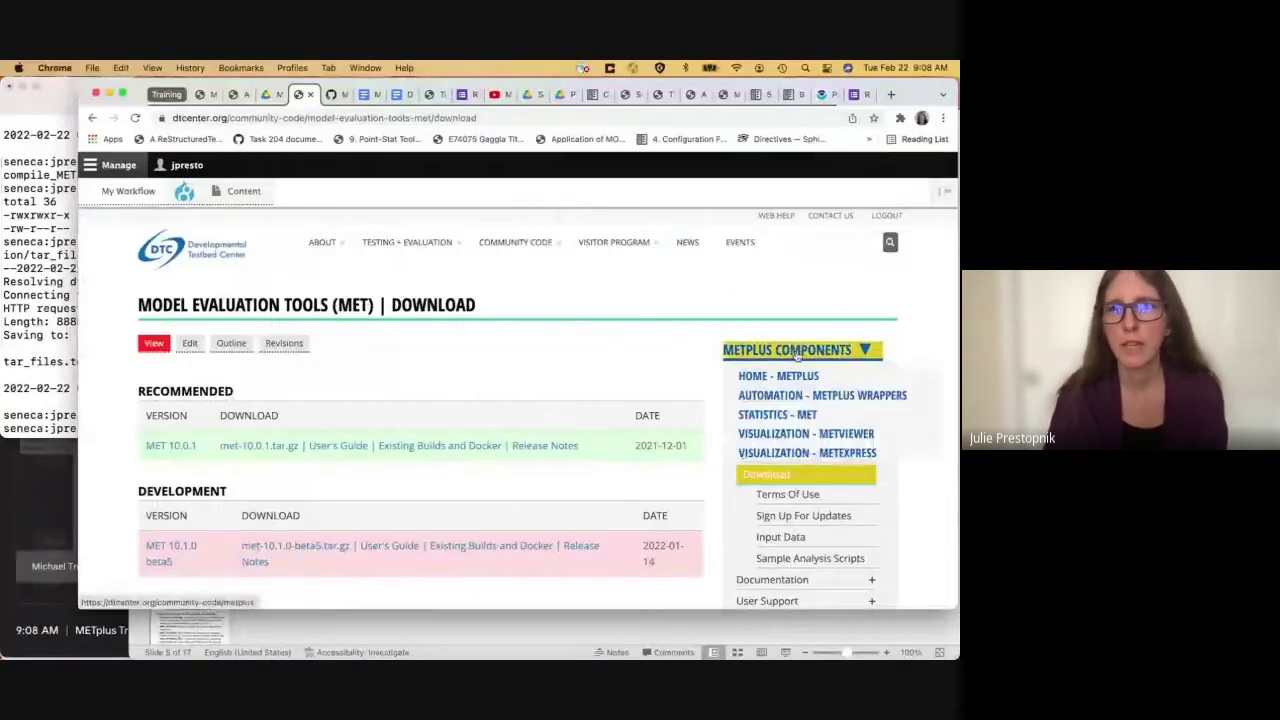
click(789, 377)
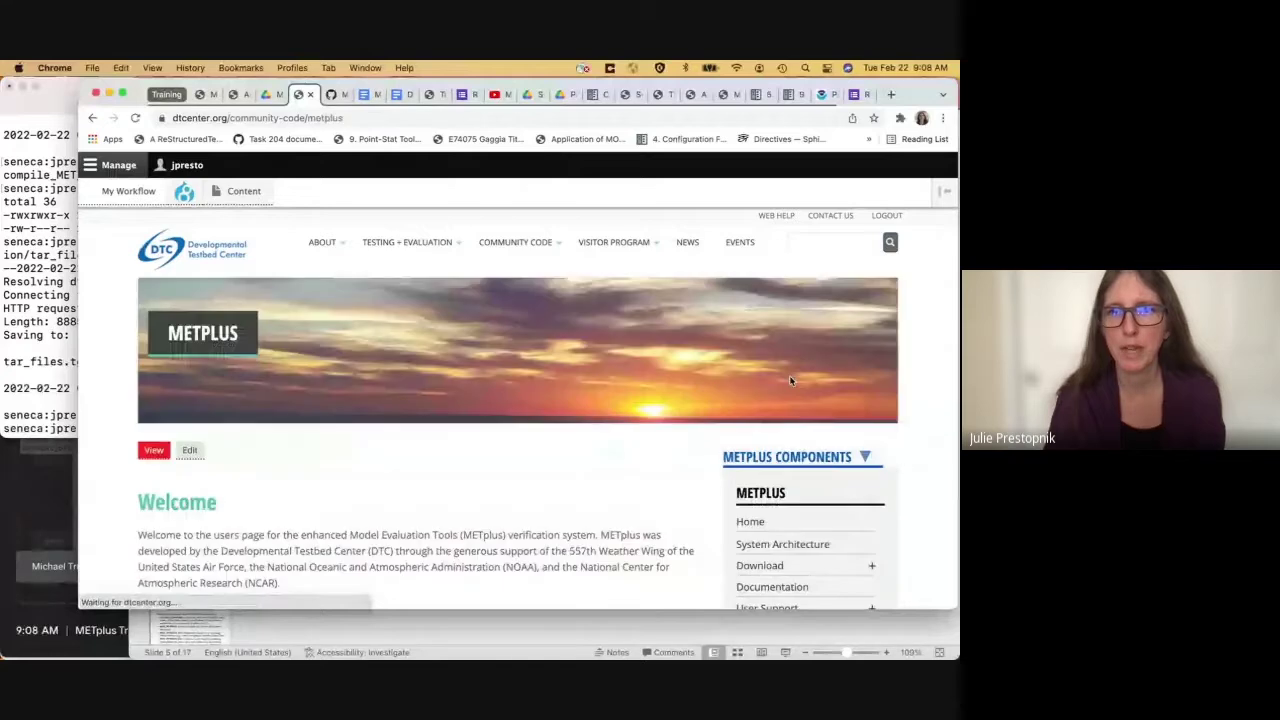
scroll(784, 413, down, 2)
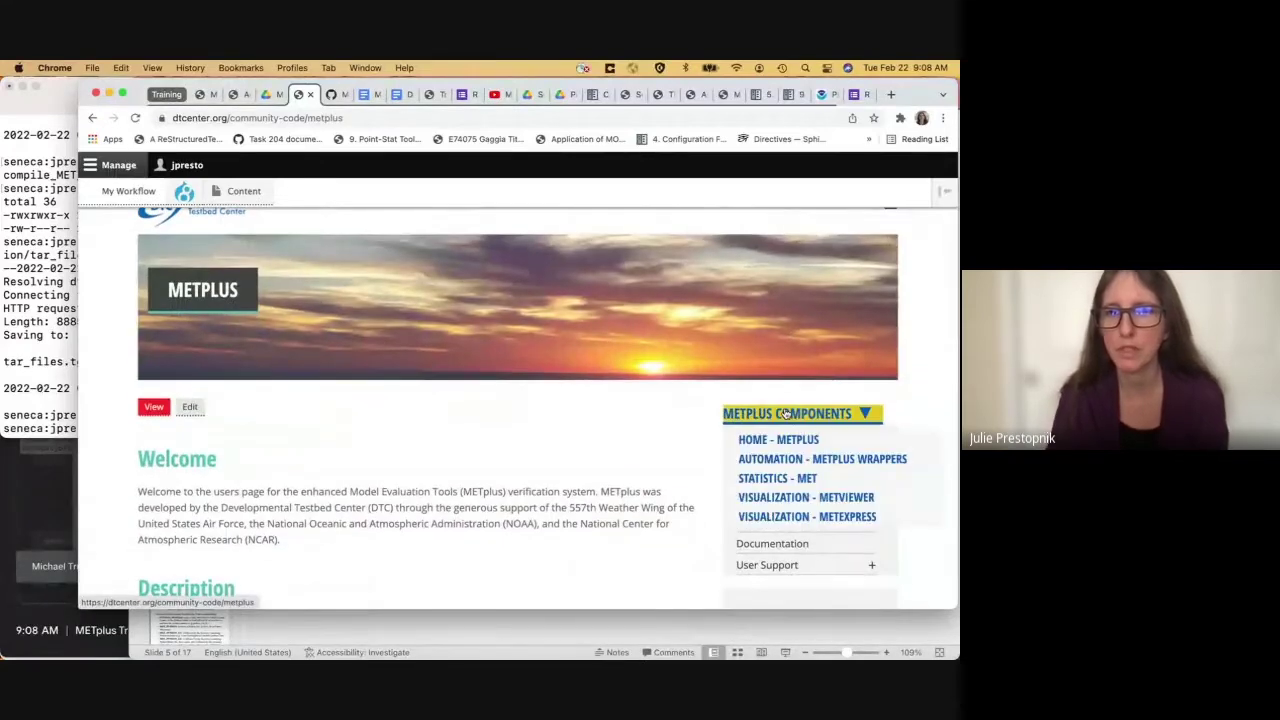
click(759, 522)
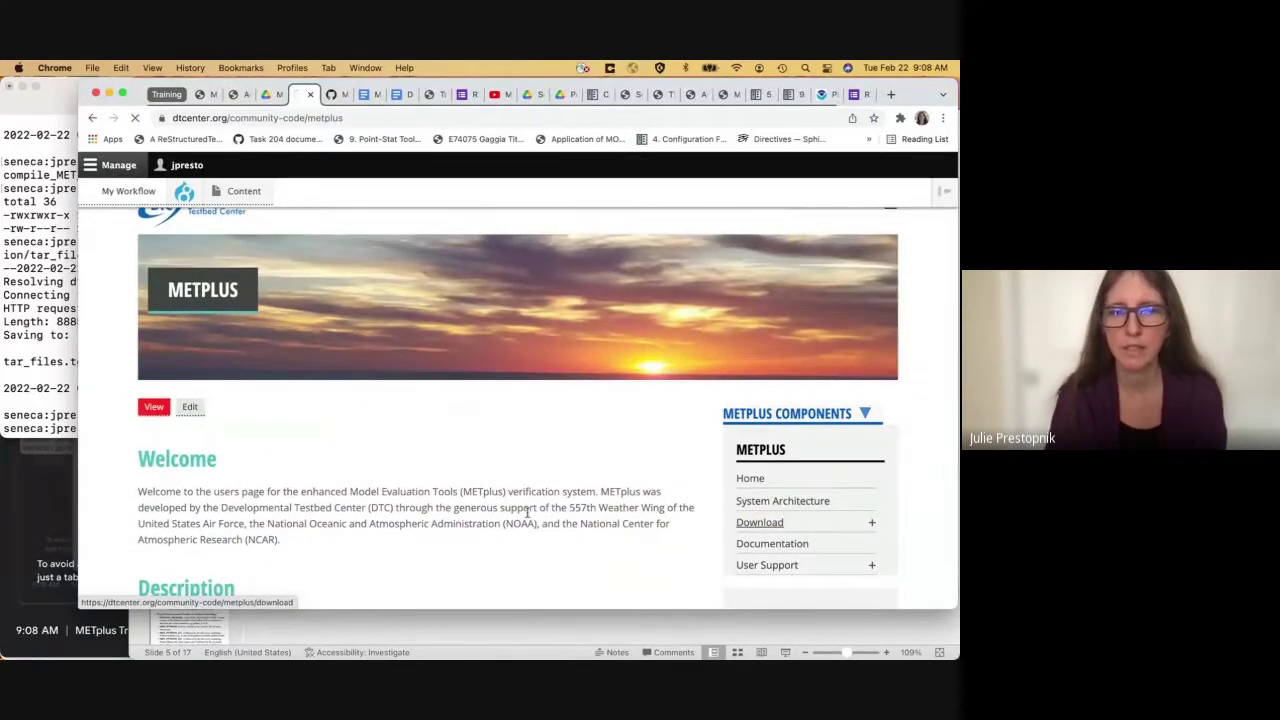
scroll(528, 514, down, 3)
scroll(528, 514, down, 5)
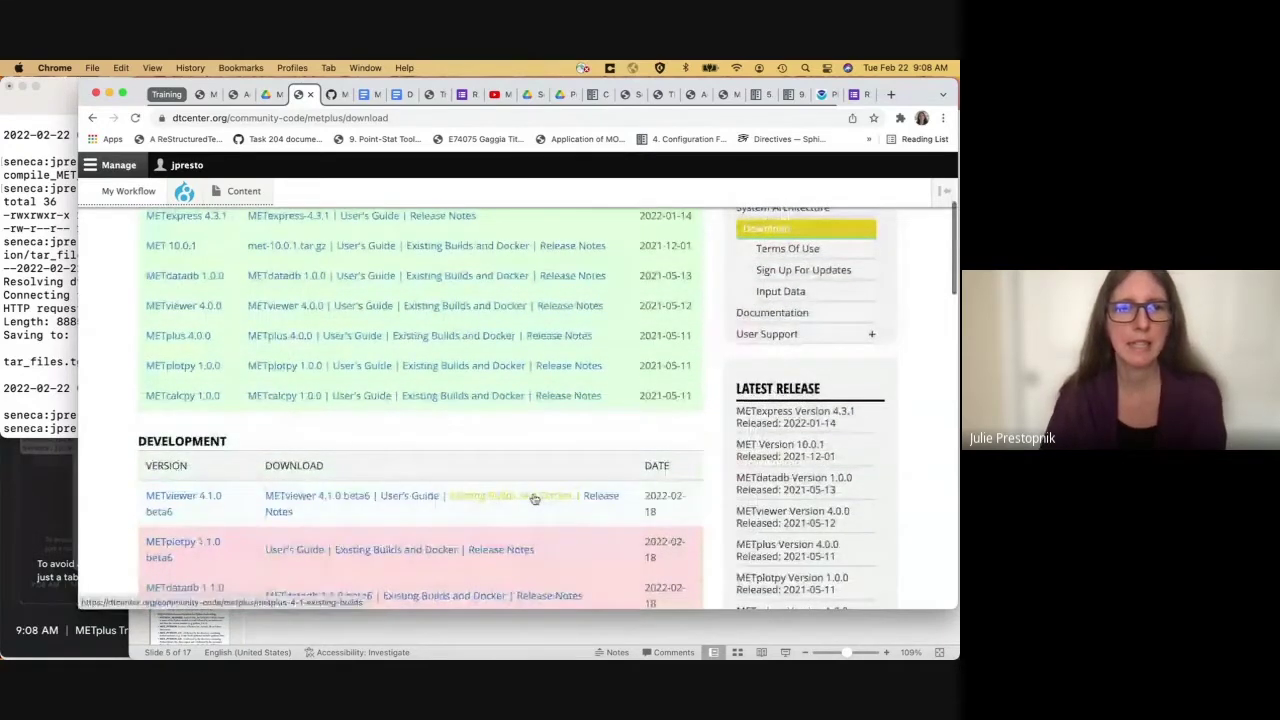
scroll(533, 498, down, 5)
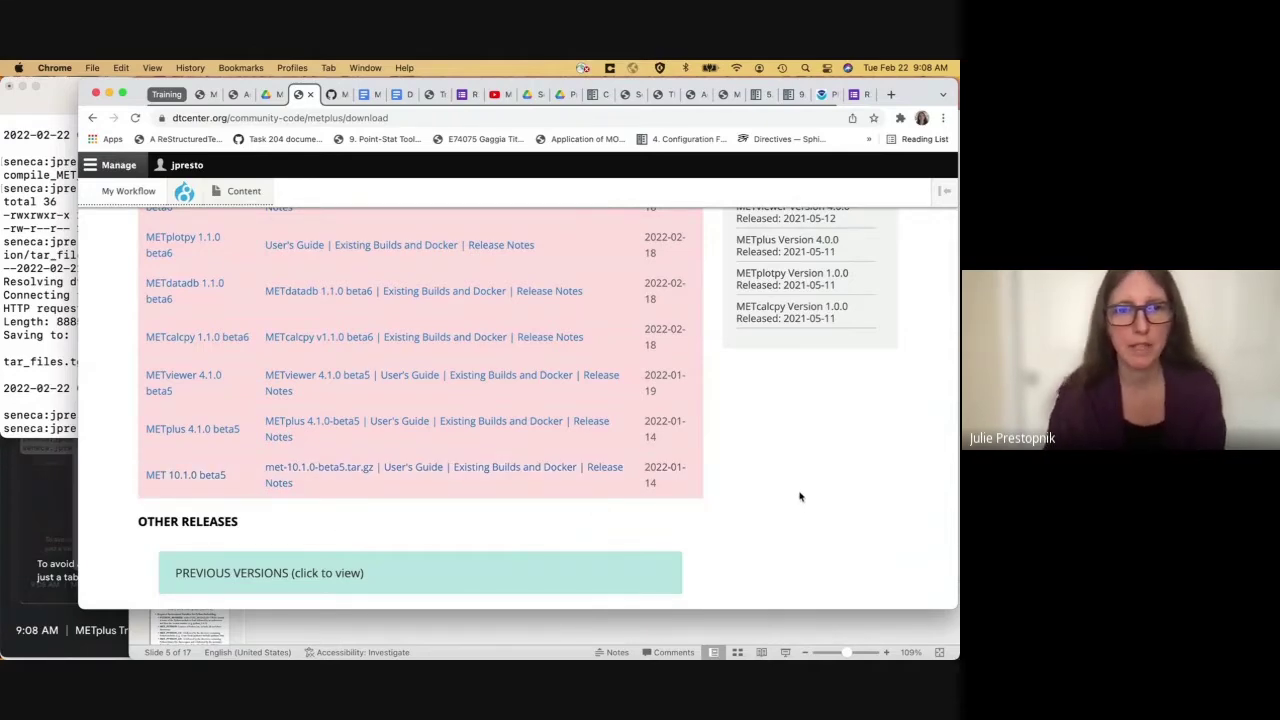
- Copy the MET wget command from slide 5 in PowerPoint and run it in the Terminal to download met-10.1.0-beta5.20220114.tar.gz into tar_files
key(ctrl+Up)
click(737, 534)
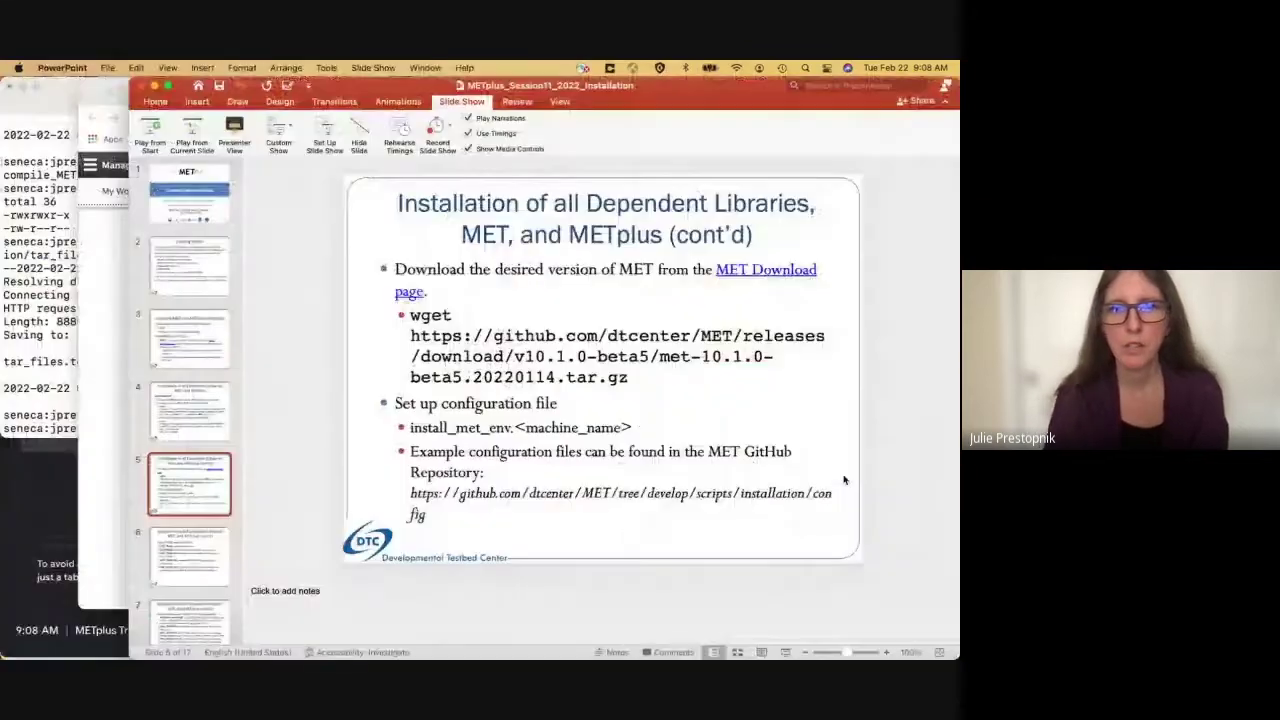
drag(408, 312, 630, 378)
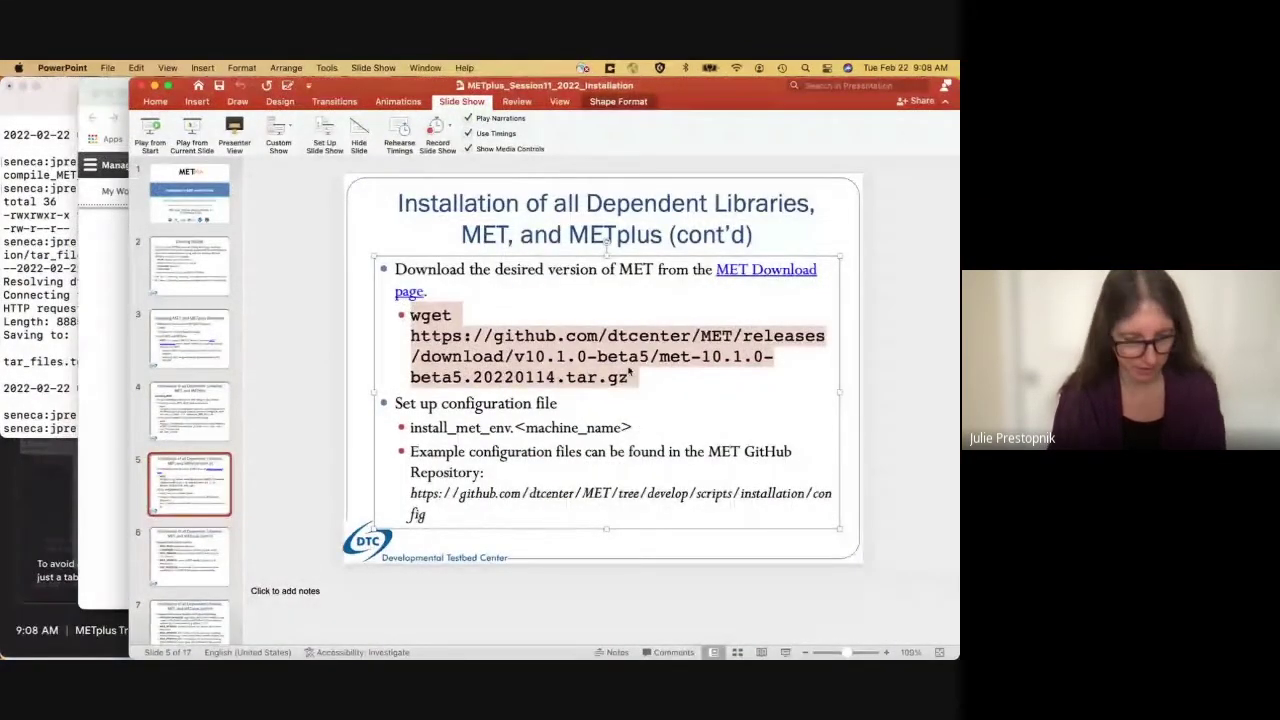
key(super+c)
click(12, 326)
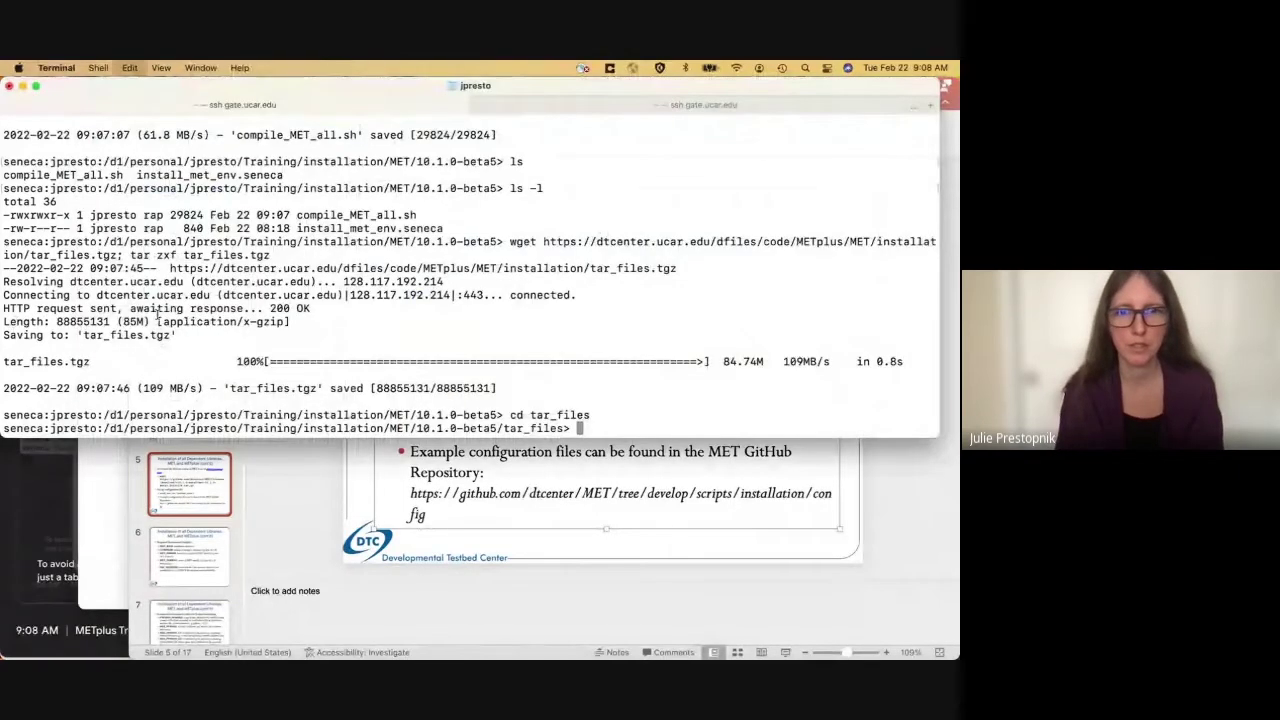
key(super+v)
key(Return)
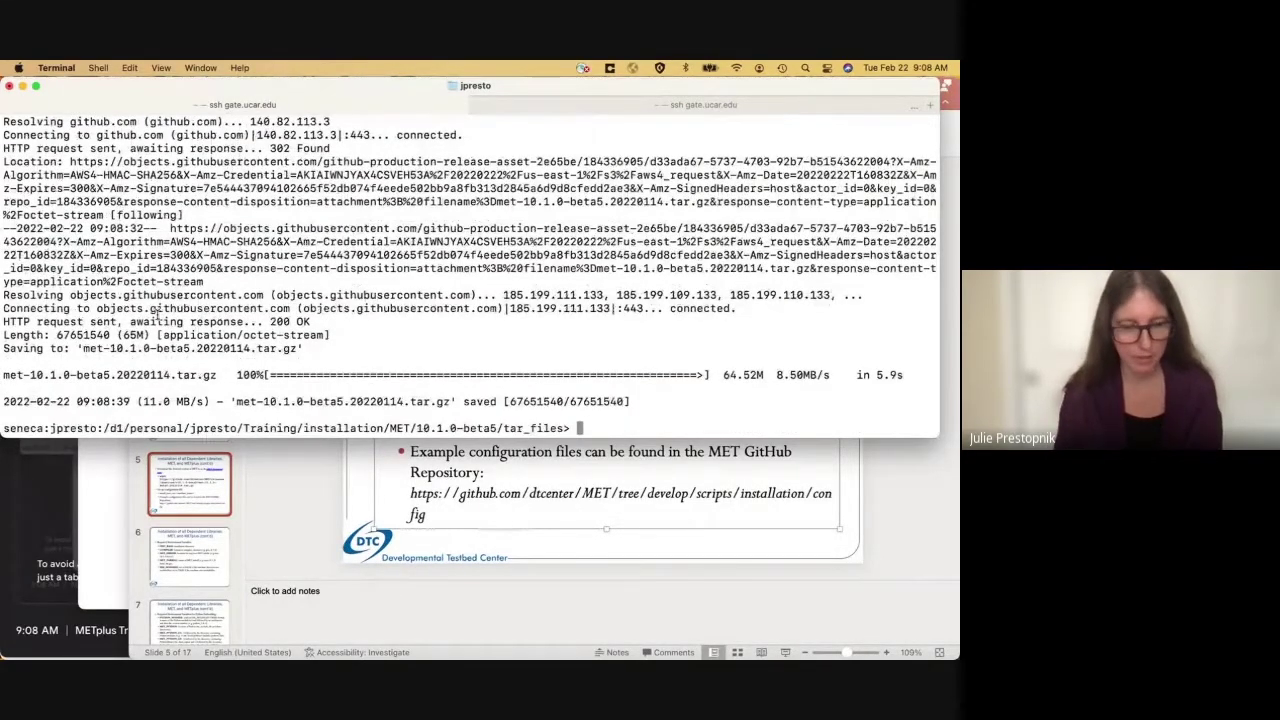
- List the contents of tar_files and point out the met-10.1.0-beta5.20220114.tar.gz file
text(ls)
key(Return)
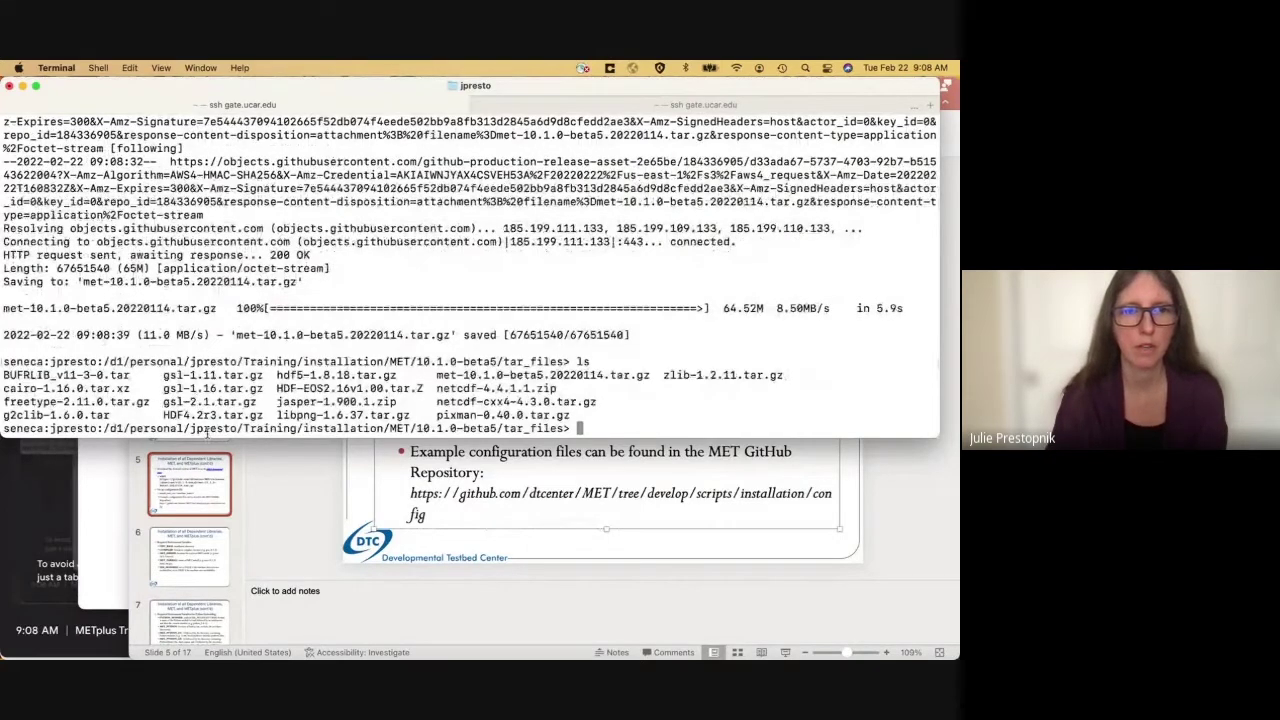
drag(438, 376, 617, 377)
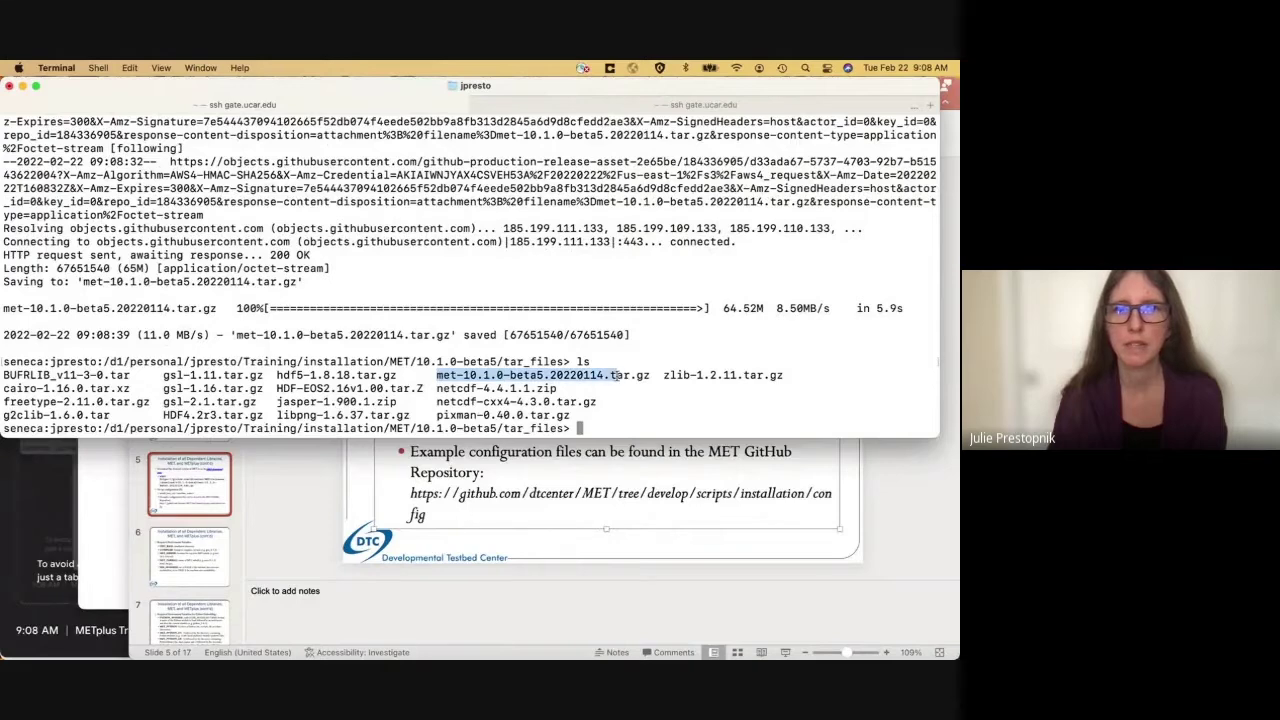
click(610, 416)
- Point out the configuration file setup on slide 5 in PowerPoint, and examine the example install_met_env files on MET's GitHub page in Chrome
click(543, 517)
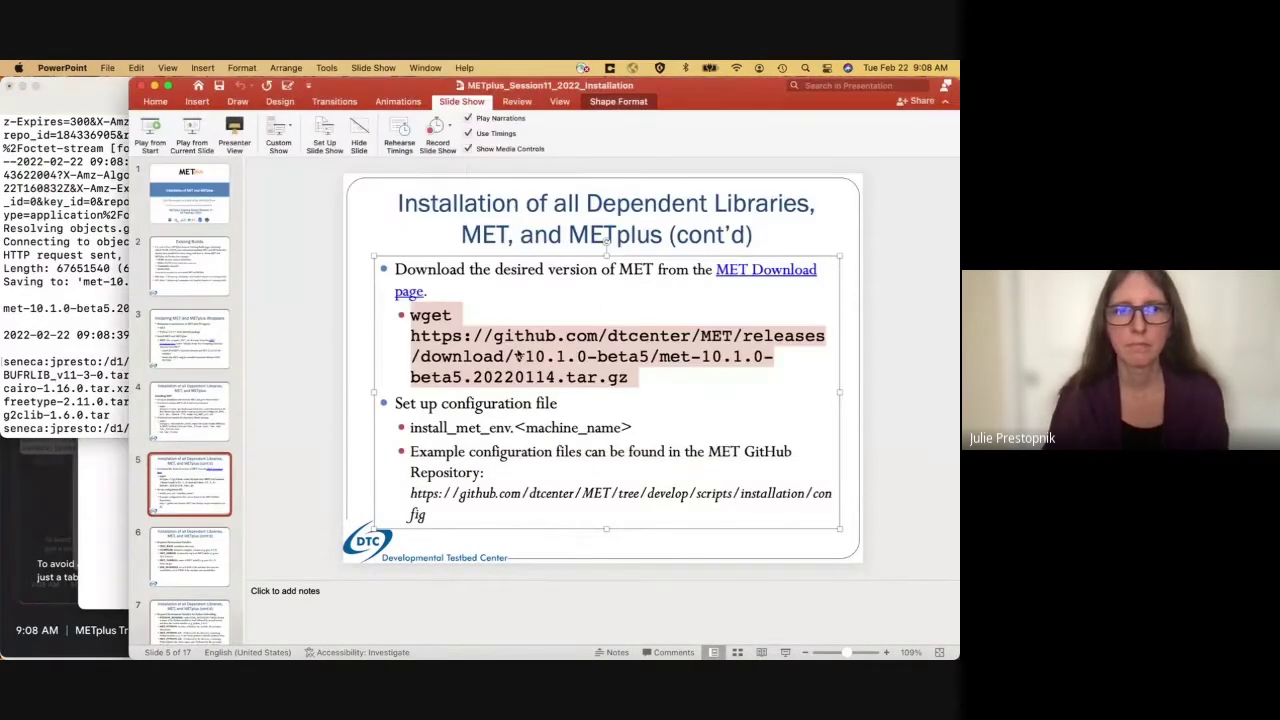
click(467, 402)
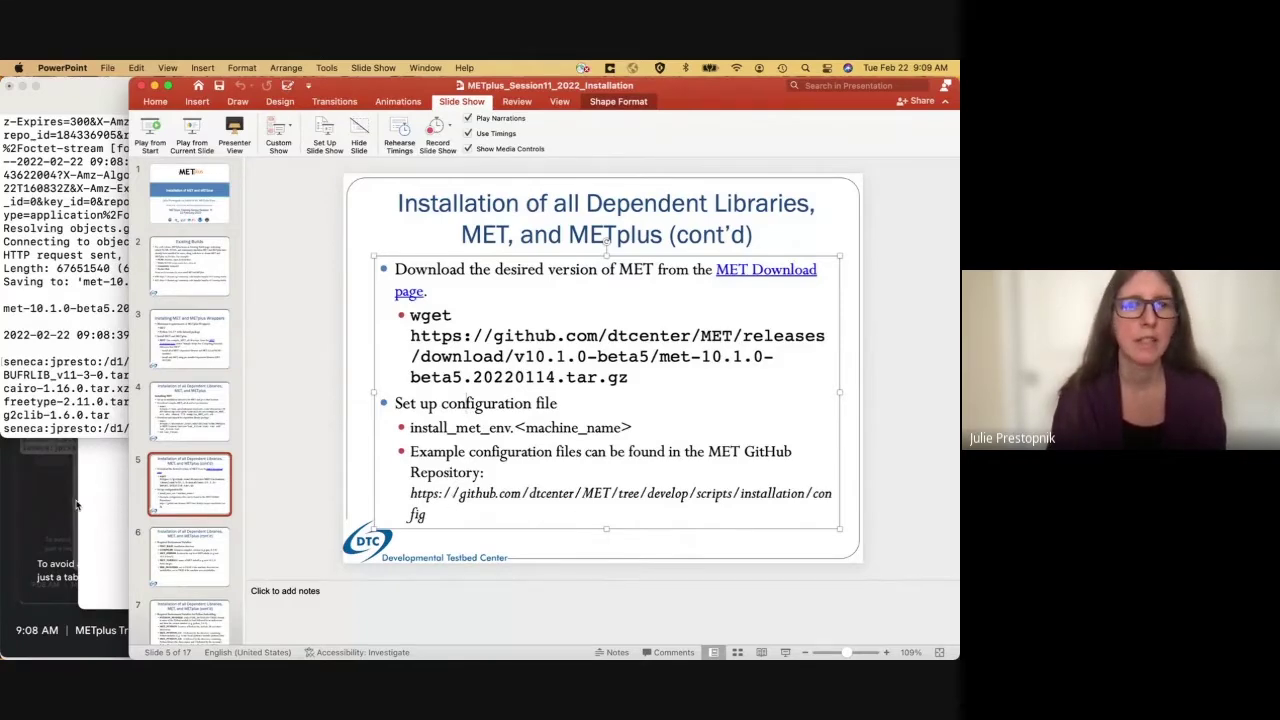
click(91, 513)
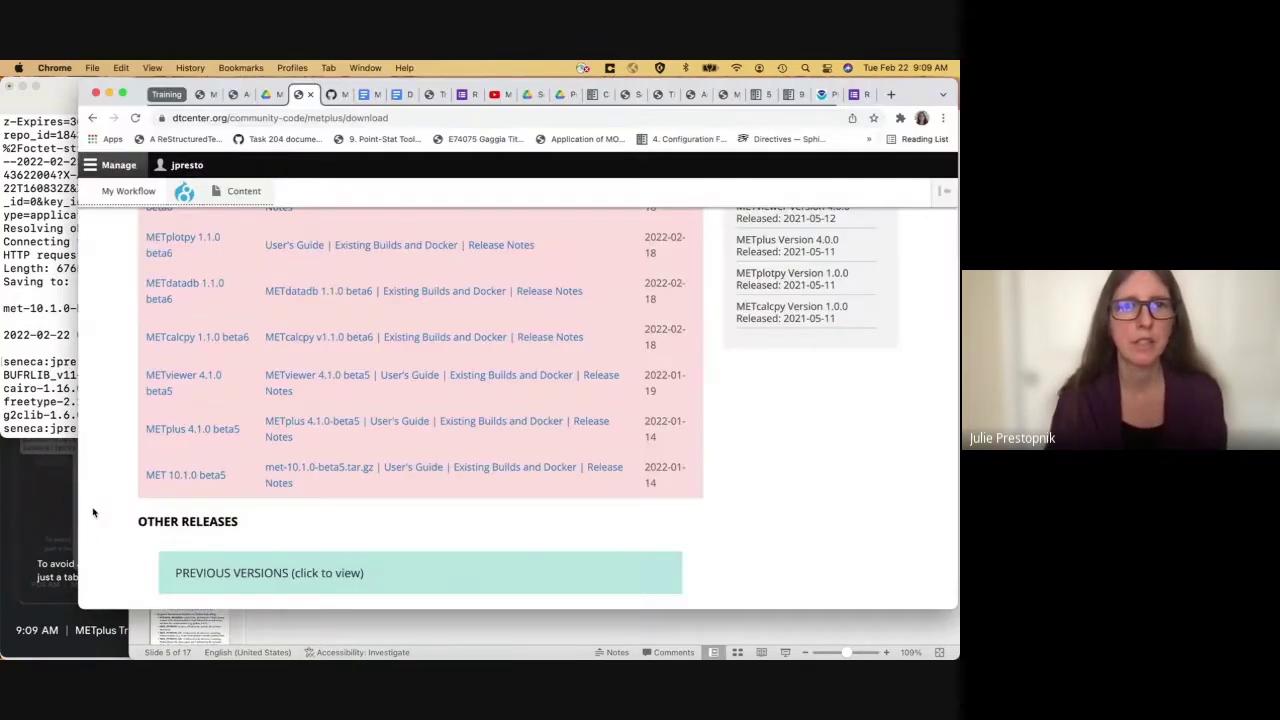
click(333, 95)
scroll(482, 300, down, 4)
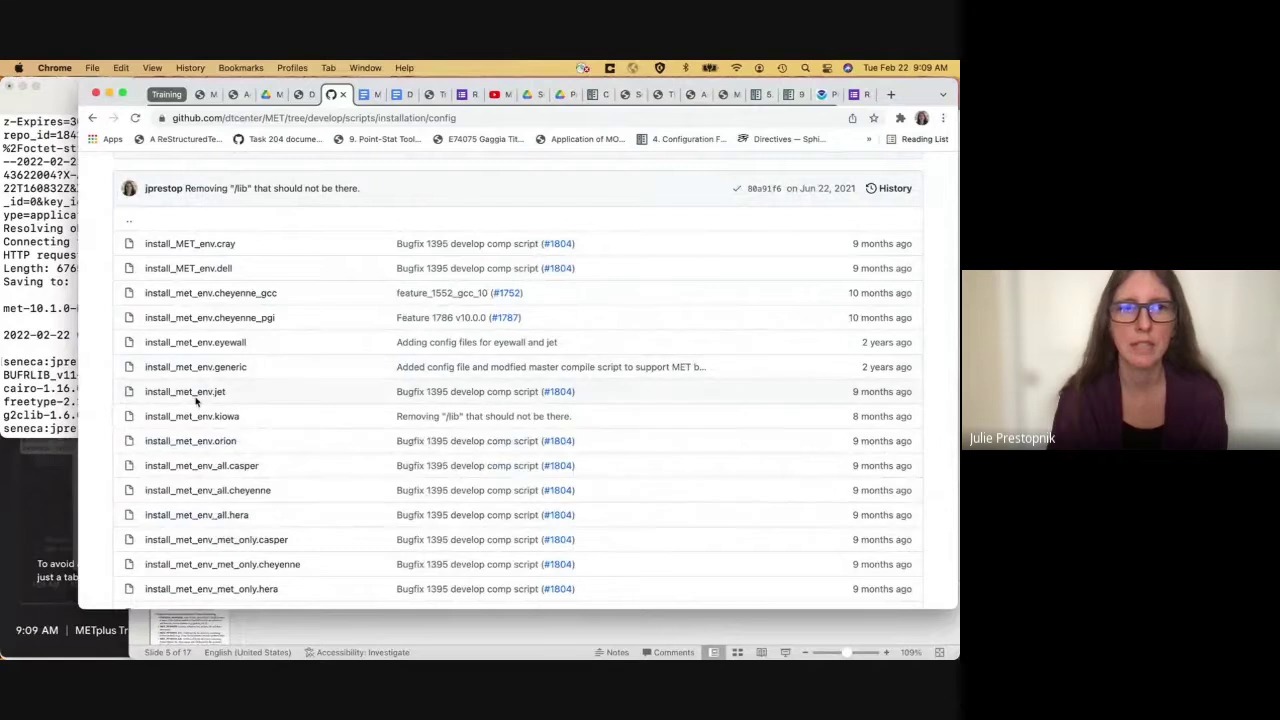
scroll(206, 400, down, 2)
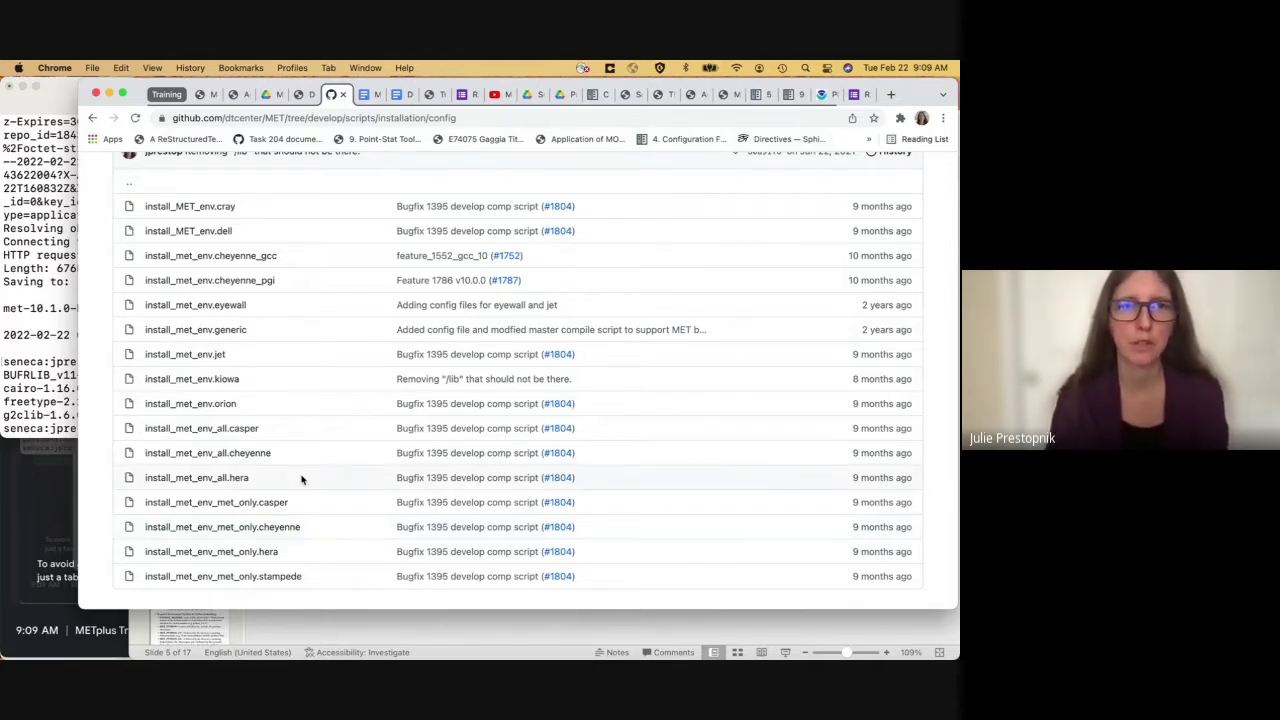
- Return to the Terminal, move up from tar_files to the 10.1.0-beta5 directory and list its contents
click(75, 460)
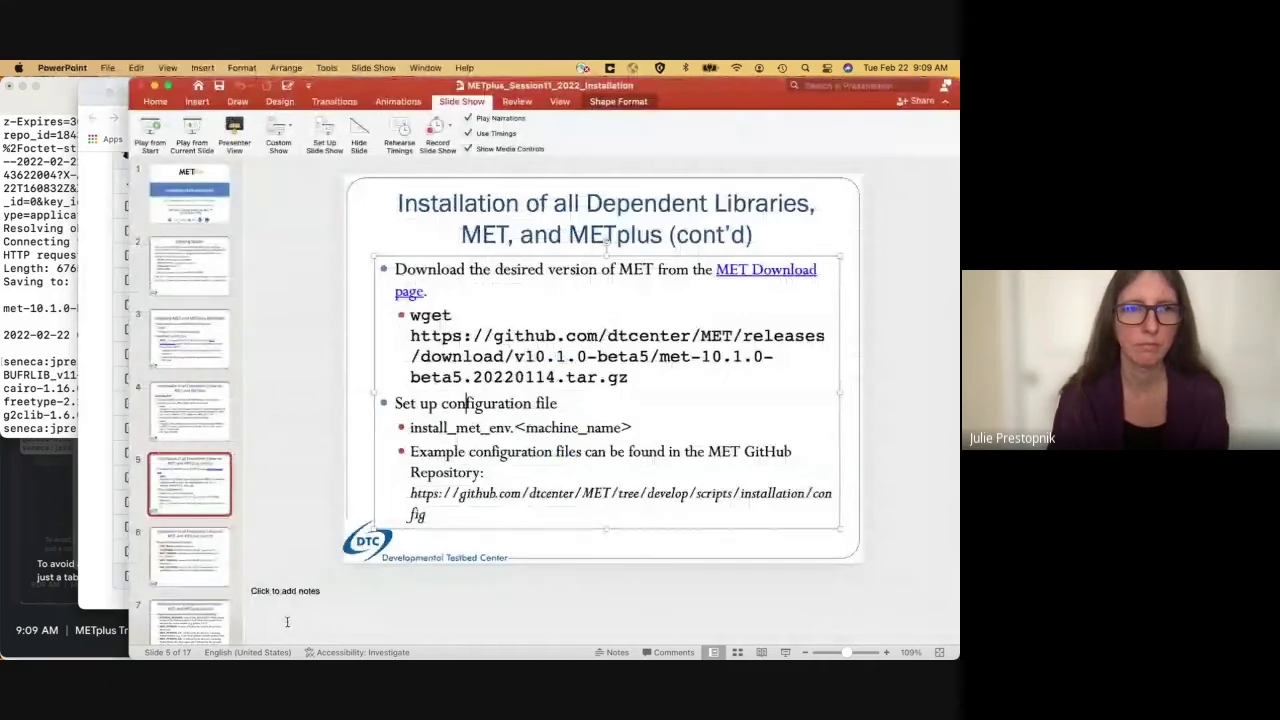
click(38, 404)
text(cd ../)
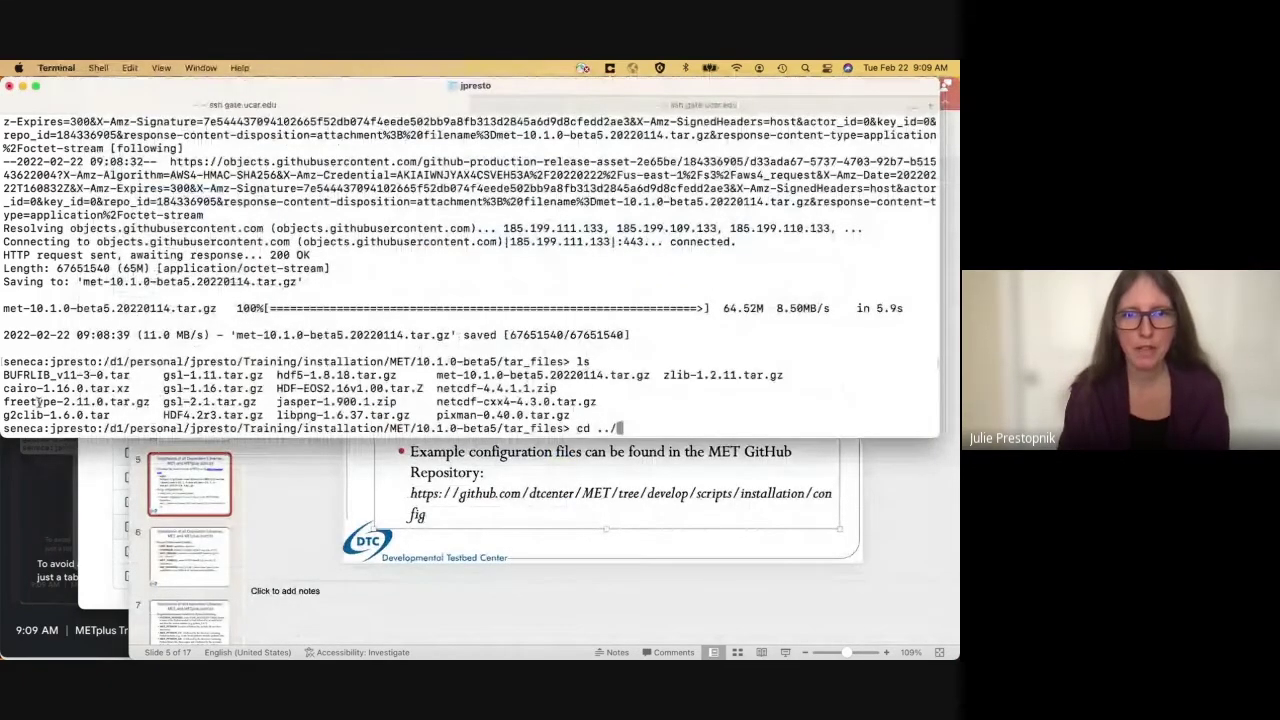
key(Return)
text(ls)
key(Return)
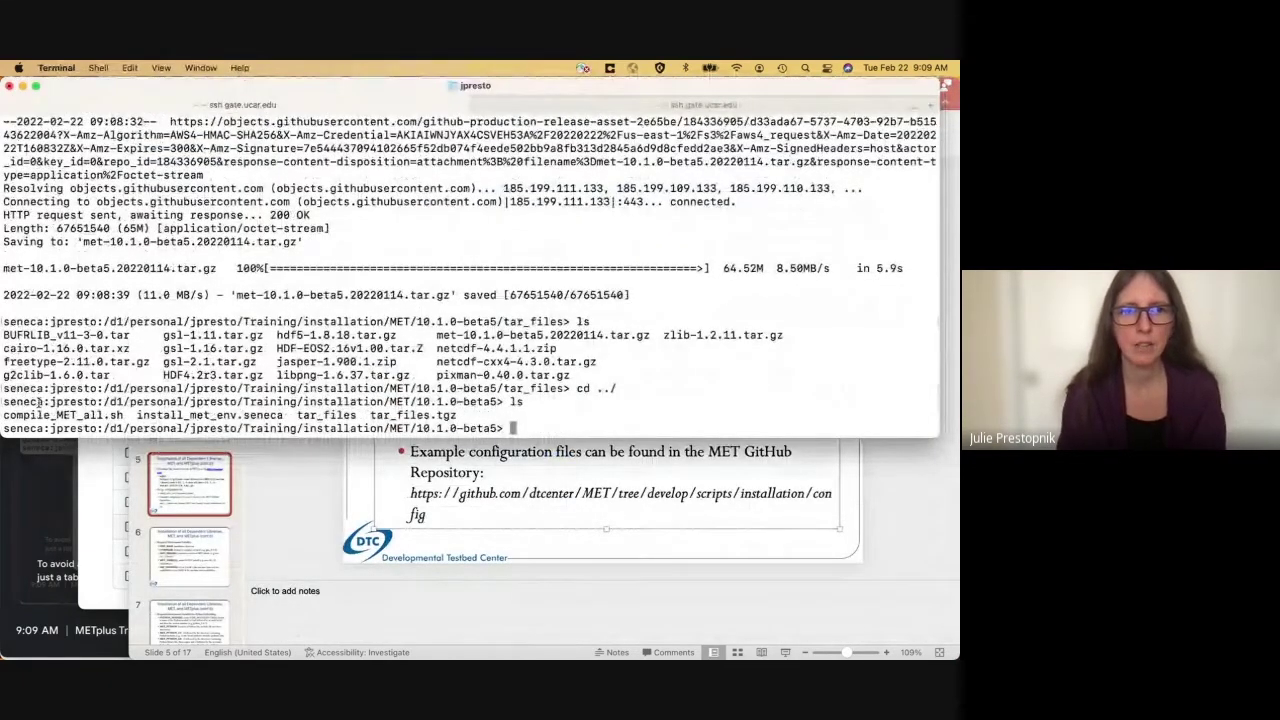
- Point out the install_met_env.seneca configuration file and enter the command to open it in emacs
drag(137, 415, 280, 419)
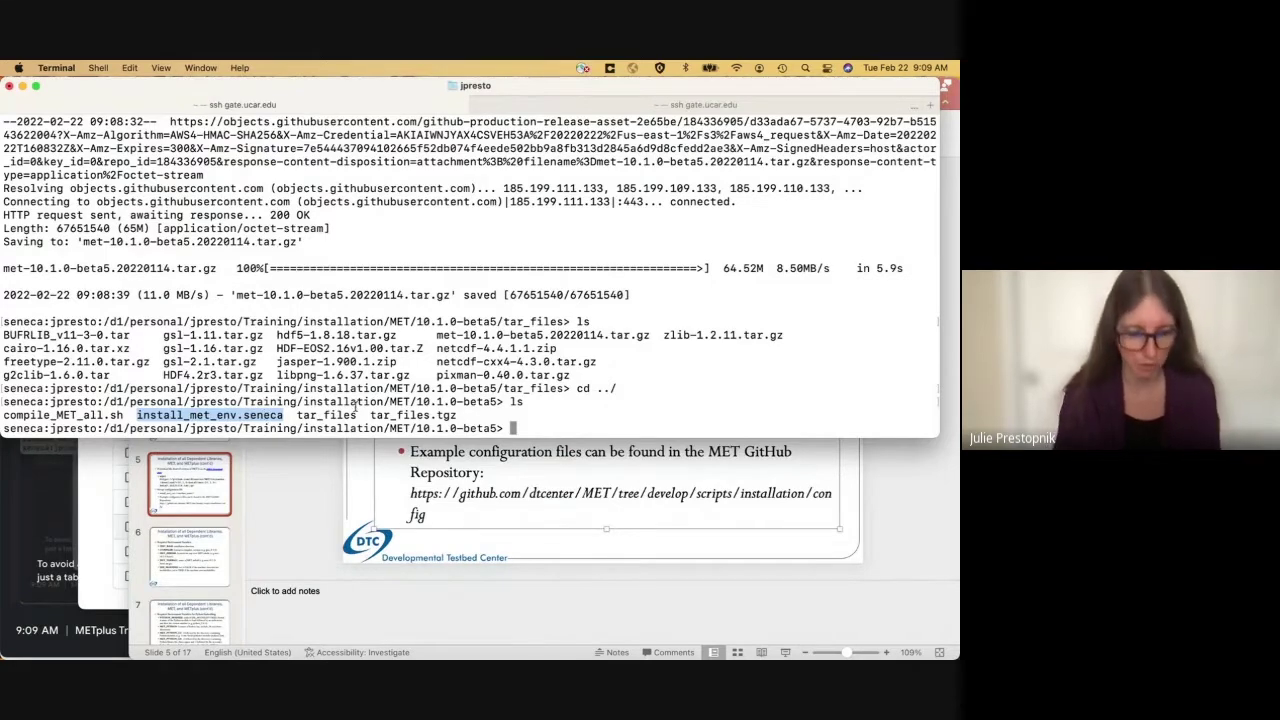
text(emacs in)
key(Tab)
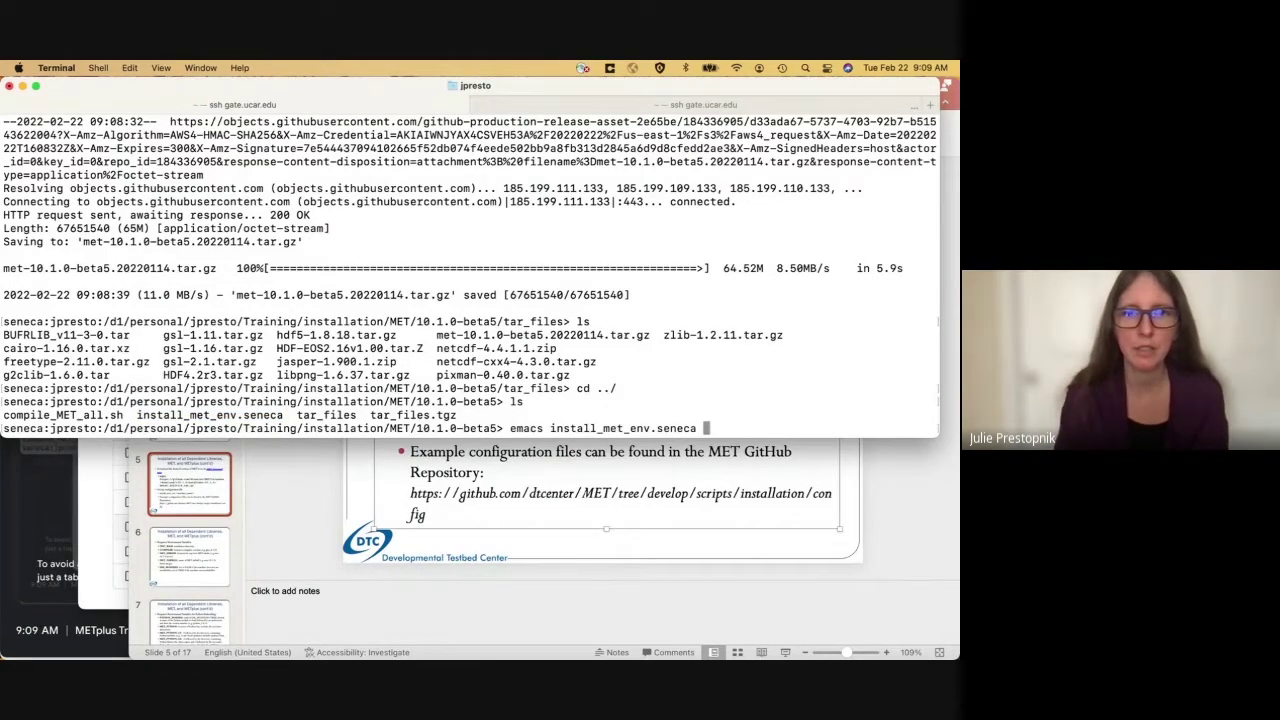
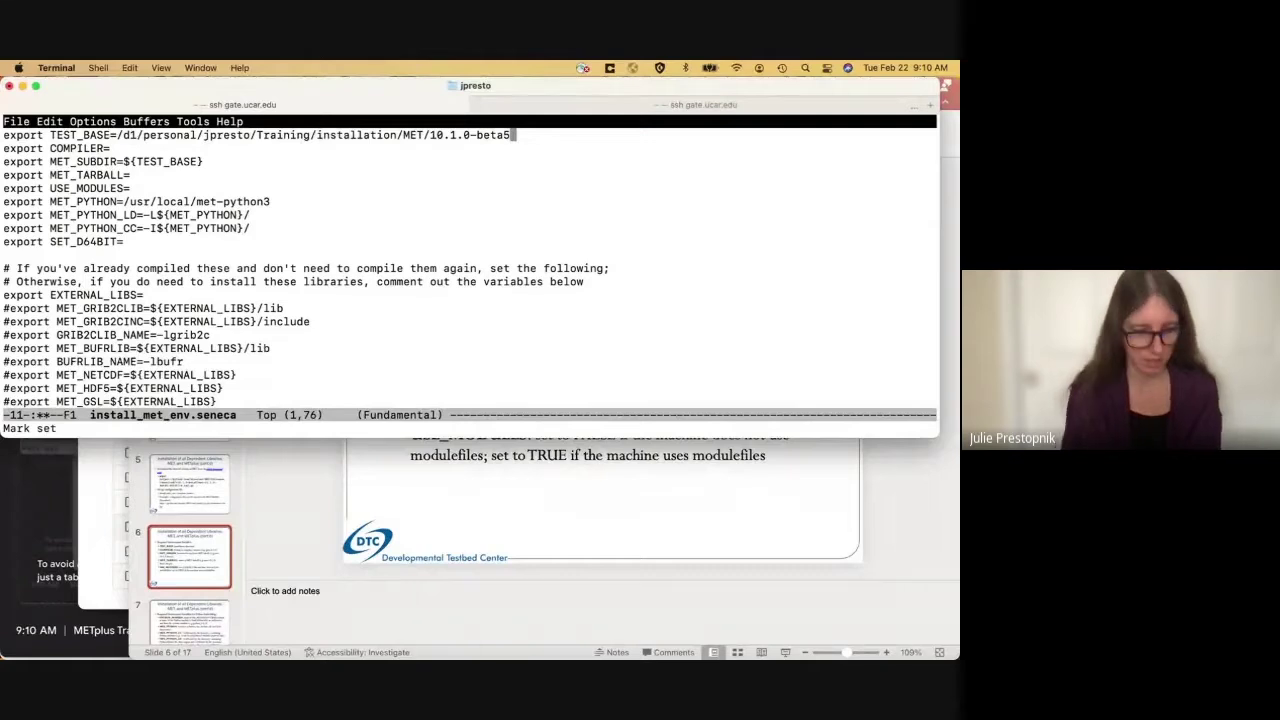
- Save install_met_env.seneca with TEST_BASE set to the MET 10.1.0-beta5 installation directory
key(alt+w)
key(ctrl+x)
key(ctrl+s)
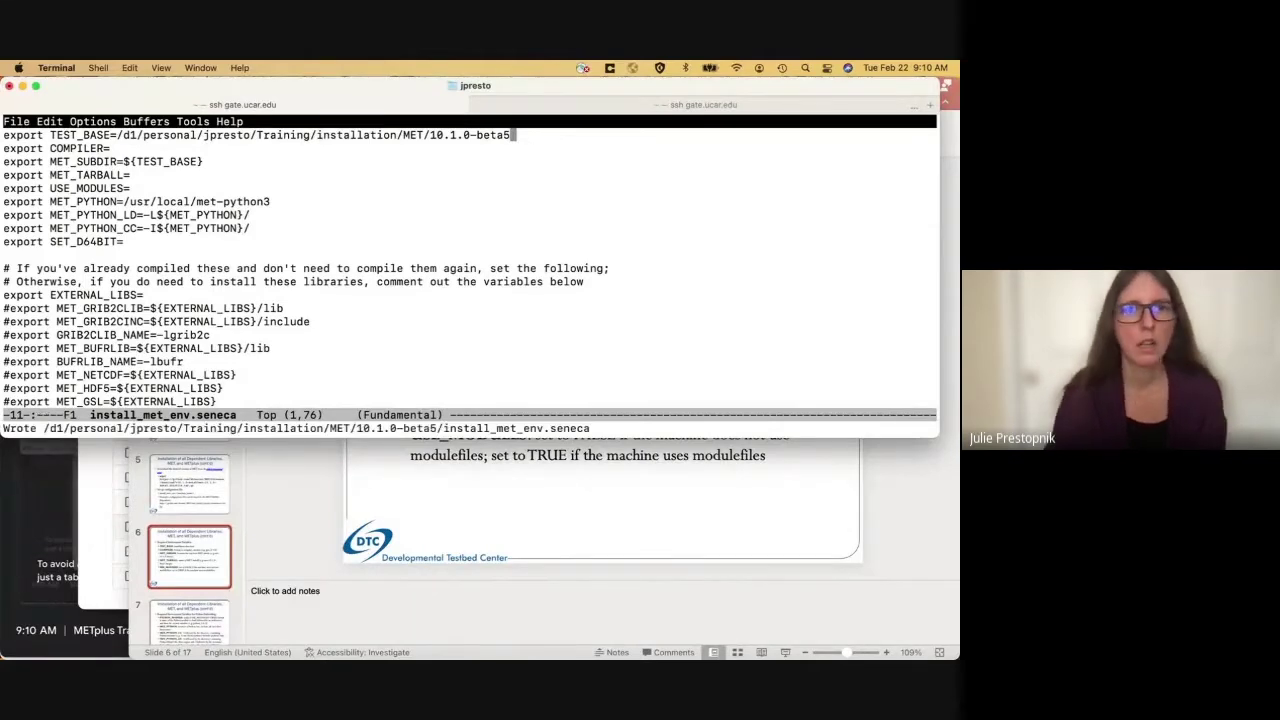
- Copy the example compiler from slide 6 in PowerPoint and set COMPILER to gnu_8.3.0 in install_met_env.seneca in the Terminal
click(564, 542)
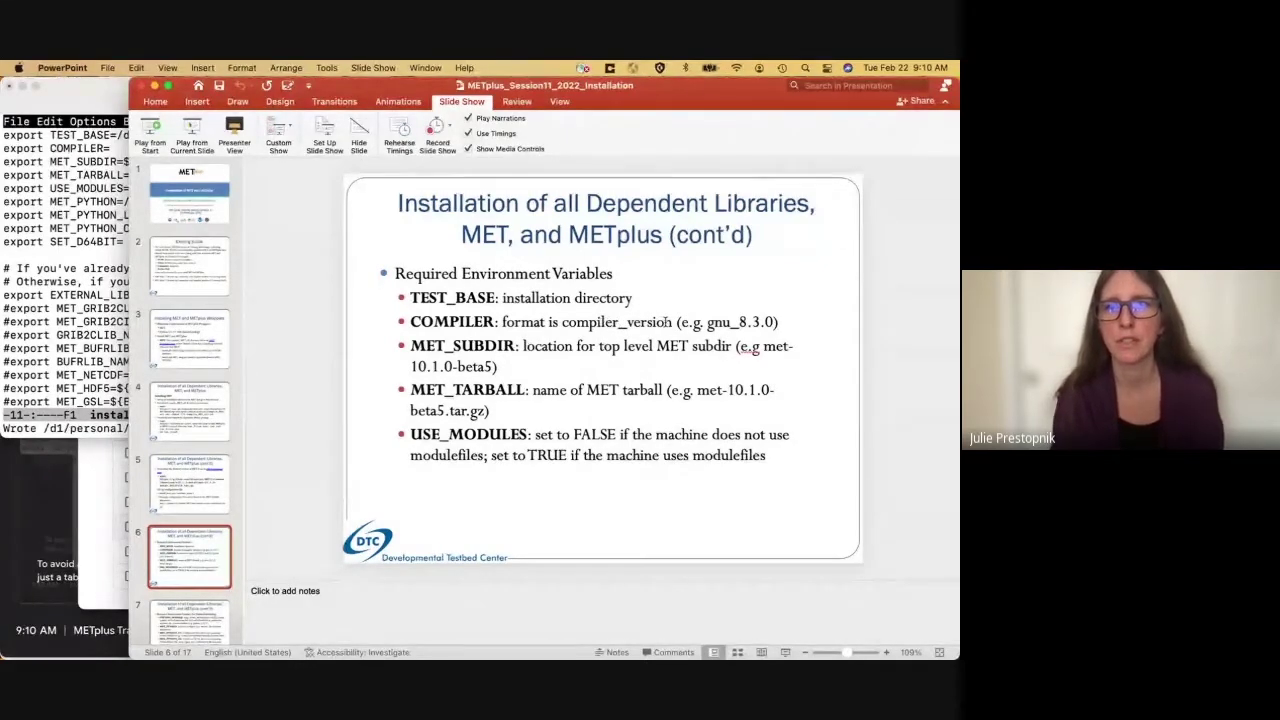
click(707, 322)
drag(707, 322, 765, 325)
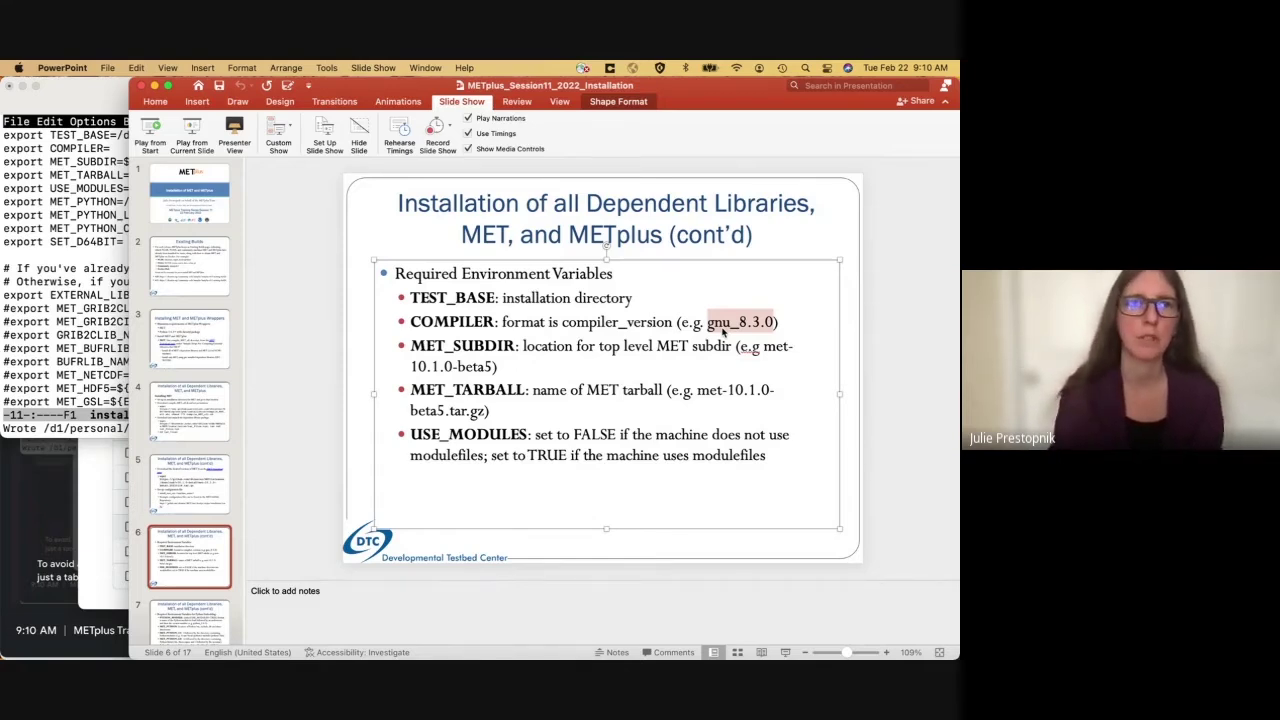
click(129, 148)
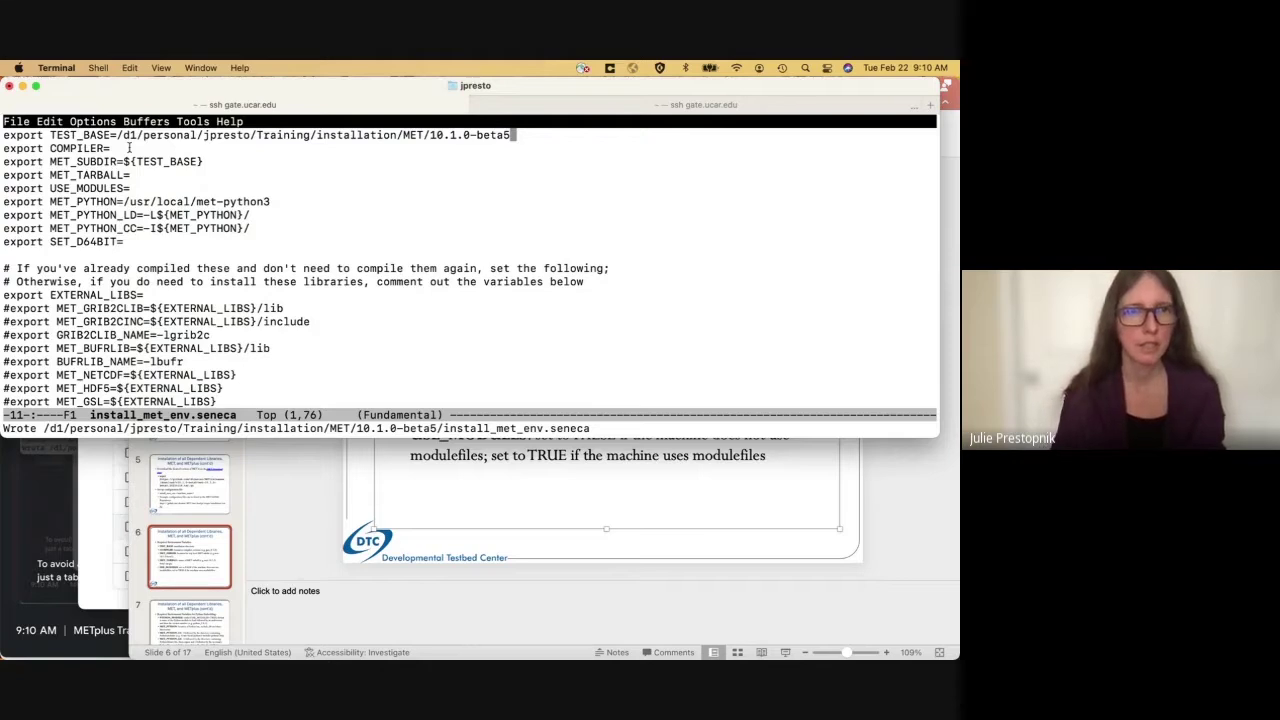
key(Down)
key(super+v)
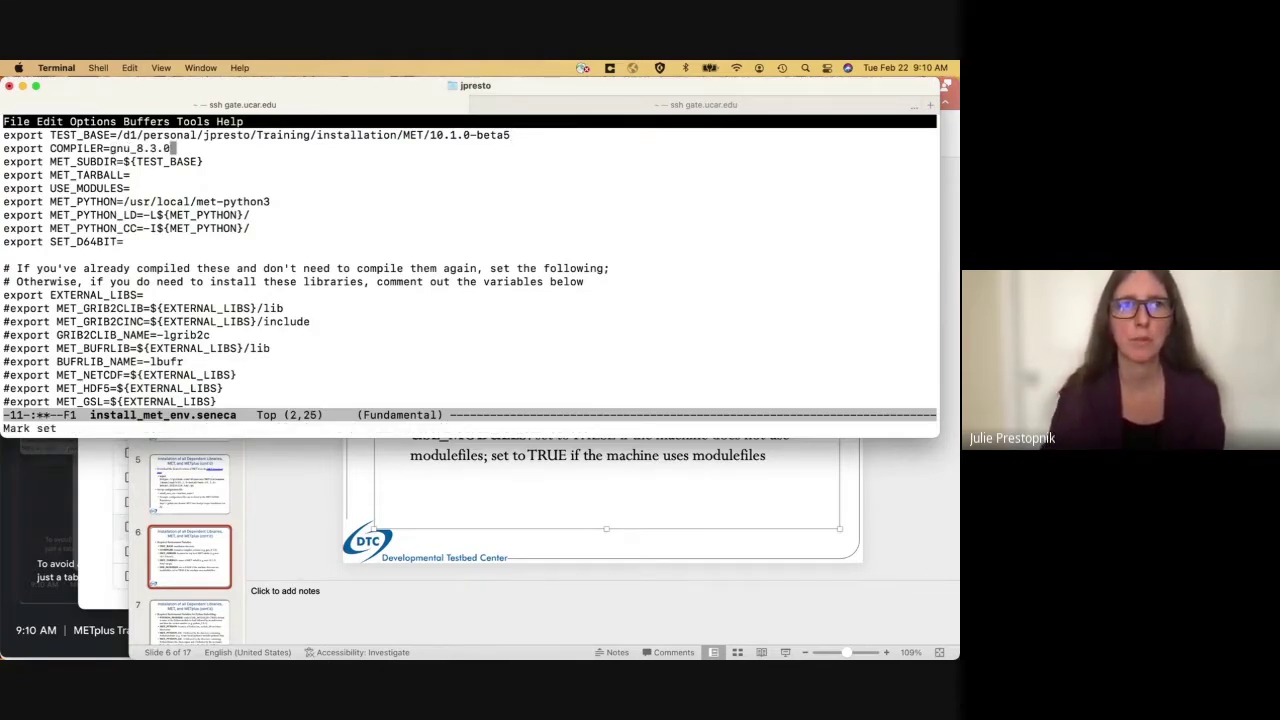
- Check the MET_SUBDIR description on slide 6 in PowerPoint and point out its ${TEST_BASE} value in the Terminal's configuration file
click(645, 560)
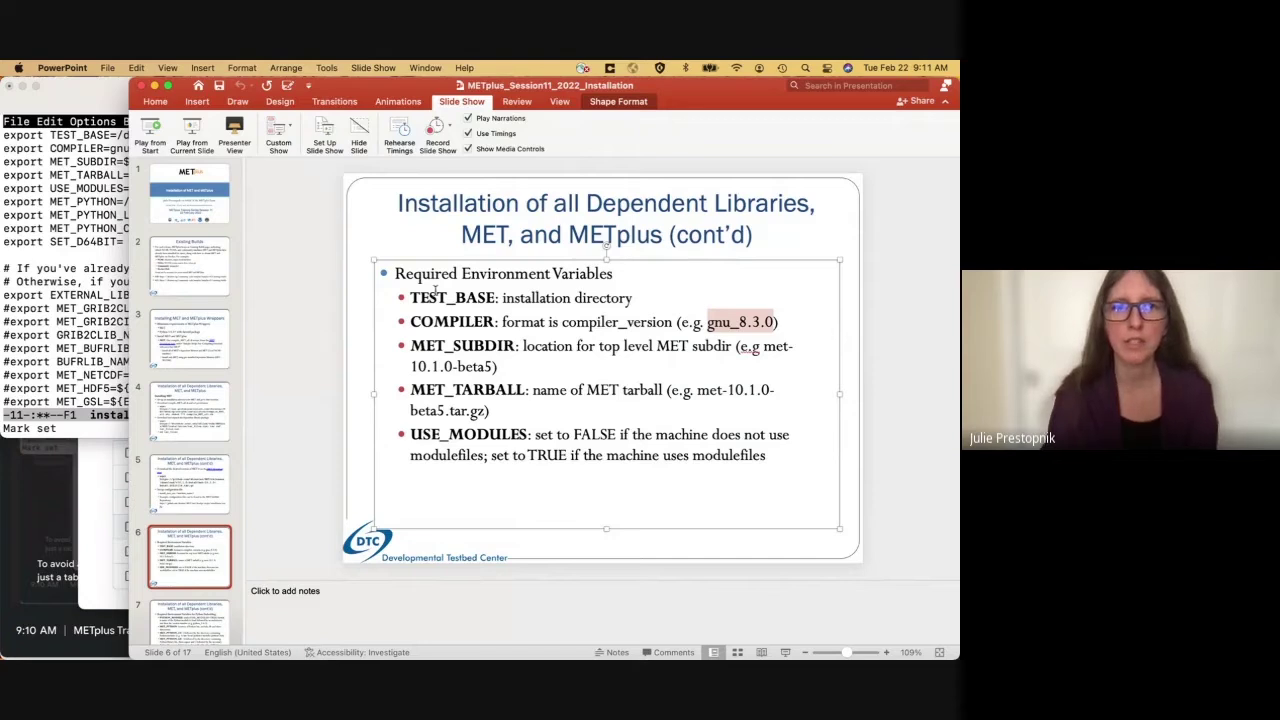
click(55, 243)
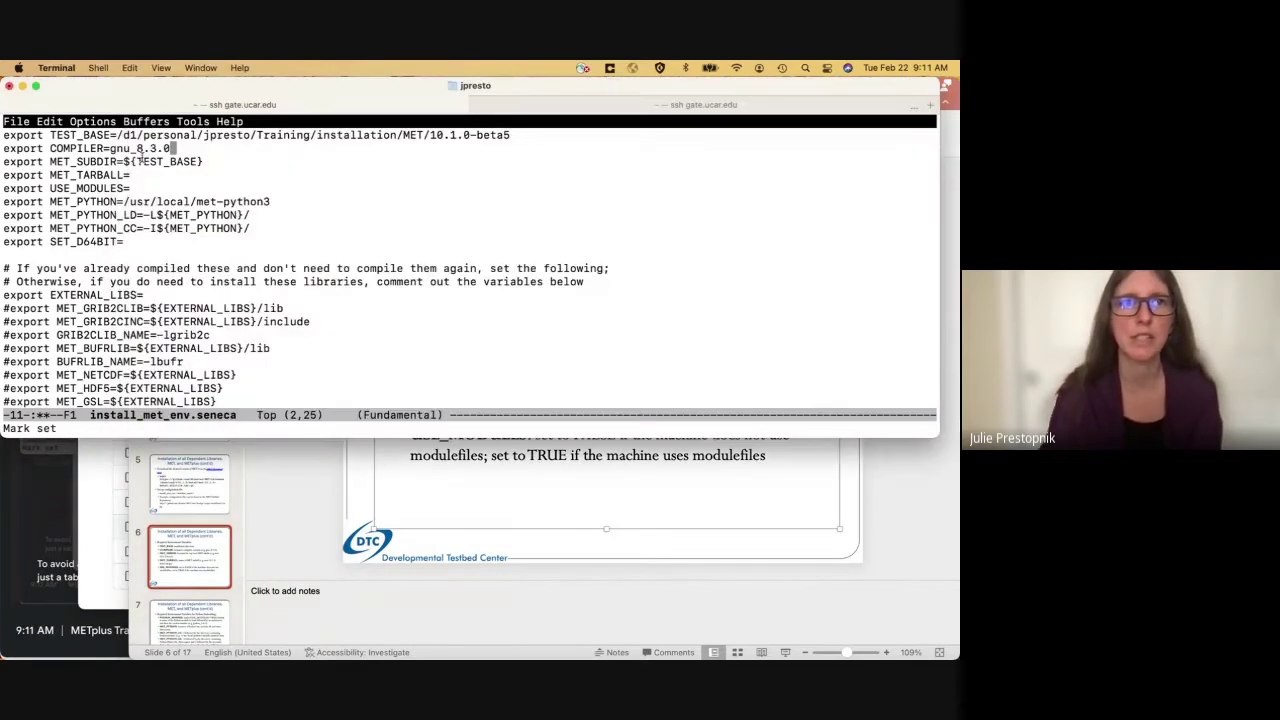
drag(123, 161, 204, 162)
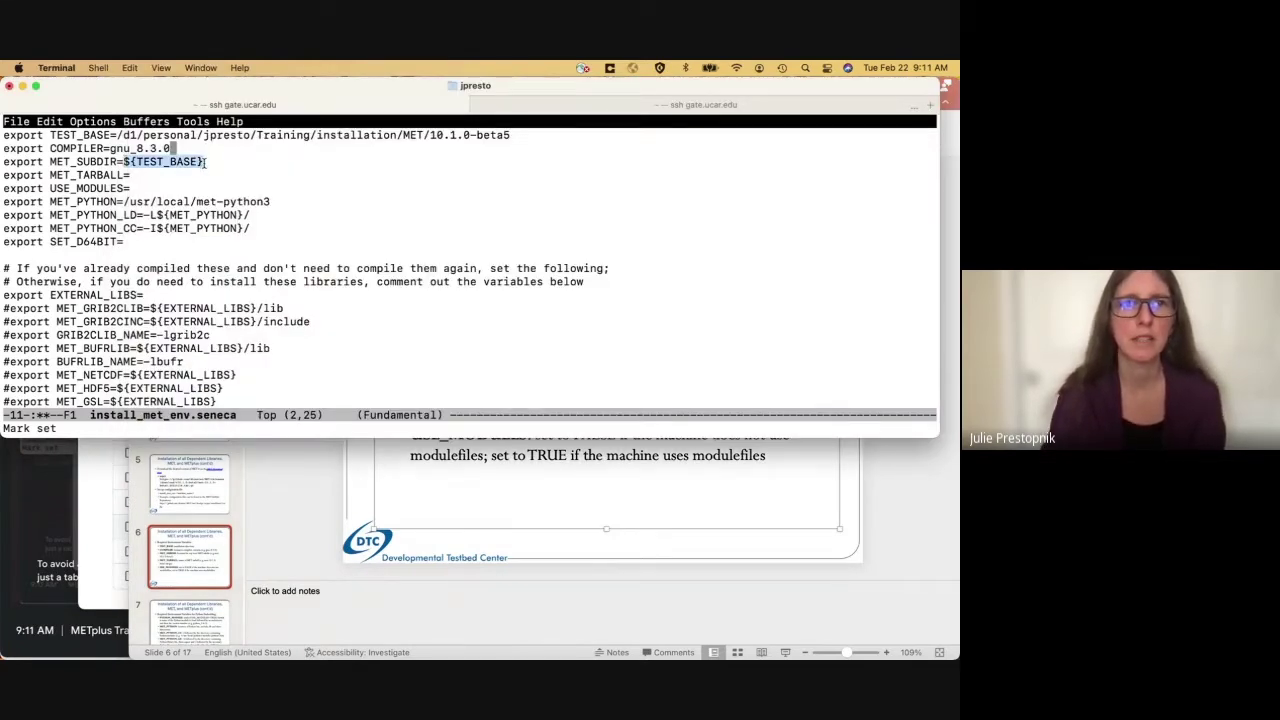
click(224, 181)
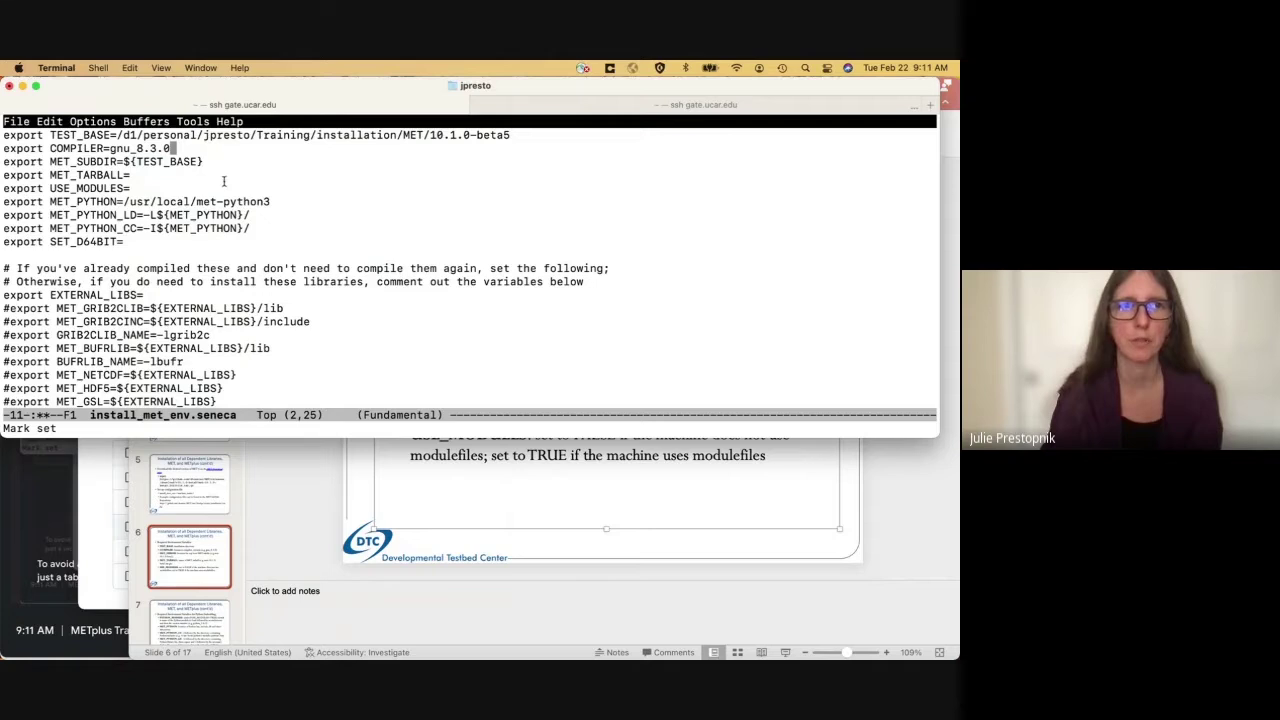
- Highlight slide 6's MET_TARBALL example, leave emacs in the Terminal with the edits saved, and list tar_files to select the MET tarball's full name
click(548, 618)
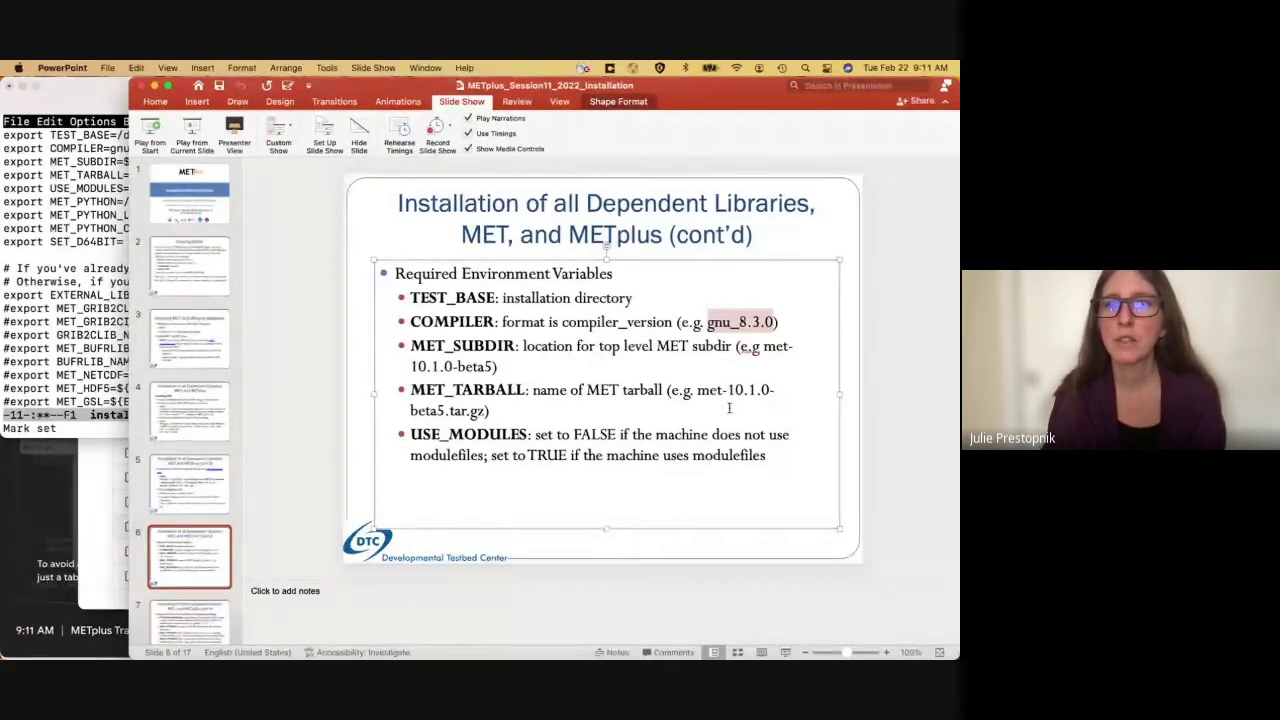
drag(697, 390, 481, 412)
click(66, 346)
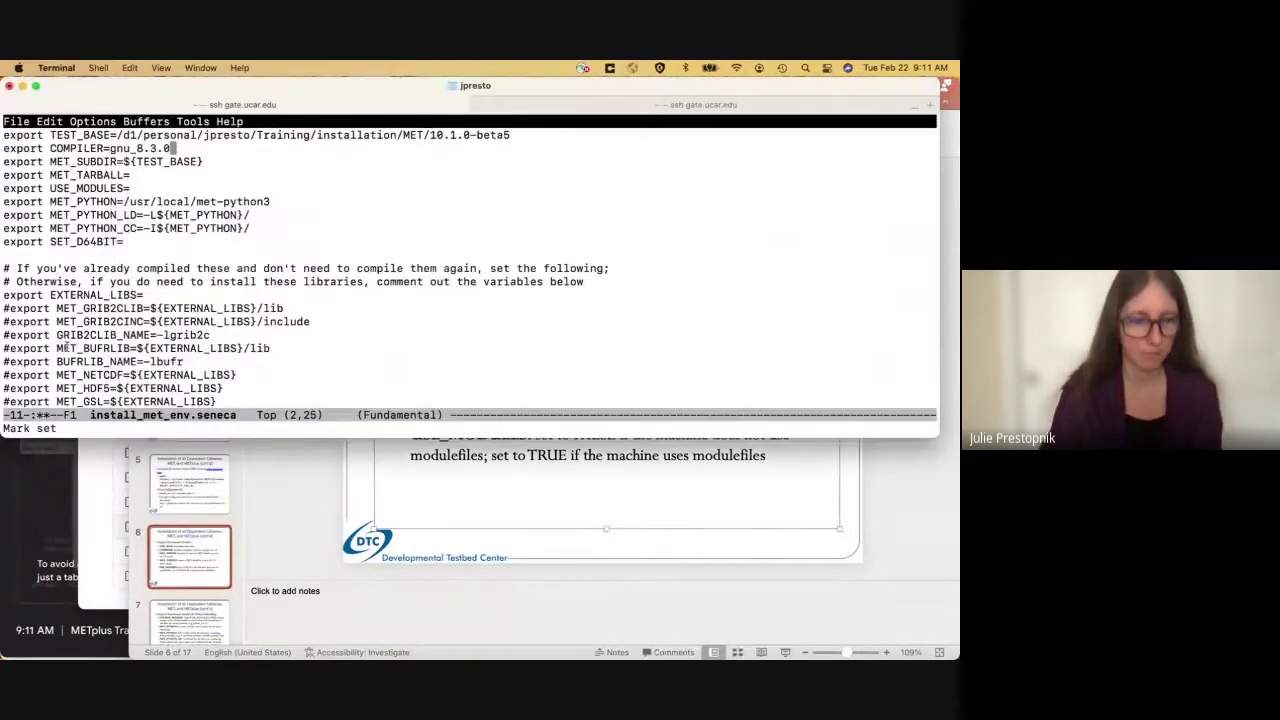
key(ctrl+x)
key(ctrl+c)
text(ls t)
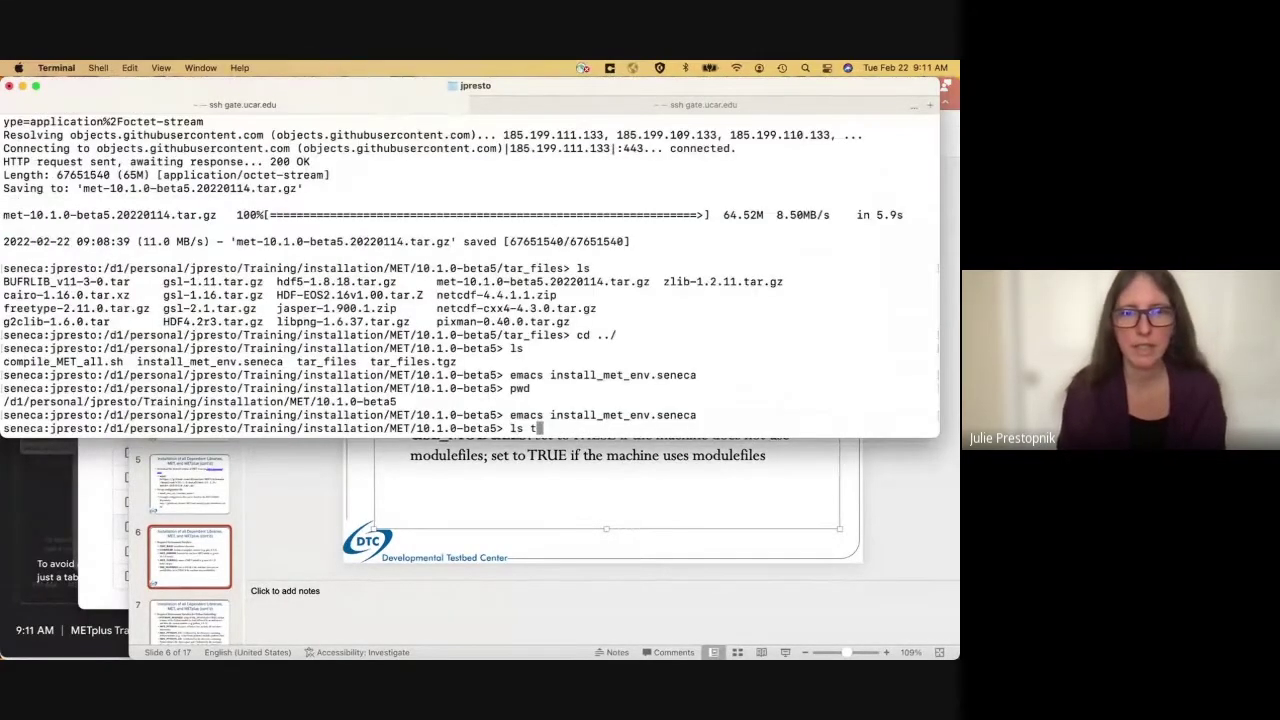
text(ar_files)
key(Return)
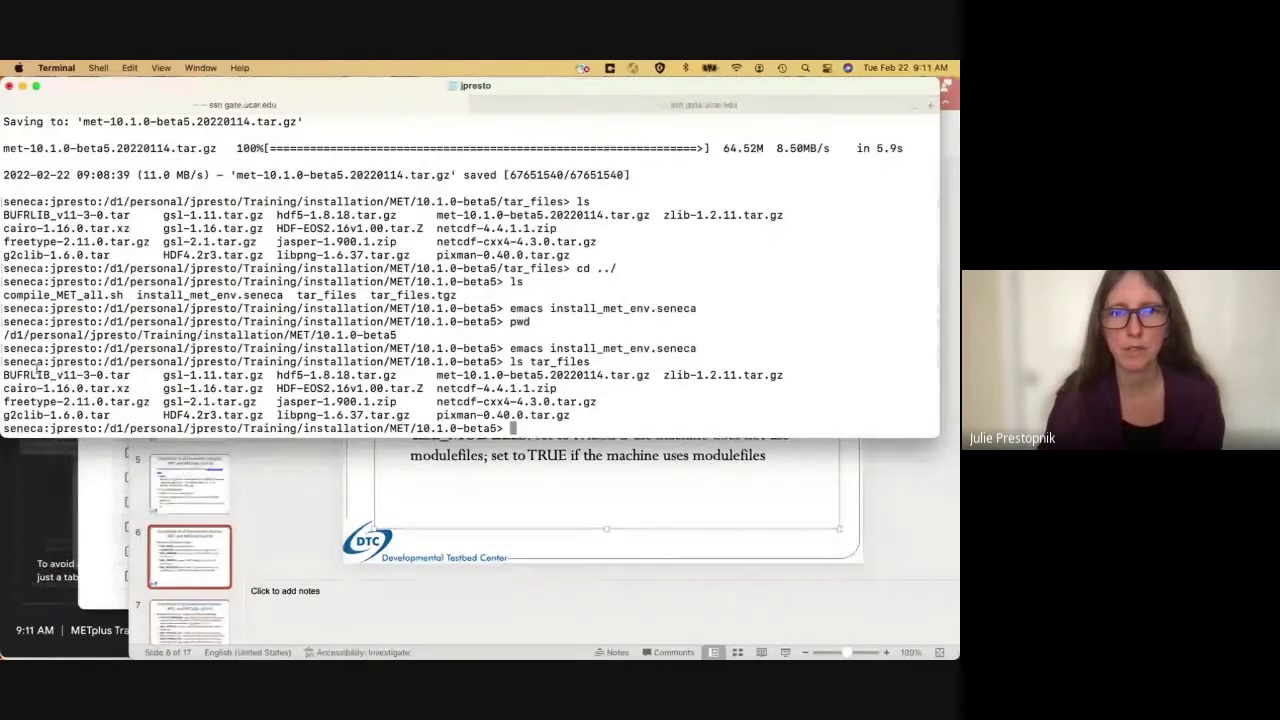
drag(436, 375, 651, 376)
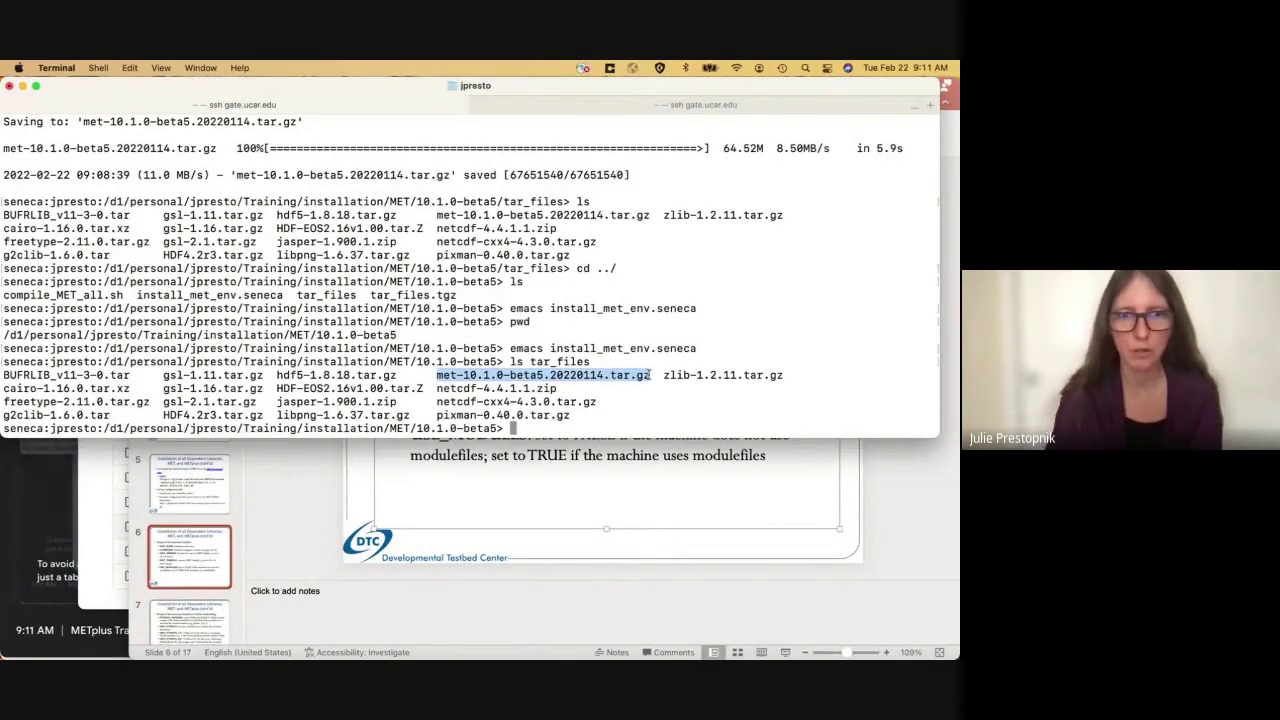
- Reopen install_met_env.seneca in emacs and set MET_TARBALL to met-10.1.0-beta5.20220114.tar.gz
key(Up)
key(Up)
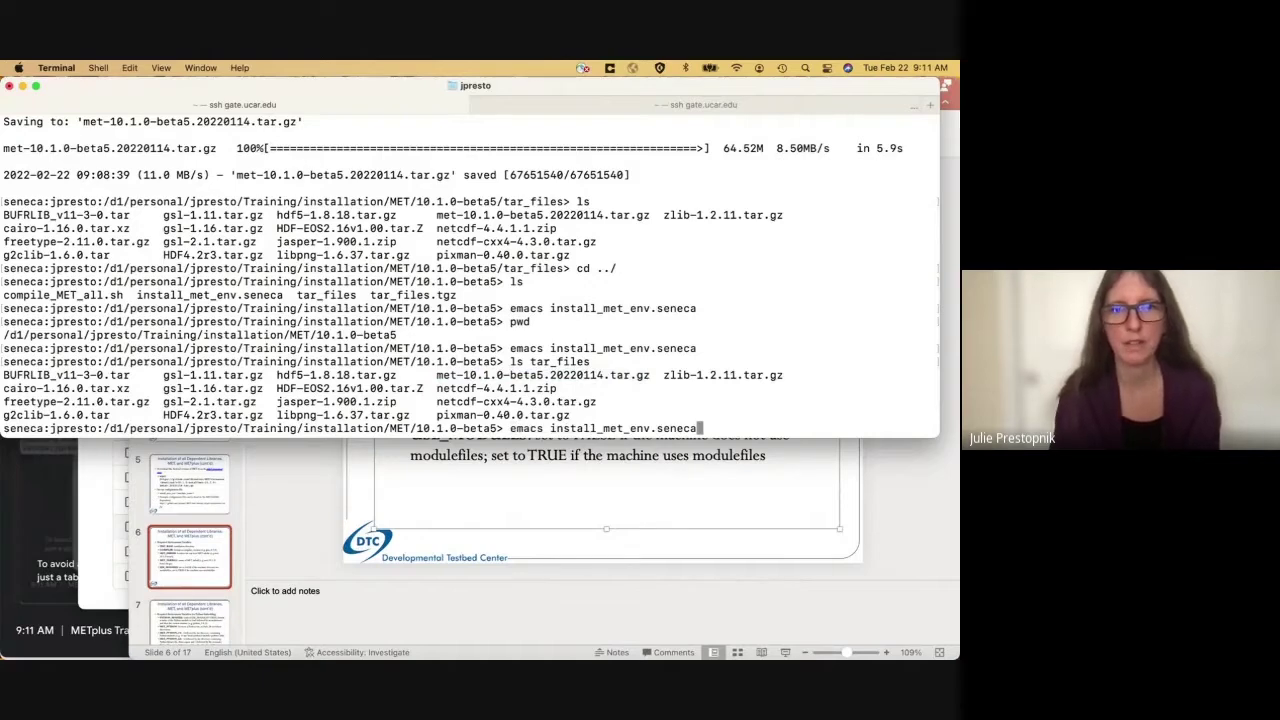
key(Return)
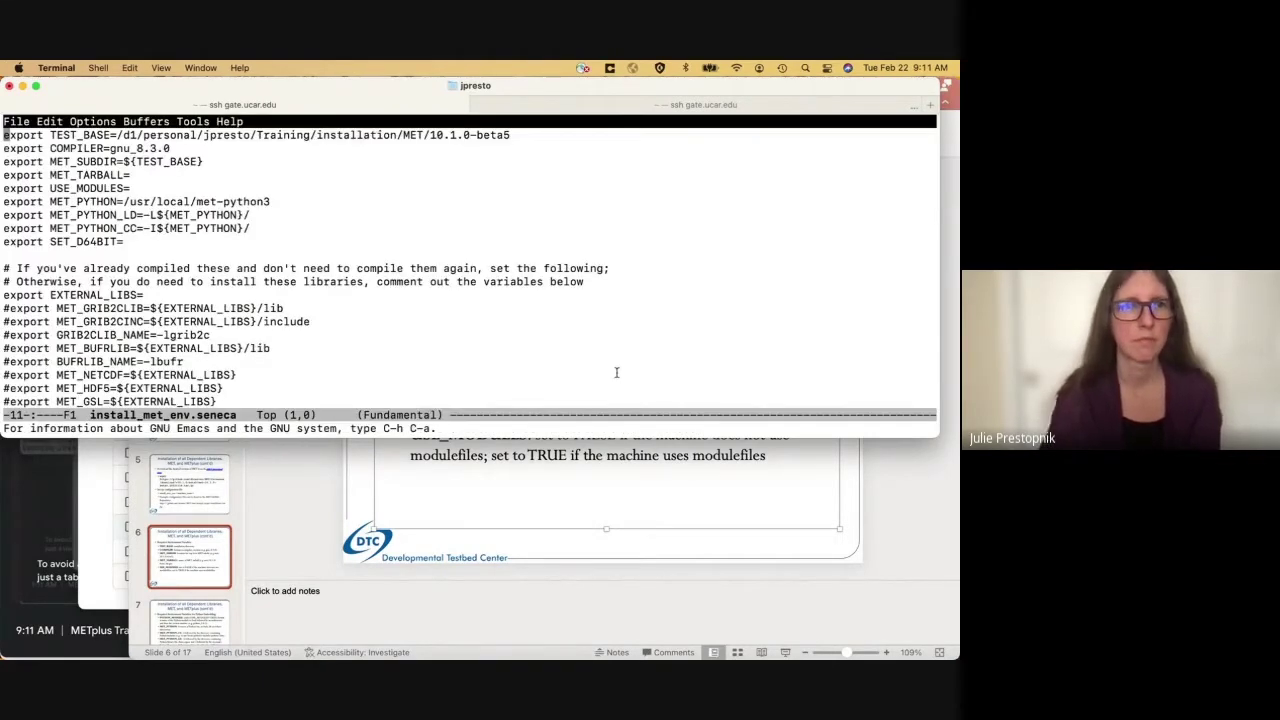
click(5, 175)
key(ctrl+e)
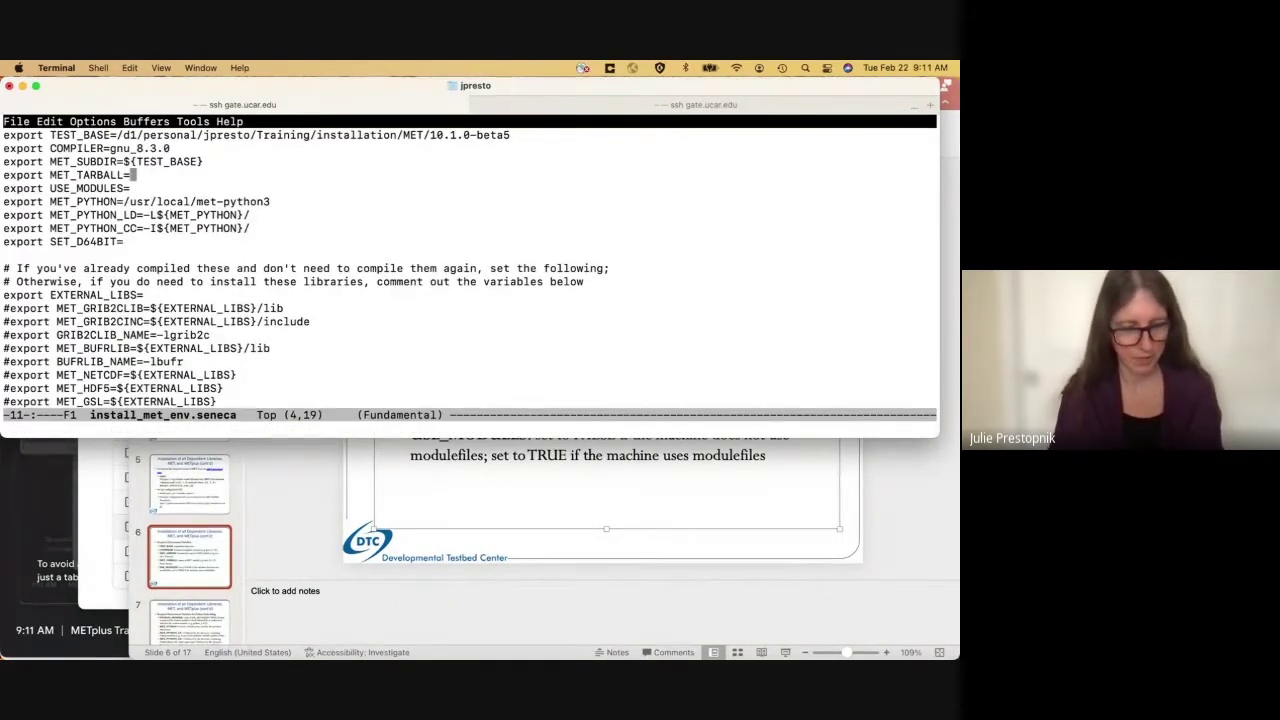
key(ctrl+y)
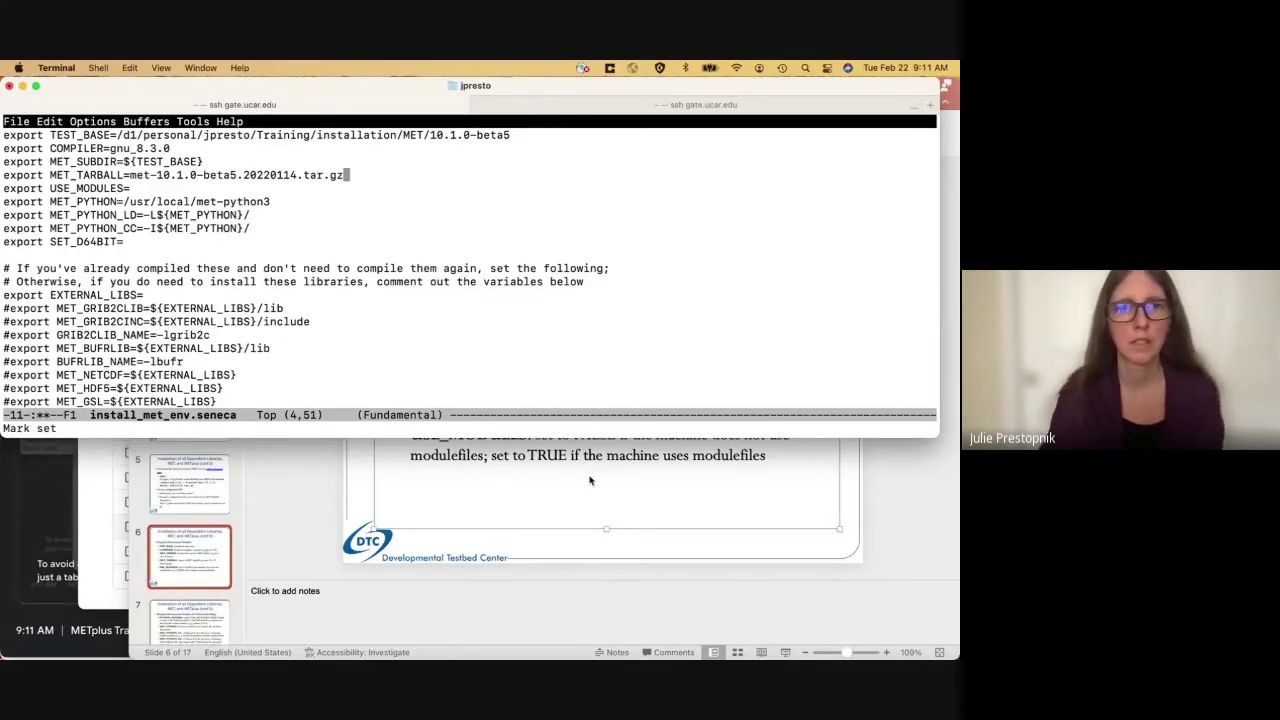
- Check the USE_MODULES description on slide 6 in PowerPoint and set USE_MODULES to FALSE in install_met_env.seneca in the Terminal
click(590, 483)
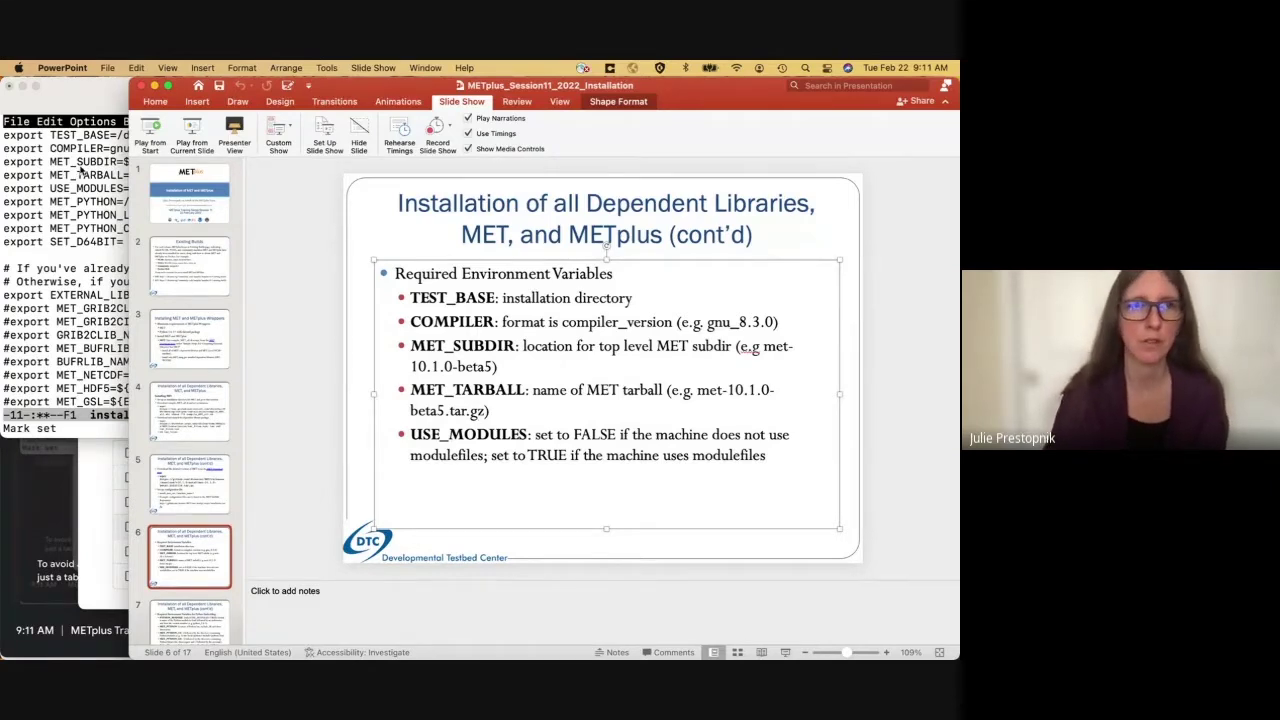
click(82, 170)
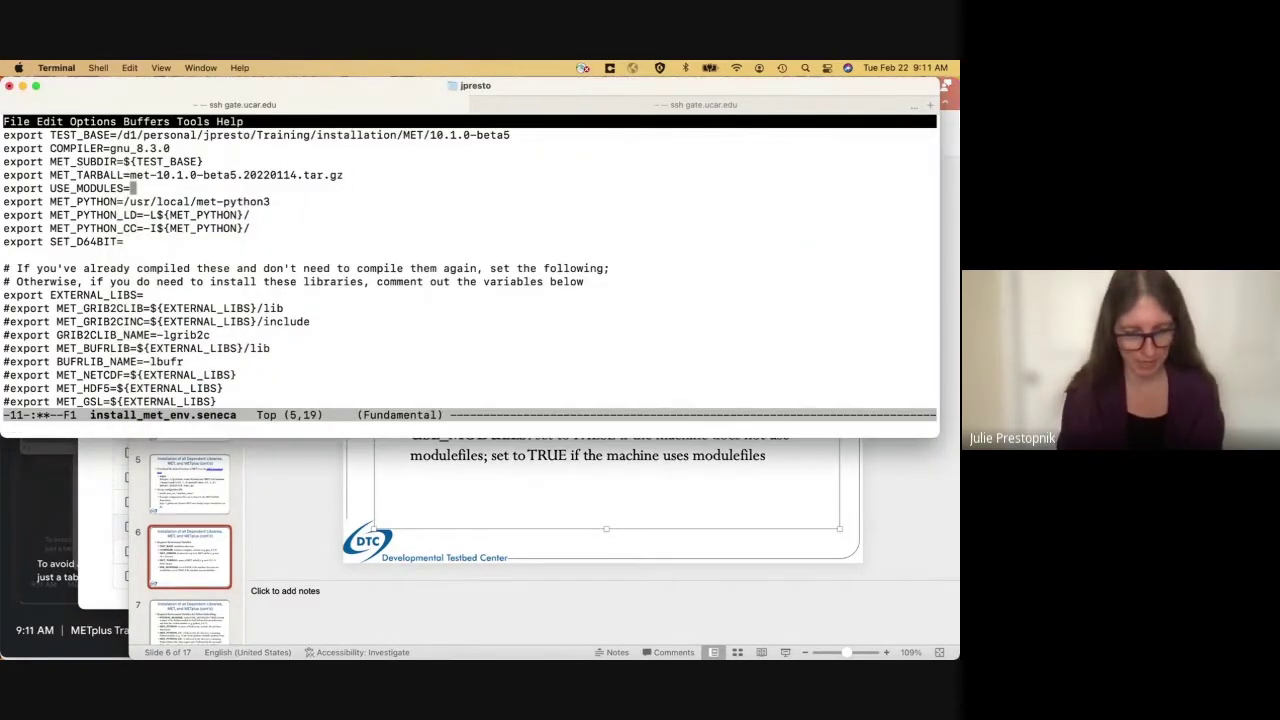
text(FALSE)
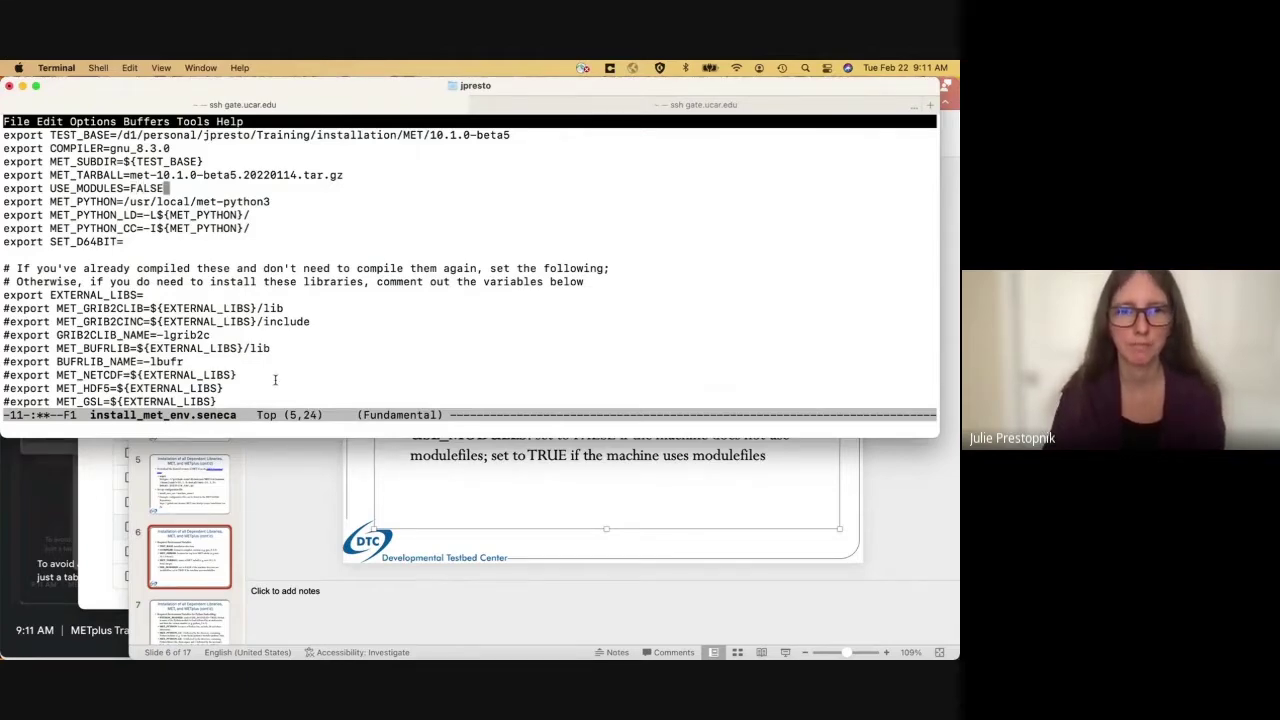
- Bring up slide 7 in PowerPoint to review the environment variables required for Python embedding
click(410, 504)
scroll(257, 457, down, 2)
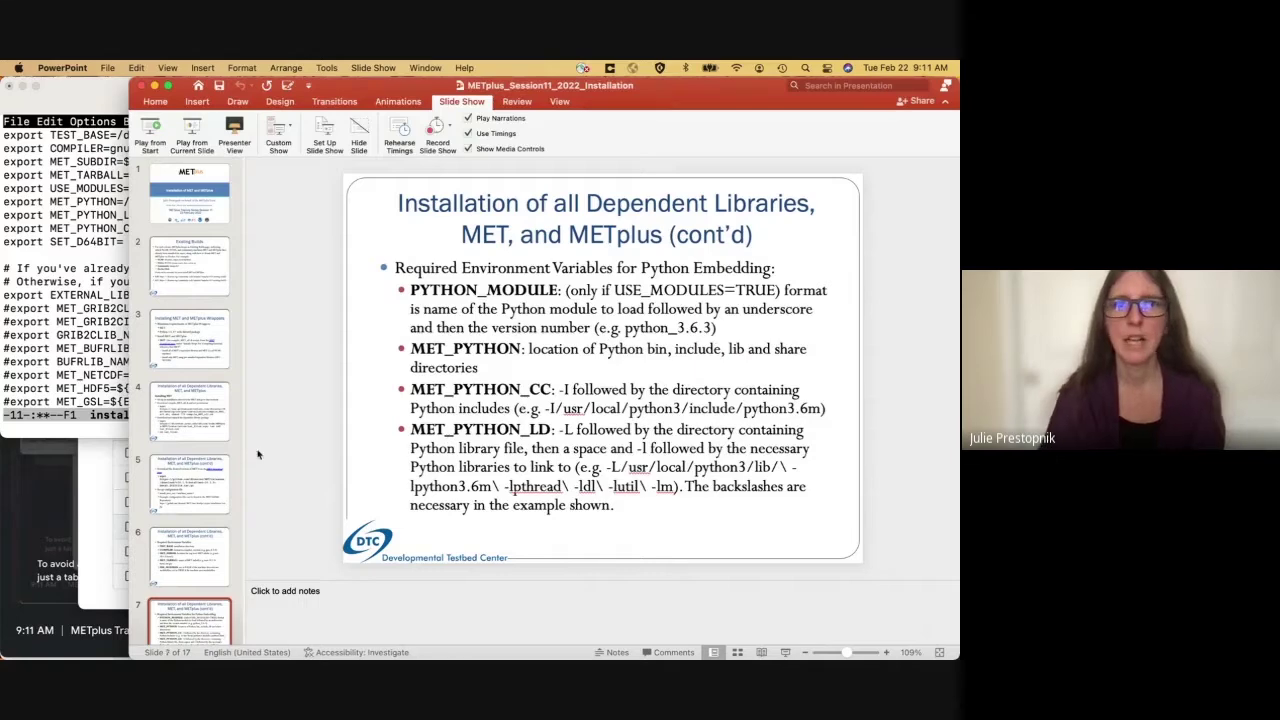
scroll(257, 455, down, 2)
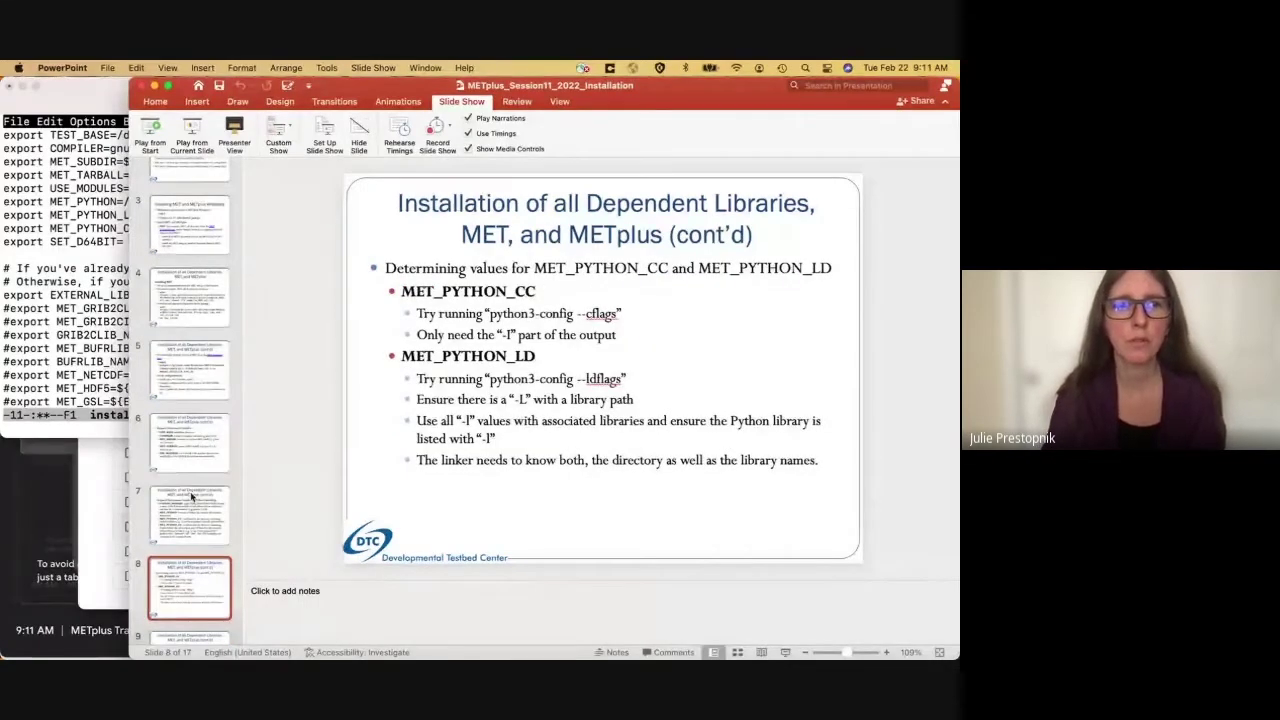
scroll(270, 460, up, 1)
scroll(282, 463, up, 1)
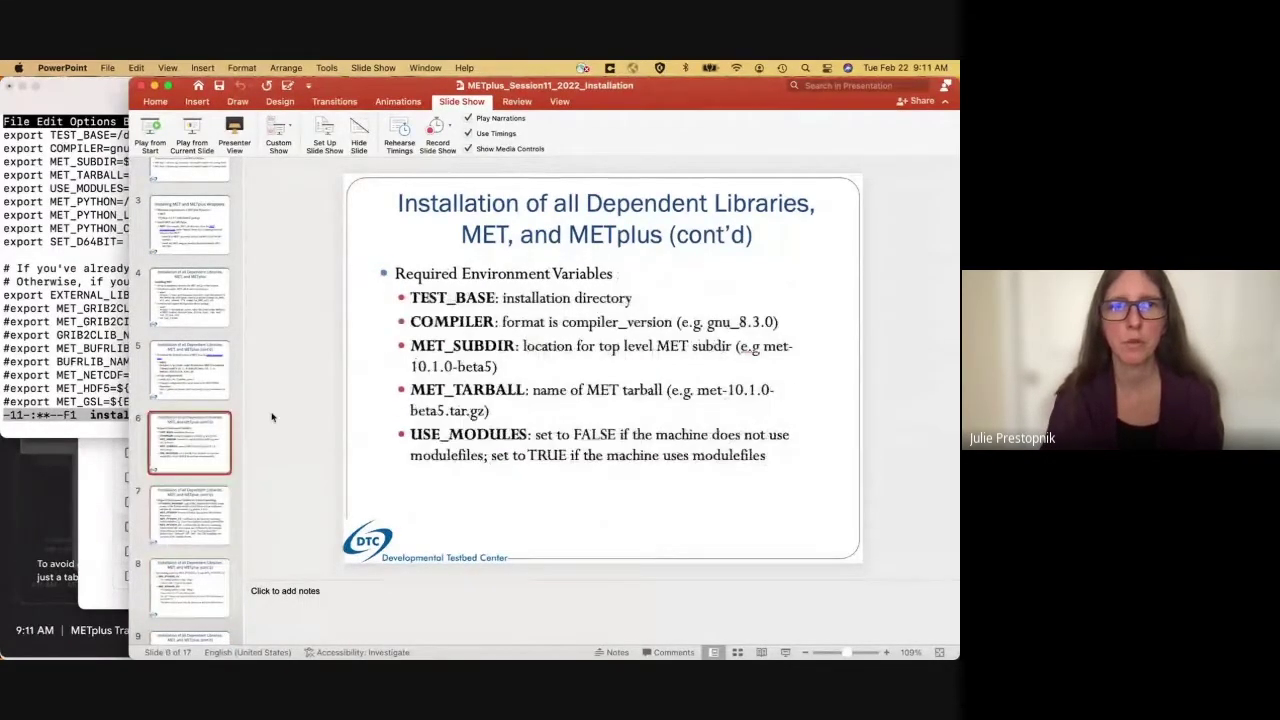
click(207, 515)
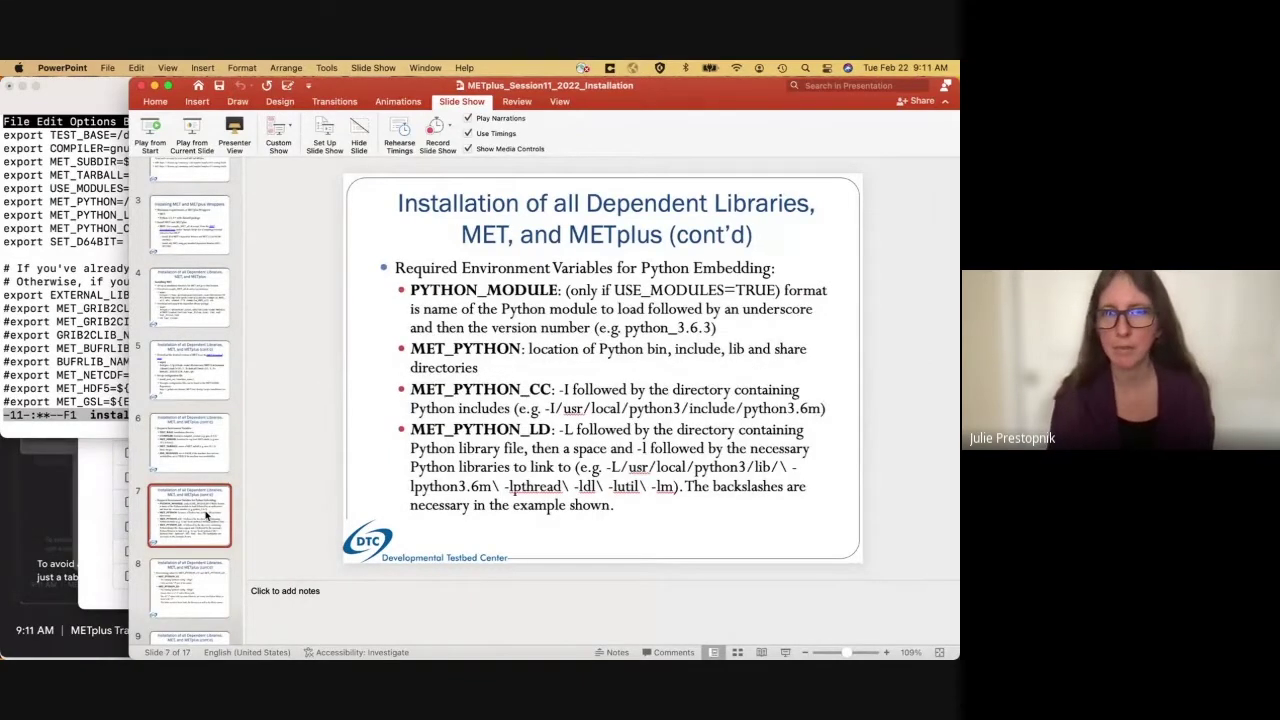
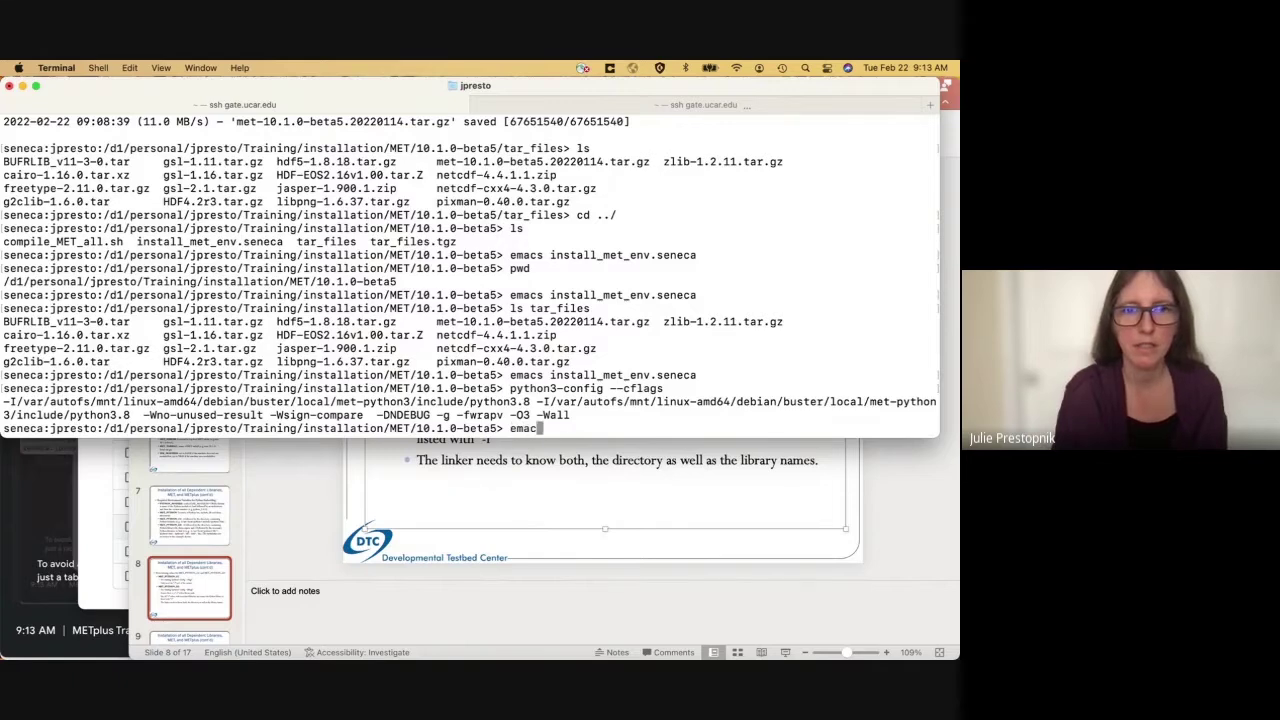
- In the Terminal, reopen install_met_env.seneca in emacs, copy the MET_PYTHON path /usr/local/met-python3 and exit the editor
key(Tab)
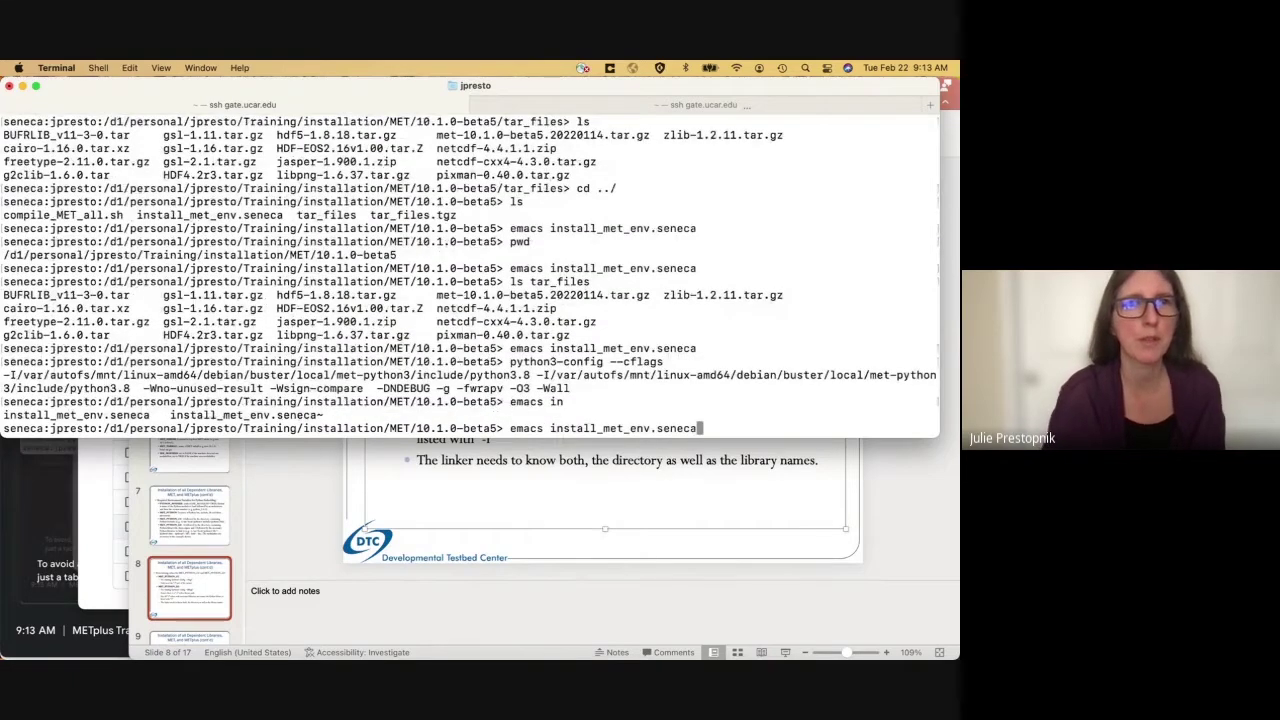
key(Return)
drag(124, 201, 309, 203)
key(super+c)
key(ctrl+x)
key(ctrl+c)
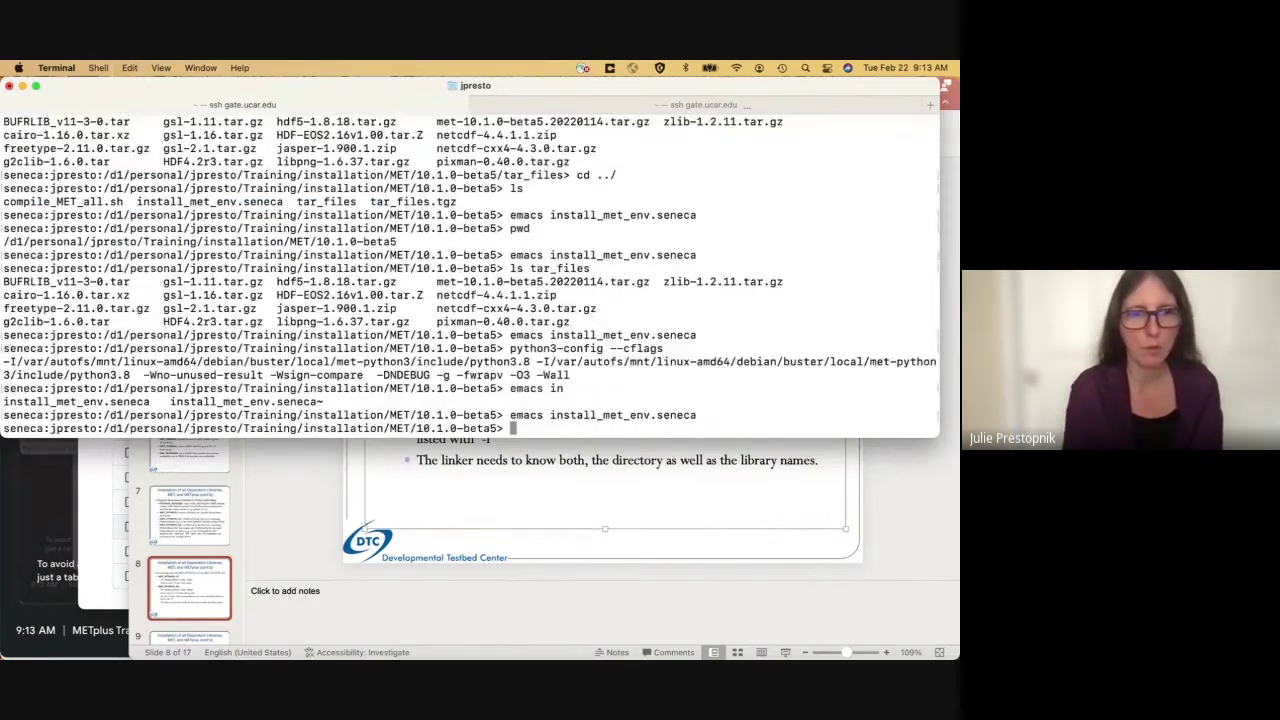
- Run /usr/local/met-python3/bin/python3-config --cflags and highlight the compiler flags in its output that follow the -I paths
key(super+v)
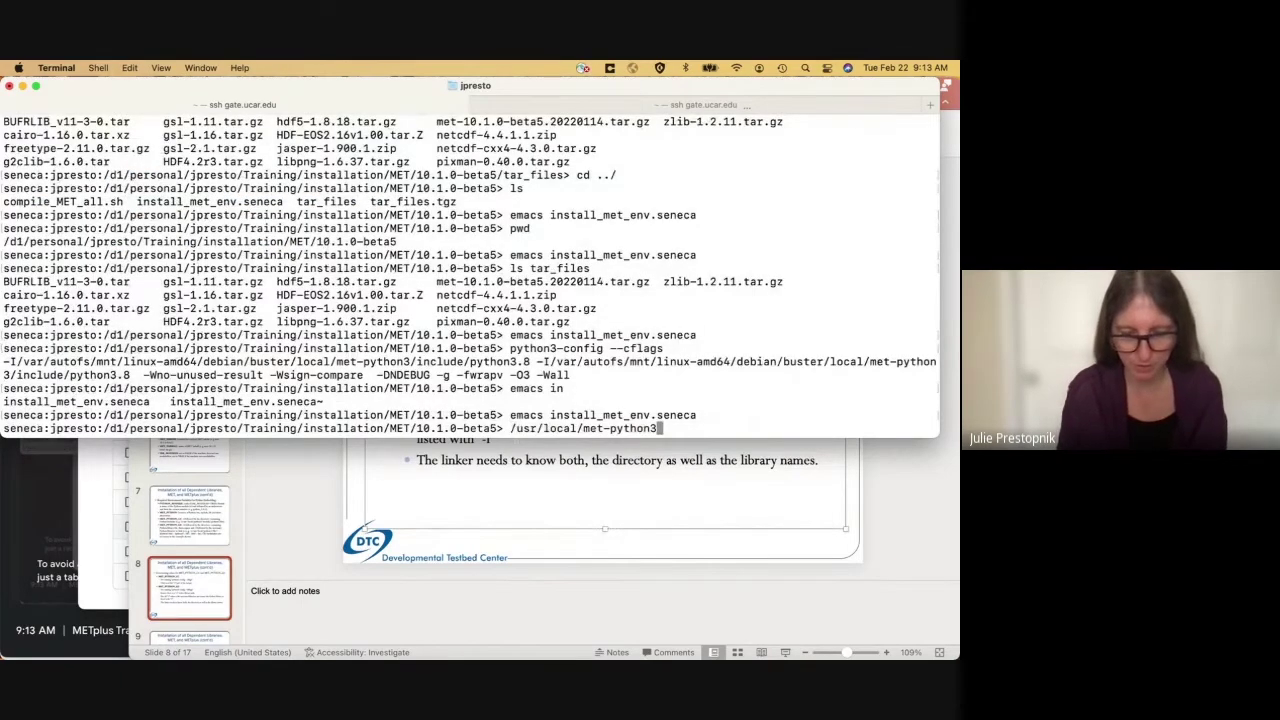
text(/bin/py)
key(Tab)
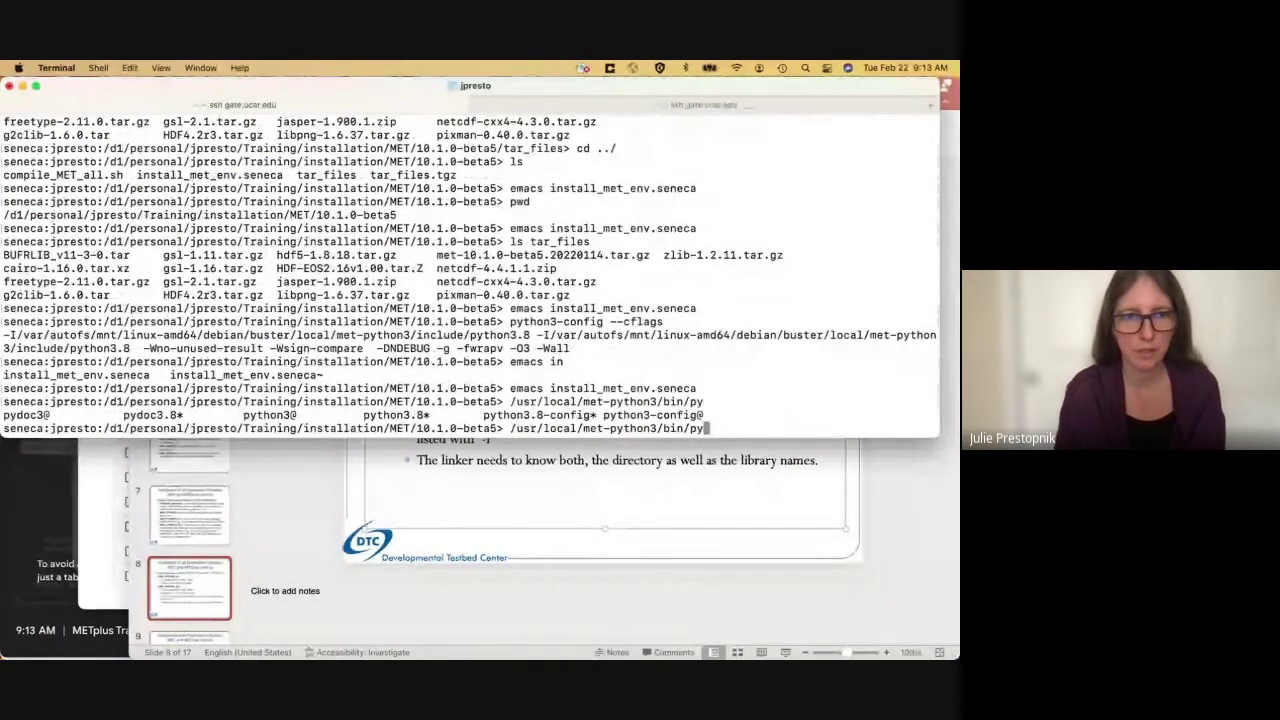
text(thon3)
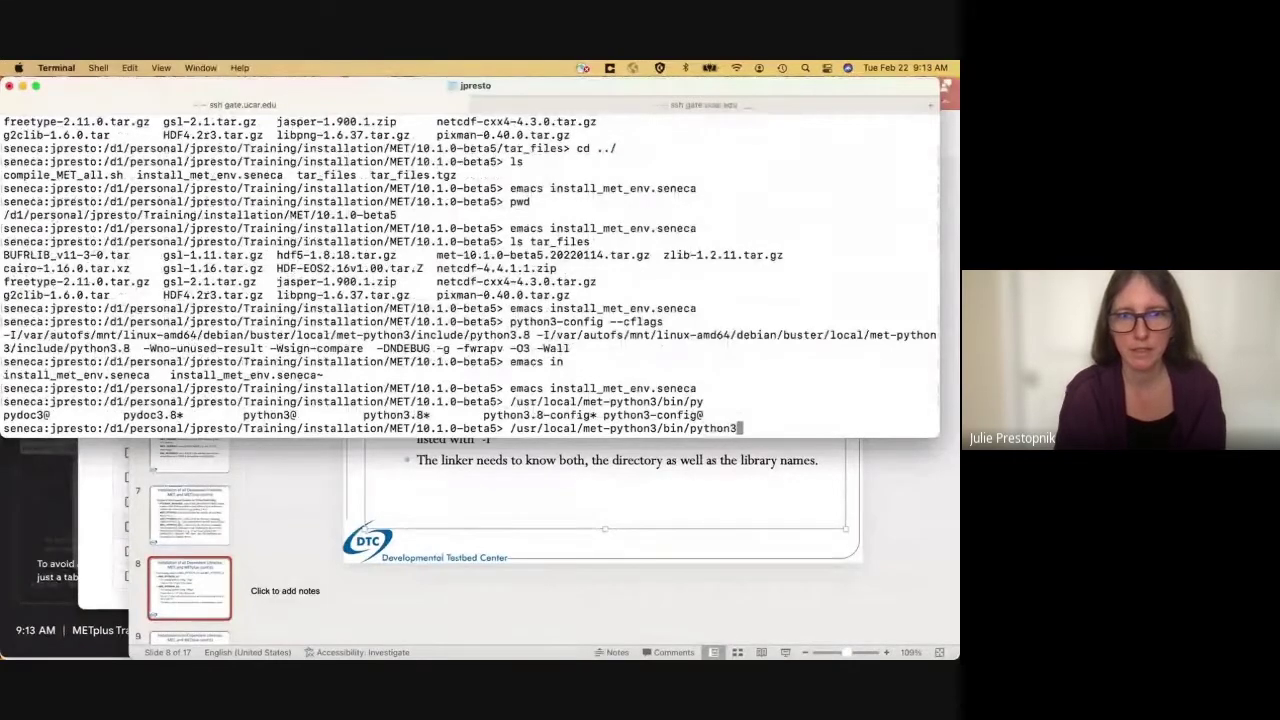
text(-con)
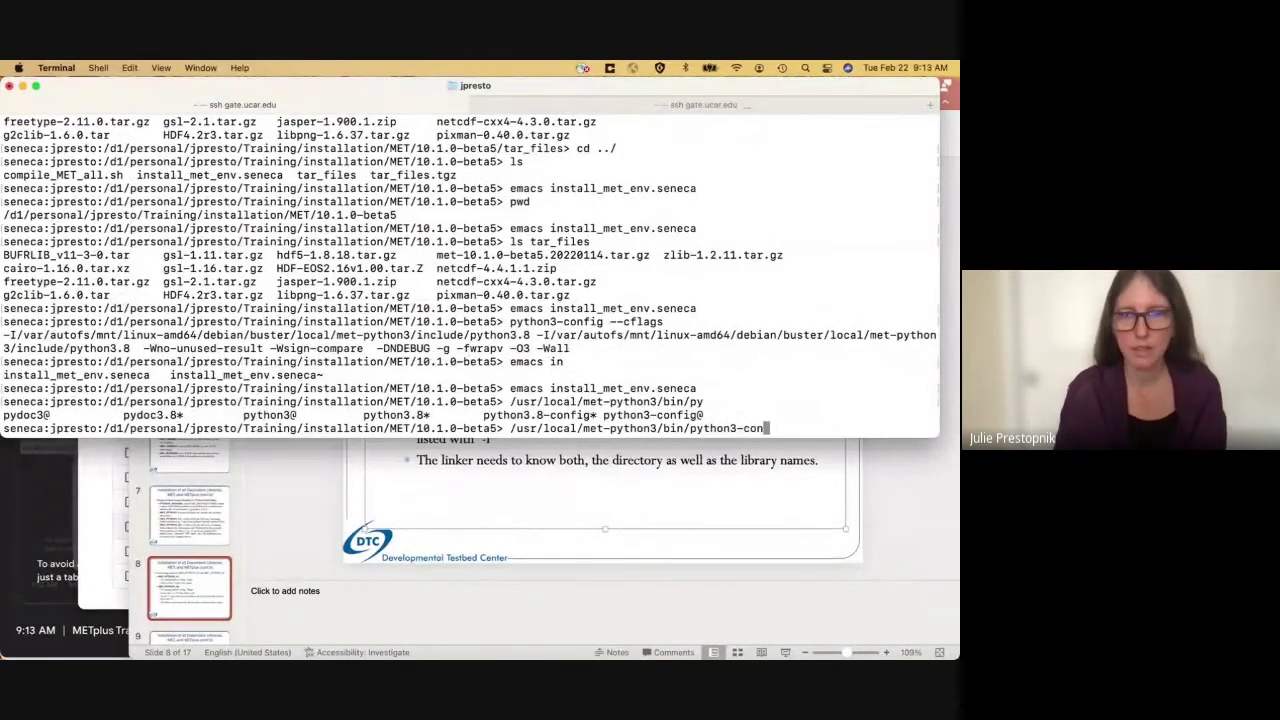
text(fig --cflag)
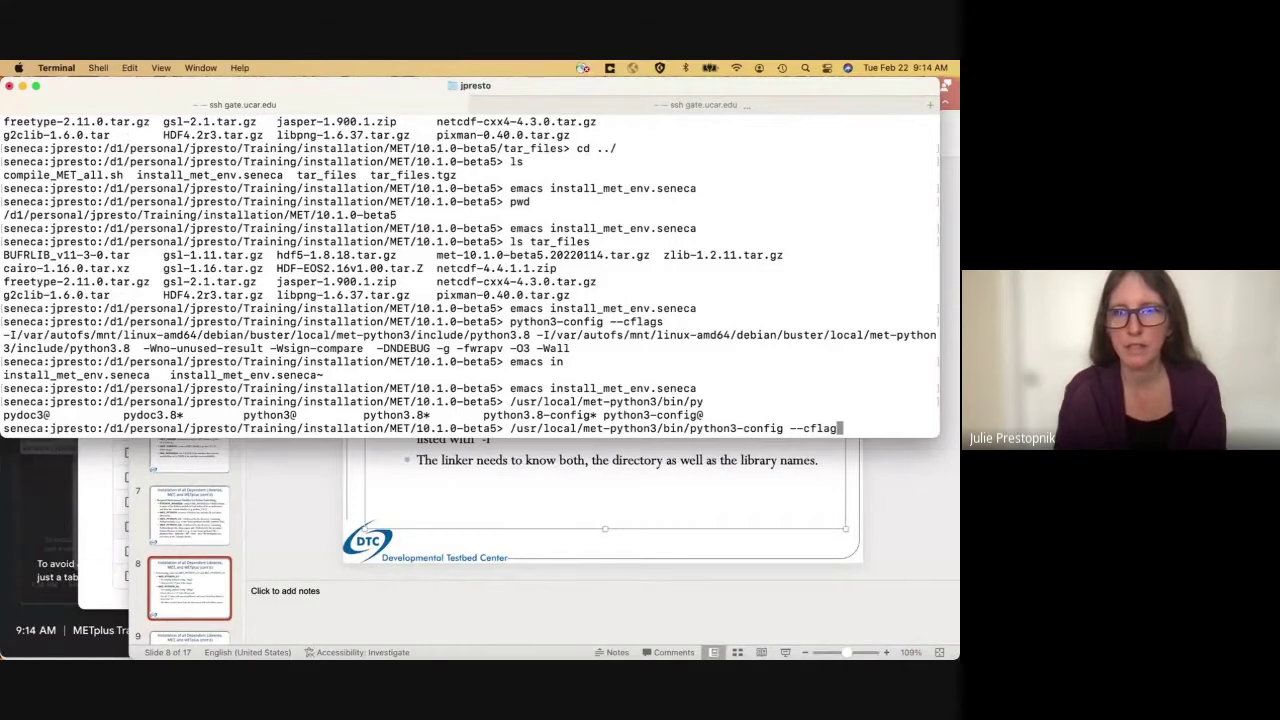
text(s)
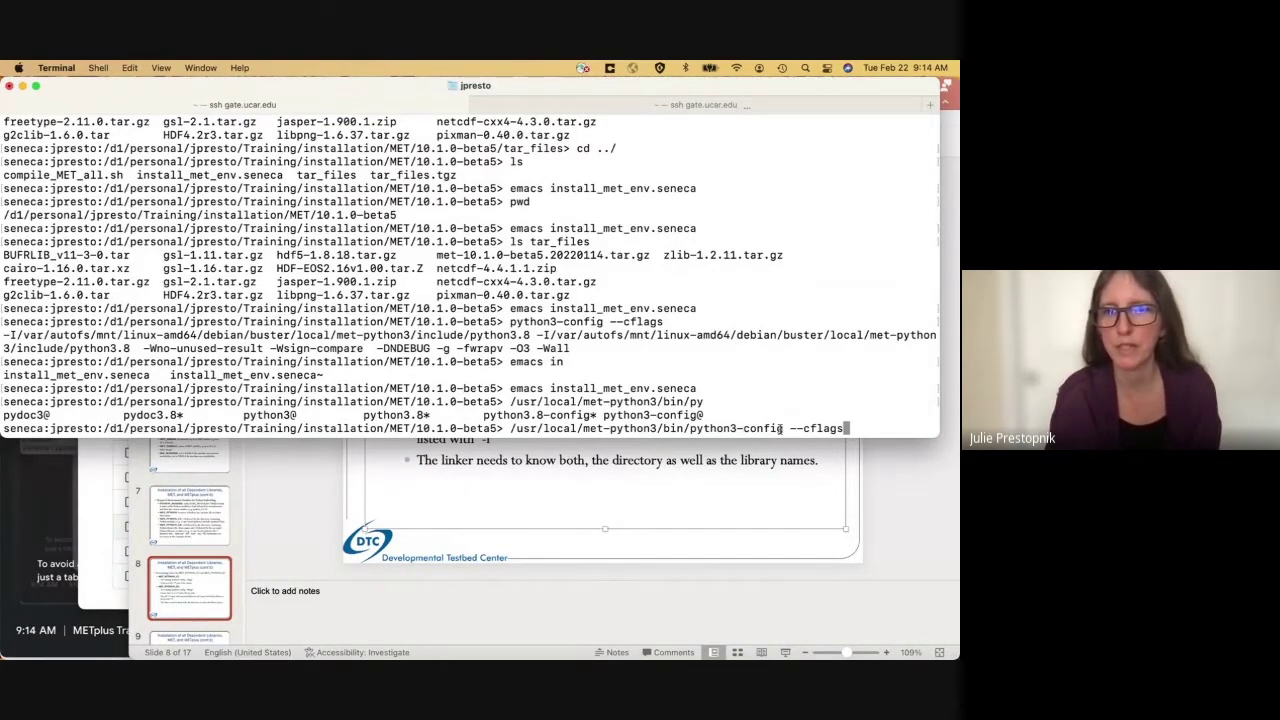
key(Return)
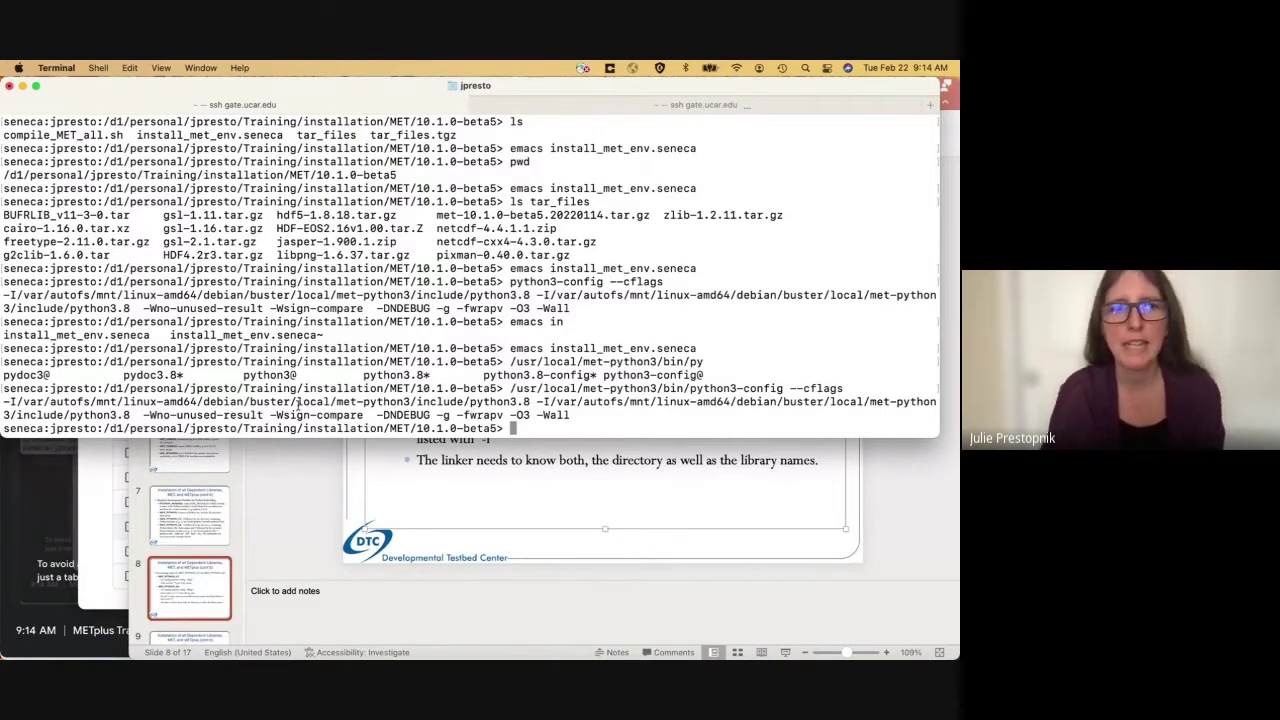
drag(139, 414, 576, 416)
click(557, 414)
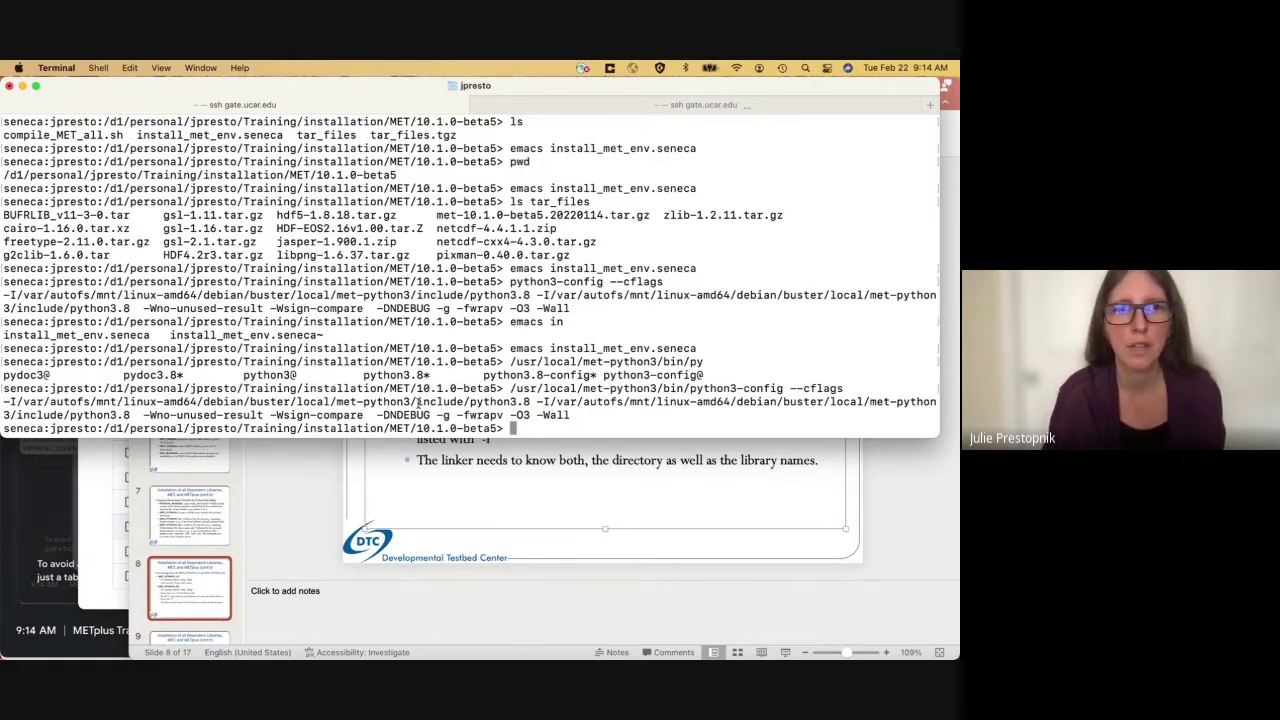
- Copy include/python3.8 from the cflags output and begin an ls command with it
drag(418, 401, 533, 401)
key(super+c)
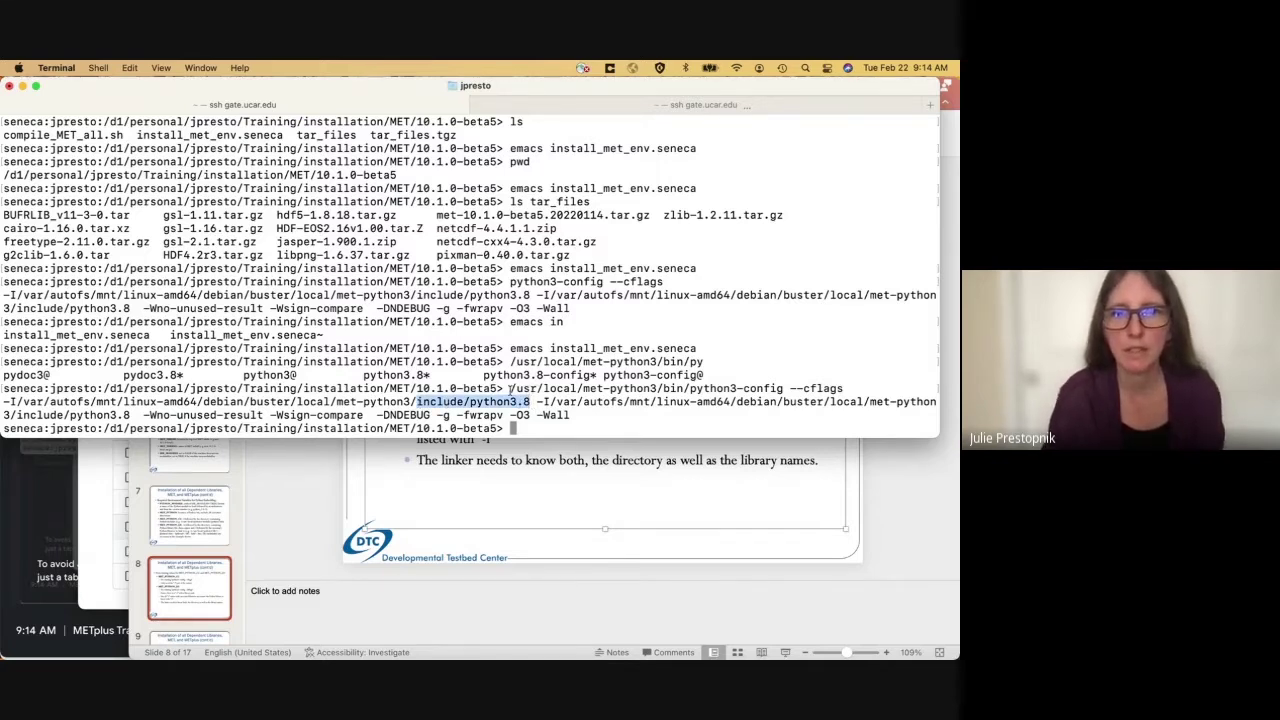
drag(510, 388, 666, 390)
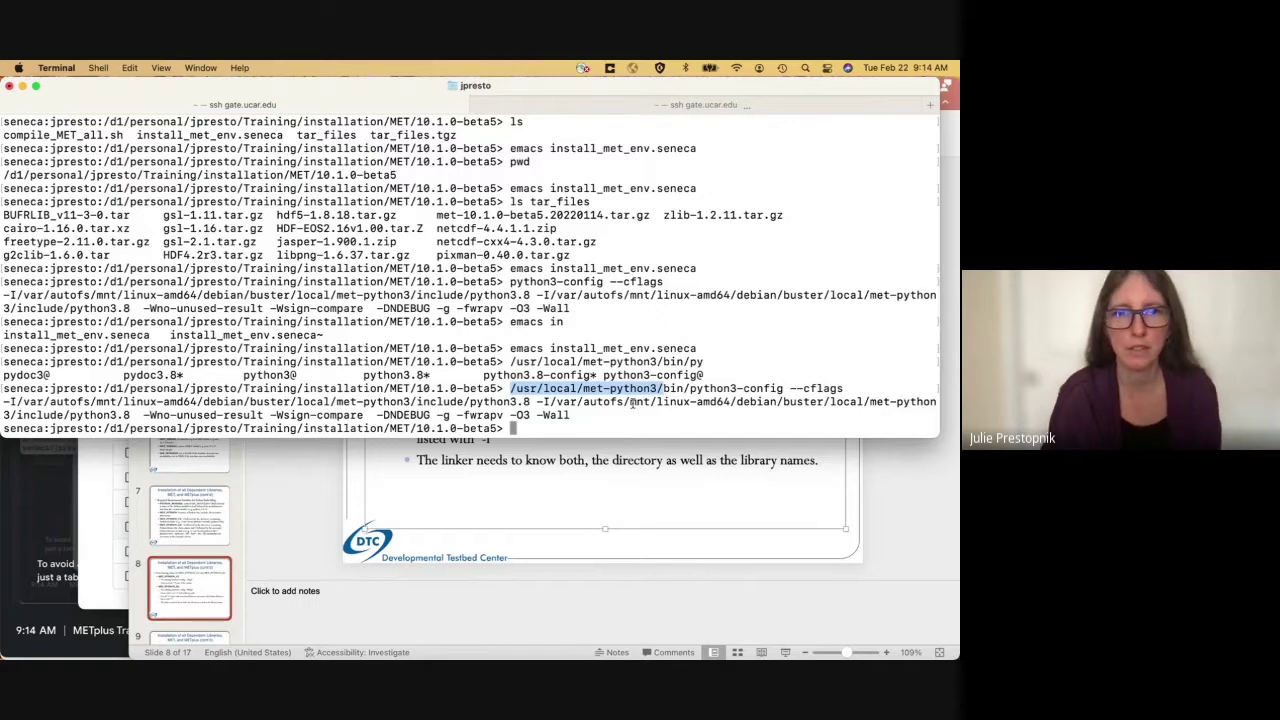
click(618, 404)
text(ls)
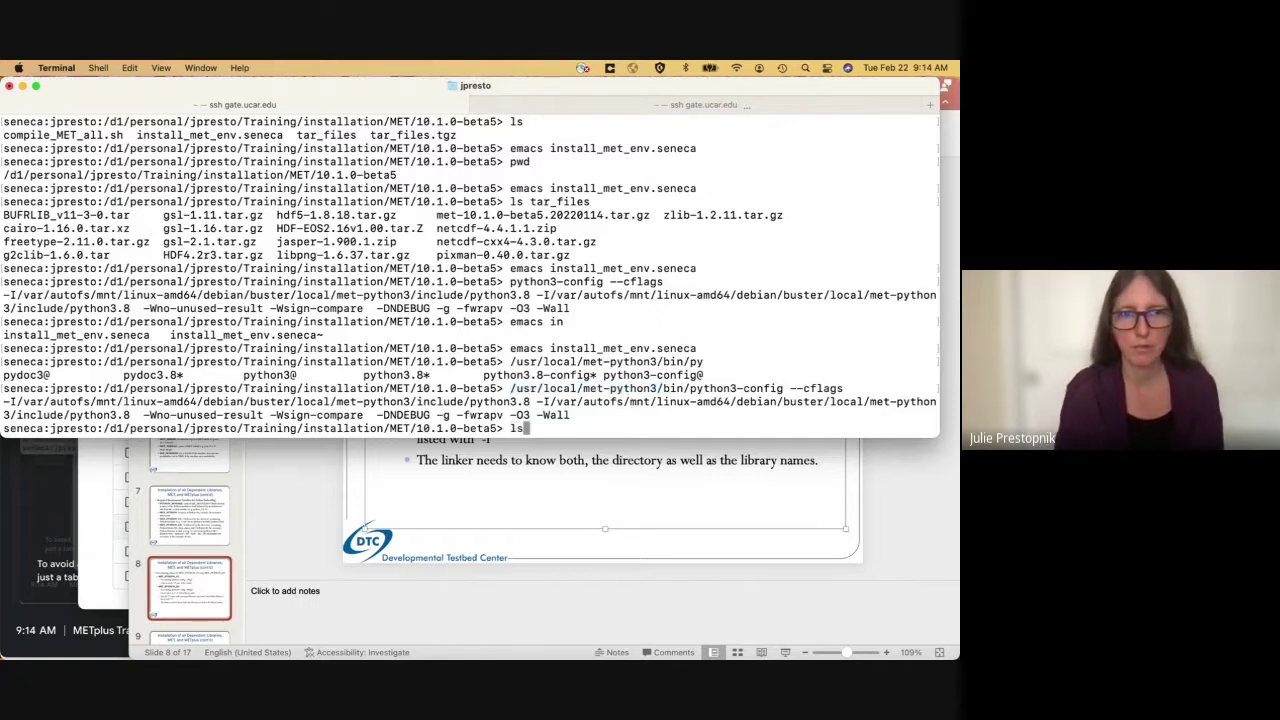
key(super+v)
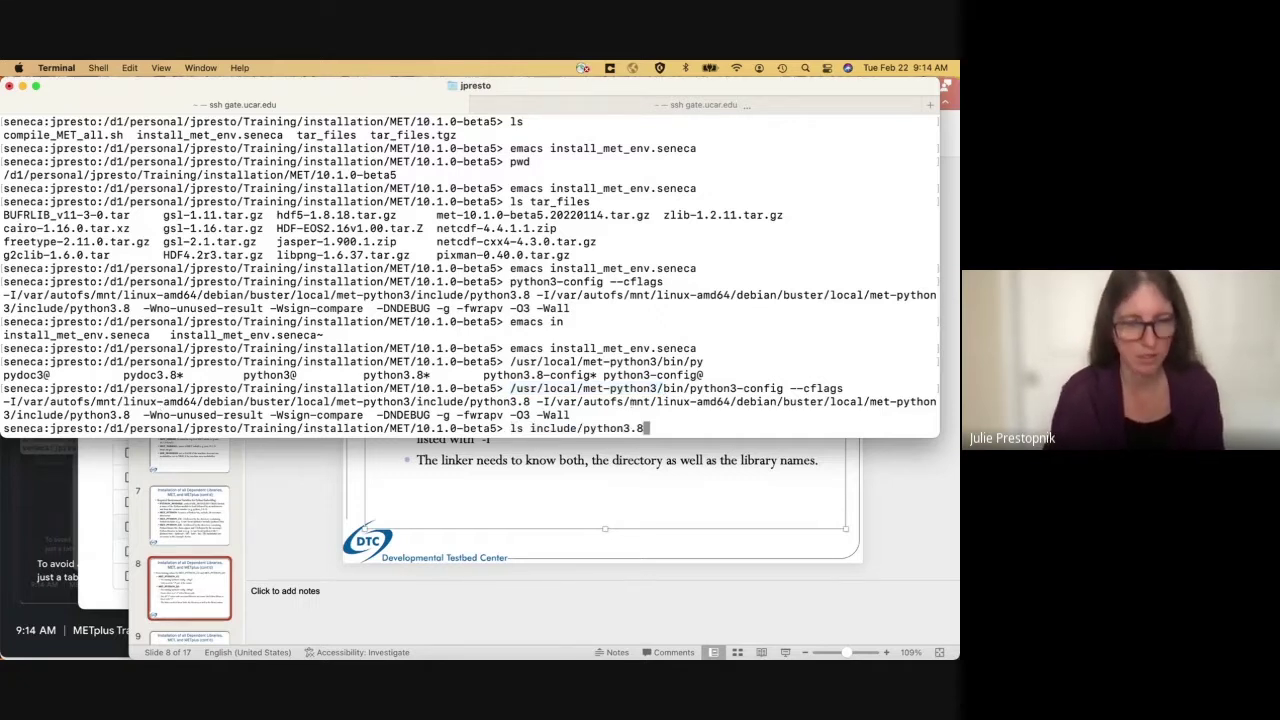
- Prefix the ls path with /usr/local/met-python3/ and list the contents of its include/python3.8 directory
key(ctrl+a)
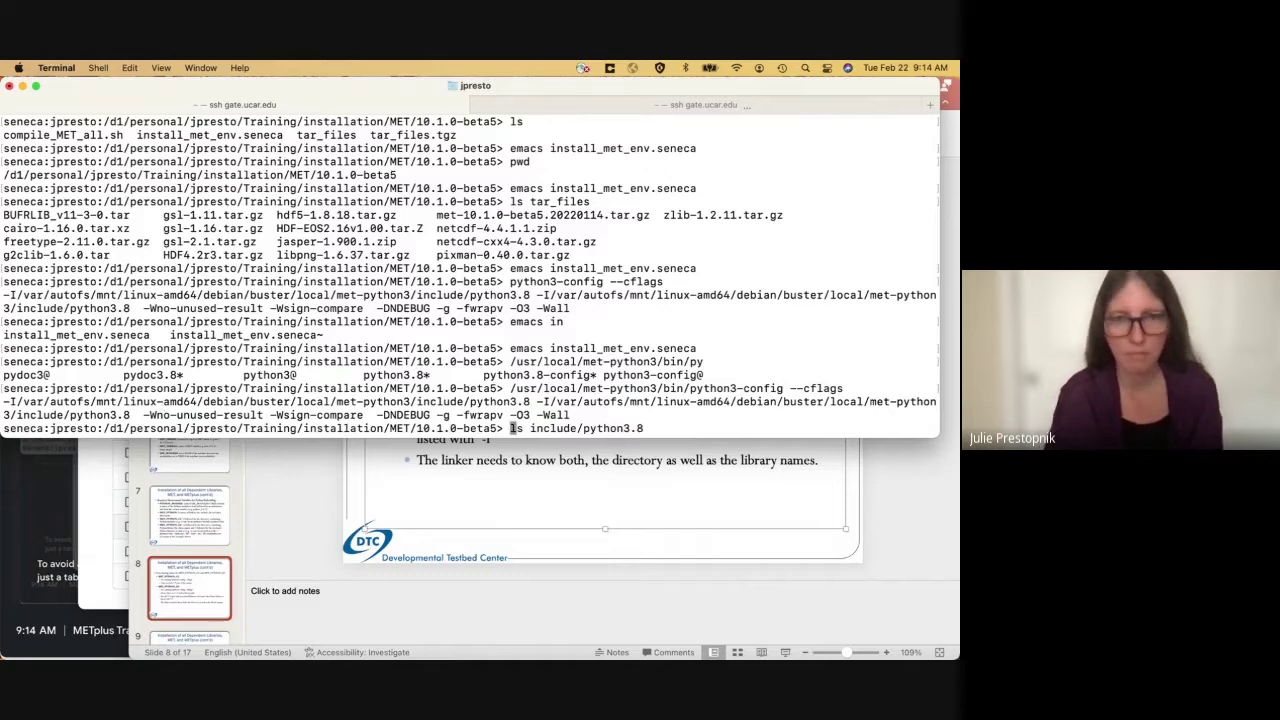
key(Right)
key(Right)
key(Right)
key(Right)
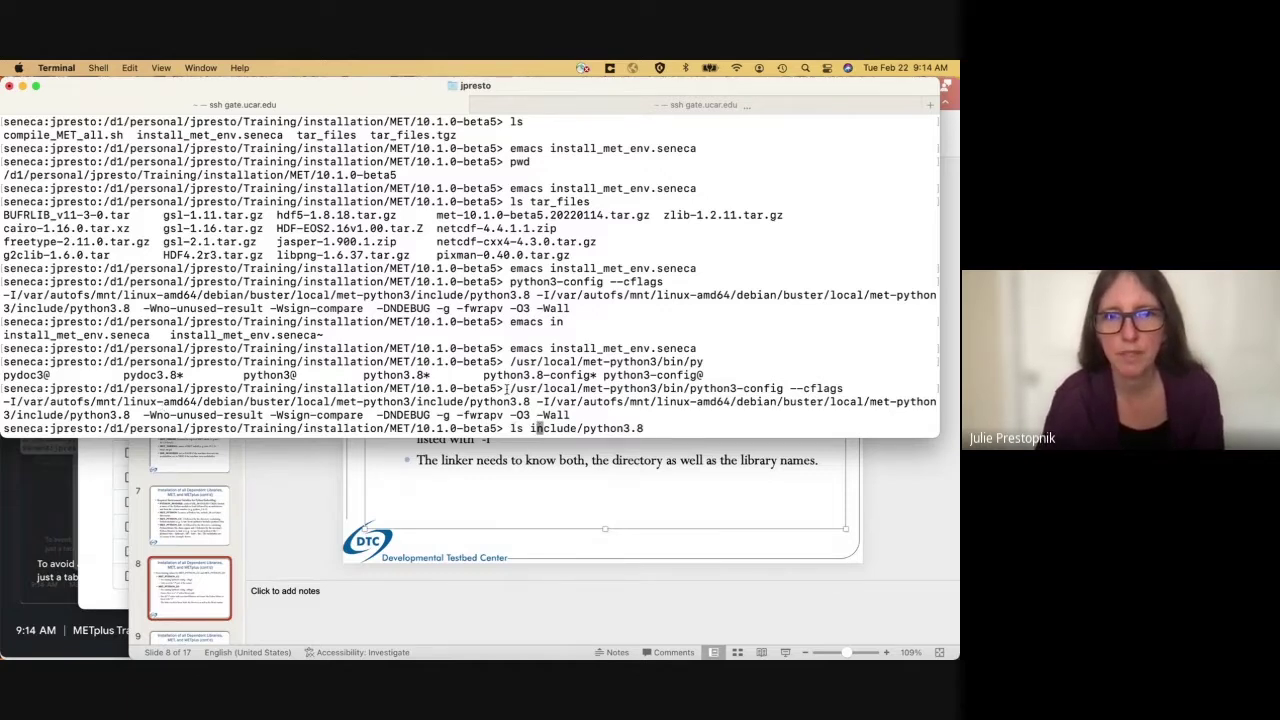
drag(510, 388, 656, 388)
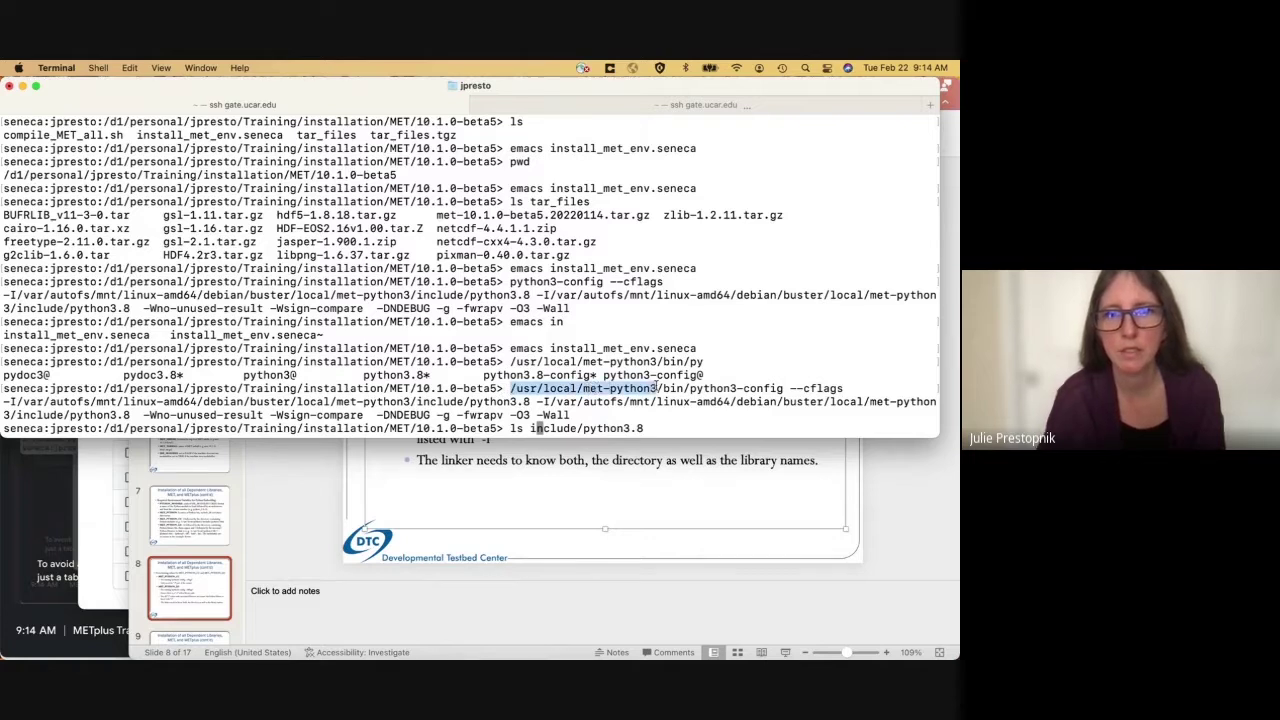
key(super+c)
key(Left)
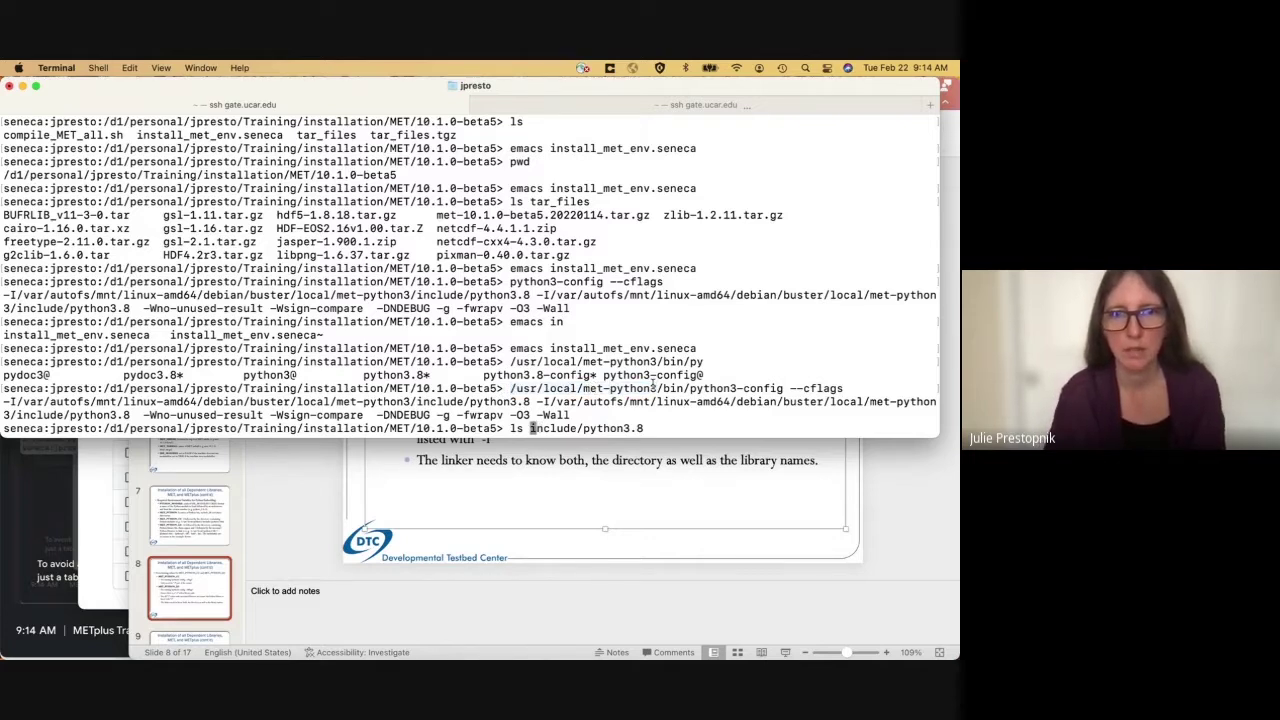
key(super+v)
text(3/)
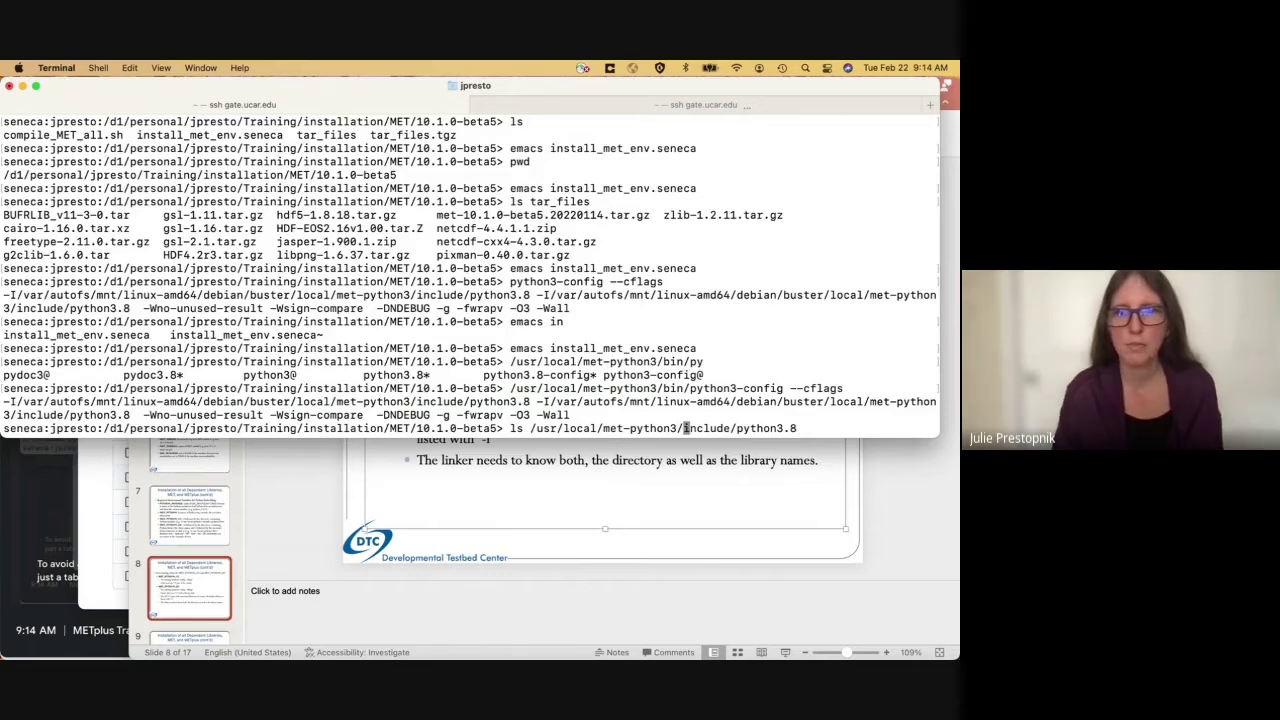
key(Return)
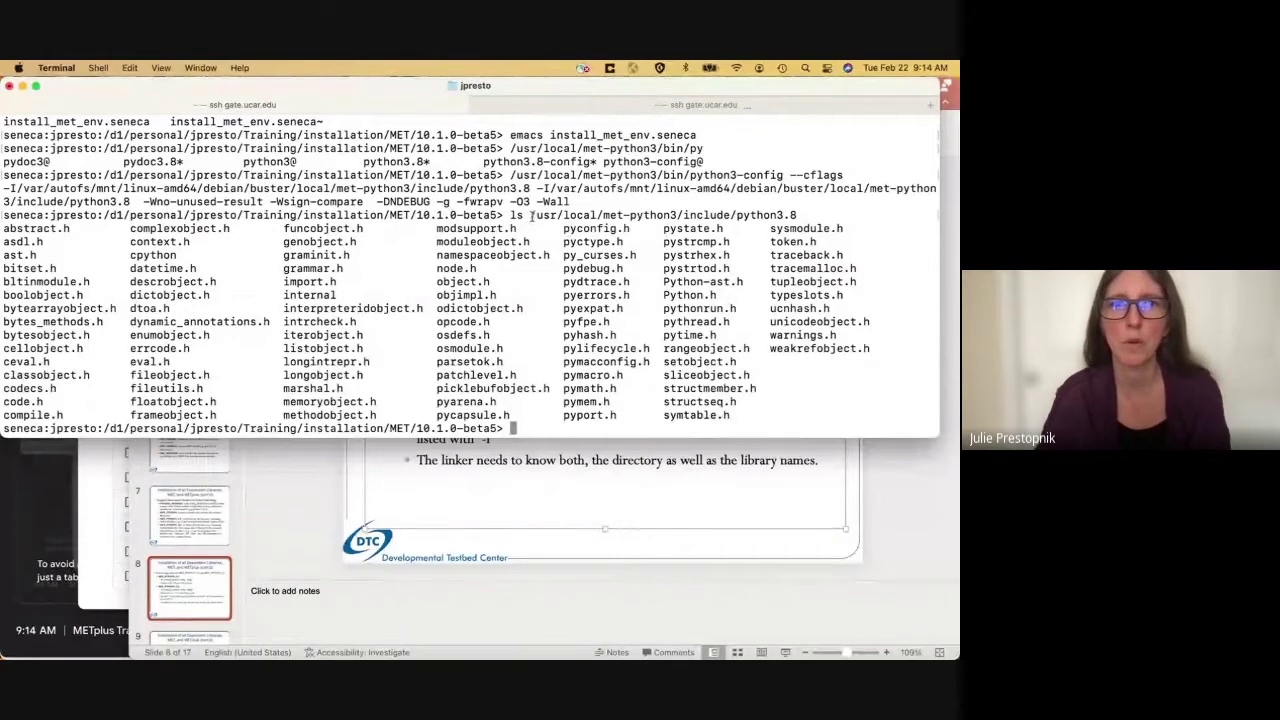
- Highlight the full Python include path in the ls command and select its include/python3.8 part for reuse
drag(530, 215, 799, 216)
click(799, 216)
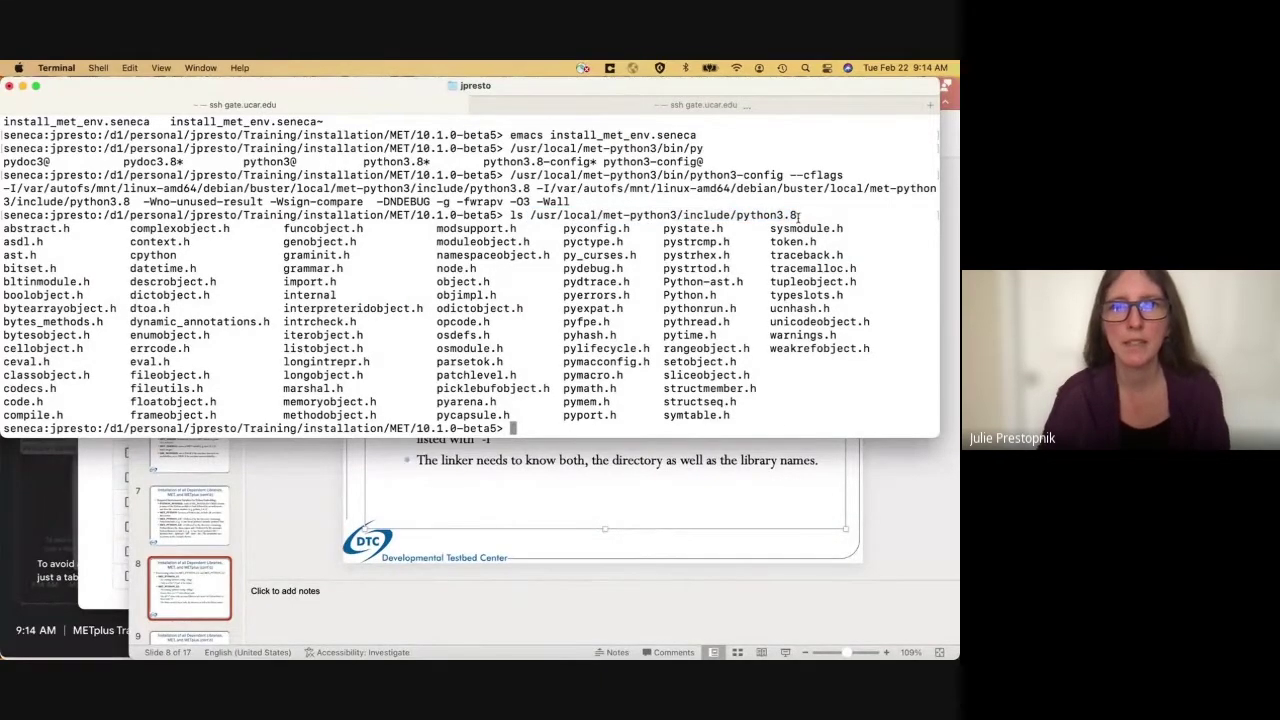
drag(530, 215, 798, 215)
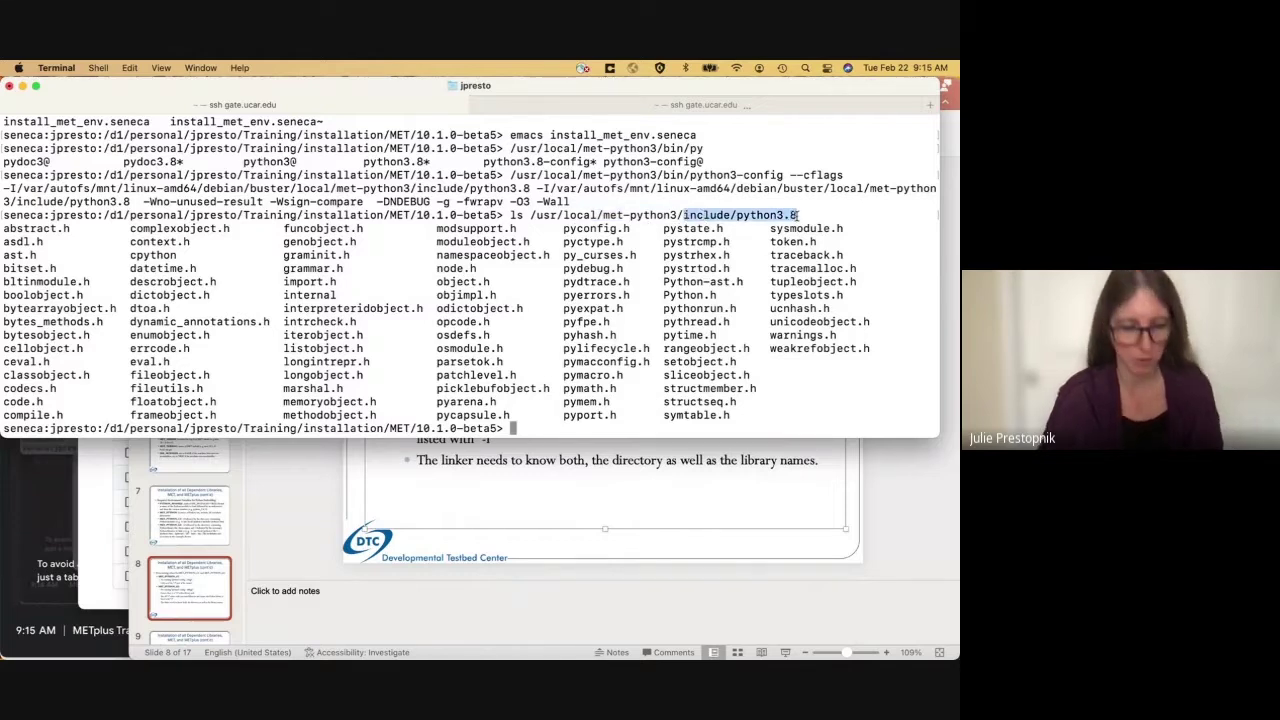
click(798, 215)
- Reopen install_met_env.seneca in emacs and append include/python3.8 to the MET_PYTHON_LD value
text(emac)
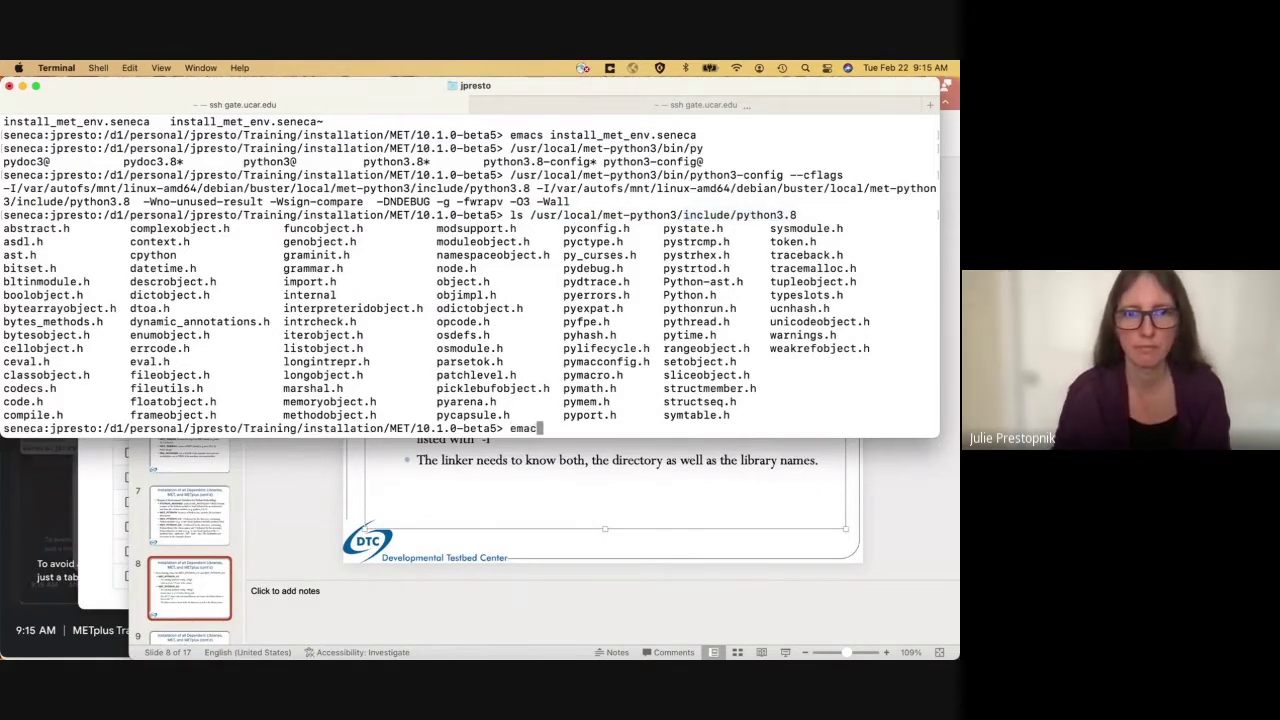
text(s in)
key(Tab)
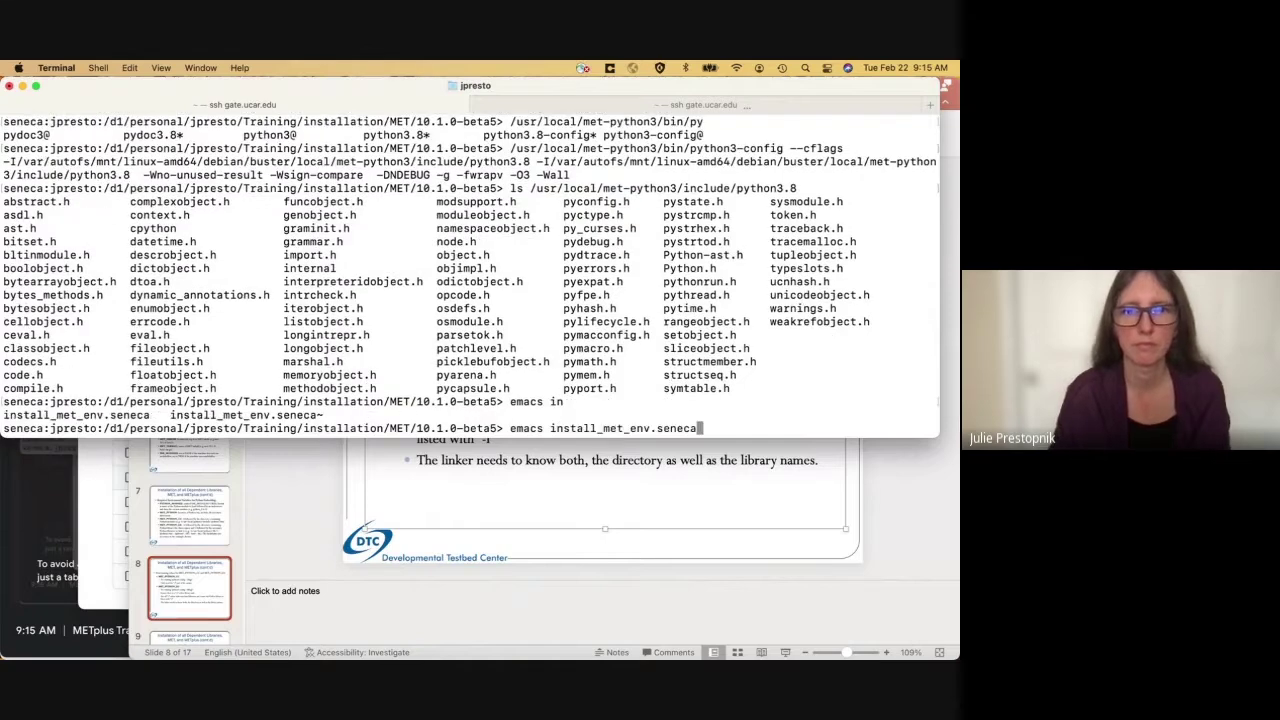
key(Return)
key(Down)
key(Down)
key(Down)
key(Down)
key(Down)
key(Down)
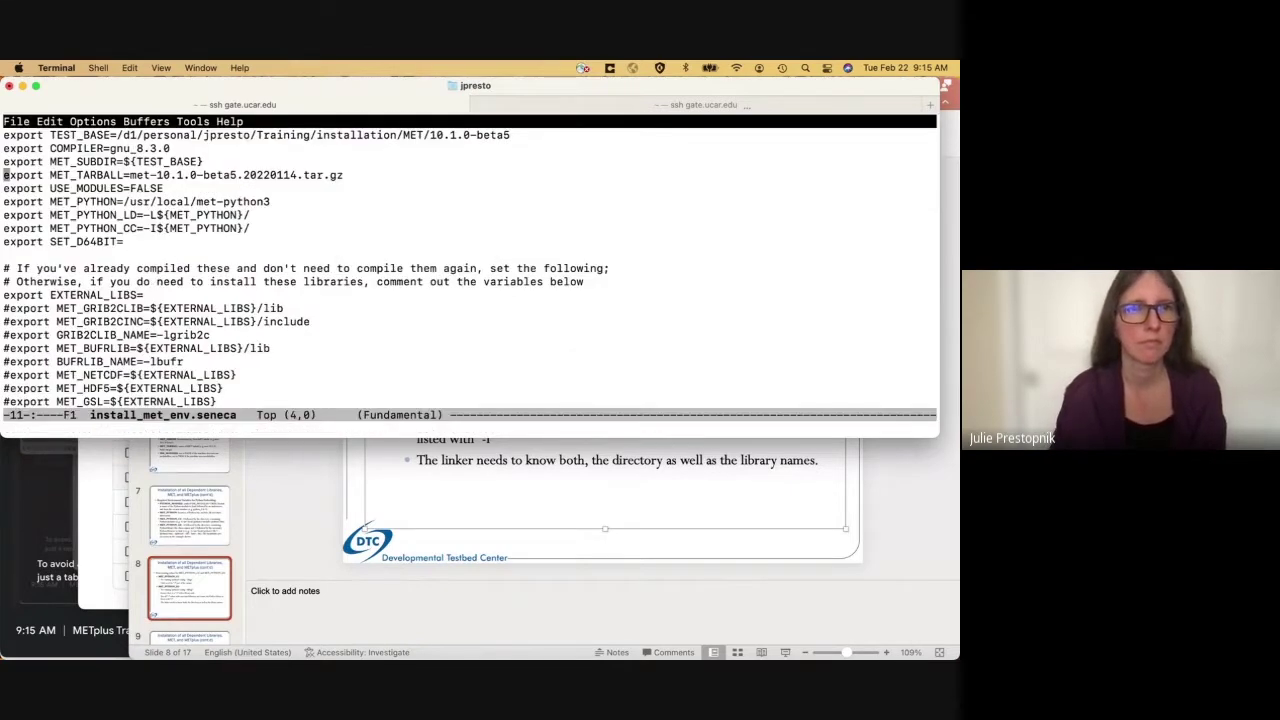
key(ctrl+e)
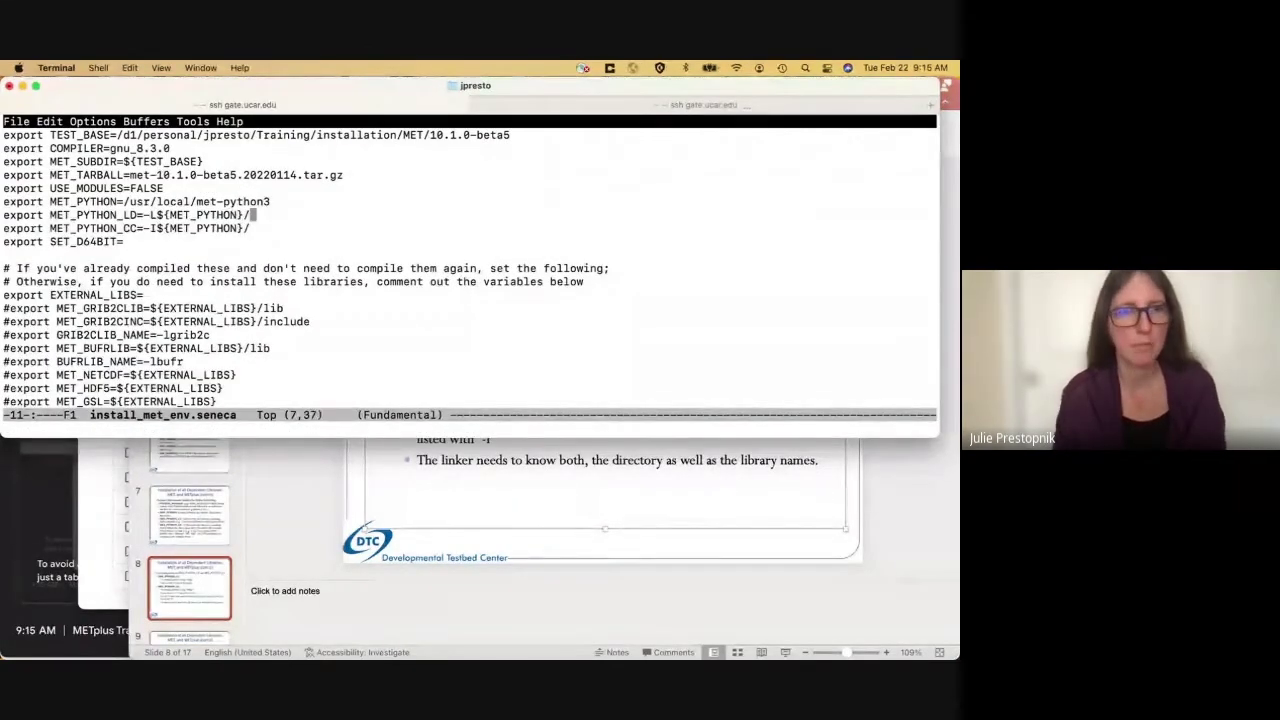
key(super+v)
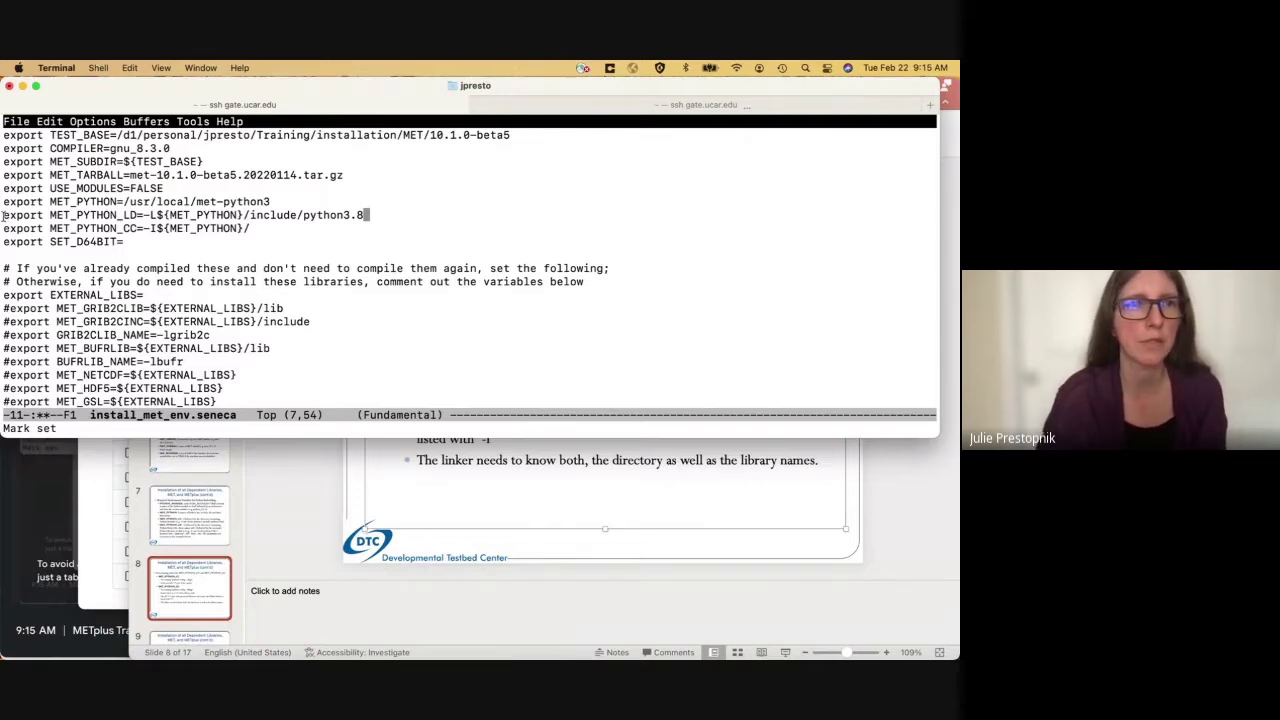
- Copy include/python3.8 from the MET_PYTHON_LD line and append it to the MET_PYTHON_CC value
drag(252, 215, 366, 215)
key(super+c)
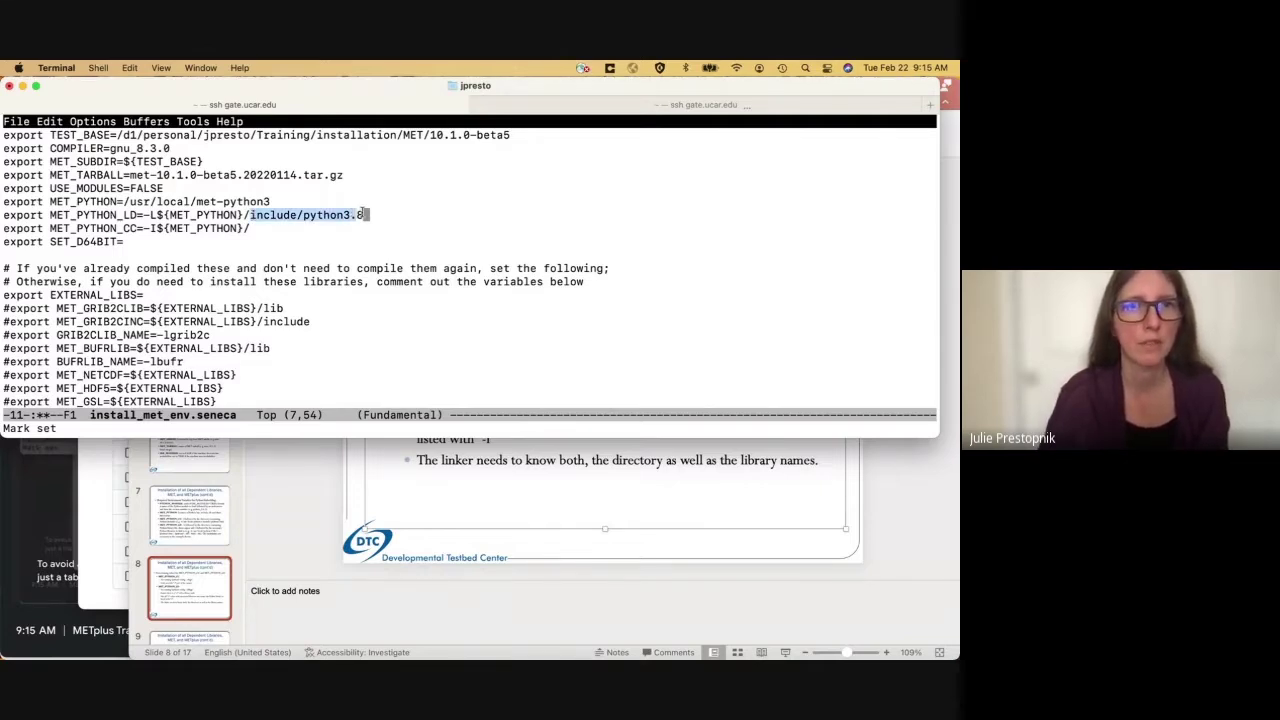
click(292, 233)
key(Down)
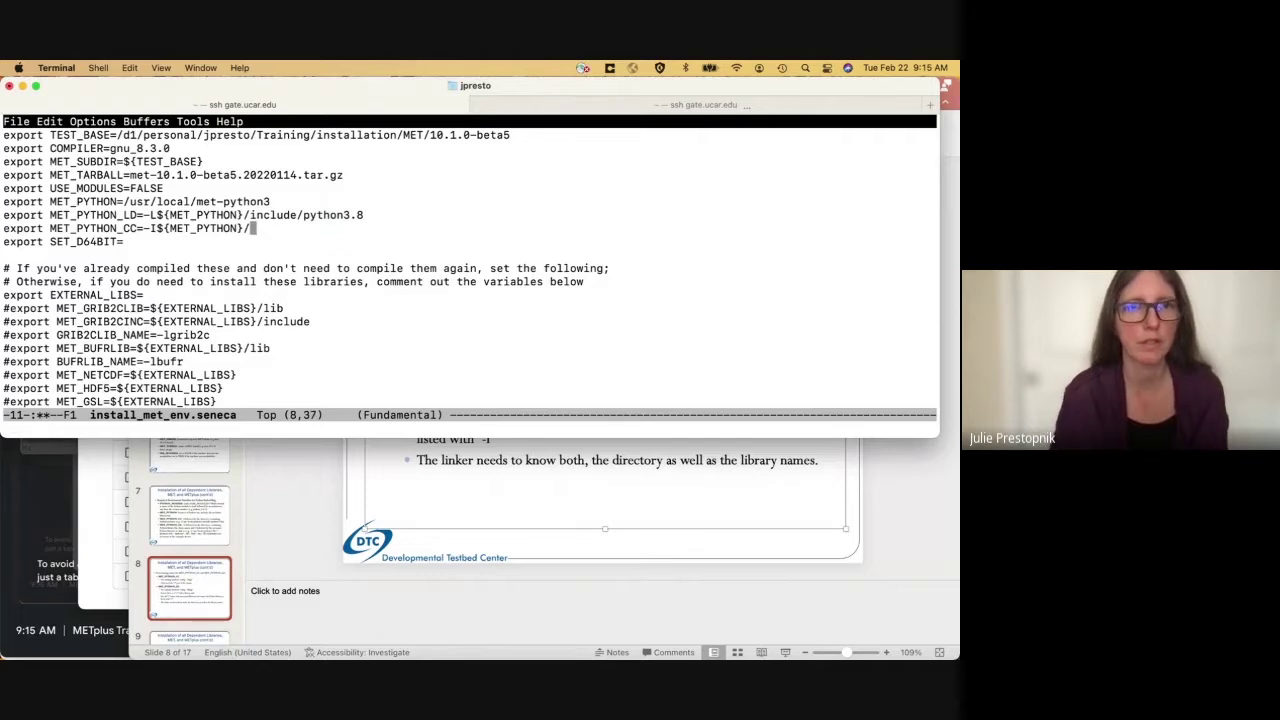
key(super+v)
- Delete /include/python3.8 from the end of the MET_PYTHON_LD value
key(Up)
key(Left)
key(BackSpace)
key(BackSpace)
key(BackSpace)
key(BackSpace)
key(BackSpace)
key(BackSpace)
key(BackSpace)
key(BackSpace)
key(BackSpace)
key(BackSpace)
key(BackSpace)
key(BackSpace)
key(BackSpace)
key(BackSpace)
key(BackSpace)
key(BackSpace)
key(BackSpace)
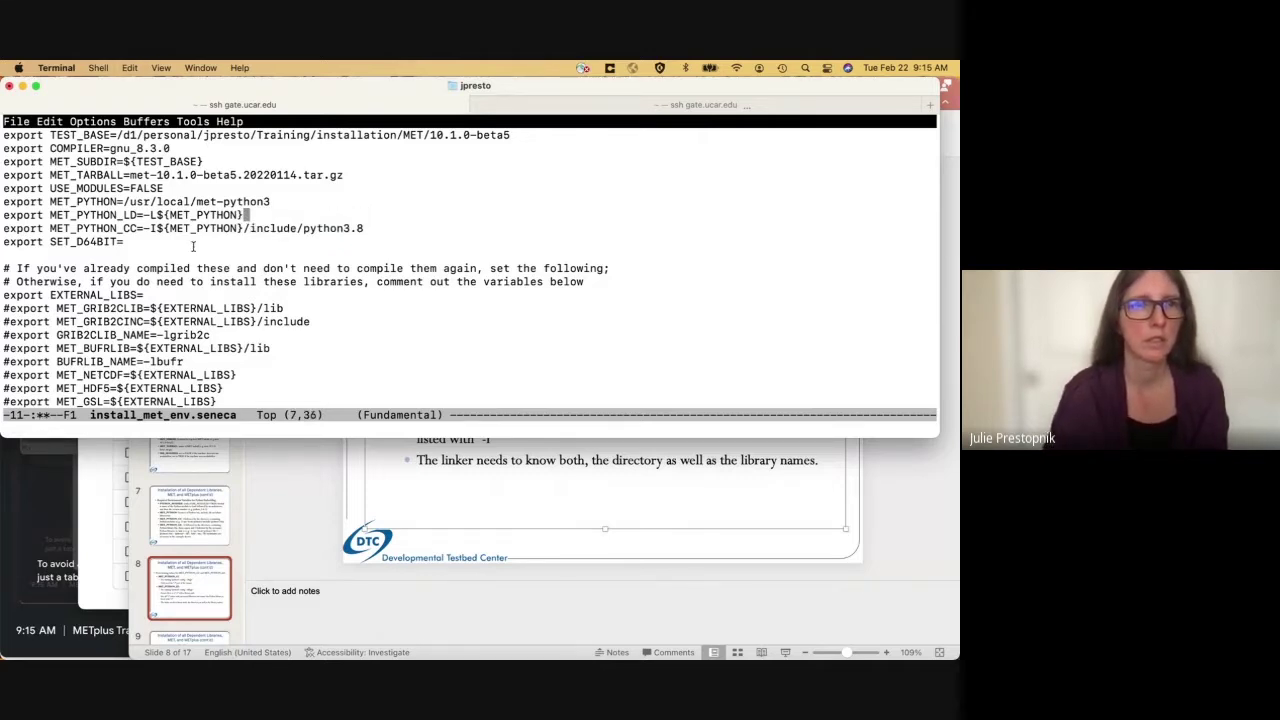
- Move the MET_PYTHON_CC line above the MET_PYTHON_LD line, leaving no duplicate or blank line between the exports
triple_click(4, 230)
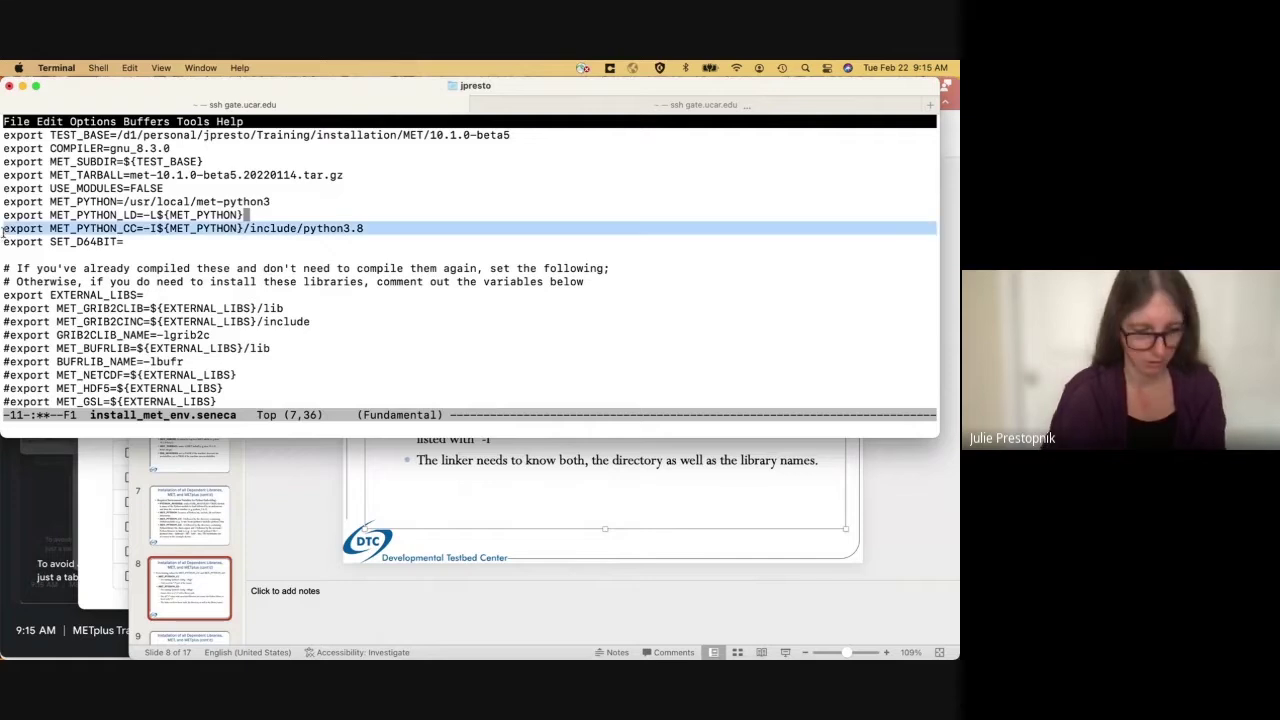
key(super+c)
key(Up)
key(Down)
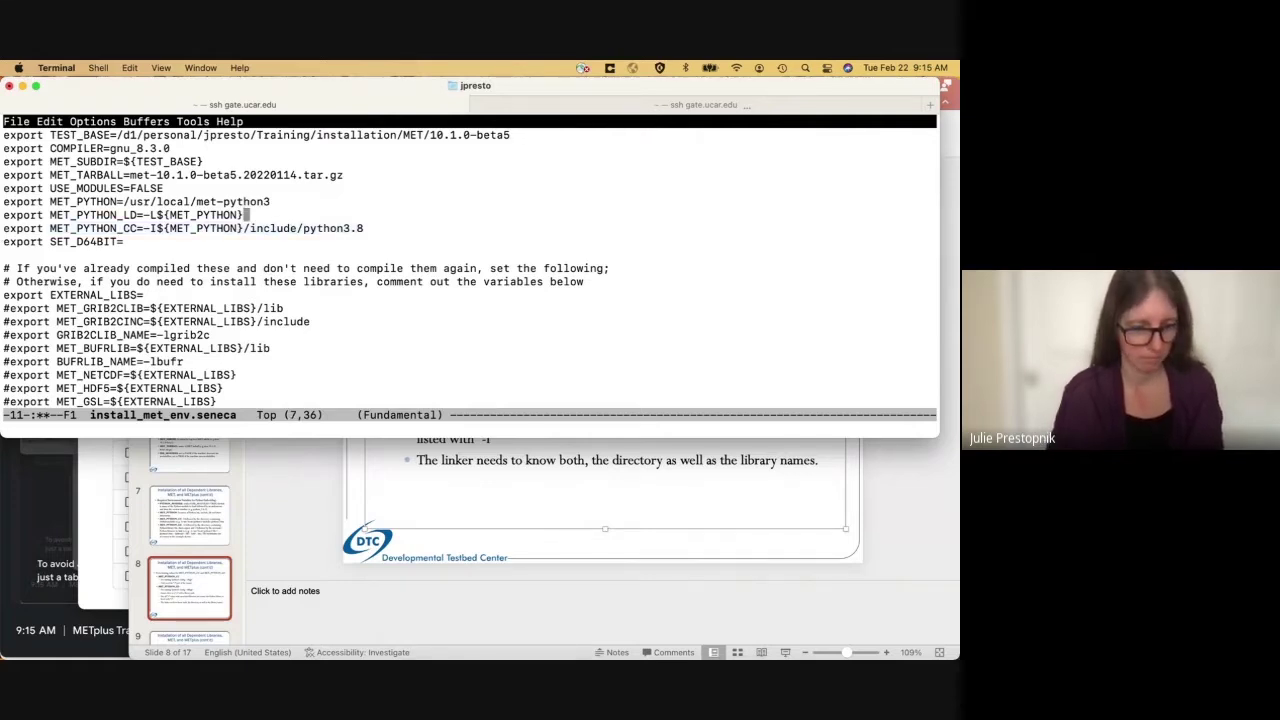
key(ctrl+a)
key(super+v)
key(Return)
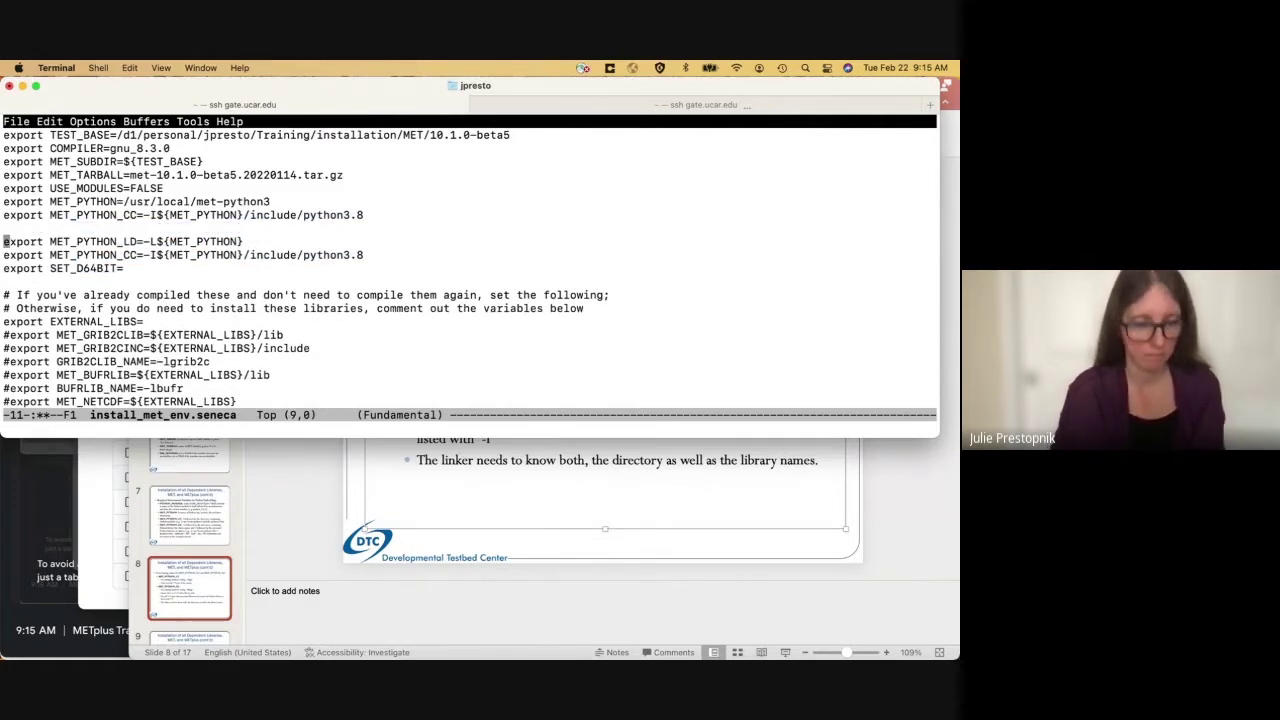
key(BackSpace)
key(Down)
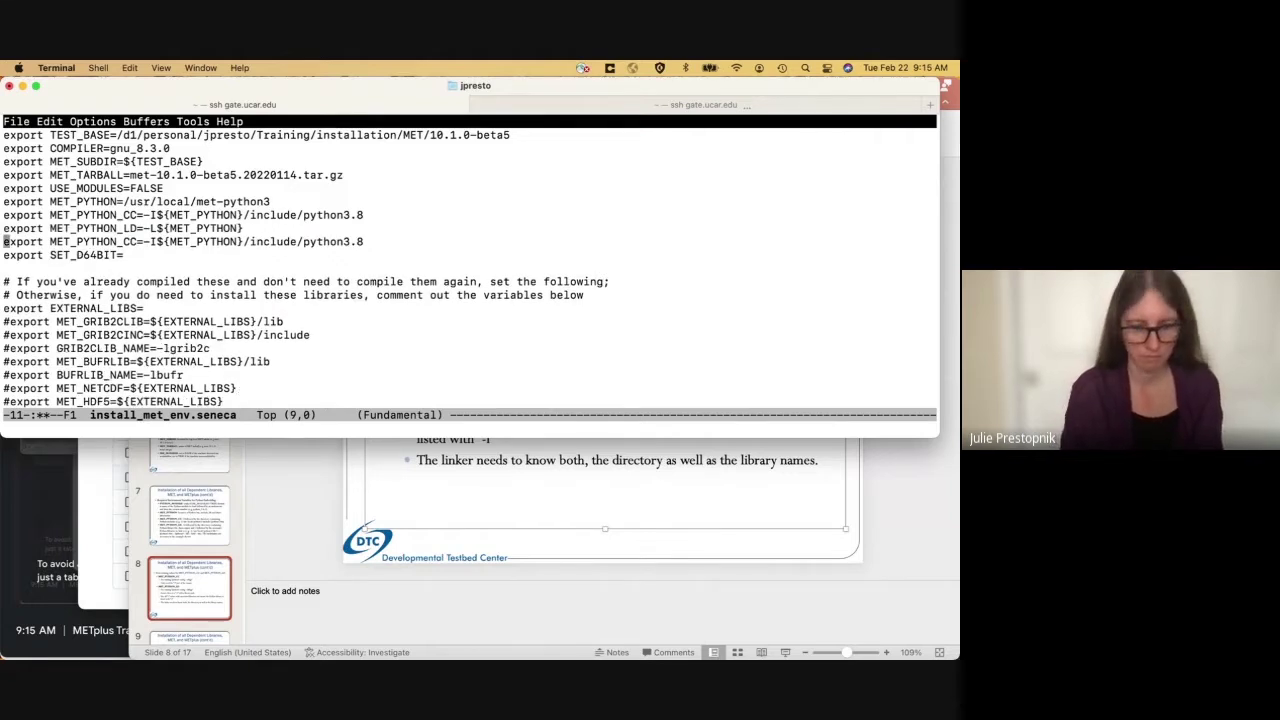
key(ctrl+k)
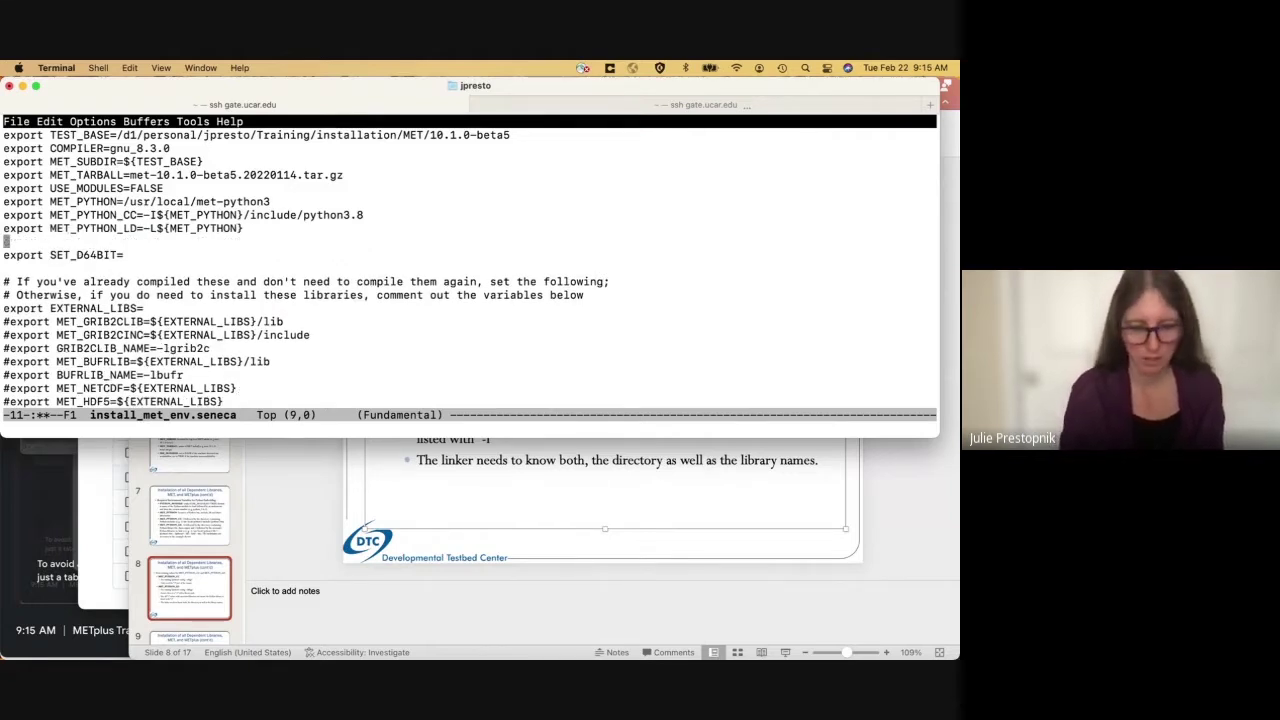
key(ctrl+k)
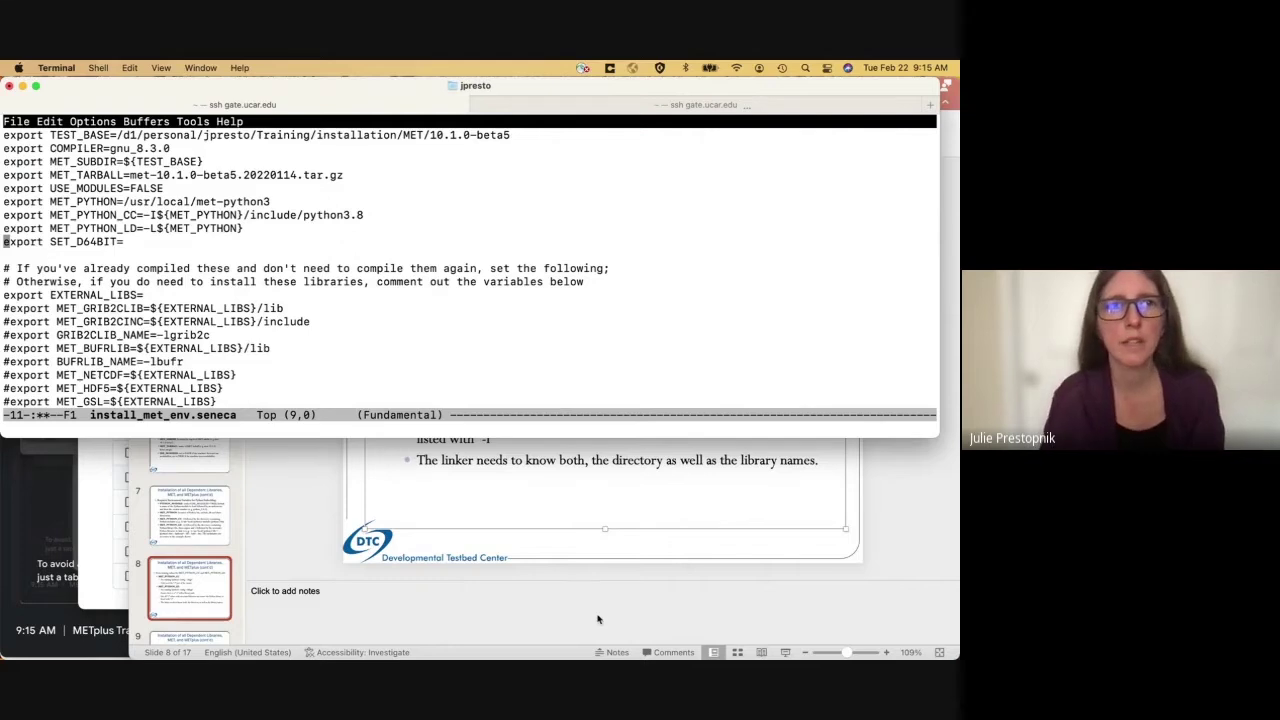
- Highlight the python3-config --ldflags command on the PowerPoint slide, and return to Terminal to save install_met_env.seneca and exit emacs
click(589, 551)
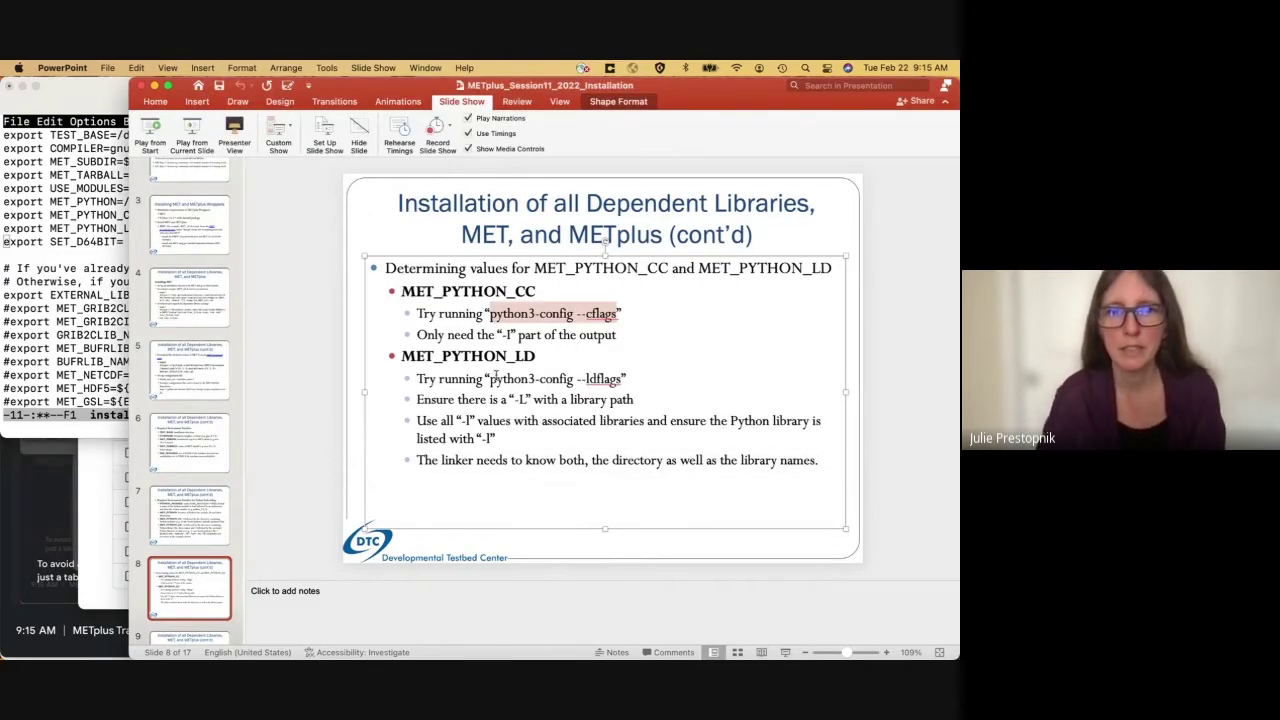
drag(488, 379, 620, 380)
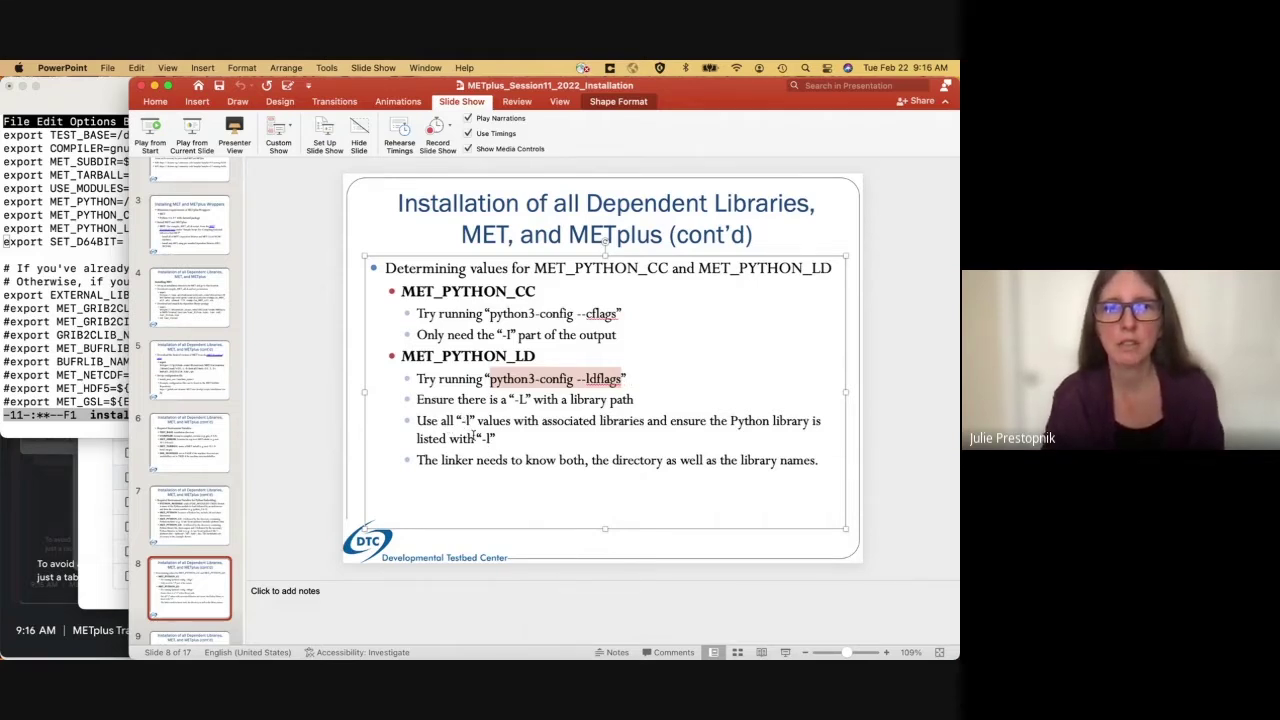
click(4, 390)
key(ctrl+x)
key(ctrl+s)
key(ctrl+x)
key(ctrl+c)
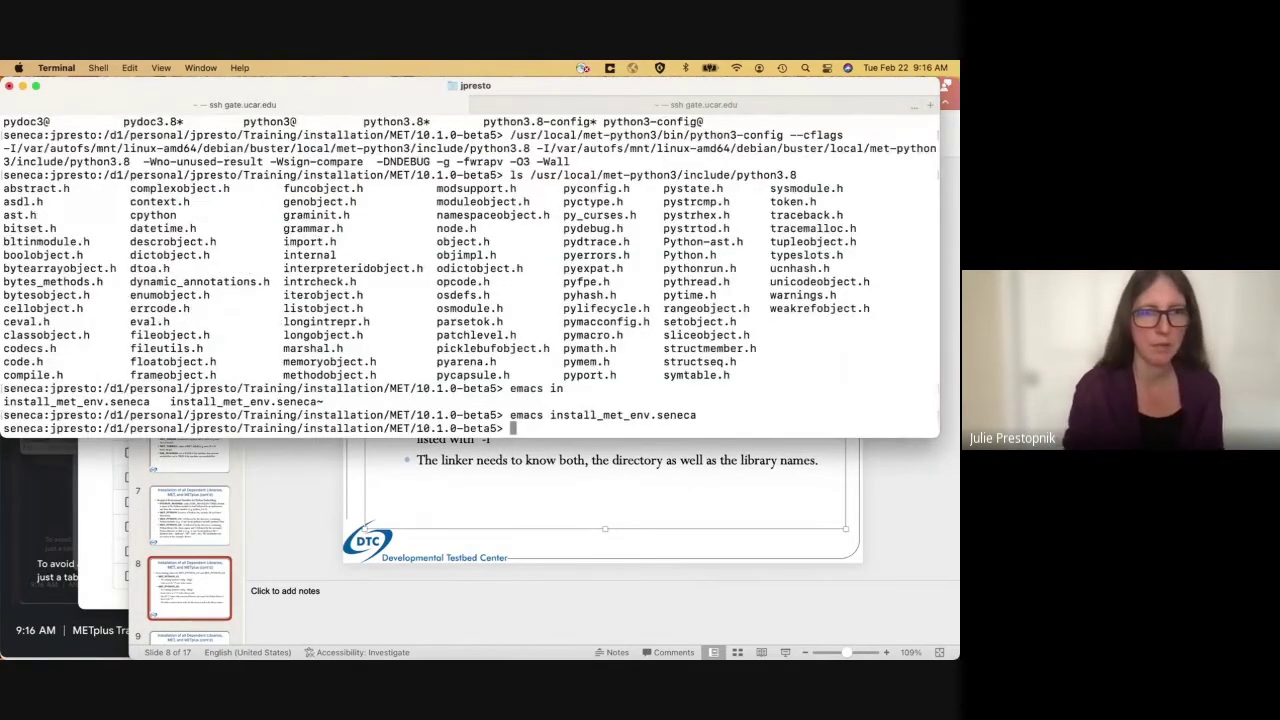
- Run /usr/local/met-python3/bin/python3-config --ldflags and highlight the linker flags in its output
key(Up)
key(Up)
key(Up)
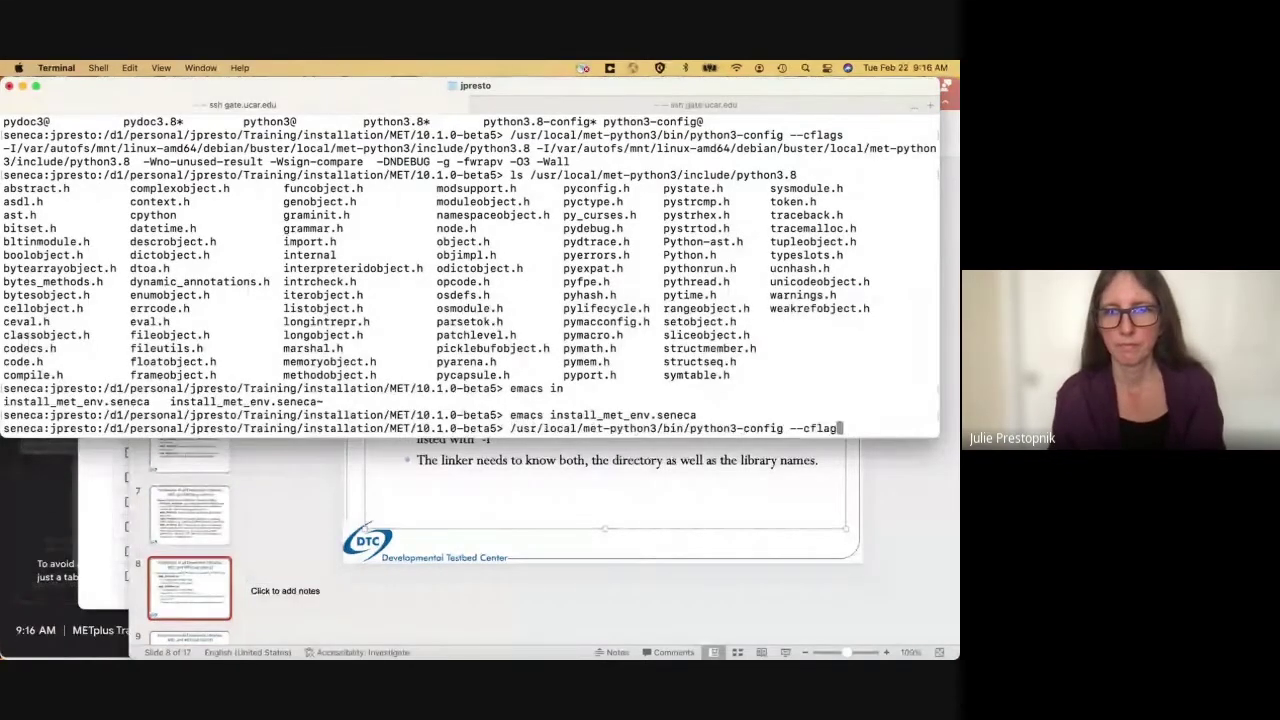
key(BackSpace)
key(BackSpace)
key(BackSpace)
key(BackSpace)
key(BackSpace)
key(BackSpace)
text(ldflags)
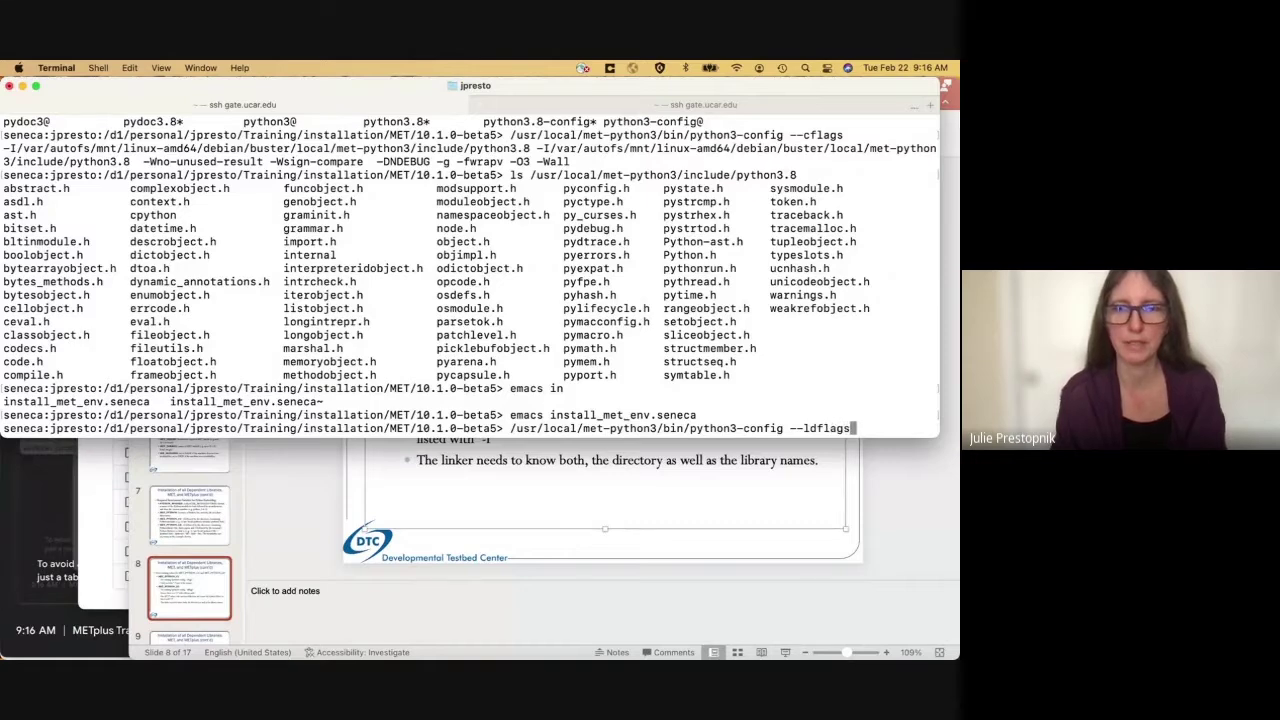
key(Return)
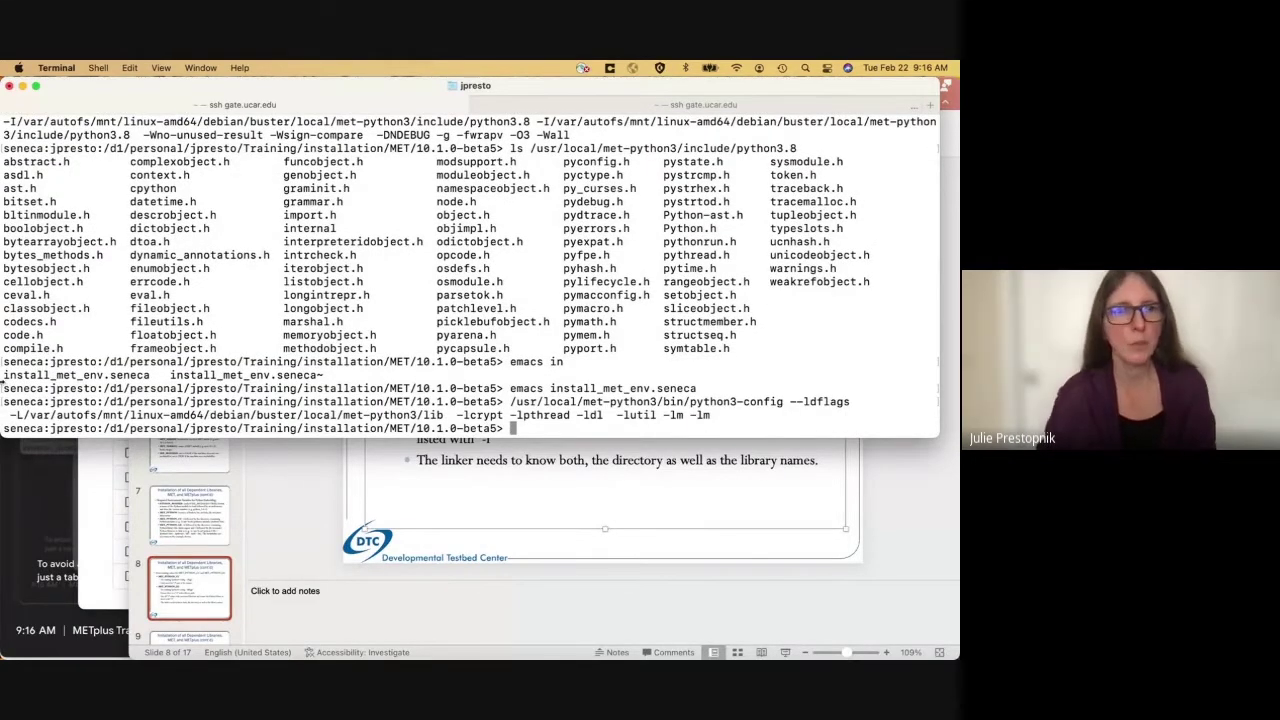
drag(12, 418, 719, 416)
click(692, 414)
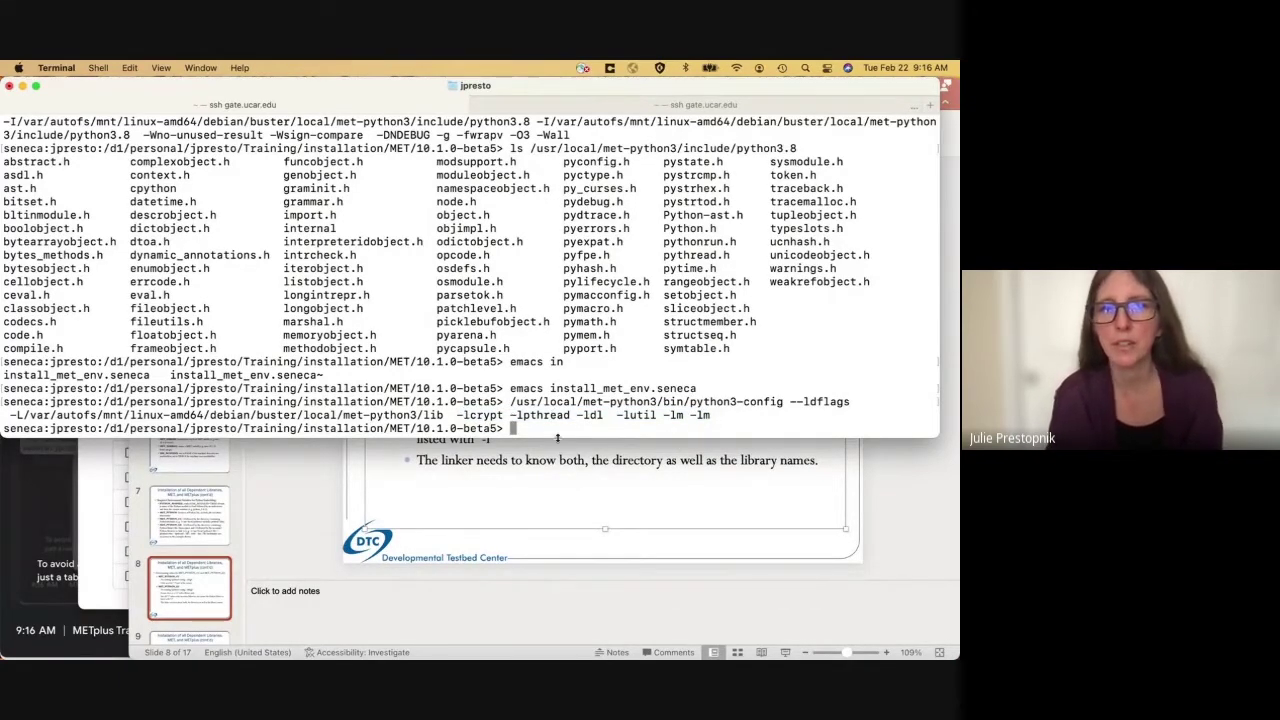
- Switch to PowerPoint and review the MET_PYTHON_LD guidance and example on slides 7 and 8
click(553, 456)
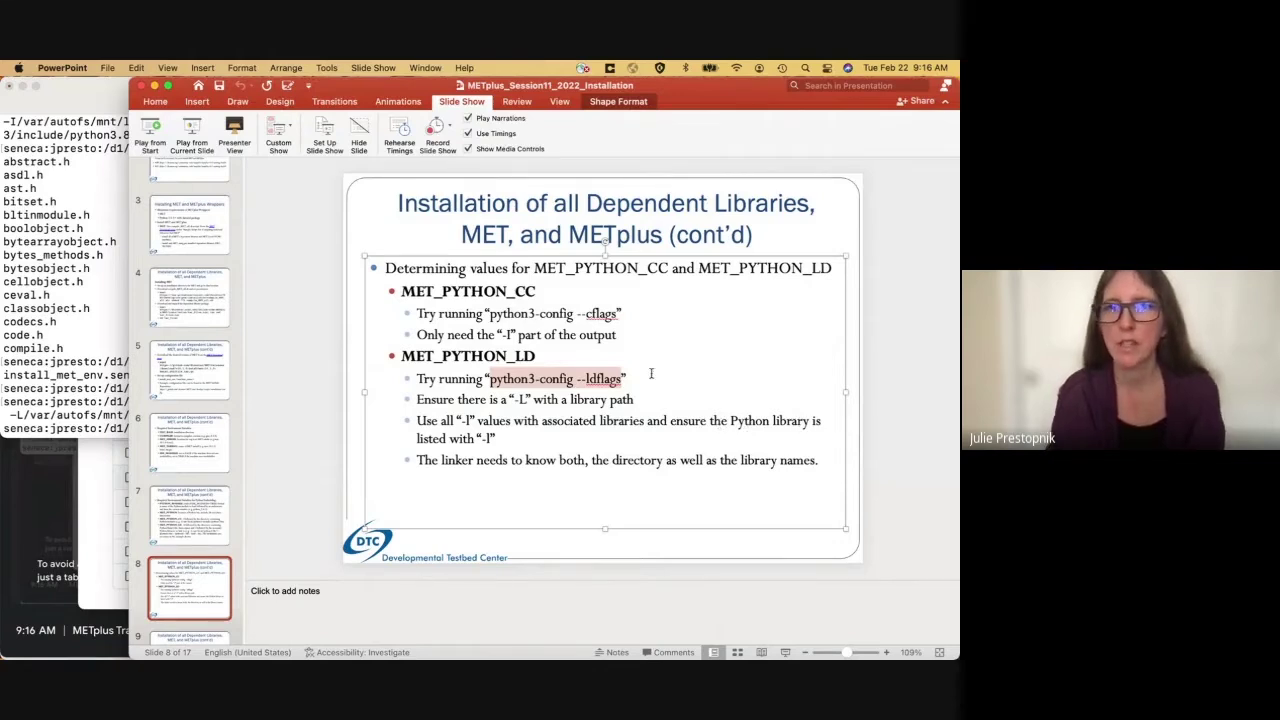
click(203, 518)
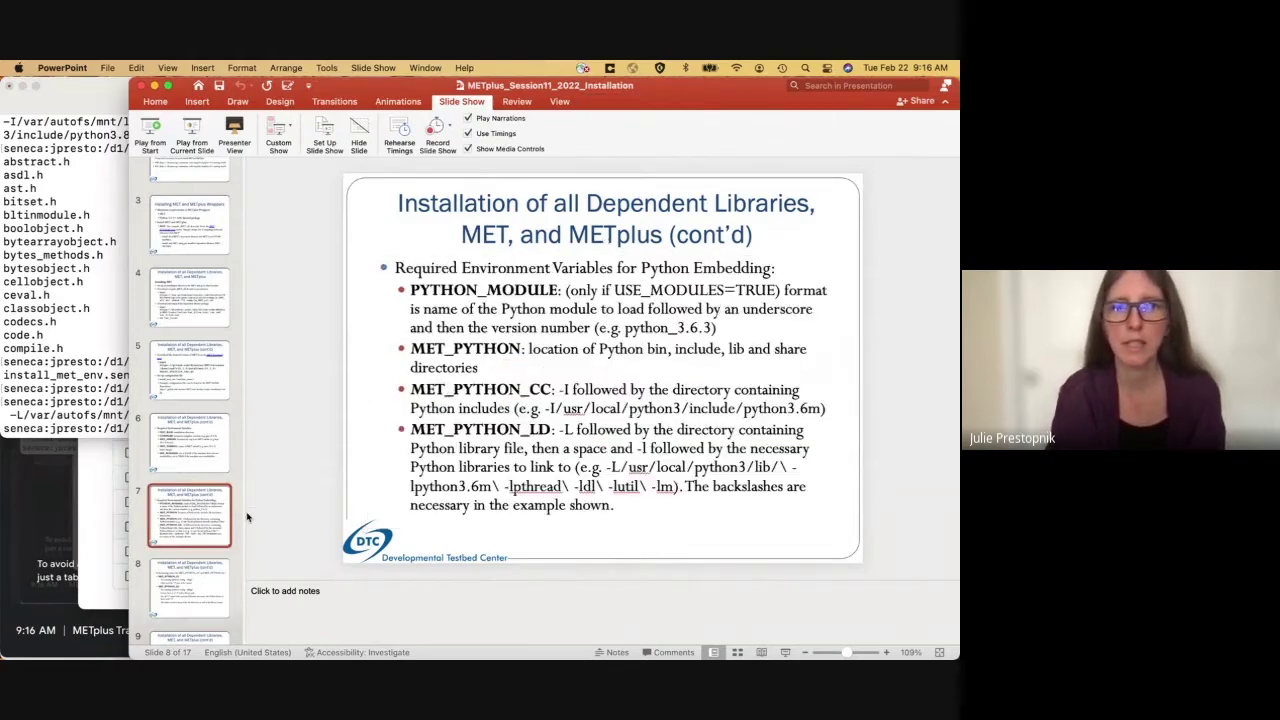
click(810, 410)
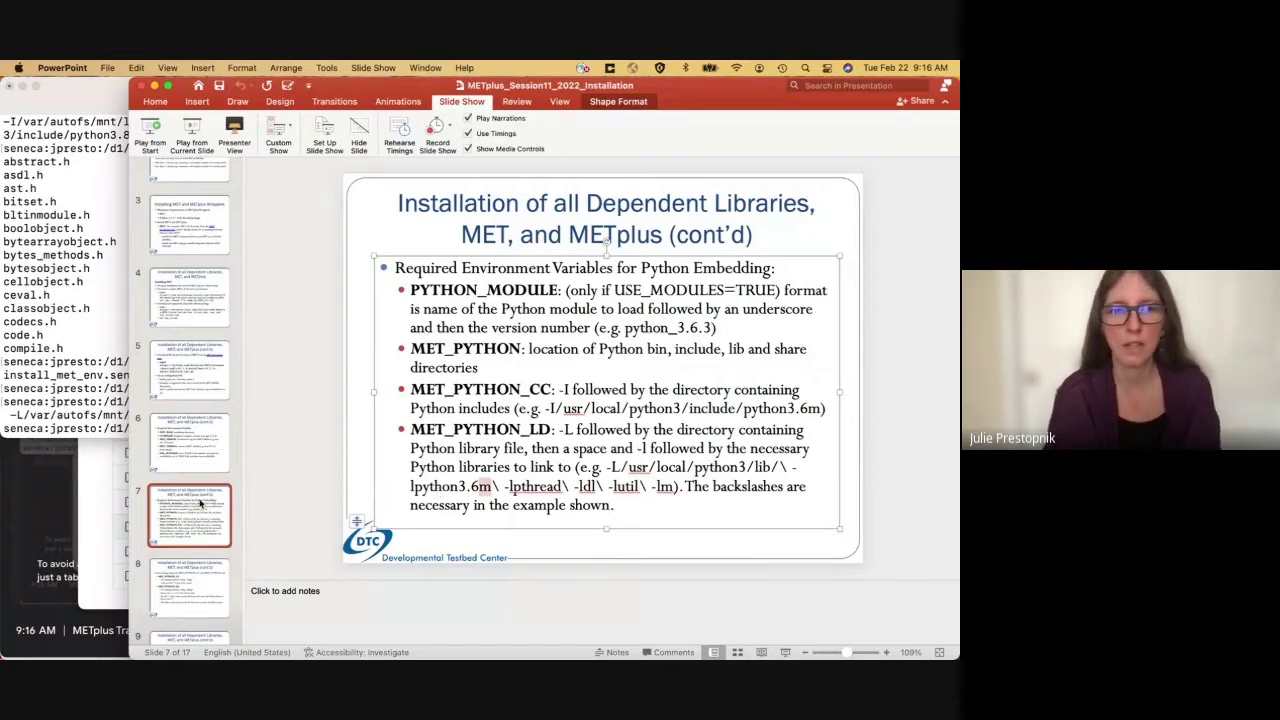
click(184, 566)
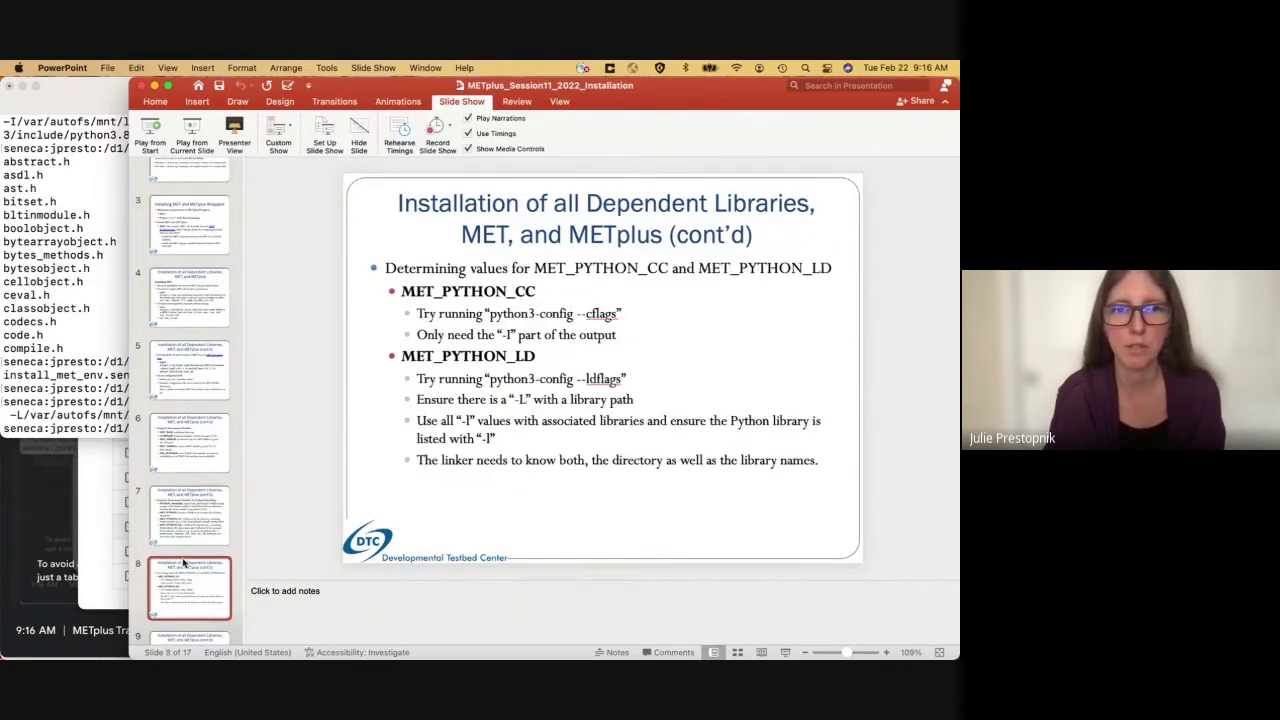
click(188, 541)
- Return to Terminal, list the contents of /usr/local/met-python3/lib and highlight the python3.8 entry
click(38, 337)
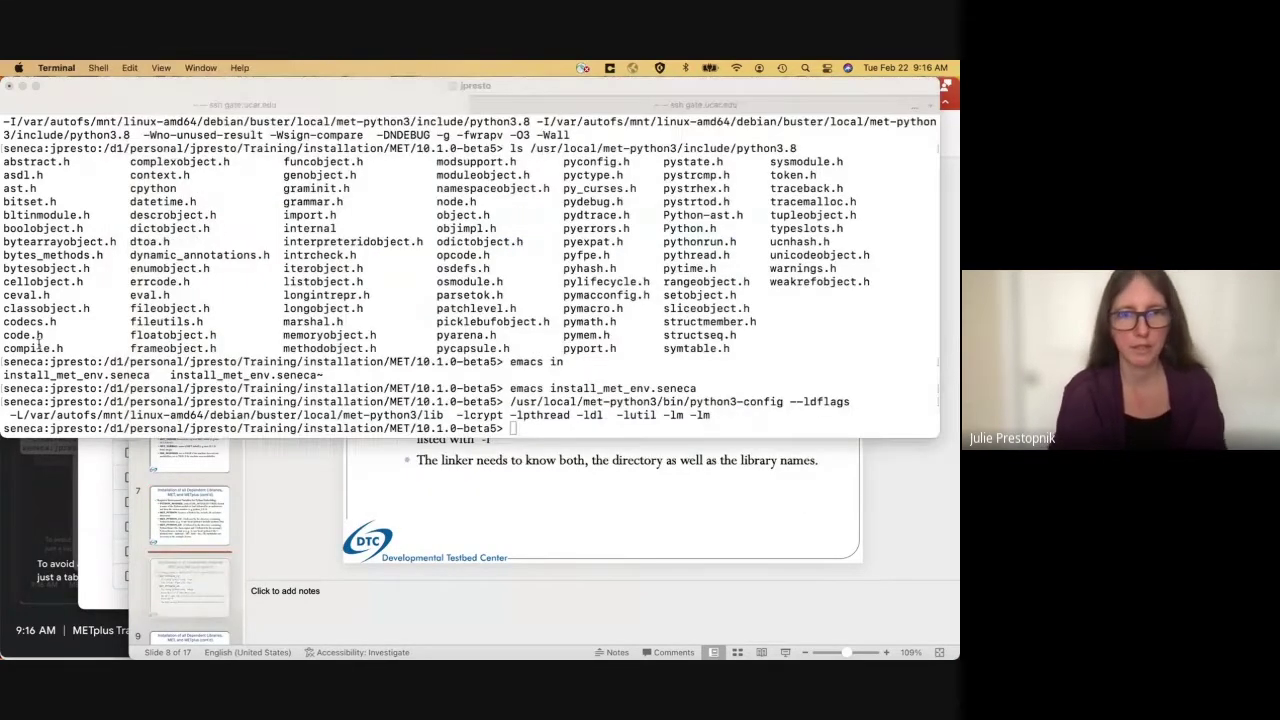
text(ls)
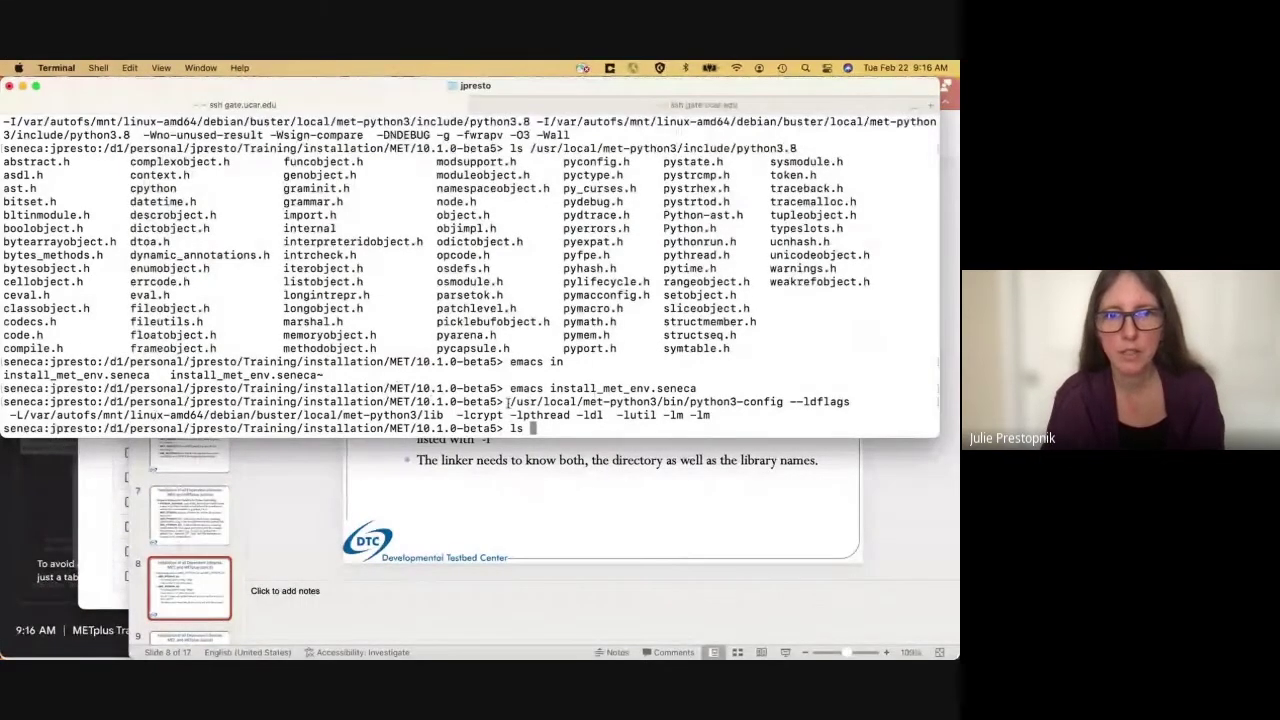
drag(511, 401, 658, 401)
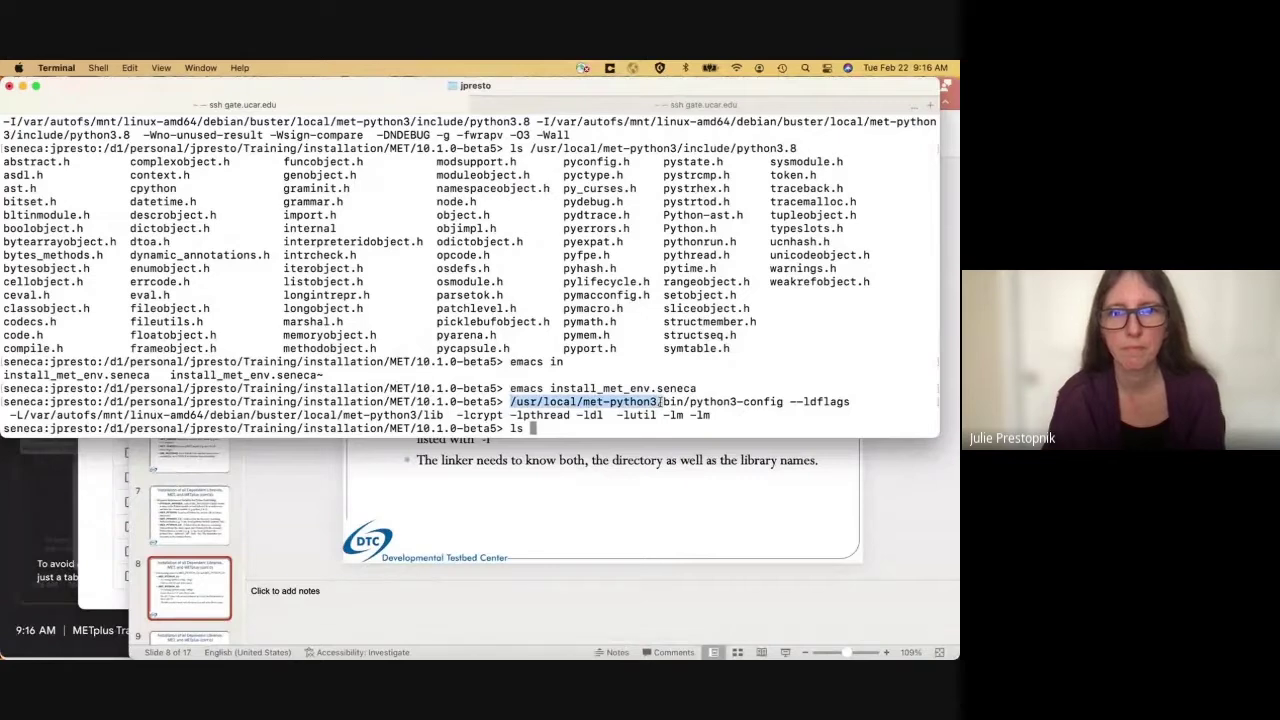
text(/usr/local/met-python3/)
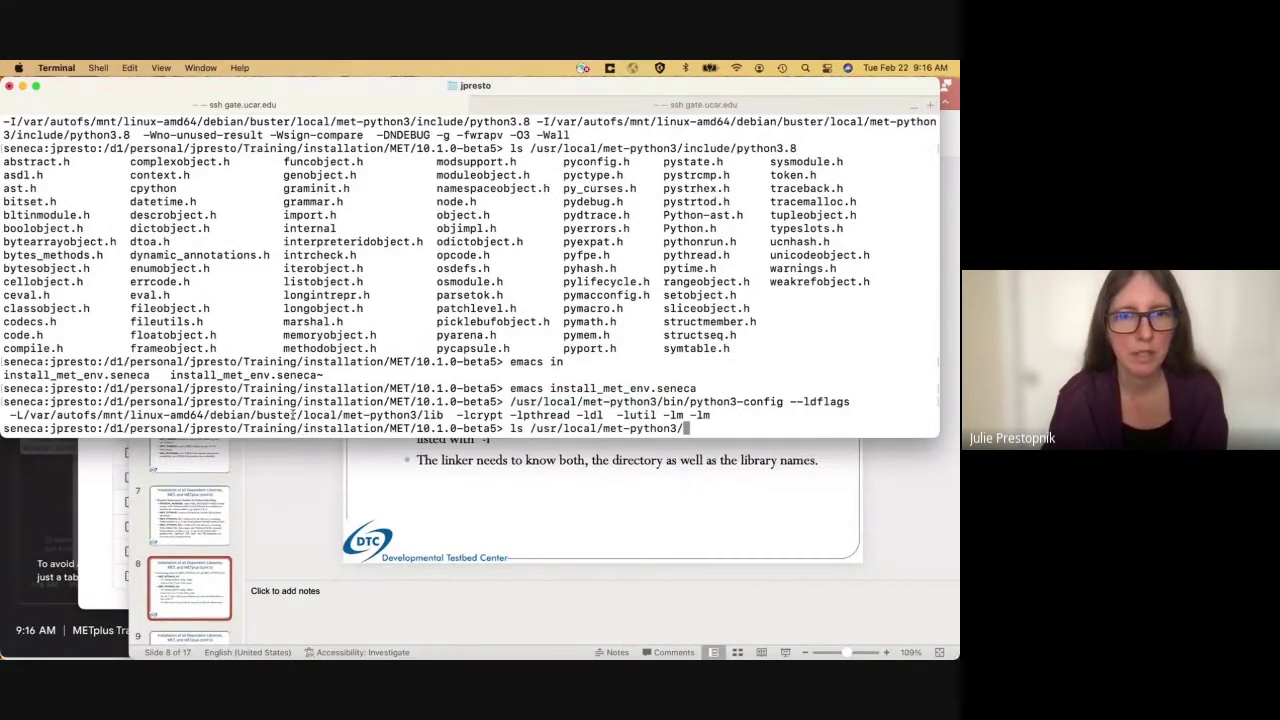
double_click(426, 414)
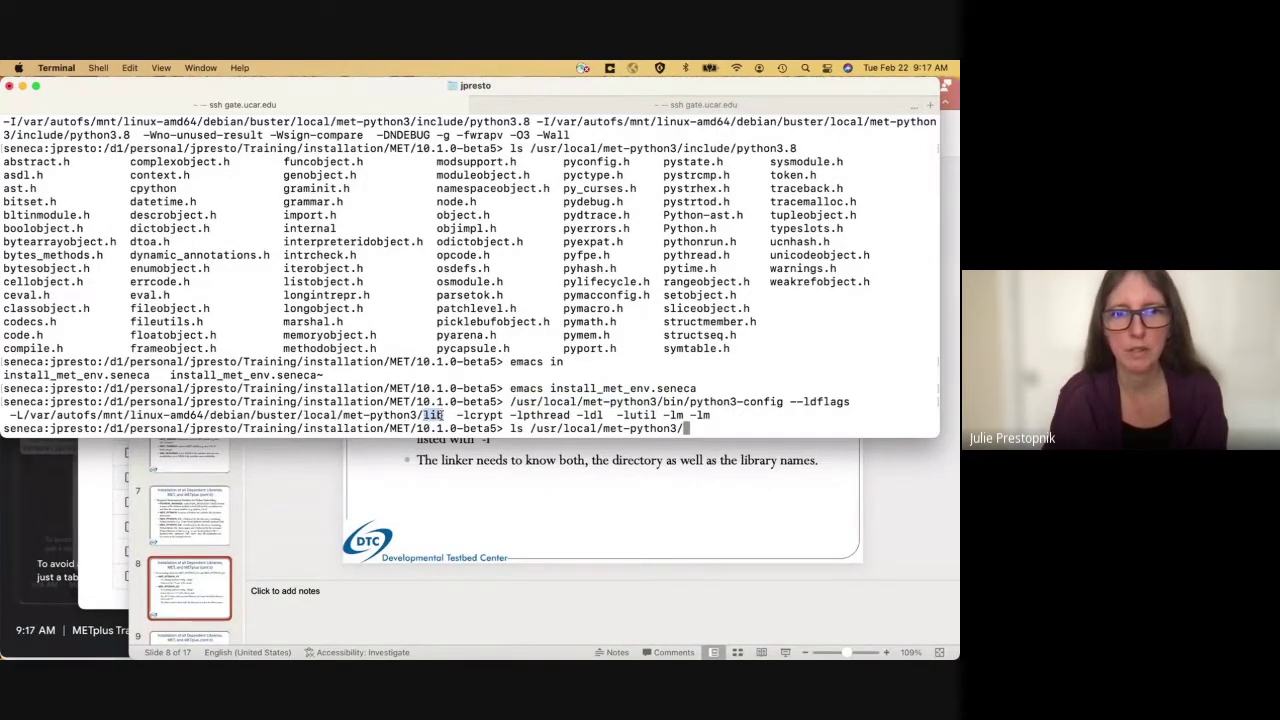
text(lib)
key(Return)
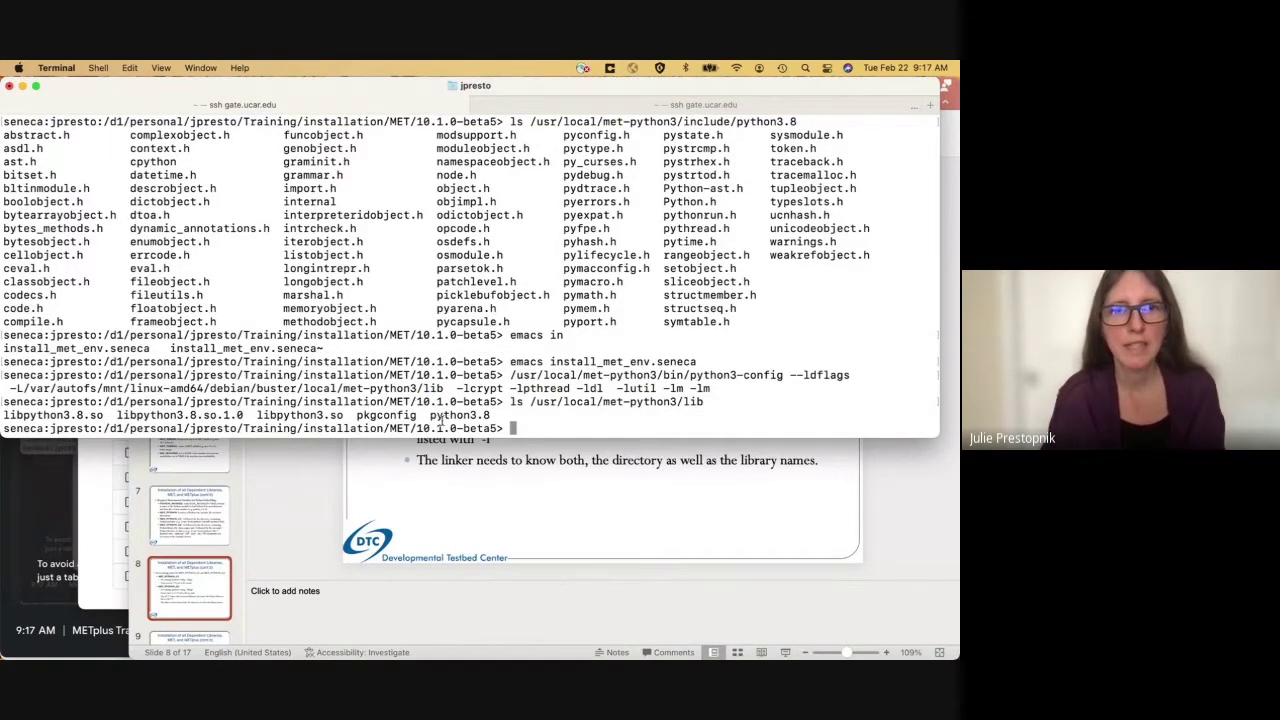
drag(430, 415, 491, 415)
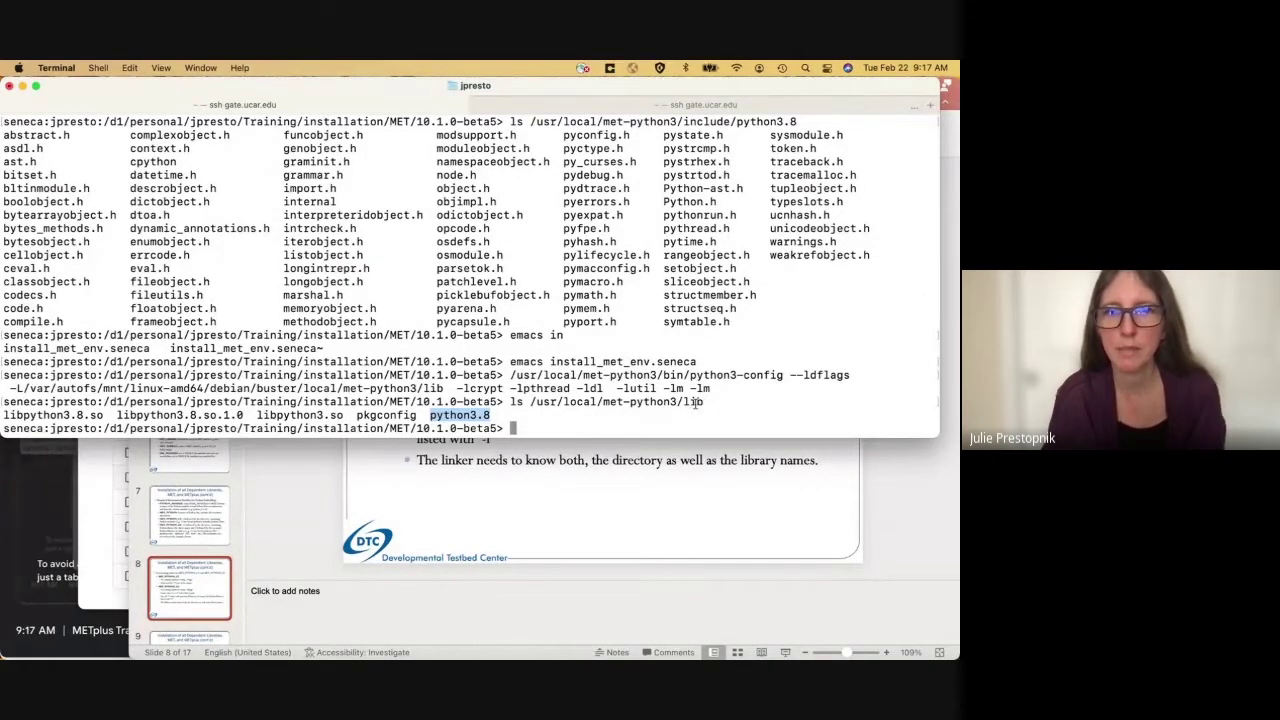
- Copy the -lcrypt -lpthread -ldl -lutil -lm flags from the ldflags output and reopen install_met_env.seneca in emacs
drag(444, 388, 684, 388)
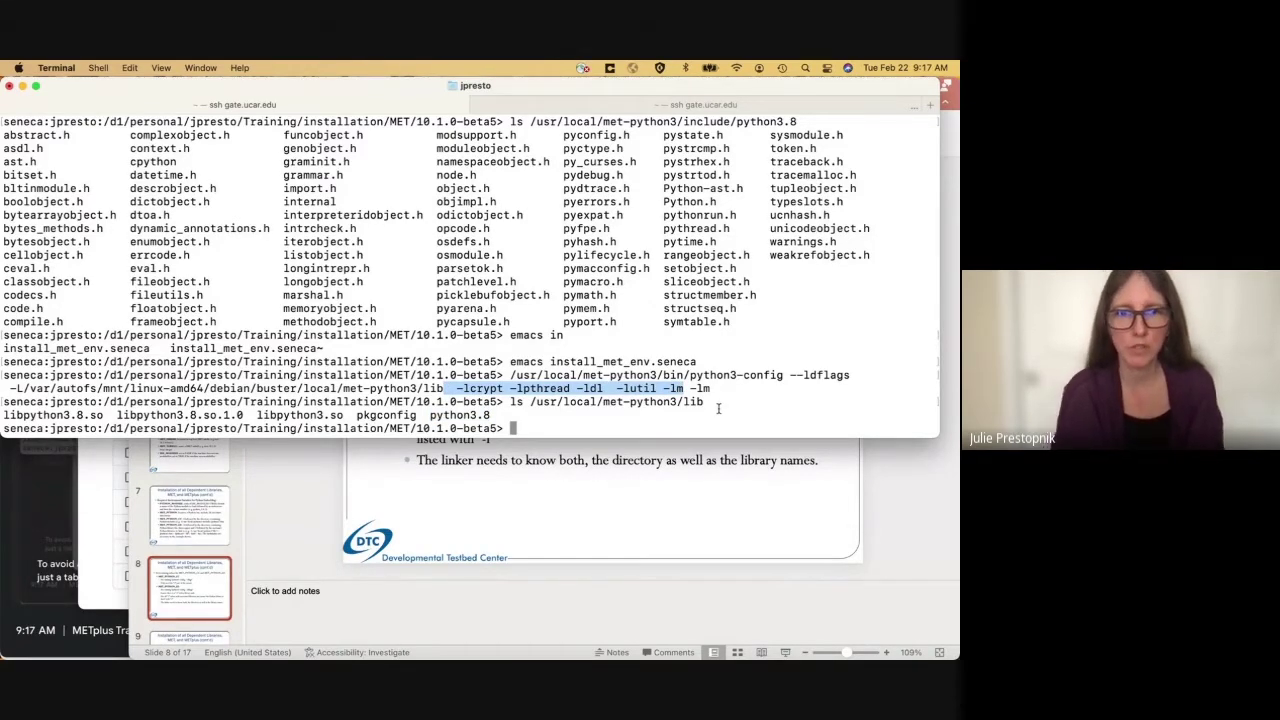
text(emacs )
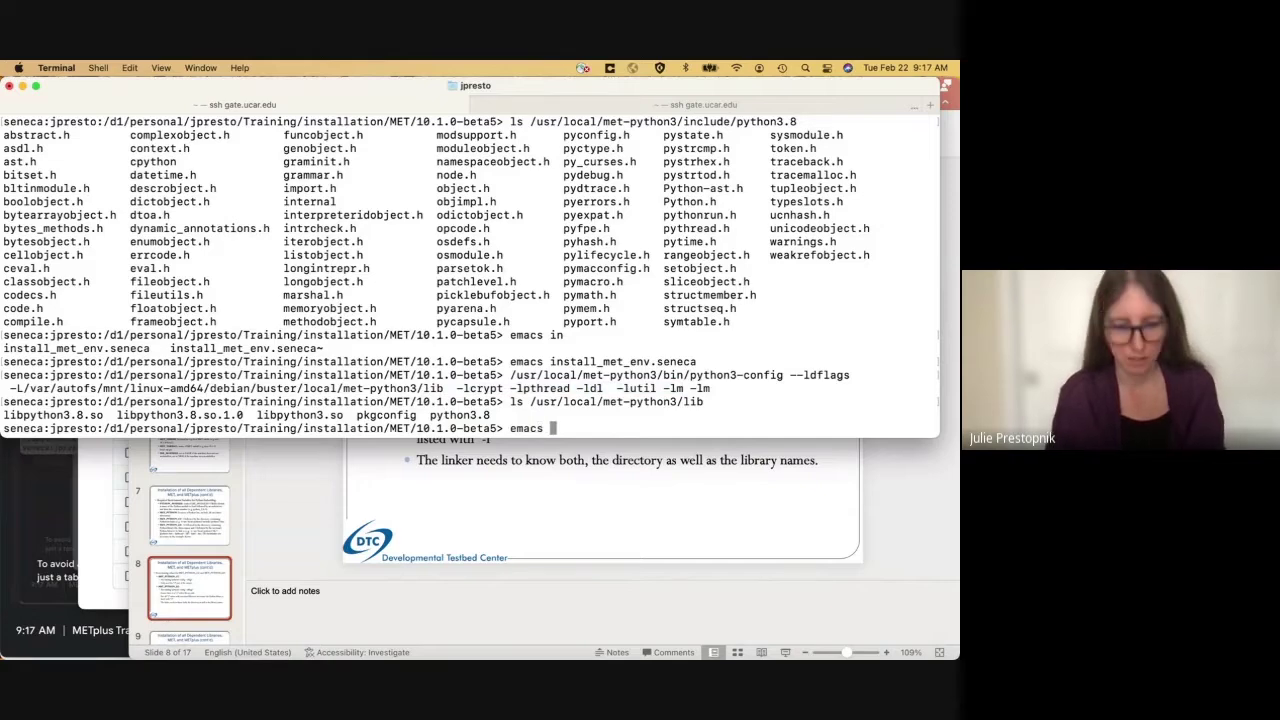
text(in)
key(Tab)
key(Tab)
key(Return)
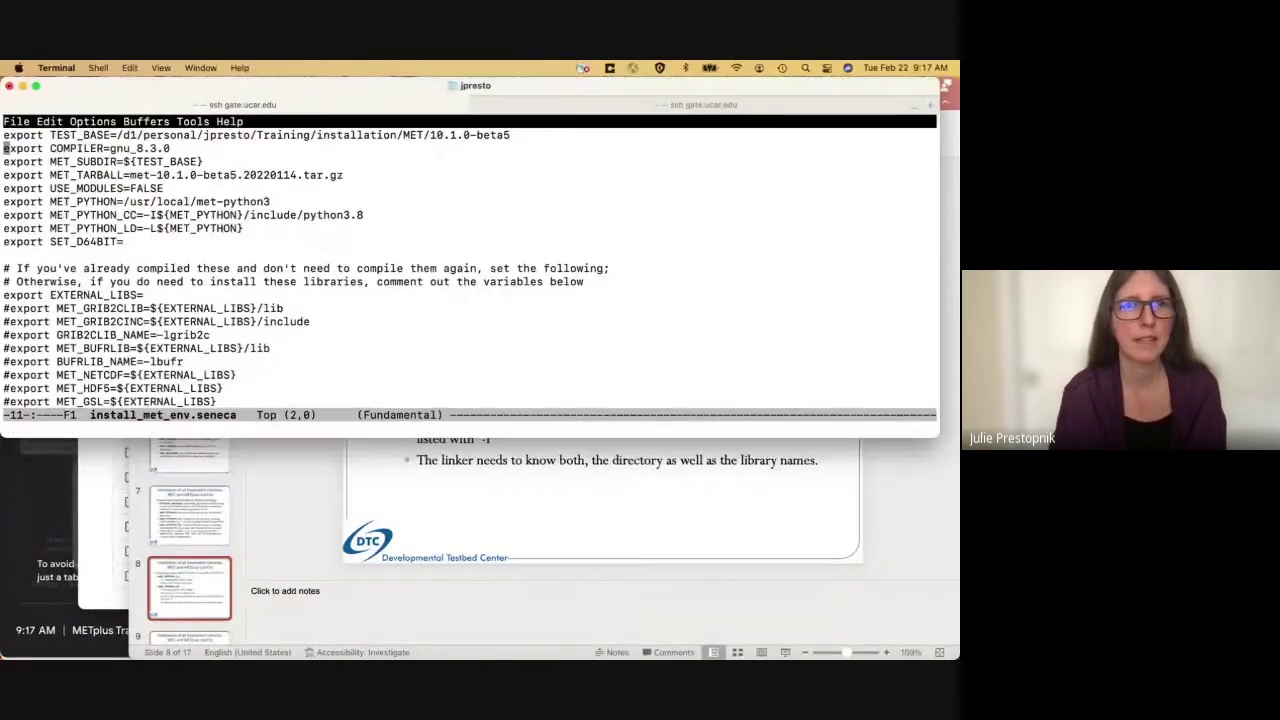
- Append /lib/python3.8 to the end of the MET_PYTHON_LD value
key(Down)
key(Down)
key(Down)
key(Down)
key(Down)
key(Down)
key(End)
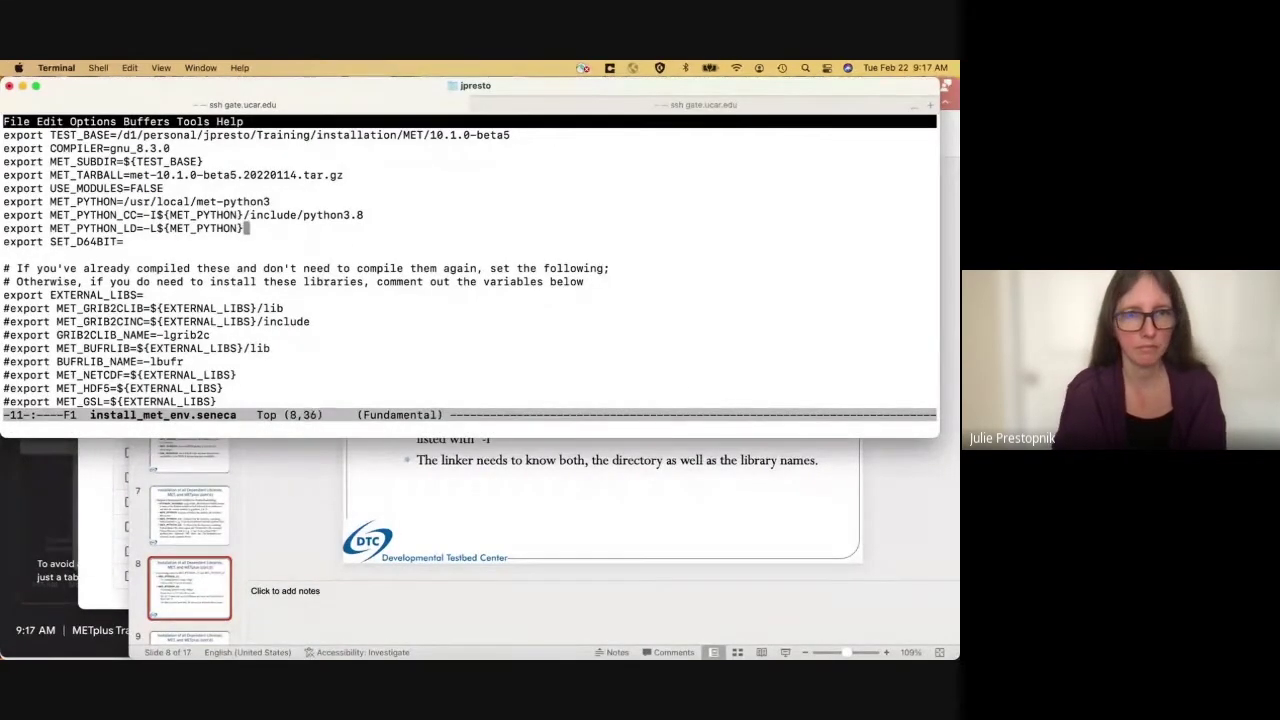
text(/lib/p)
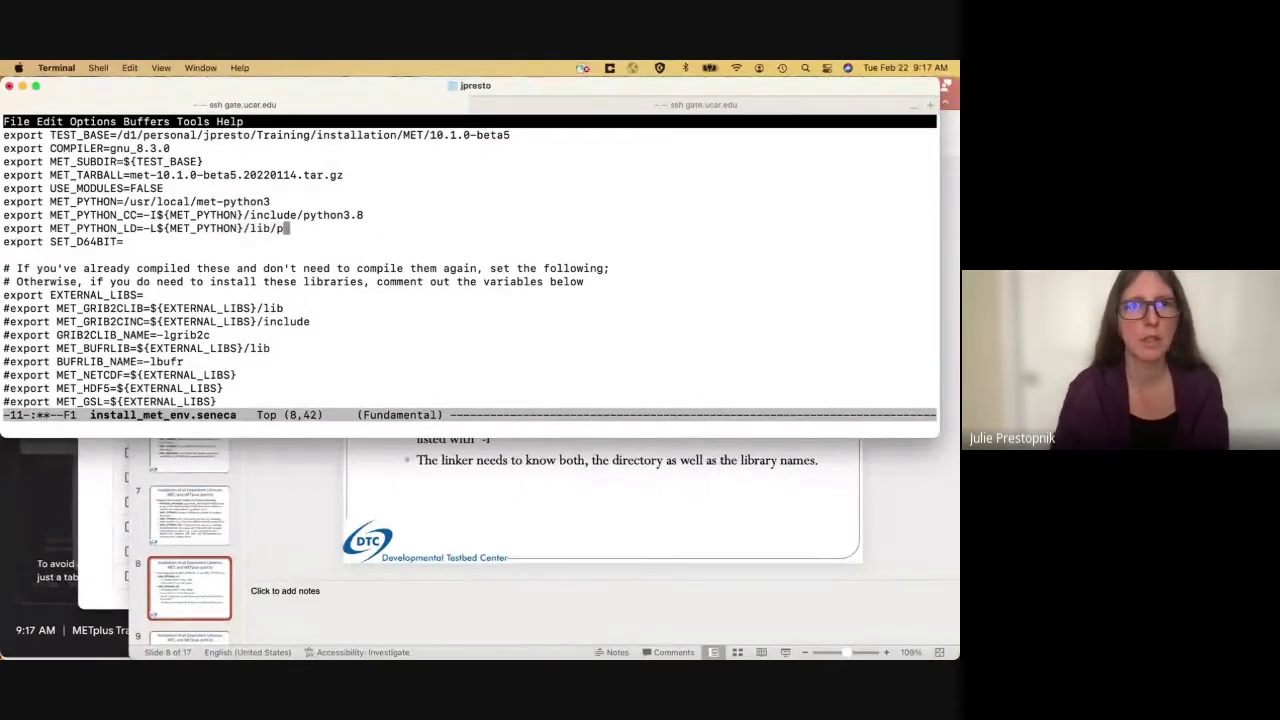
text(ython3.8)
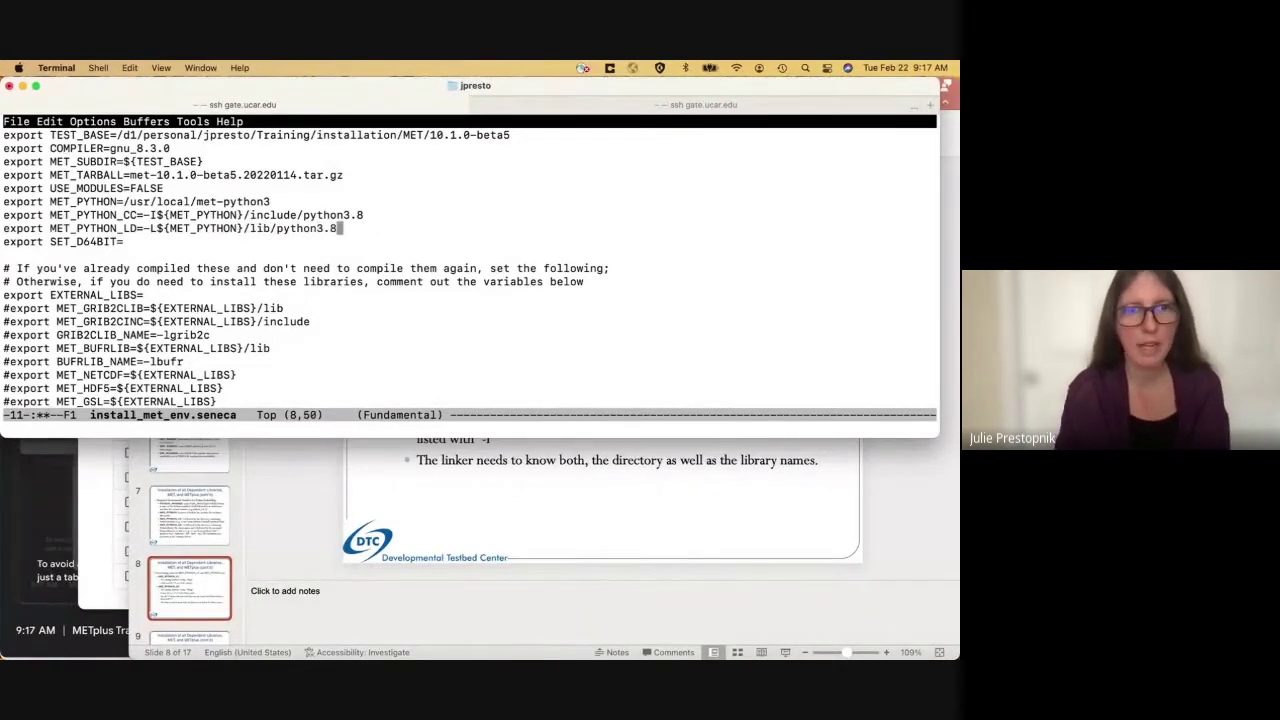
- Add the copied -lcrypt -lpthread -ldl -lutil -lm flags to MET_PYTHON_LD and insert \ -lpython3.8 ahead of them
key(ctrl+y)
key(Left)
key(Left)
key(Left)
key(Left)
key(Left)
key(Left)
key(Left)
key(Left)
key(Left)
key(Left)
key(Left)
key(Left)
key(Left)
key(Left)
key(Left)
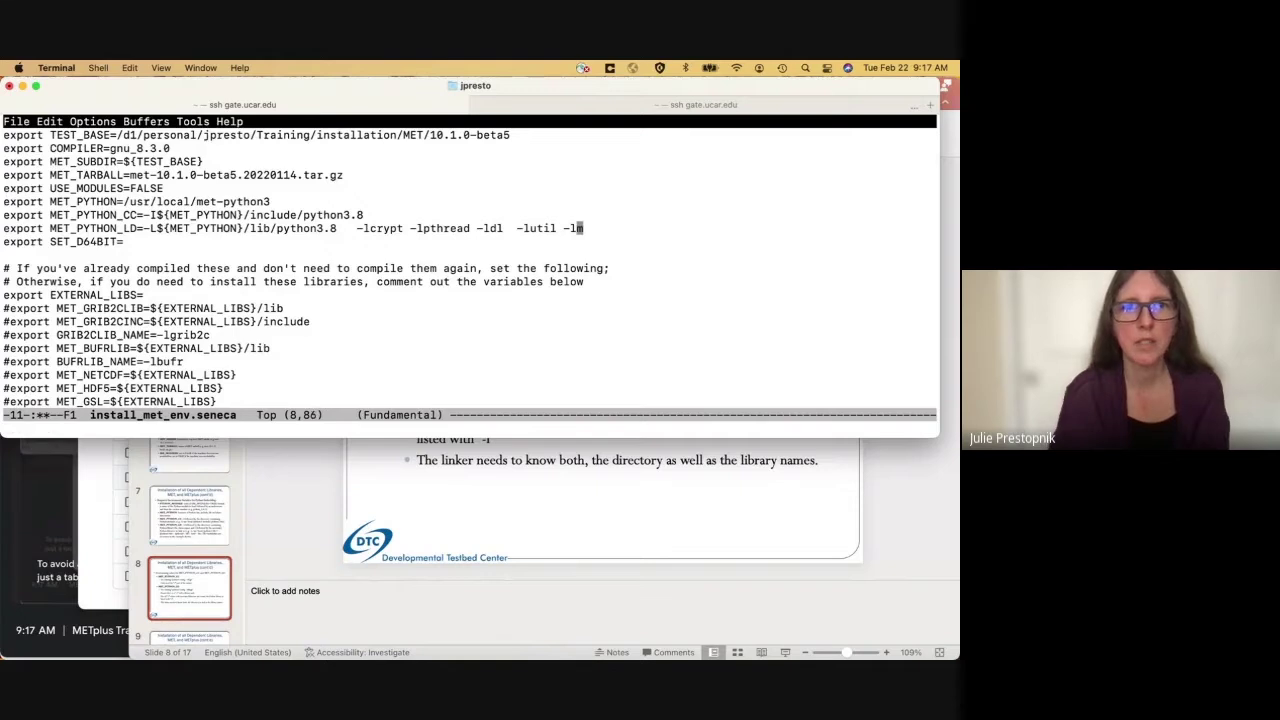
key(Left)
key(Left)
key(Left)
key(Left)
key(Left)
key(Left)
key(Left)
key(Left)
key(Left)
key(Left)
key(Left)
key(Left)
key(Left)
key(Left)
key(Left)
key(Left)
key(Left)
key(Left)
key(Left)
key(Left)
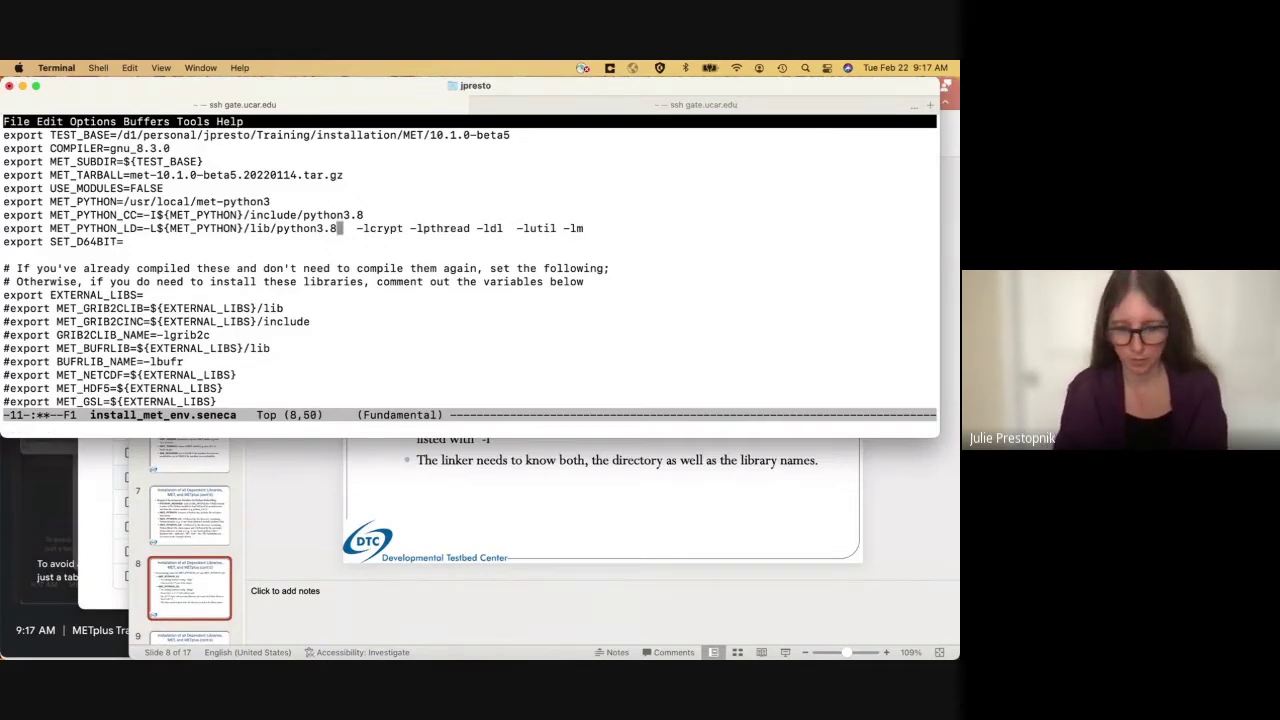
text(\)
key(Right)
text(-)
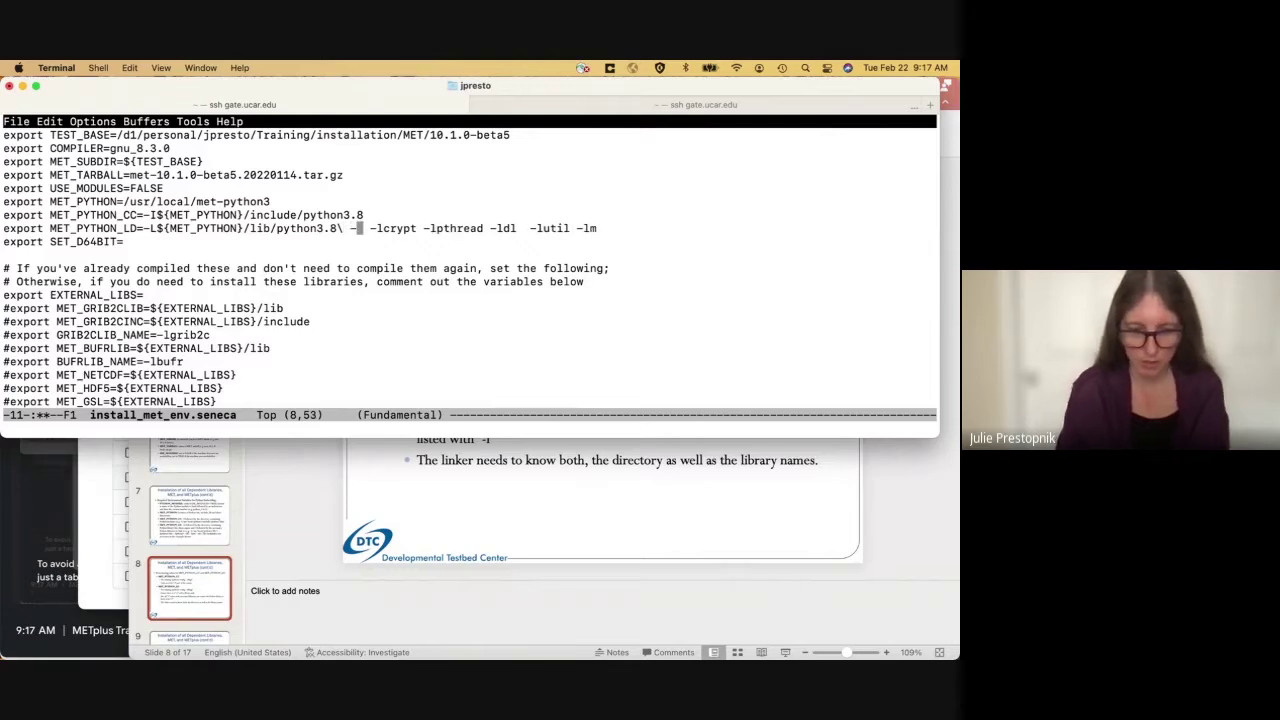
text(lpython)
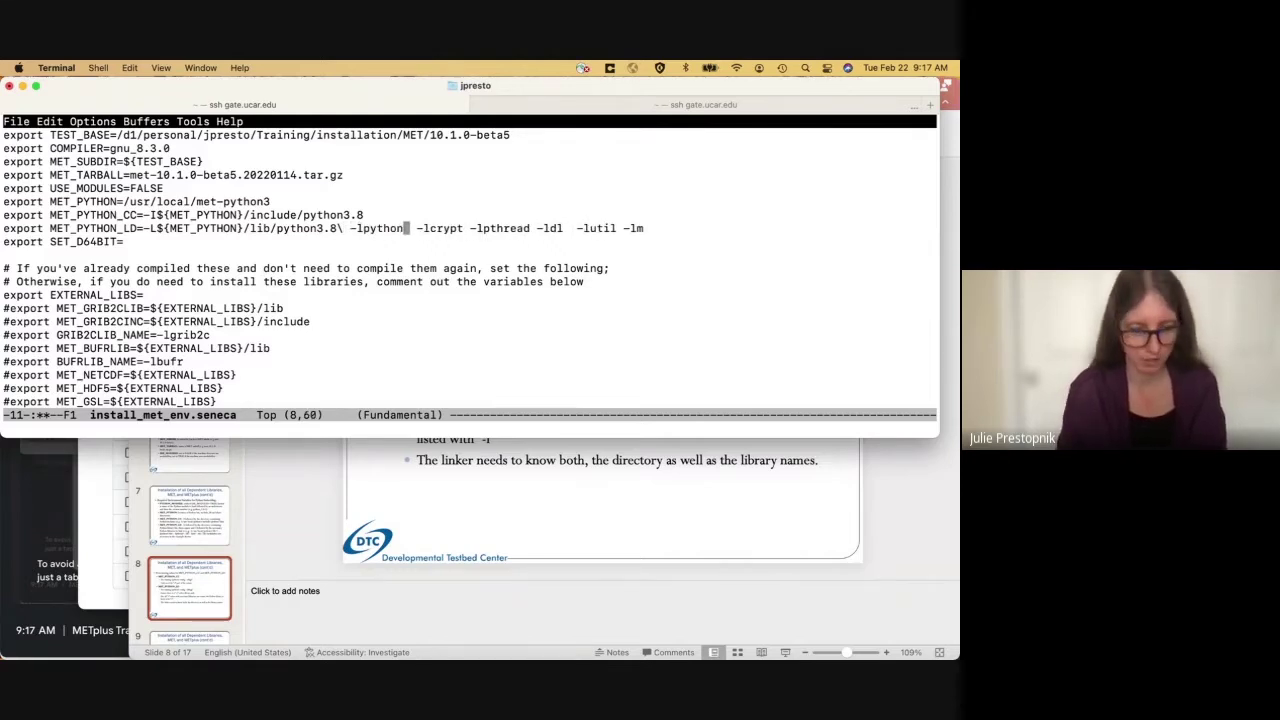
text(3.8)
key(Right)
key(Right)
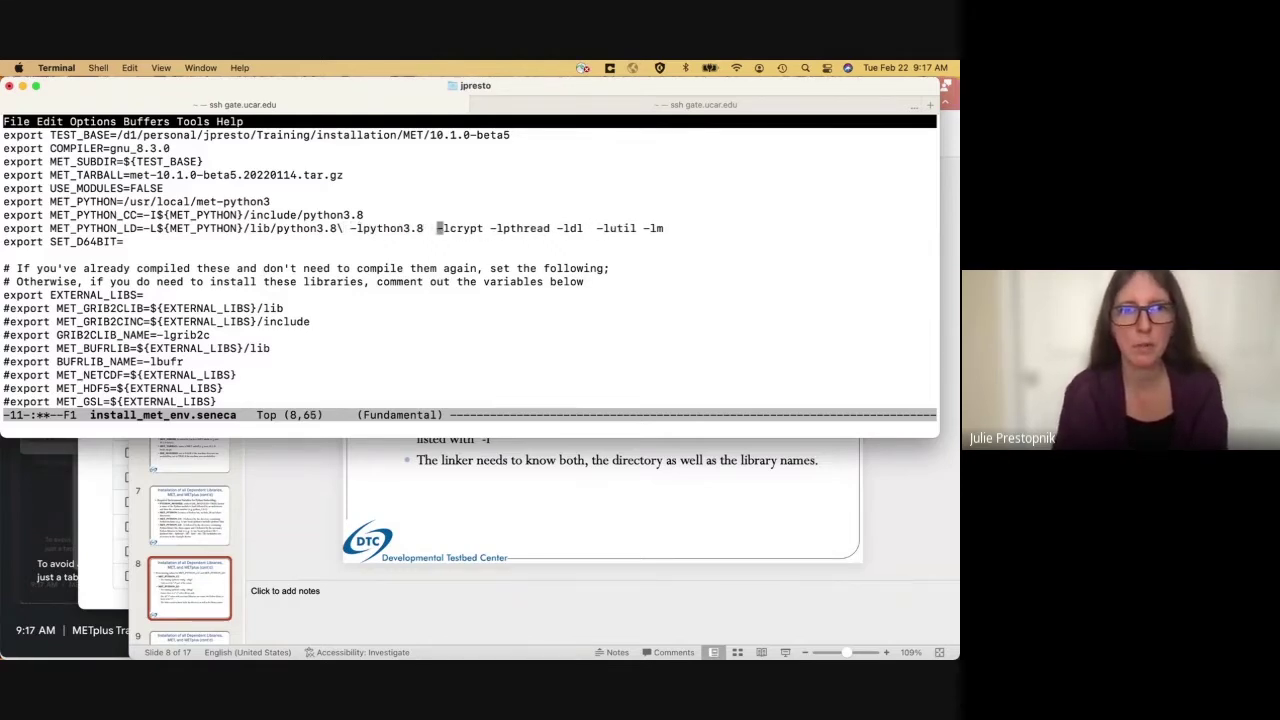
- Replace the spaces between -lpython3.8 and -lcrypt in MET_PYTHON_LD with a backslash
key(BackSpace)
key(BackSpace)
text(\)
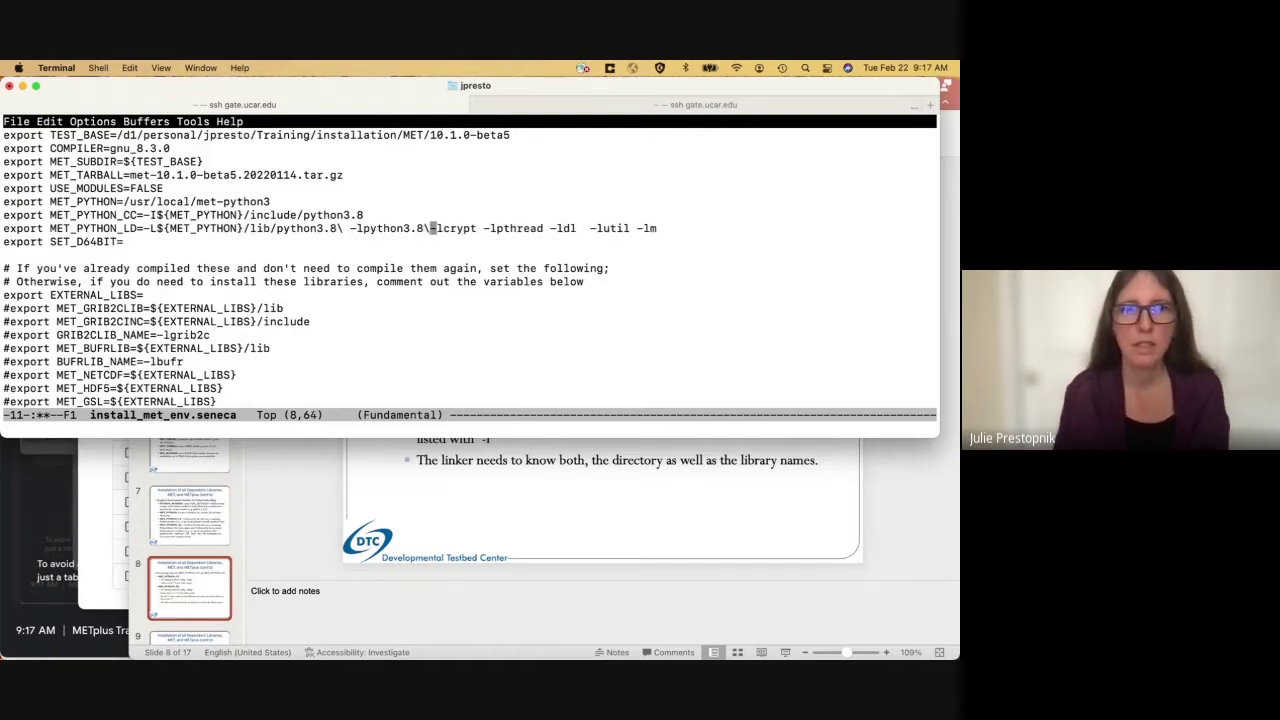
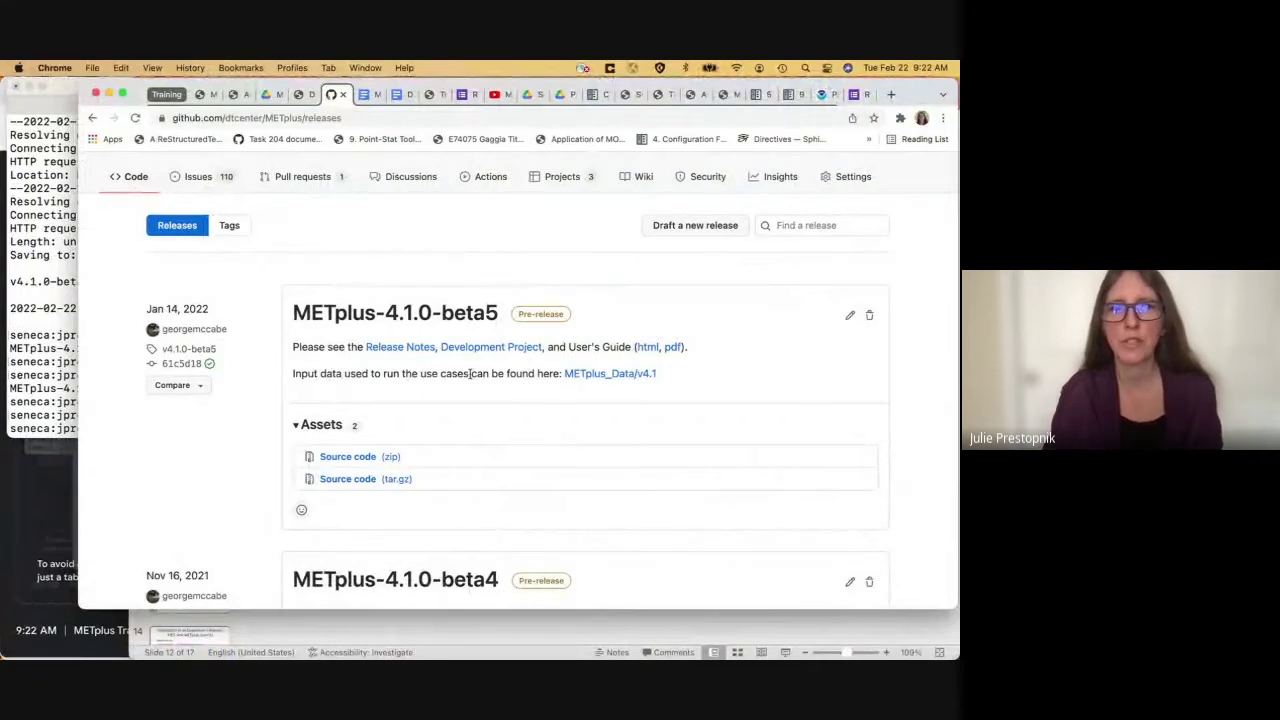
- Open the METplus_Data/v4.1 link of the METplus-4.1.0-beta5 release in a new tab and view the sample data index
right_click(605, 375)
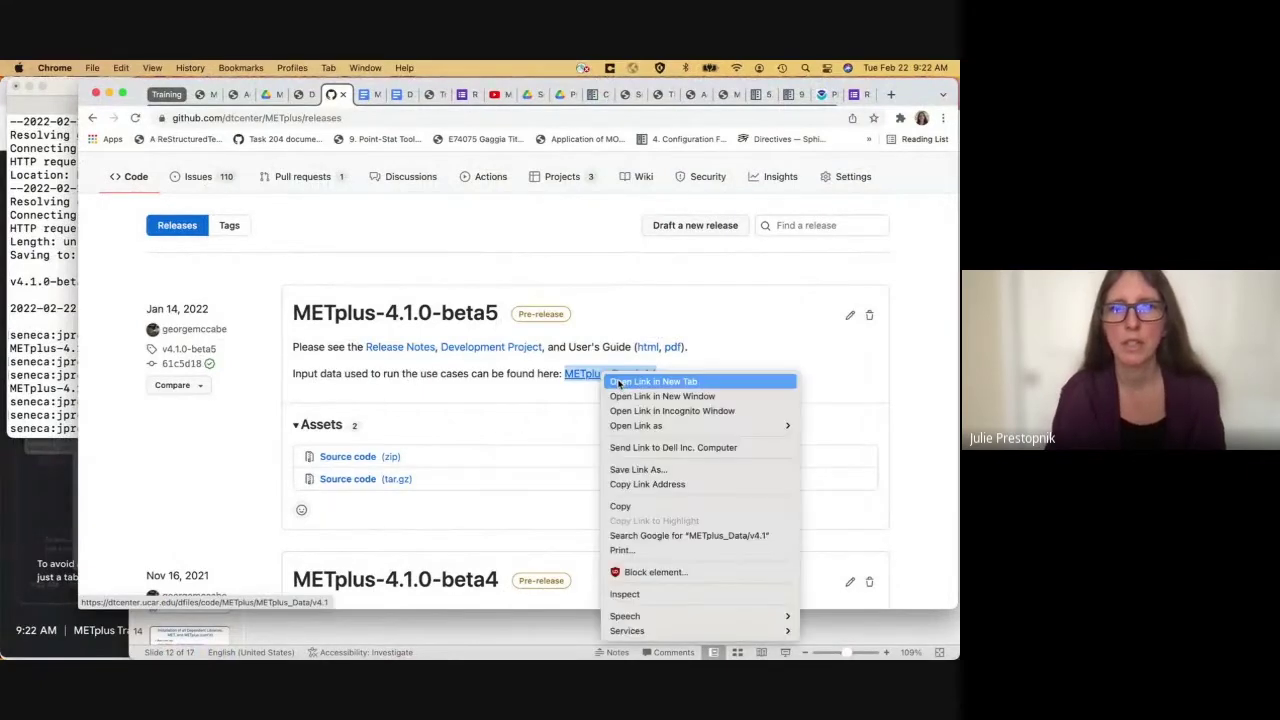
click(653, 381)
click(357, 94)
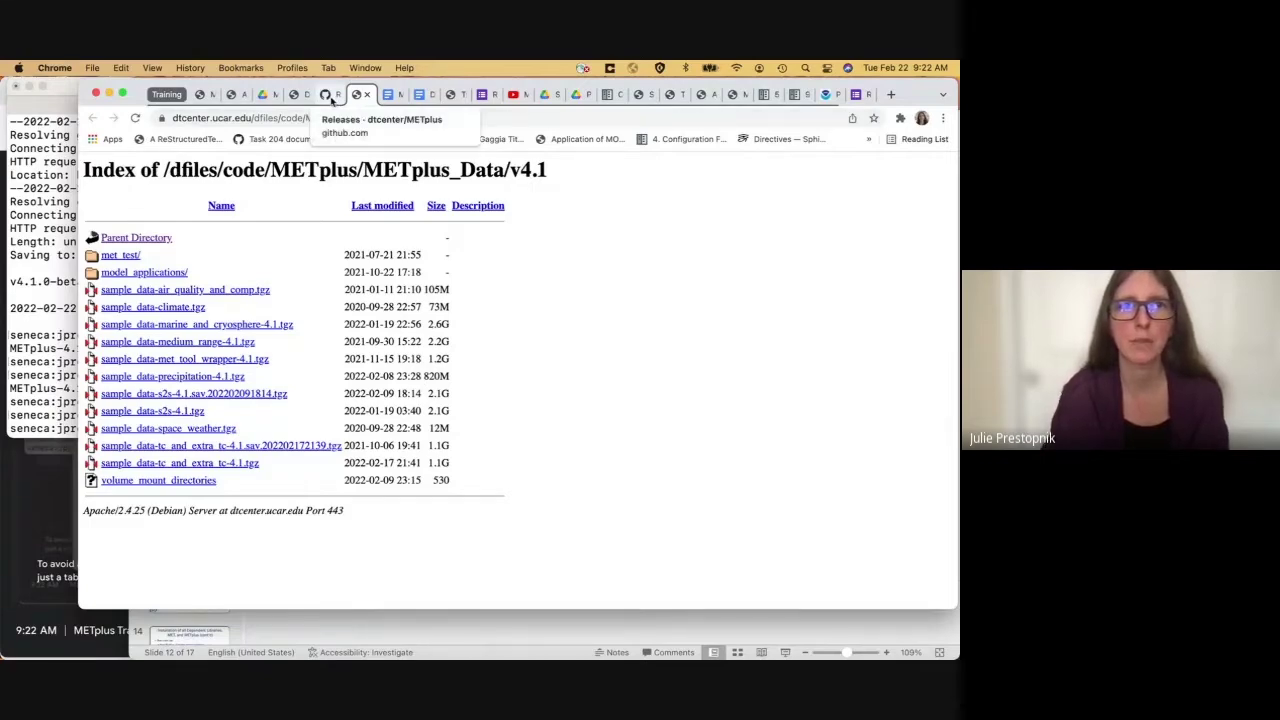
- Switch to PowerPoint and copy the wget, tar and rm commands for sample_data-space_weather.tgz from slide 12
click(293, 94)
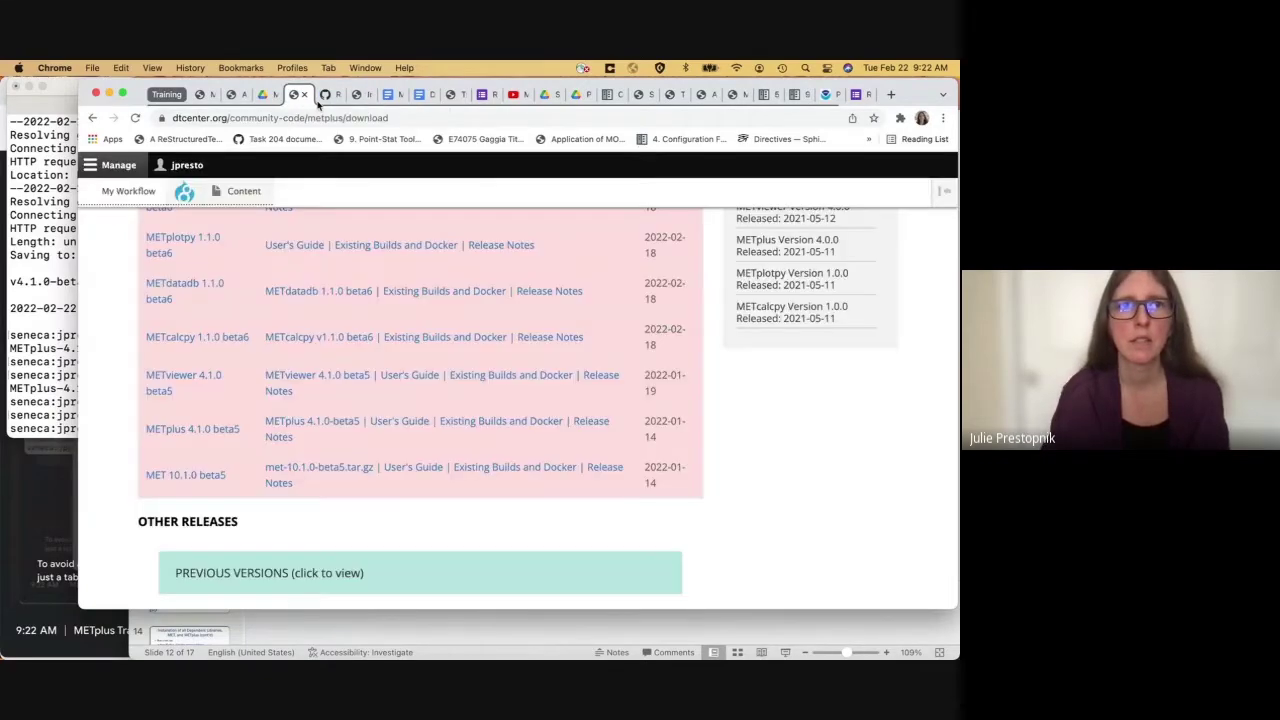
click(263, 94)
key(ctrl+Up)
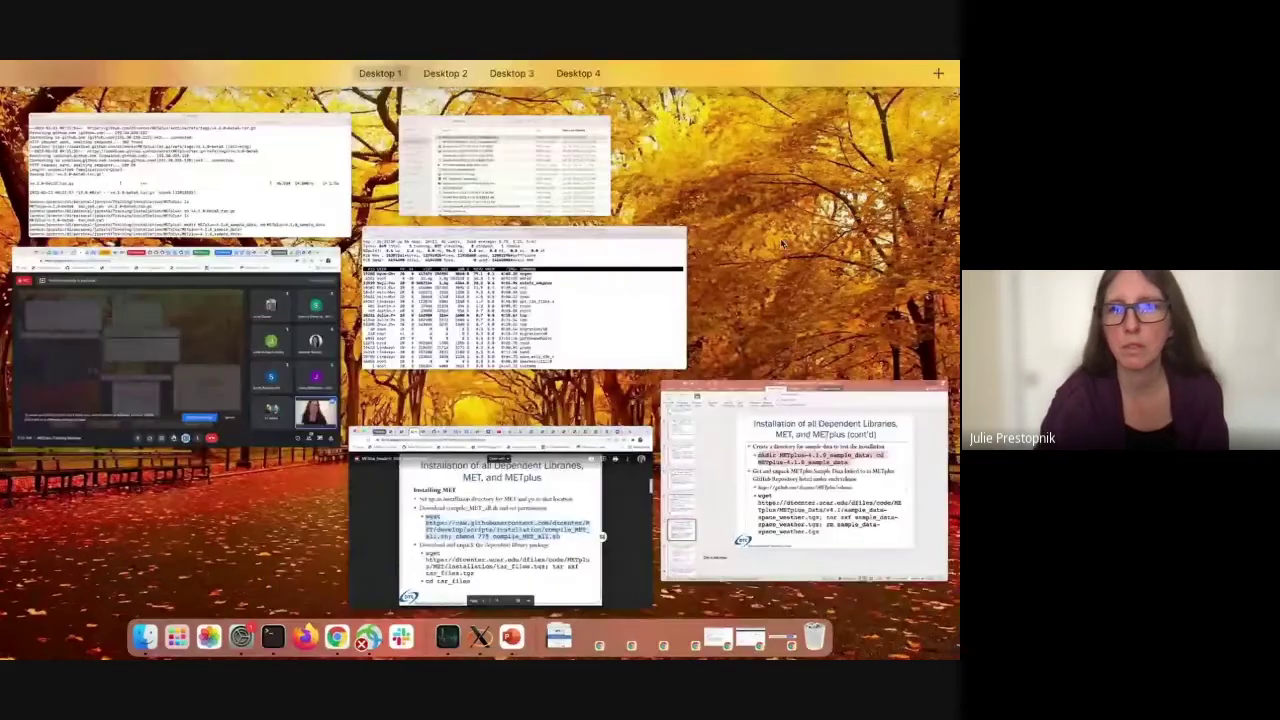
click(825, 527)
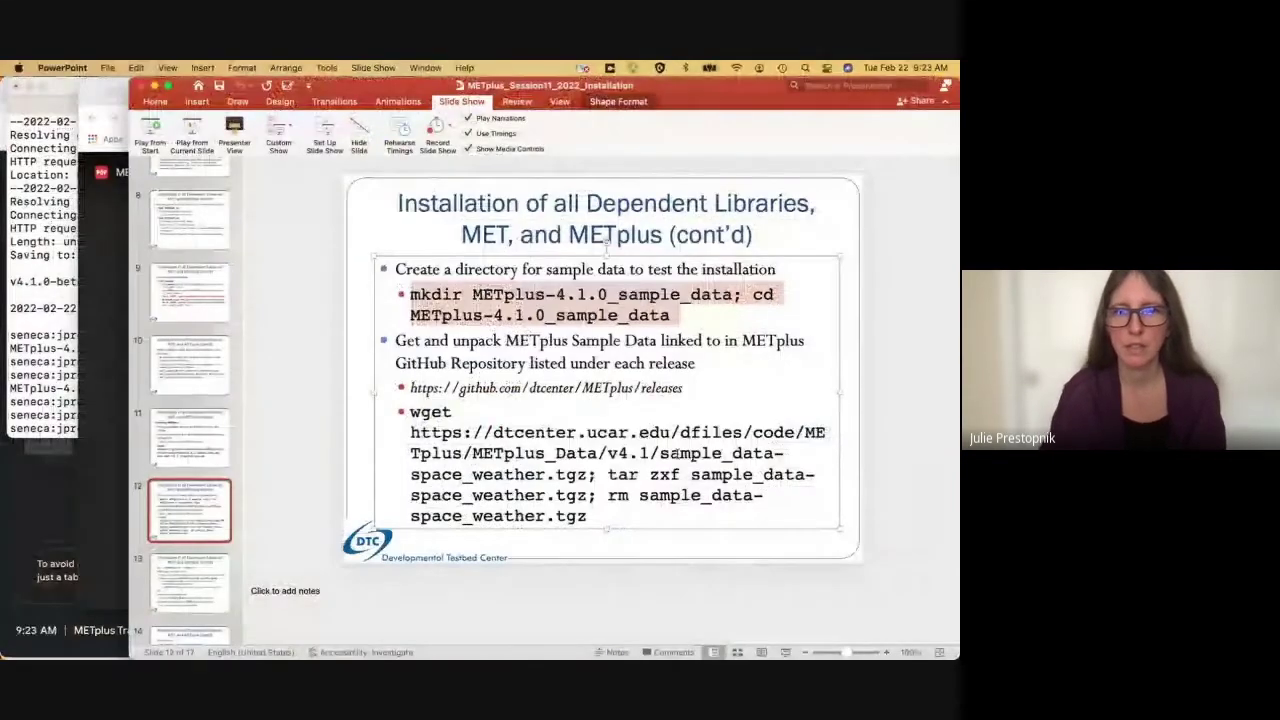
drag(412, 412, 598, 515)
key(super+c)
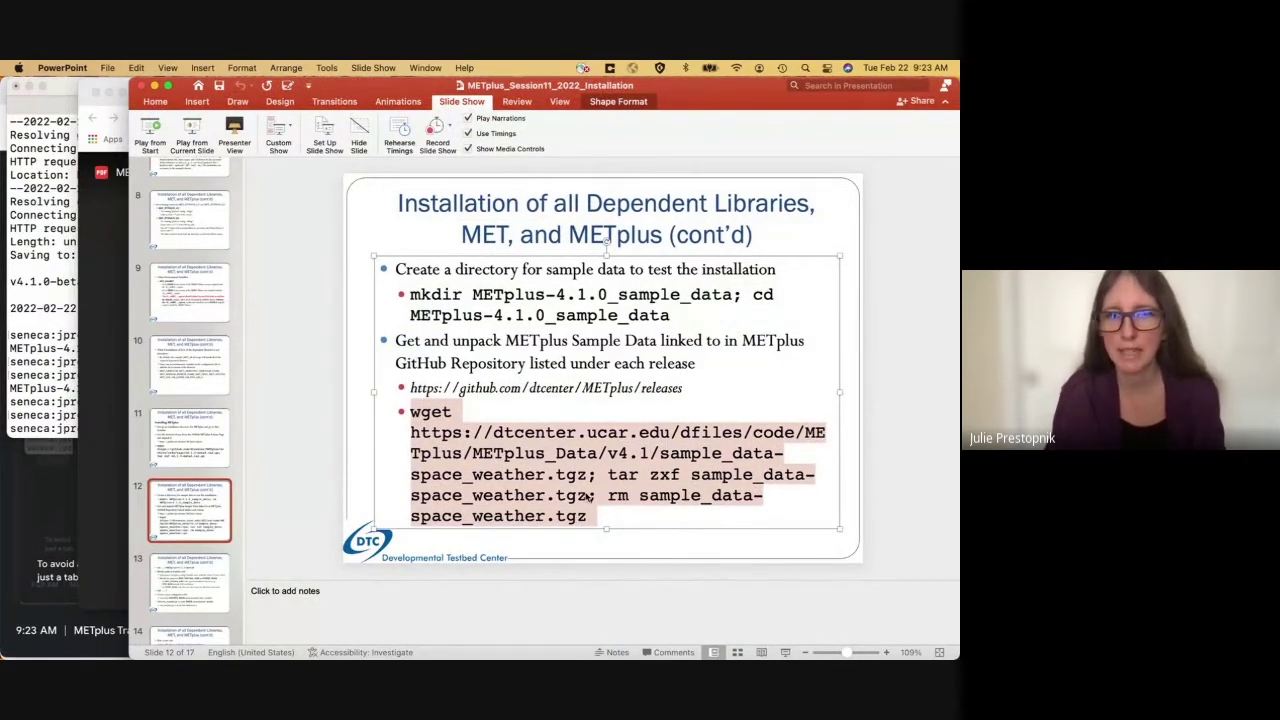
- In Terminal, run the copied commands to download and unpack sample_data-space_weather.tgz, and list the sample data directory
click(62, 413)
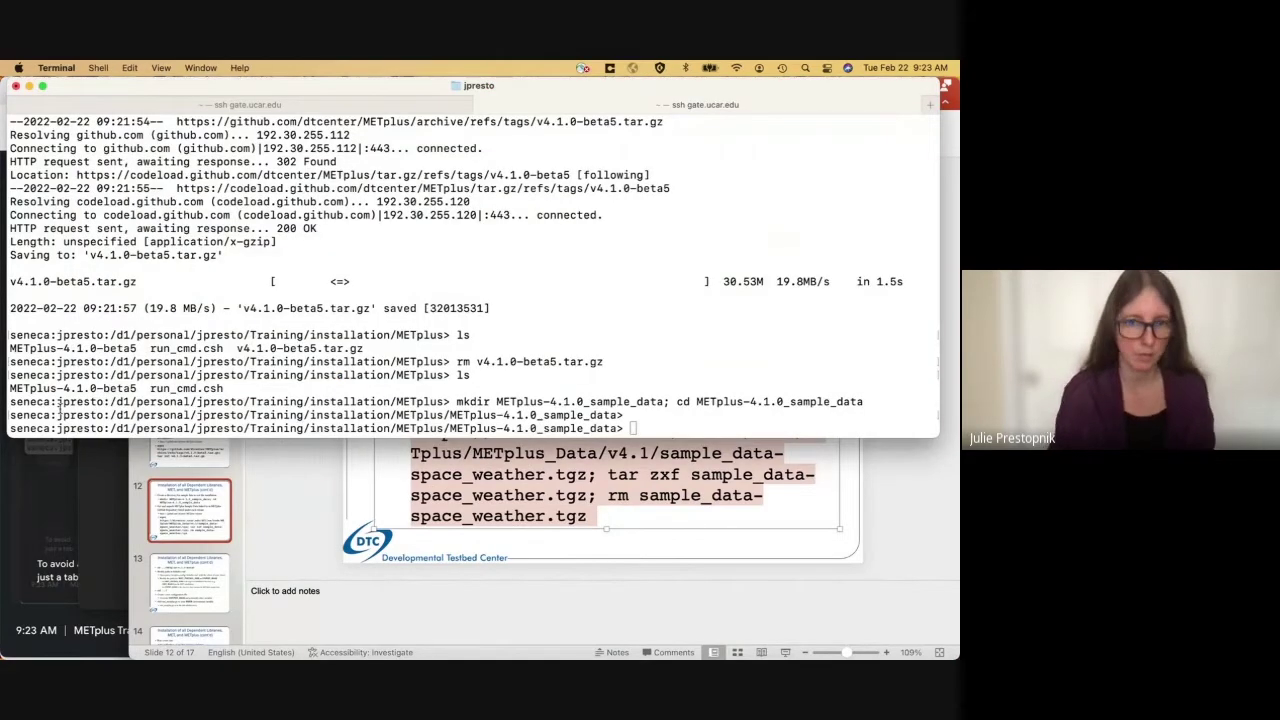
key(super+v)
key(Return)
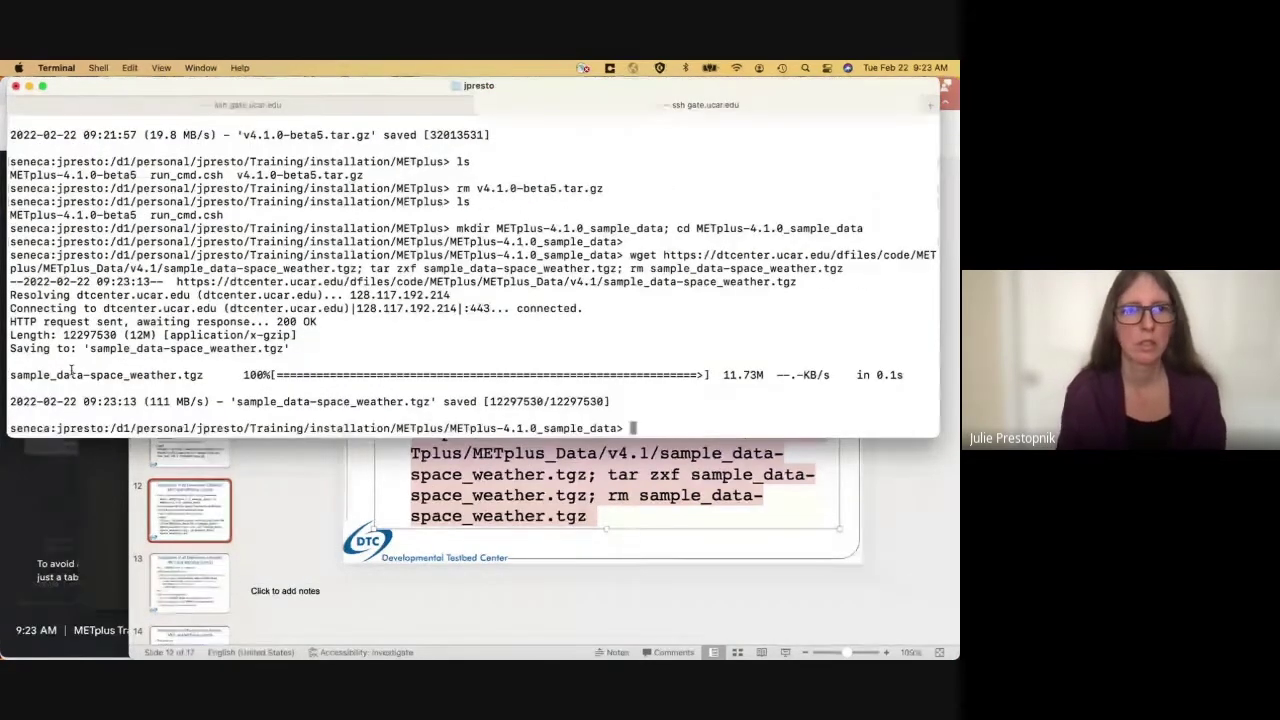
text(ls)
key(Return)
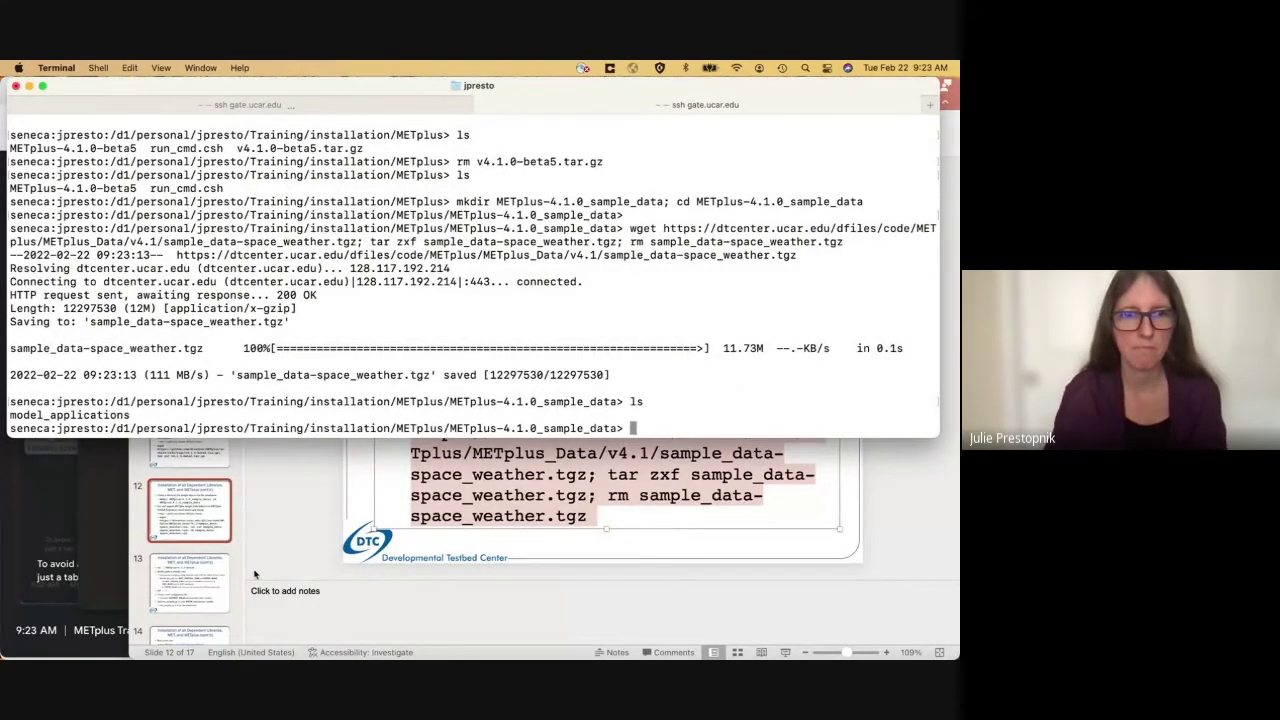
- Copy cd ../METplus-4.1.0-beta5 from slide 13 in PowerPoint and run it in Terminal
click(199, 577)
click(225, 588)
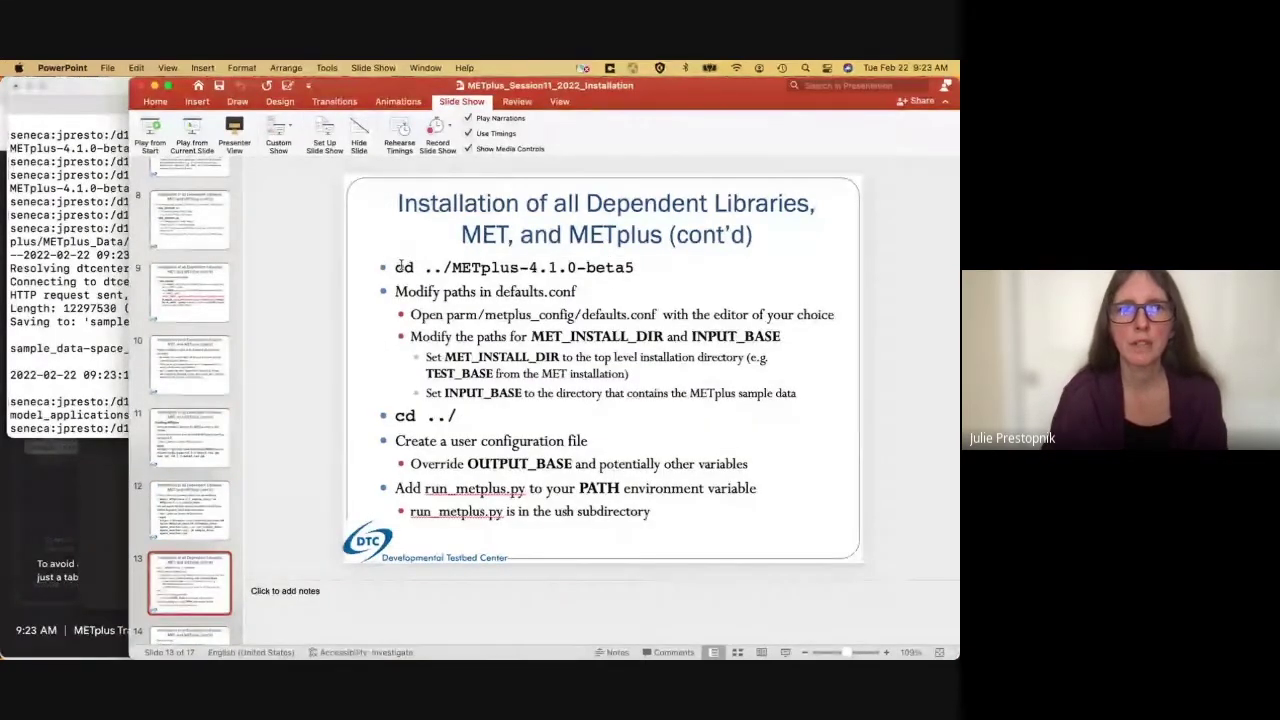
drag(392, 266, 558, 266)
key(super+c)
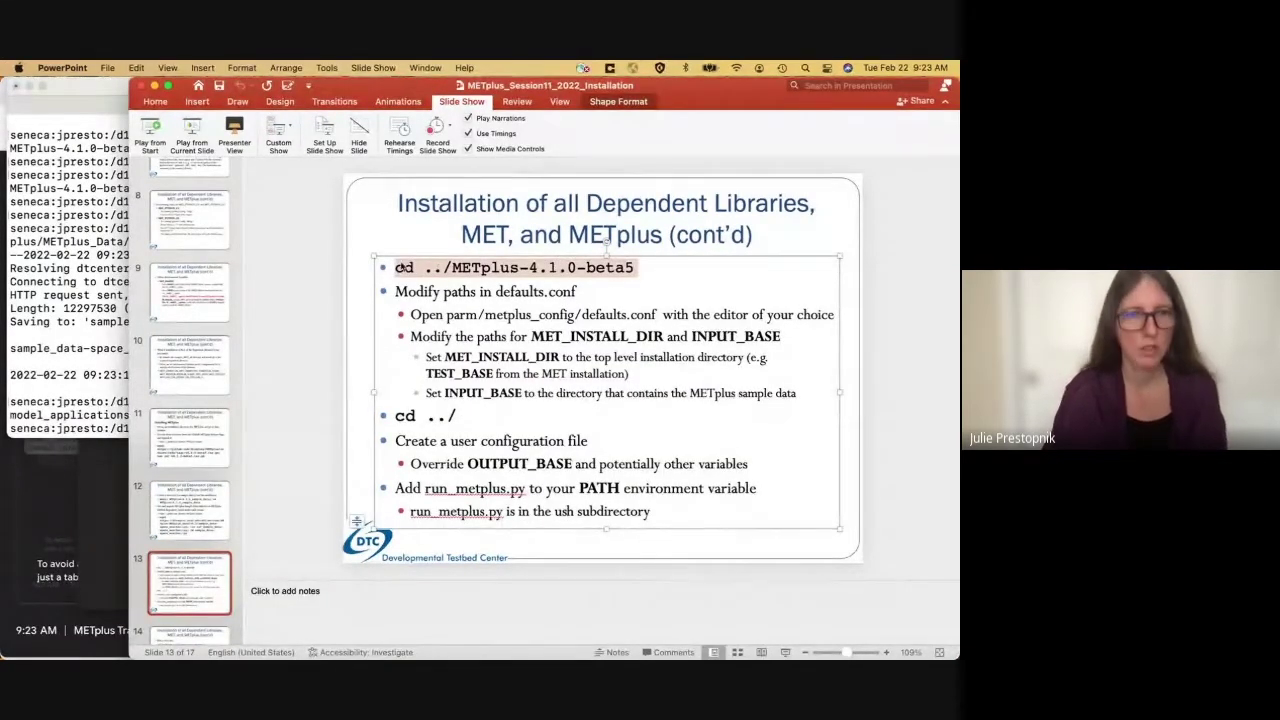
click(106, 265)
key(super+v)
key(Return)
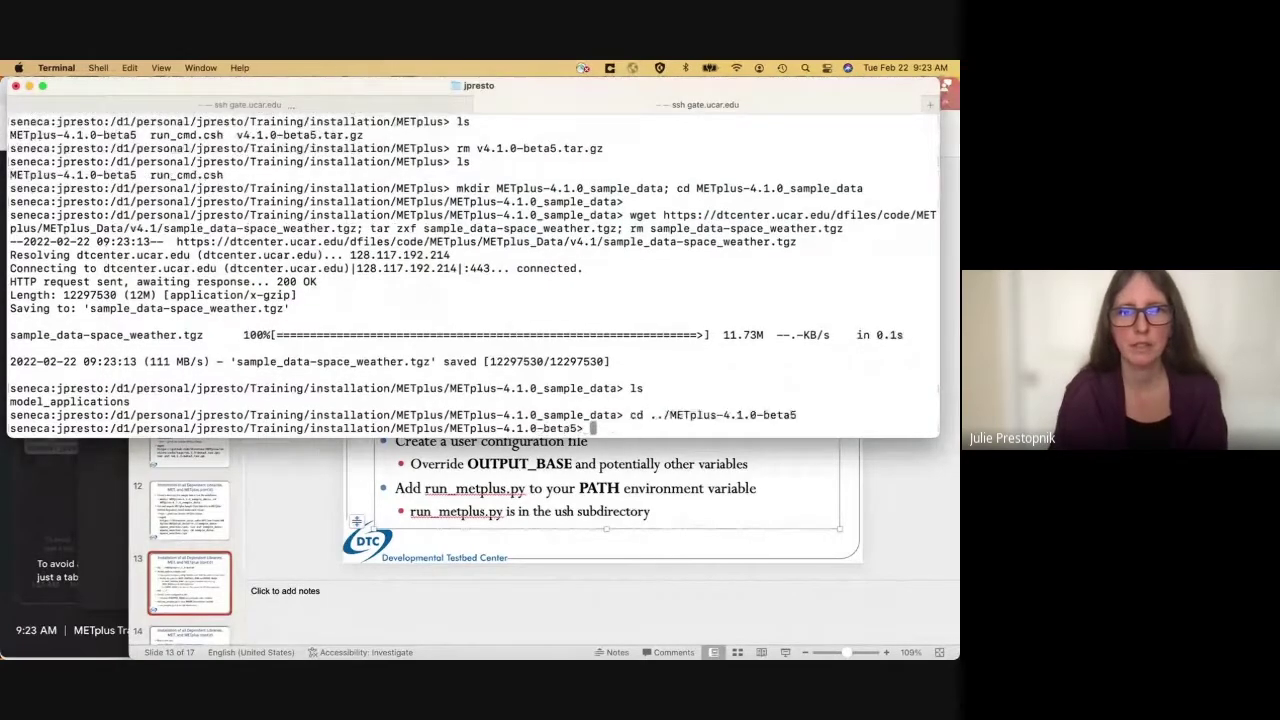
key(Return)
- Highlight MET_INSTALL_DIR on slide 13 in PowerPoint and list the installation/MET/10.1.0-beta5/ directory in Terminal
click(348, 560)
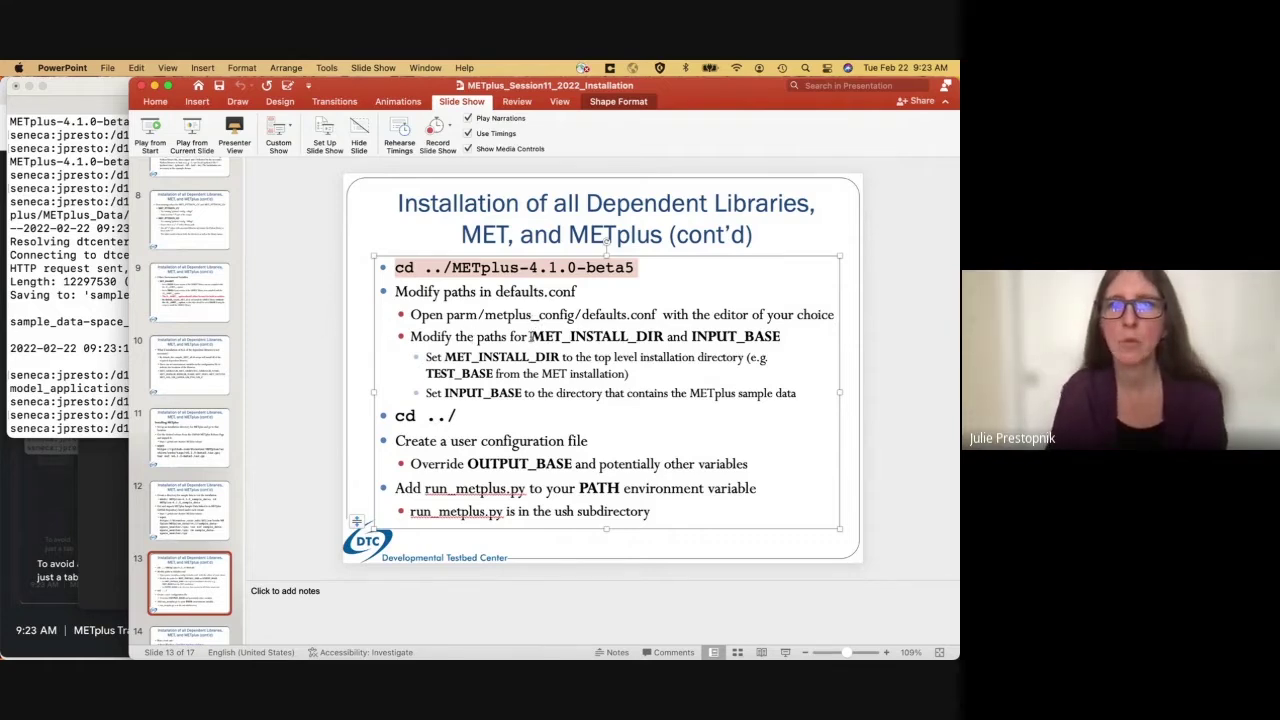
drag(530, 337, 663, 337)
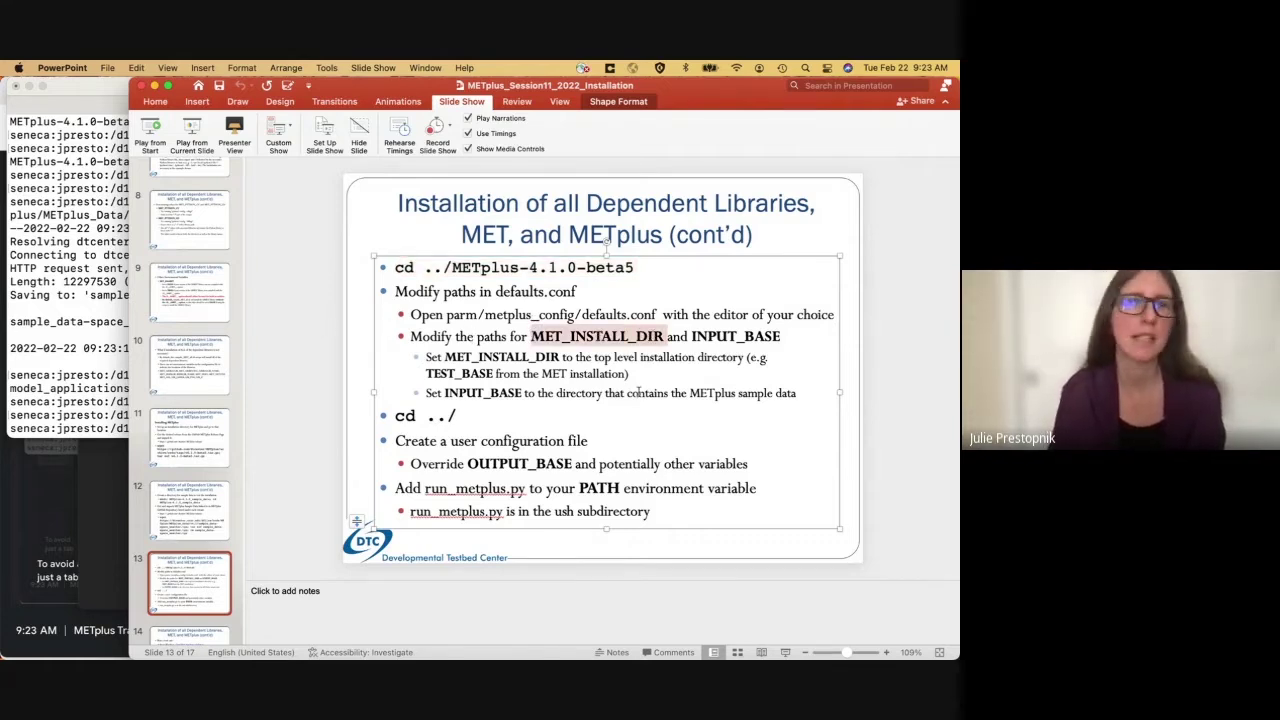
click(29, 358)
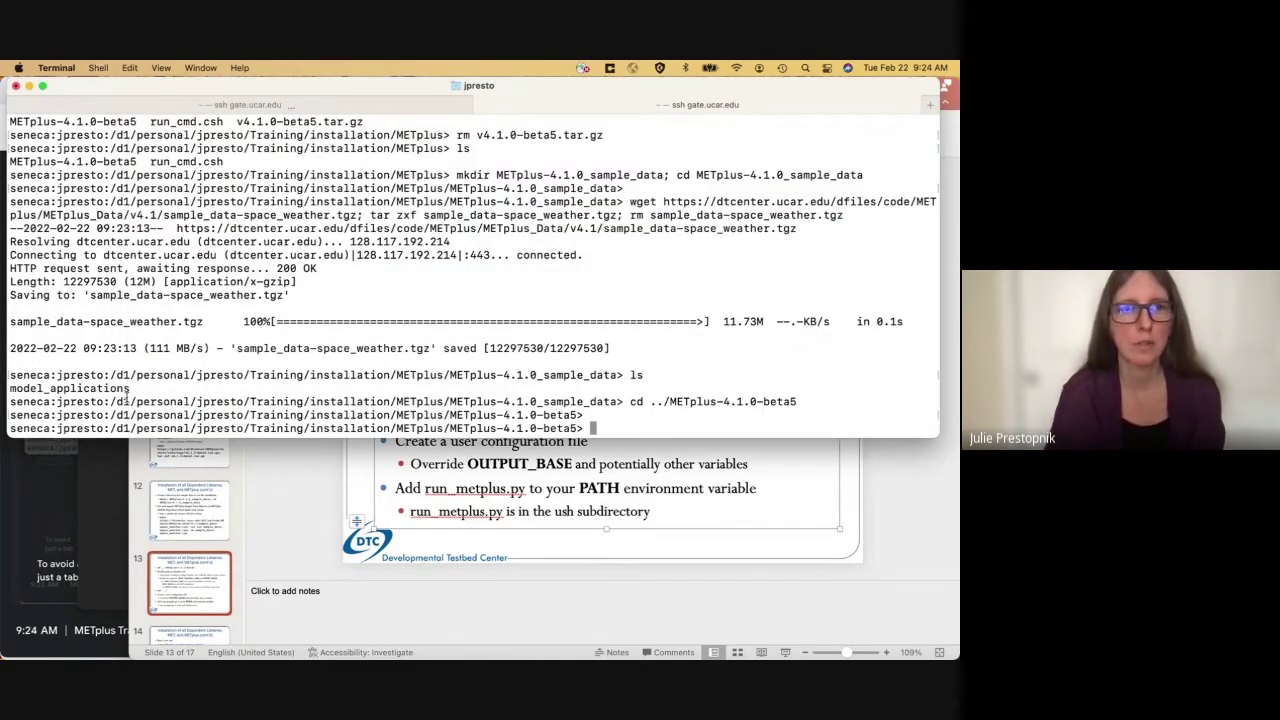
drag(110, 429, 443, 430)
key(super+c)
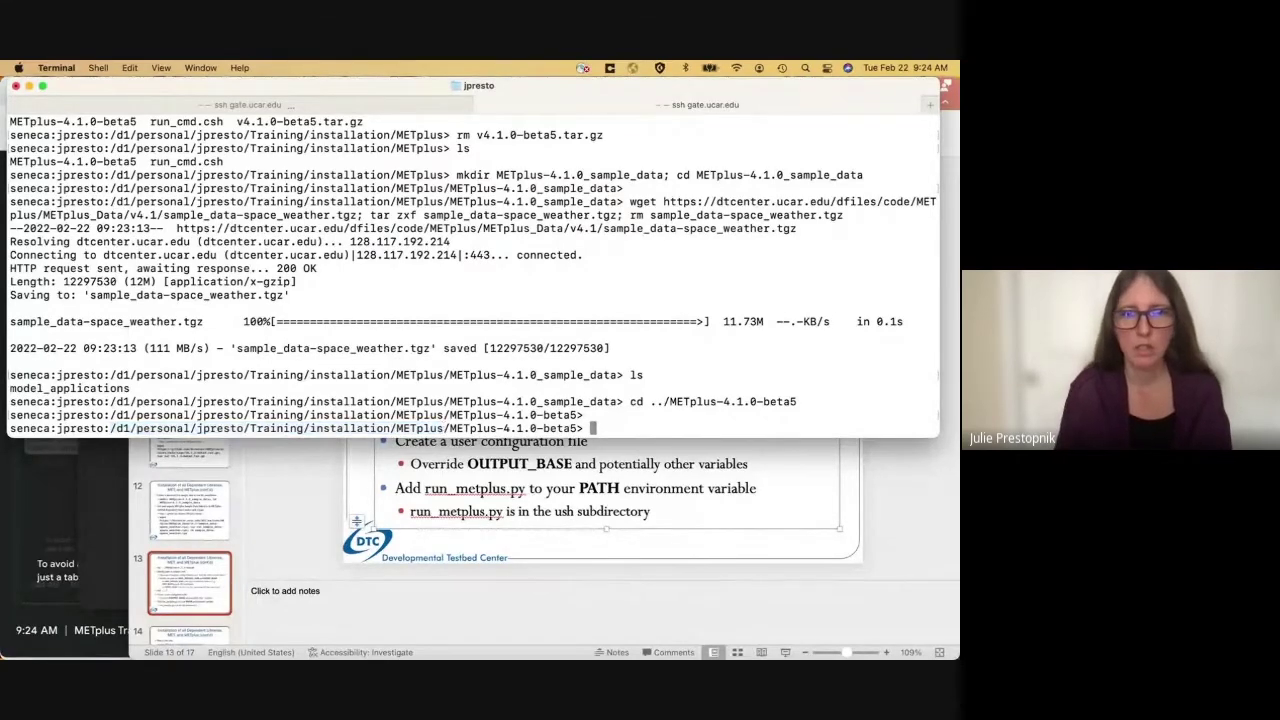
text(ls)
key(super+v)
key(BackSpace)
key(BackSpace)
key(BackSpace)
key(BackSpace)
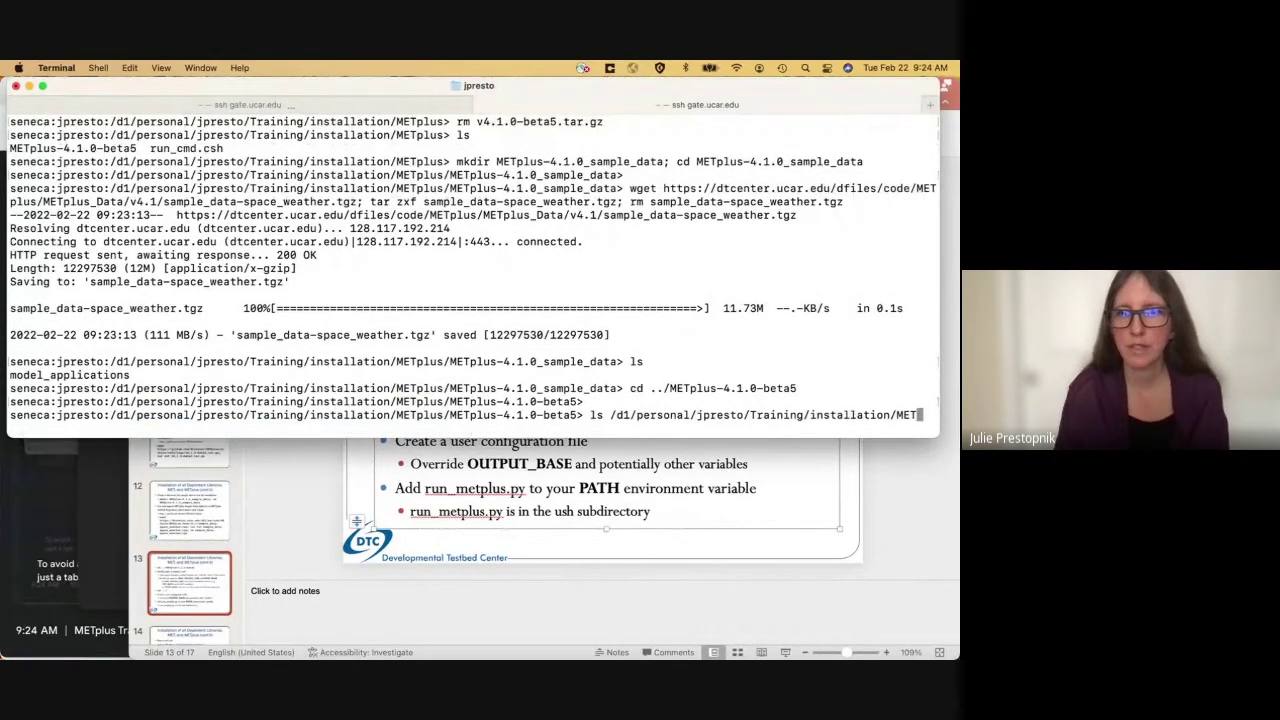
text(/10.1.0-beta5/)
key(Return)
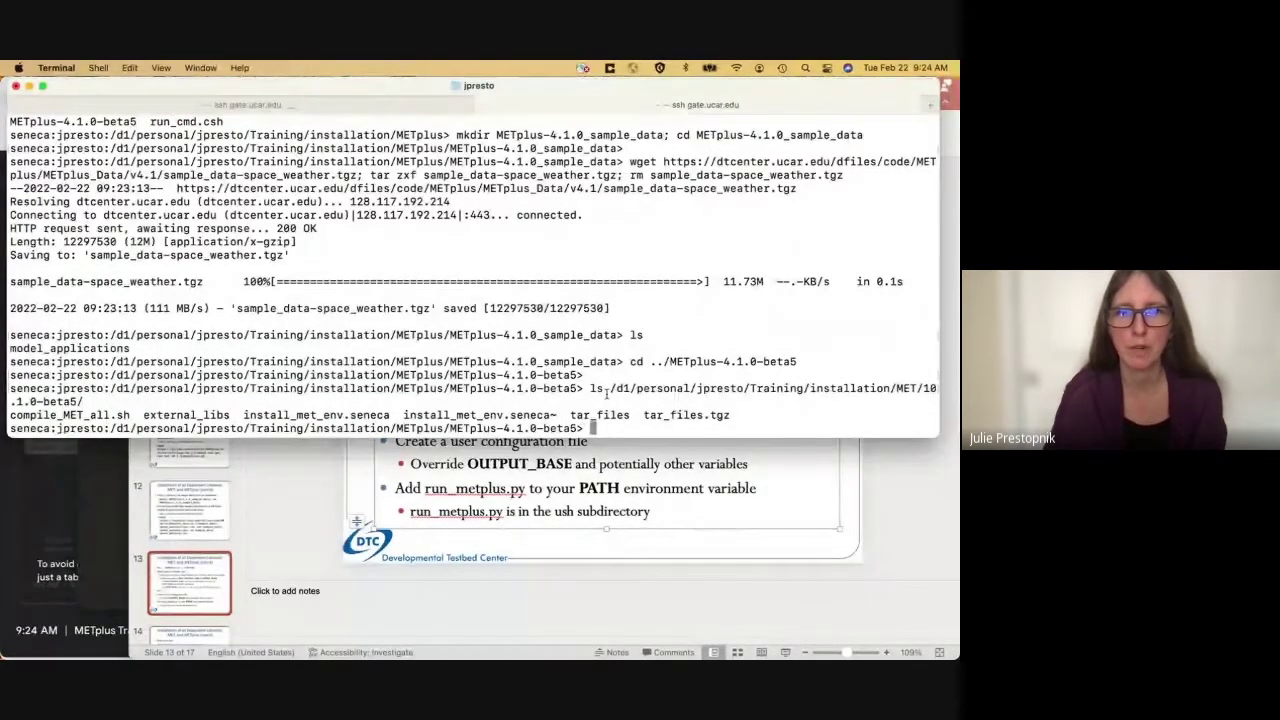
- Copy the full installation/MET/10.1.0-beta5/ path from the ls command and check the defaults.conf instructions on slide 13 in PowerPoint
drag(608, 390, 88, 401)
key(super+c)
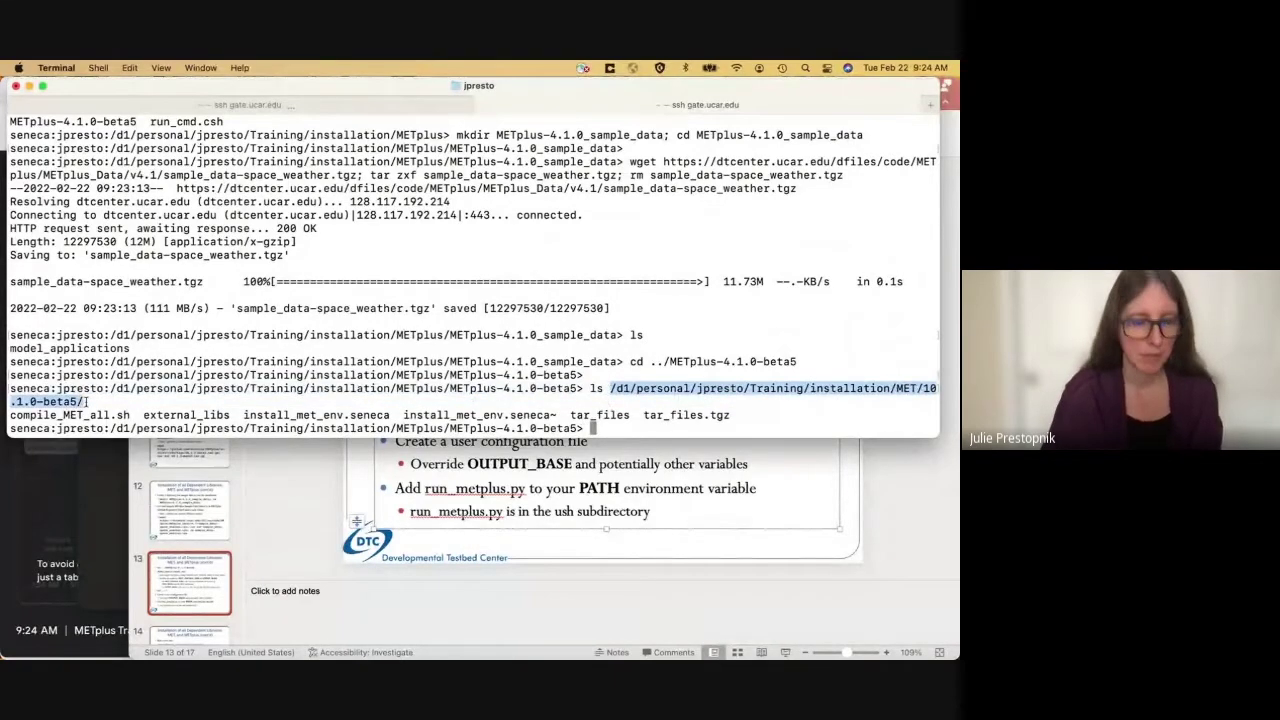
click(152, 393)
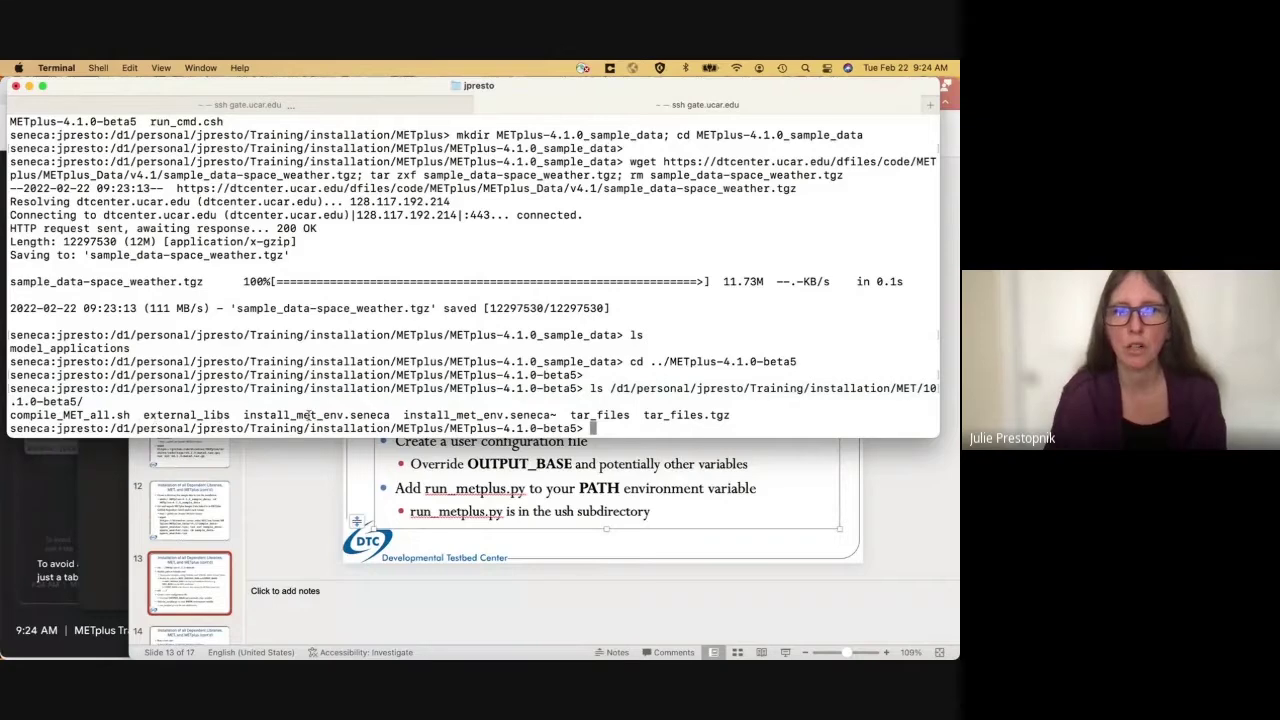
click(384, 488)
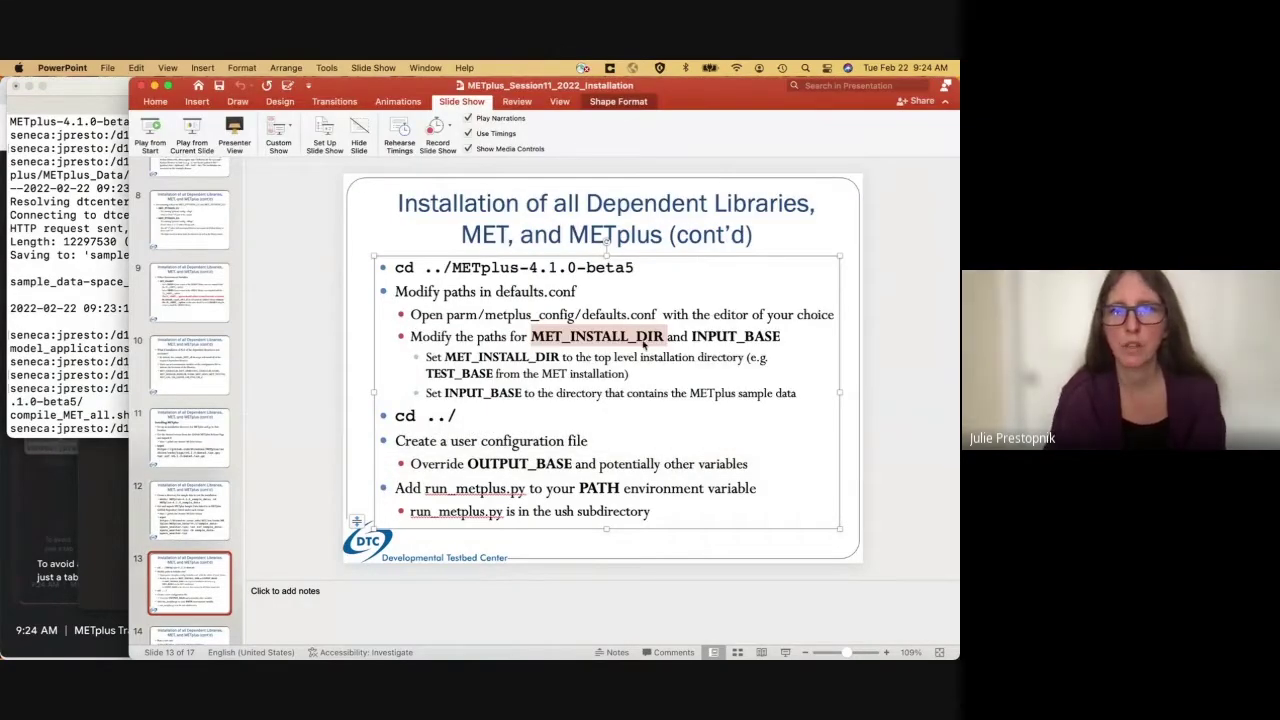
- Return to Terminal and open parm/metplus_config/defaults.conf in emacs
click(79, 346)
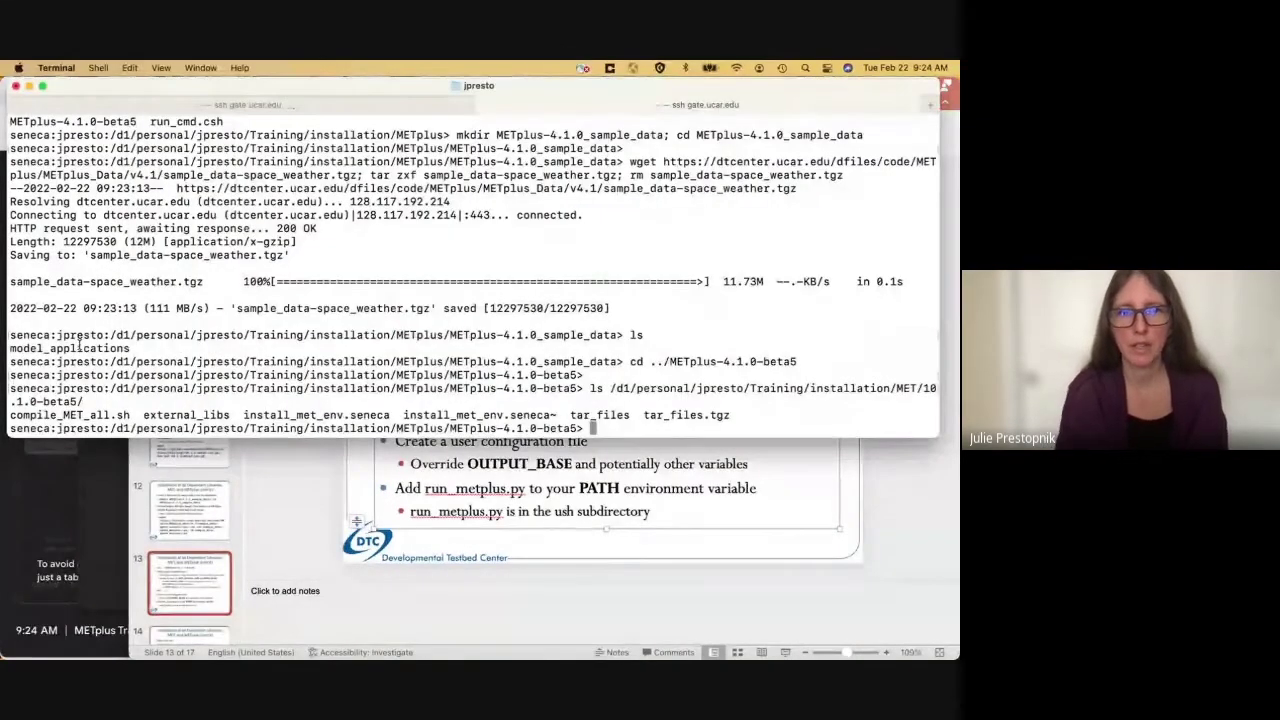
text(emacs parm/)
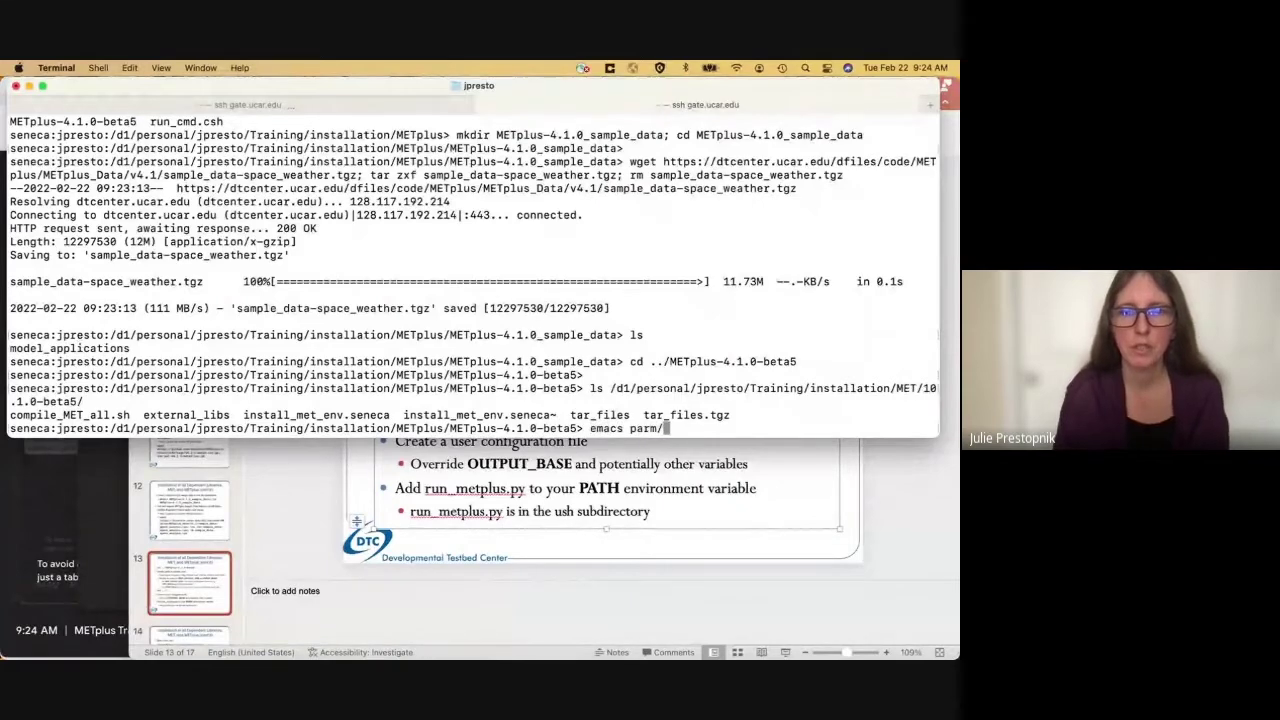
key(Tab)
key(Tab)
text(met)
key(Tab)
key(Tab)
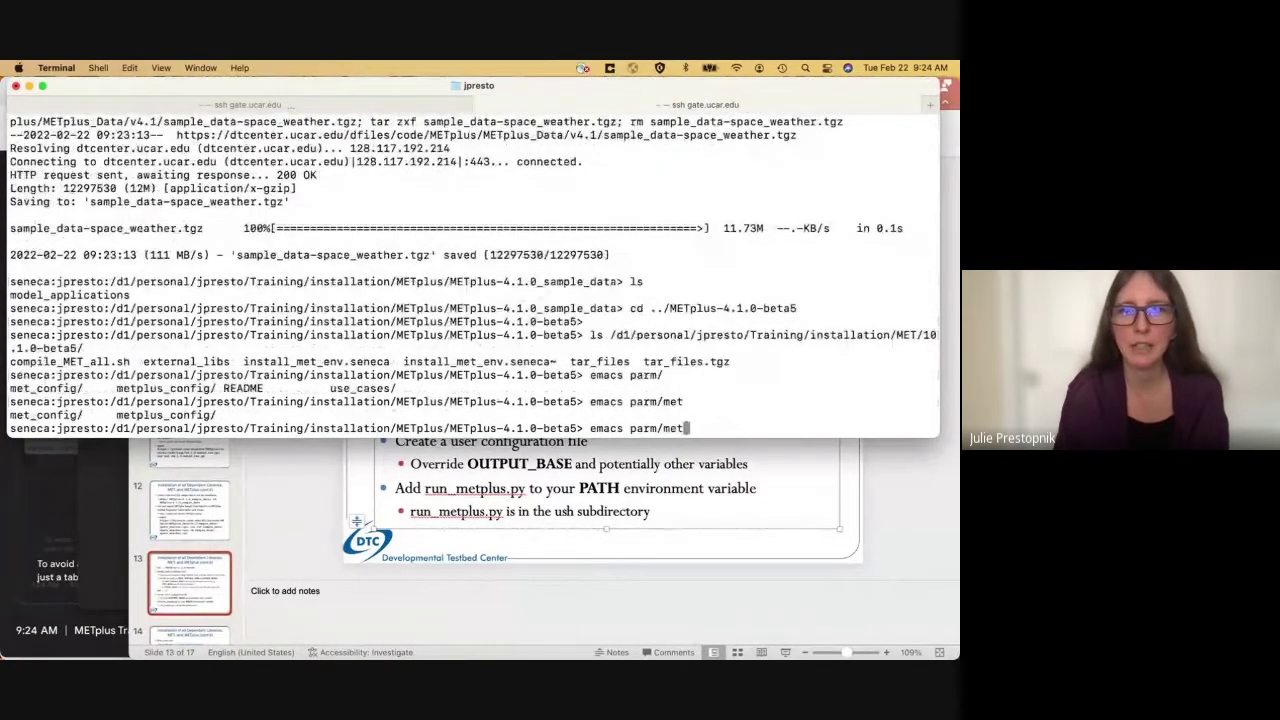
text(plus)
key(Tab)
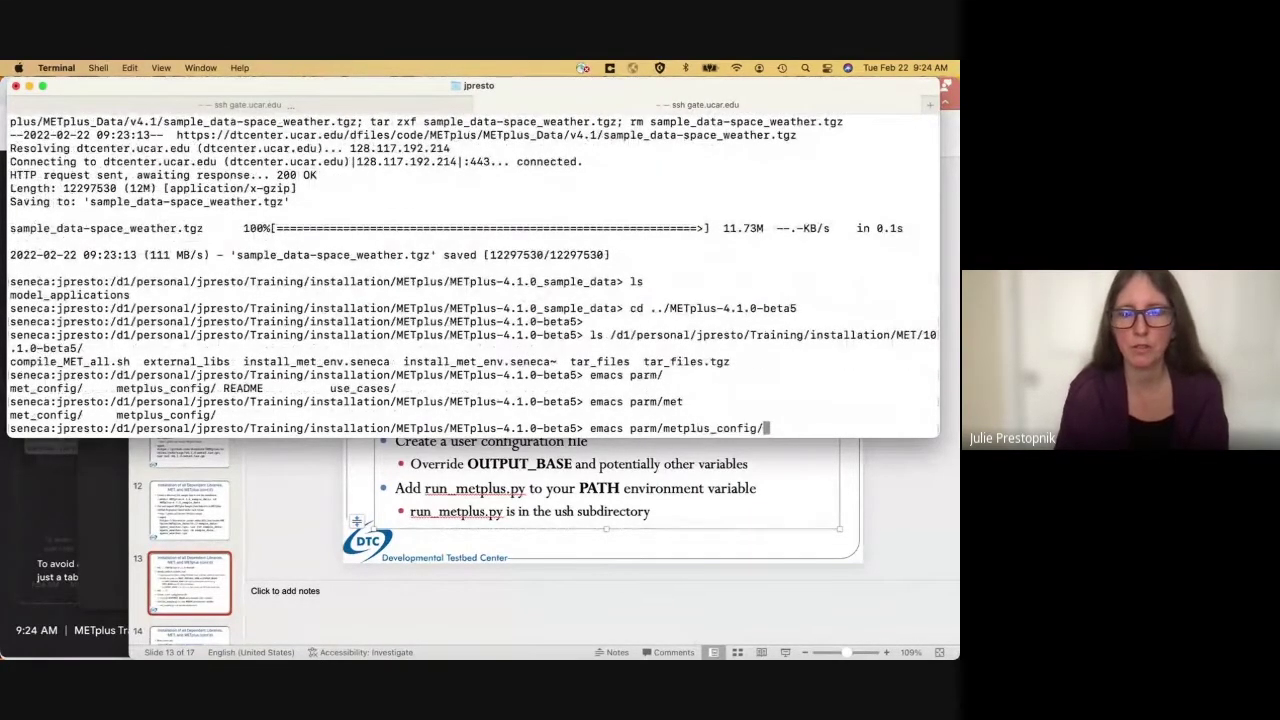
key(Tab)
key(Tab)
text(defa)
key(Tab)
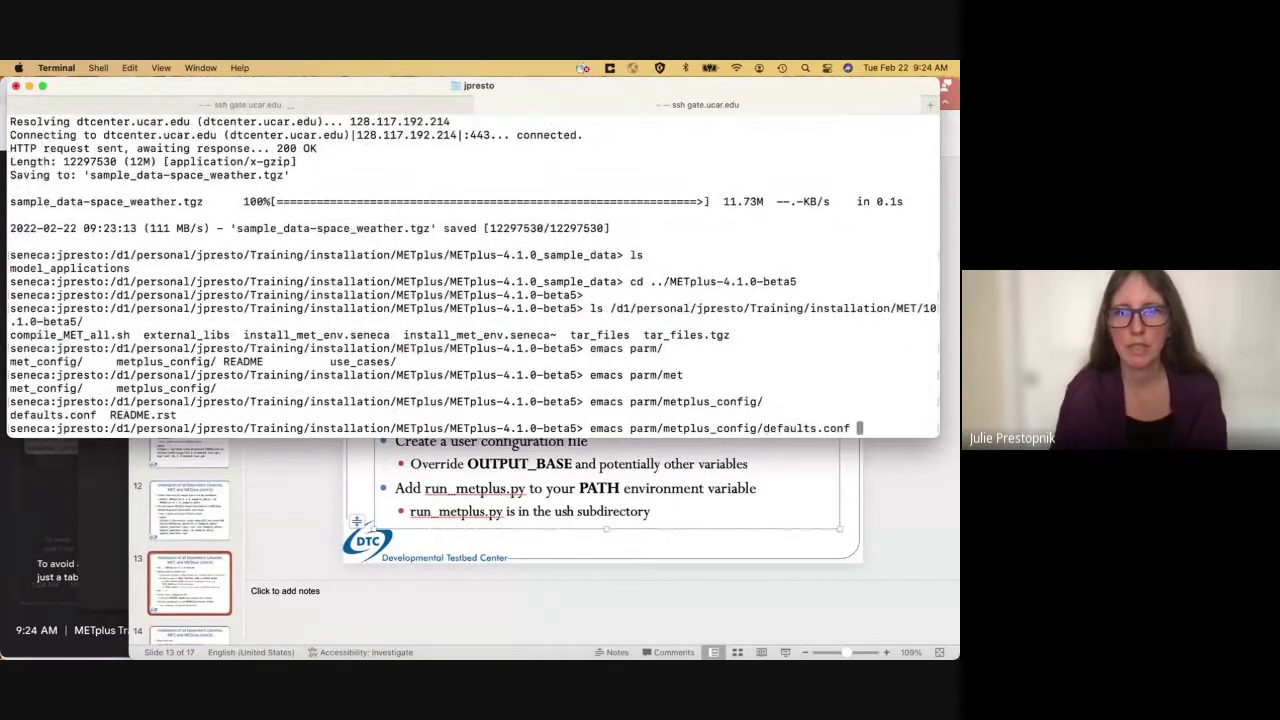
key(Return)
- Set MET_INSTALL_DIR in defaults.conf to the copied full installation/MET/10.1.0-beta5 path, without the trailing slash
key(Down)
key(Down)
key(Down)
key(Down)
key(Down)
key(Down)
key(Down)
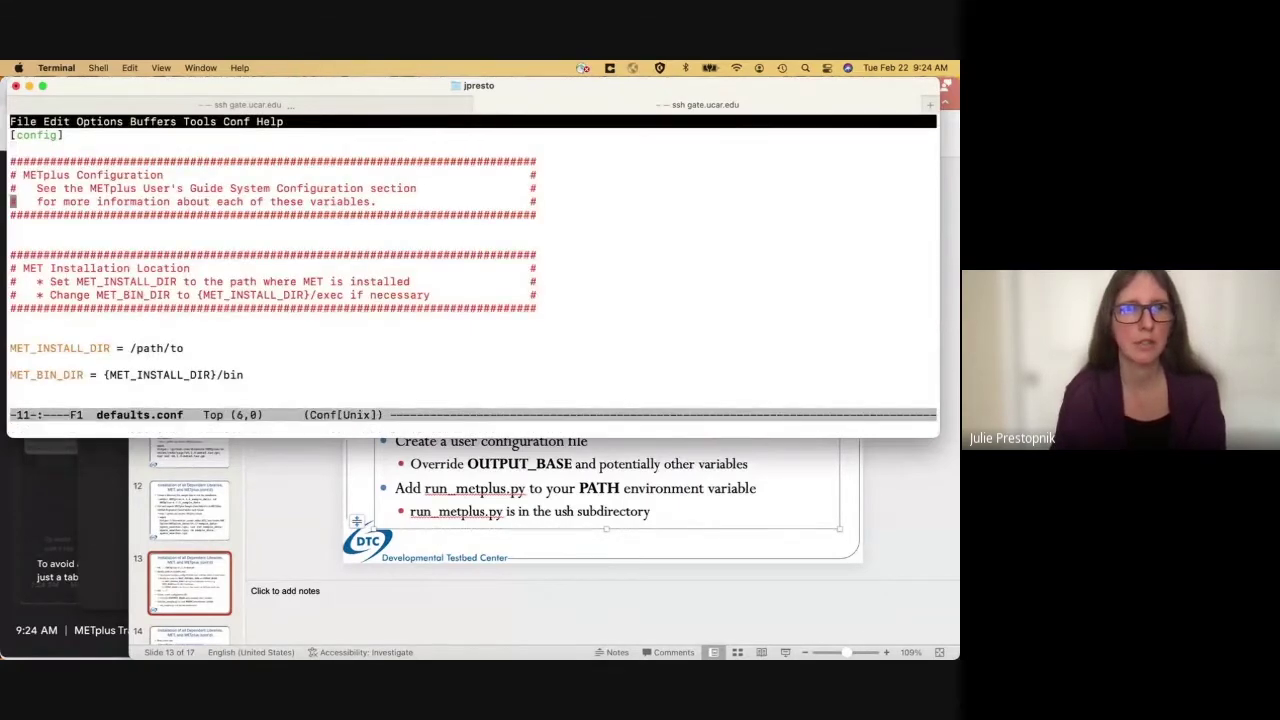
key(Down)
key(Down)
key(Down)
key(Down)
key(Down)
key(Down)
key(Down)
key(Down)
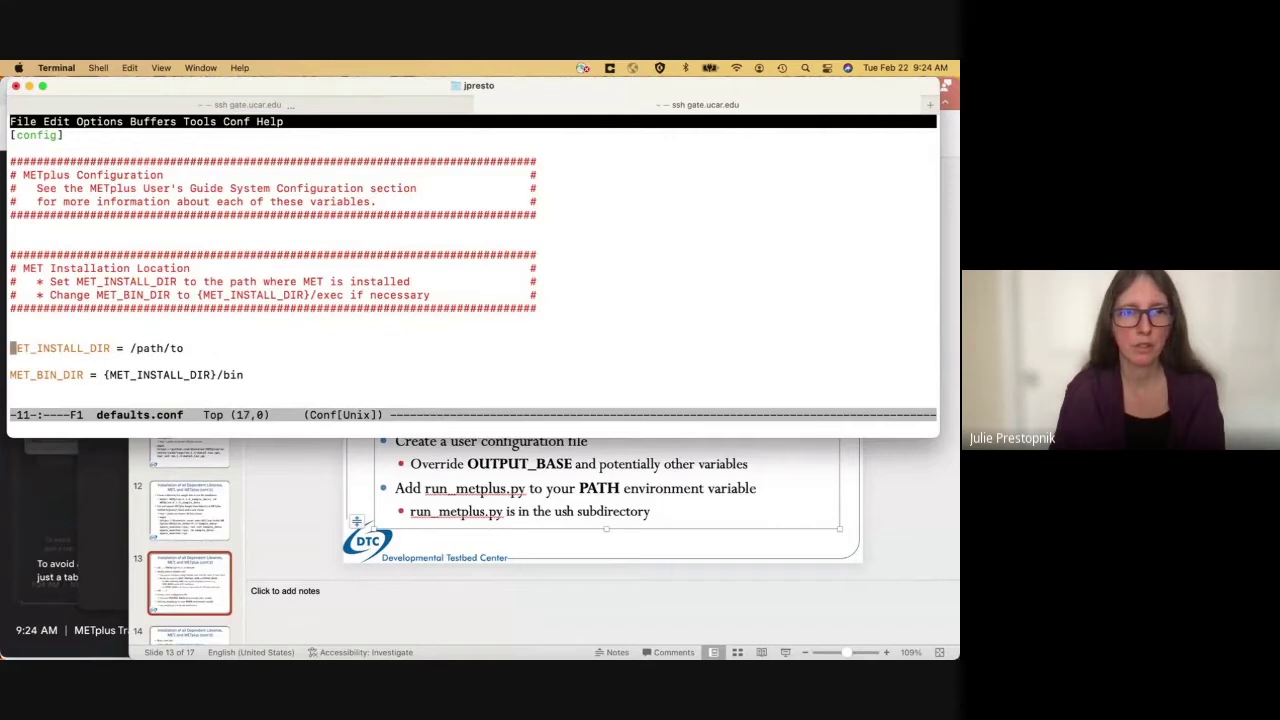
key(Down)
key(Down)
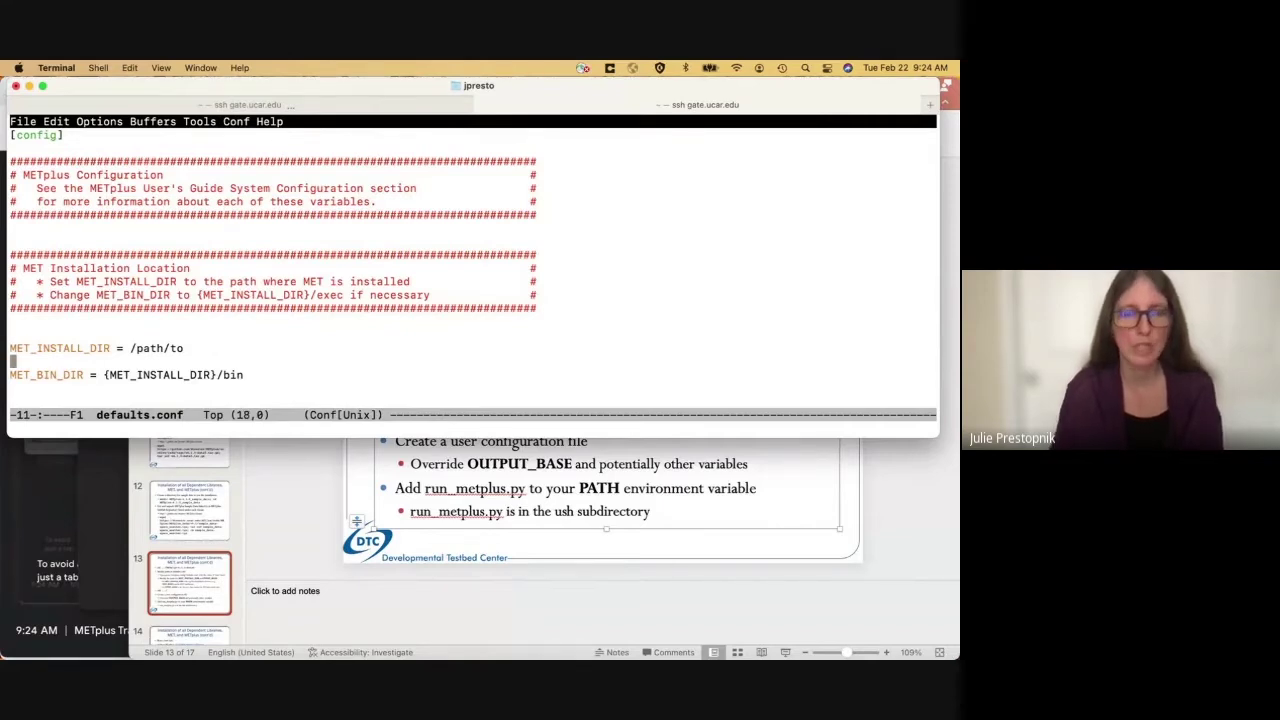
key(Left)
key(BackSpace)
key(BackSpace)
key(BackSpace)
key(BackSpace)
key(BackSpace)
key(BackSpace)
key(BackSpace)
key(BackSpace)
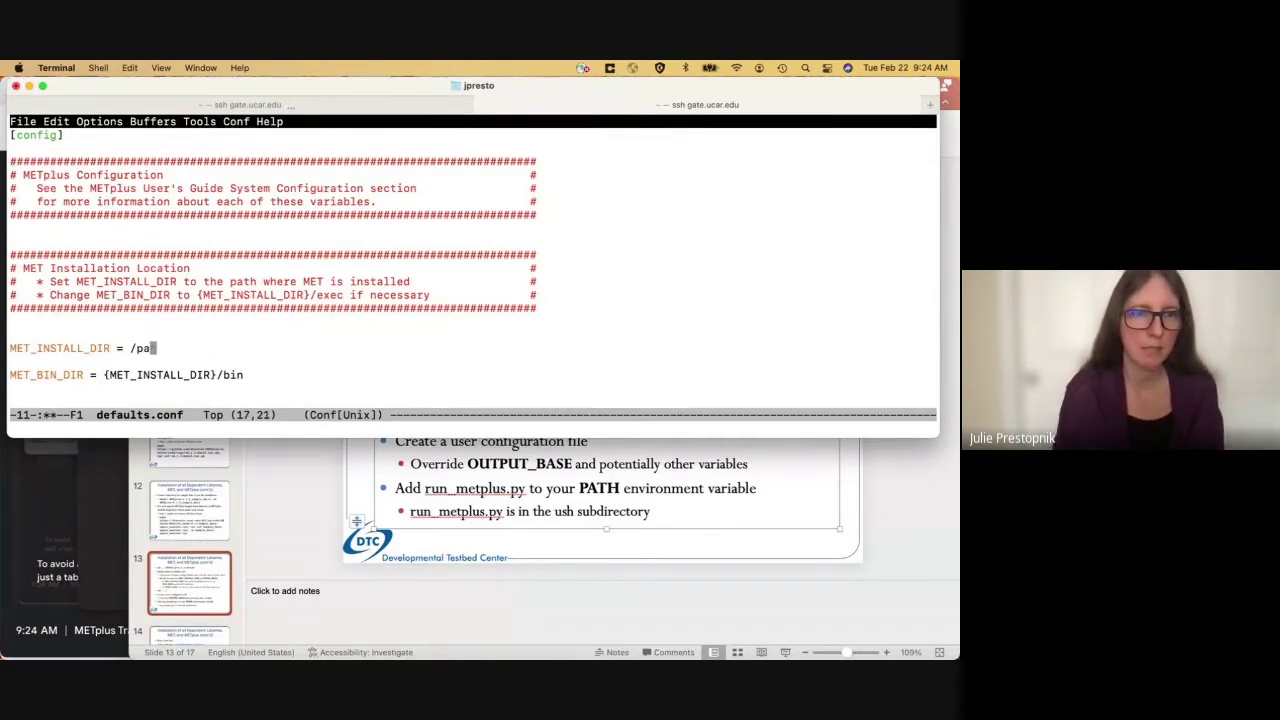
key(super+v)
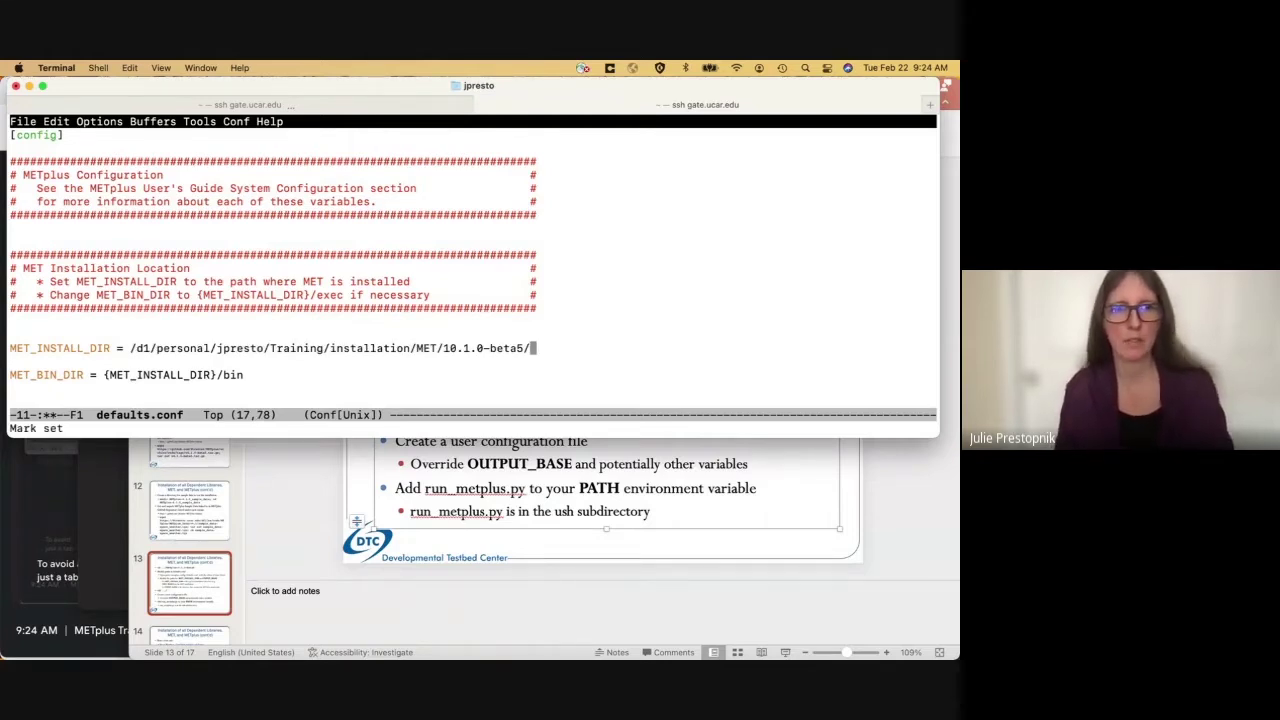
key(BackSpace)
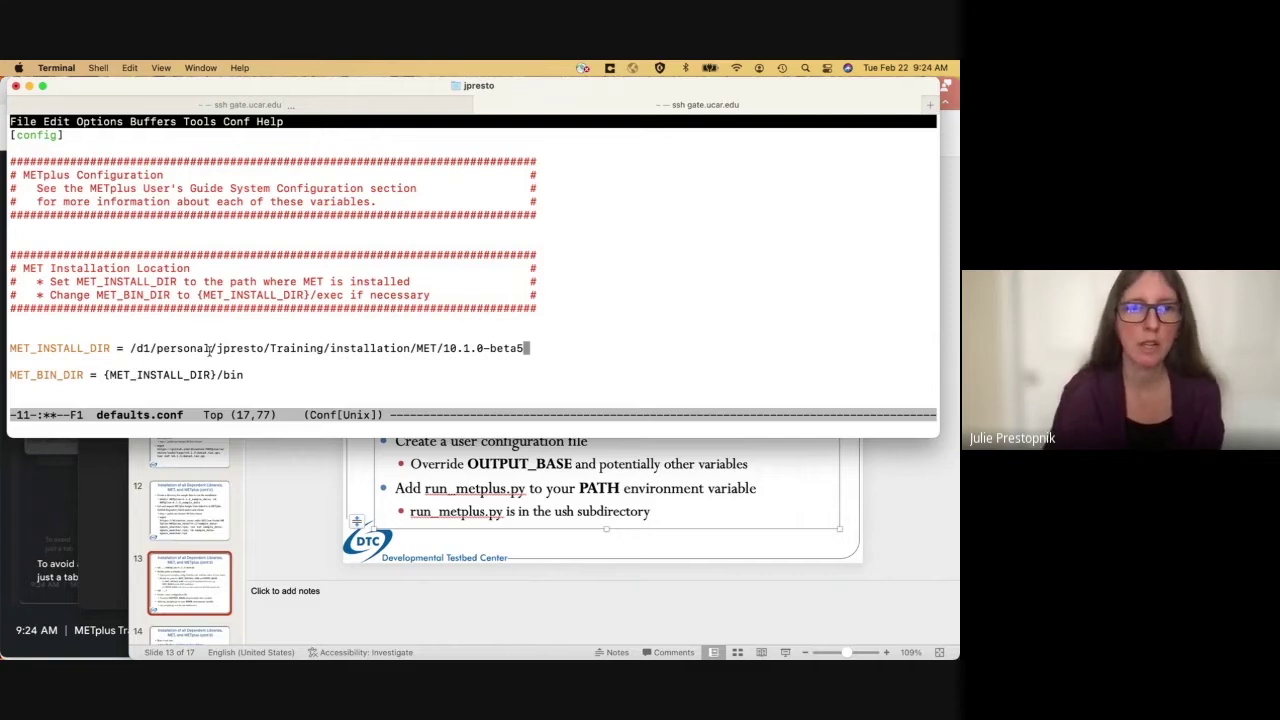
- Review the MET_BIN_DIR line, save defaults.conf and exit emacs
key(Down)
key(Down)
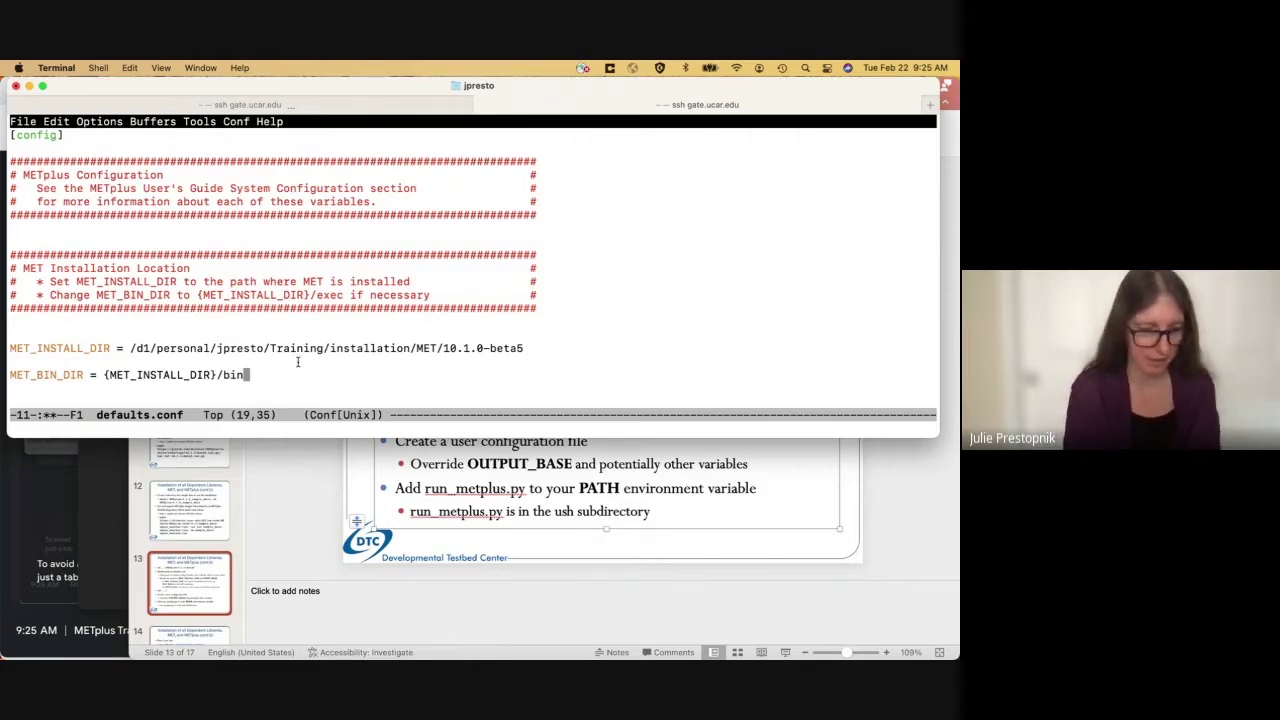
key(ctrl+x)
key(ctrl+s)
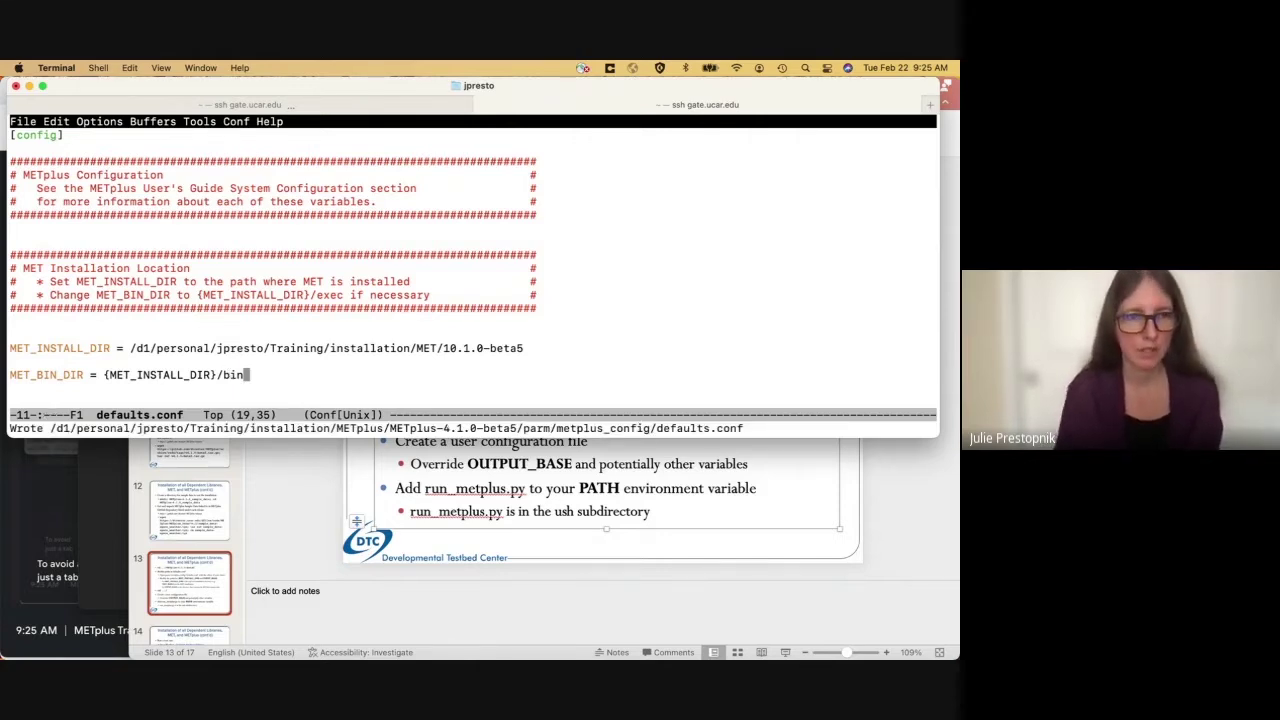
key(Down)
key(ctrl+x)
key(ctrl+c)
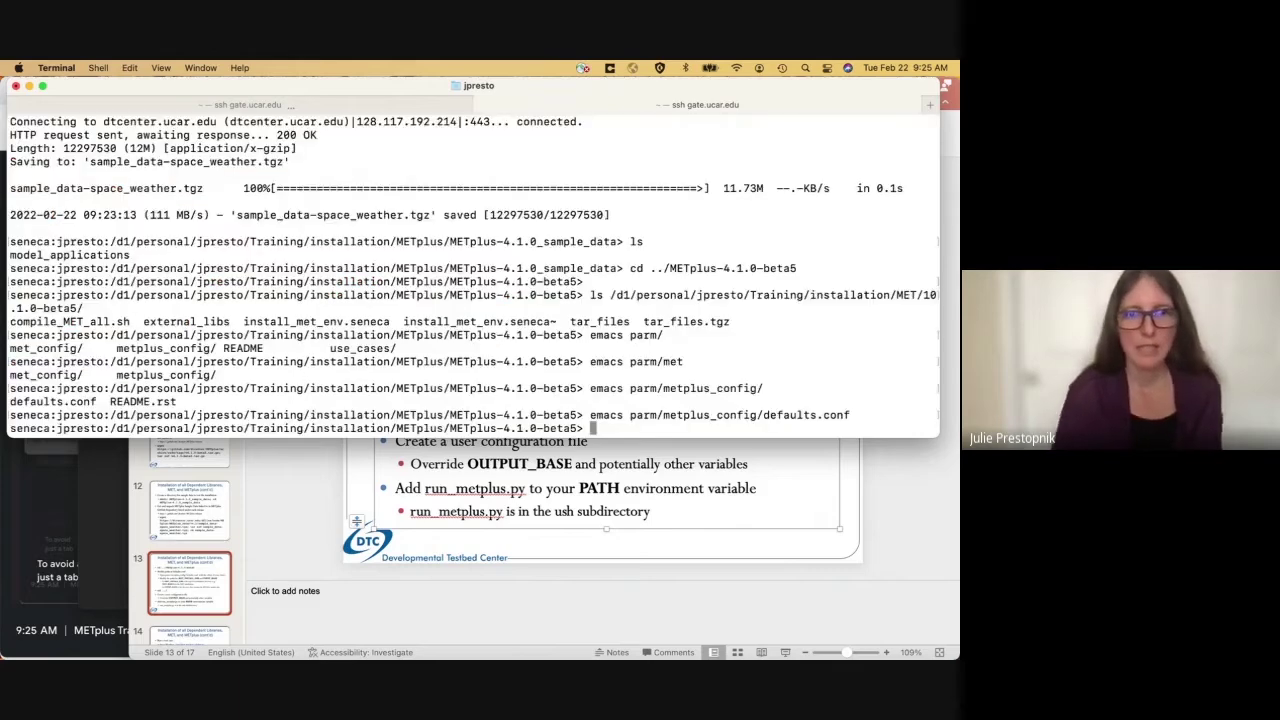
- Check the path instructions on slide 13 in PowerPoint, return to Terminal, go up to the METplus directory and list its contents
click(344, 476)
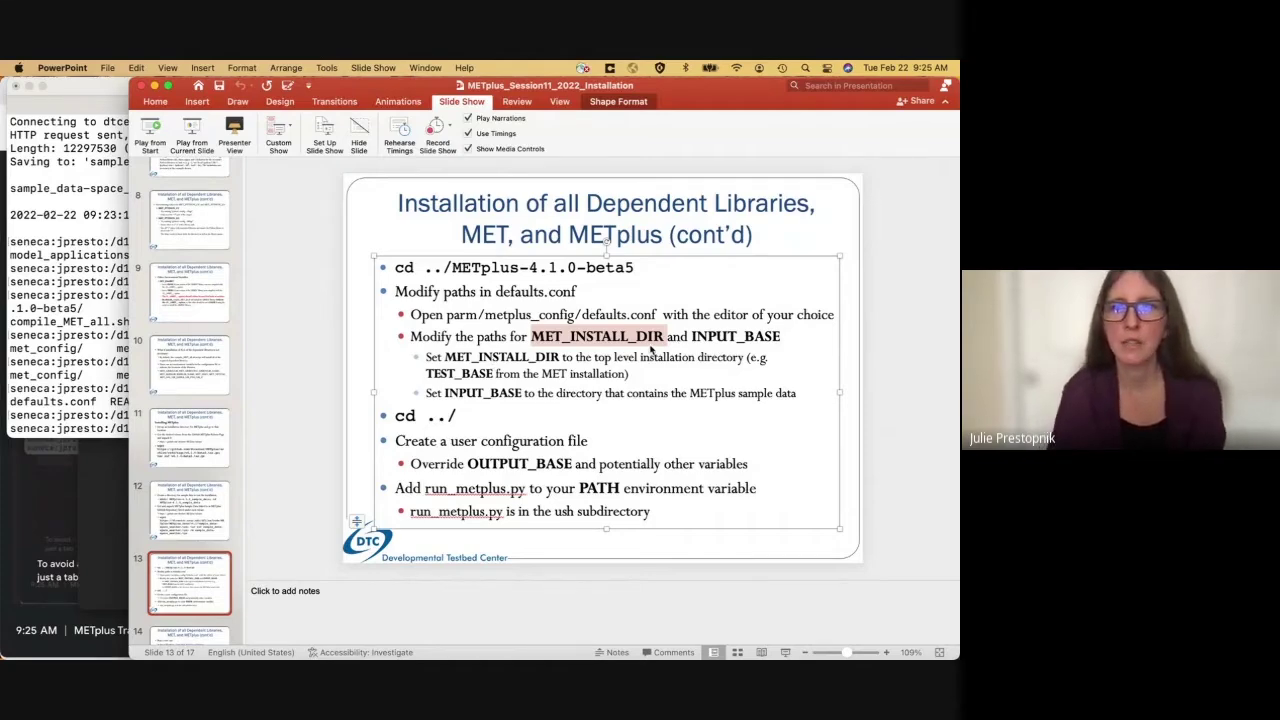
click(78, 390)
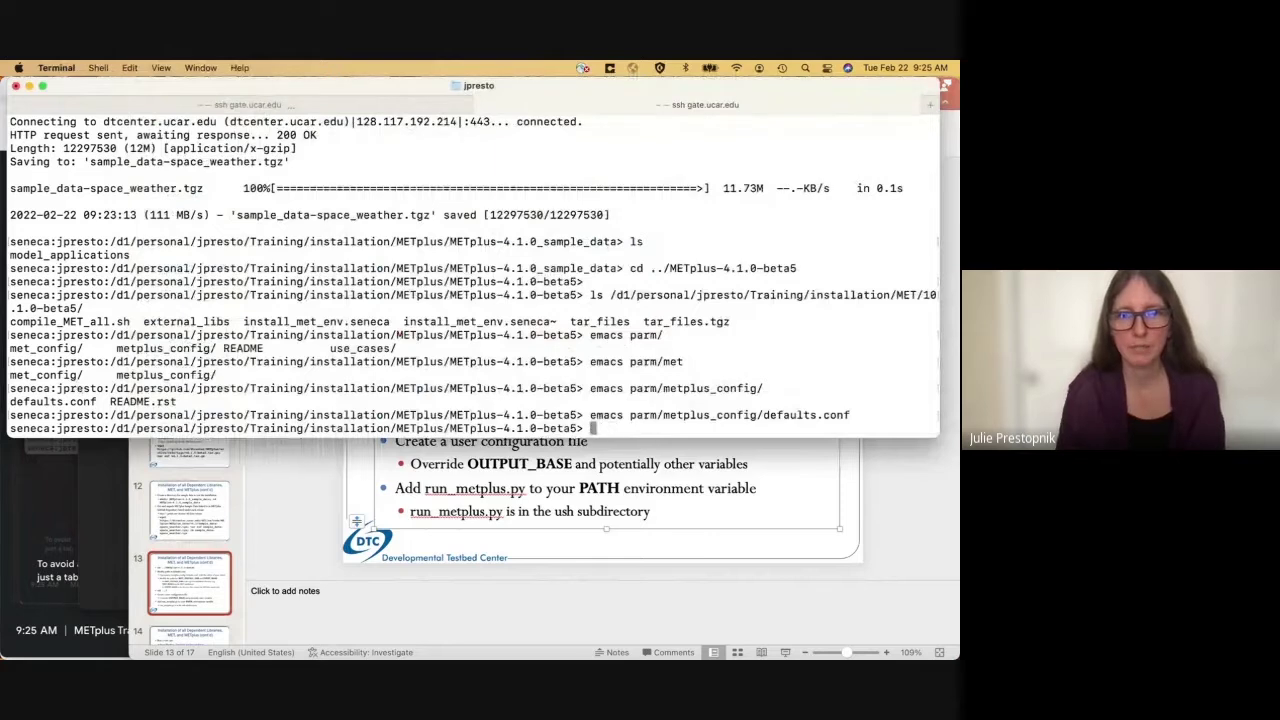
text(cd ../)
key(Return)
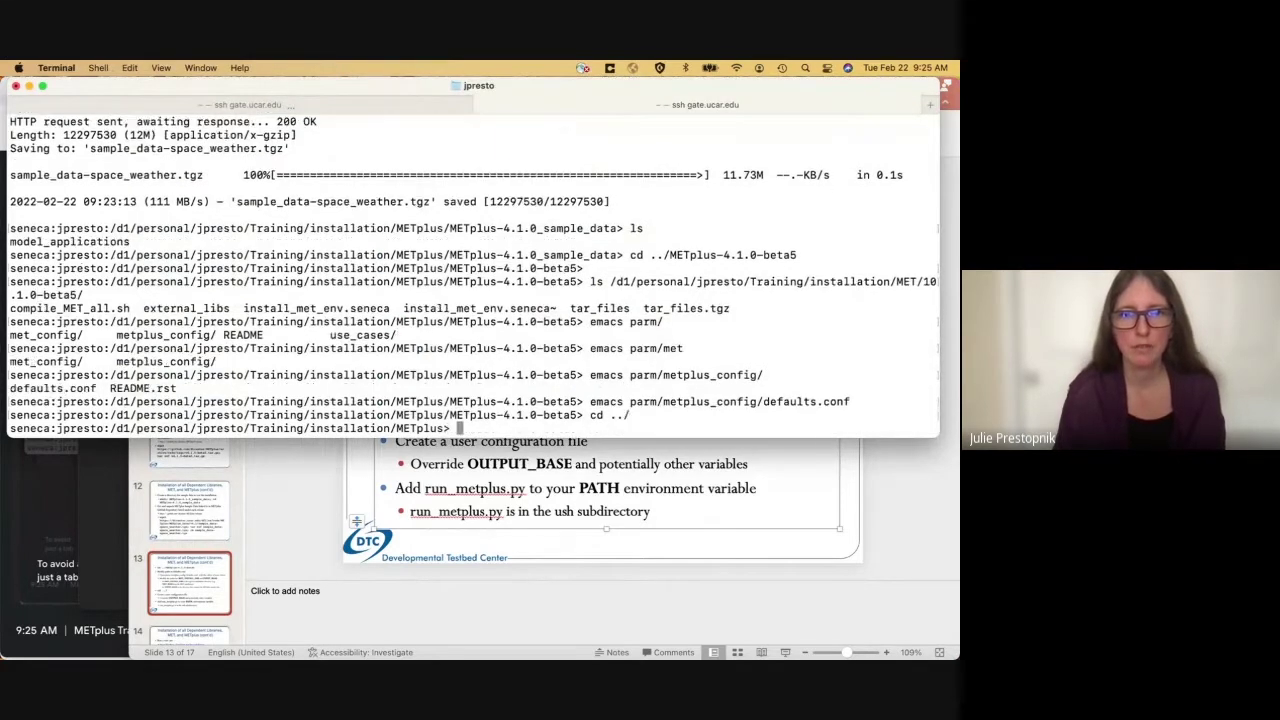
text(ls)
key(Return)
- Change into METplus-4.1.0_sample_data/ and copy that directory's full path from the prompt
text(cd Met)
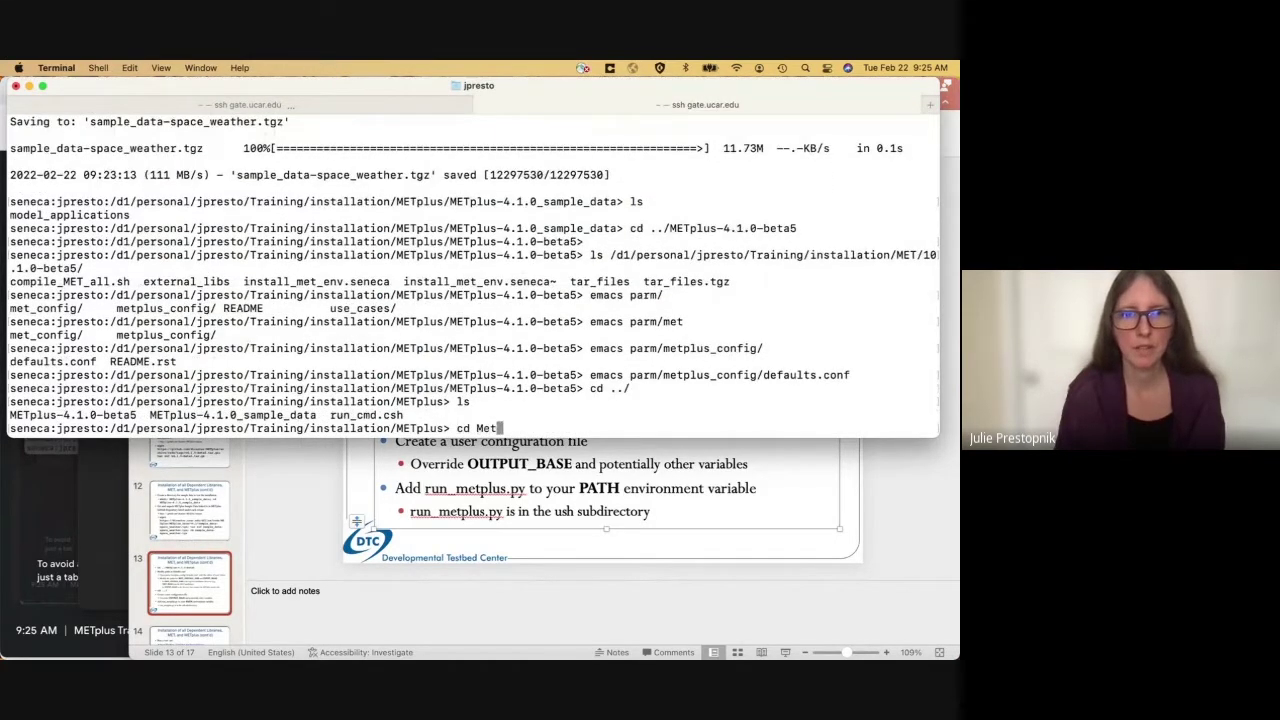
key(Tab)
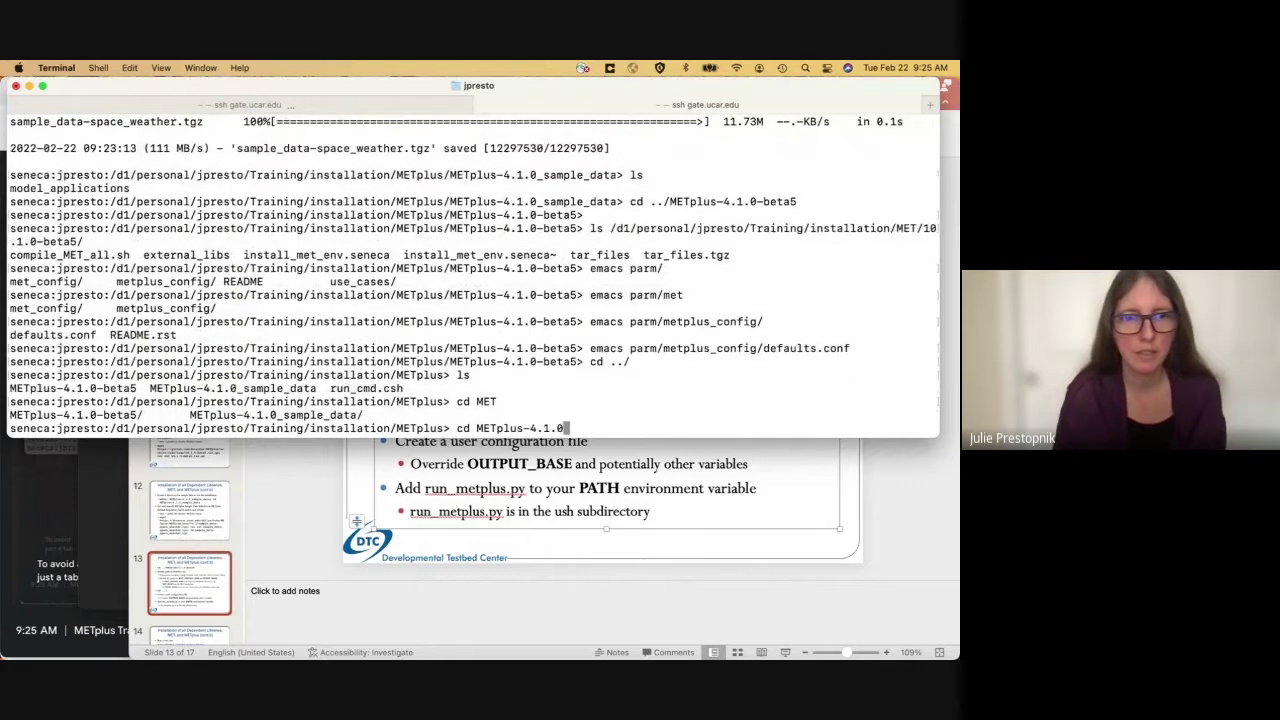
text(_)
key(Tab)
key(Return)
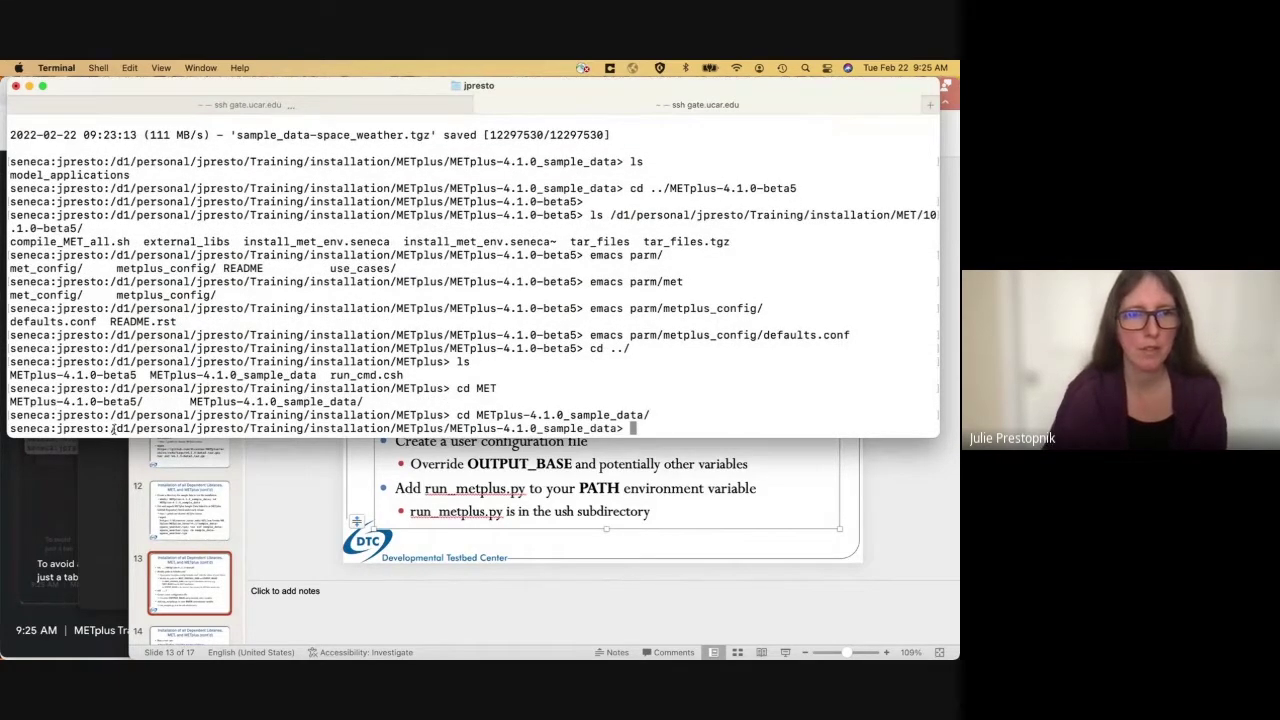
drag(113, 428, 620, 428)
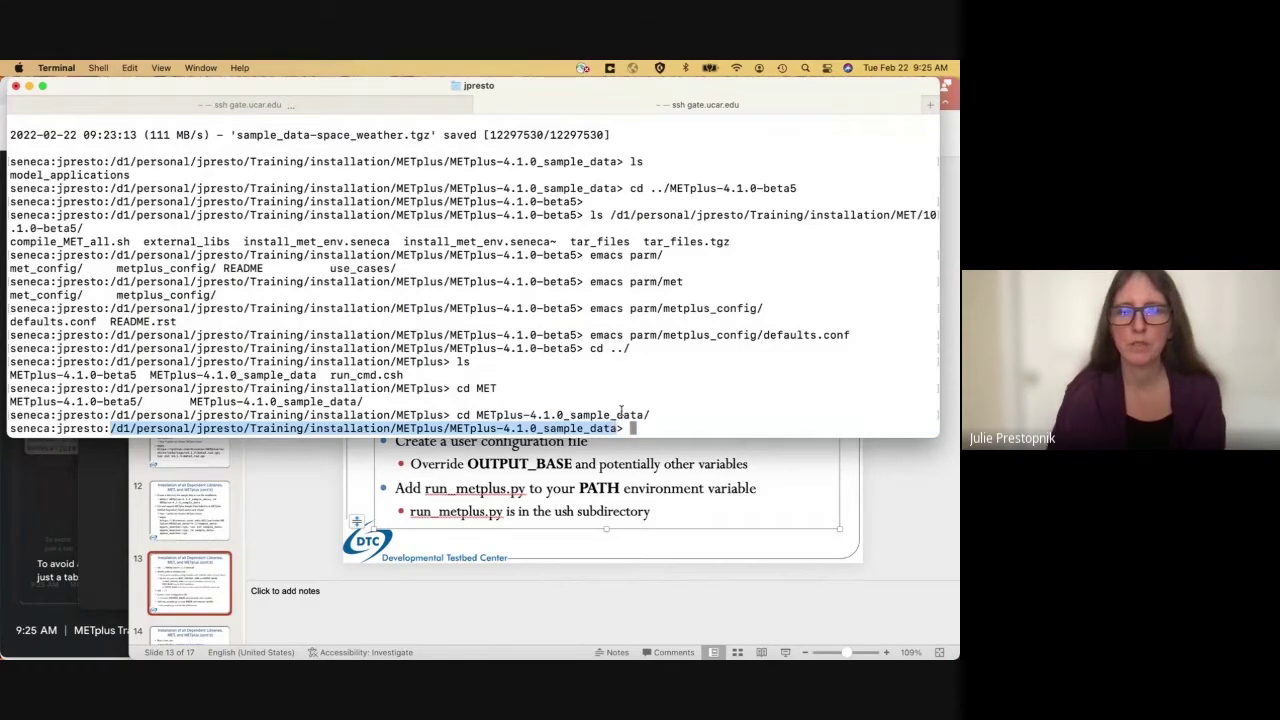
- Change to ../METplus-4.1.0-beta5/ and list its contents
text(cd ./MET)
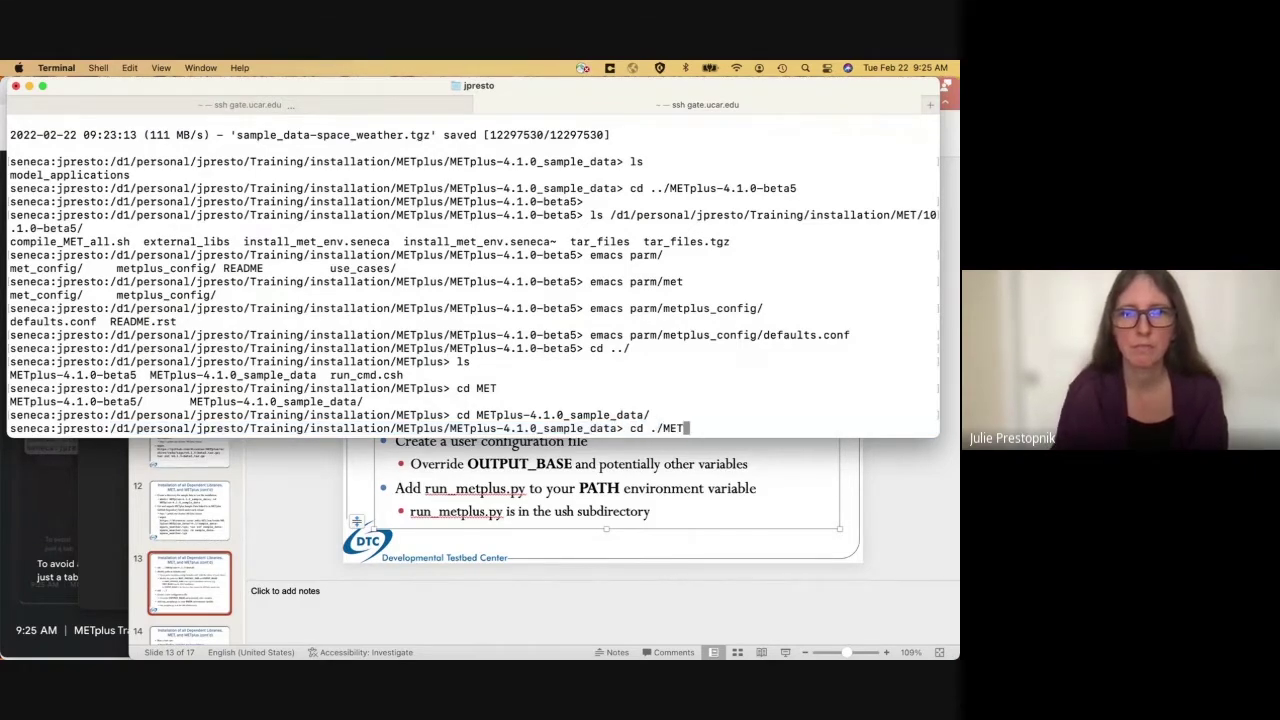
key(BackSpace)
key(BackSpace)
text(./MET)
key(Tab)
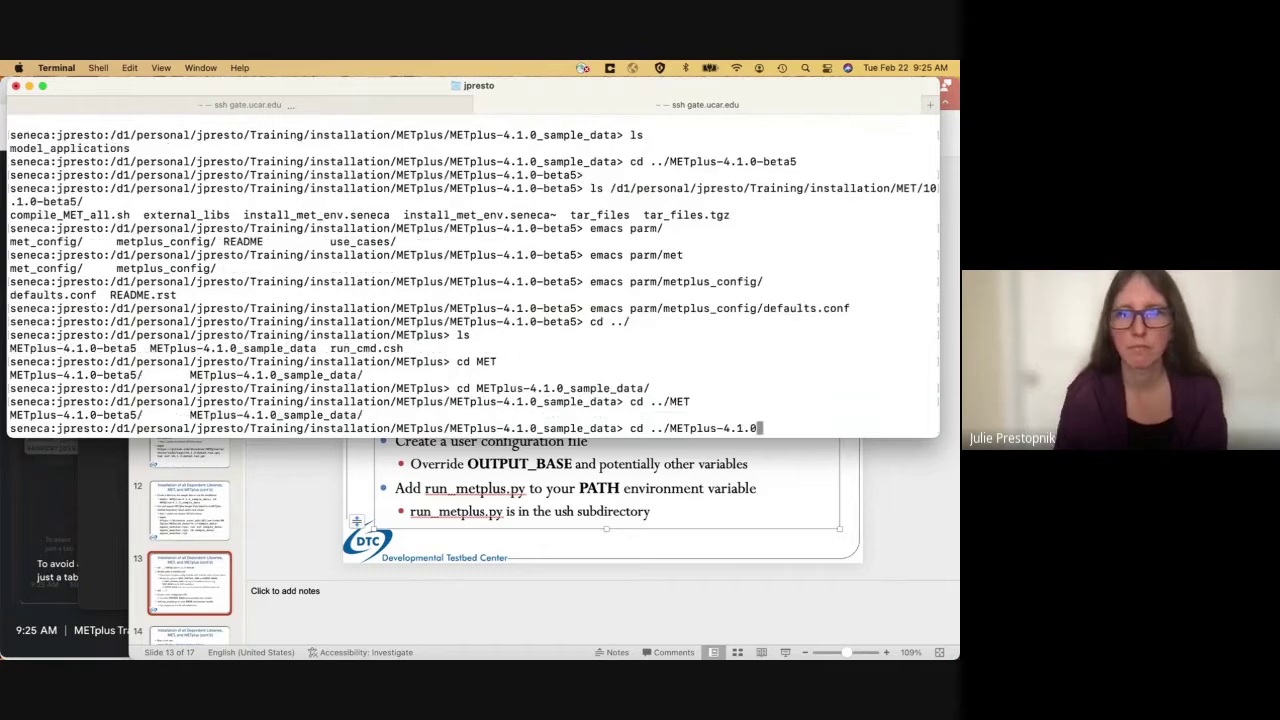
text(-beta5/)
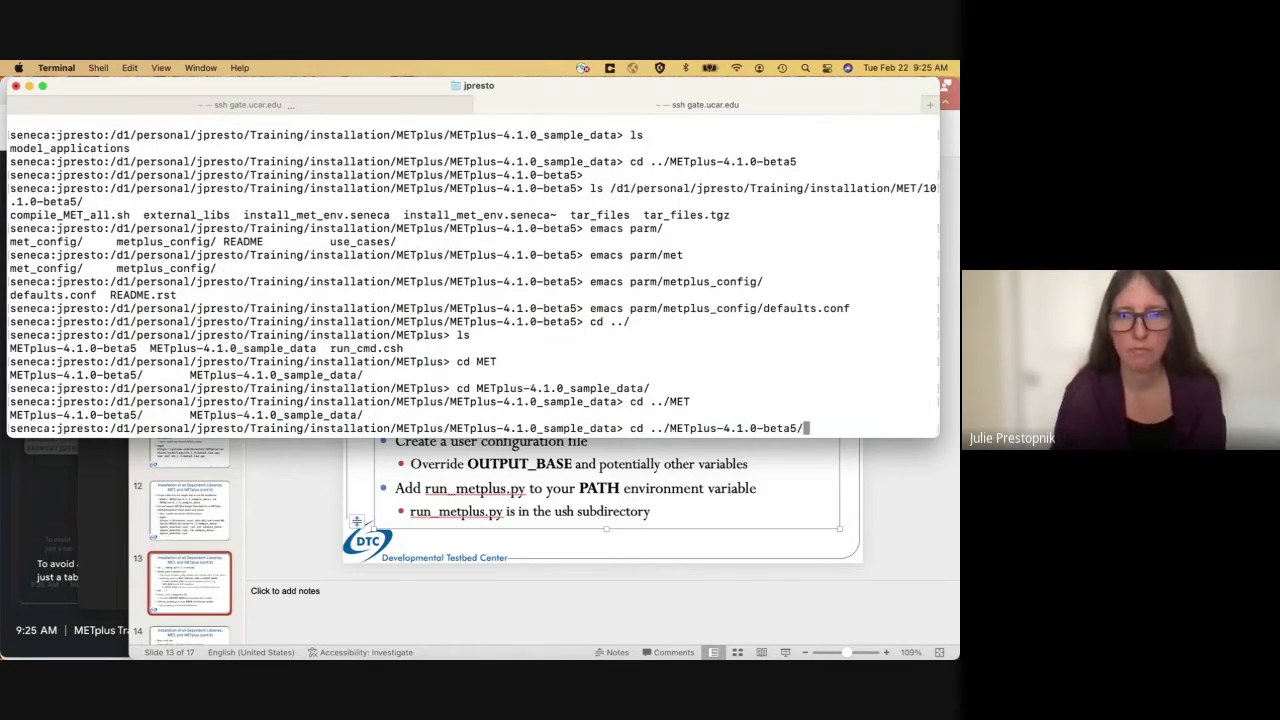
key(Return)
text(ls)
key(Return)
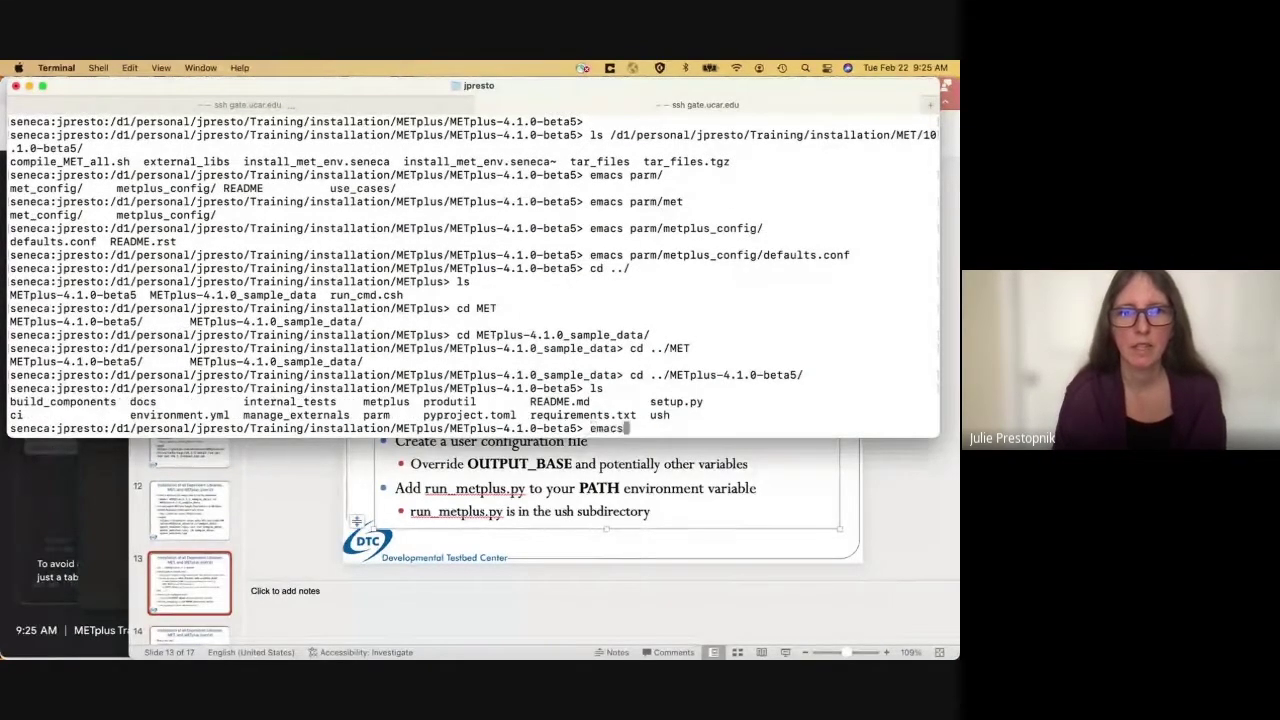
- Recall the earlier emacs command and reopen parm/metplus_config/defaults.conf
key(Up)
key(Up)
key(Up)
key(Up)
key(Up)
key(Up)
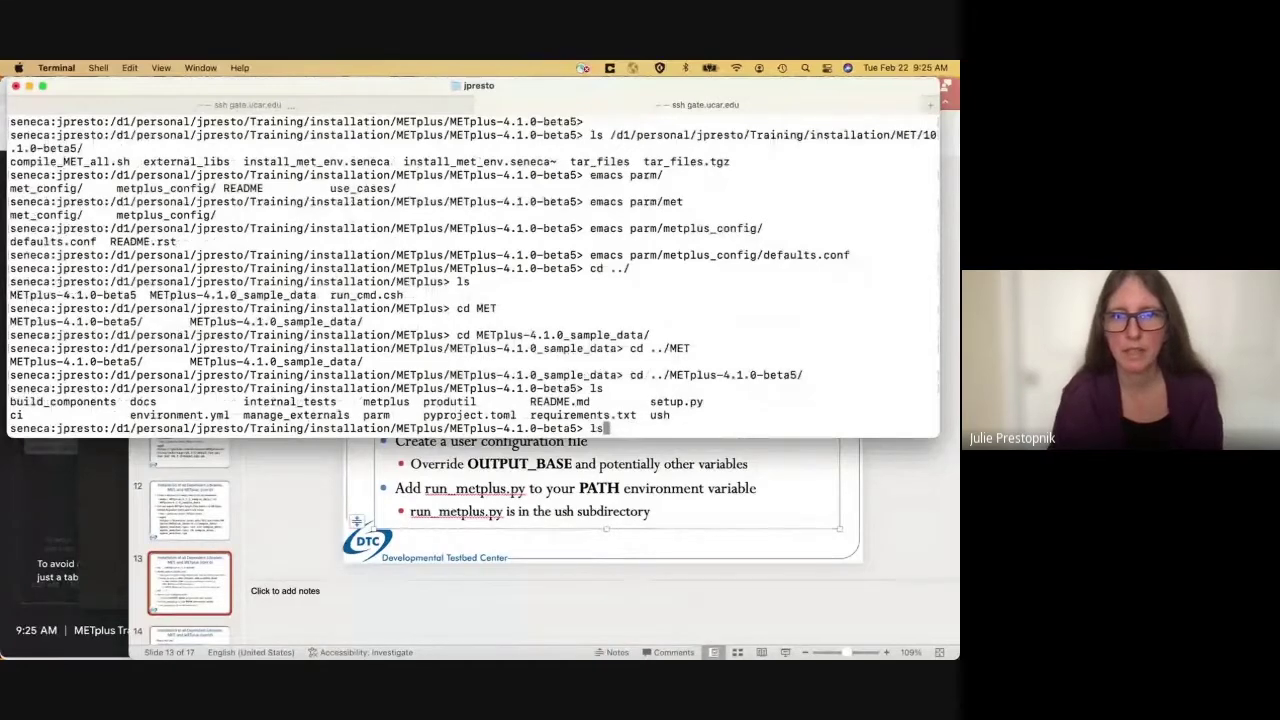
key(Return)
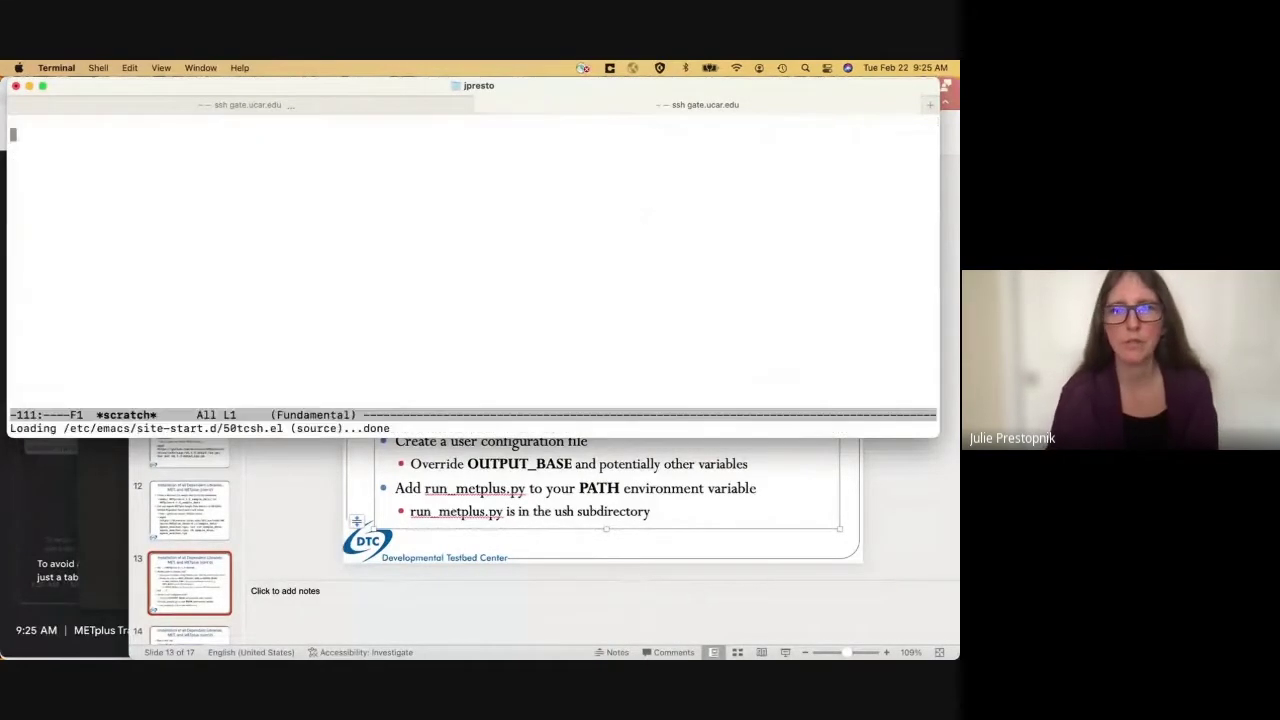
- Set INPUT_BASE in defaults.conf to the copied full METplus/METplus-4.1.0_sample_data path
key(Down)
key(Down)
key(Down)
key(Down)
key(Down)
key(Down)
key(Down)
key(Down)
key(Down)
key(Down)
key(Down)
key(Down)
key(Down)
key(Down)
key(Down)
key(Down)
key(Down)
key(Down)
key(Down)
key(Down)
key(Down)
key(Down)
key(Down)
key(Down)
key(Down)
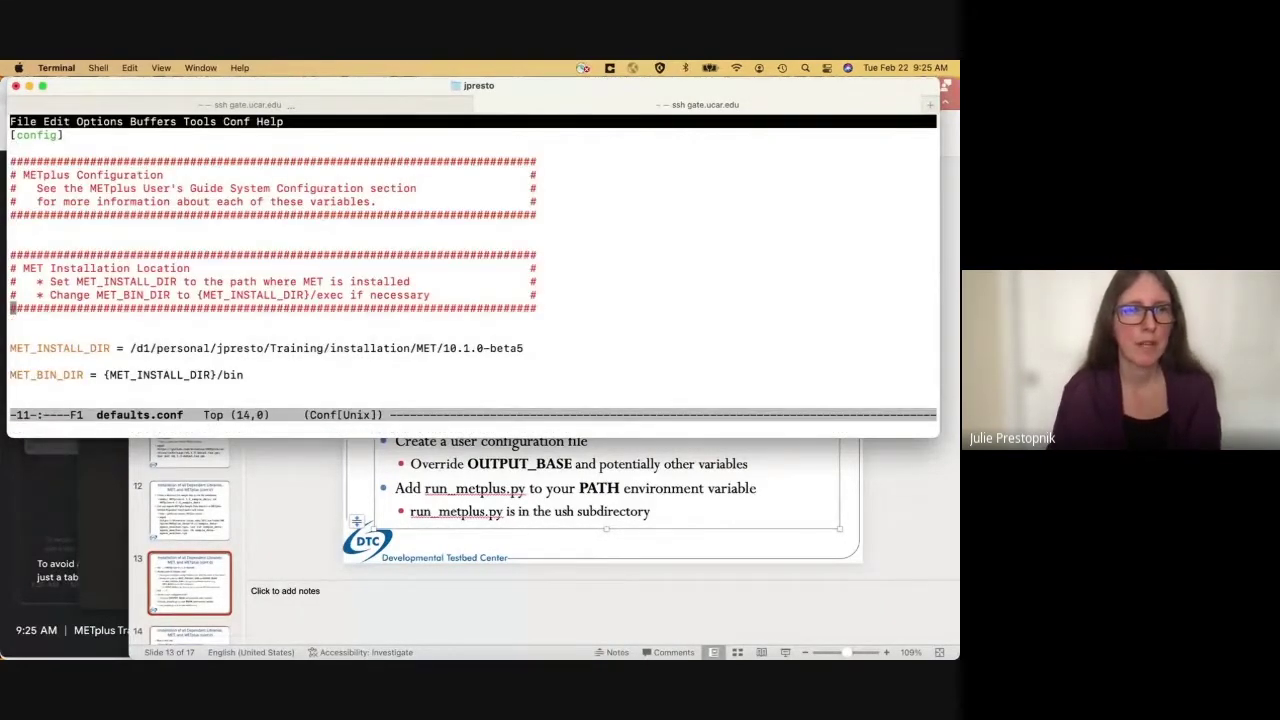
key(Down)
key(Down)
key(Down)
key(Down)
key(Down)
key(Down)
key(Down)
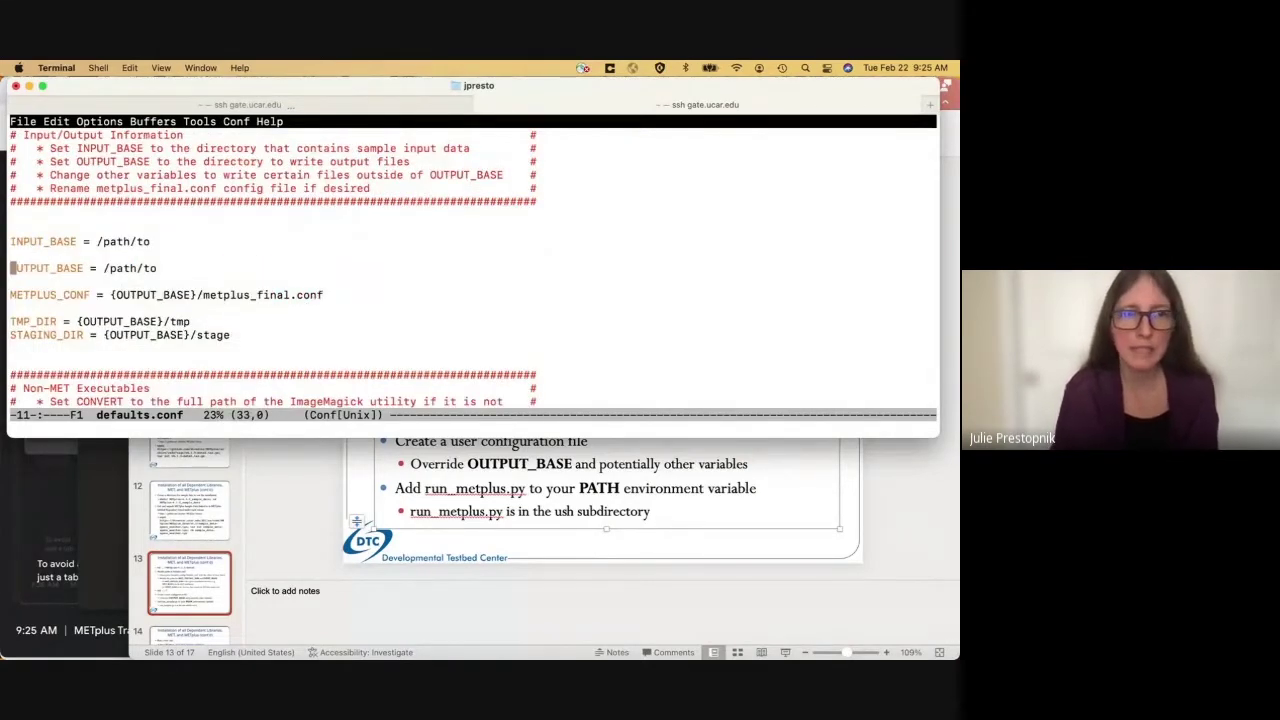
key(Up)
key(Up)
key(ctrl+e)
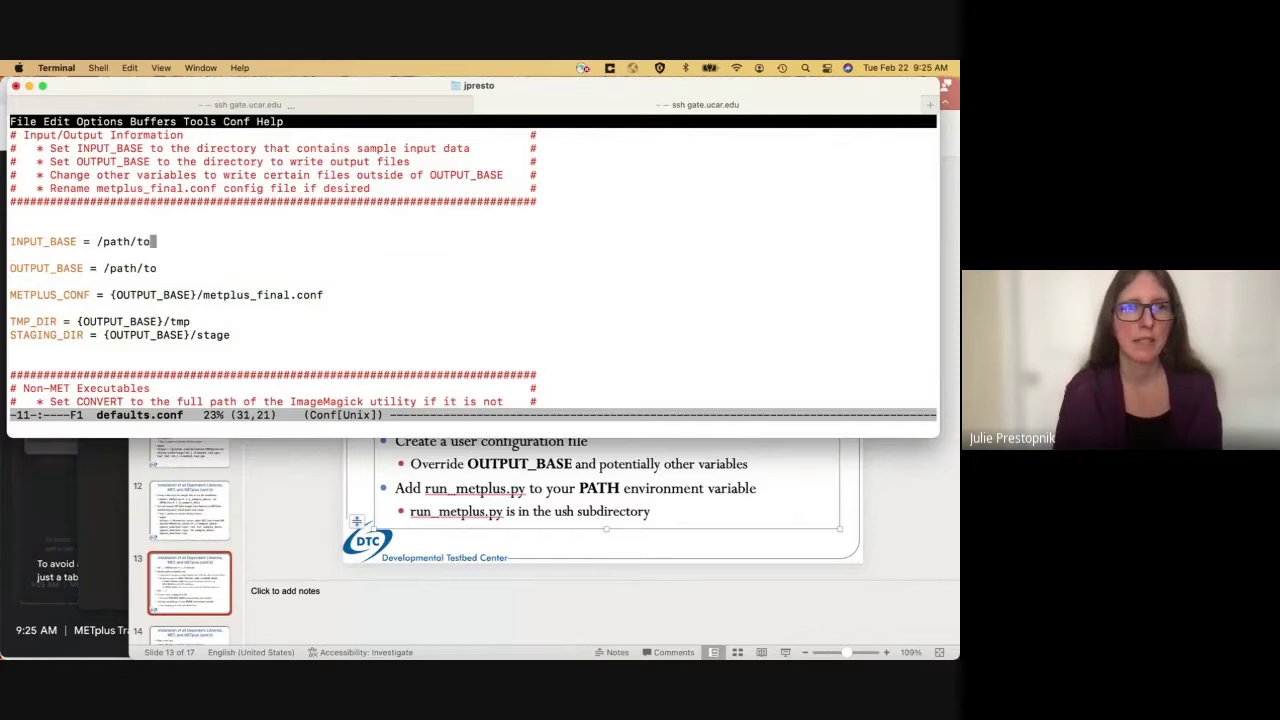
key(BackSpace)
key(BackSpace)
key(BackSpace)
key(BackSpace)
key(BackSpace)
key(BackSpace)
key(BackSpace)
key(BackSpace)
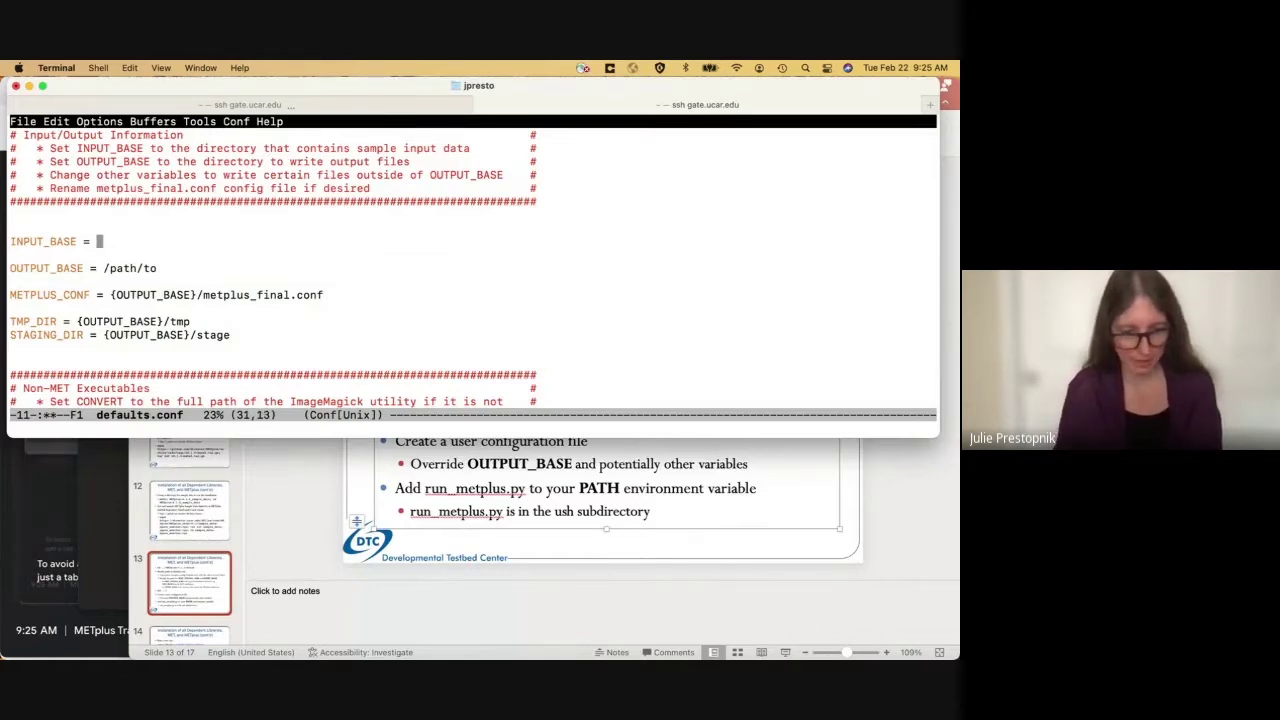
key(ctrl+y)
key(Down)
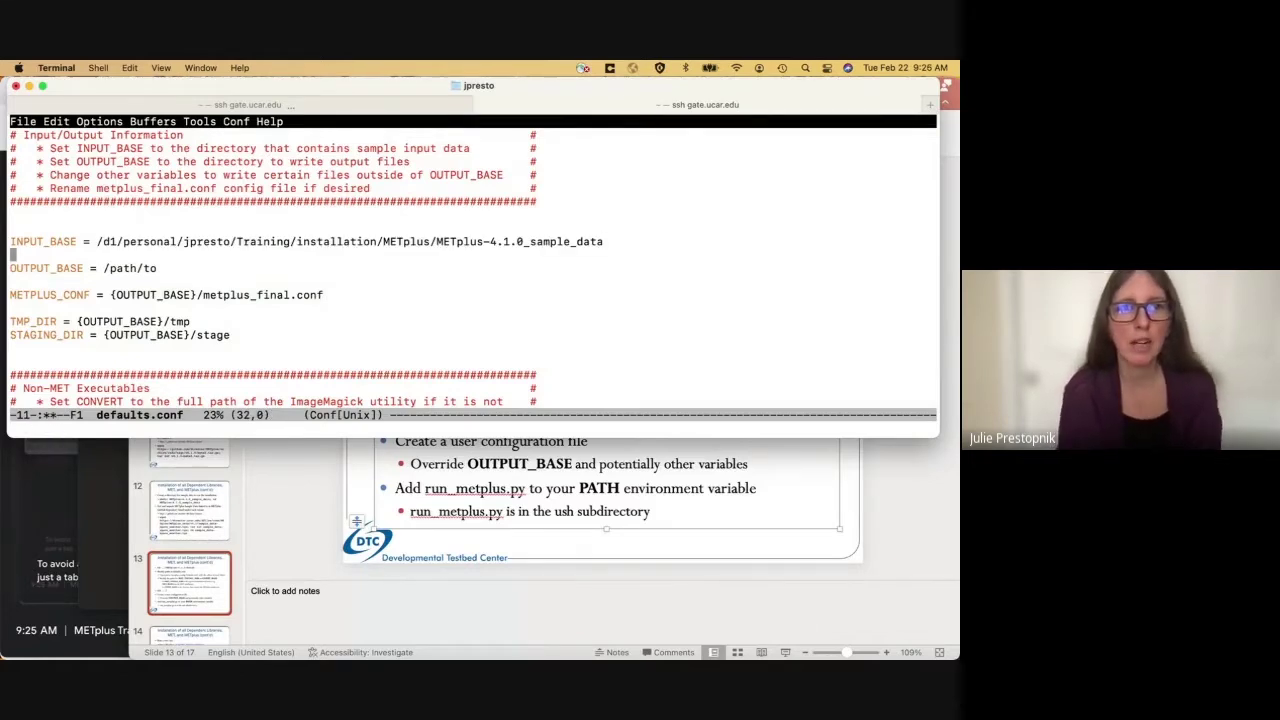
- Save the INPUT_BASE change in defaults.conf and exit emacs
key(ctrl+x)
key(ctrl+s)
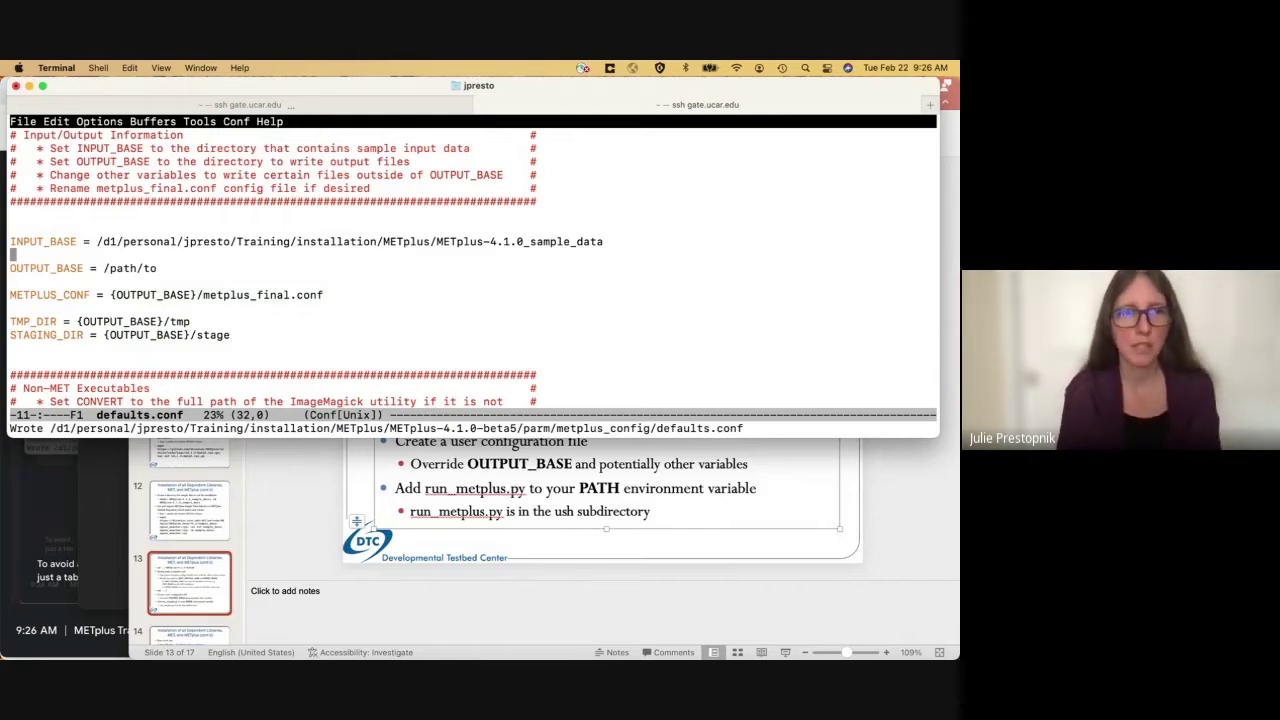
key(ctrl+x)
key(ctrl+c)
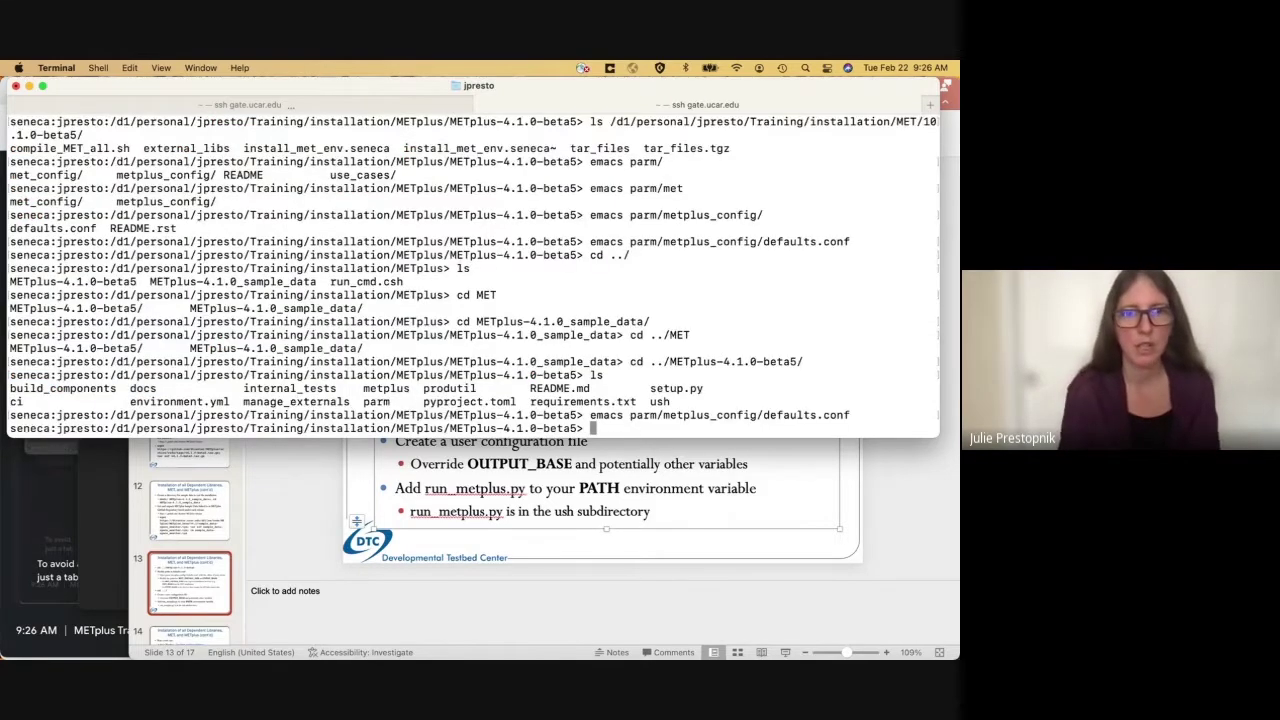
- Check slide 13 in PowerPoint, return to Terminal, run cd ../ and list the METplus directory
click(587, 525)
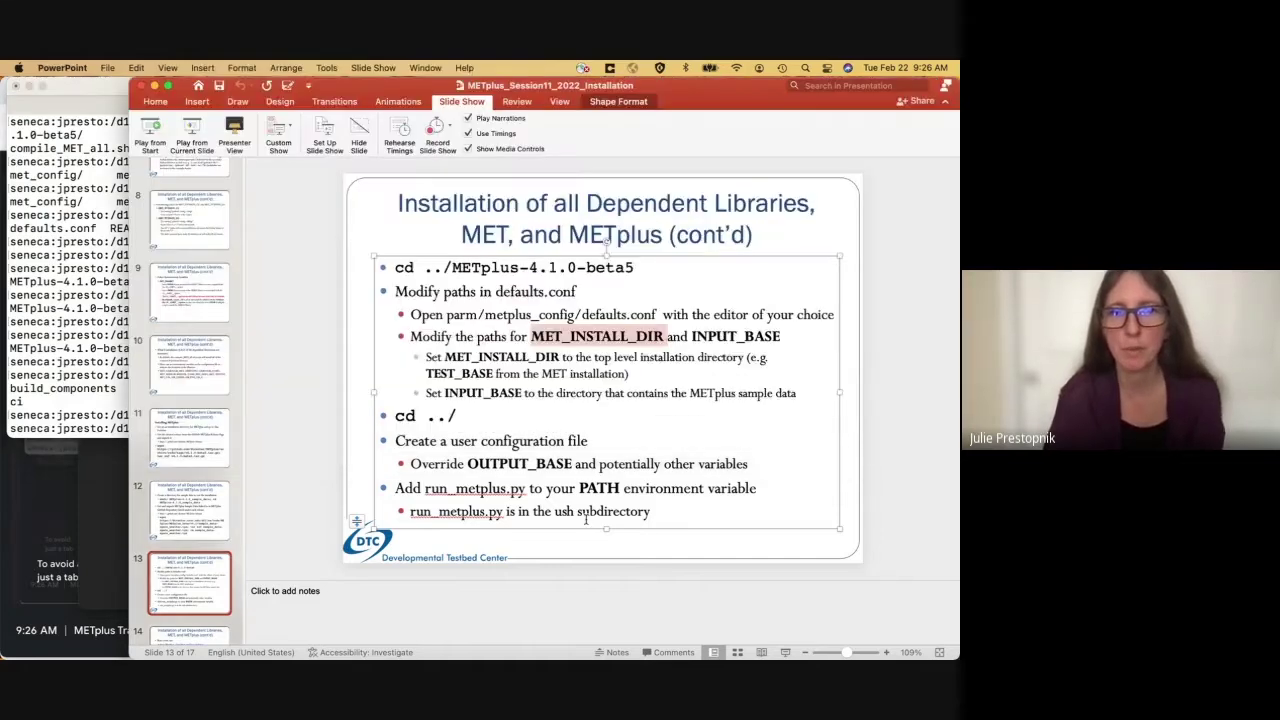
click(101, 366)
text(cd ../)
key(Return)
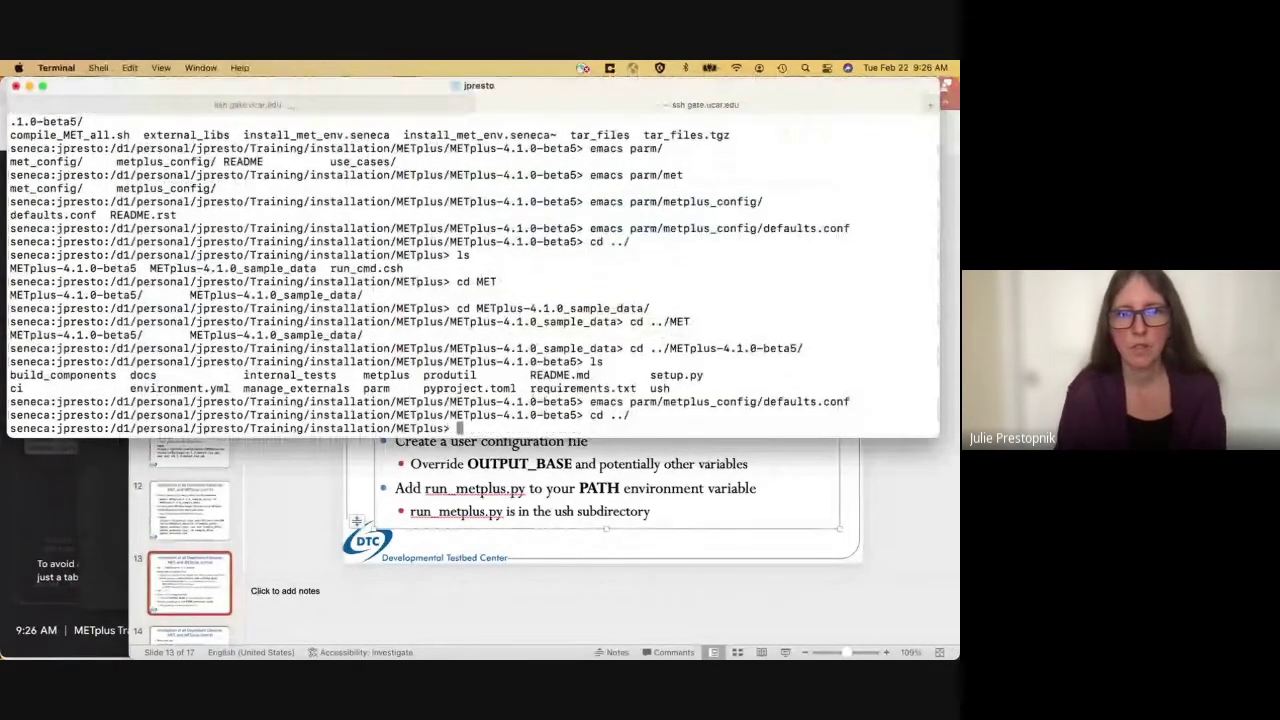
text(ls)
key(Return)
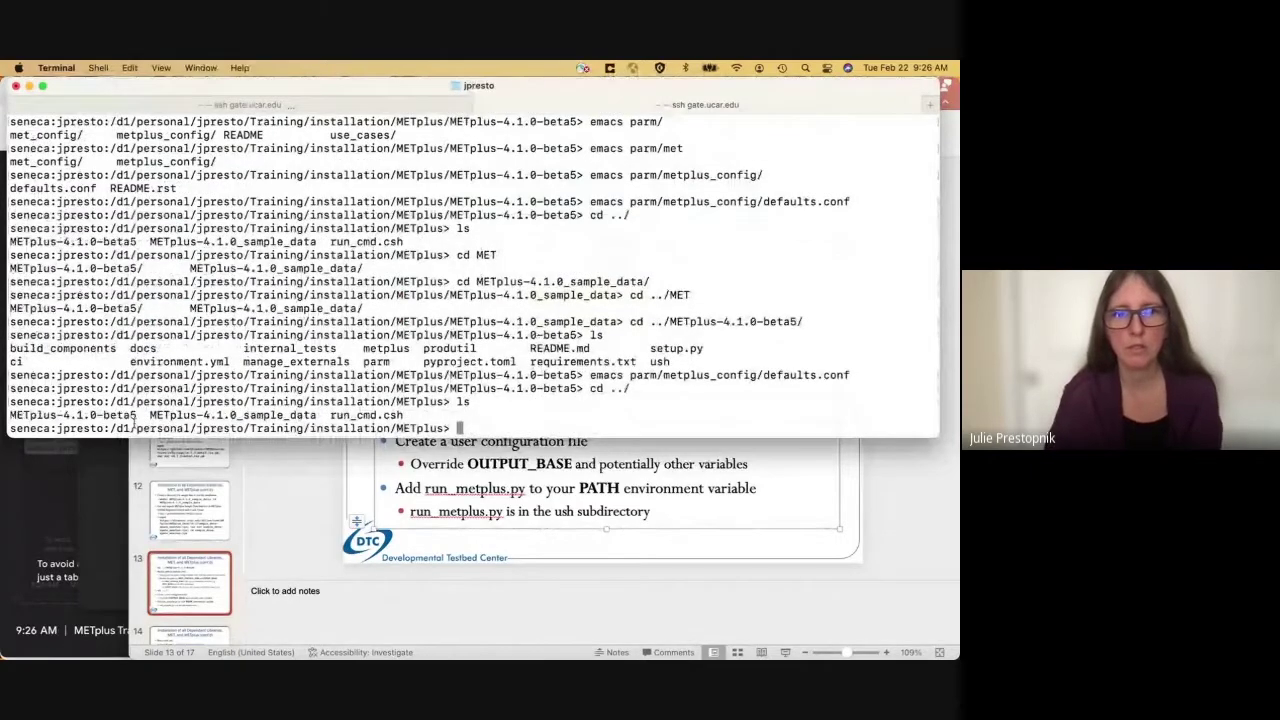
- Check slide 13 in PowerPoint, return to Terminal and open a new file named seneca.<username>.conf in emacs
click(471, 508)
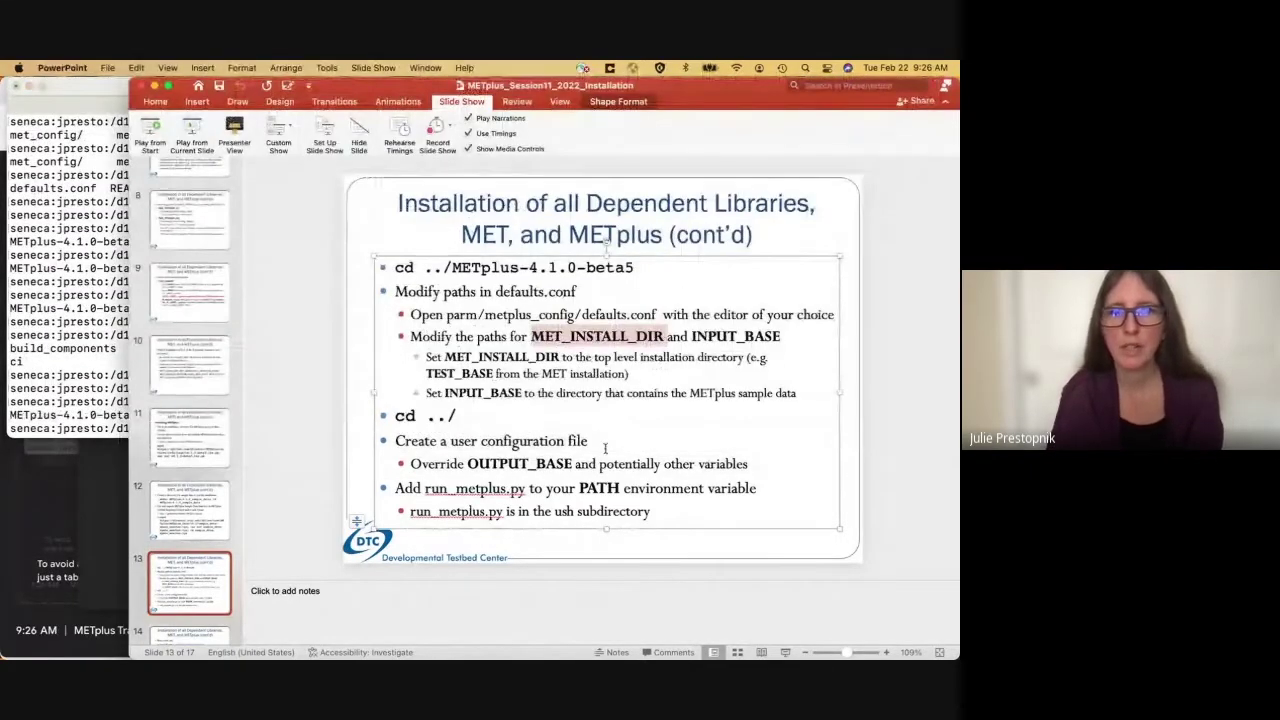
click(40, 341)
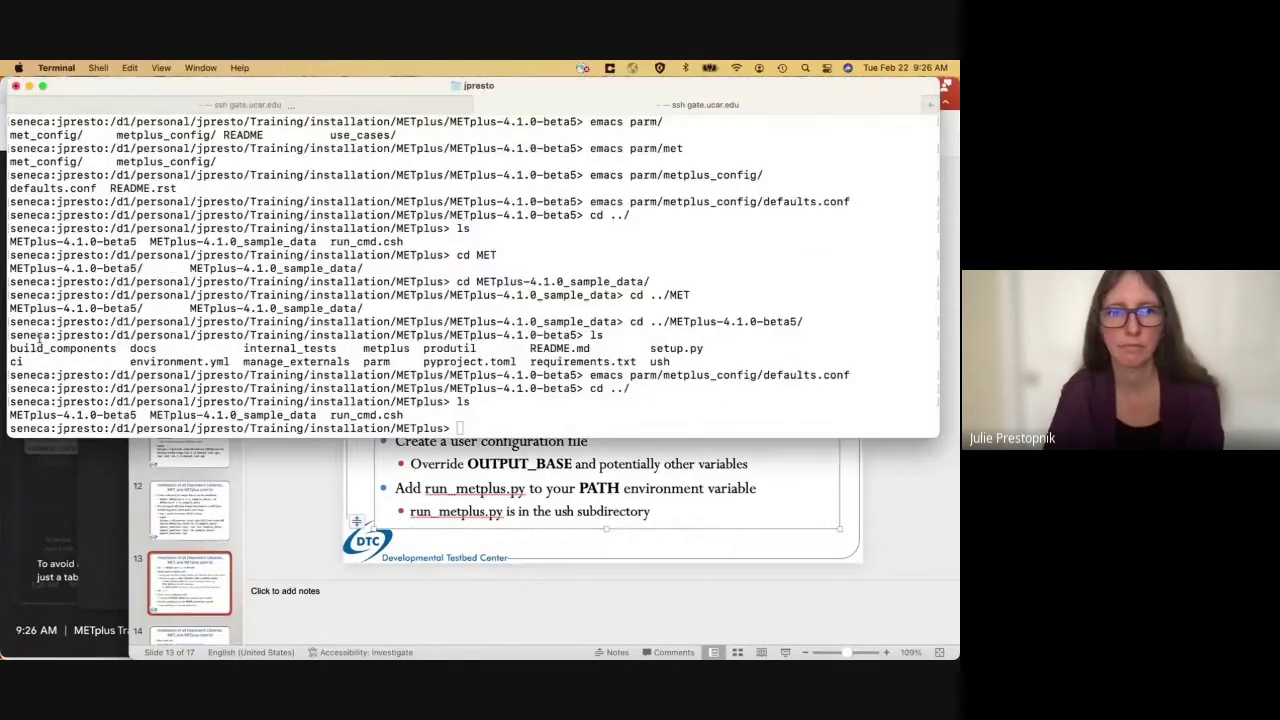
text(emacs )
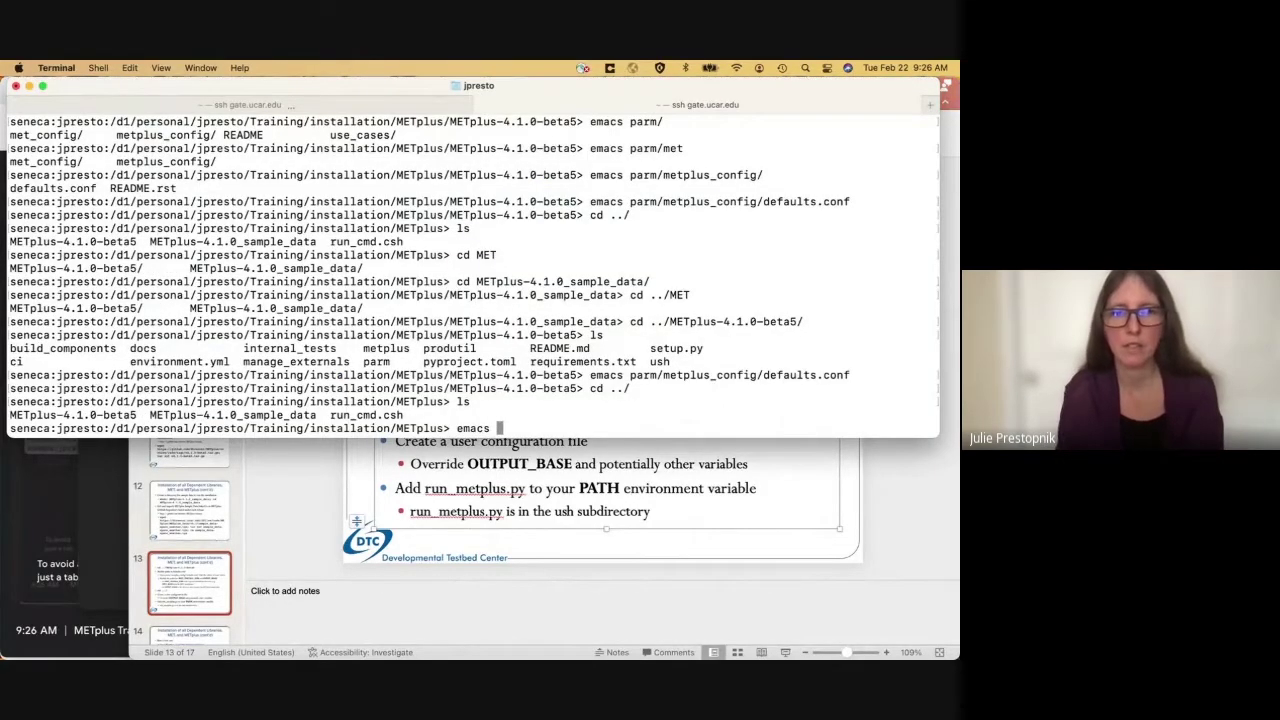
text(sene)
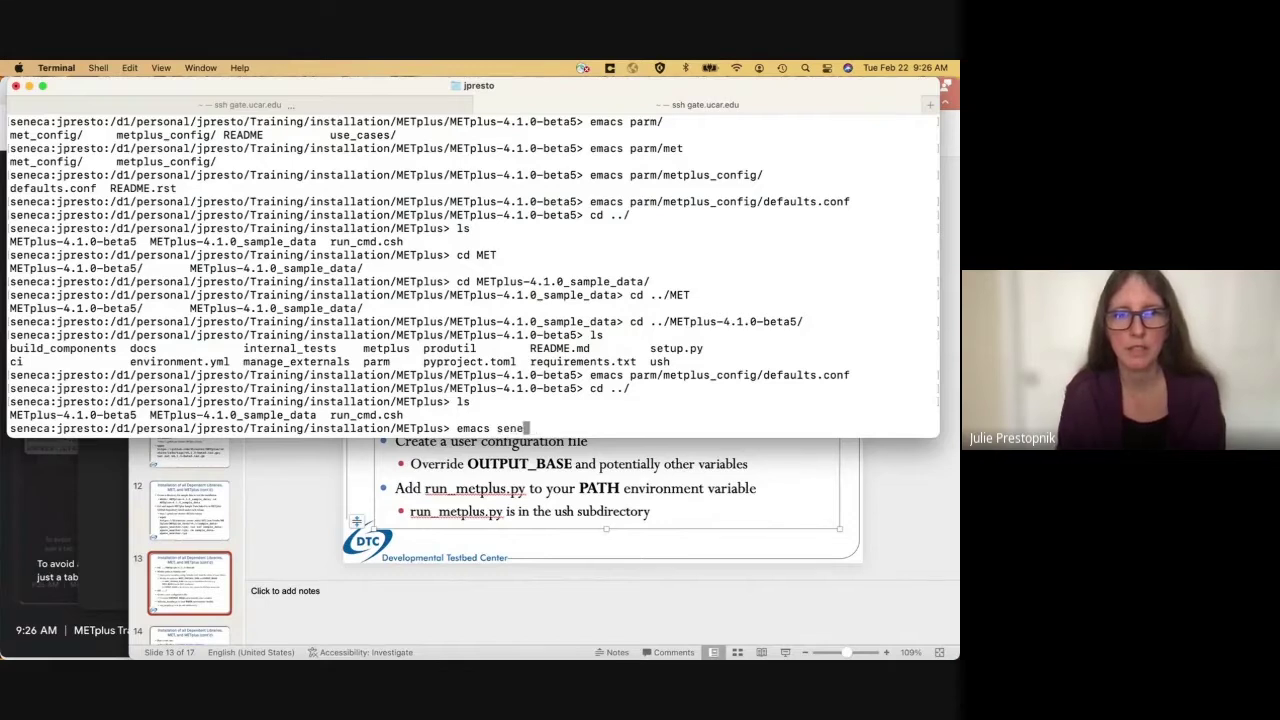
text(ca.jpresto.conf)
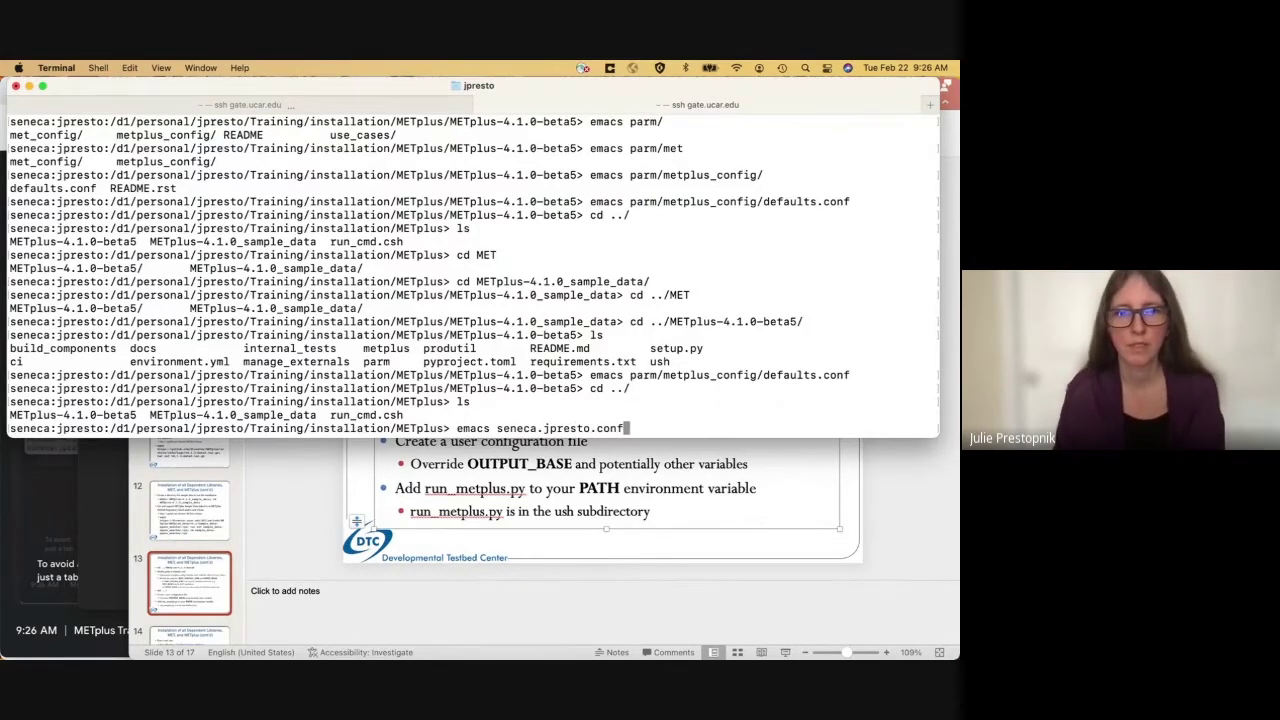
key(Return)
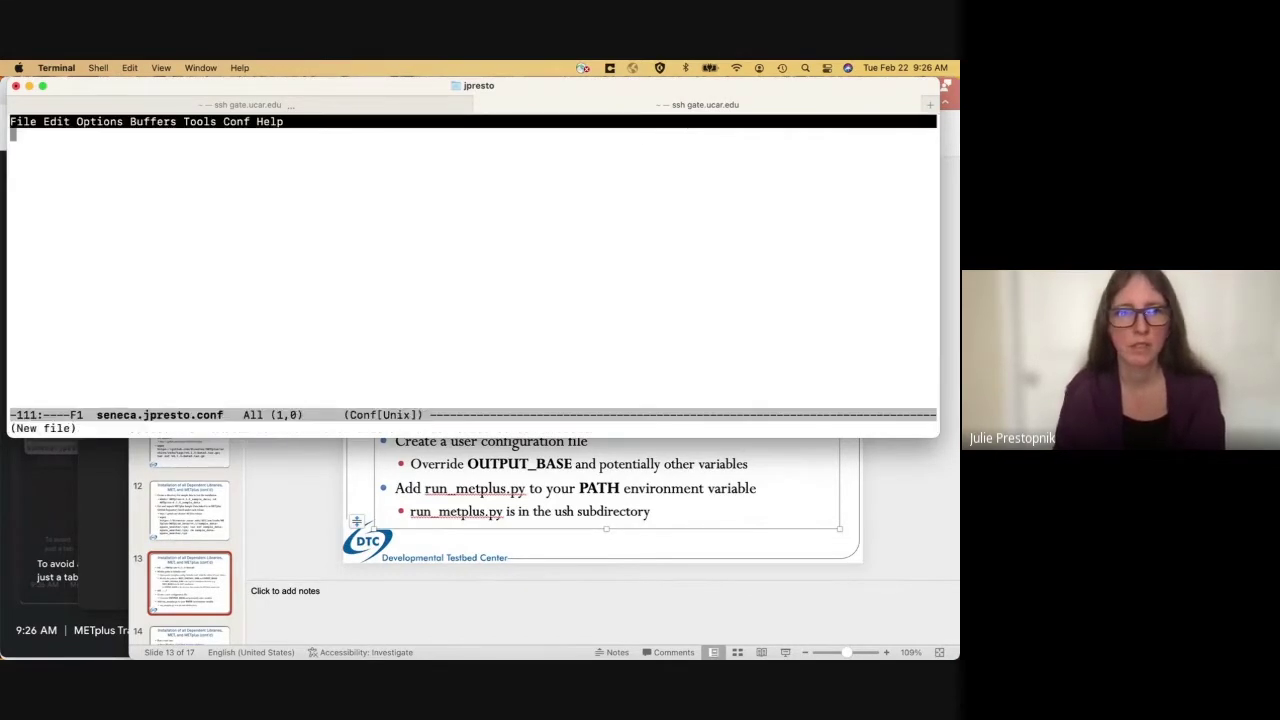
text(PUT_BASE)
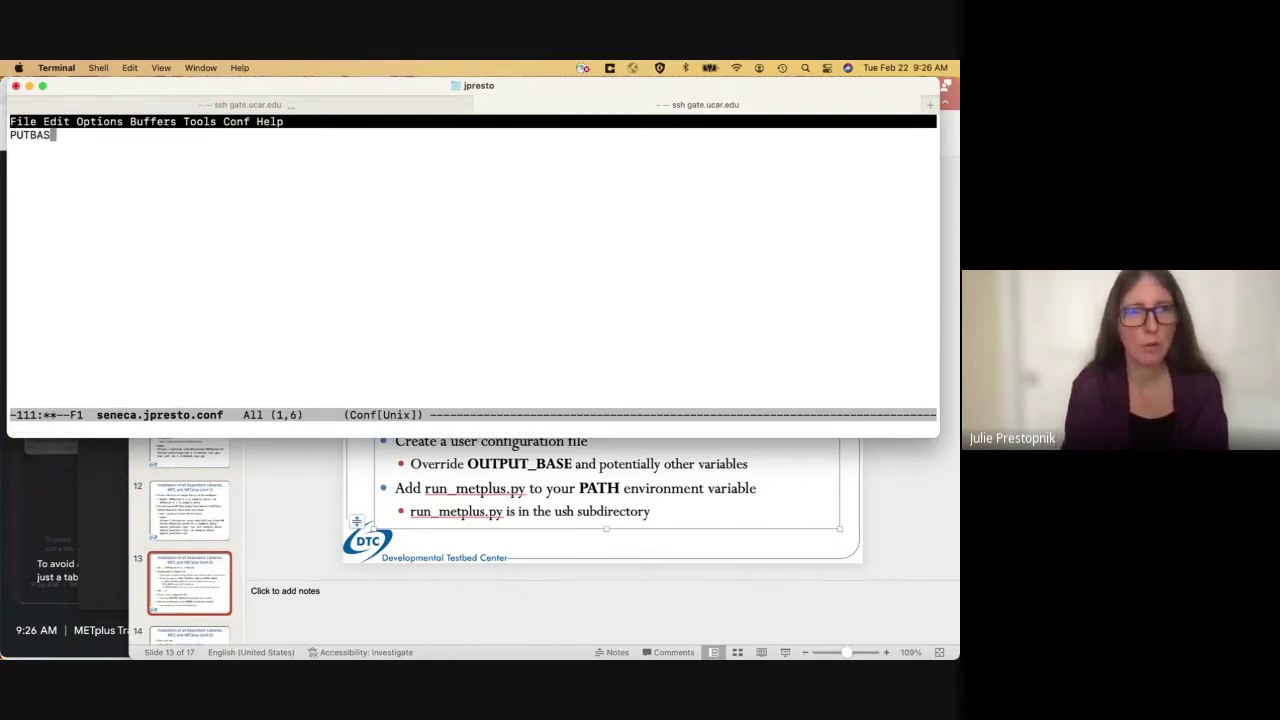
key(BackSpace)
key(BackSpace)
key(BackSpace)
key(BackSpace)
key(BackSpace)
key(BackSpace)
key(BackSpace)
key(BackSpace)
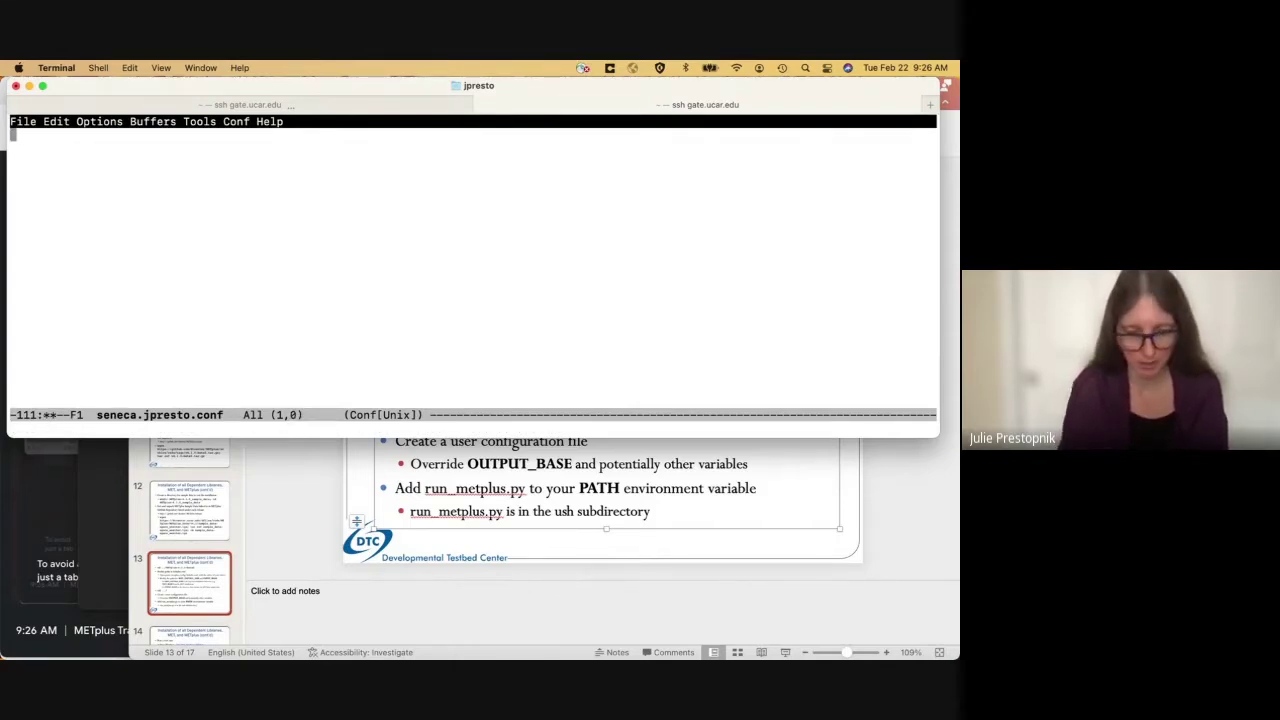
- Enter the line OUTPUT_BASE= in the new user configuration file
text(OUTPUTBASE)
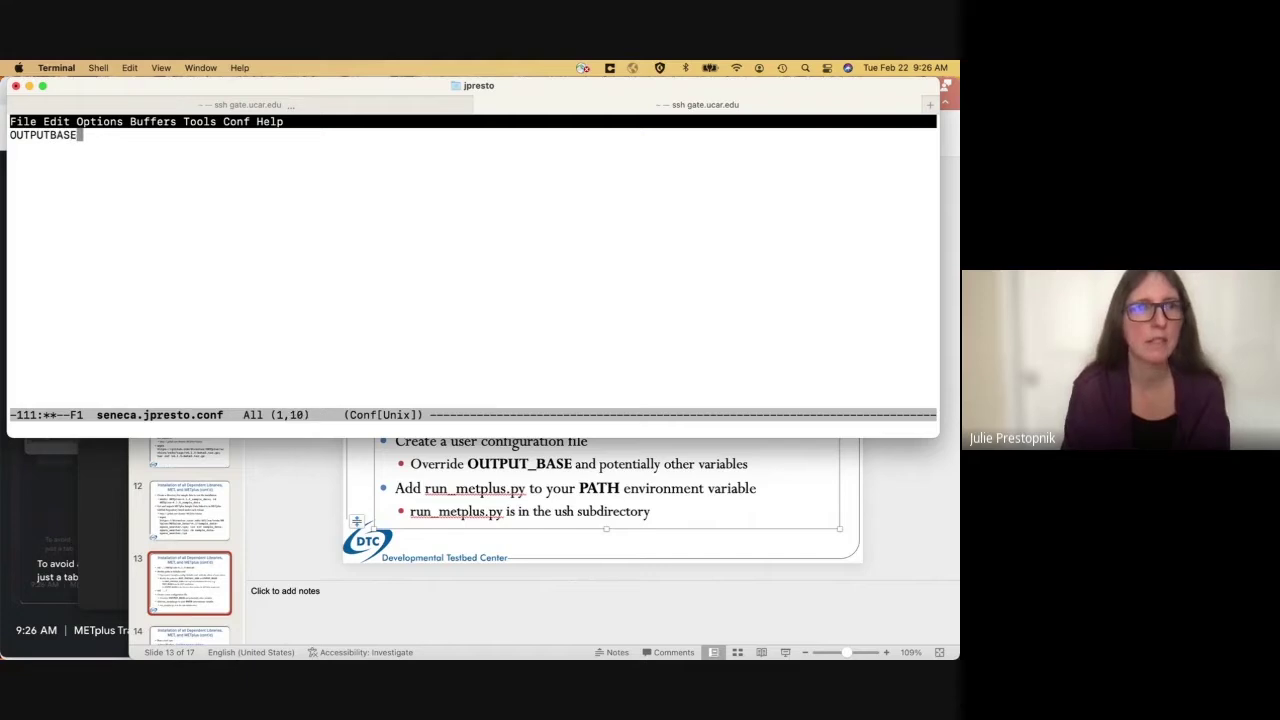
key(Left)
key(Left)
key(Left)
key(Left)
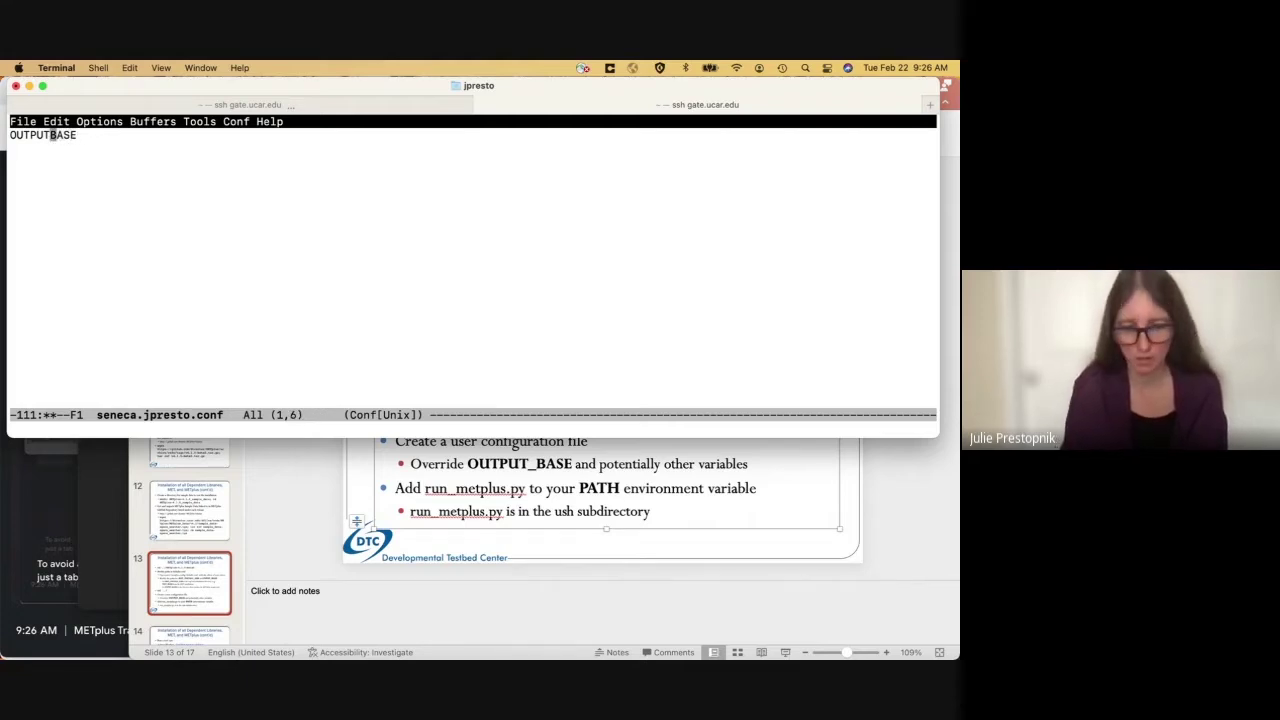
text(_)
key(Right)
key(Right)
key(Right)
key(Right)
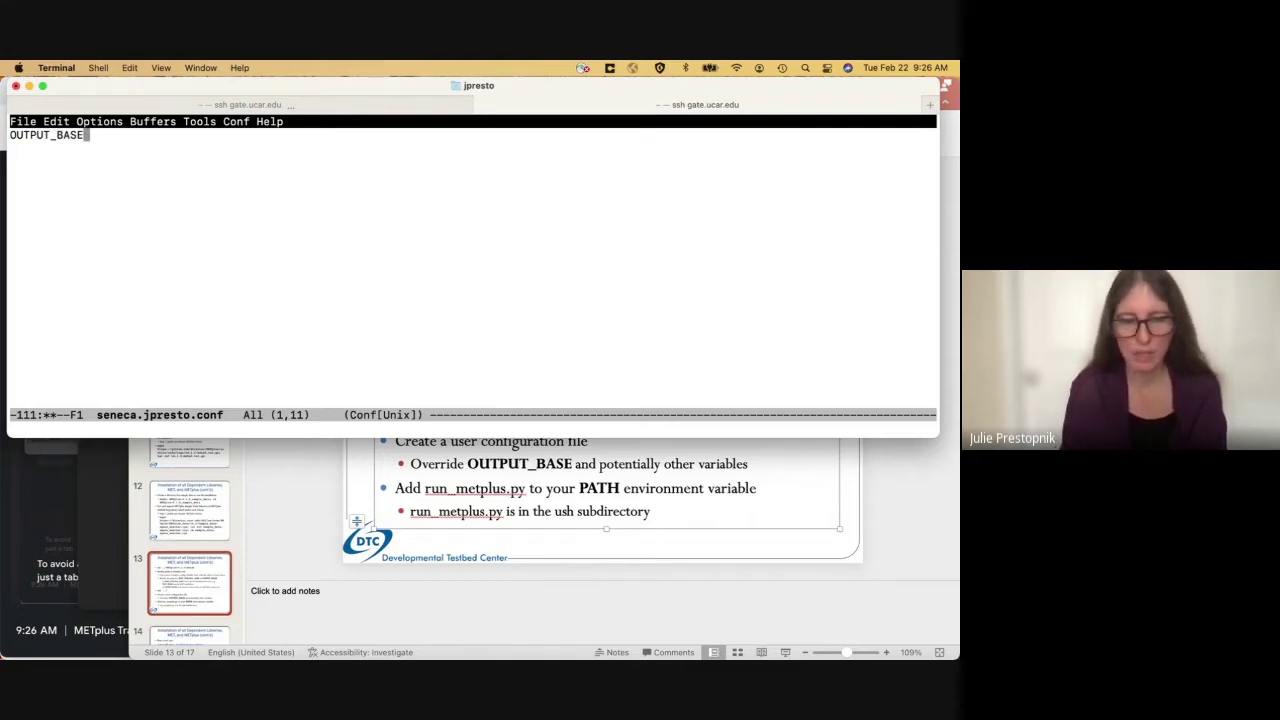
text(=)
- Save the user configuration file and exit emacs
key(ctrl+x)
key(ctrl+s)
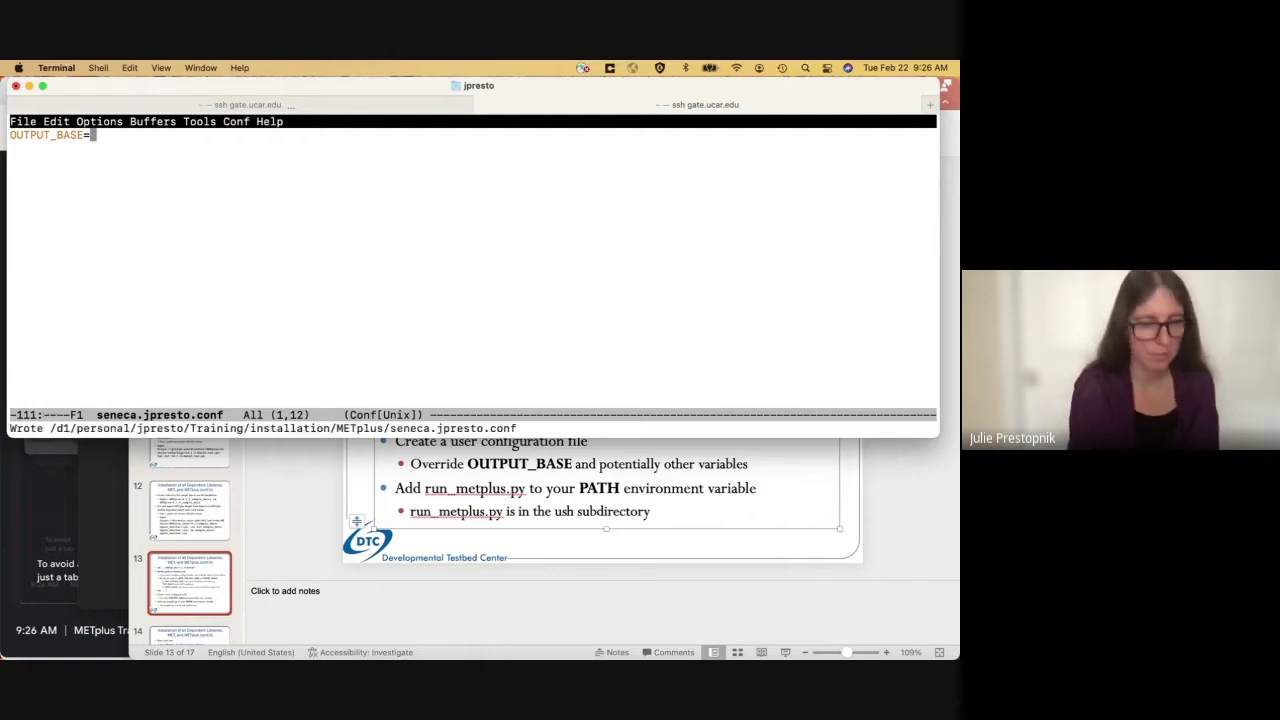
key(ctrl+x)
key(ctrl+c)
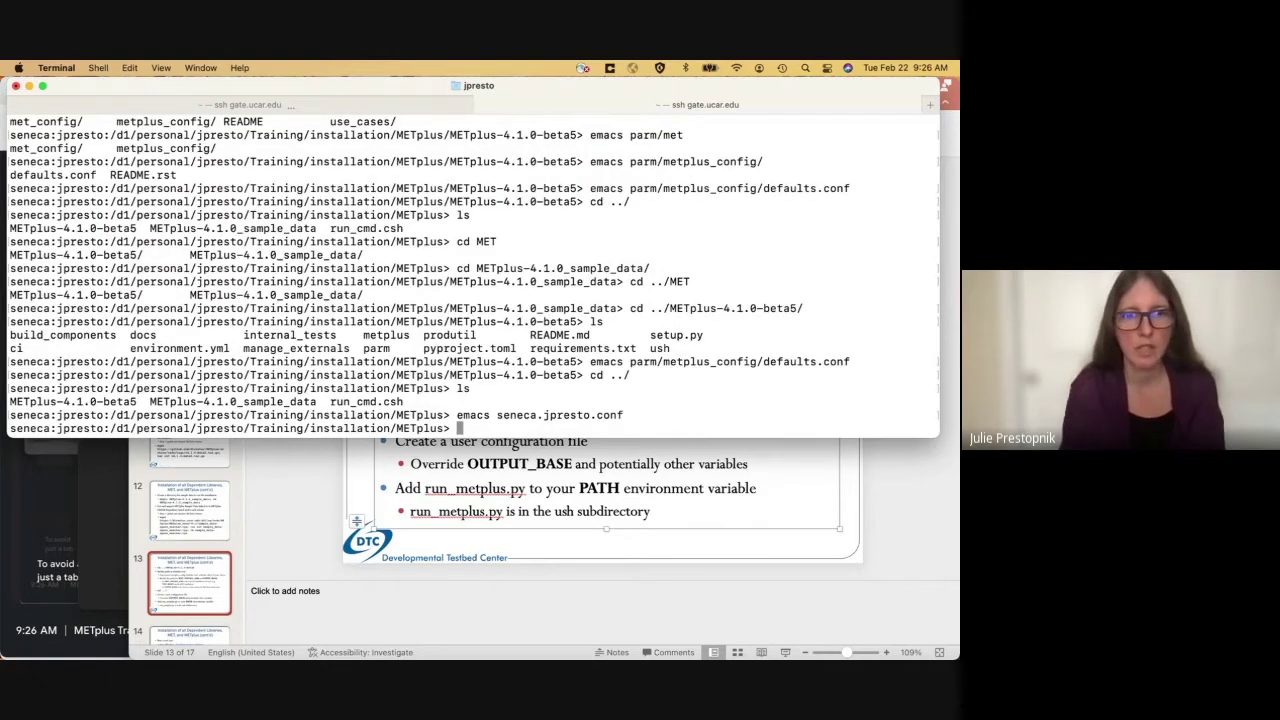
- List the METplus directory and create a subdirectory named output in it with mkdir
text(ls)
key(Return)
text(mkdir otupu)
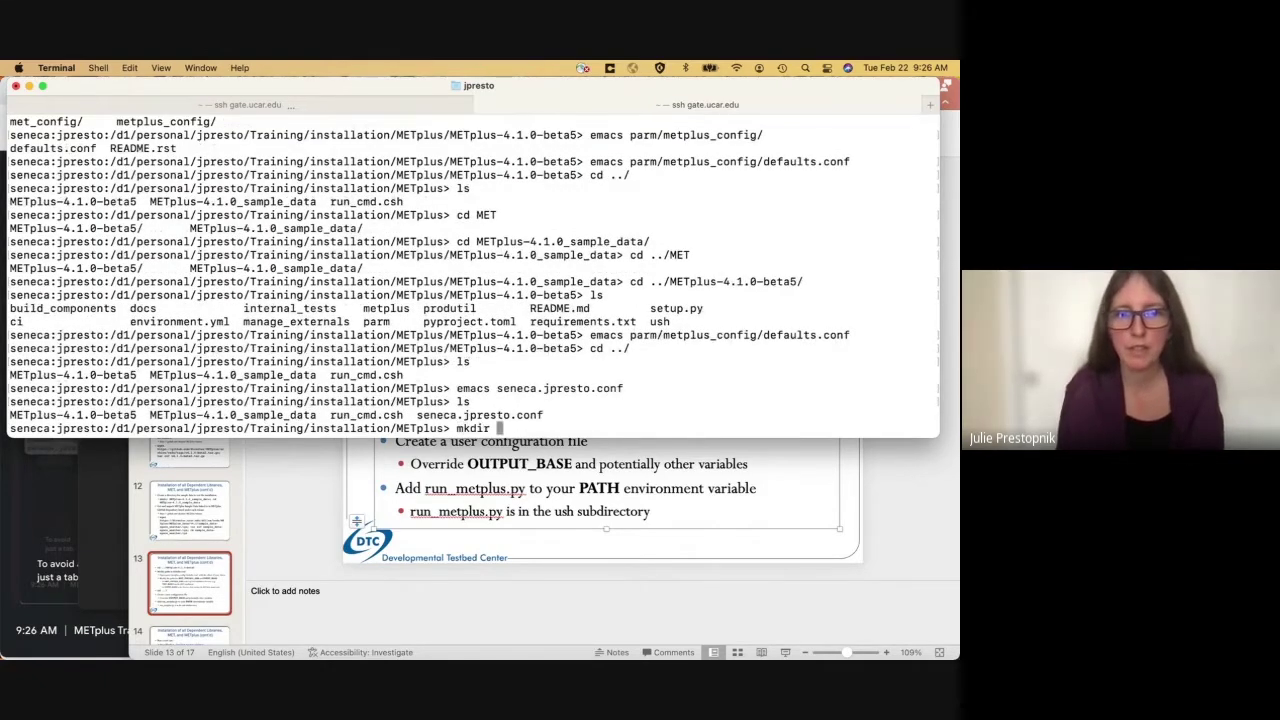
key(BackSpace)
key(BackSpace)
key(BackSpace)
key(BackSpace)
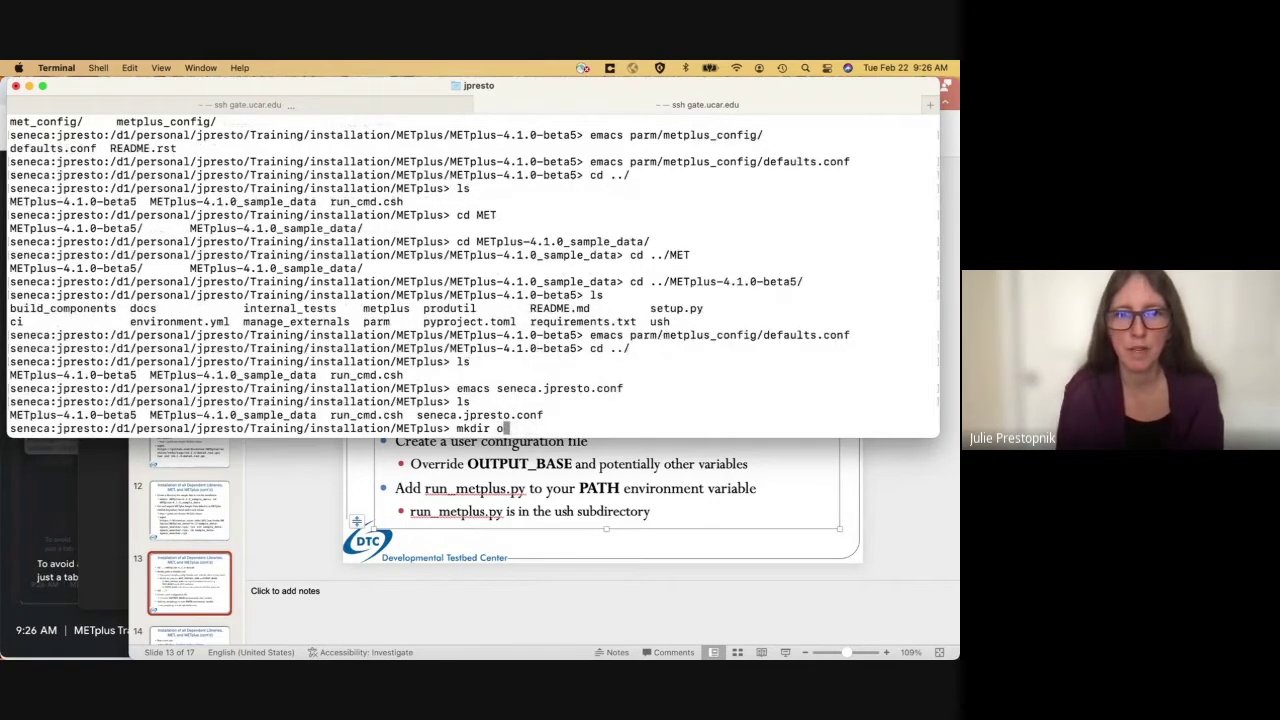
text(utptu)
key(BackSpace)
key(BackSpace)
key(BackSpace)
key(BackSpace)
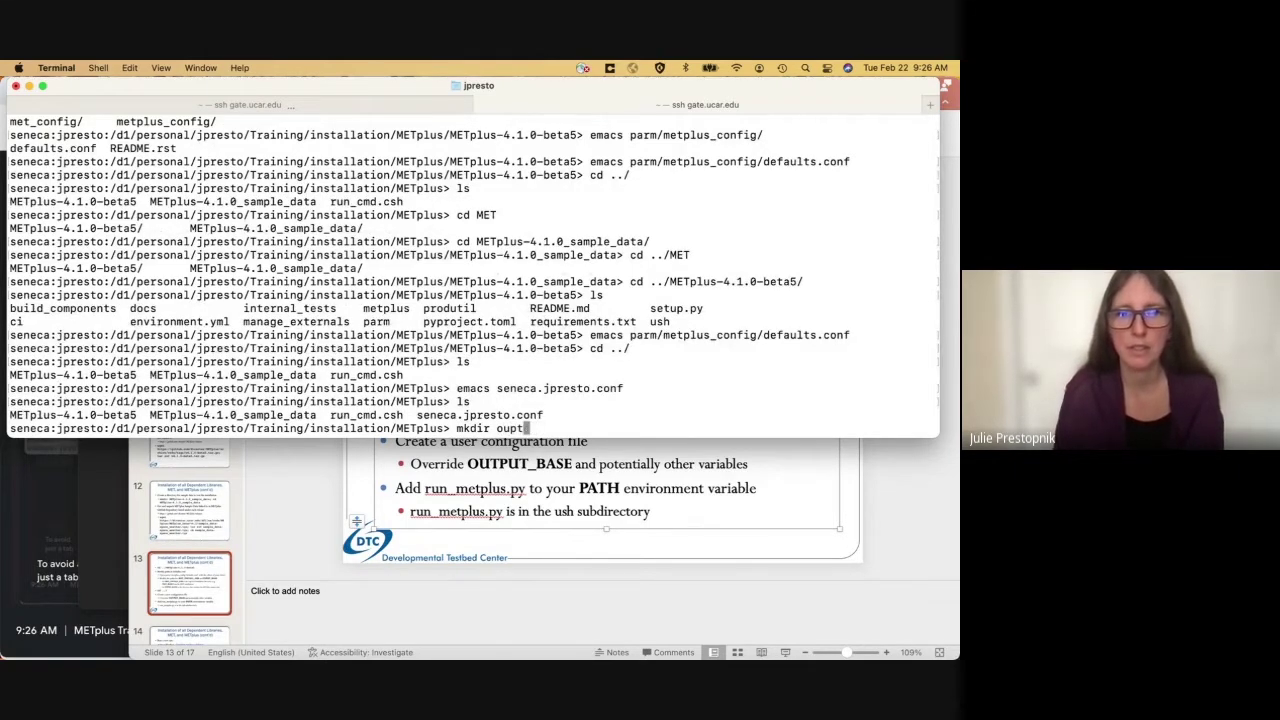
text(tput)
key(Return)
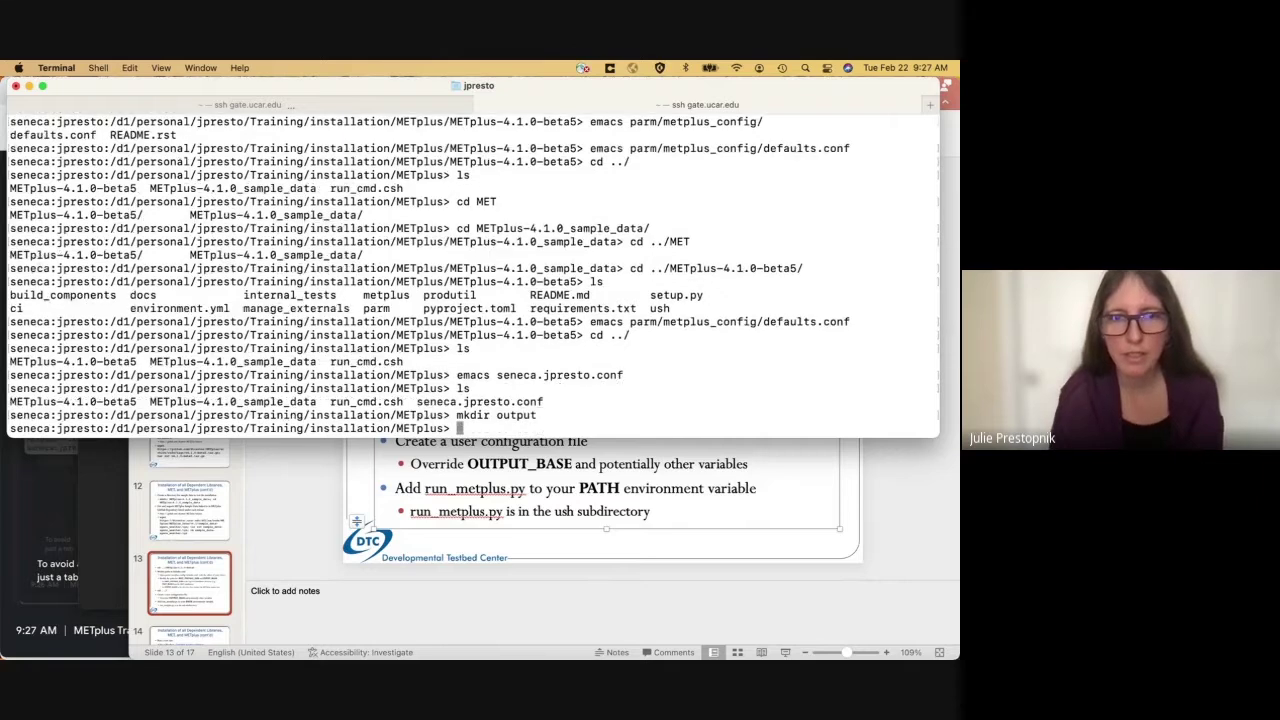
- Copy the full METplus directory path from the shell prompt and reopen the user configuration file in emacs at the end of its OUTPUT_BASE= line
drag(112, 429, 444, 429)
key(super+c)
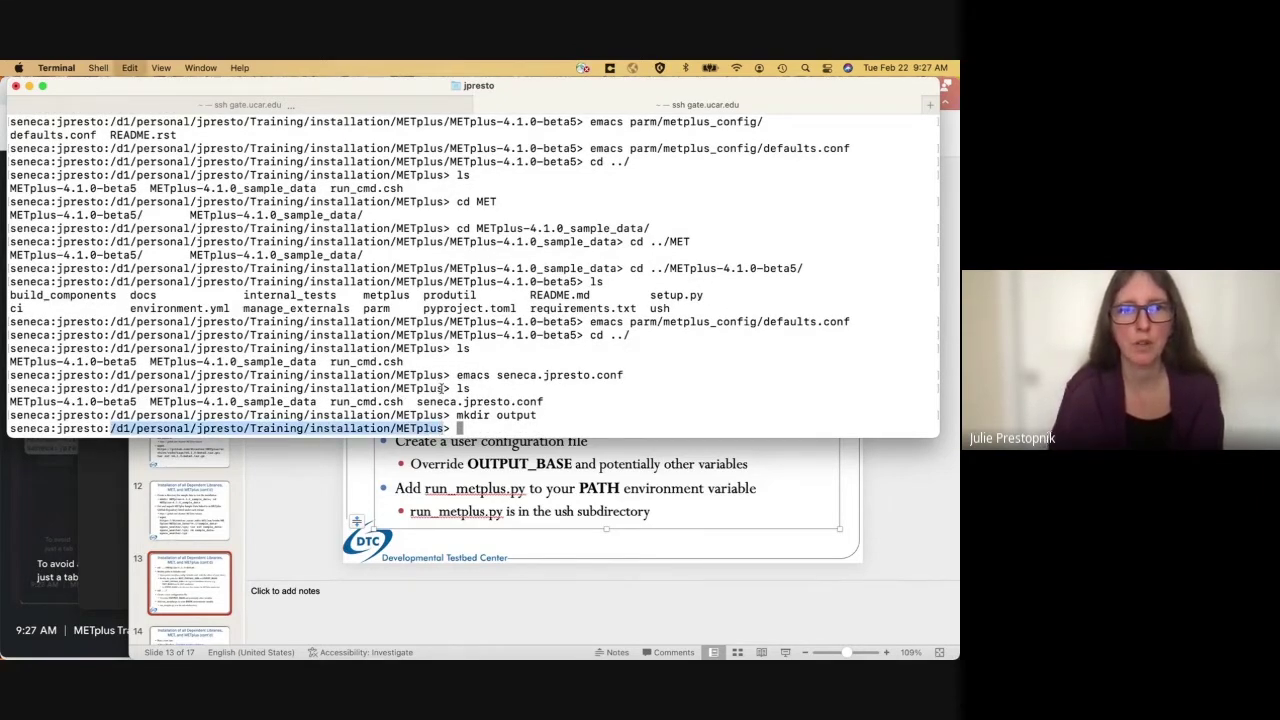
text(emacs s)
key(Tab)
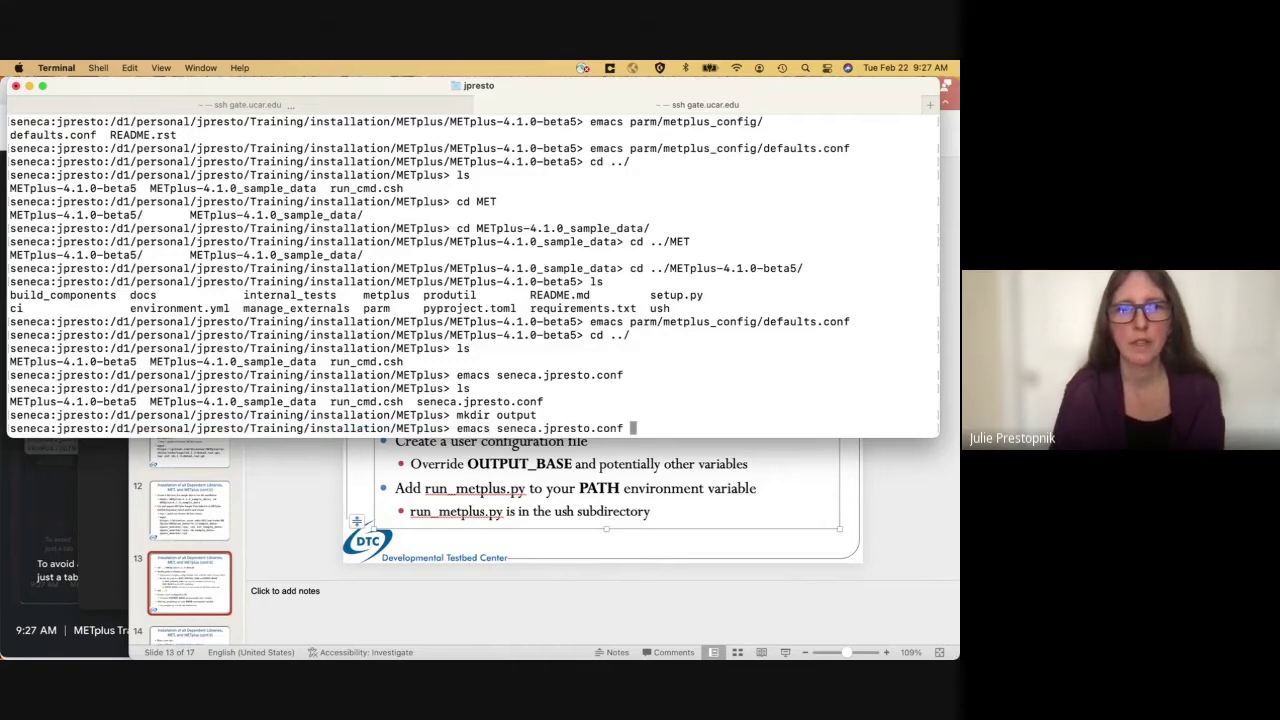
key(Return)
key(Down)
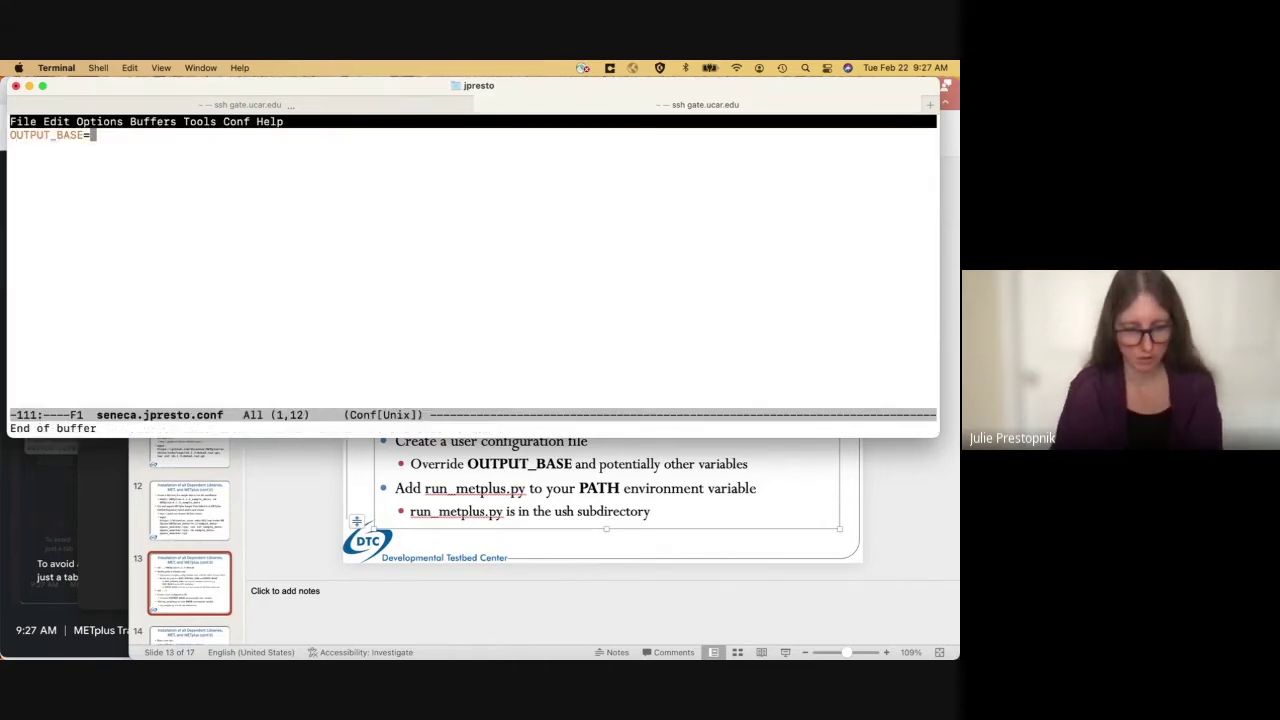
- Set OUTPUT_BASE to the copied METplus path followed by /output, save the file and exit emacs
key(super+v)
text(/output)
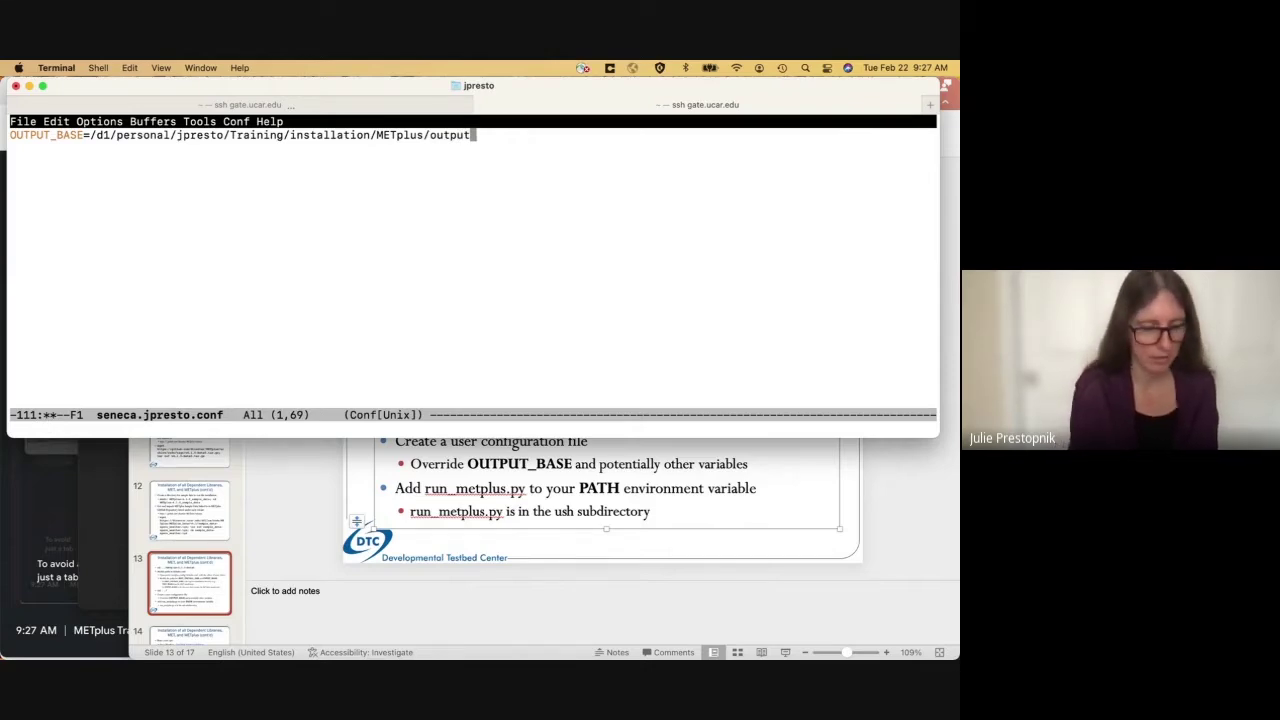
key(ctrl+x)
key(ctrl+s)
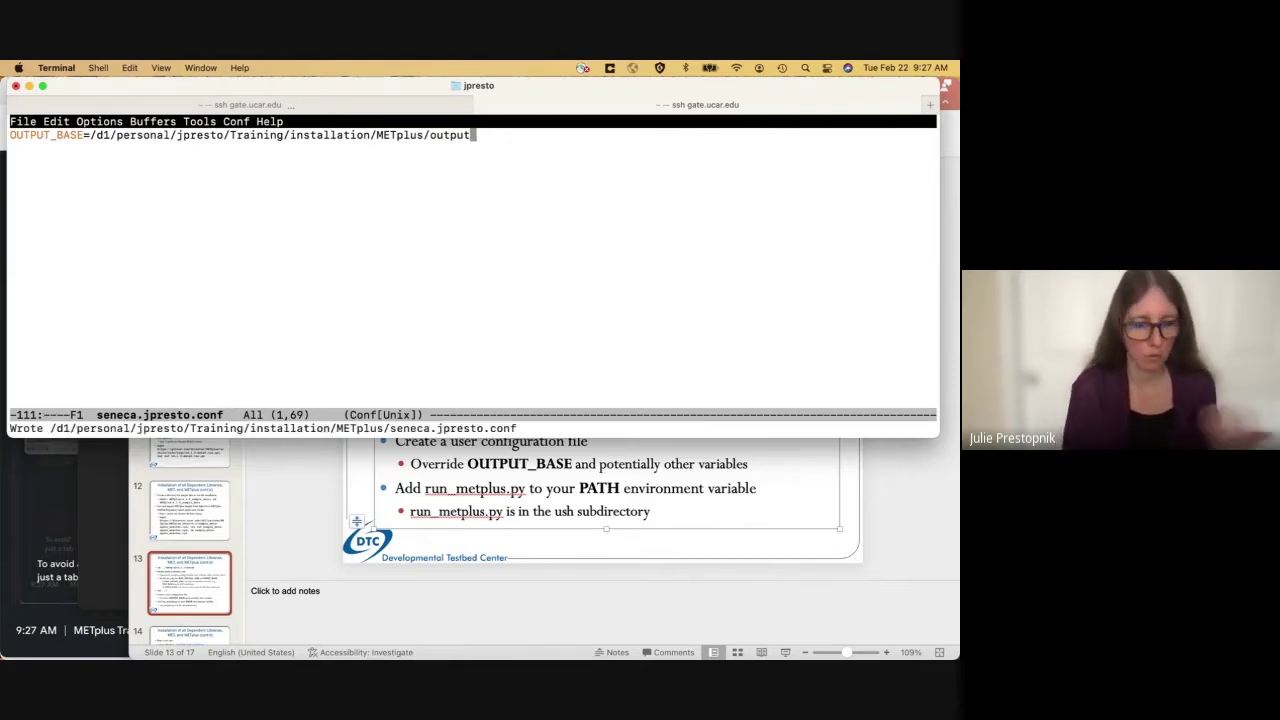
key(ctrl+x)
key(ctrl+c)
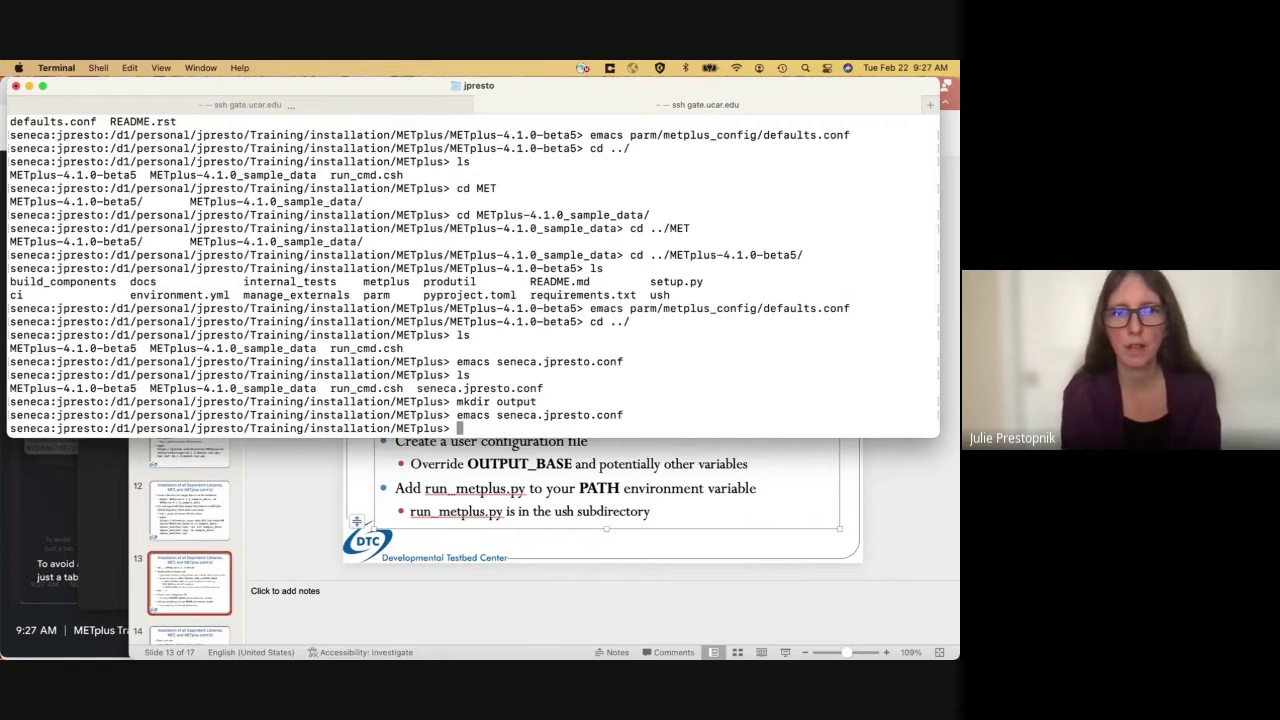
- Switch to PowerPoint, display slide 14 and highlight the /path/to placeholder in the run_metplus.py test command
click(458, 494)
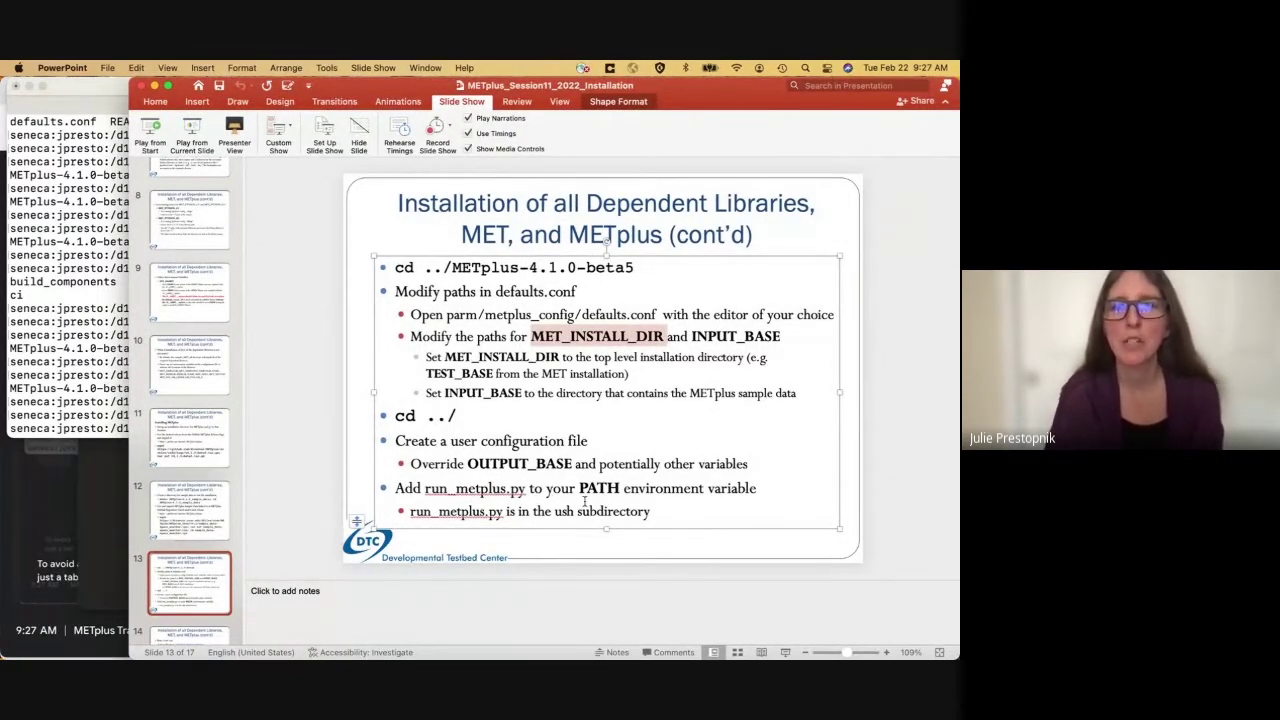
scroll(199, 573, down, 5)
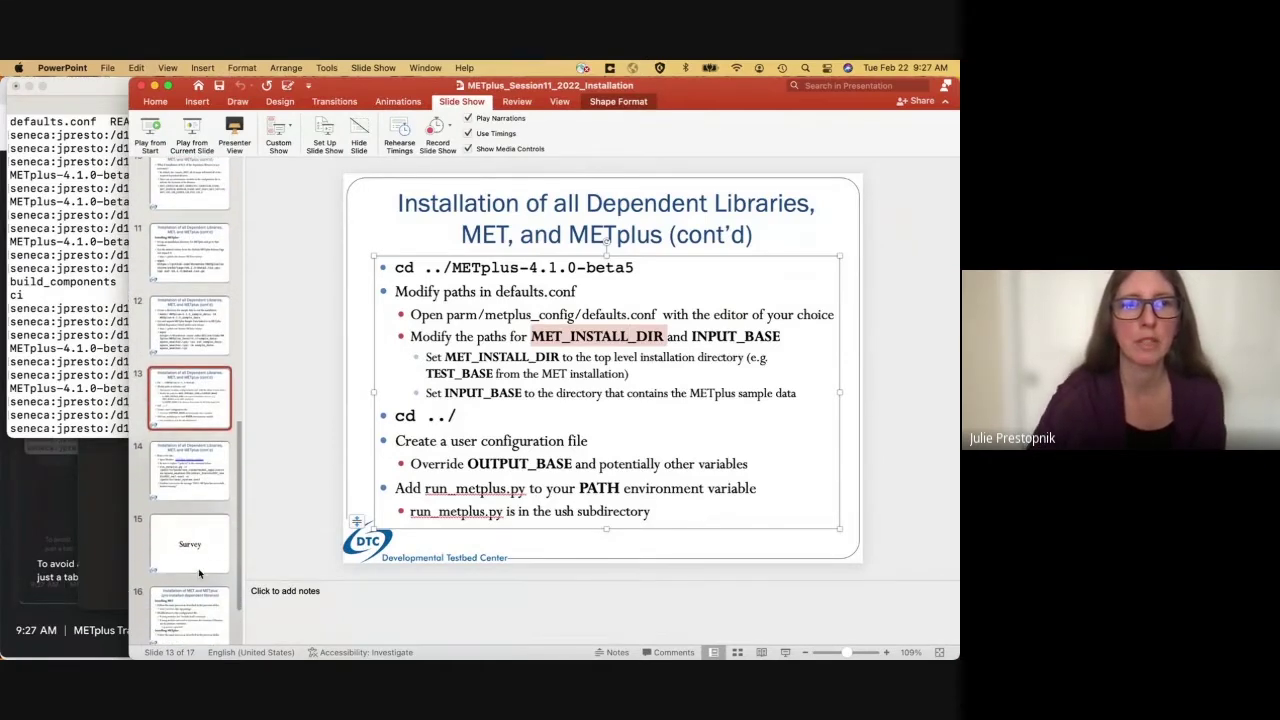
click(195, 480)
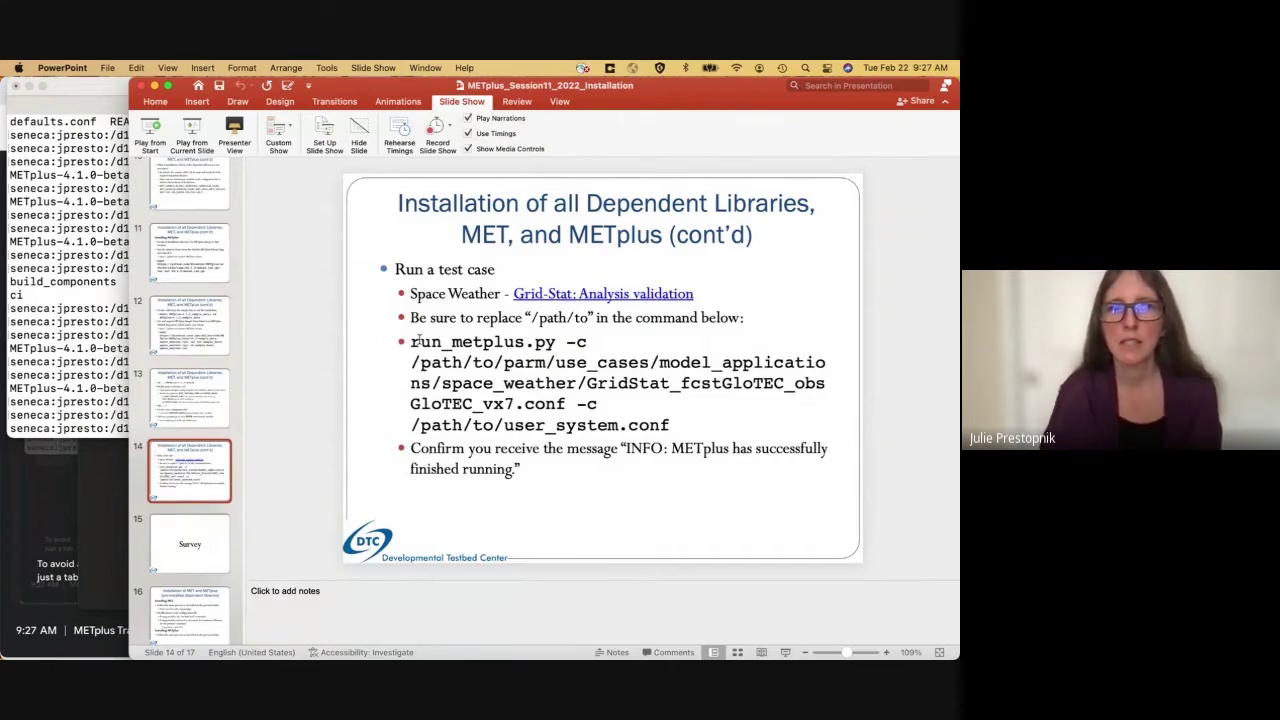
drag(411, 363, 490, 363)
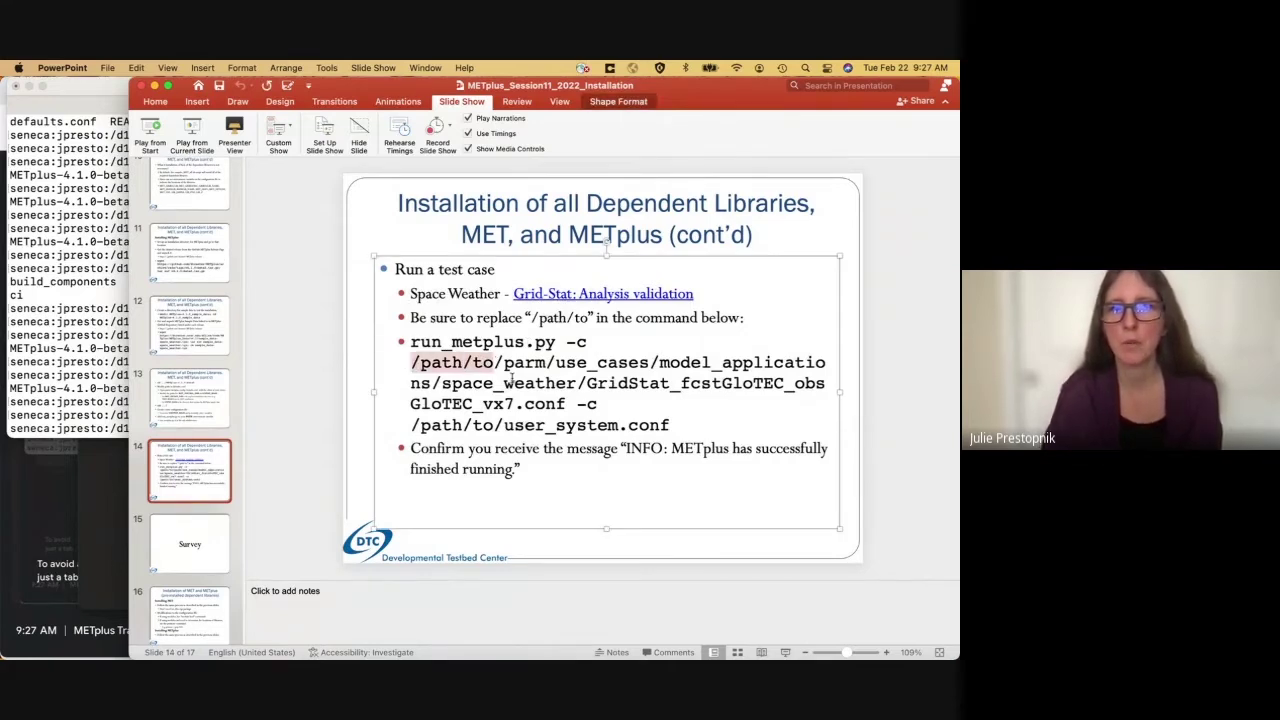
- Return to Terminal and open run_cmd.csh in emacs
click(84, 375)
text(em)
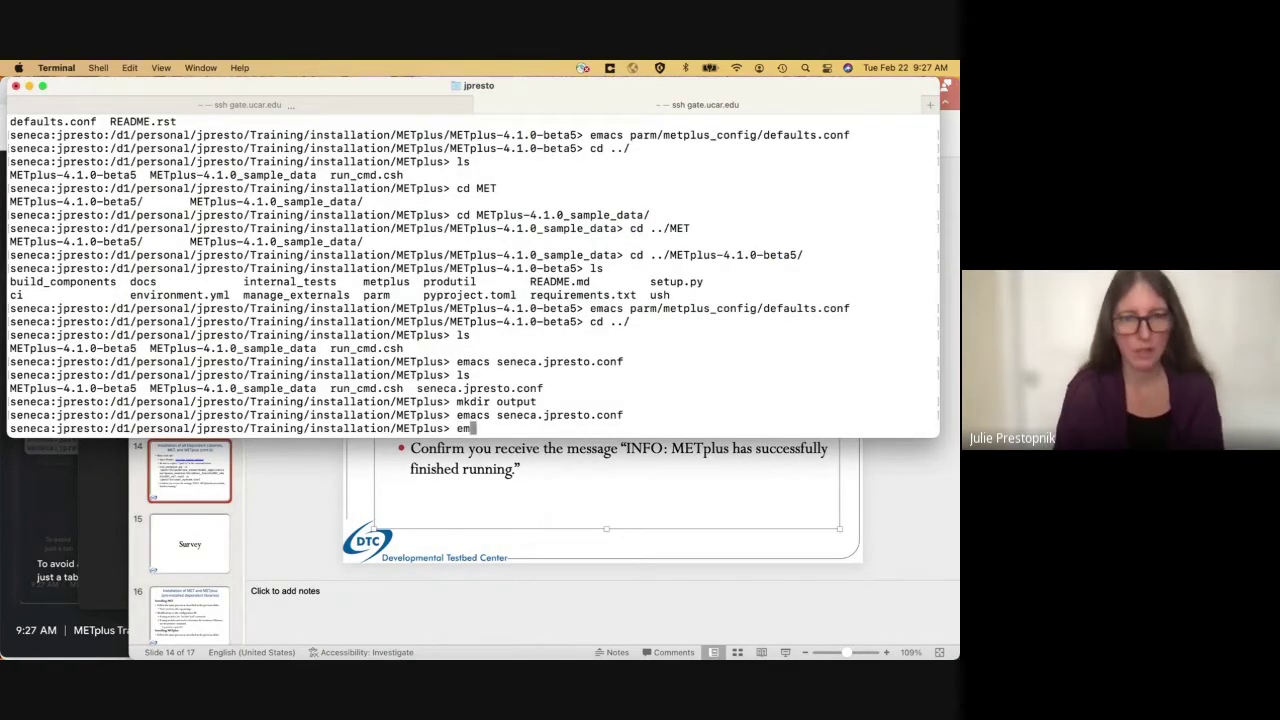
text(acs r)
key(Tab)
key(Return)
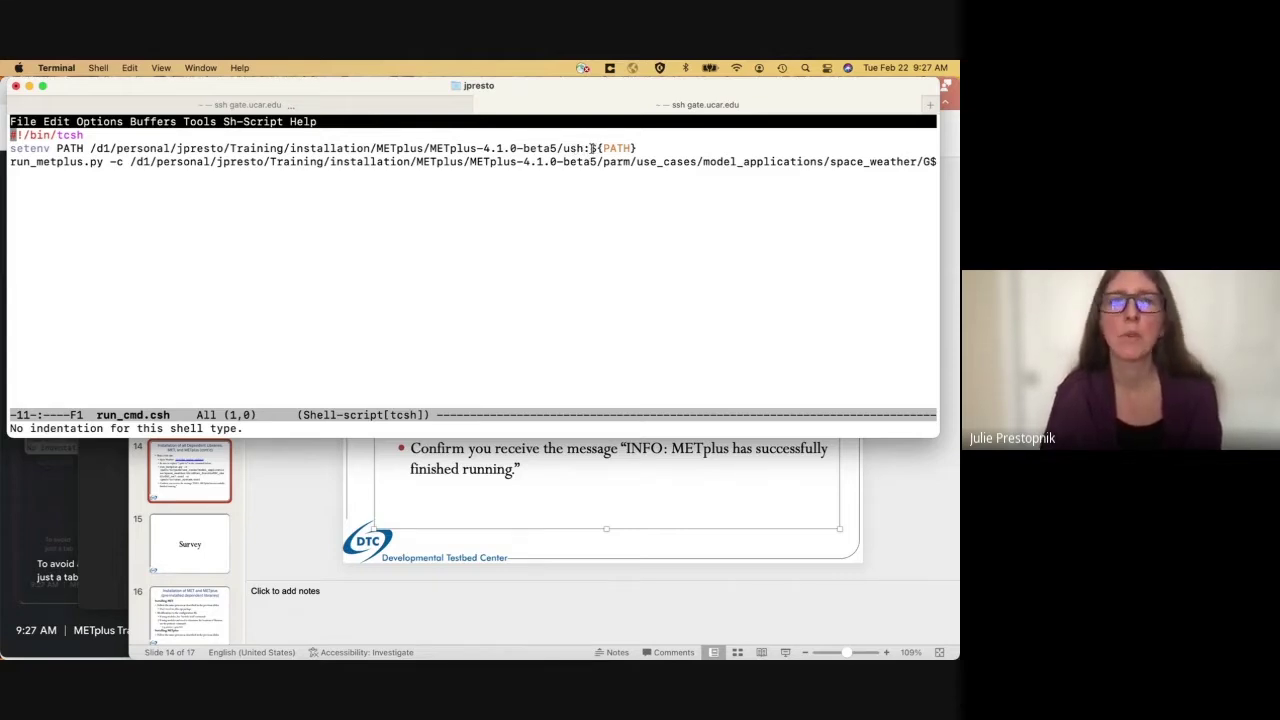
- Highlight ${PATH} in the setenv line and the use case configuration path in the run_metplus.py command of run_cmd.csh
drag(591, 148, 650, 148)
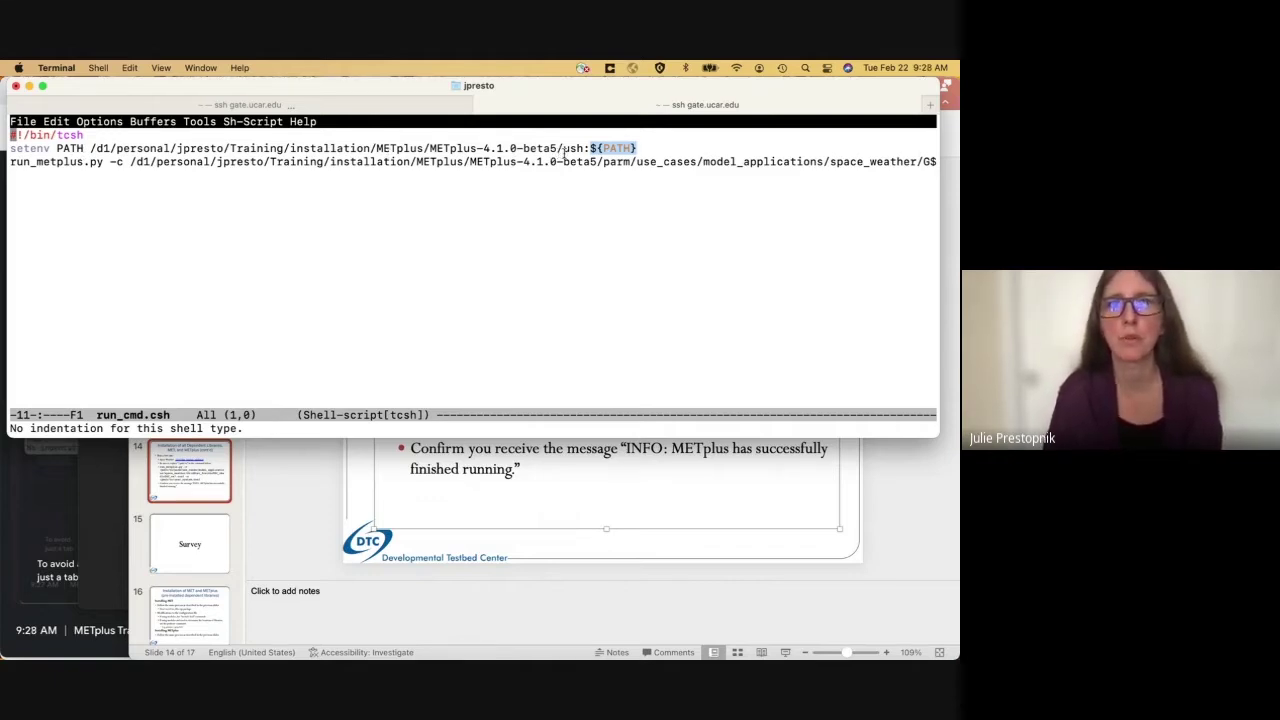
click(99, 164)
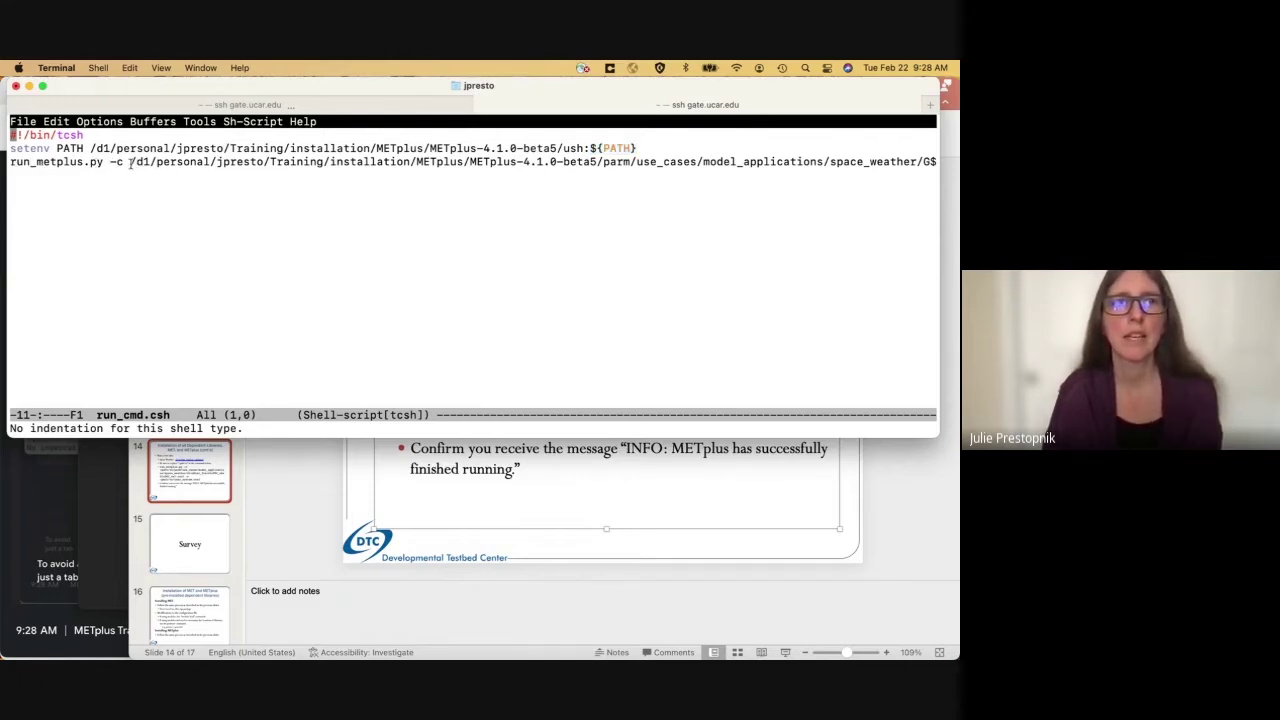
drag(129, 163, 660, 163)
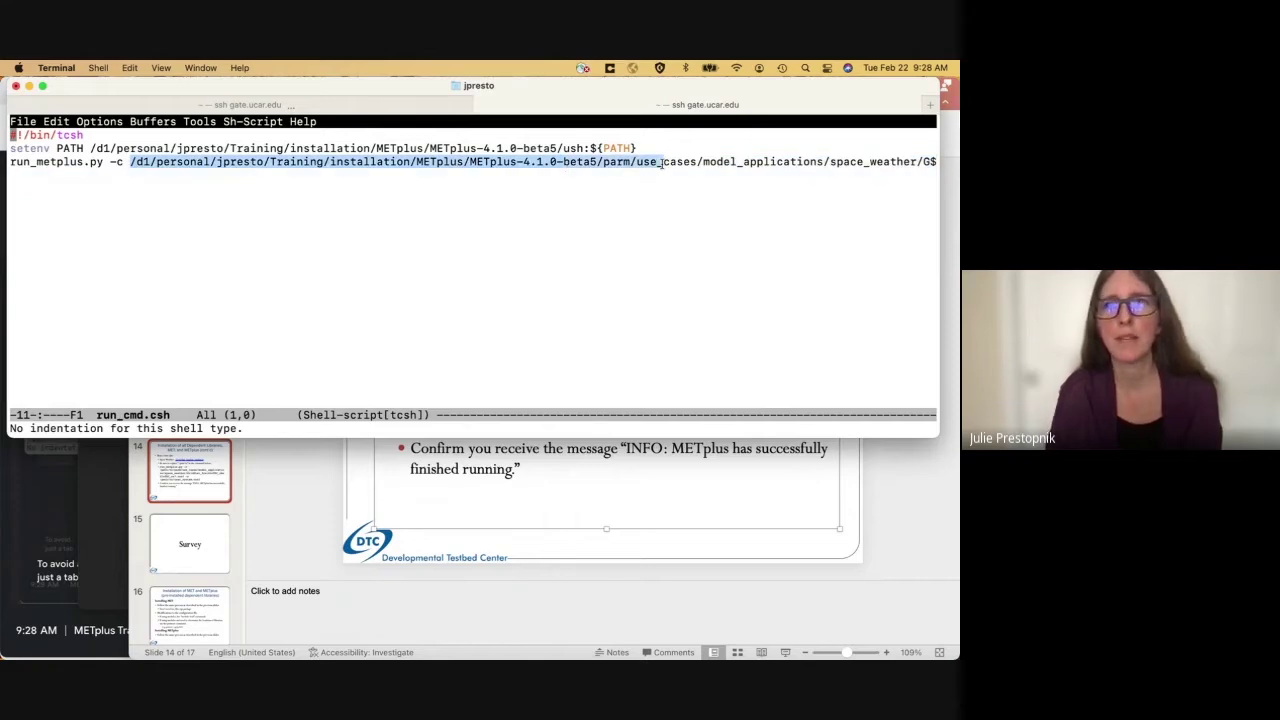
click(669, 163)
- Search run_cmd.csh for "space" in the run_metplus.py line and go to the end of that command
key(ctrl+e)
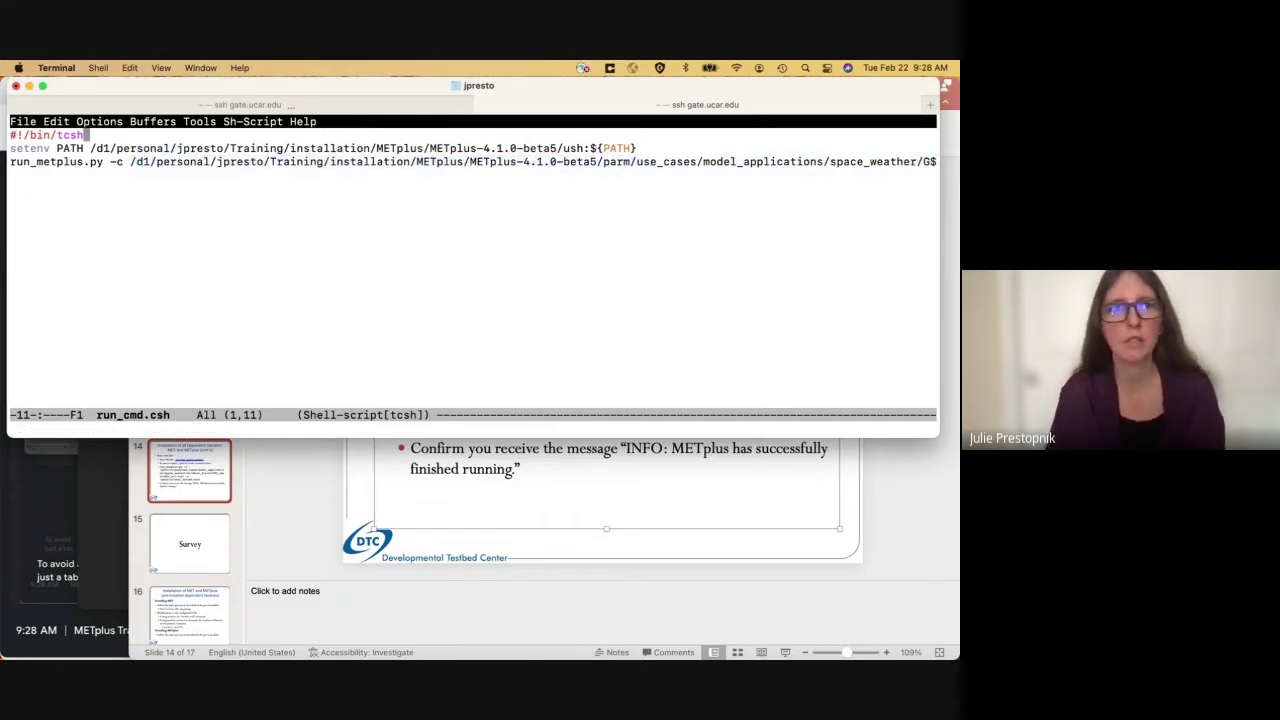
key(Down)
key(Left)
key(Left)
key(Left)
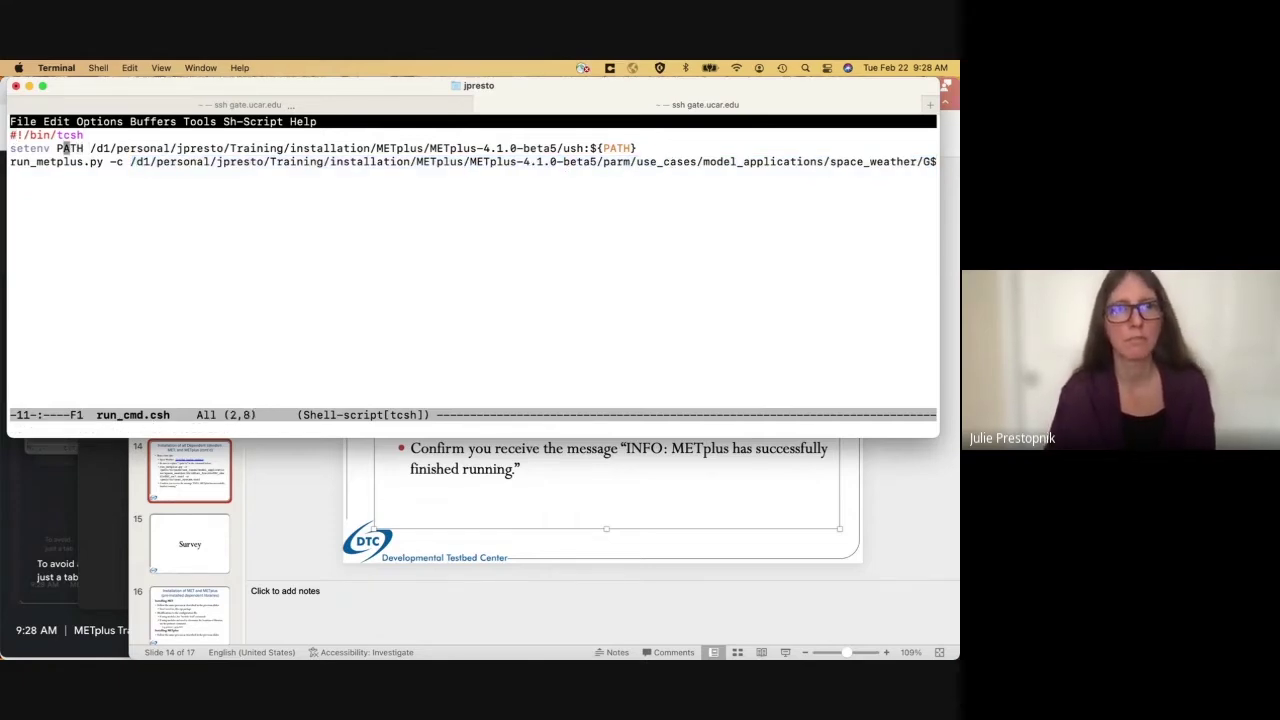
key(Right)
key(Down)
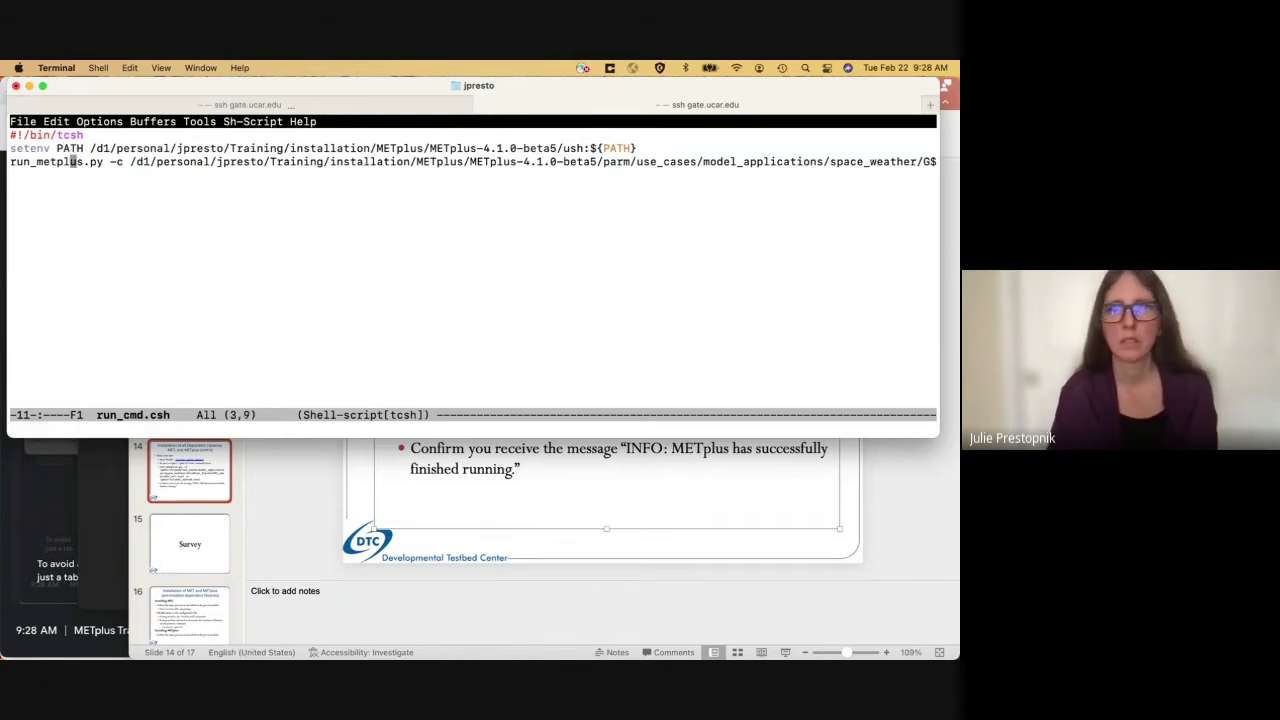
key(ctrl+s)
text(space)
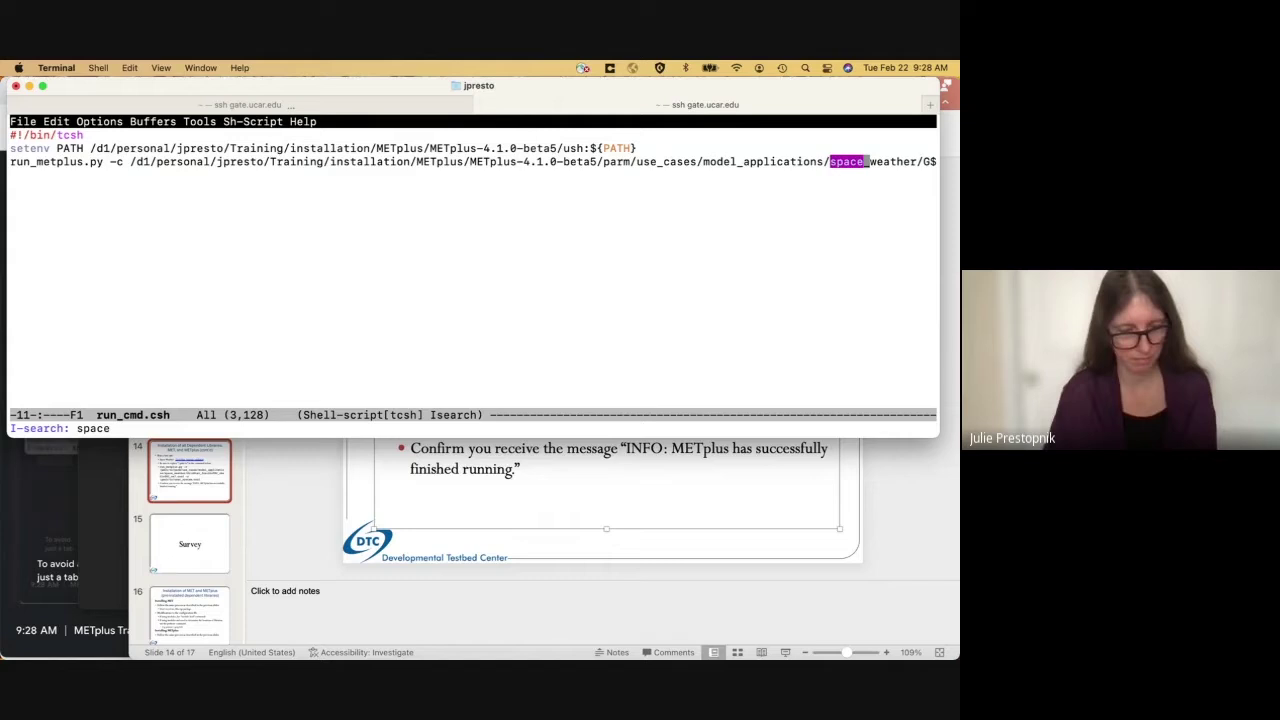
key(ctrl+e)
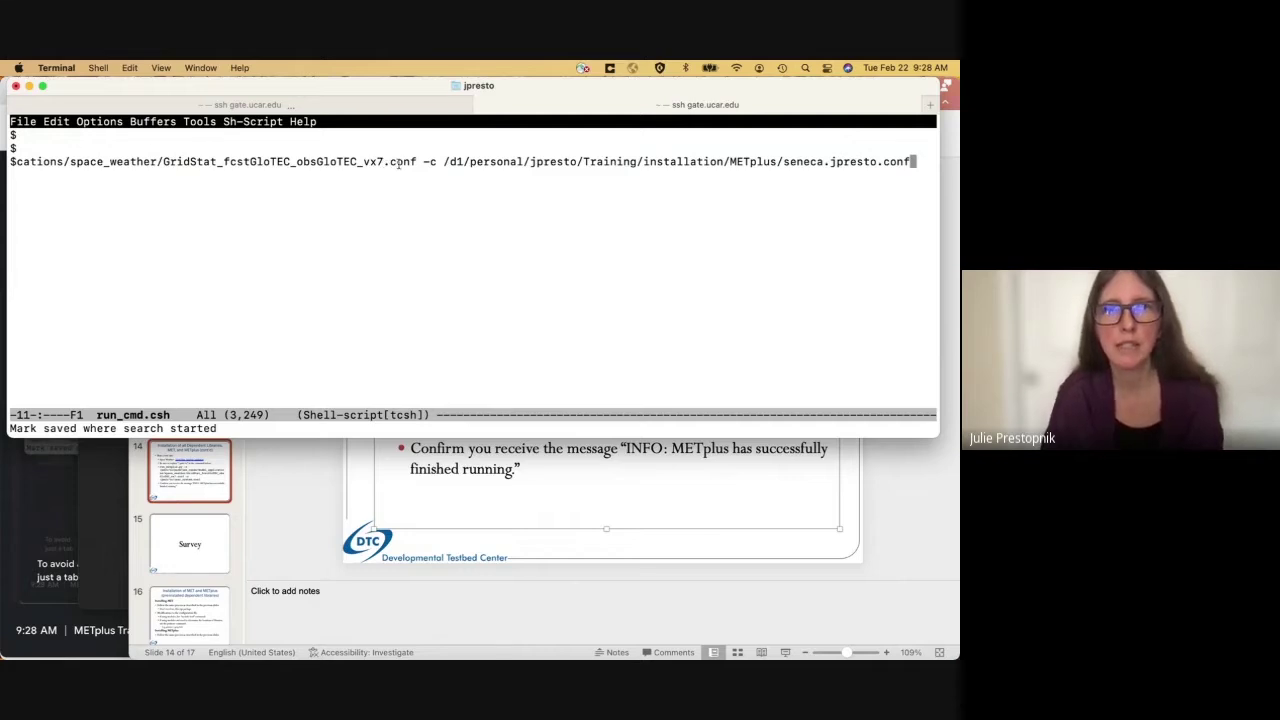
- Highlight the user configuration file path after the second -c option and exit emacs without editing run_cmd.csh
drag(443, 161, 838, 161)
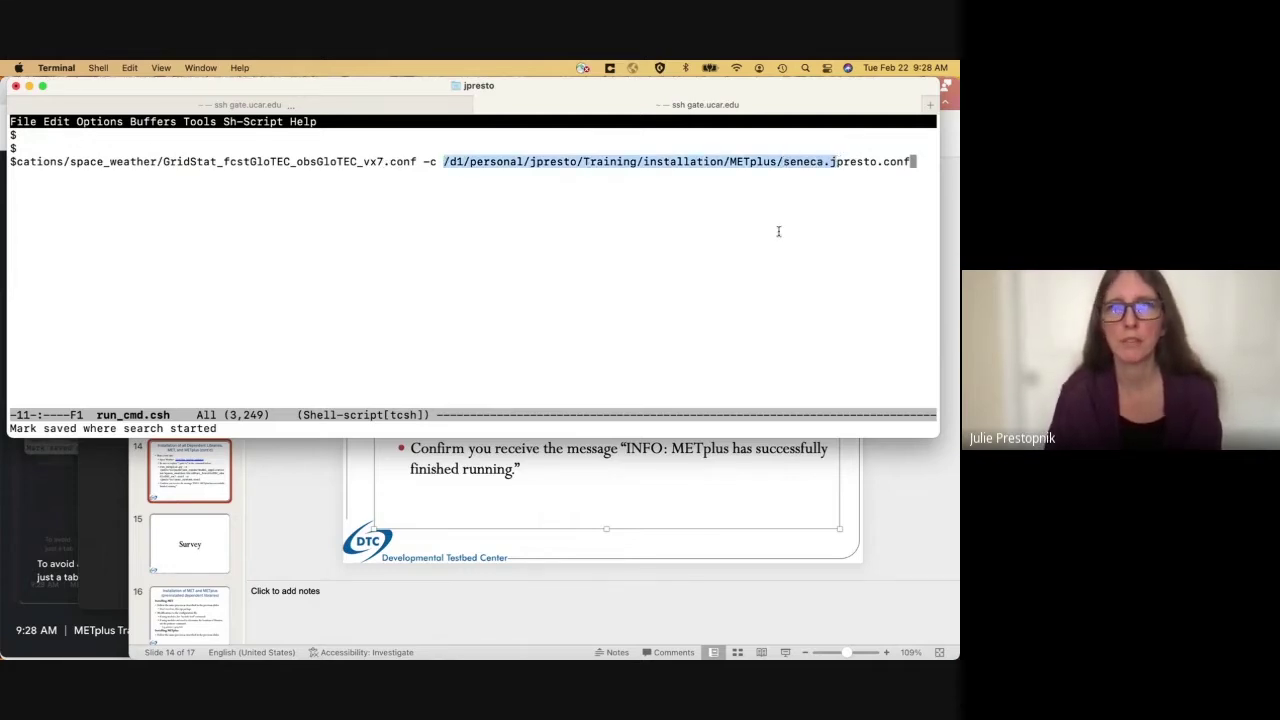
click(571, 200)
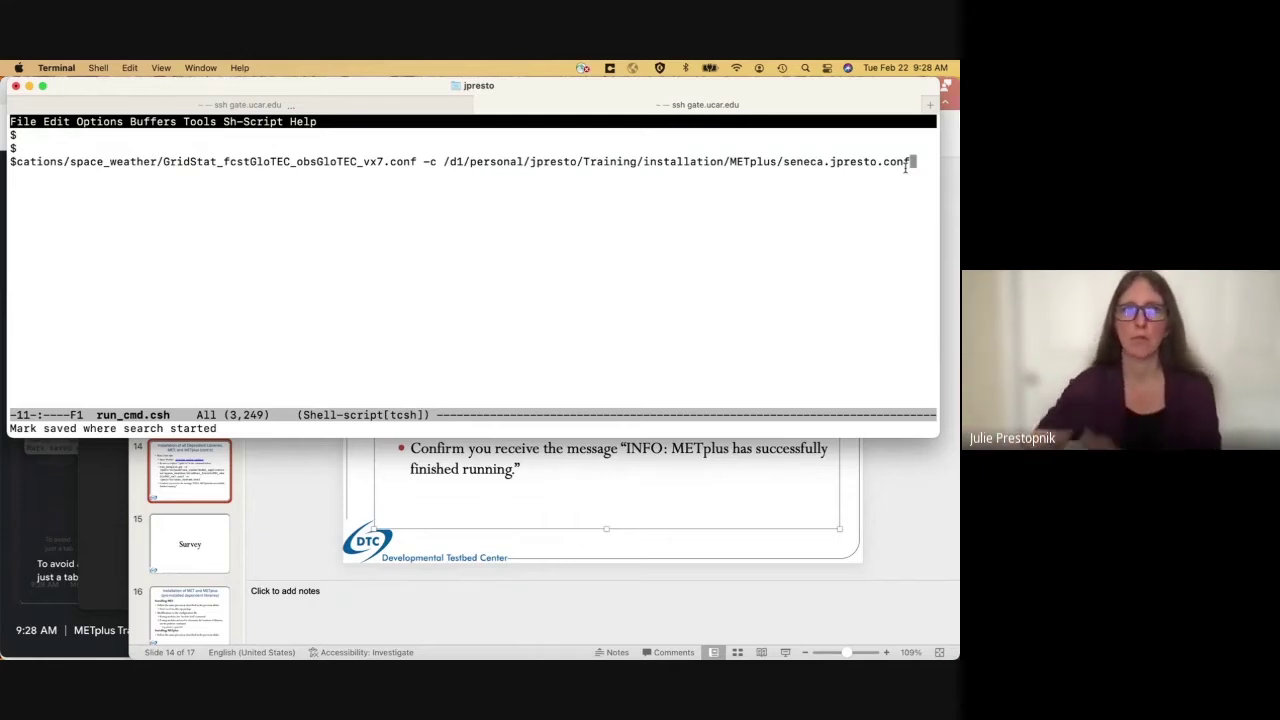
key(Down)
key(Down)
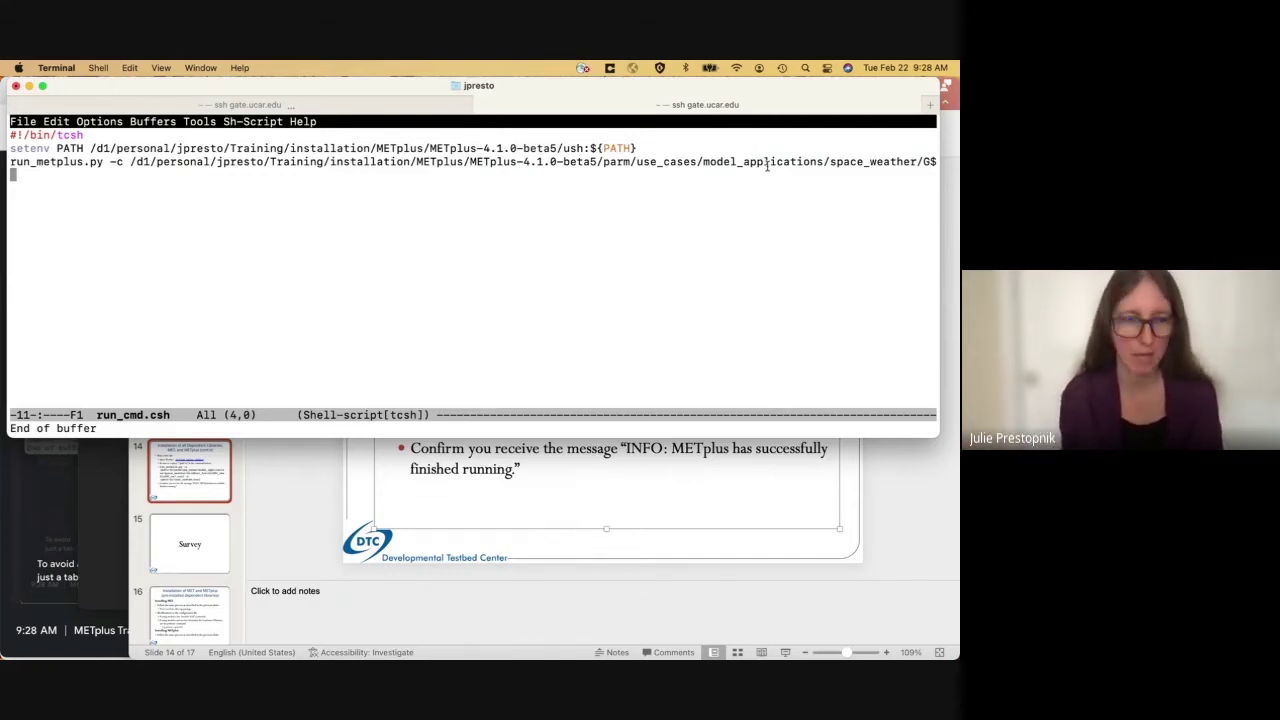
key(ctrl+x)
key(ctrl+c)
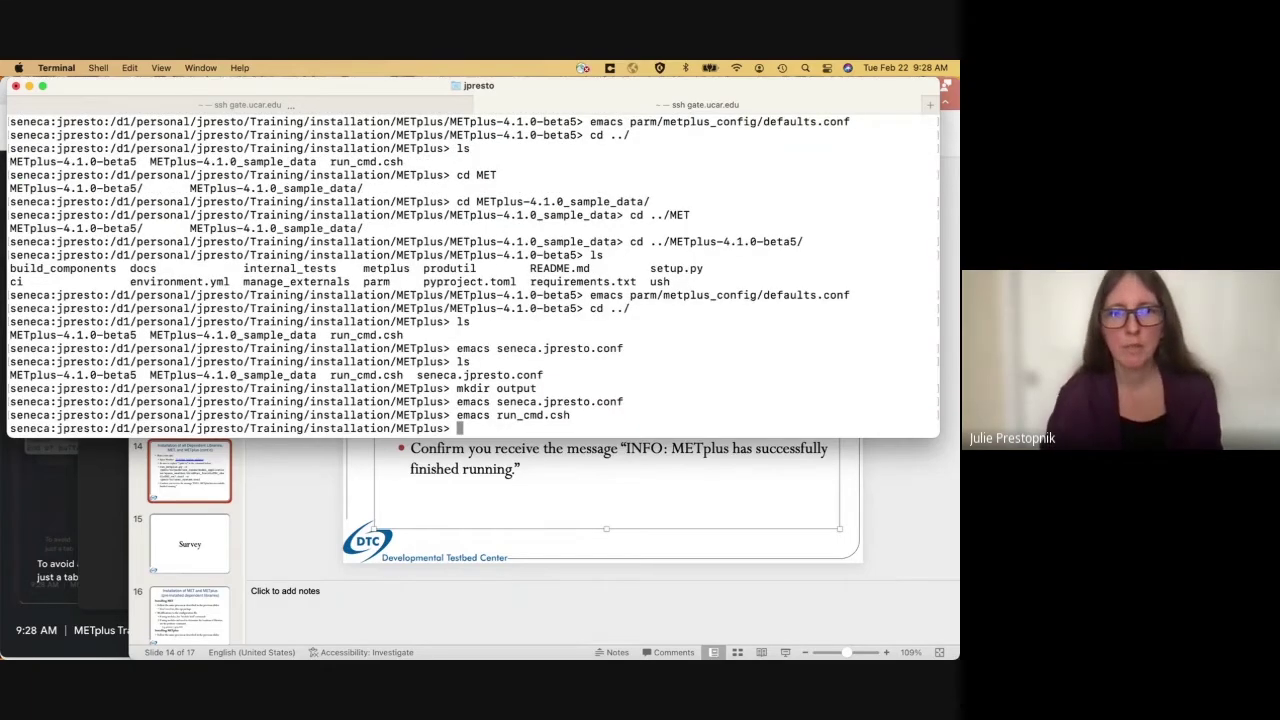
- Switch to PowerPoint and try to open the Grid-Stat: Analysis validation hyperlink on slide 14
click(759, 470)
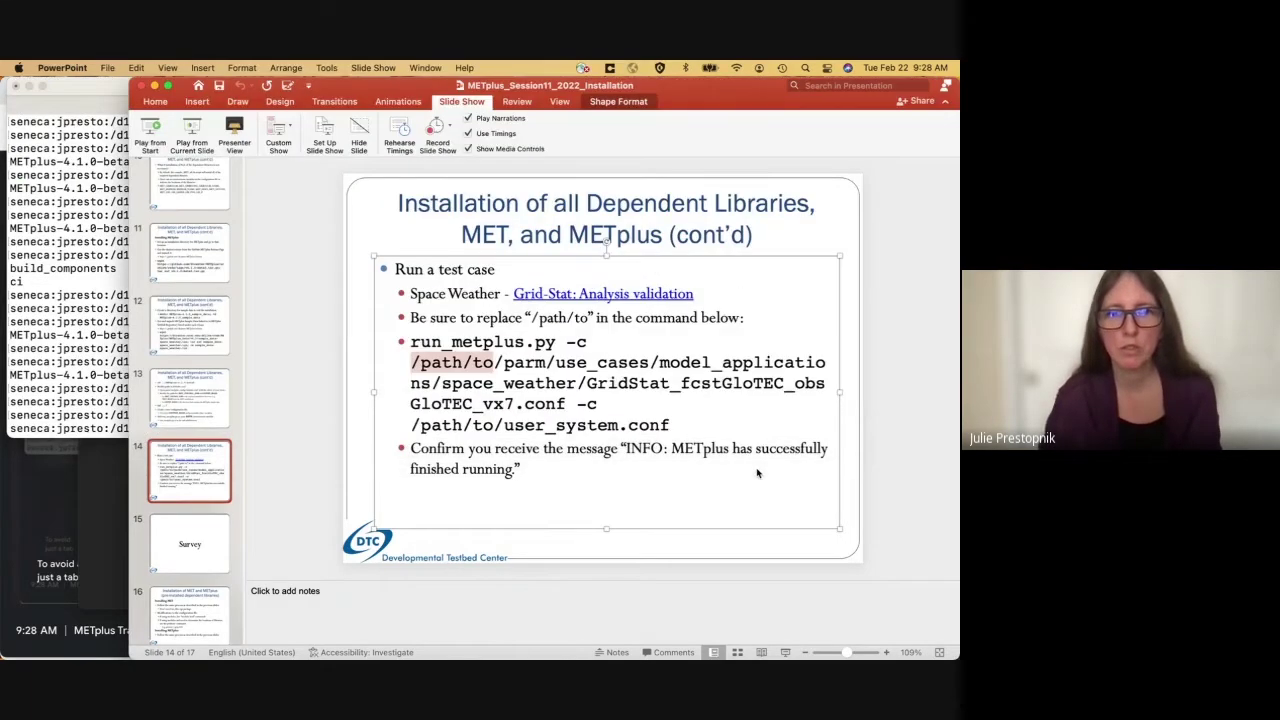
click(547, 293)
right_click(547, 293)
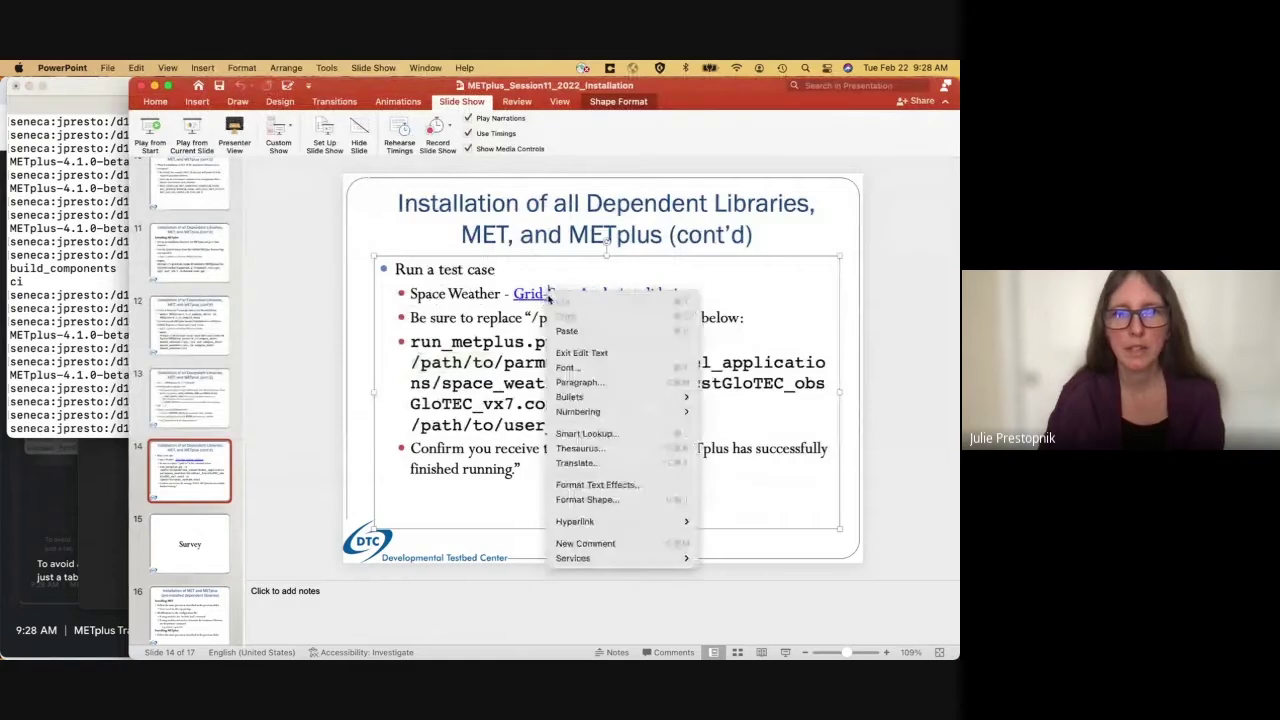
click(718, 300)
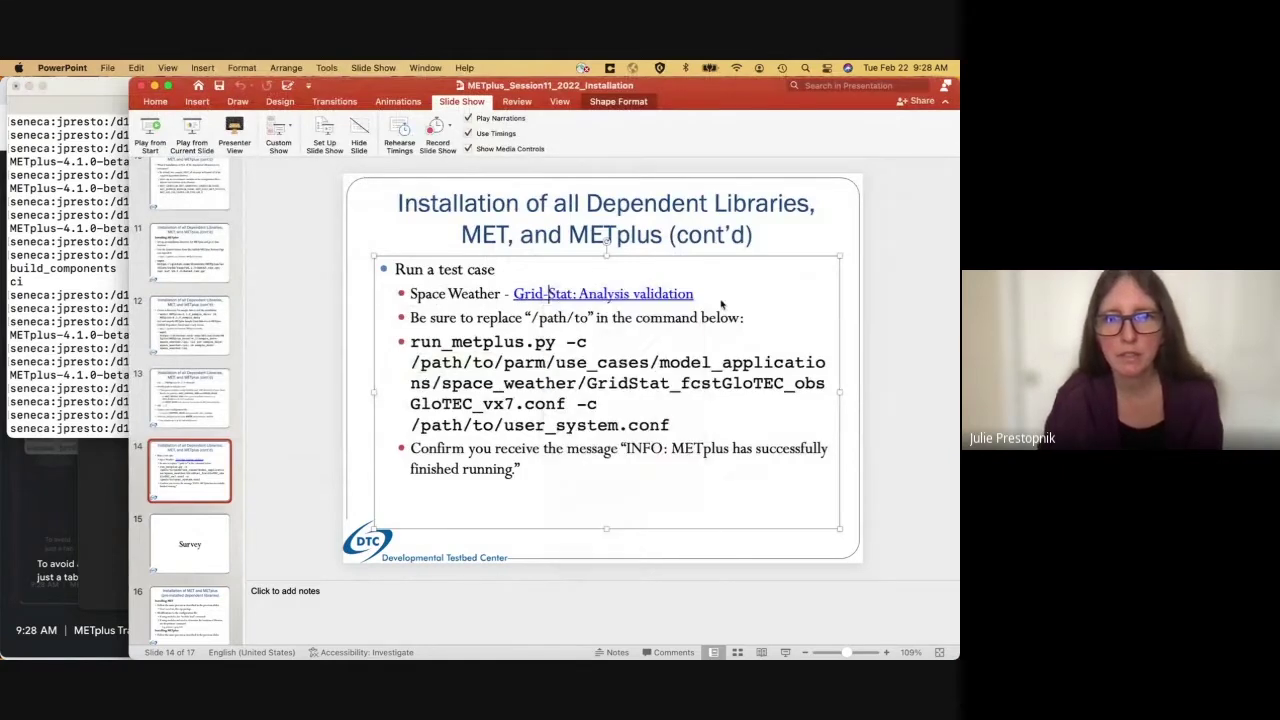
right_click(612, 293)
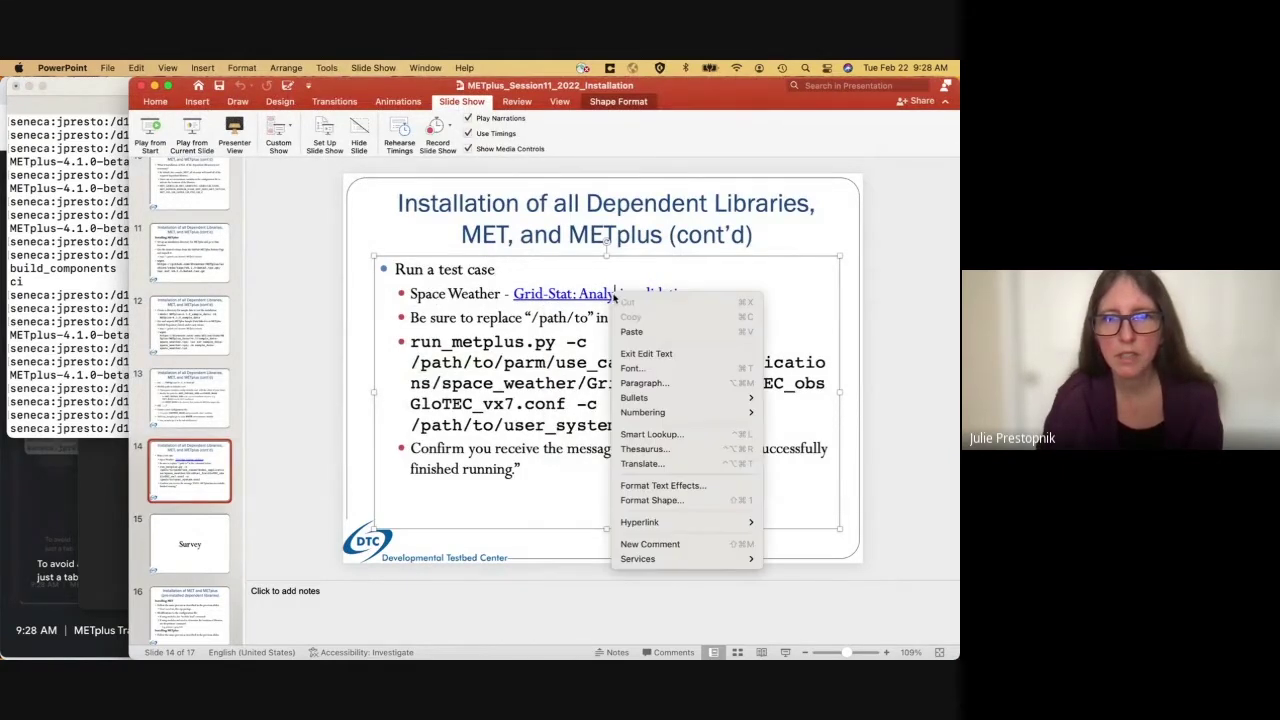
click(531, 365)
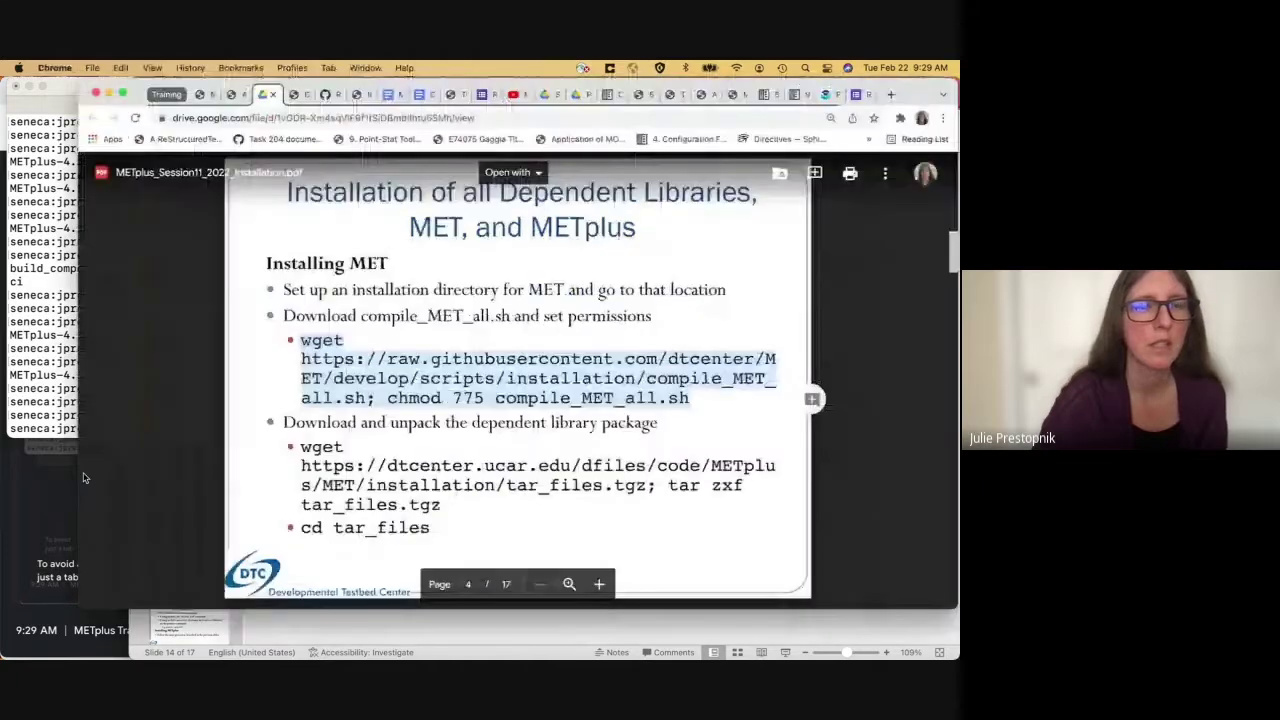
- Switch to Chrome and open the METplus Use Cases section of the main_v4.0 METplus User's Guide
click(86, 474)
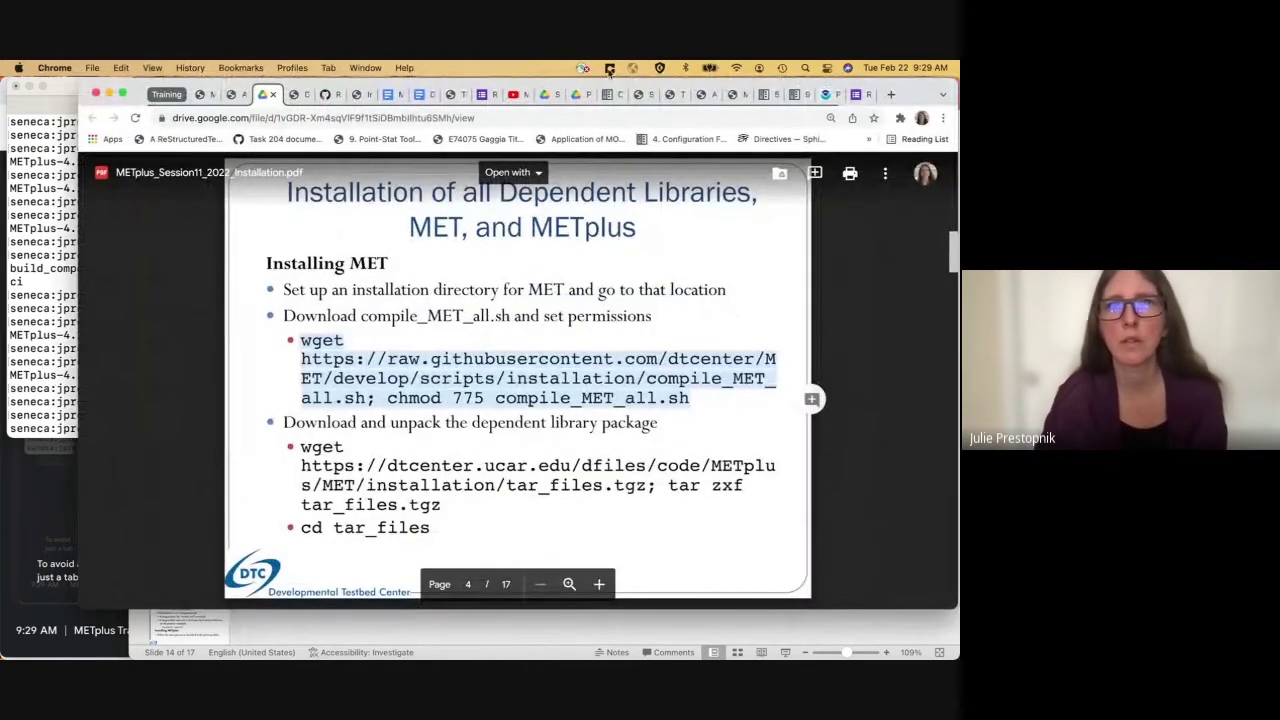
click(609, 94)
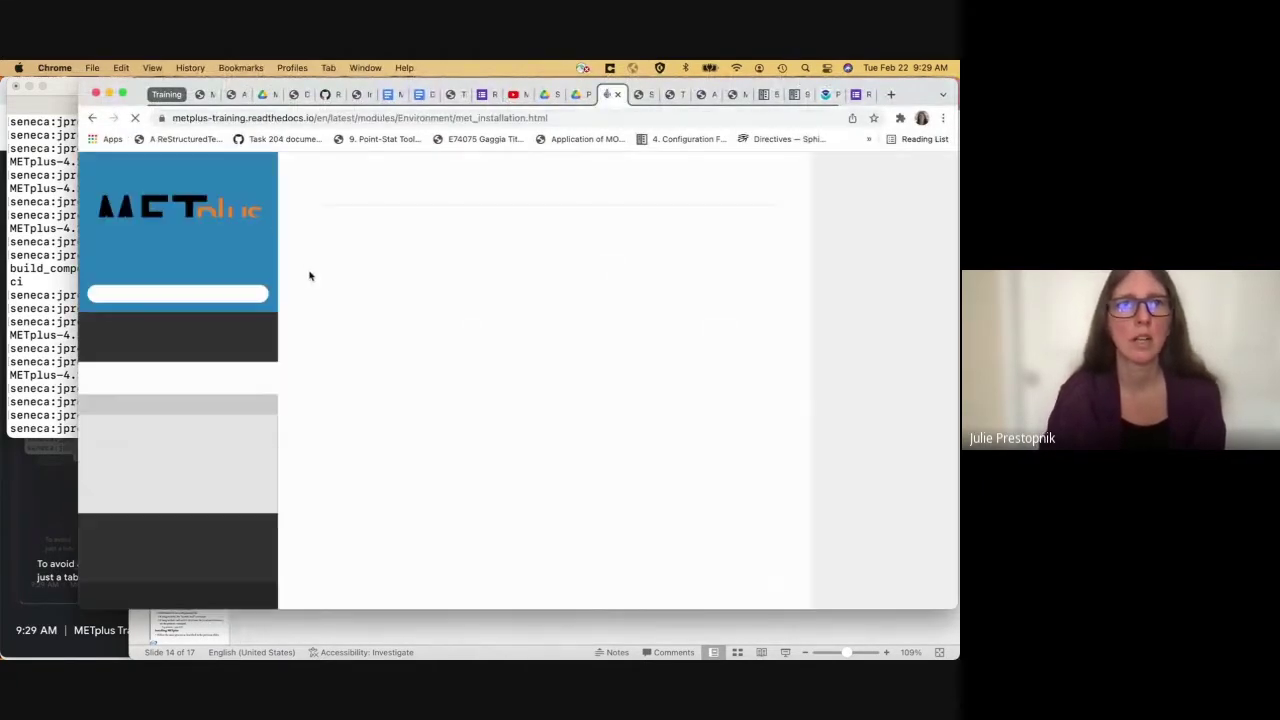
click(774, 96)
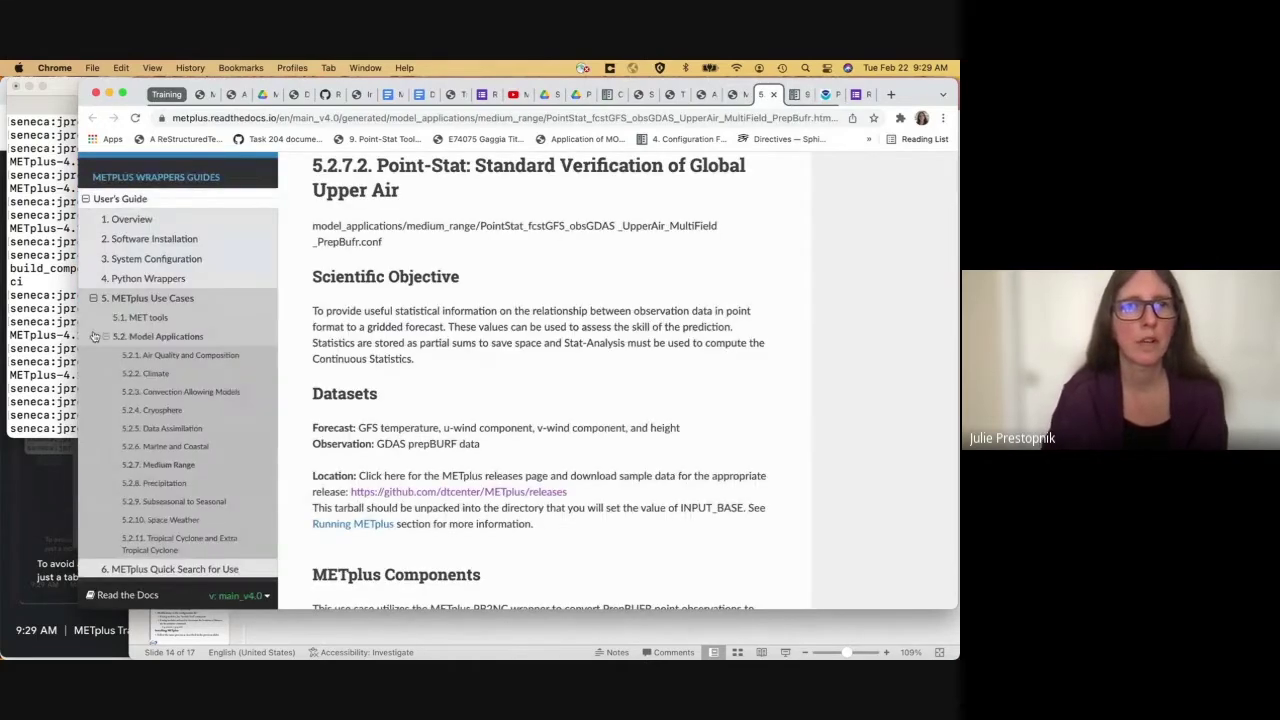
click(133, 201)
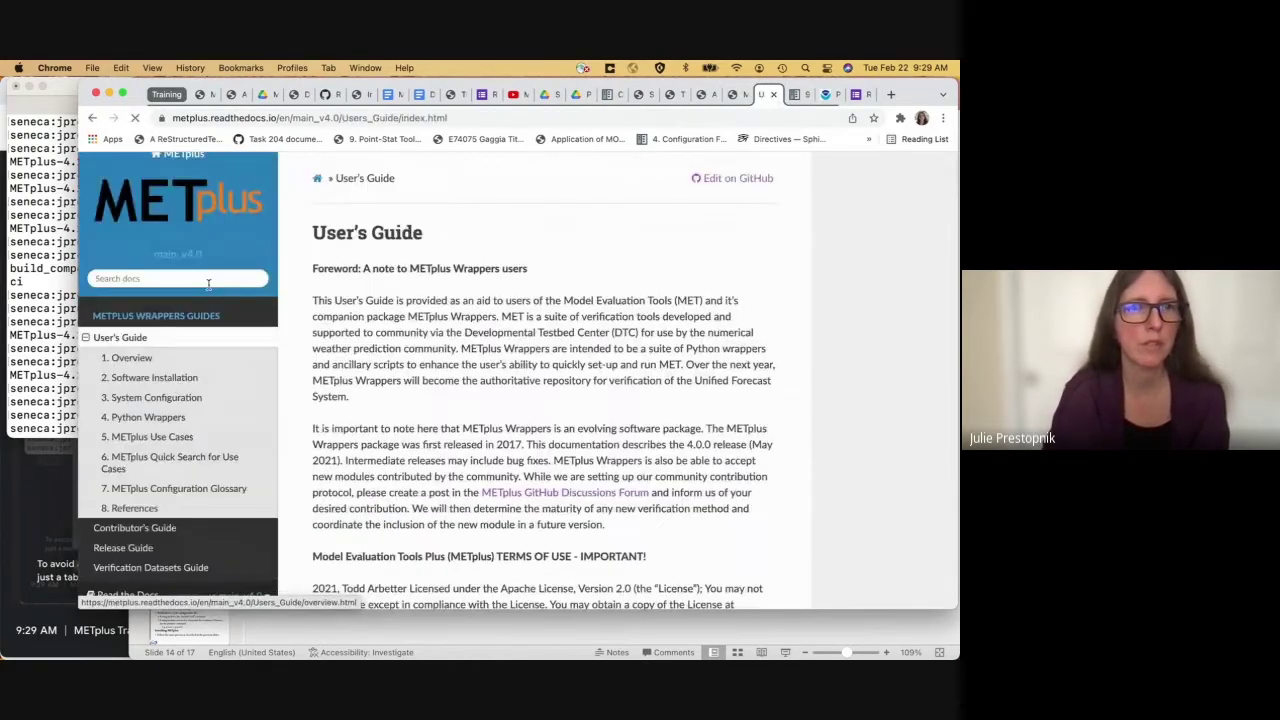
click(150, 437)
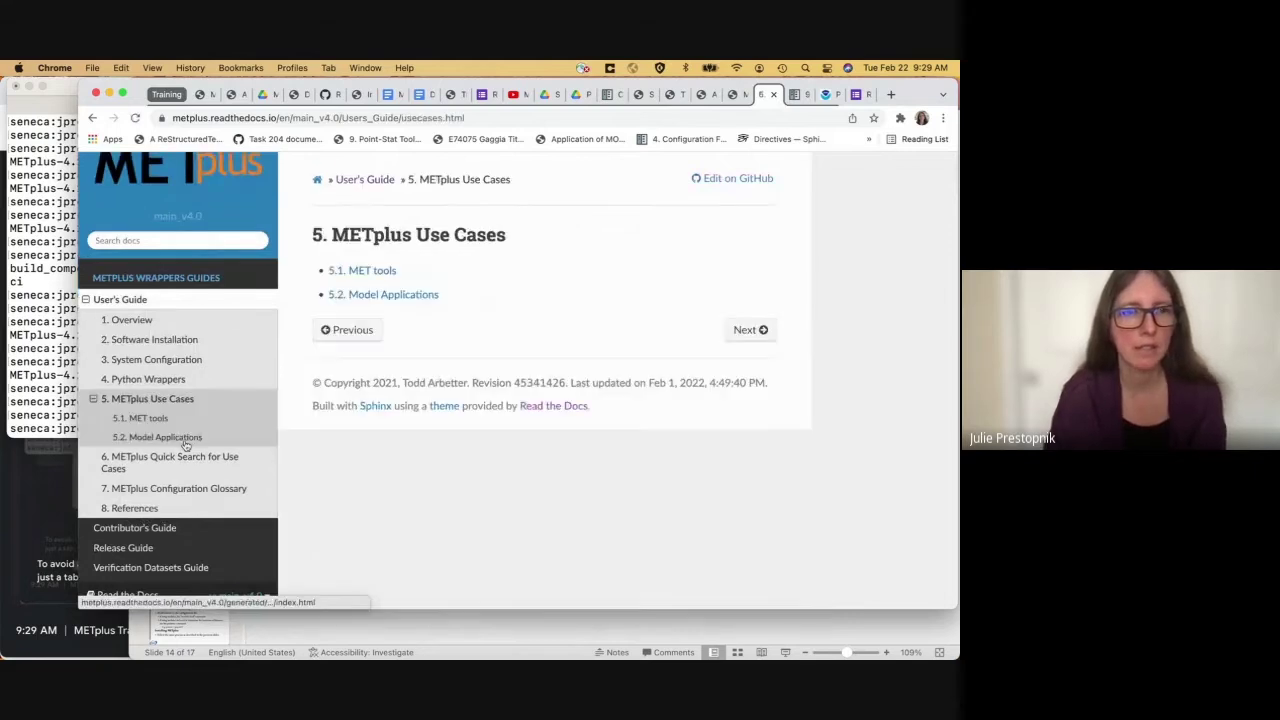
- Open the Grid-Stat: Analysis validation use case from the Space Weather section of Model Applications
click(182, 440)
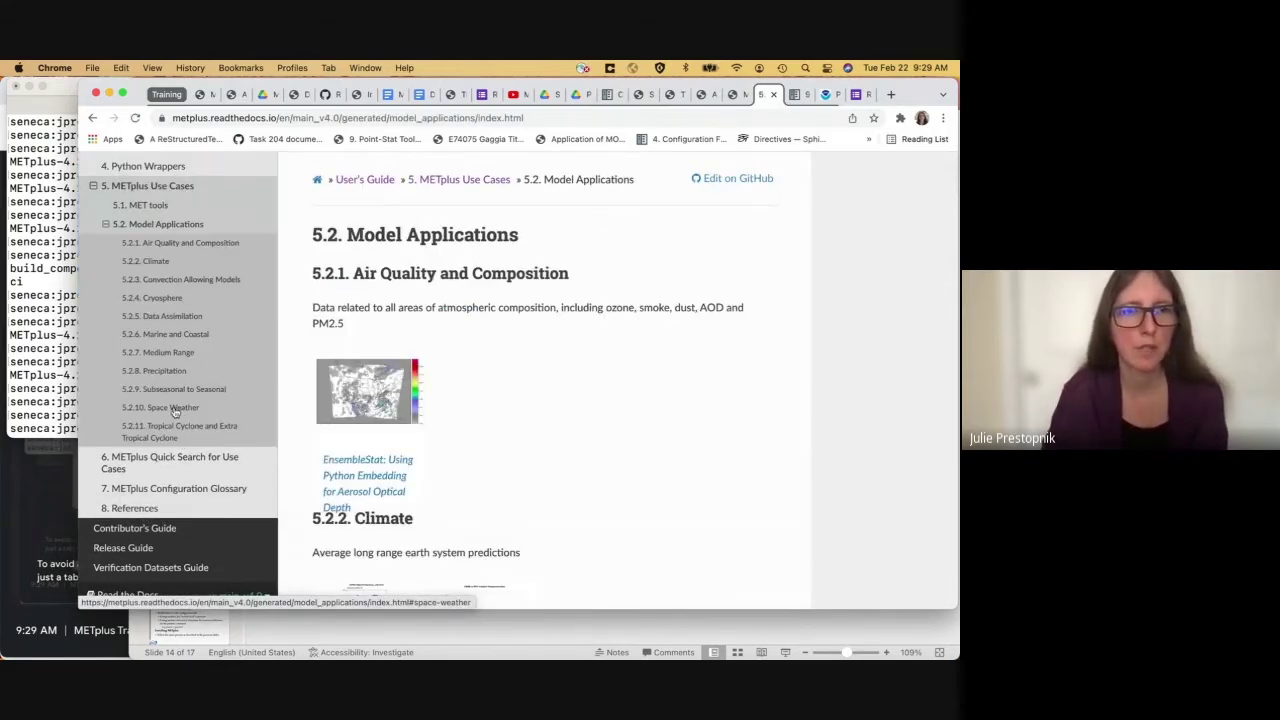
click(169, 410)
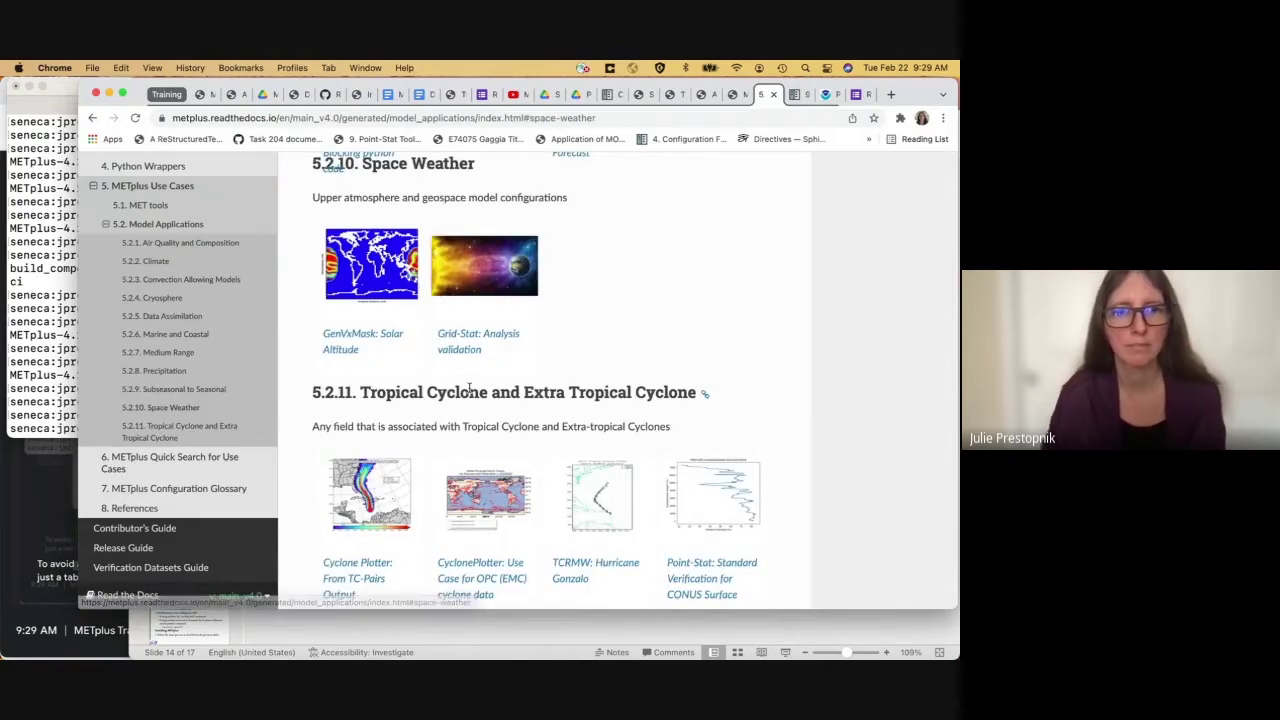
scroll(470, 388, down, 2)
scroll(470, 388, down, 5)
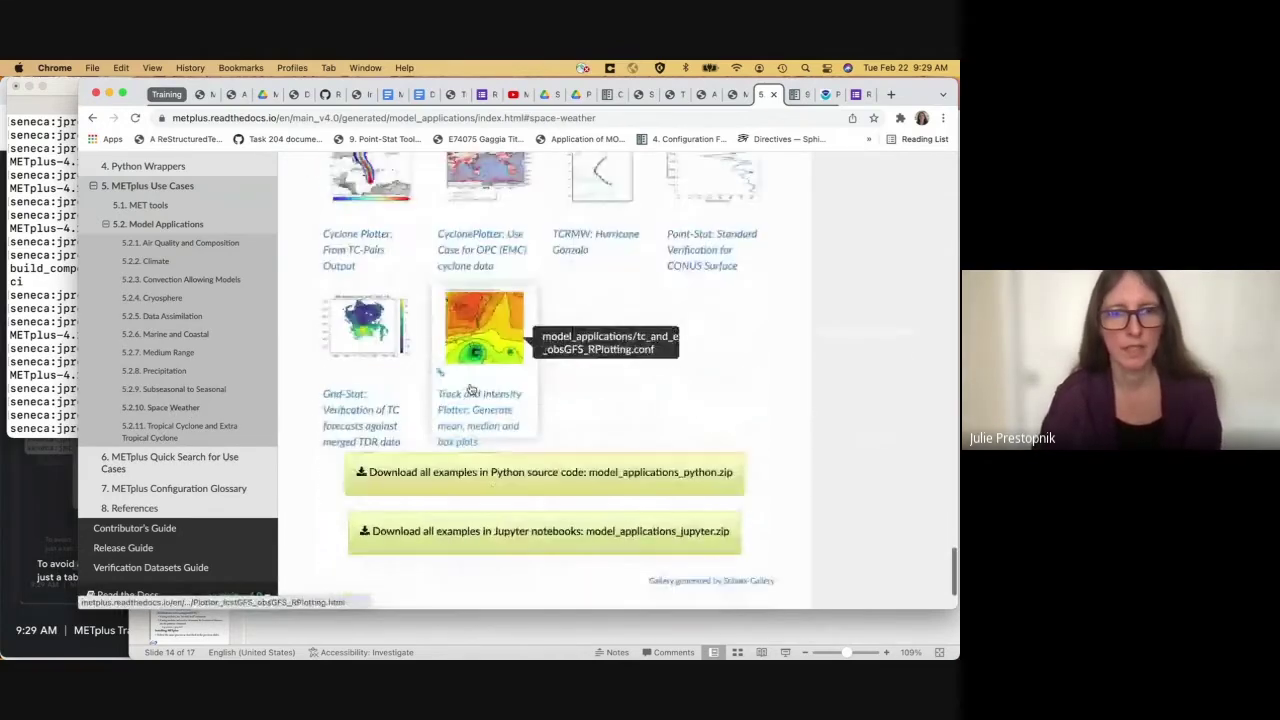
scroll(470, 397, up, 2)
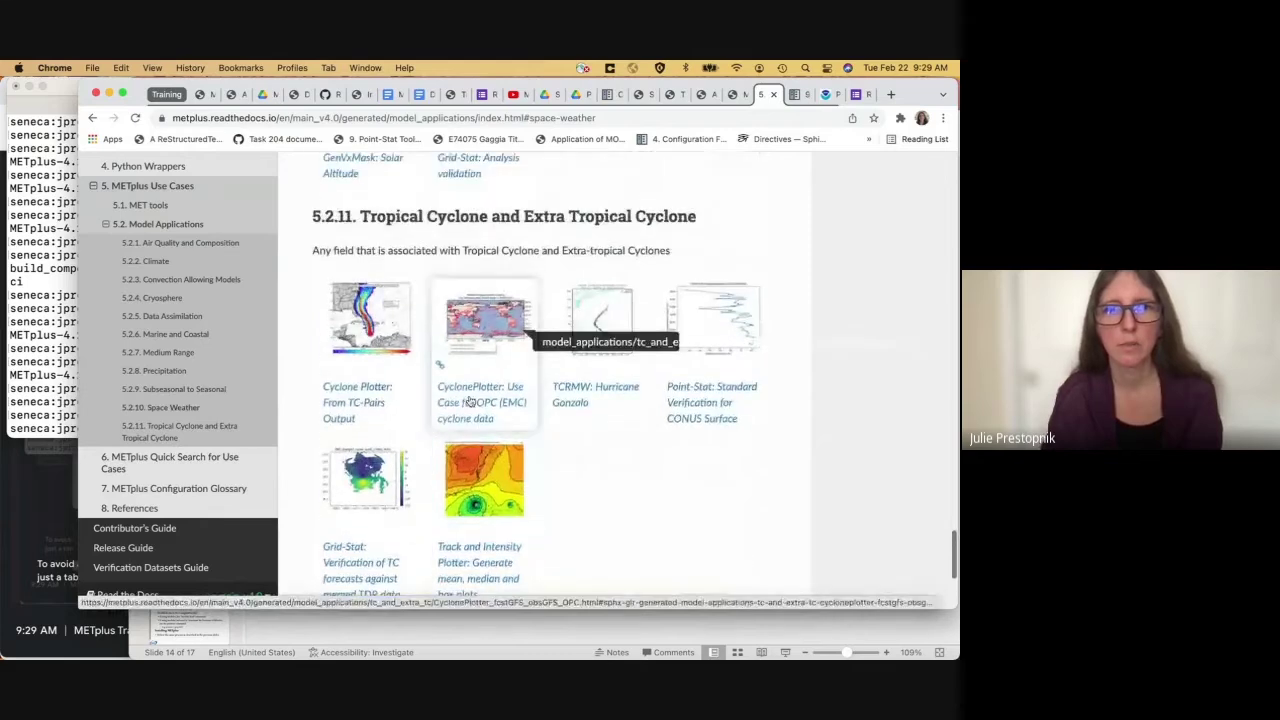
click(469, 185)
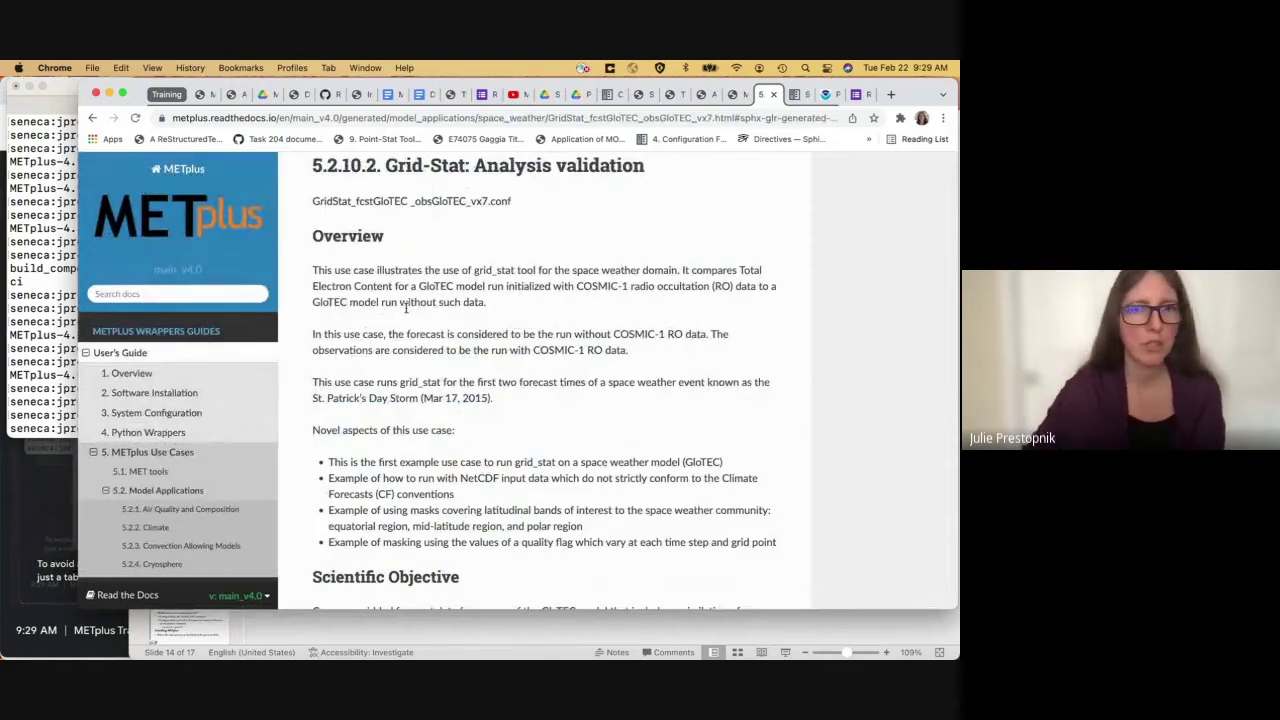
- Examine the Grid-Stat: Analysis validation page, from the overview and datasets through the METplus and MET configuration listings
scroll(406, 309, down, 2)
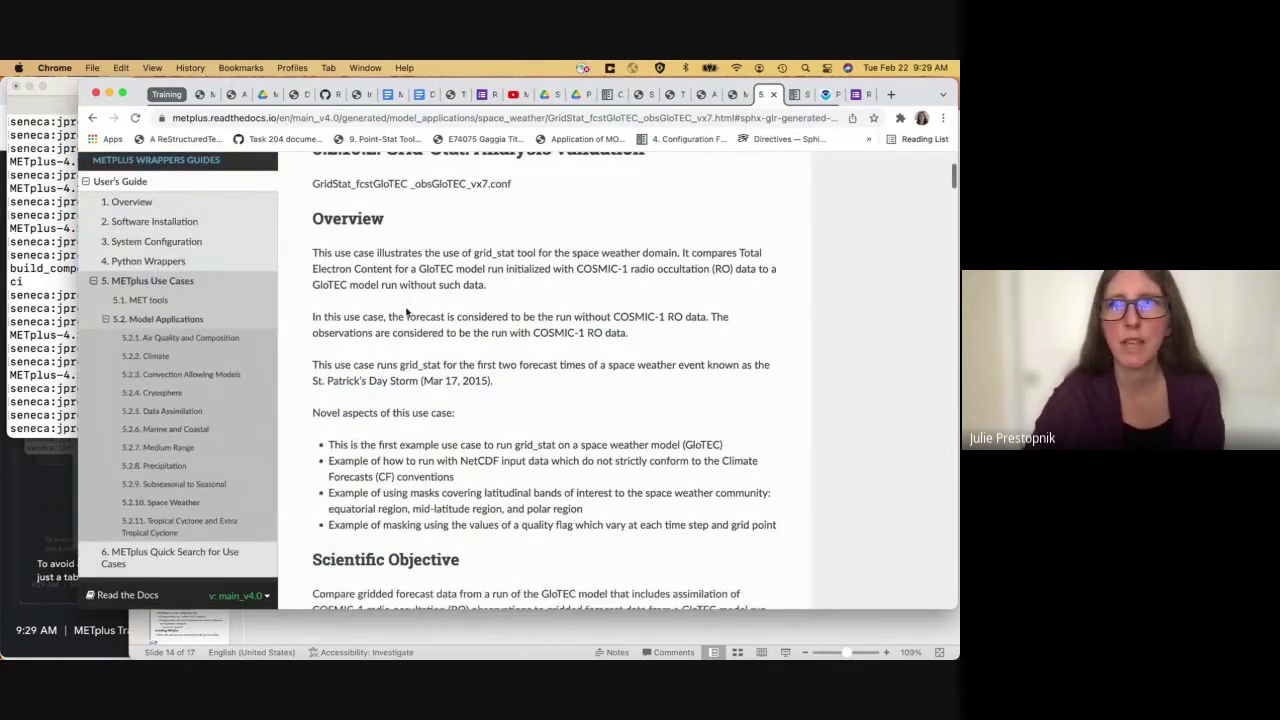
scroll(406, 312, down, 15)
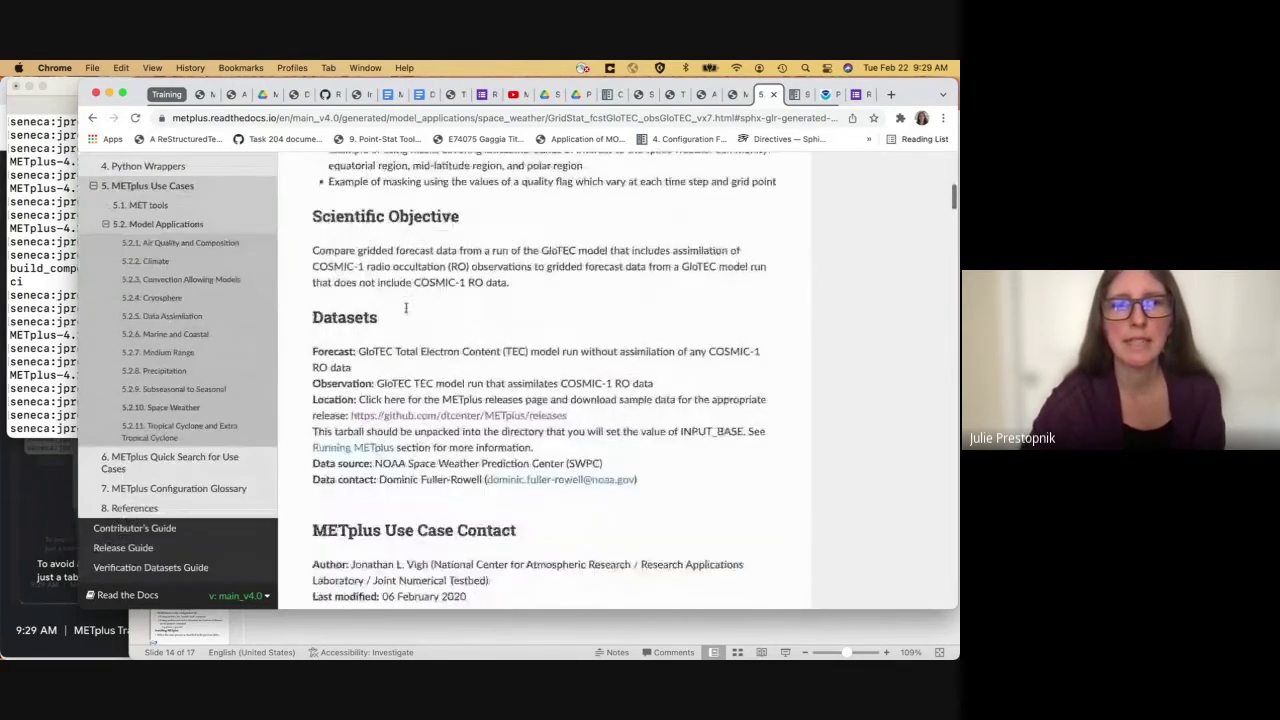
scroll(406, 309, down, 10)
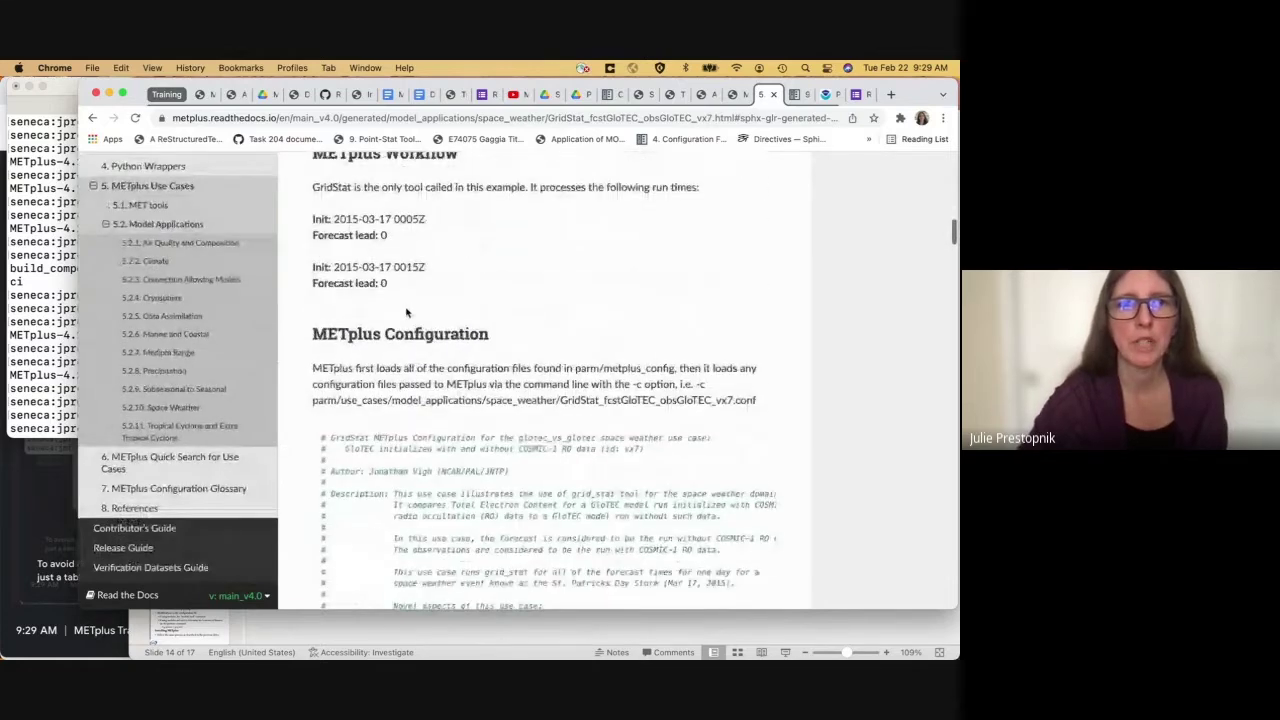
scroll(406, 309, down, 10)
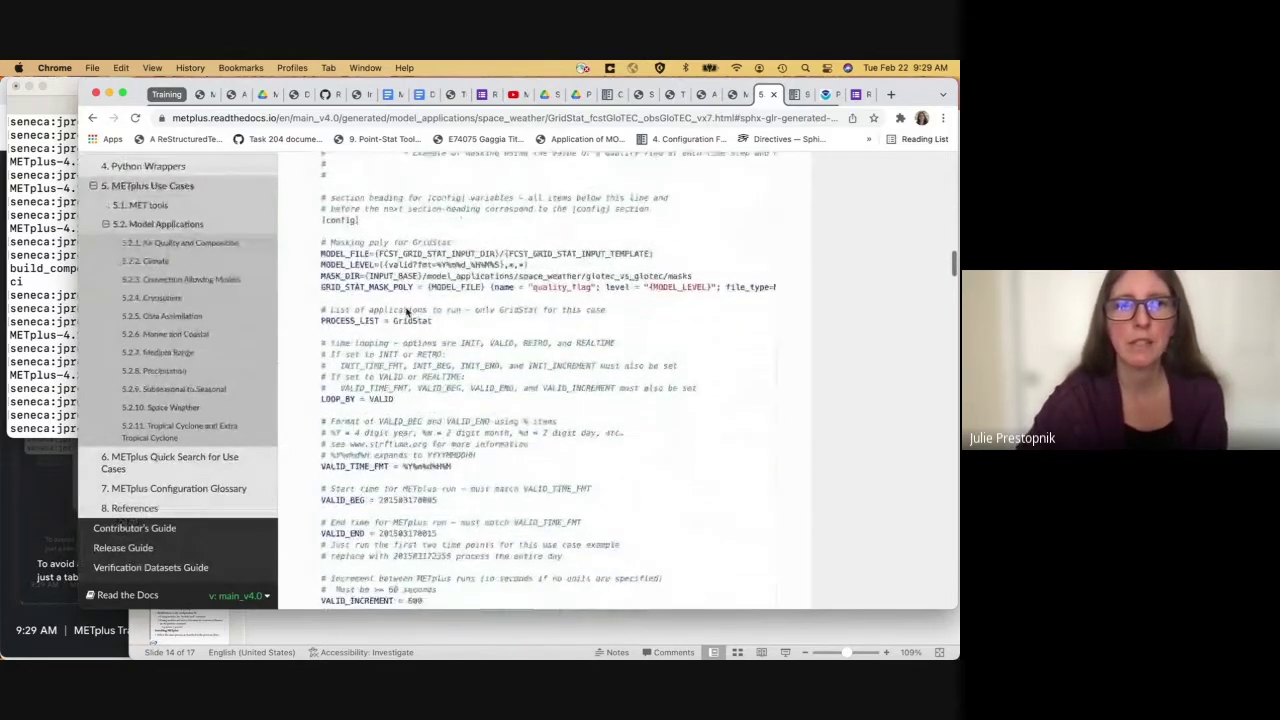
scroll(406, 309, down, 10)
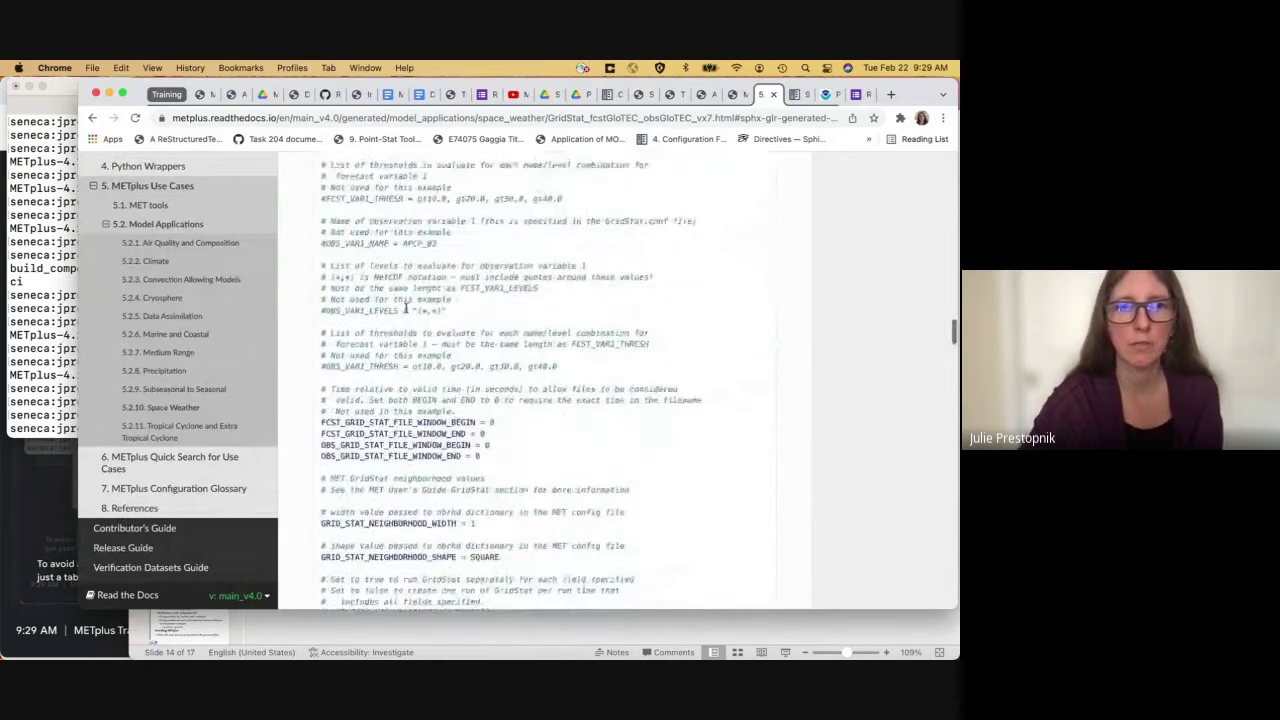
scroll(406, 309, down, 12)
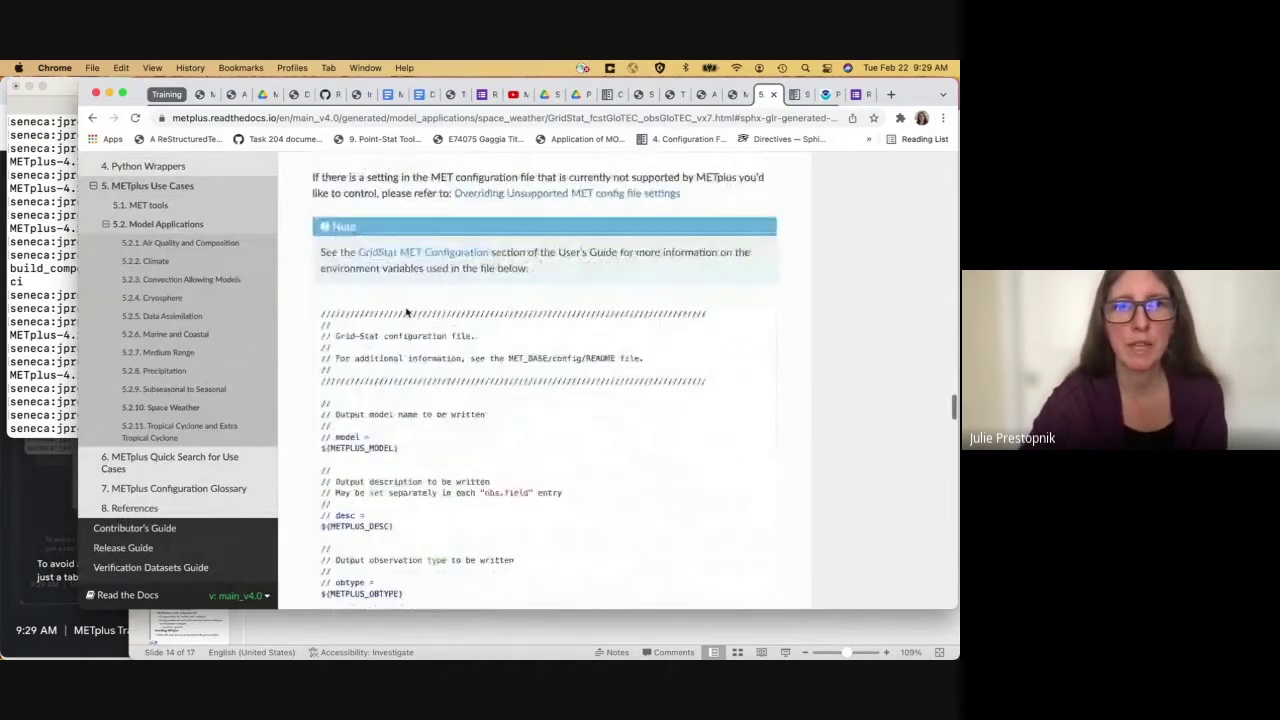
scroll(406, 313, down, 12)
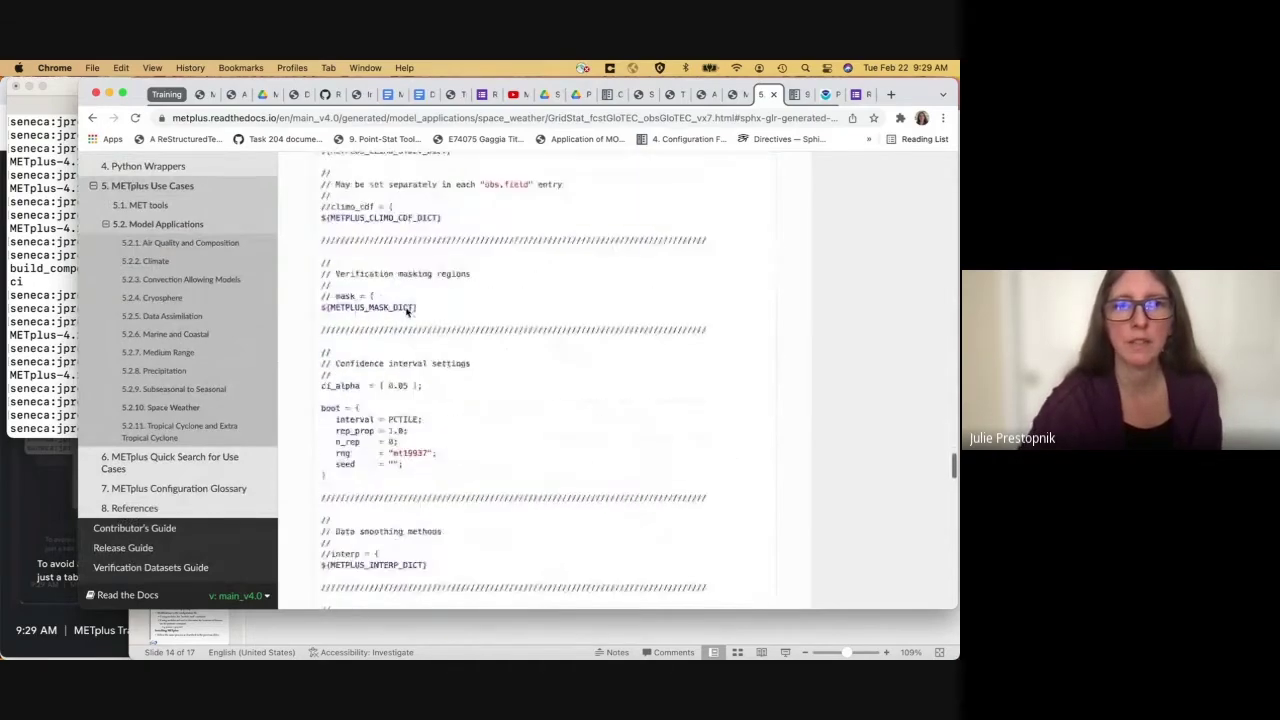
scroll(406, 313, down, 12)
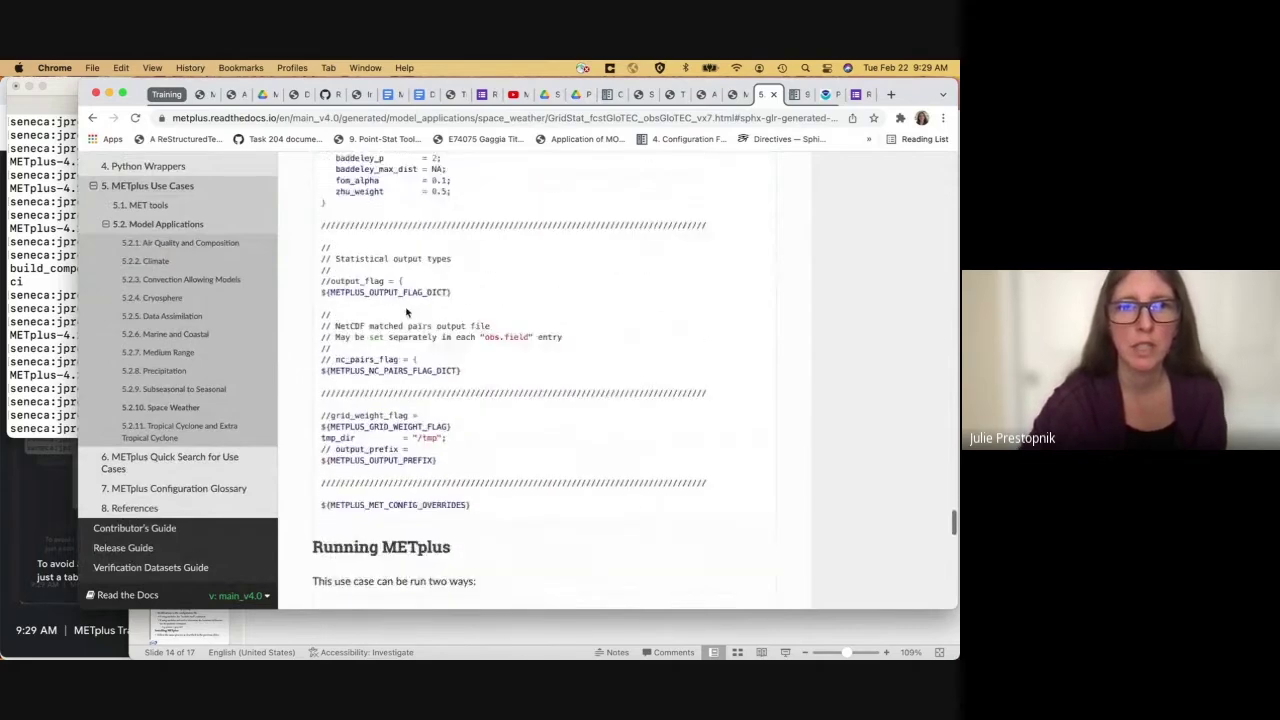
- Examine the full run_metplus.py command for the first way to run the use case under Running METplus and return to Terminal
scroll(406, 313, down, 1)
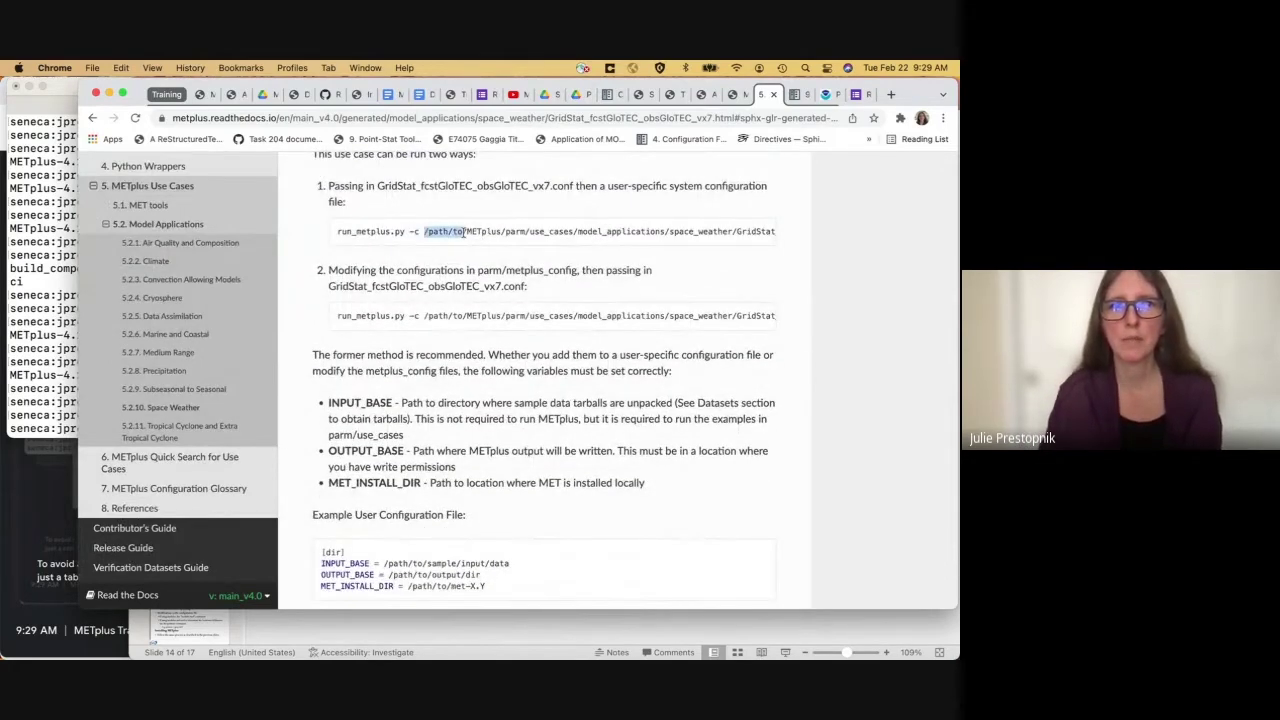
scroll(530, 232, right, 5)
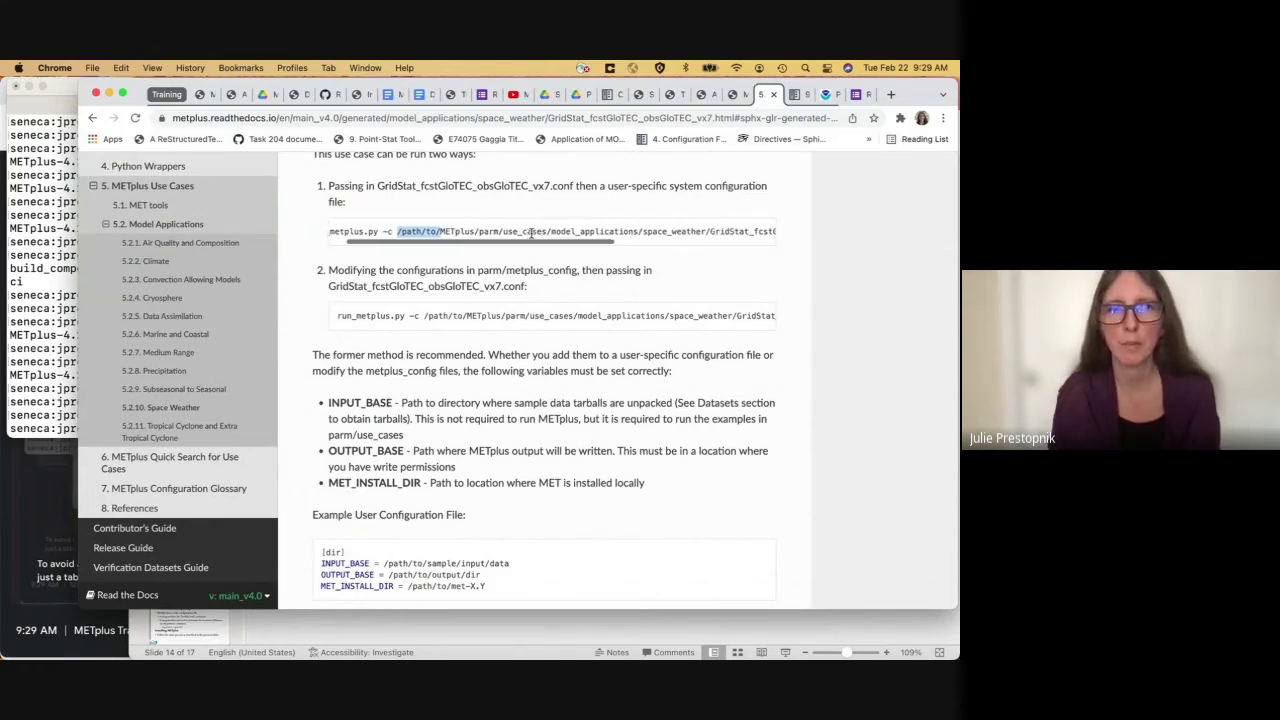
scroll(530, 232, right, 3)
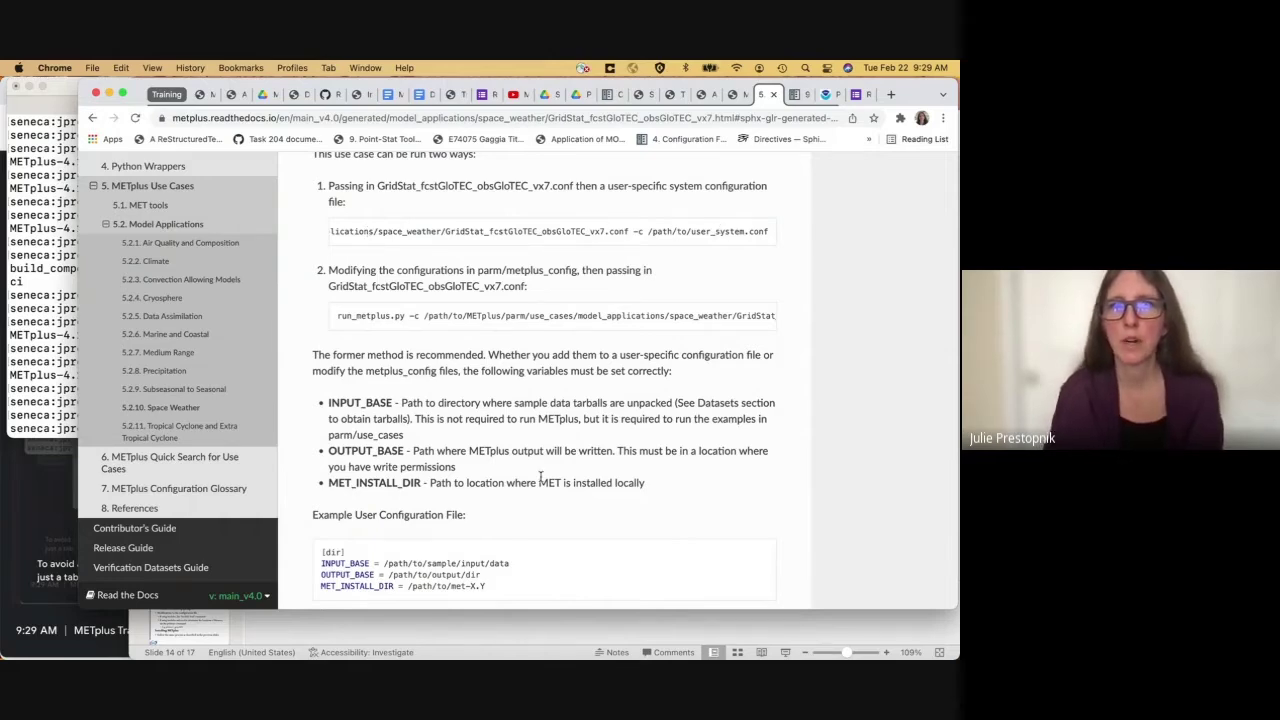
click(13, 405)
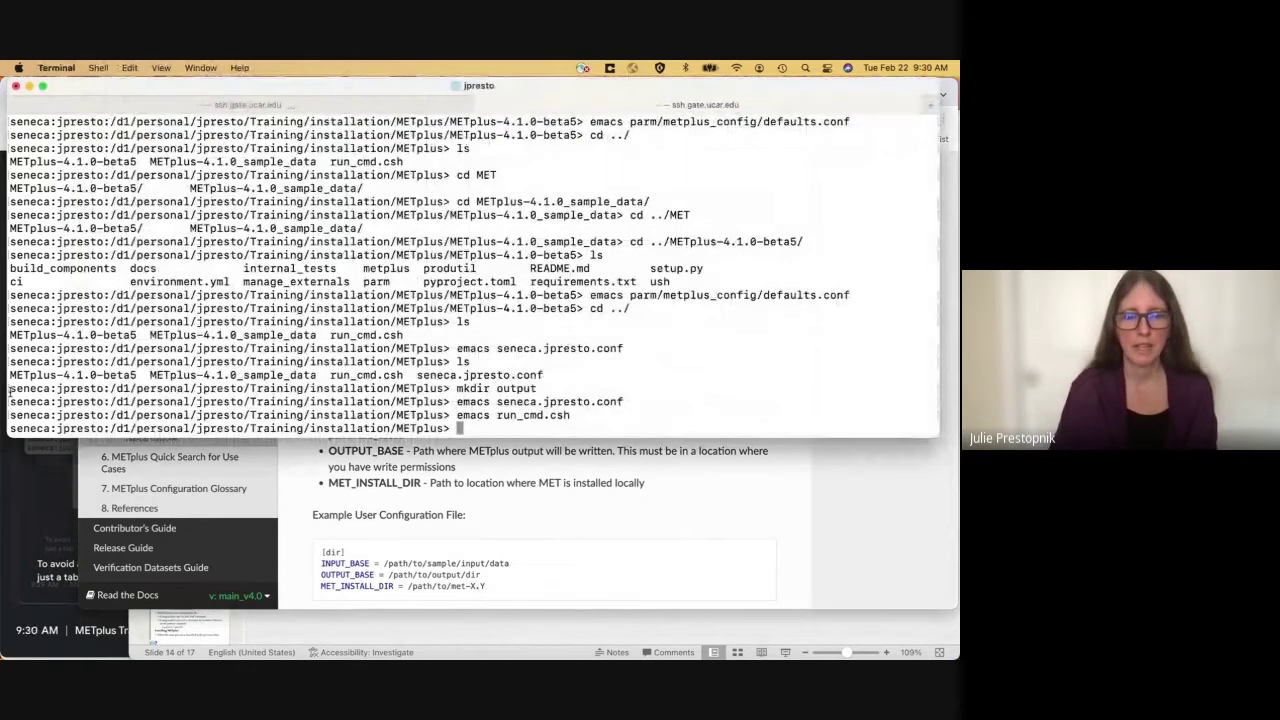
text(./)
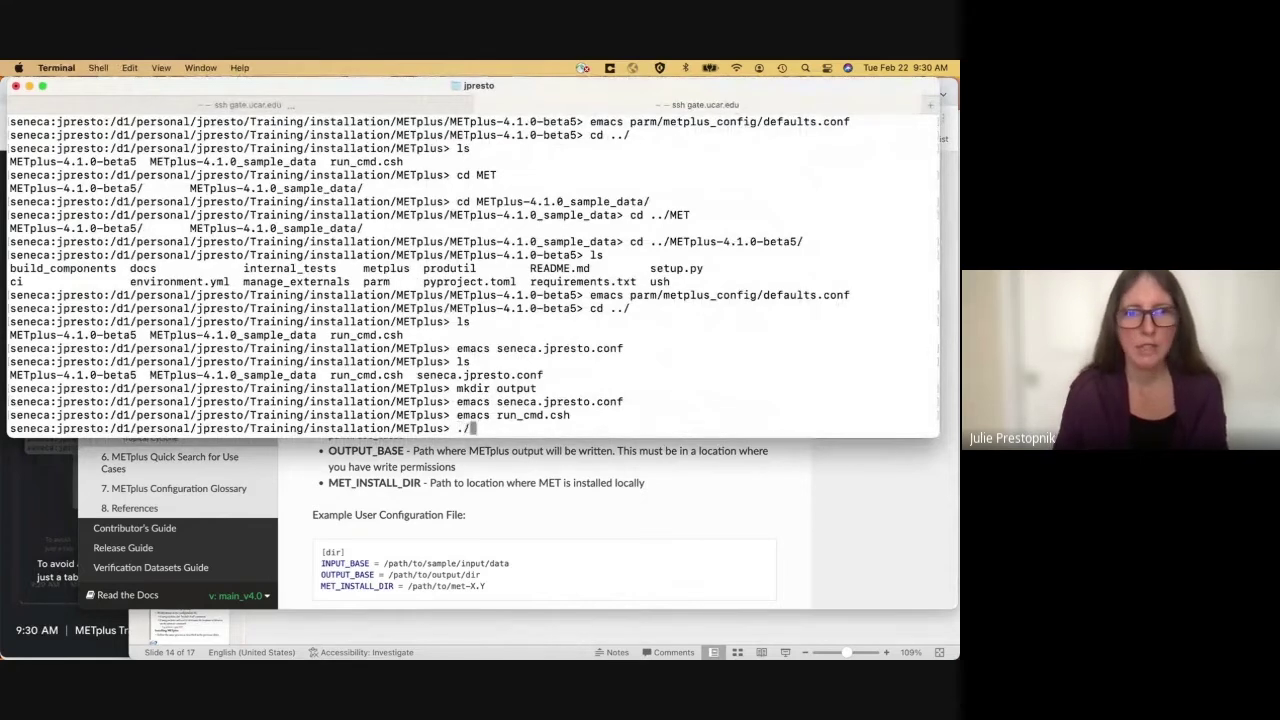
text(run)
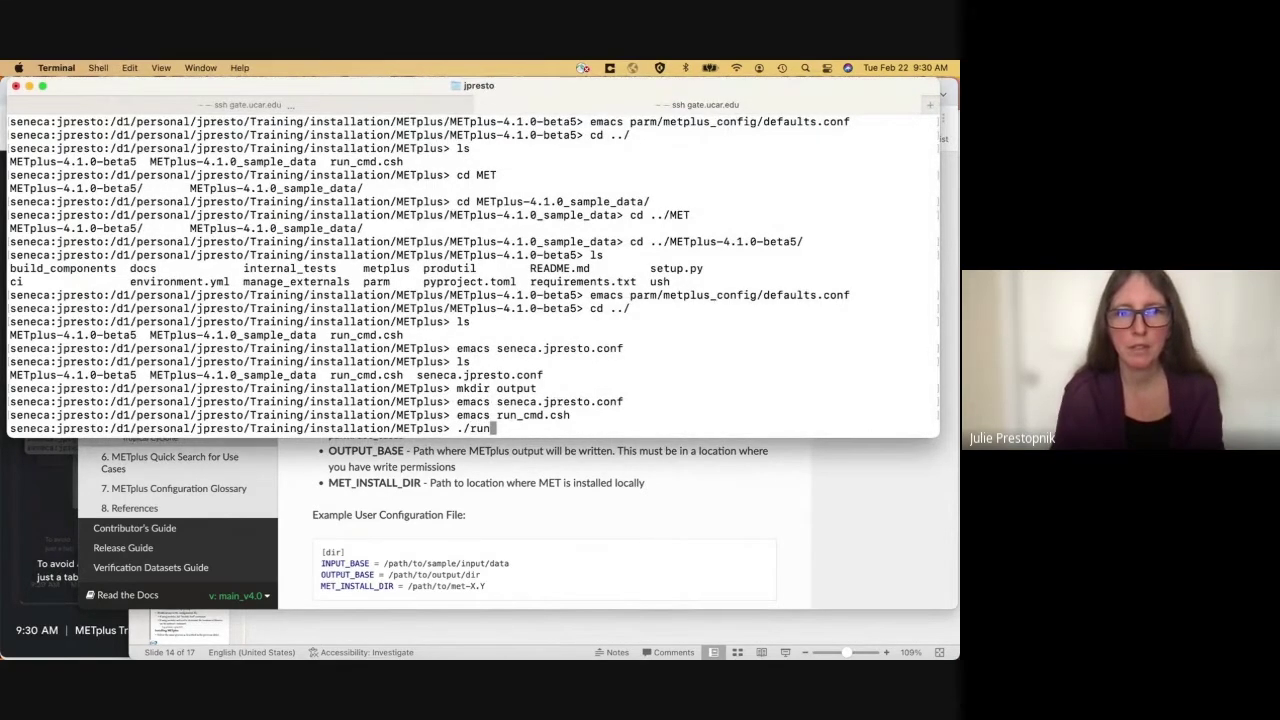
key(BackSpace)
key(BackSpace)
key(BackSpace)
key(BackSpace)
key(BackSpace)
- List the METplus installation directory in long format to check the permissions of run_cmd.csh
text(ls 0l)
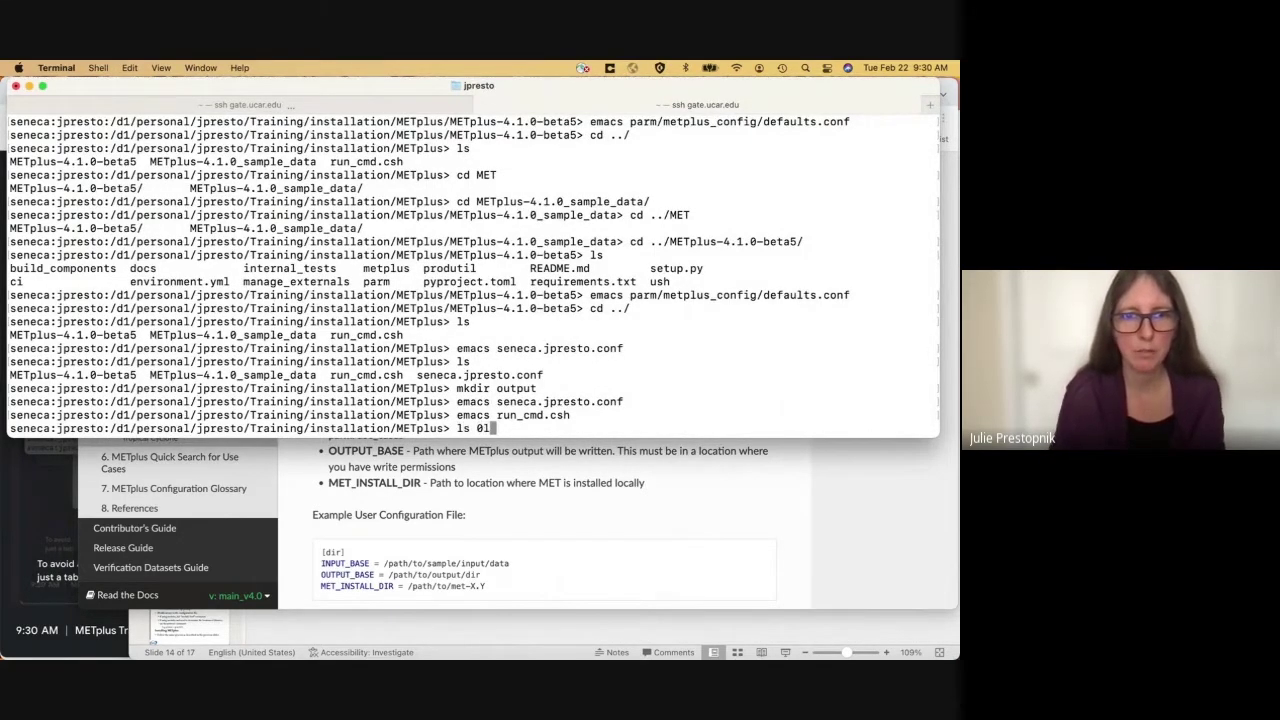
key(BackSpace)
key(BackSpace)
text(-l)
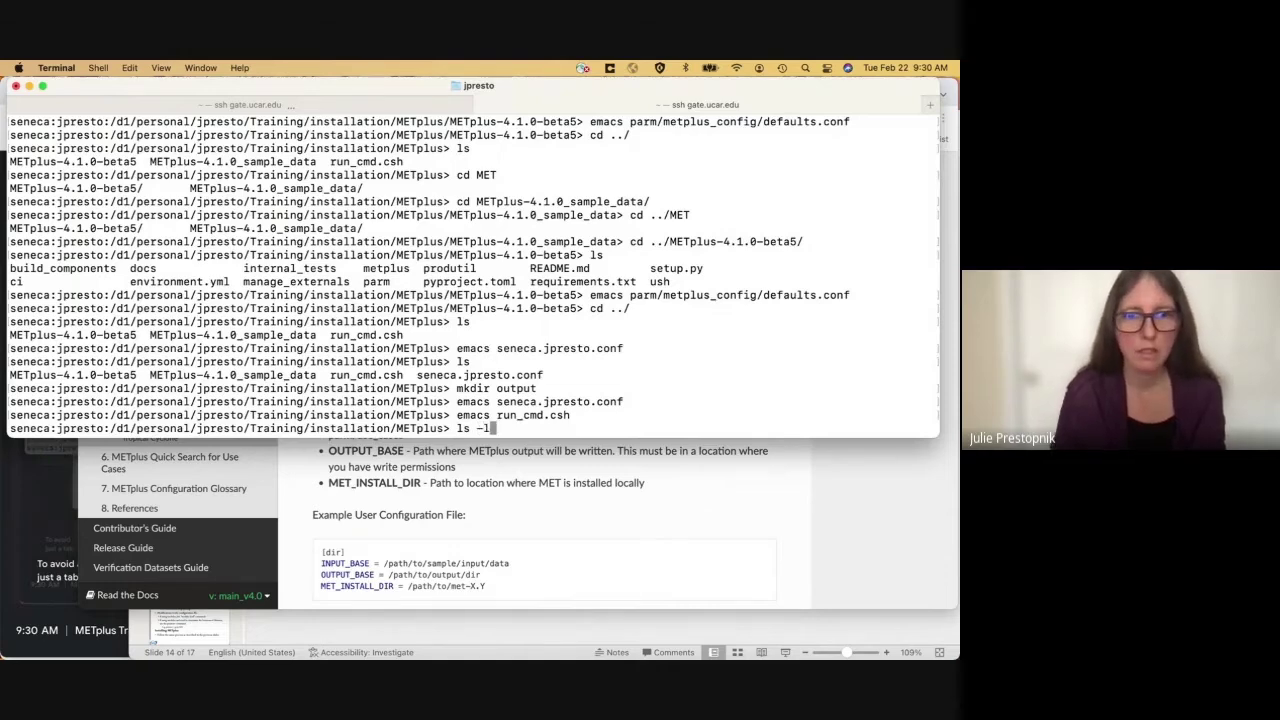
key(Return)
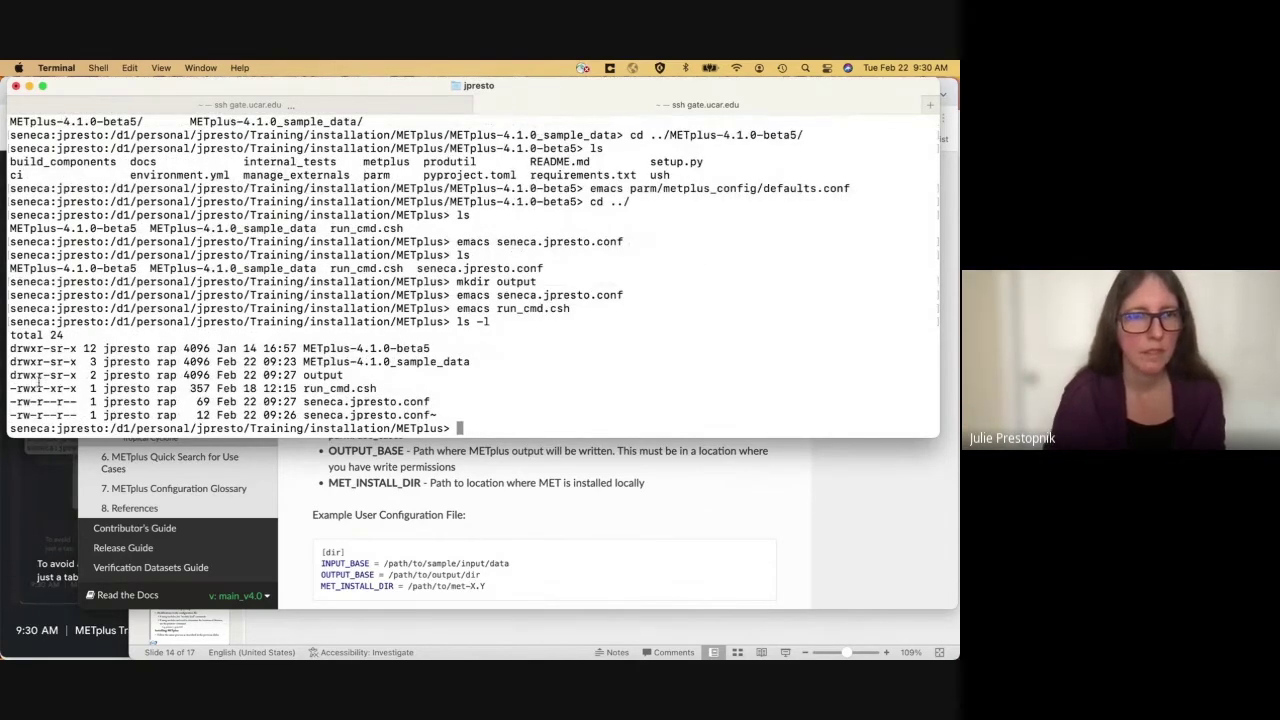
text(./run)
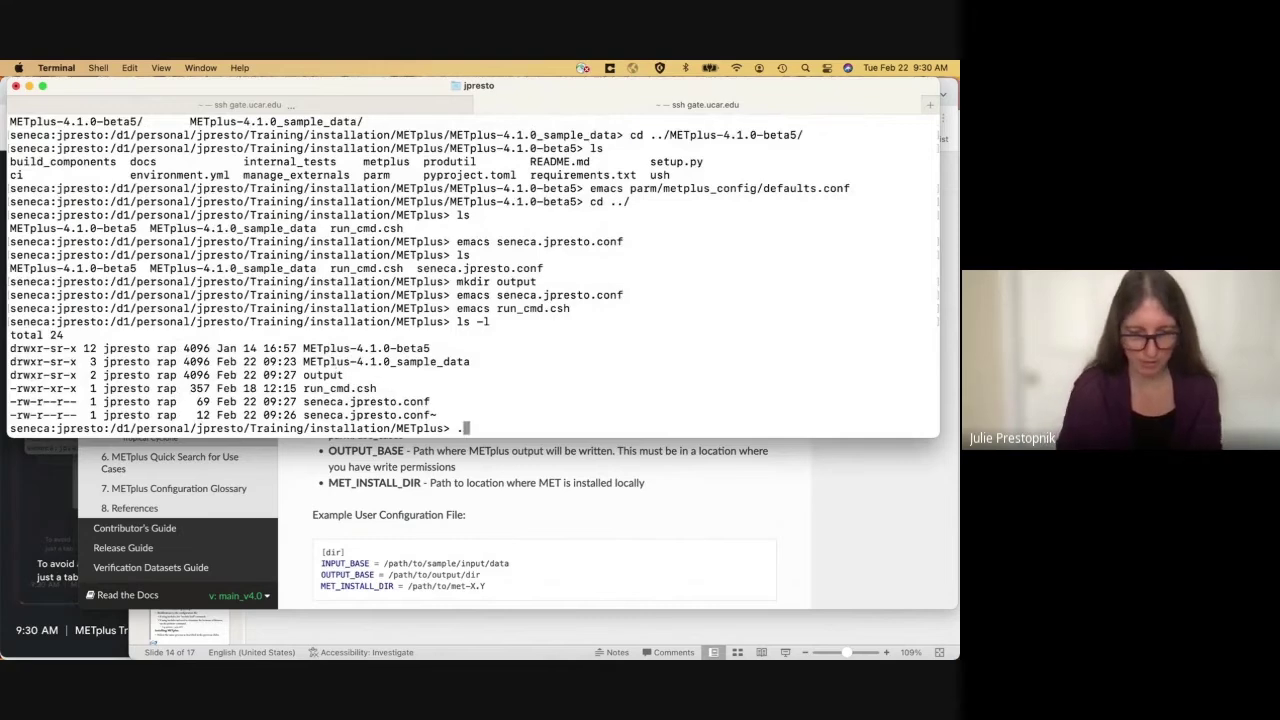
key(BackSpace)
key(BackSpace)
key(BackSpace)
key(BackSpace)
key(BackSpace)
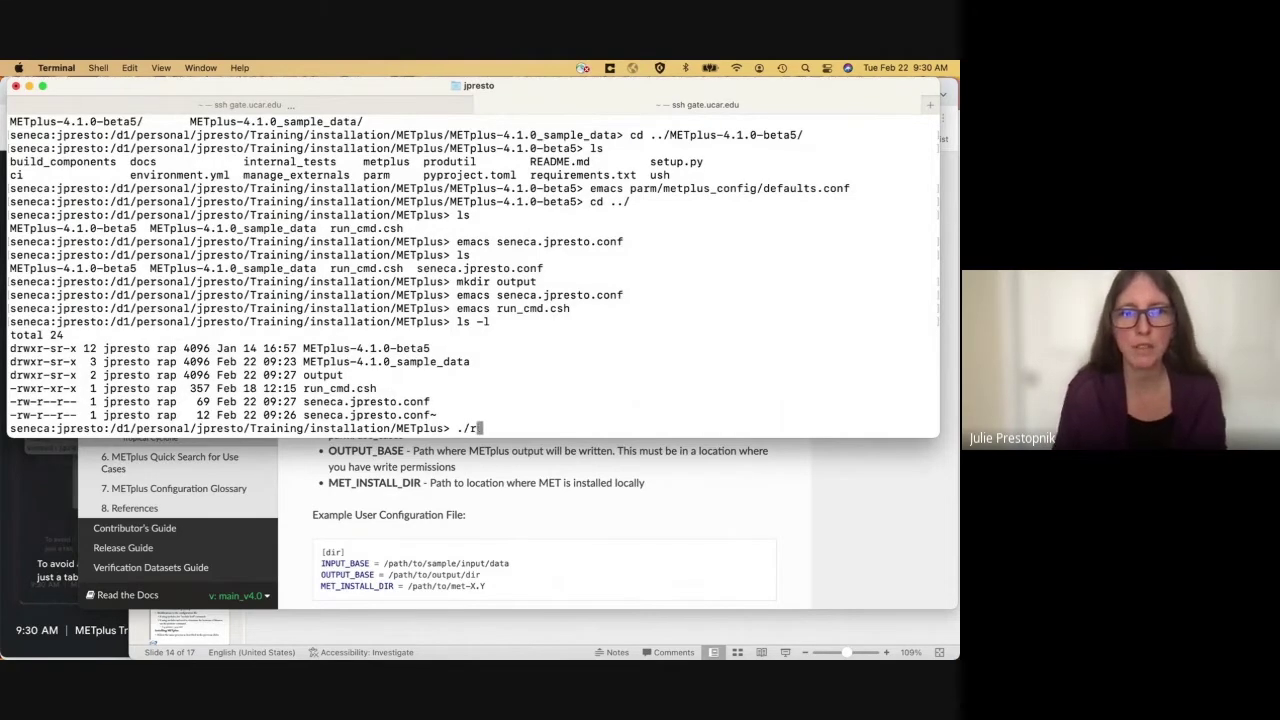
- Check the MET compilation session, switch to Google Meet in Chrome and read the in-call messages before closing them
click(280, 103)
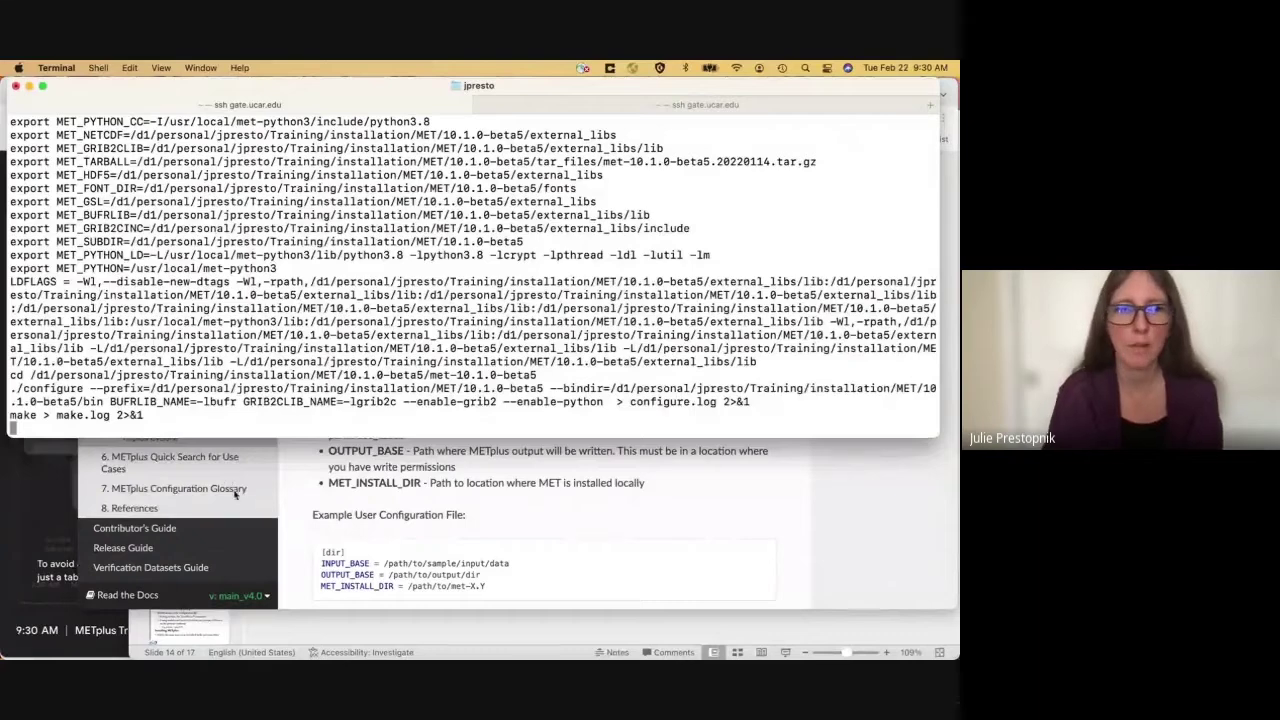
click(63, 500)
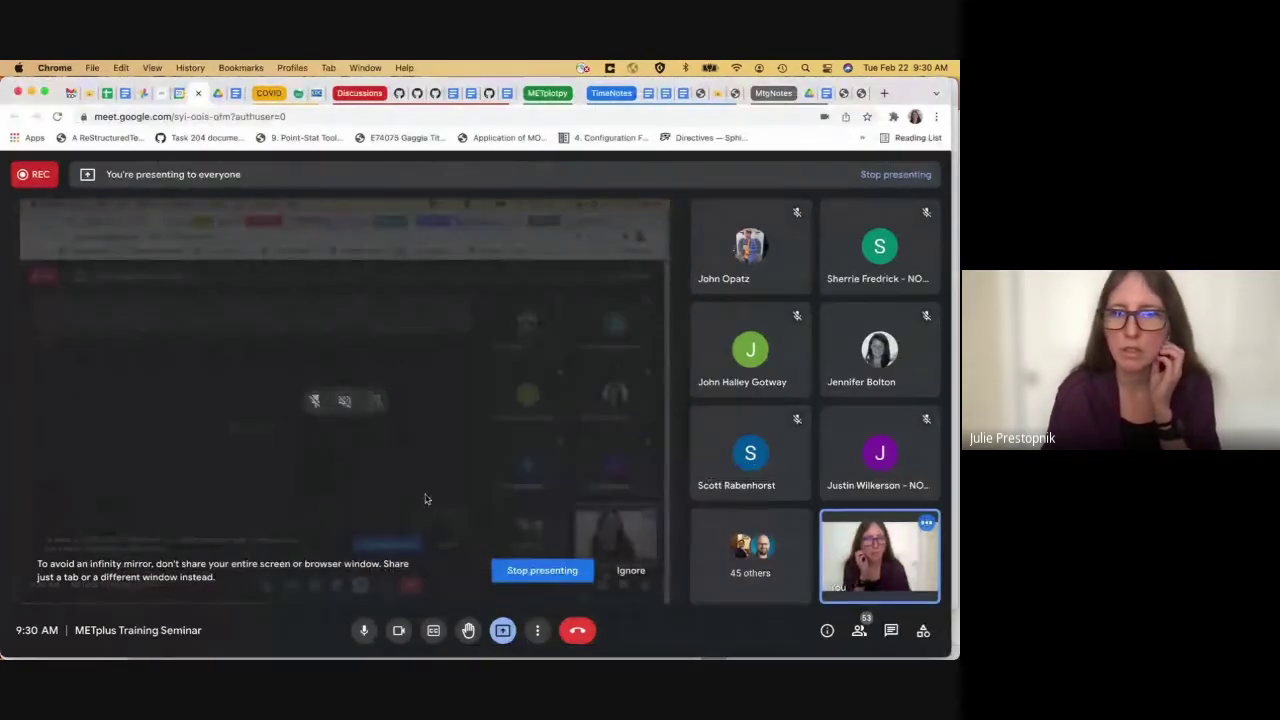
click(893, 628)
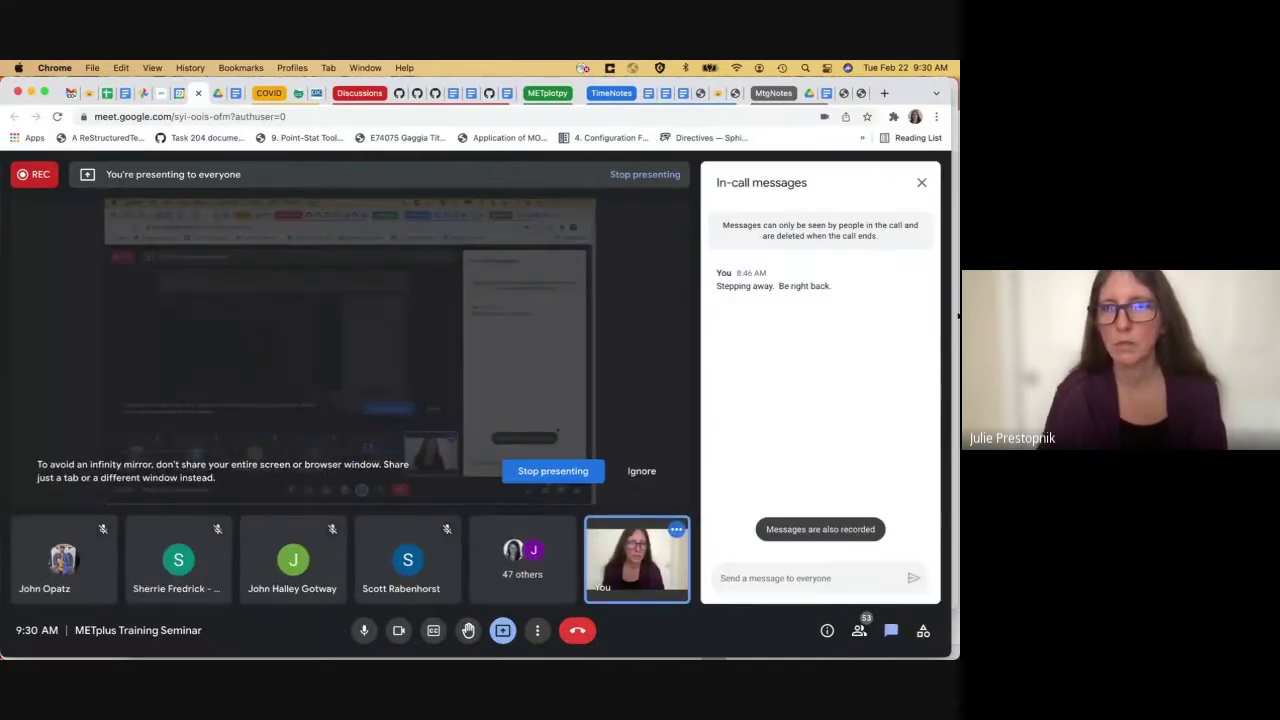
click(922, 183)
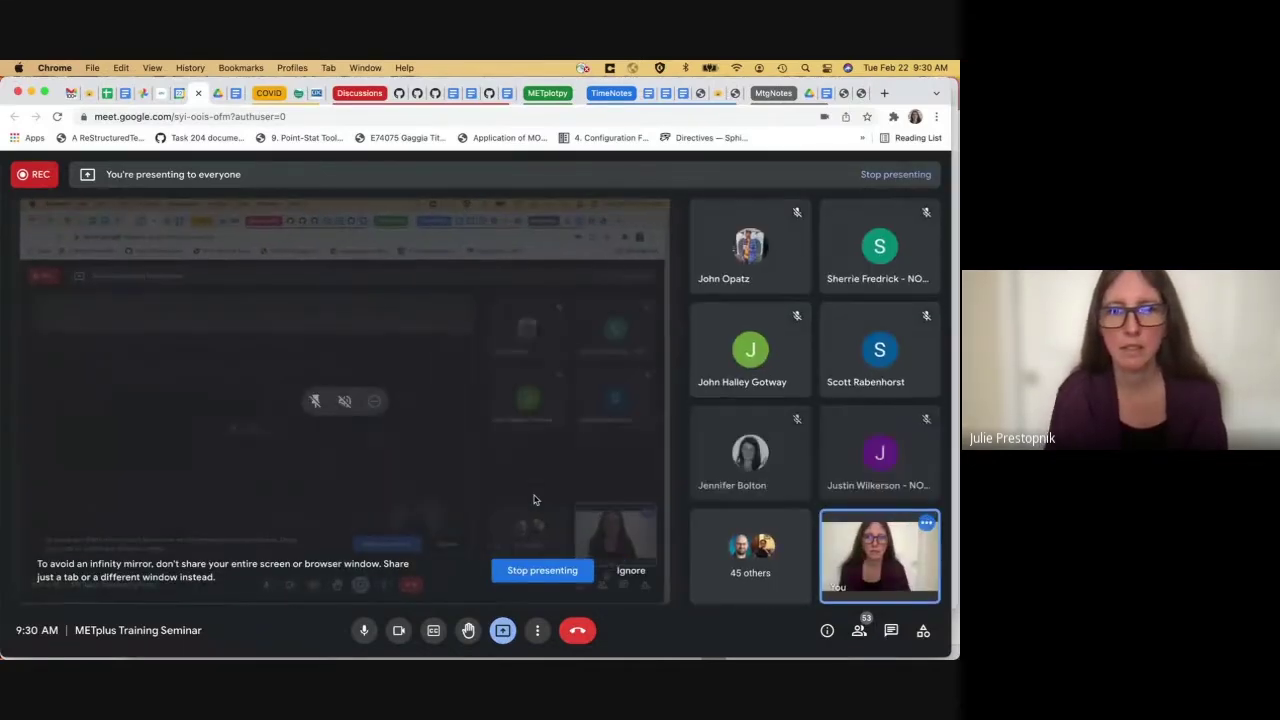
- Return to Terminal and check the make progress in the MET compilation session again
key(ctrl+Up)
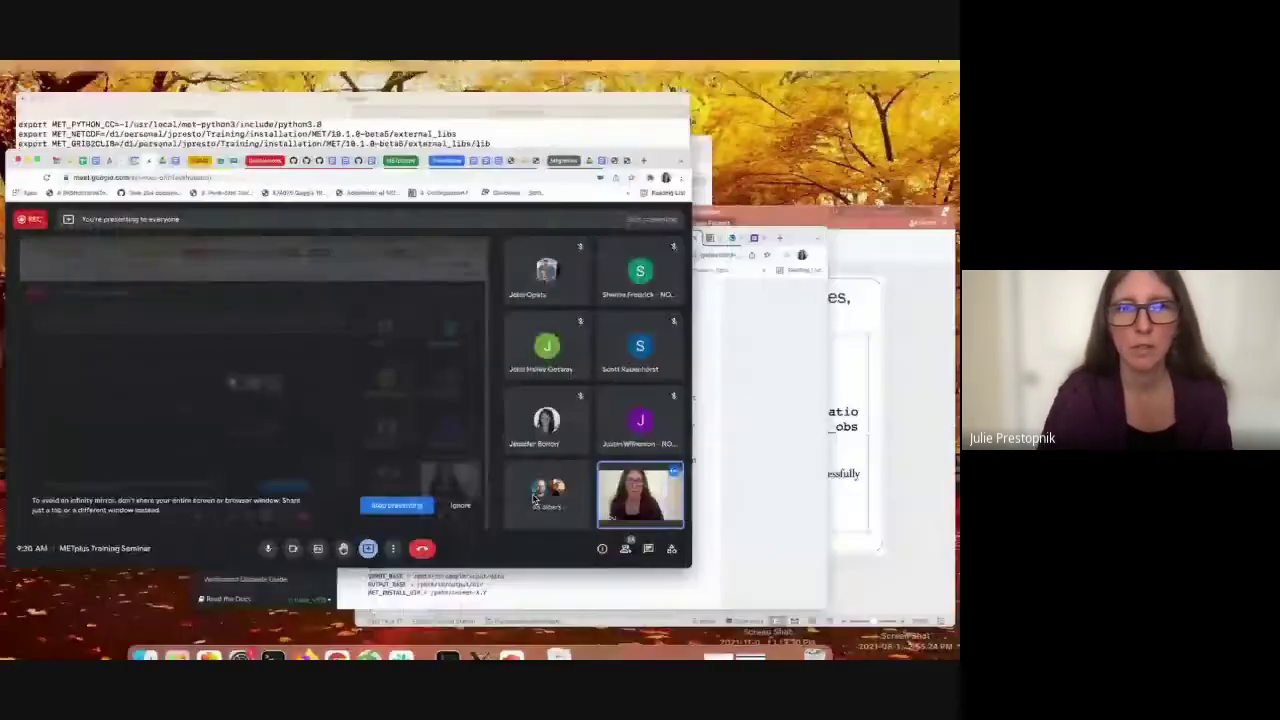
click(300, 200)
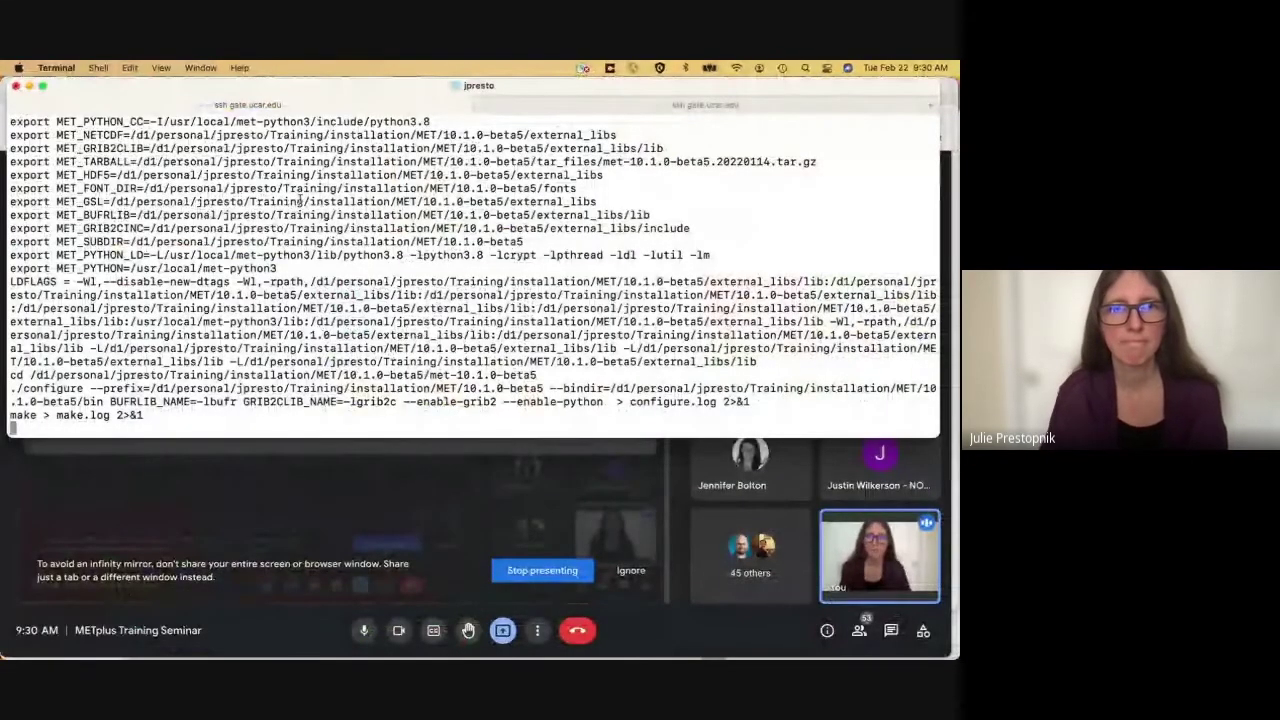
click(605, 106)
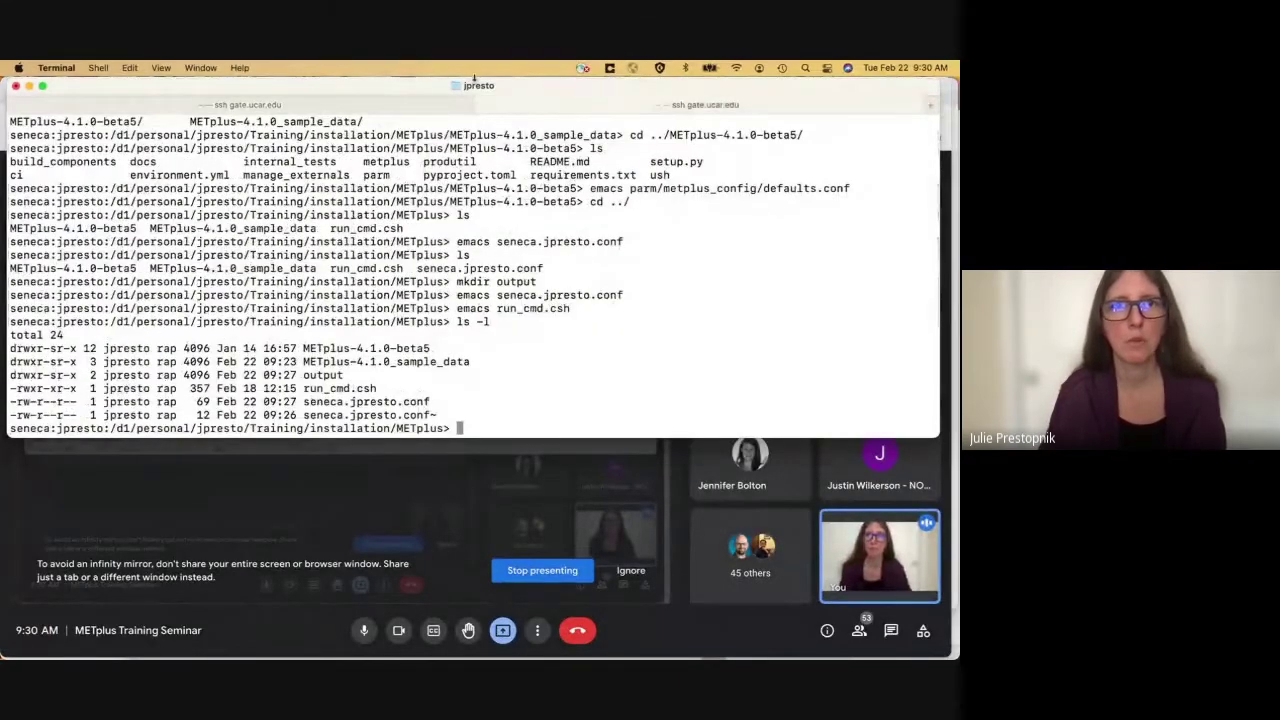
click(405, 106)
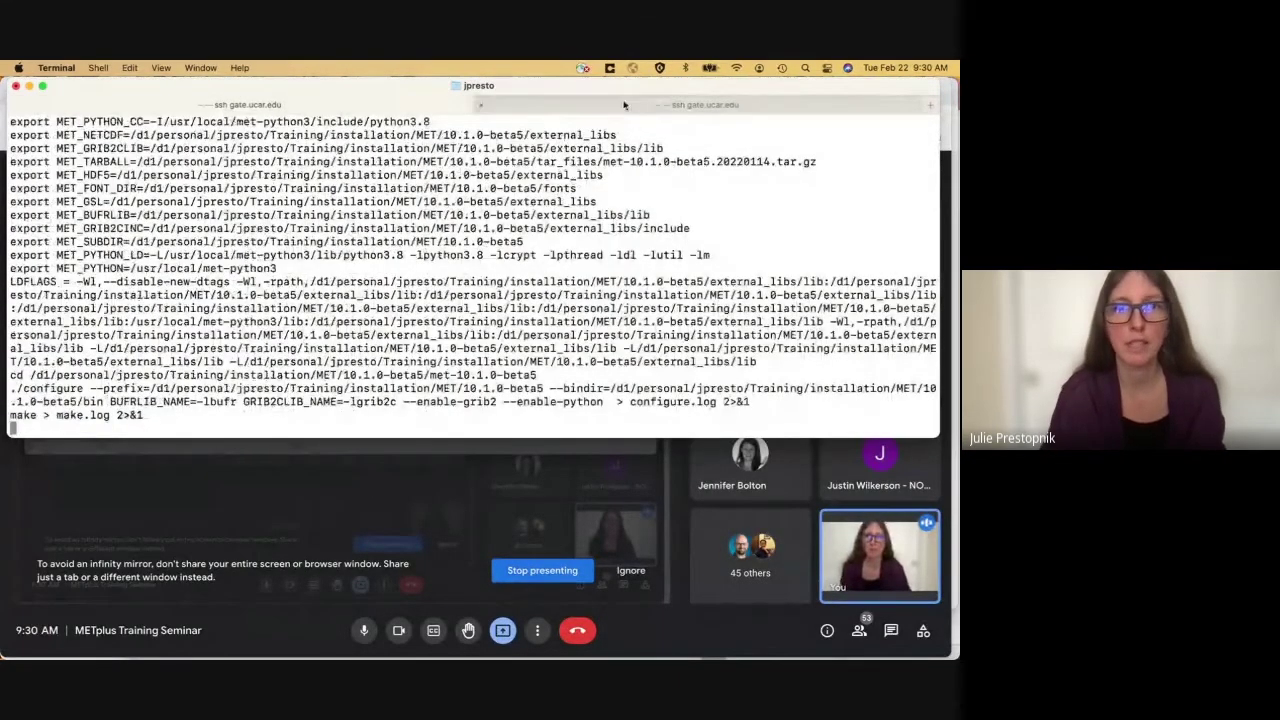
- List the contents of ../MET/10.1.0-beta5/ from the METplus session
click(624, 105)
text(ls ../ME)
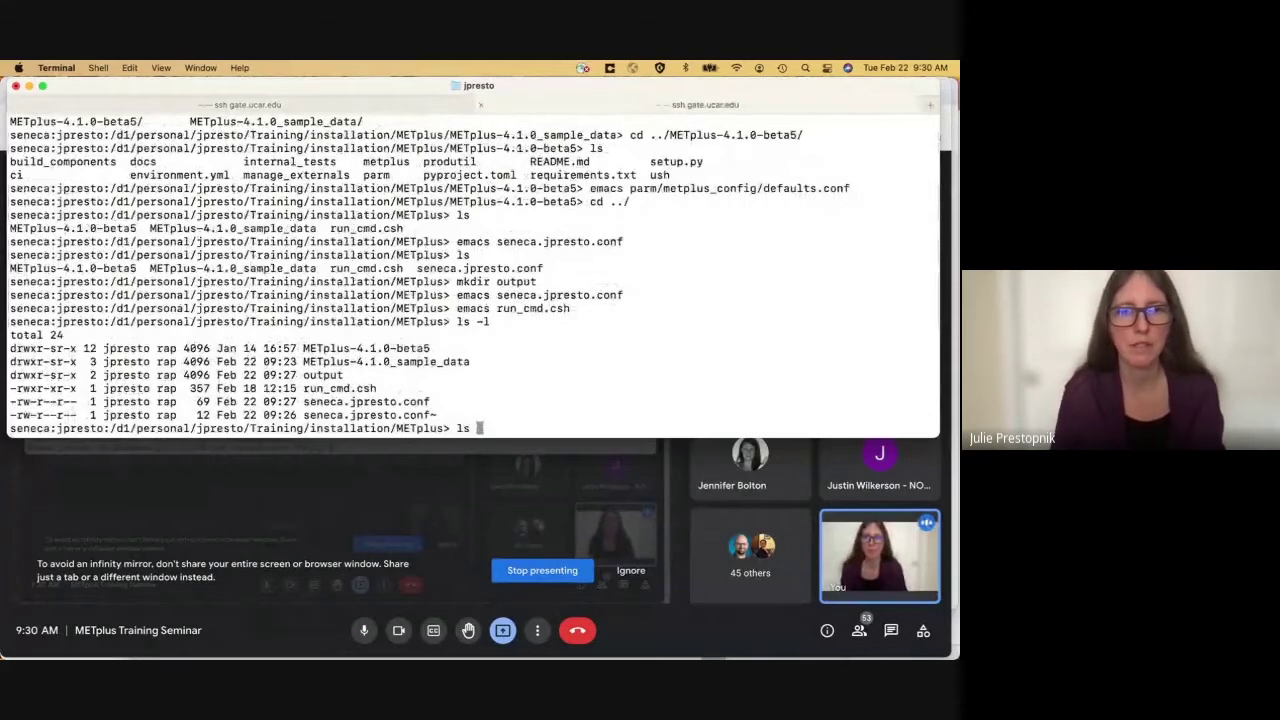
text(T/)
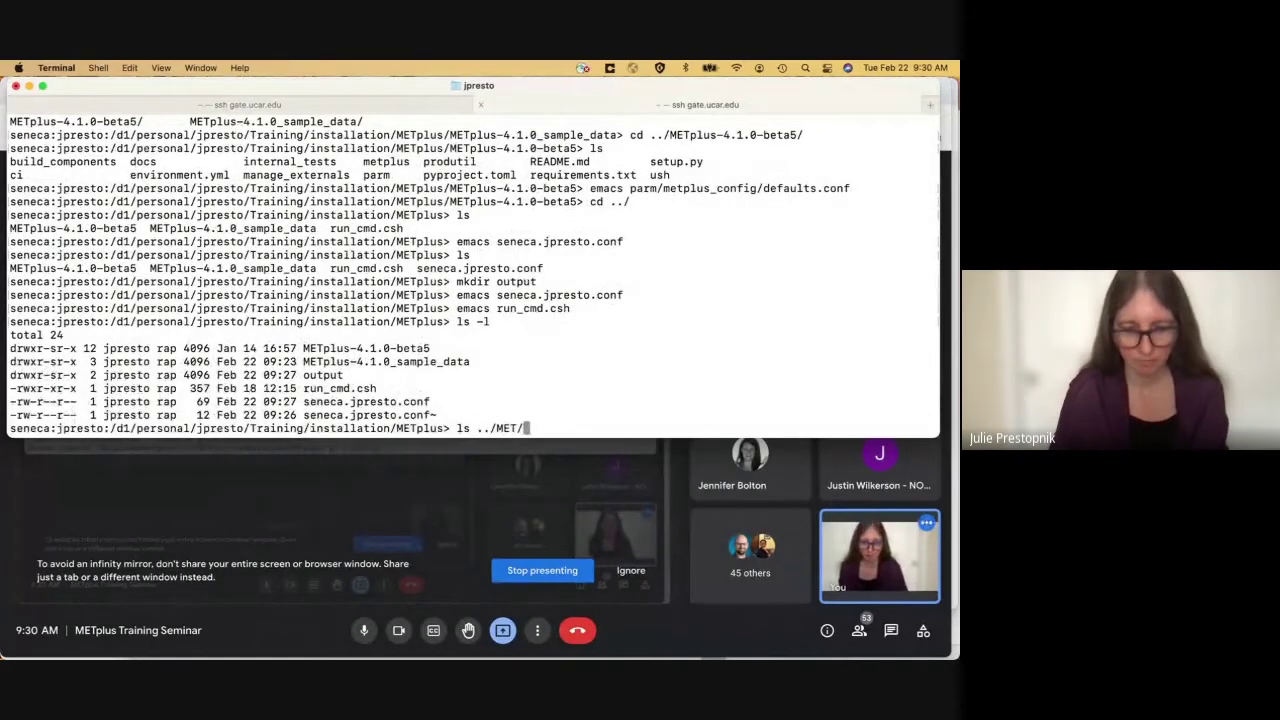
text(10.1.0-beta5/)
key(Return)
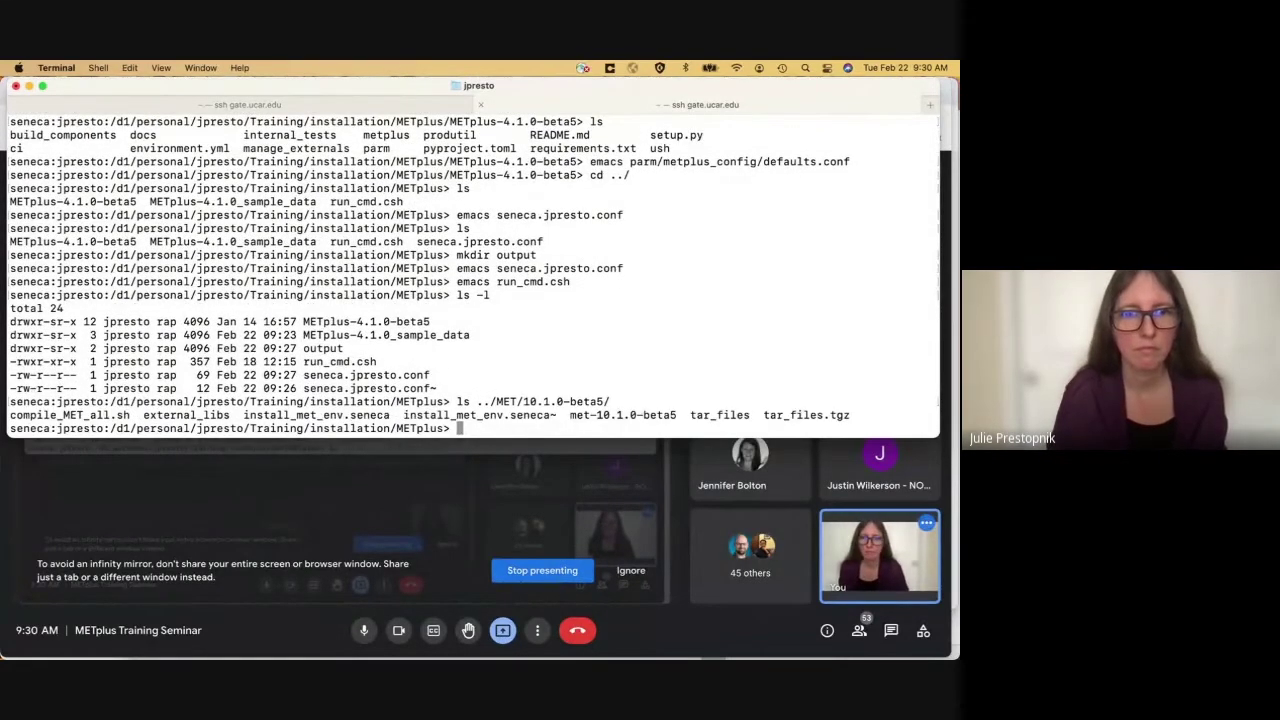
key(Up)
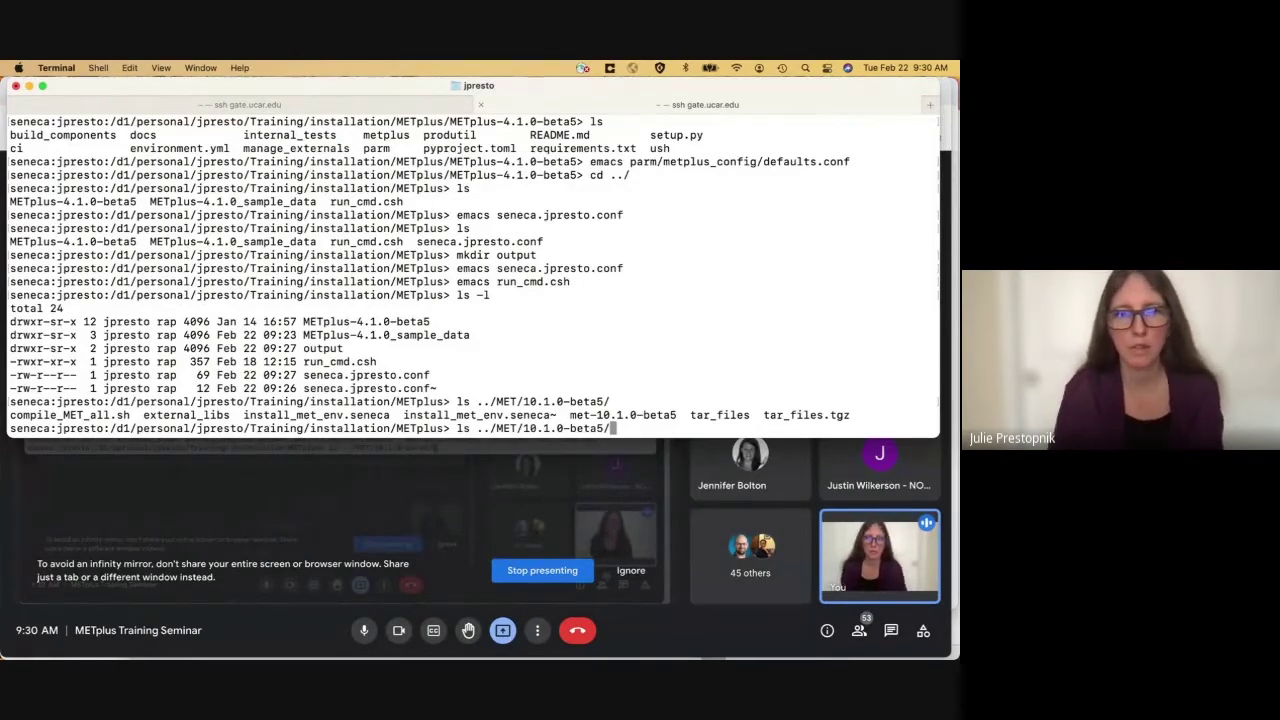
key(BackSpace)
key(BackSpace)
key(BackSpace)
key(BackSpace)
key(BackSpace)
key(BackSpace)
key(BackSpace)
key(BackSpace)
key(BackSpace)
key(BackSpace)
key(BackSpace)
key(BackSpace)
key(BackSpace)
key(BackSpace)
key(BackSpace)
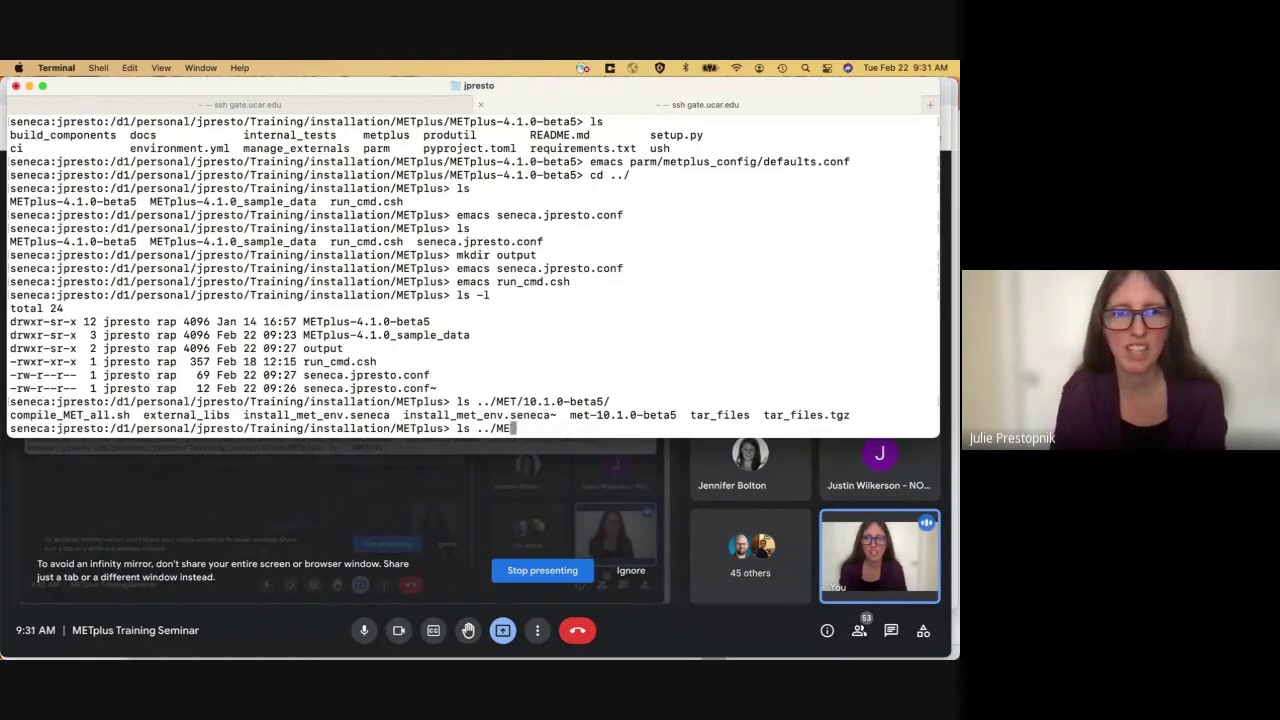
key(BackSpace)
key(BackSpace)
key(BackSpace)
key(BackSpace)
key(BackSpace)
key(BackSpace)
key(BackSpace)
key(BackSpace)
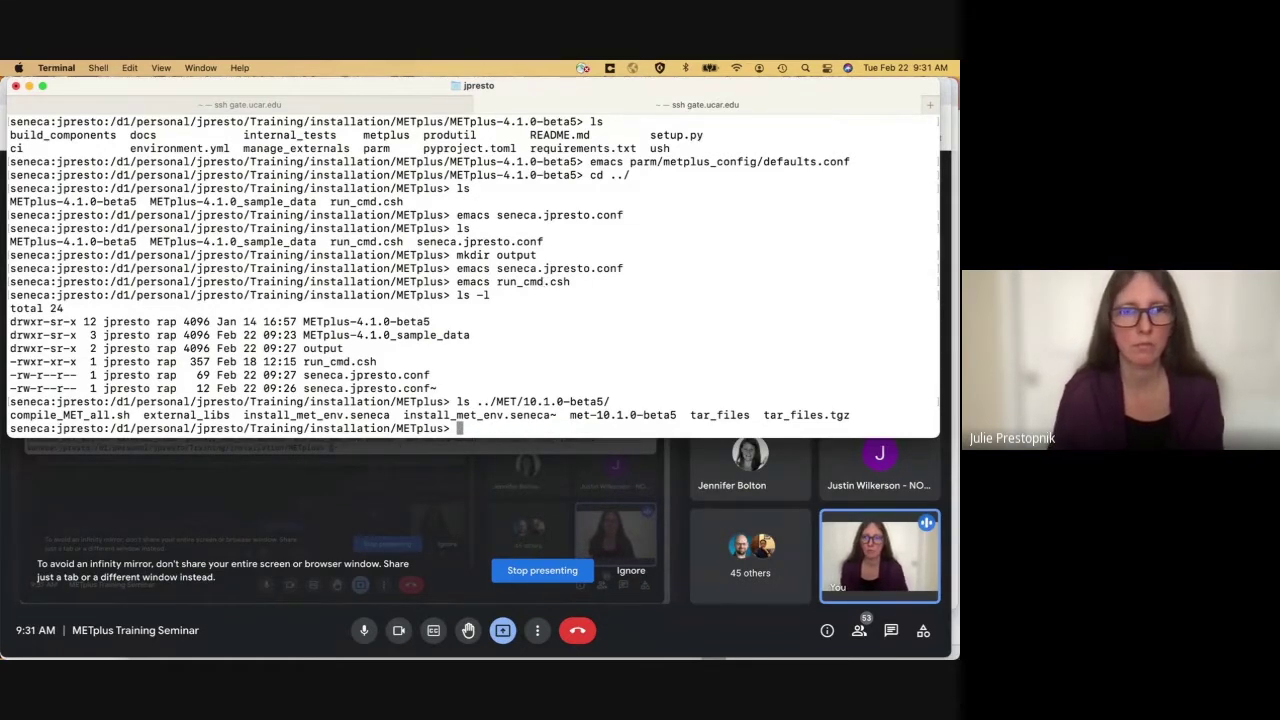
- Display the contents of run_cmd.csh in the terminal with more
text(more )
text(run_cmd)
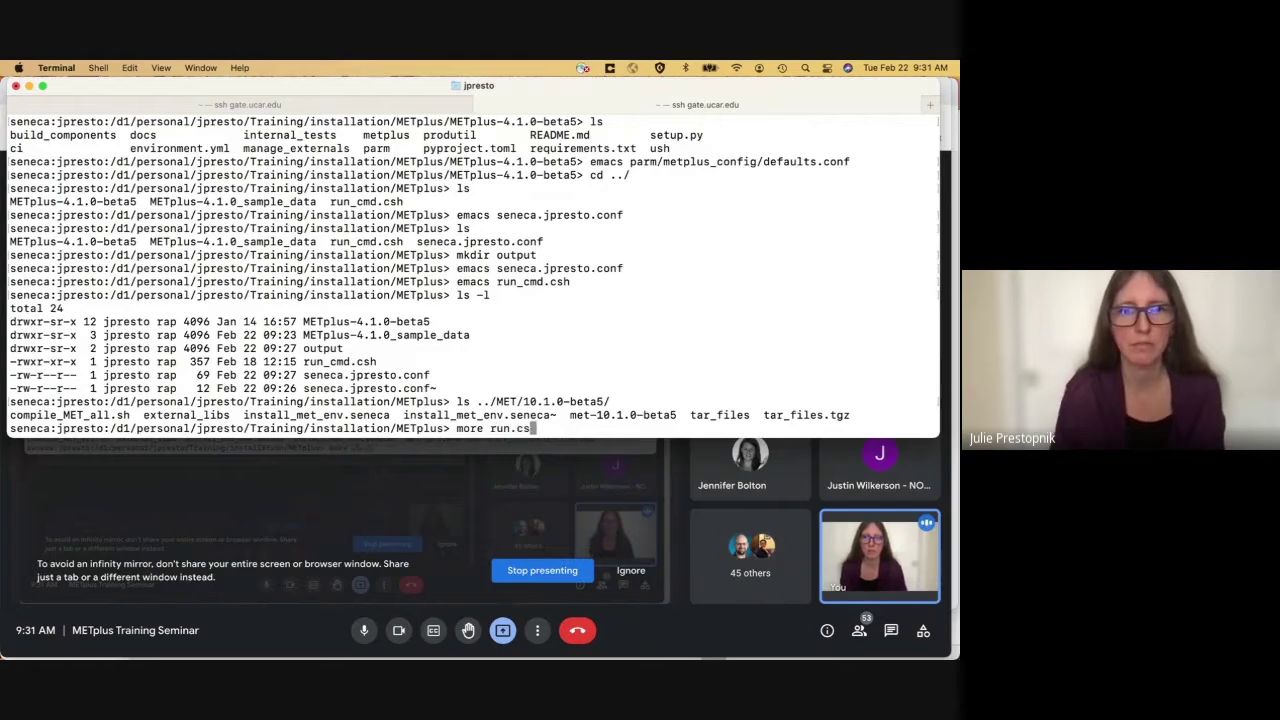
key(BackSpace)
key(BackSpace)
key(BackSpace)
key(BackSpace)
key(Tab)
key(Return)
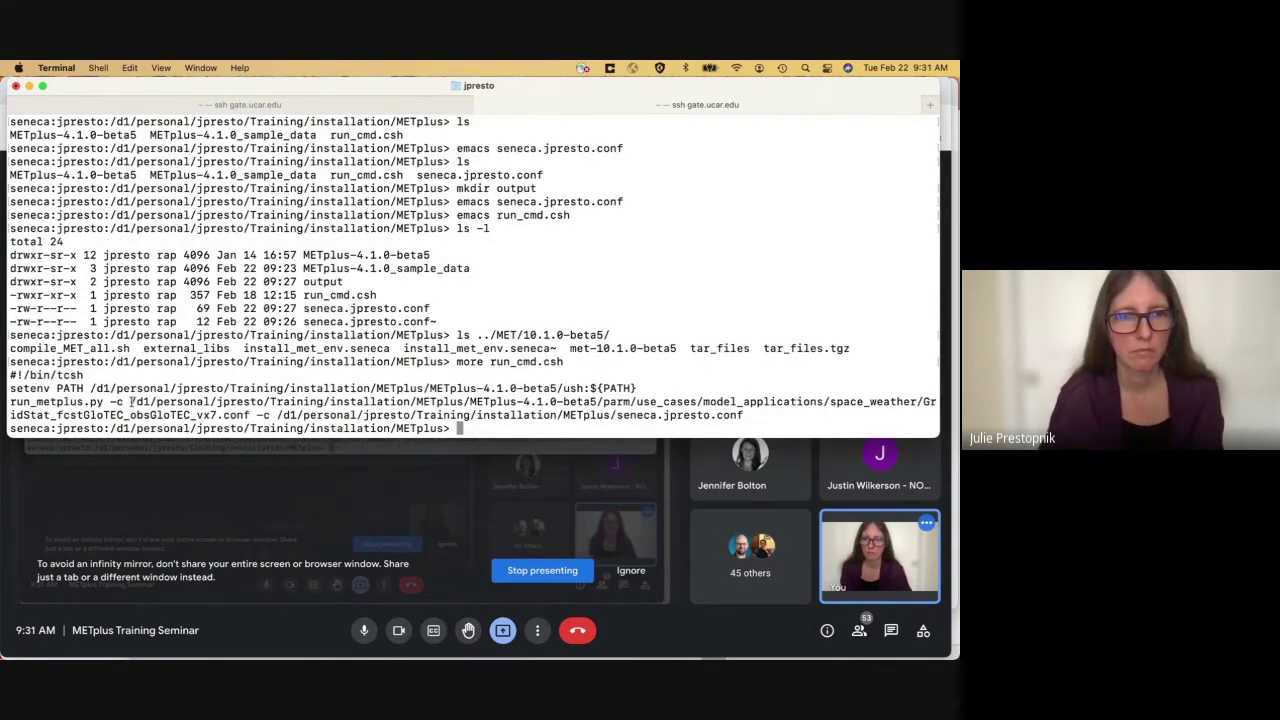
- Open the use case file GridStat_fcstGloTEC_obsGloTEC_vx7.conf in emacs, using its full METplus-4.1.0-beta5 space_weather path from run_cmd.csh
drag(130, 401, 936, 401)
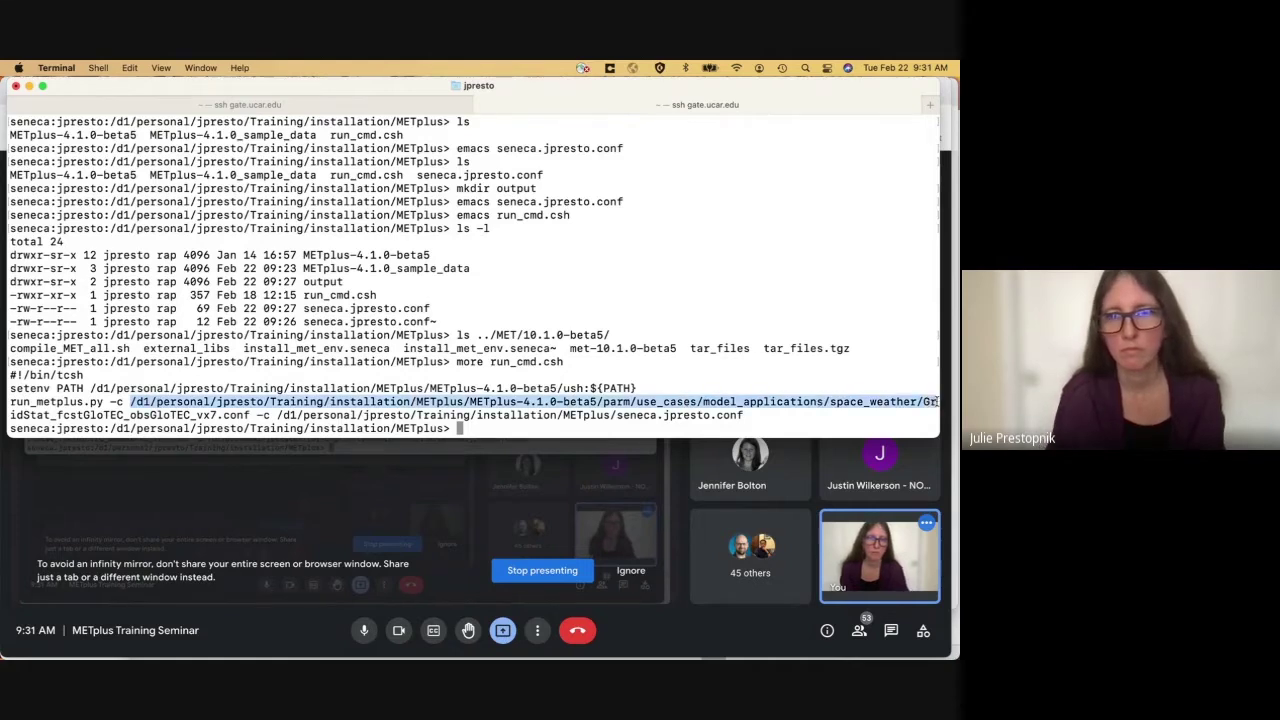
key(super+c)
click(936, 401)
text(emacs)
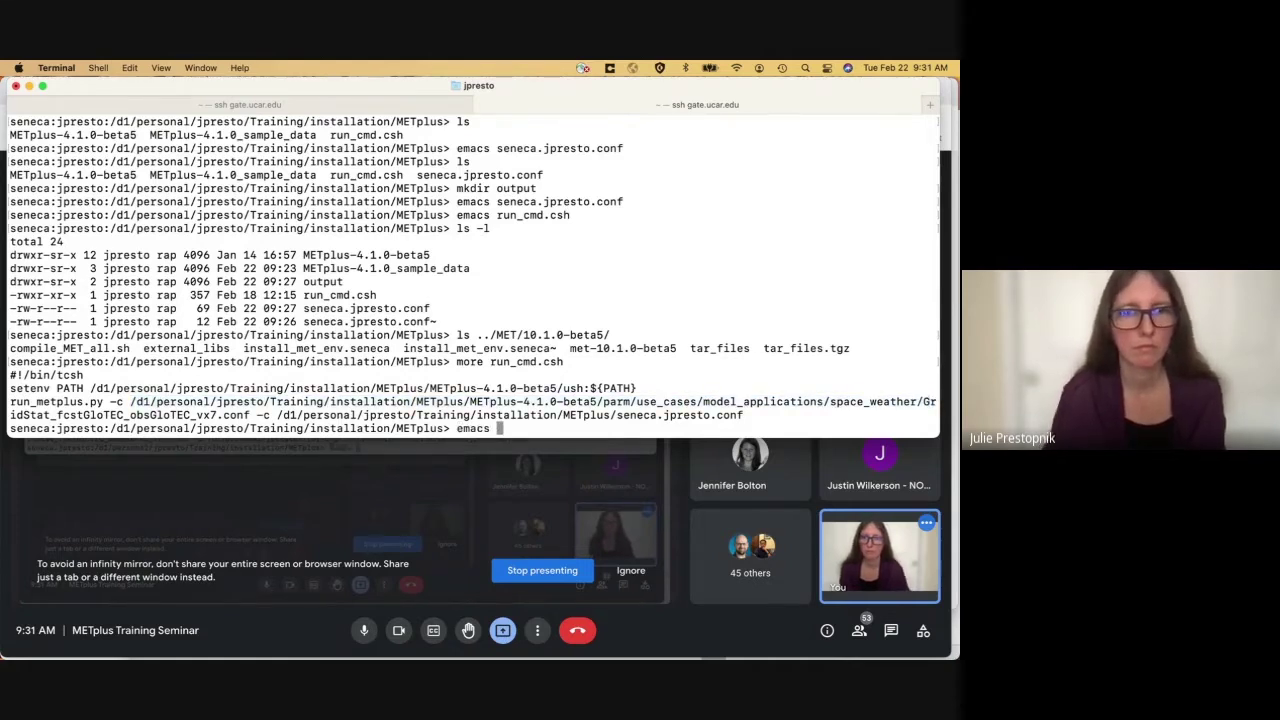
key(super+v)
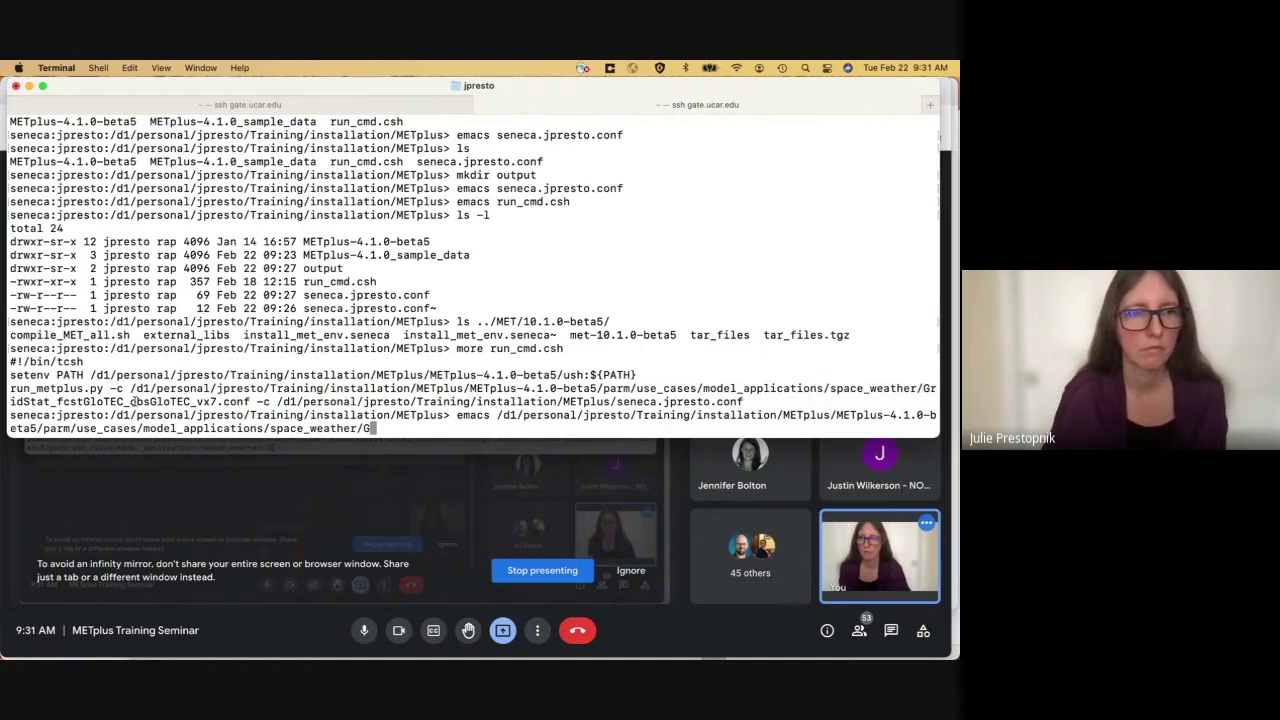
drag(12, 401, 253, 401)
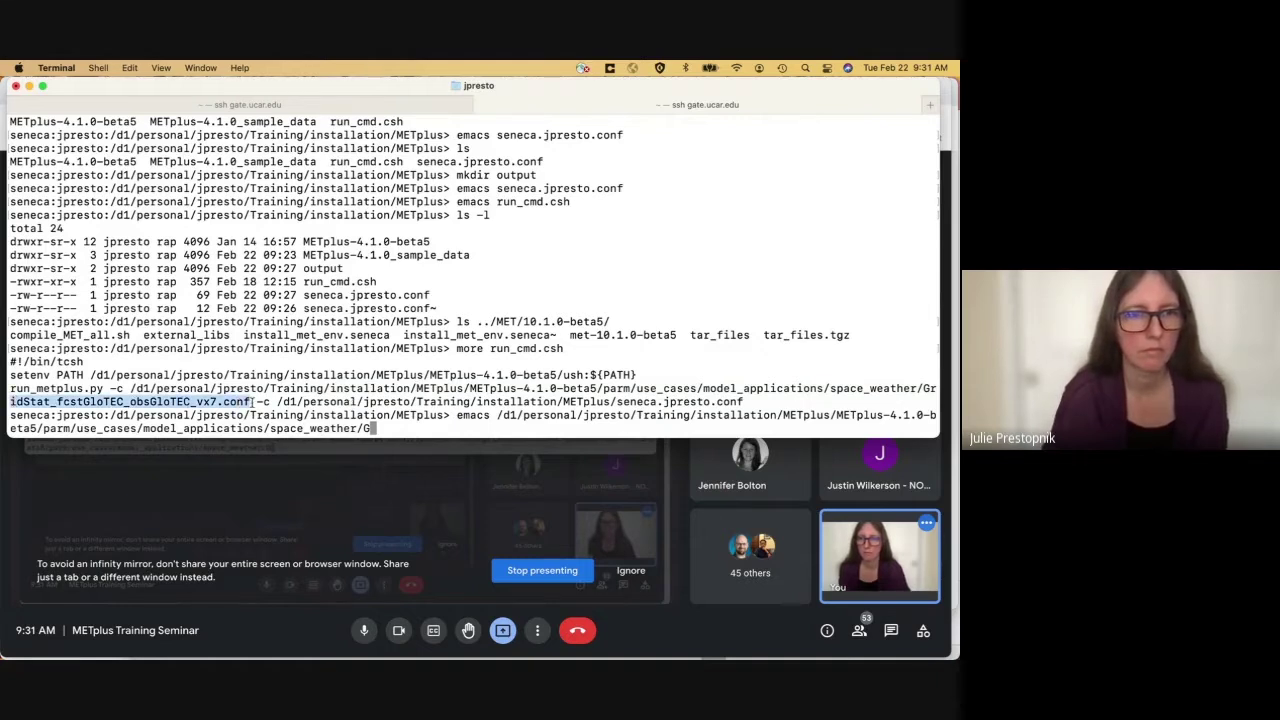
key(super+c)
text(r)
key(super+v)
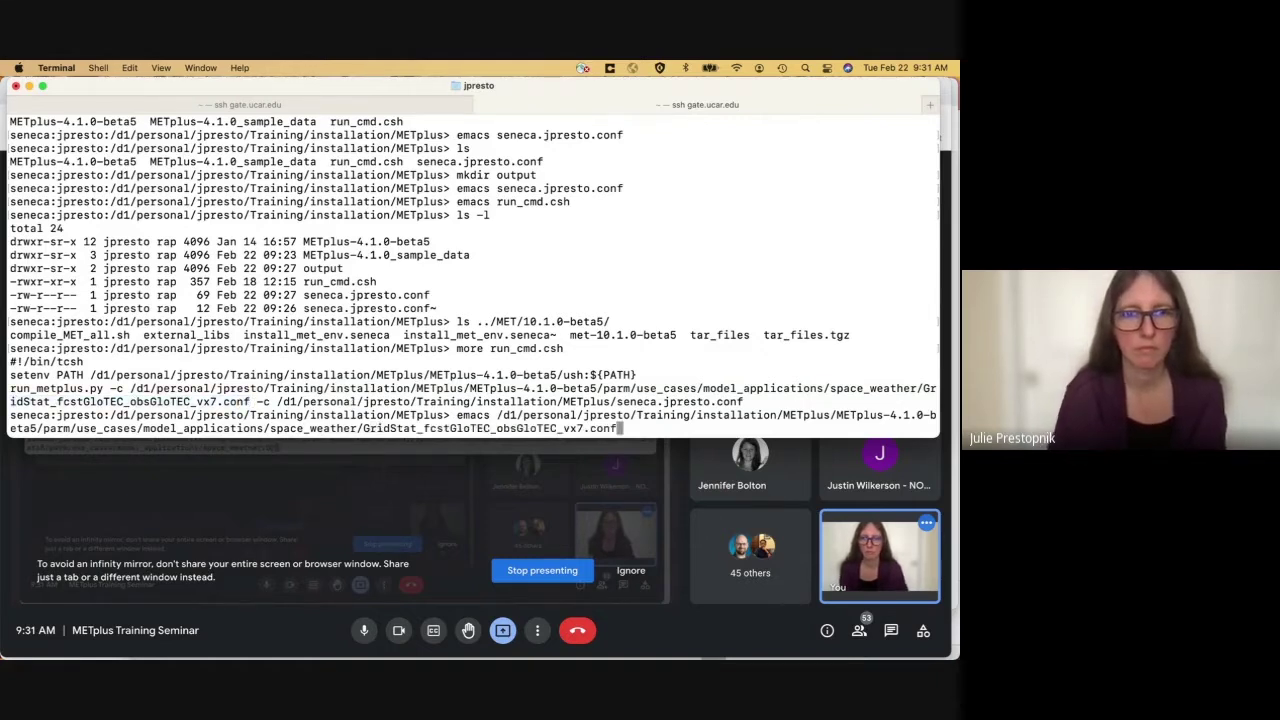
key(Return)
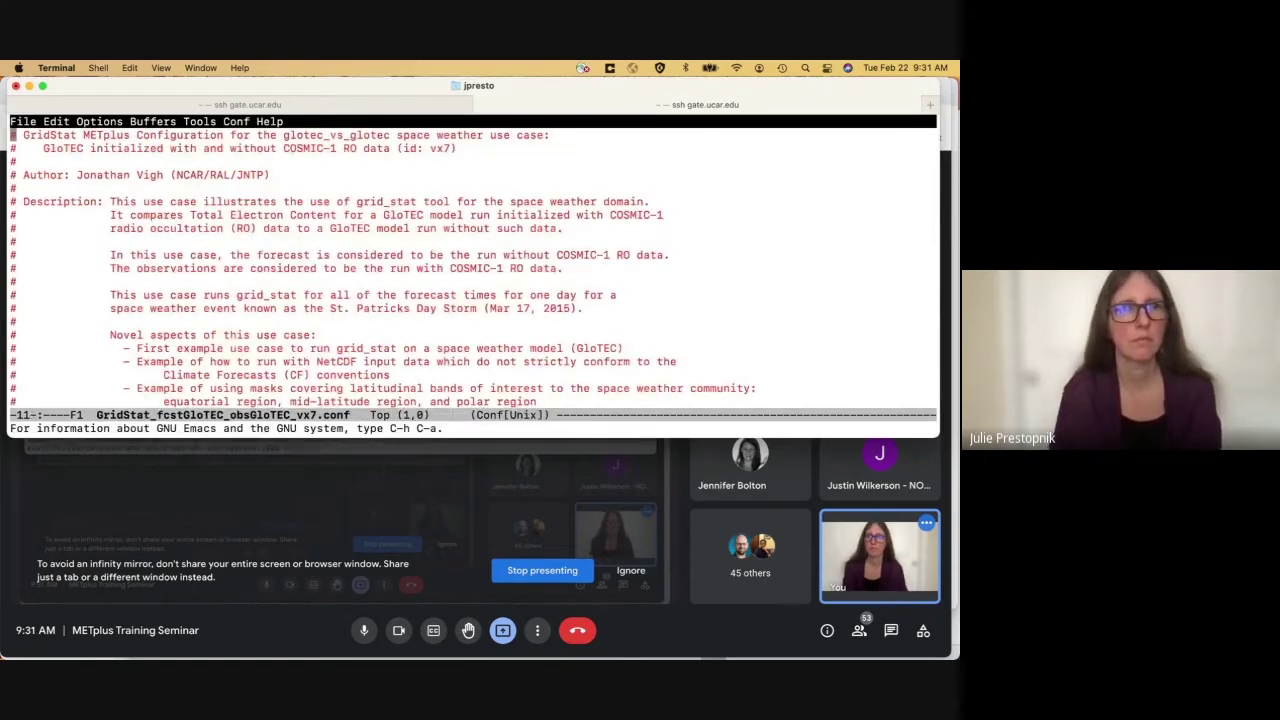
- Read the use case description comments at the start of the file, down to the [config] section heading
key(Down)
key(Down)
key(Down)
key(Down)
key(Down)
key(Down)
key(Down)
key(Down)
key(Down)
key(Down)
key(Down)
key(Down)
key(Down)
key(Down)
key(Down)
key(Down)
key(Down)
key(Down)
key(Down)
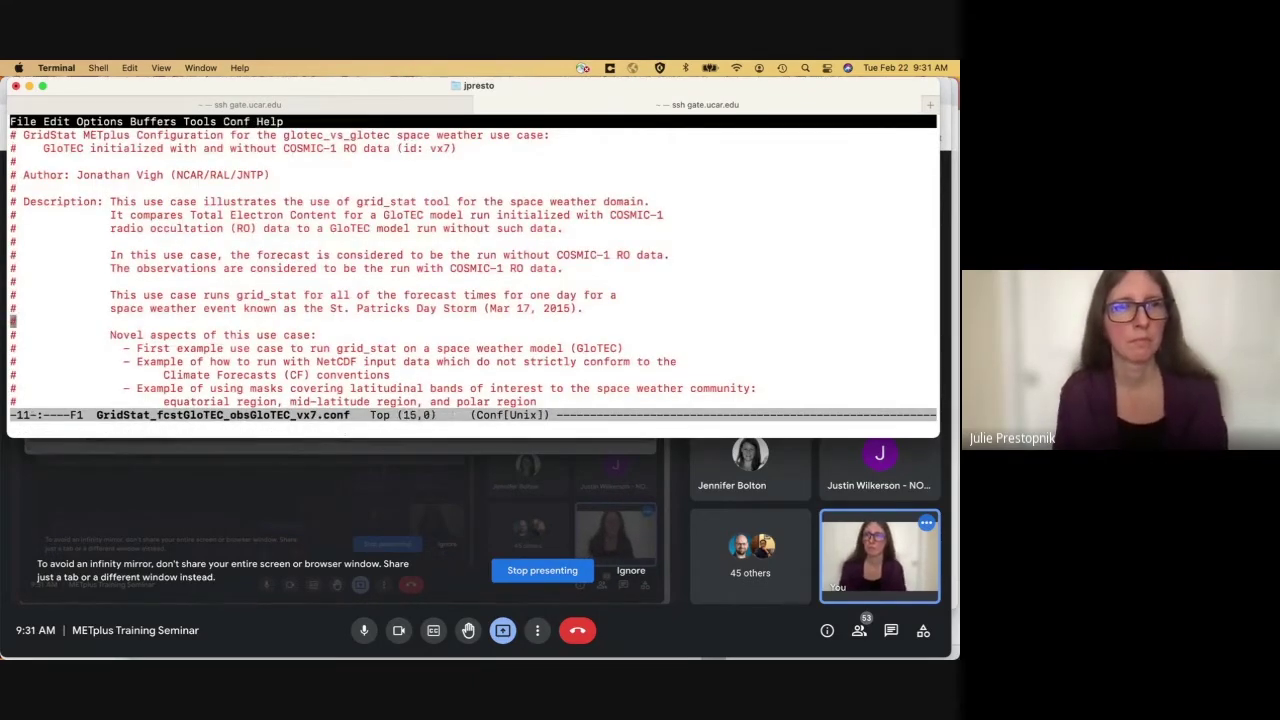
key(Down)
key(Down)
key(Down)
key(Down)
key(Down)
key(Down)
key(Down)
key(Down)
key(Down)
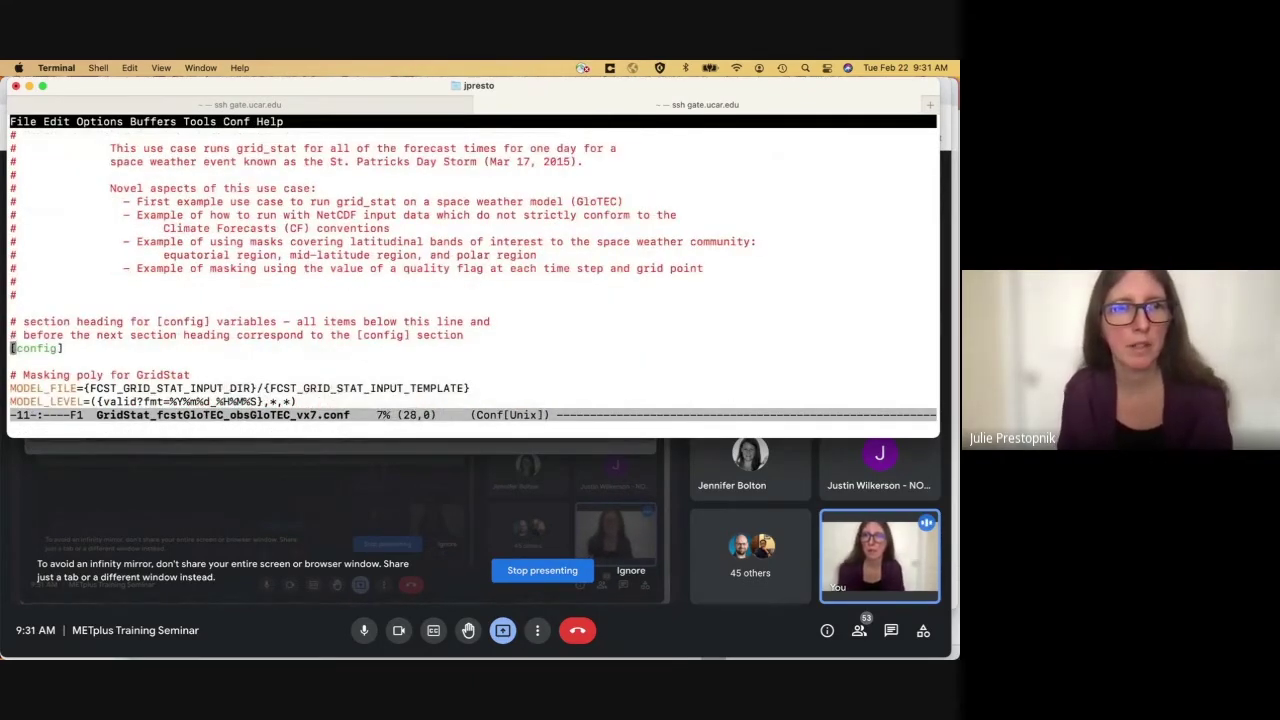
- Examine the GridStat masking settings, from MODEL_FILE to GRID_STAT_MASK_POLY, and the PROCESS_LIST entry
key(Down)
key(Down)
key(Down)
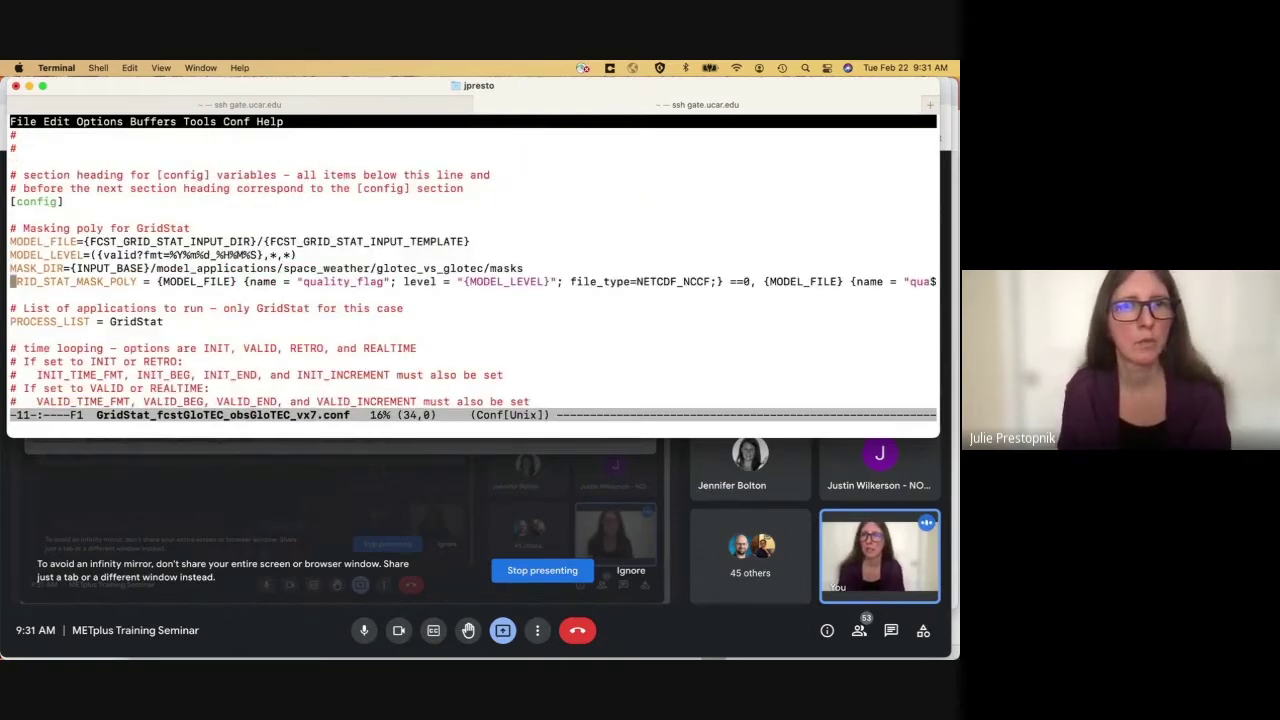
key(Up)
key(Up)
key(Up)
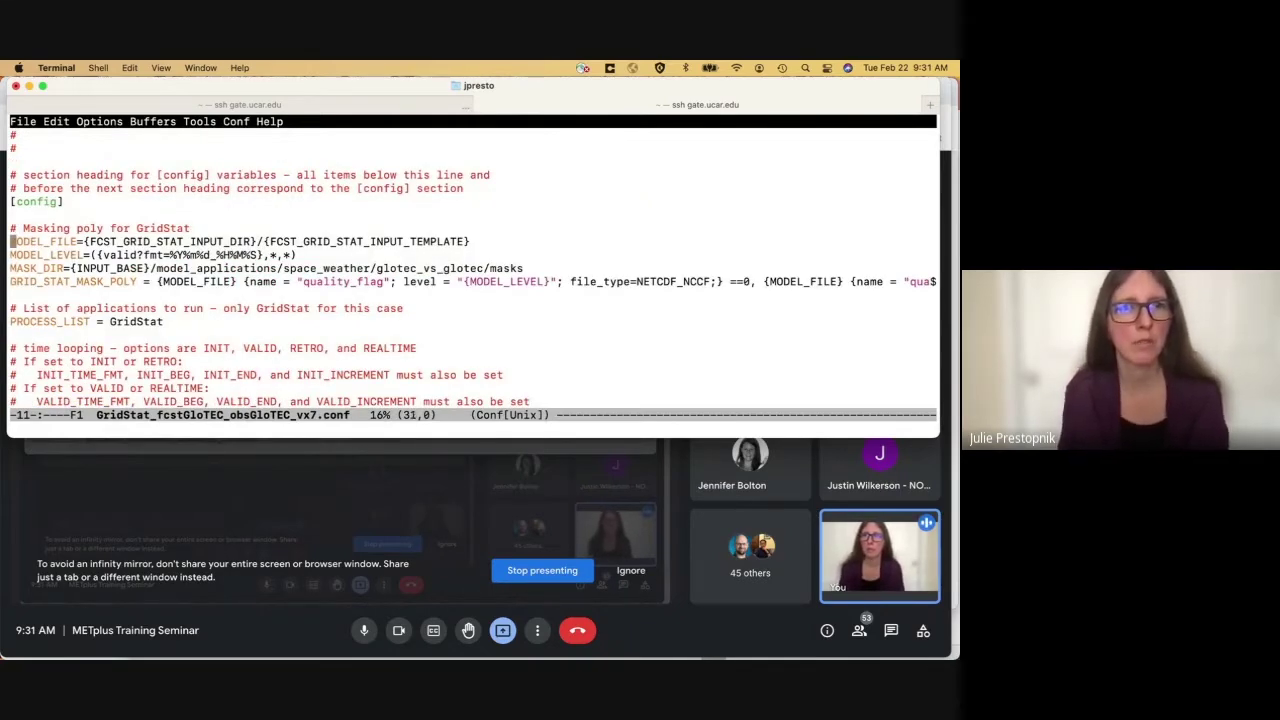
key(Down)
key(Down)
key(Down)
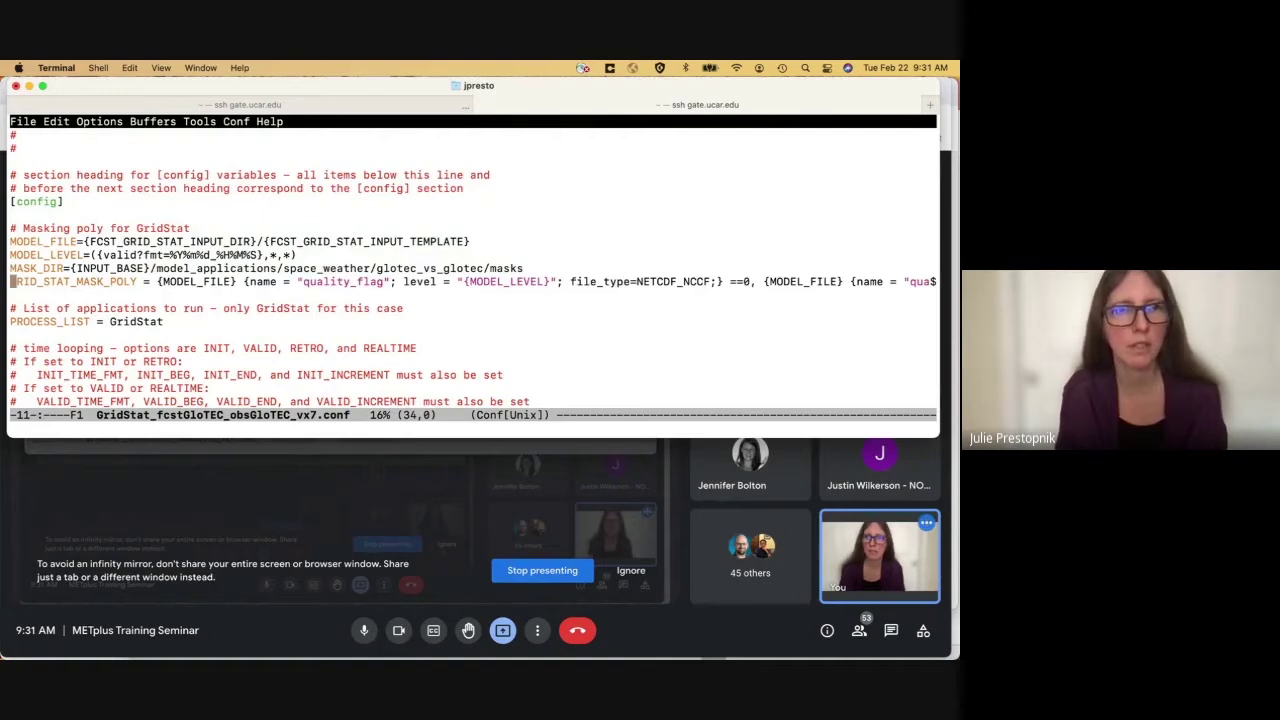
key(Down)
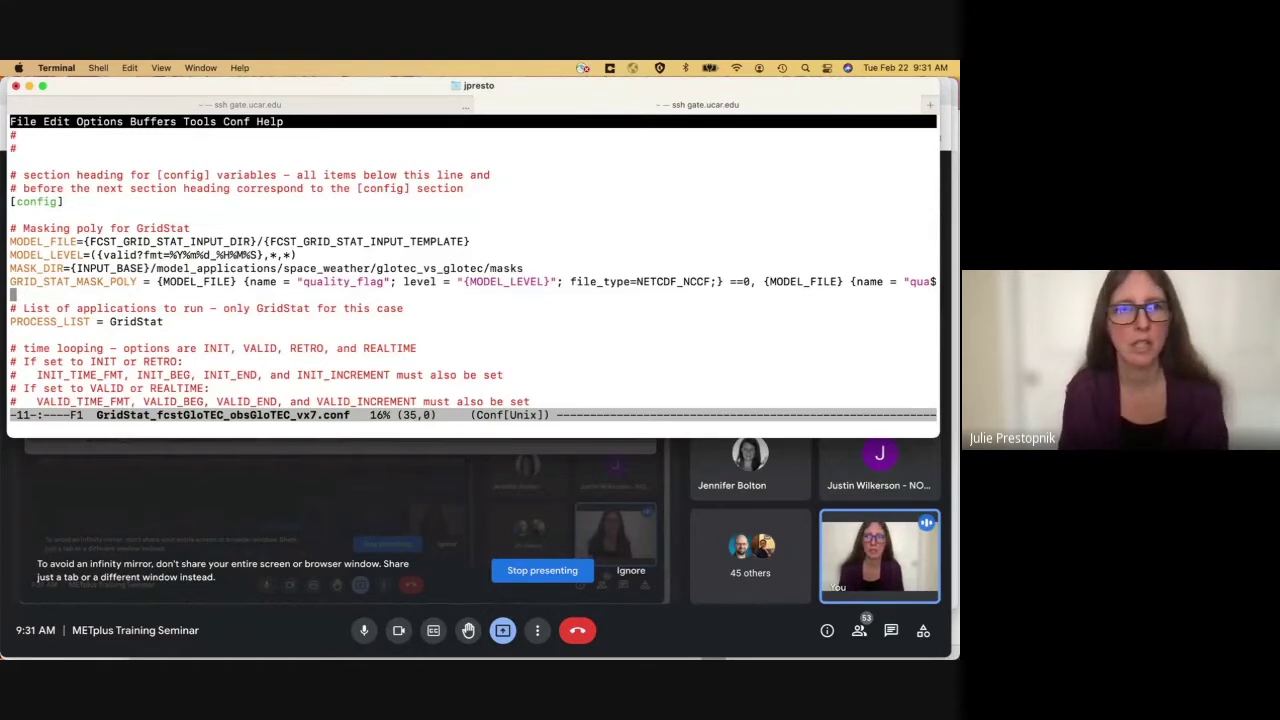
key(Down)
key(Down)
key(Down)
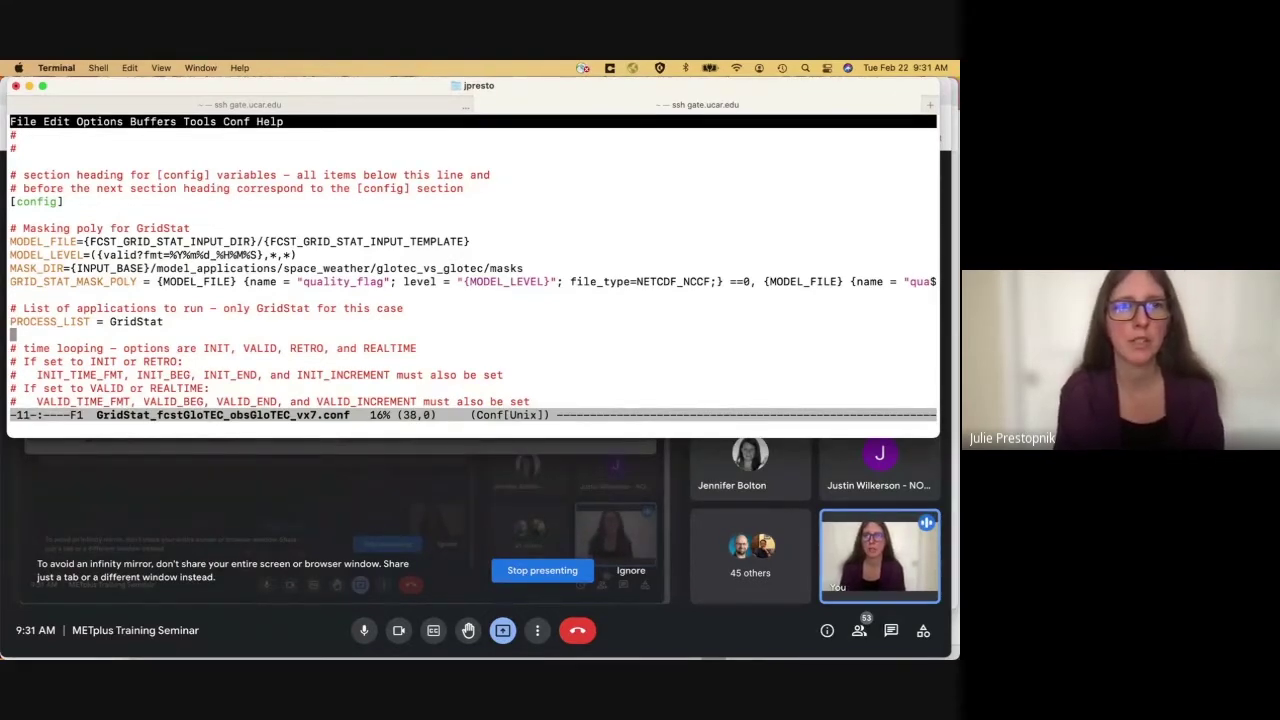
- Examine the time looping options, the LOOP_BY setting and the VALID_TIME_FMT format
key(Down)
key(Down)
key(Down)
key(Down)
key(Down)
key(Down)
key(Down)
key(Down)
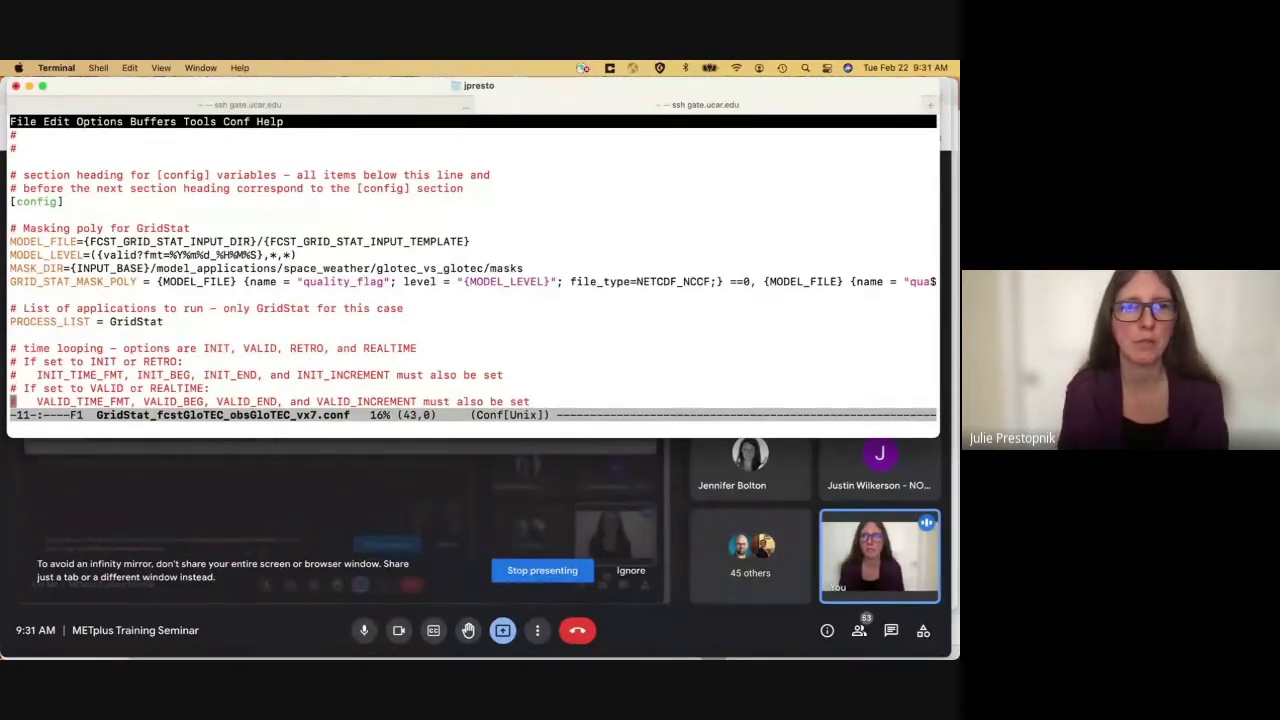
key(Up)
key(Up)
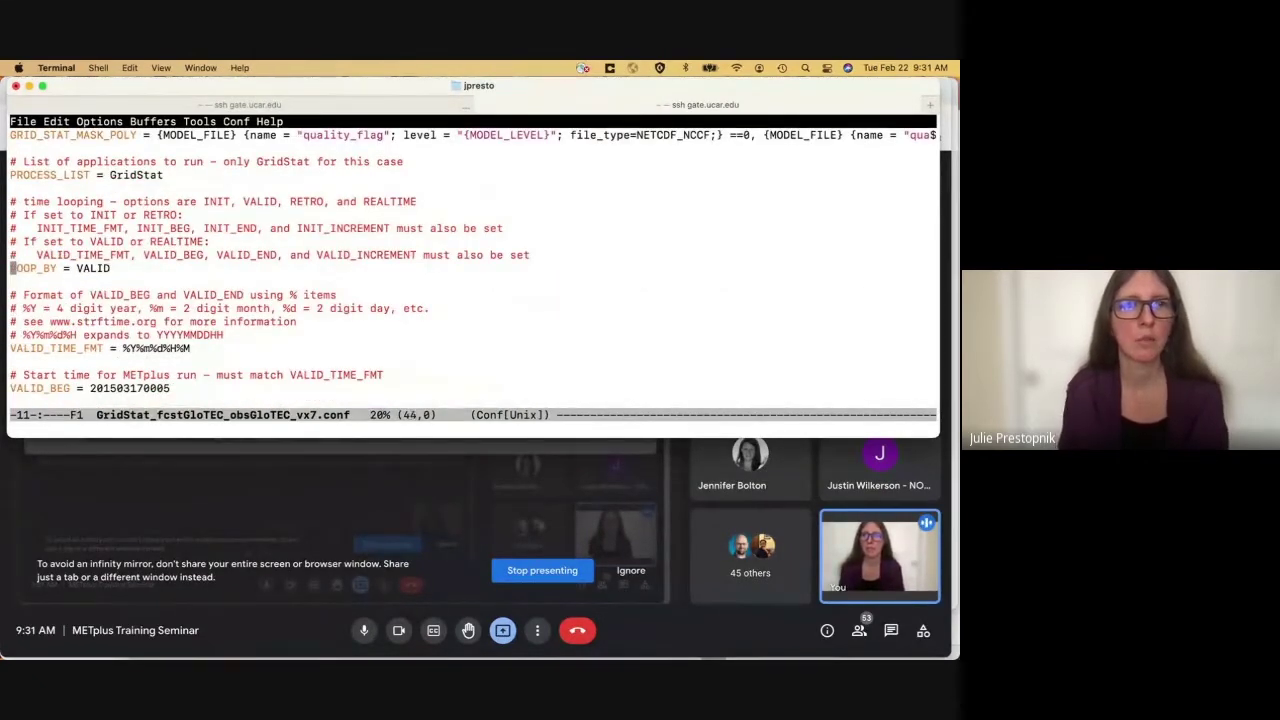
key(Down)
key(Down)
key(Down)
key(Down)
key(Down)
key(Down)
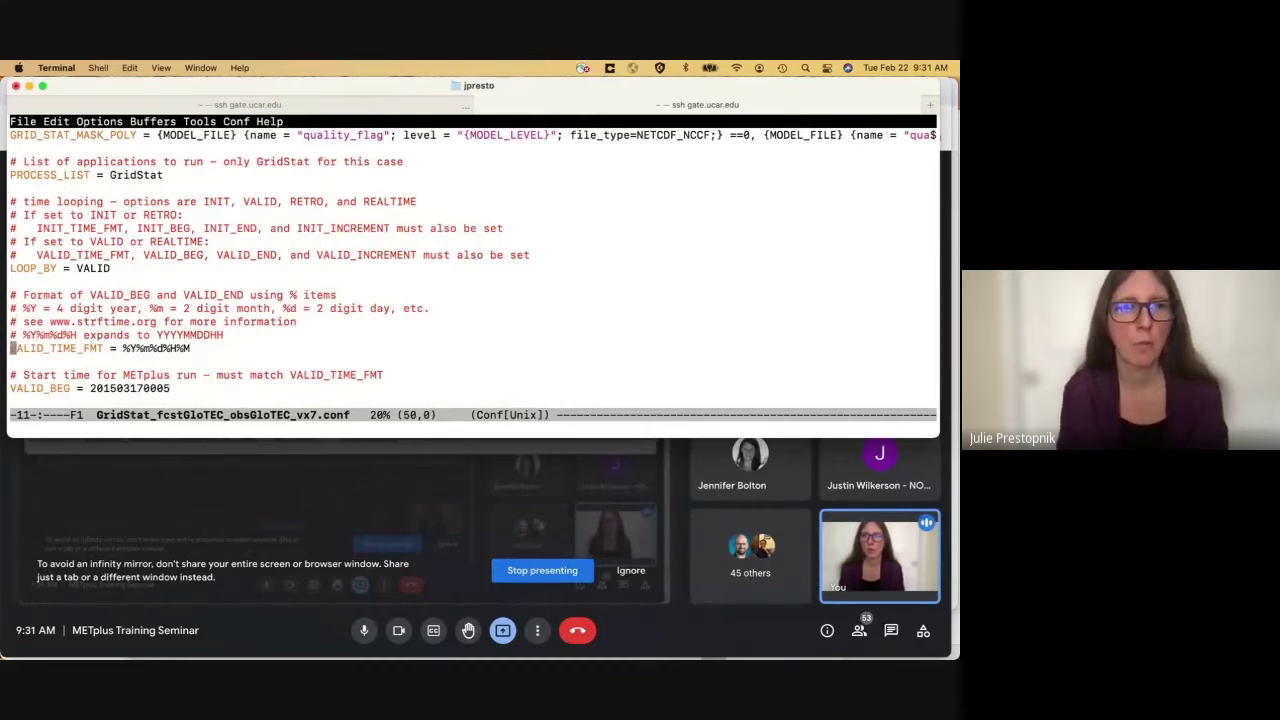
- Review the run's start time, end time, VALID_INCREMENT and LEAD_SEQ settings
key(Down)
key(Down)
key(Down)
key(Down)
key(Down)
key(Down)
key(Down)
key(Down)
key(Down)
key(Down)
key(Down)
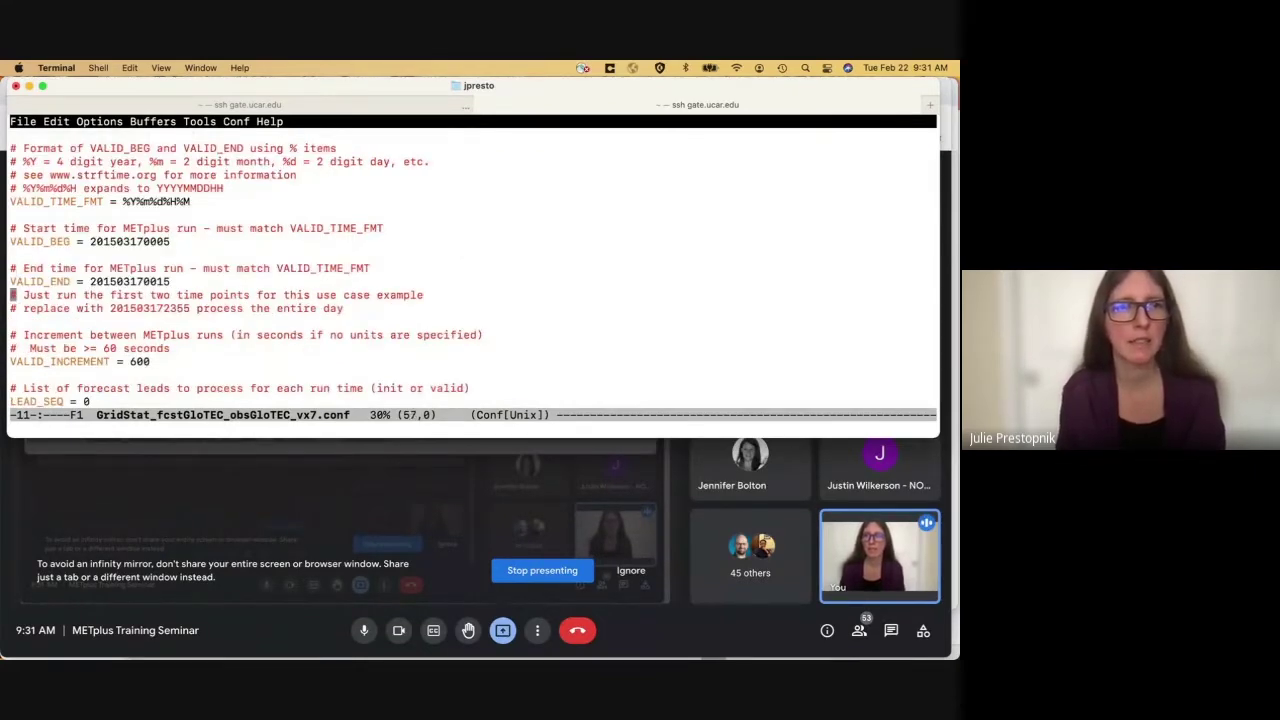
key(Down)
key(Down)
key(Down)
key(Down)
key(Down)
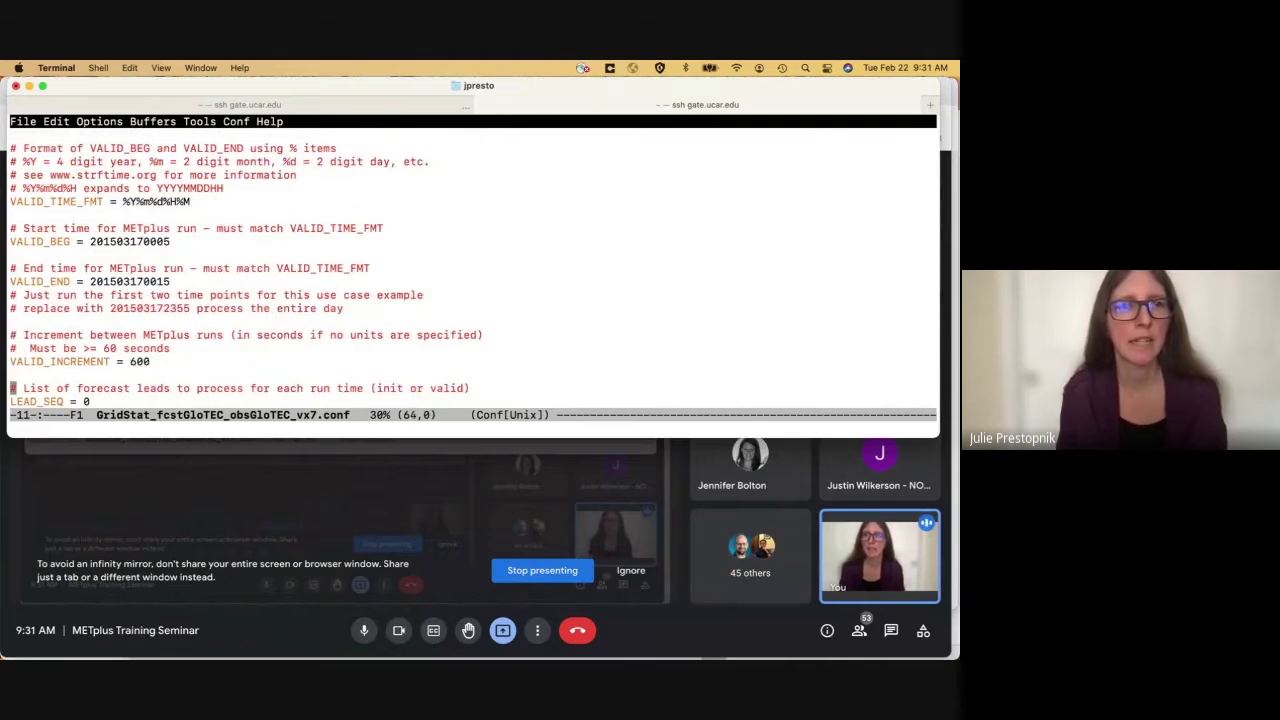
key(Down)
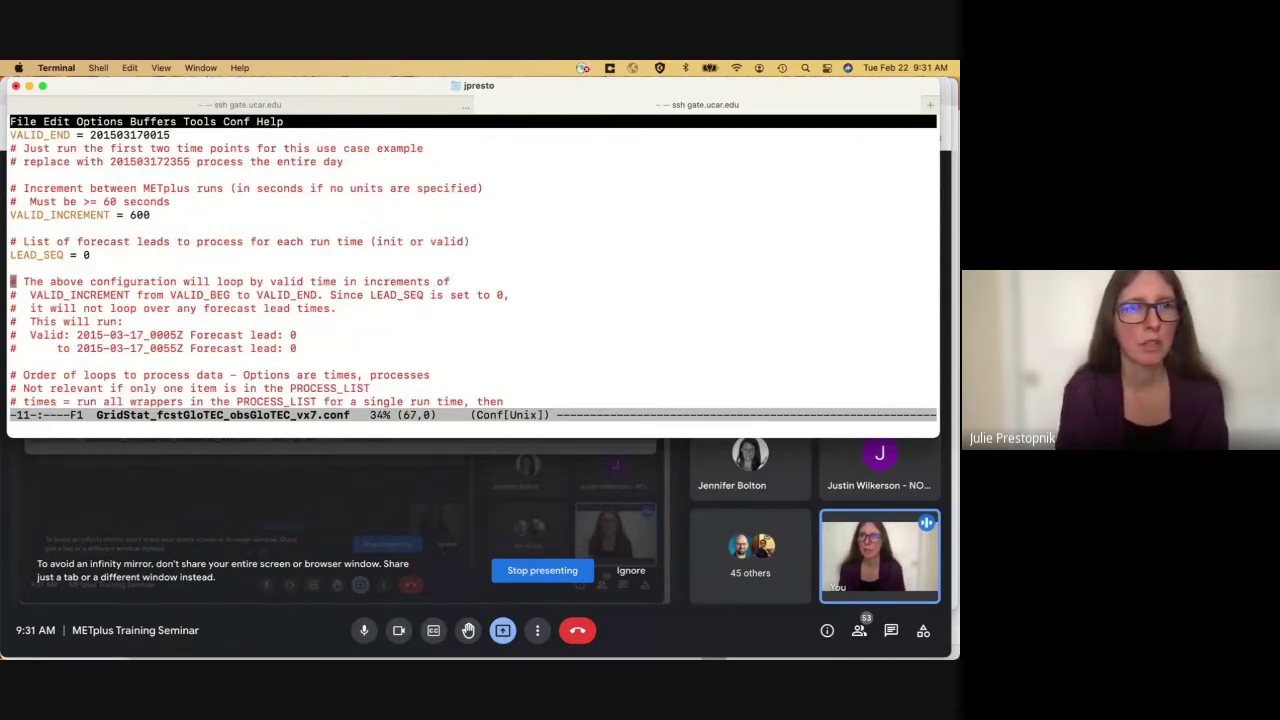
- Read the comments on valid time looping and loop order, through LOOP_ORDER to the MET verbosity setting
key(Down)
key(Down)
key(Down)
key(Down)
key(Down)
key(Down)
key(Down)
key(Down)
key(Down)
key(Down)
key(Down)
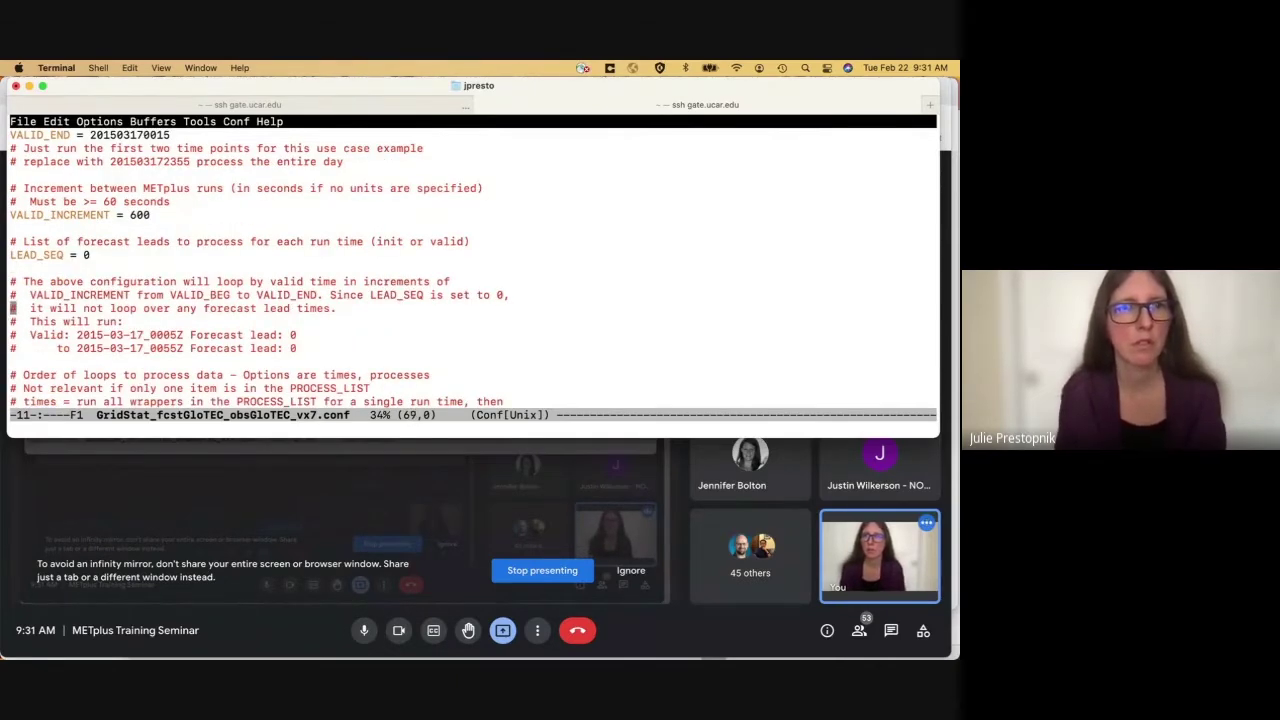
key(Down)
key(Down)
key(Down)
key(Down)
key(Down)
key(Down)
key(Down)
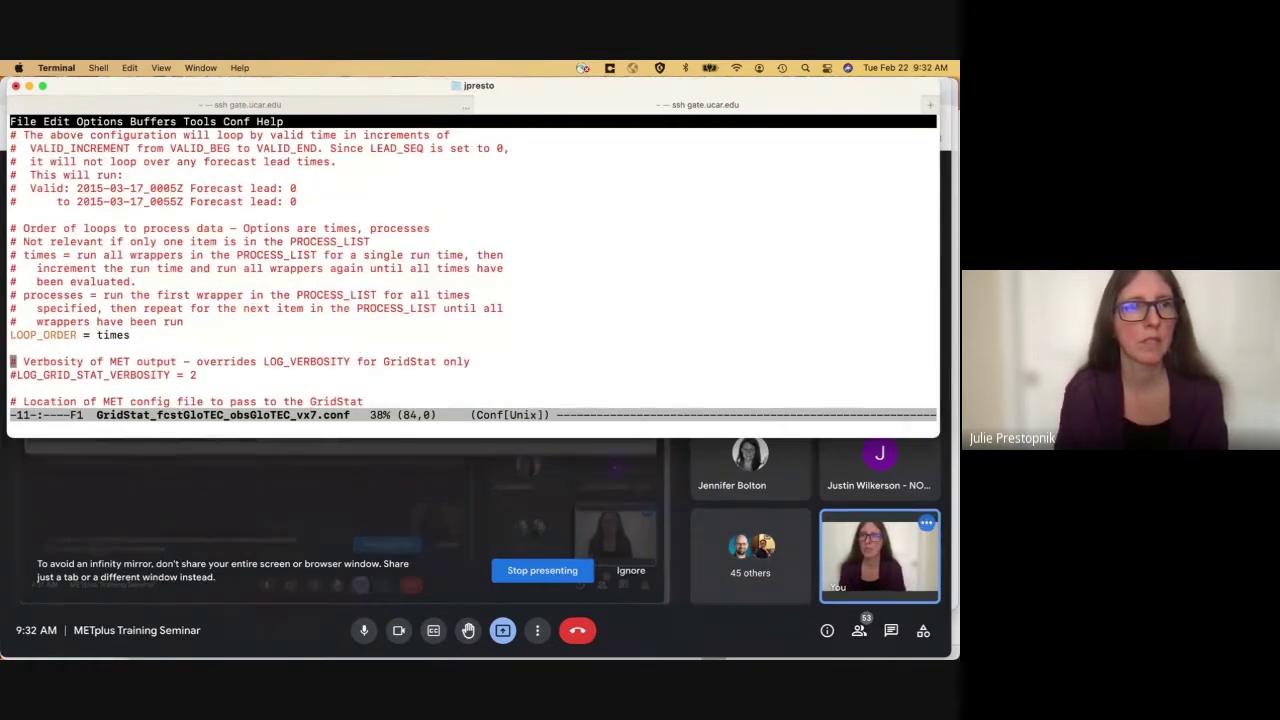
- Go back up through the time settings to recheck the PROCESS_LIST entry and the start of the time looping options
key(Up)
key(Up)
key(Up)
key(Up)
key(Up)
key(Up)
key(Up)
key(Up)
key(Up)
key(Up)
key(Up)
key(Up)
key(Up)
key(Up)
key(Up)
key(Up)
key(Up)
key(Up)
key(Up)
key(Up)
key(Up)
key(Up)
key(Up)
key(Up)
key(Up)
key(Up)
key(Up)
key(Up)
key(Up)
key(Up)
key(Up)
key(Up)
key(Up)
key(Up)
key(Up)
key(Up)
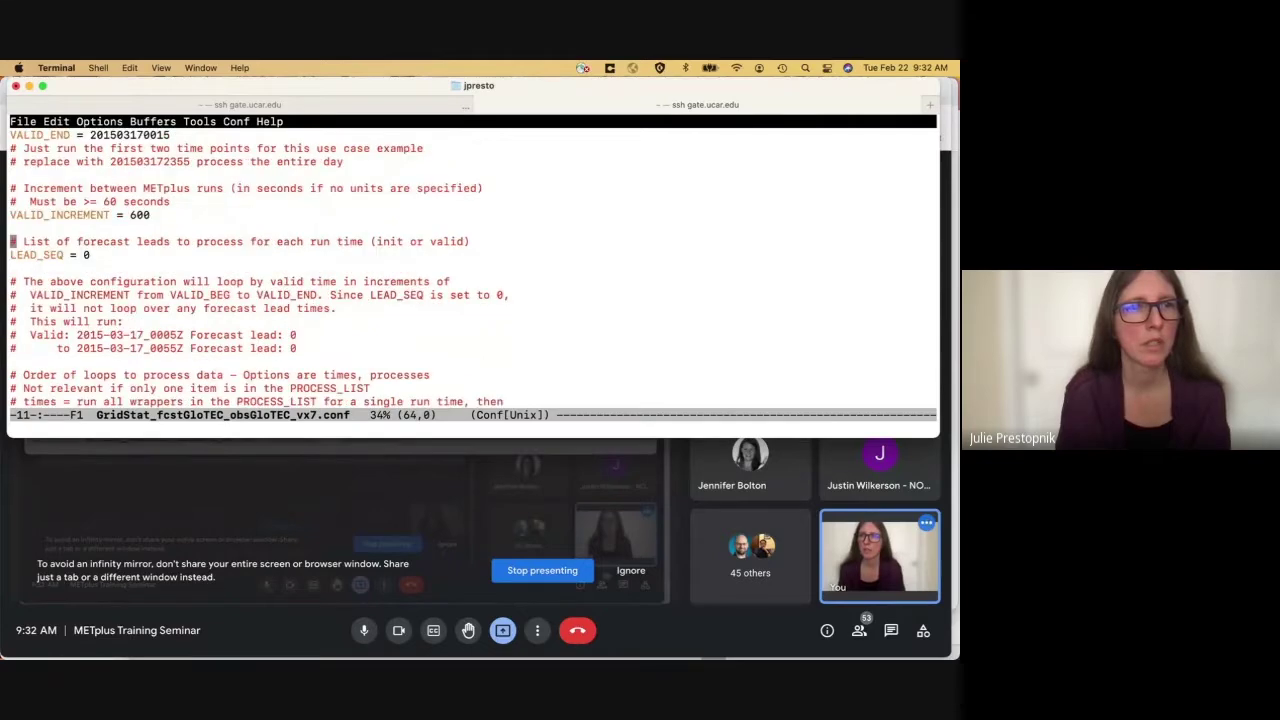
key(Up)
key(Up)
key(Up)
key(Up)
key(Up)
key(Up)
key(Up)
key(Up)
key(Up)
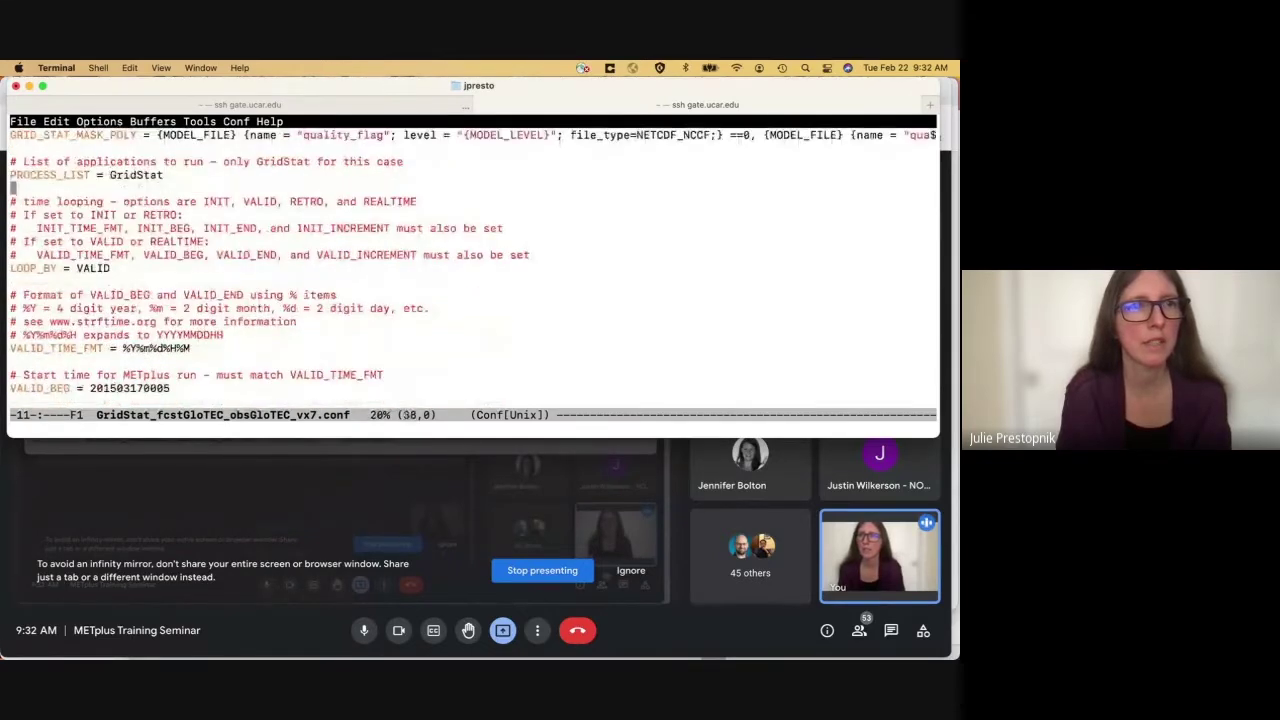
- Reread the time looping comments and the LOOP_BY, VALID_TIME_FMT, VALID_BEG and VALID_END settings
key(Down)
key(Down)
key(Down)
key(Down)
key(Down)
key(Down)
key(Down)
key(Down)
key(Down)
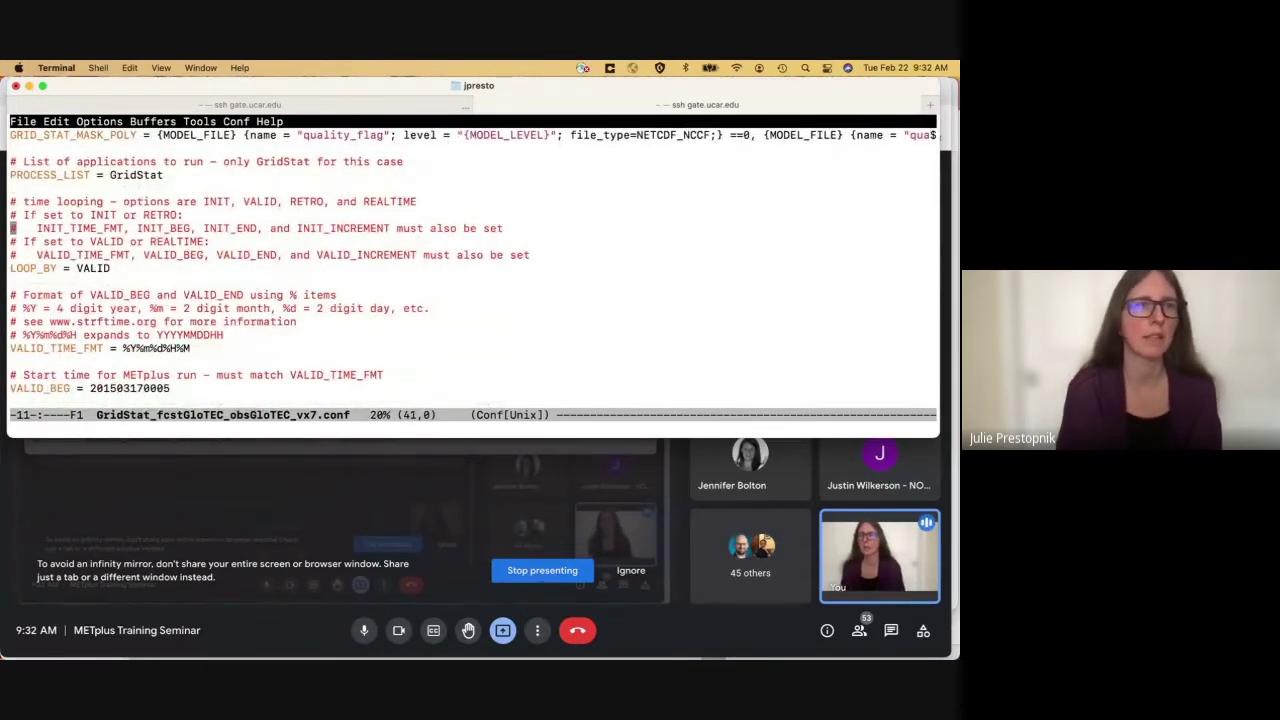
key(Down)
key(Down)
key(Down)
key(Down)
key(Down)
key(Down)
key(Down)
key(Down)
key(Down)
key(Down)
key(Down)
key(Down)
key(Down)
key(Down)
key(Down)
key(Down)
key(Down)
key(Down)
key(Down)
key(Down)
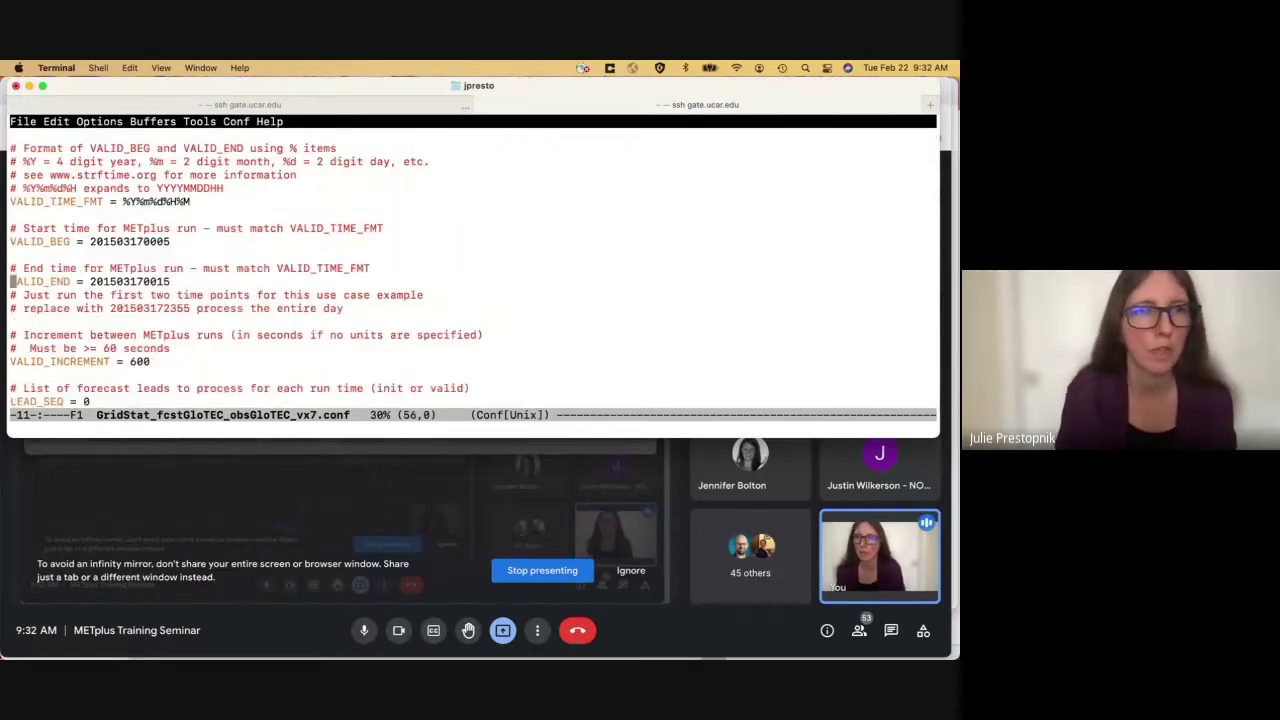
- Recheck VALID_INCREMENT, LEAD_SEQ and the comments listing which valid times the configuration runs
key(Down)
key(Down)
key(Down)
key(Down)
key(Down)
key(Down)
key(Down)
key(Down)
key(Down)
key(Down)
key(Down)
key(Down)
key(Down)
key(Down)
key(Down)
key(Down)
key(Down)
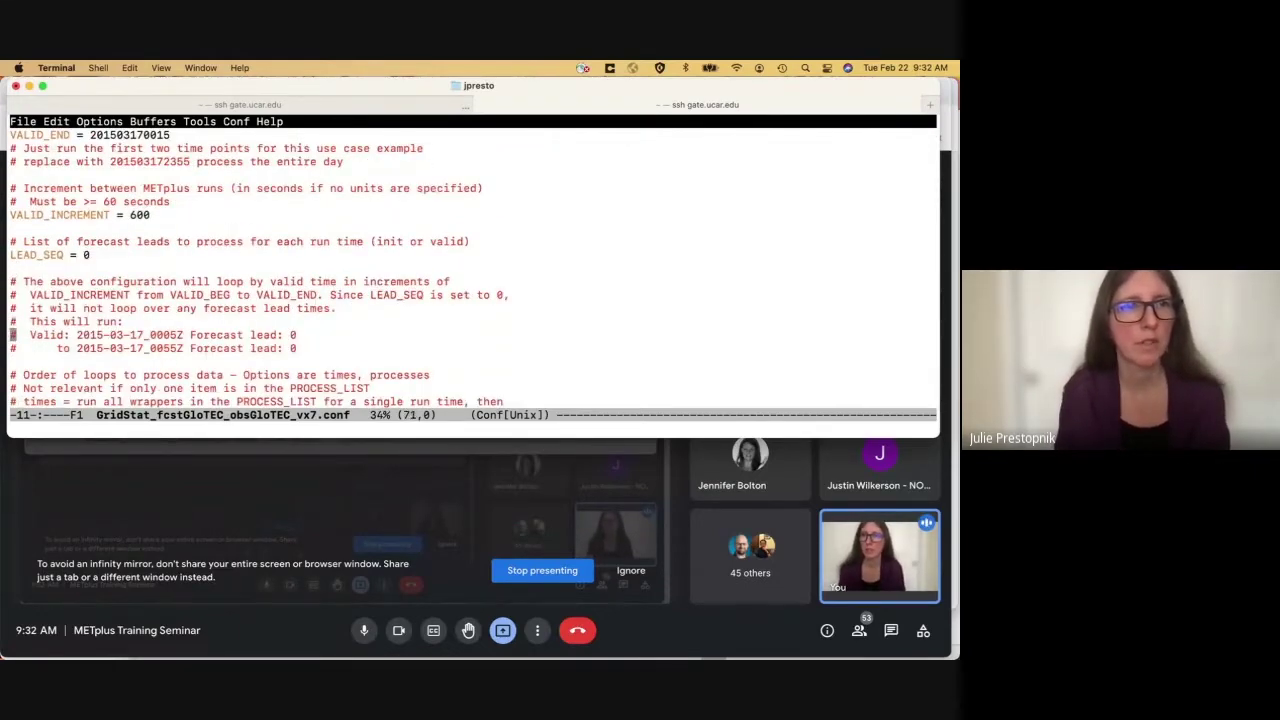
- Look over the loop order and verbosity settings down to the first GridStat output flags
key(Down)
key(Down)
key(Down)
key(Down)
key(Down)
key(Down)
key(Down)
key(Down)
key(Down)
key(Down)
key(Down)
key(Down)
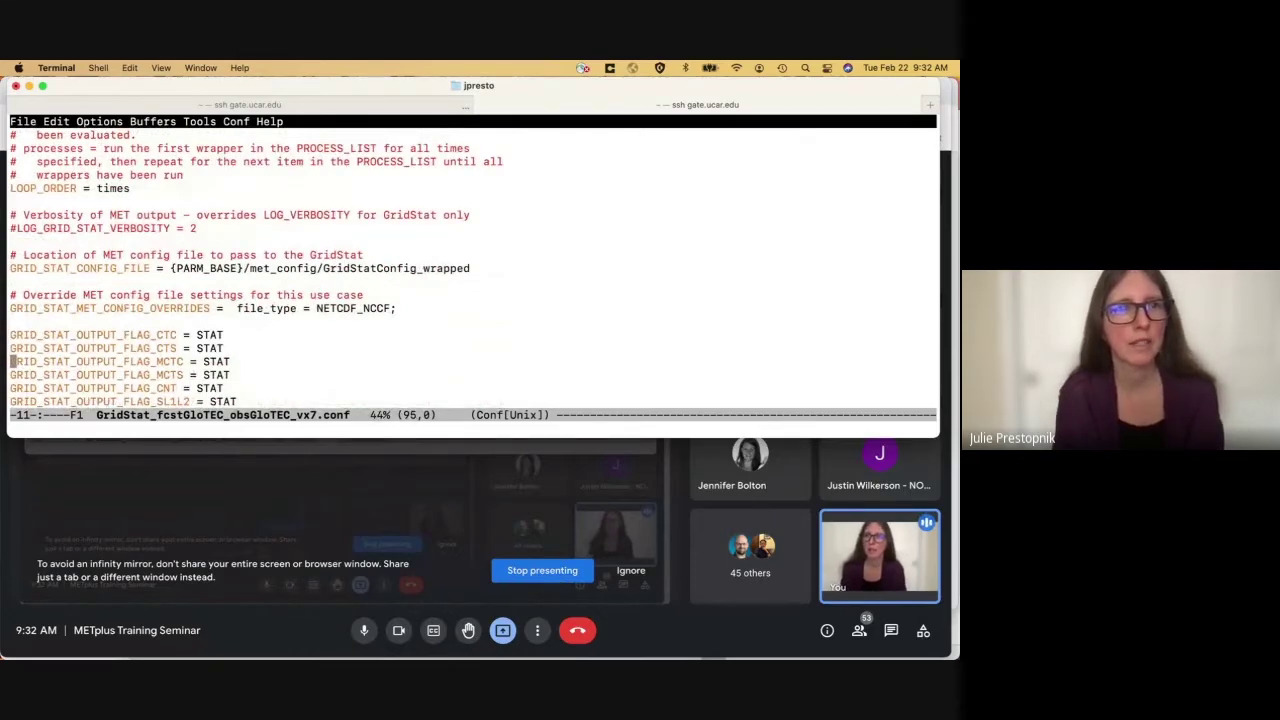
- Examine the GRID_STAT_CONFIG_FILE location and the GRID_STAT_MET_CONFIG_OVERRIDES setting for this use case
key(Up)
key(Up)
key(Up)
key(Up)
key(Up)
key(Up)
key(Up)
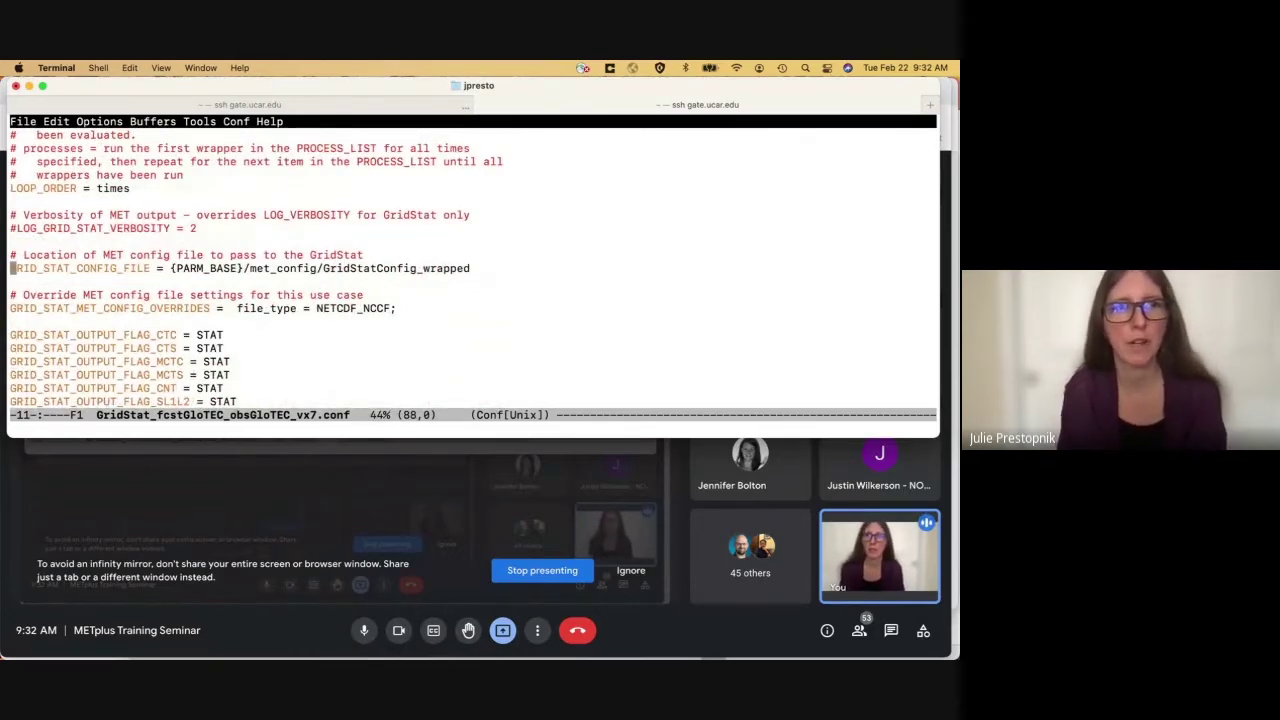
key(Down)
key(Down)
key(Down)
key(Down)
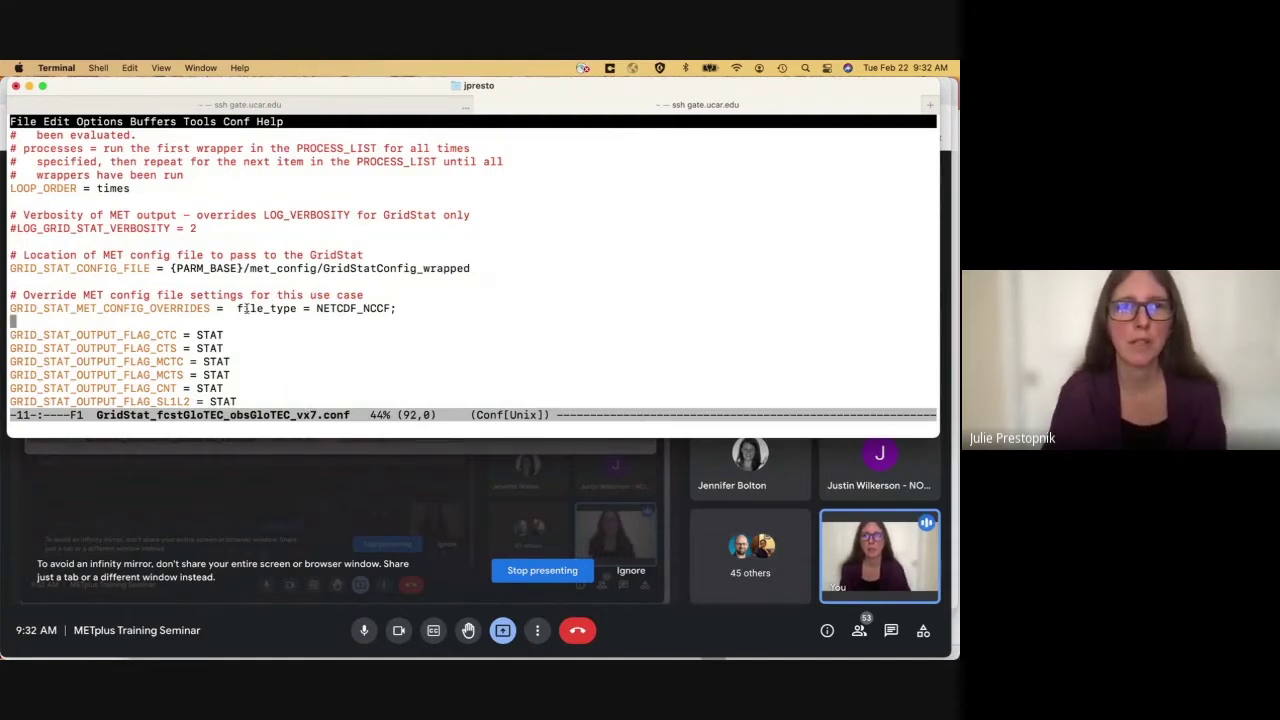
- Examine the GridStat MET config override setting and the statistics output flags in the use case configuration
drag(238, 308, 392, 309)
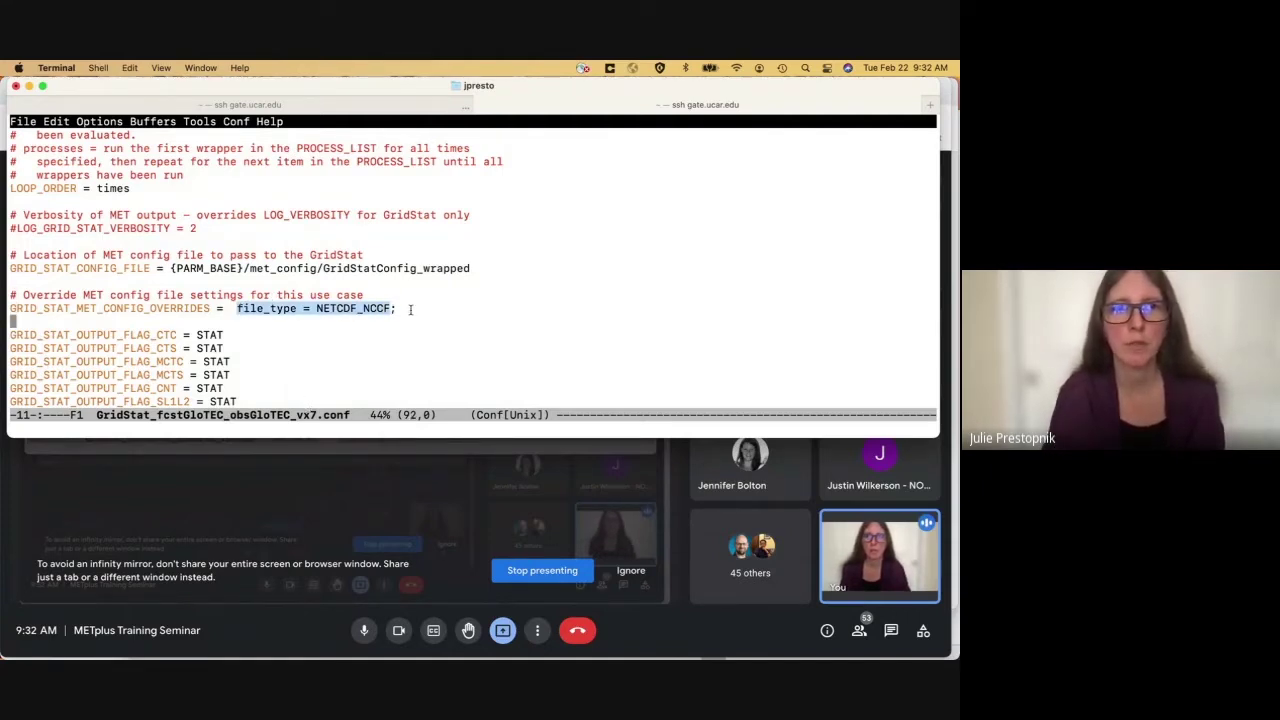
click(478, 309)
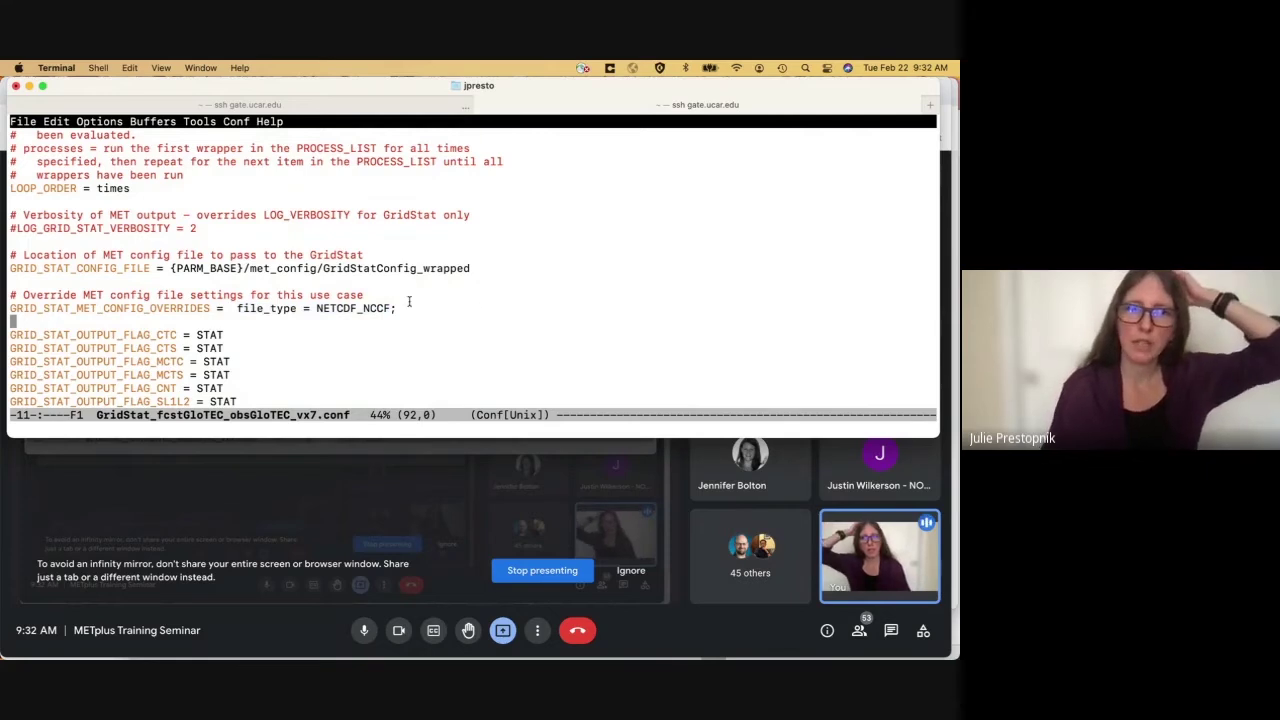
key(Down)
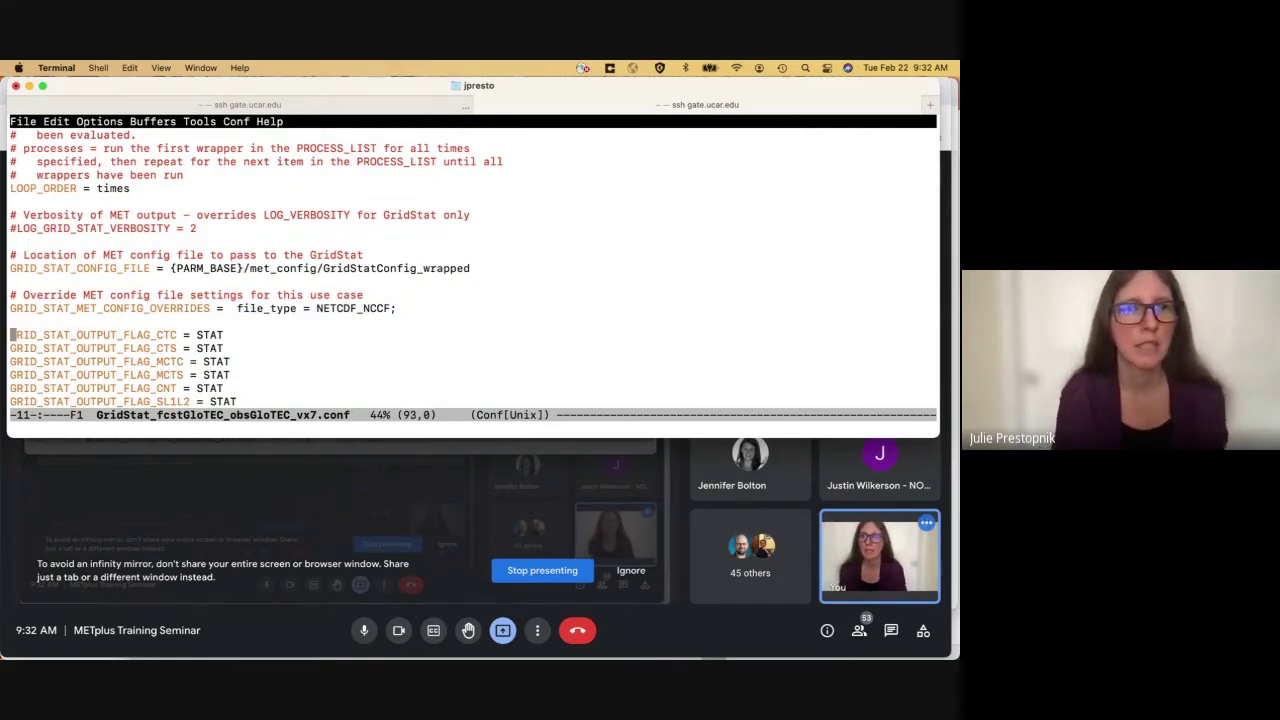
key(Down)
key(Down)
key(Down)
key(Down)
key(Down)
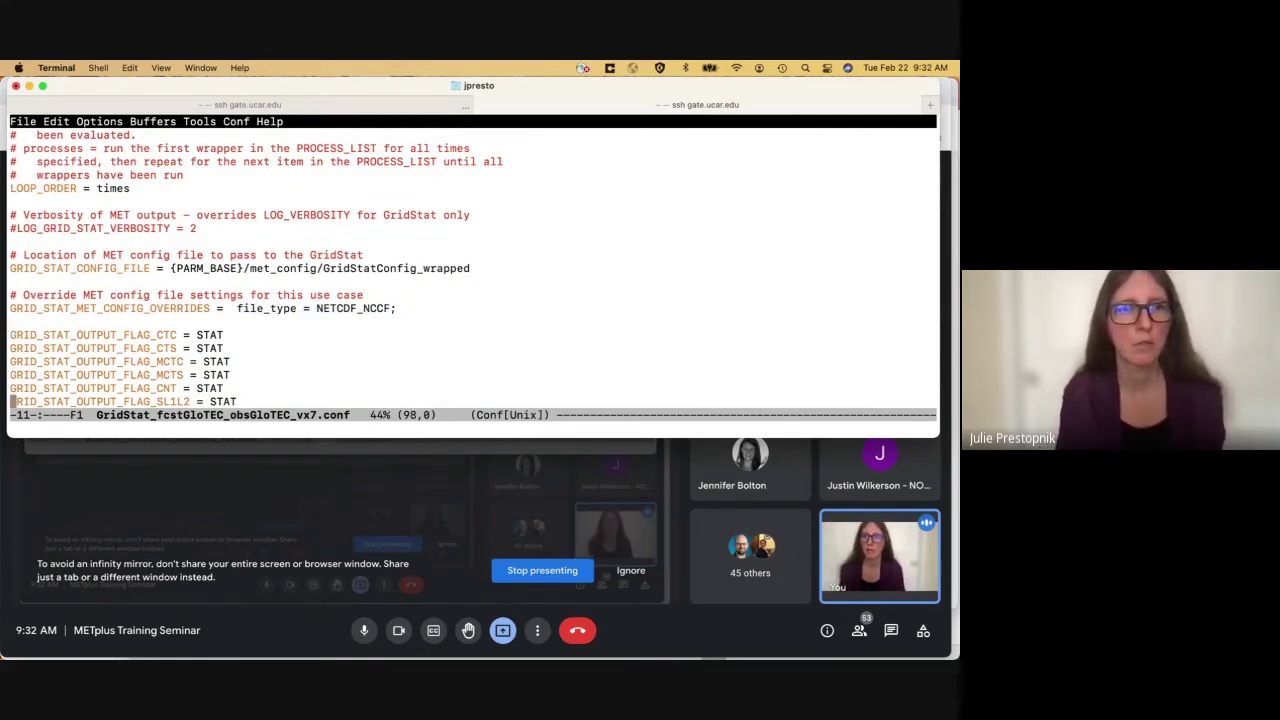
key(Down)
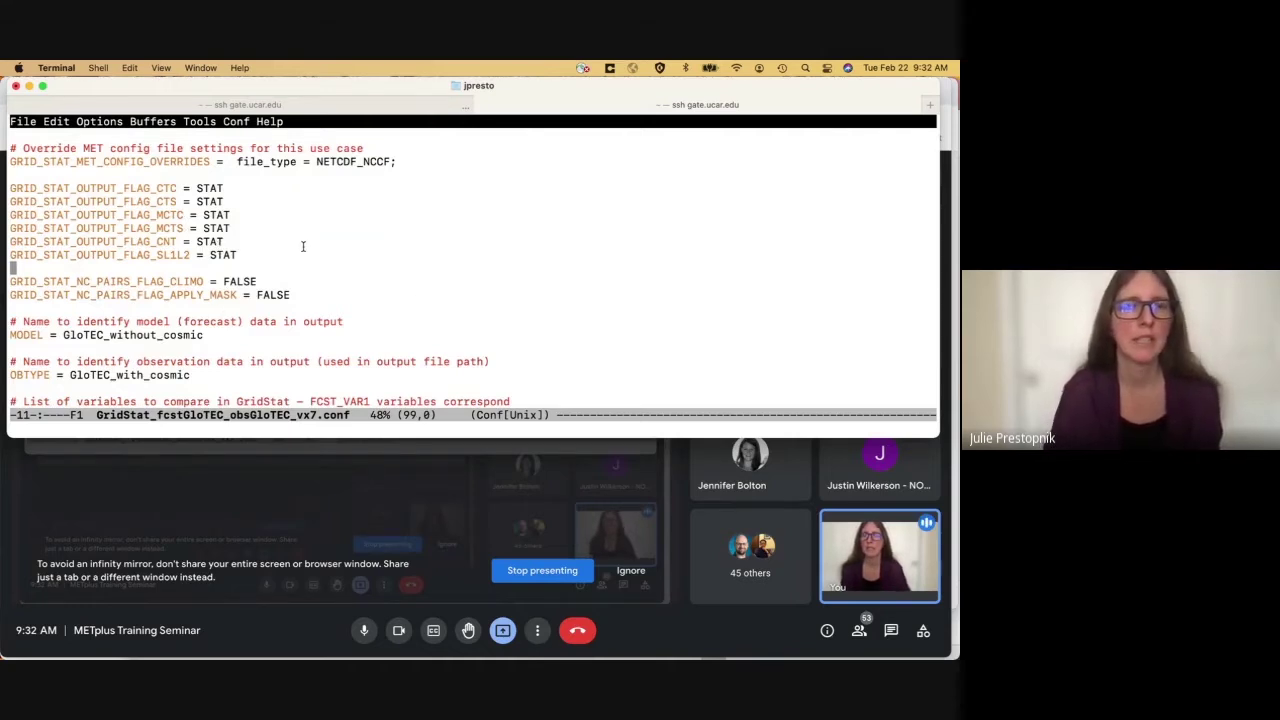
- Review the NetCDF pairs flags and the MODEL and OBTYPE name settings
key(Left)
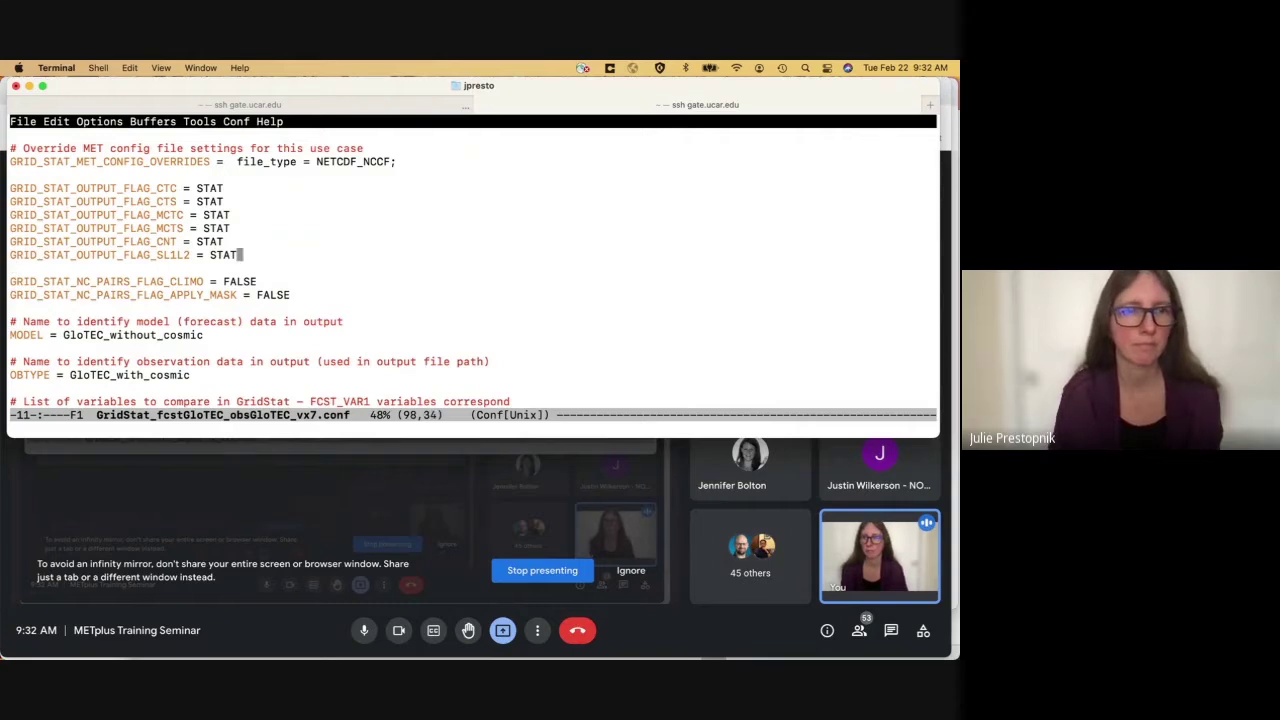
key(Left)
key(Left)
key(Down)
key(Down)
key(Down)
key(Down)
key(Down)
key(Down)
key(Down)
key(Down)
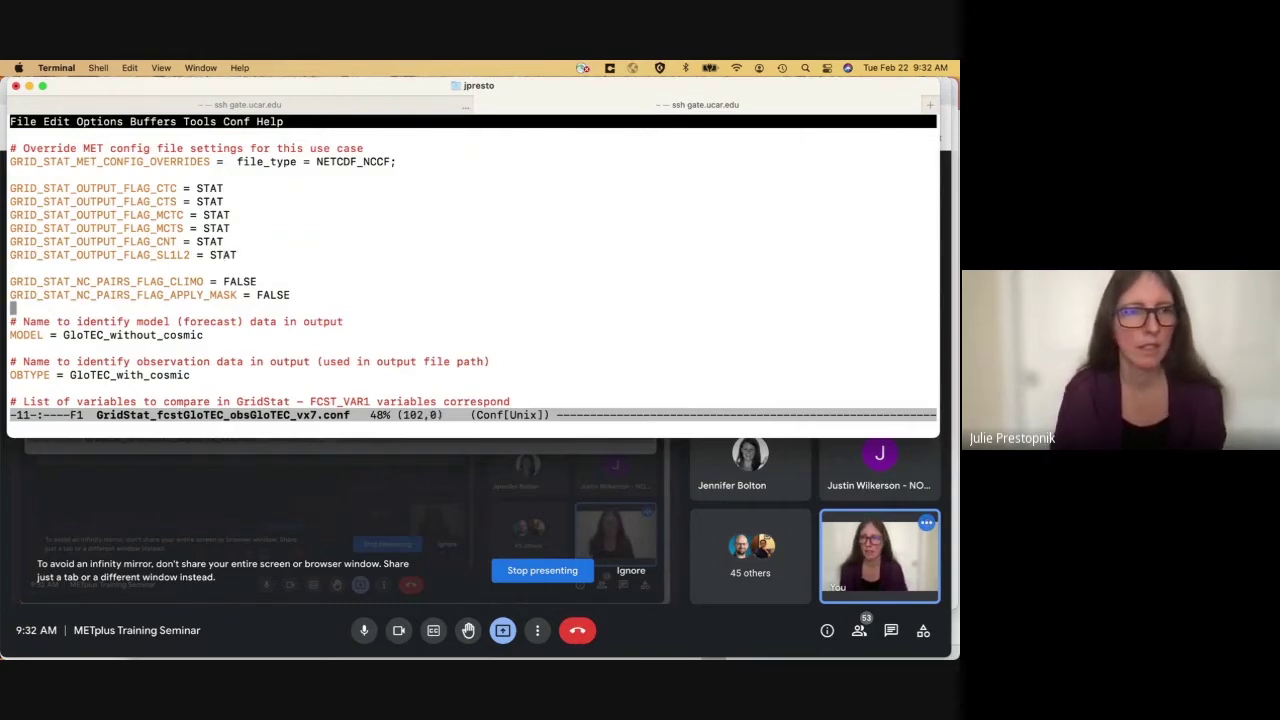
key(Down)
key(ctrl+e)
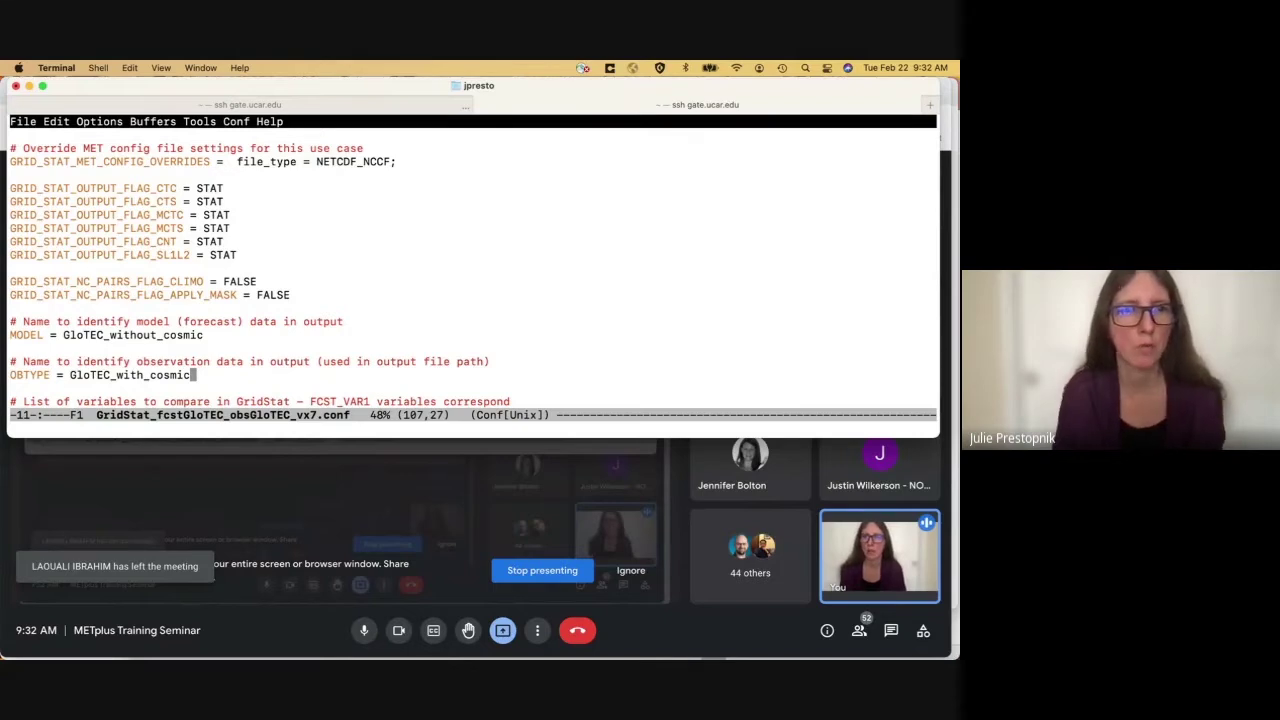
- Review the forecast variable 1 name and levels, including the valid-time format and the time offset note
key(Down)
key(Down)
key(Down)
key(Down)
key(Down)
key(Down)
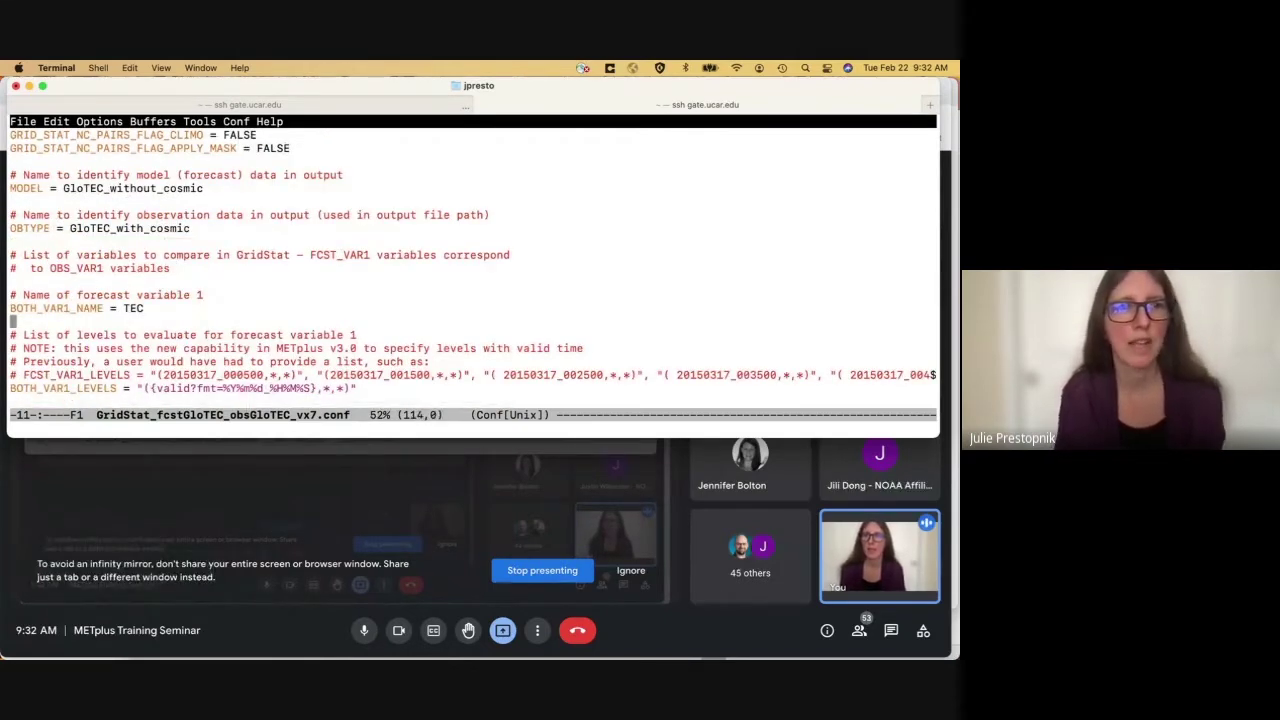
click(228, 335)
key(Down)
key(Down)
key(Down)
key(Down)
key(Down)
key(Down)
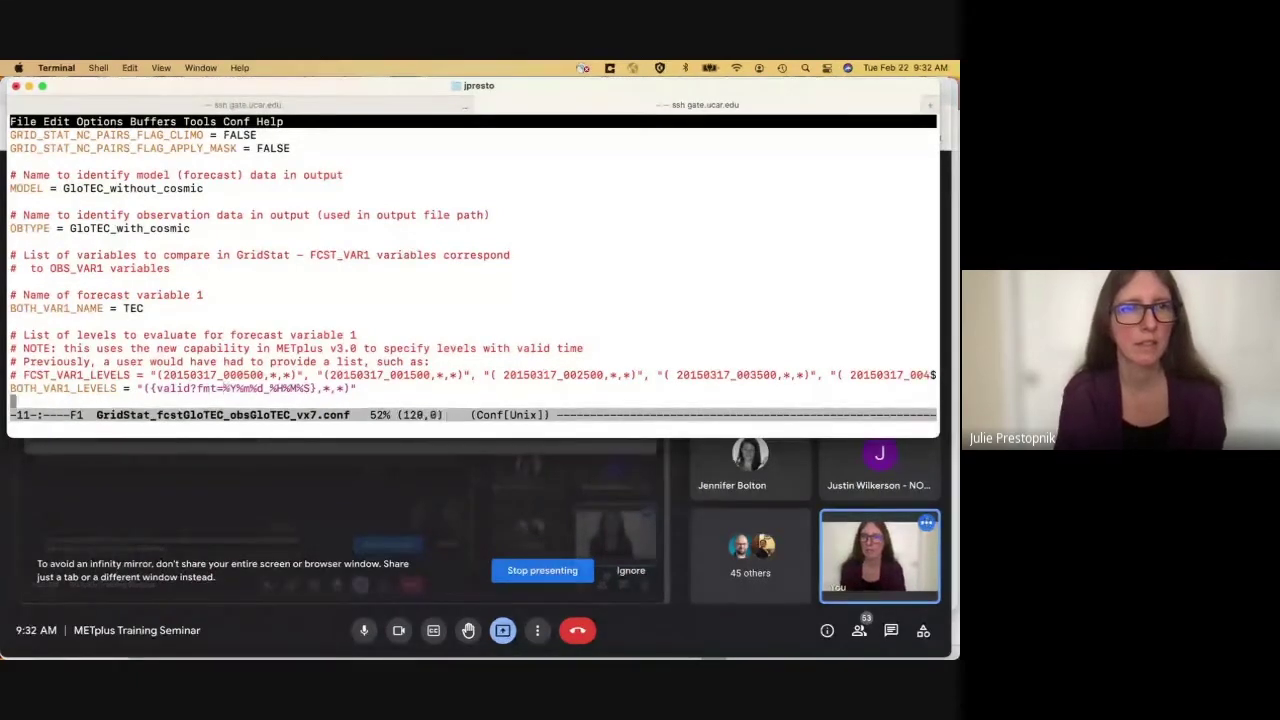
key(Down)
key(Down)
key(Down)
key(Down)
key(Down)
key(Down)
key(Down)
key(Down)
key(Down)
key(Down)
key(Down)
key(Down)
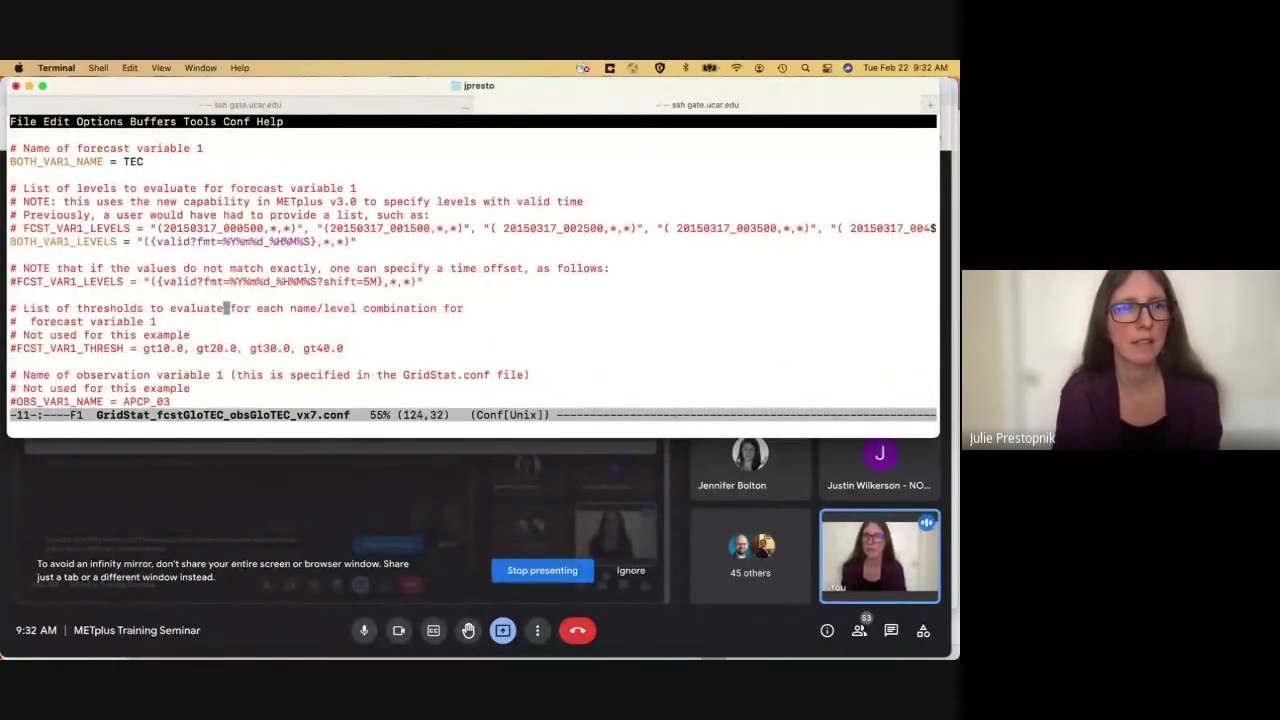
- Review the observation variable levels, the thresholds and the file window begin and end settings
key(Down)
key(Down)
key(Down)
key(Down)
key(Down)
key(Down)
key(Down)
key(Down)
key(Down)
key(Down)
key(Down)
key(Down)
key(Down)
key(Down)
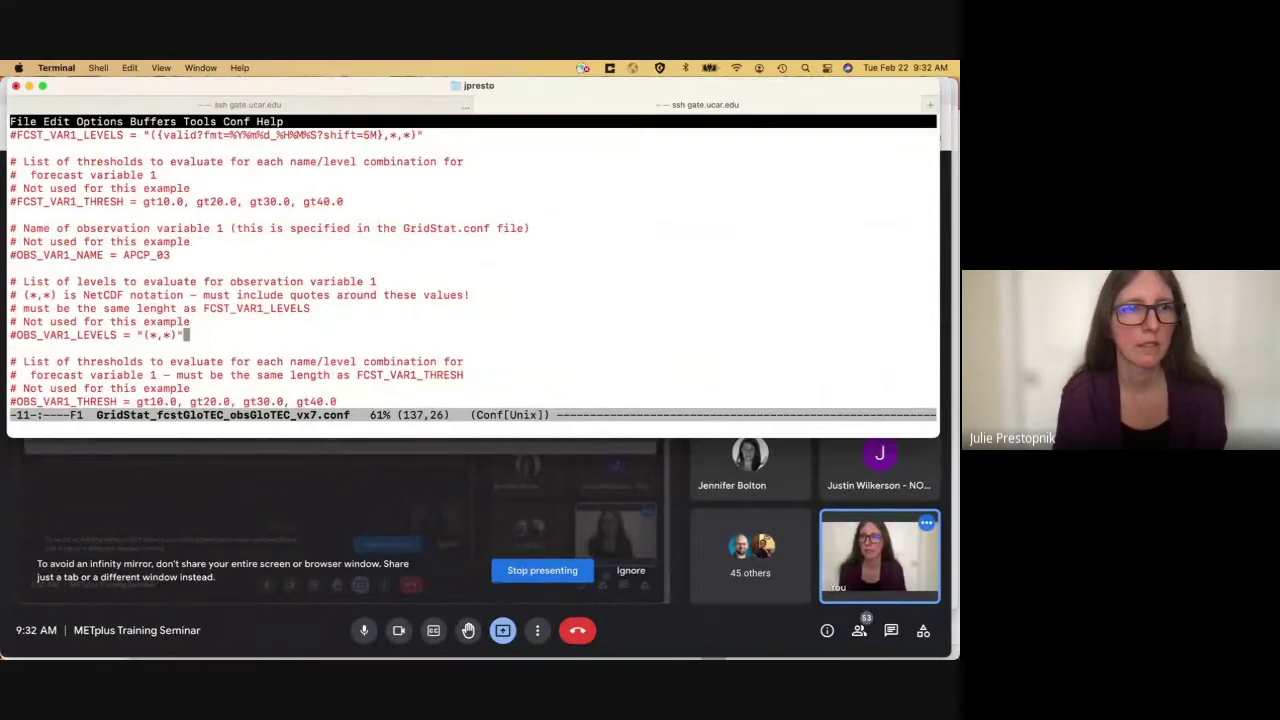
key(Down)
key(Down)
key(Down)
key(Down)
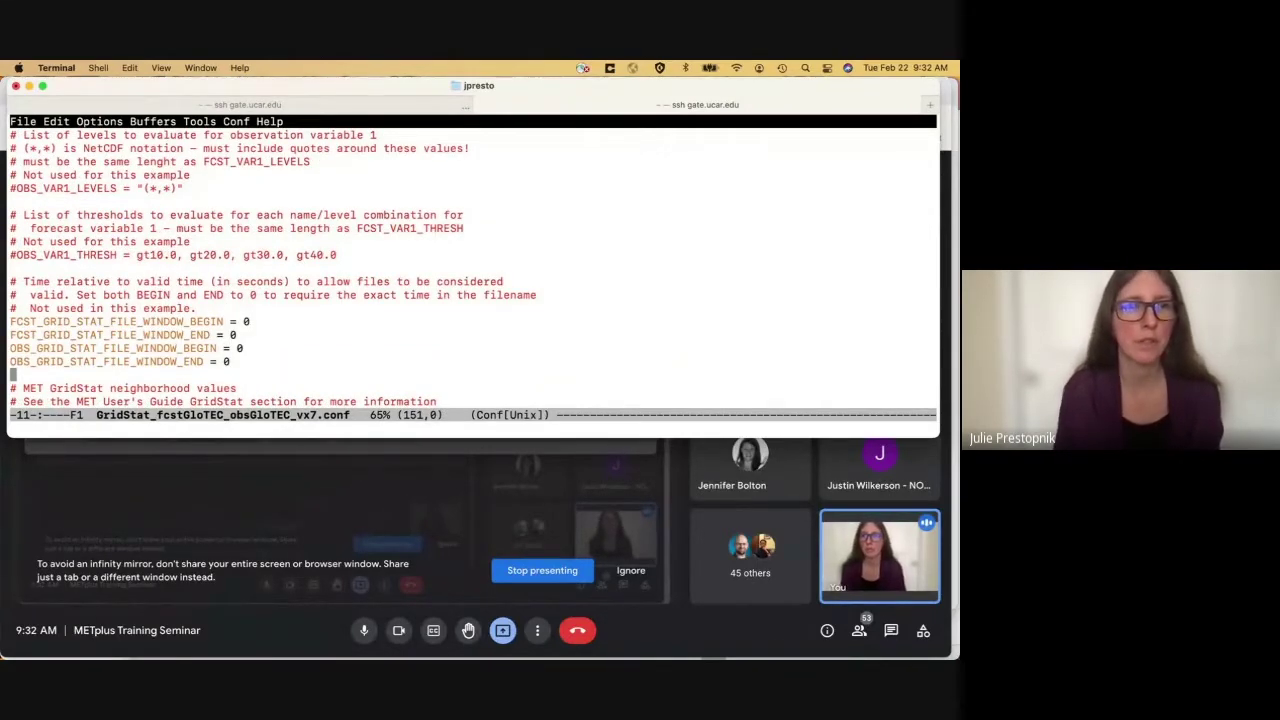
- Examine the GridStat neighborhood width and shape and the once-per-field setting
key(Down)
key(Down)
key(Down)
key(Down)
key(Down)
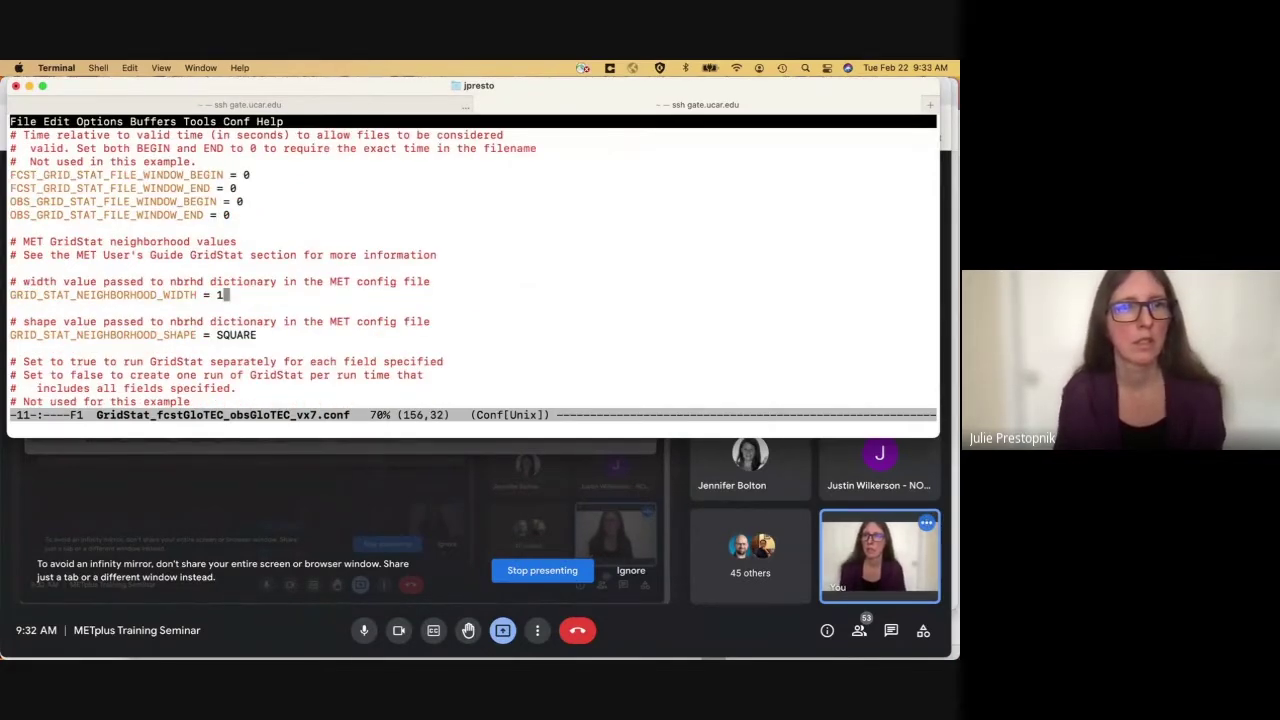
key(Down)
key(Down)
key(Down)
key(Down)
key(Down)
key(Down)
key(Down)
key(Down)
key(Down)
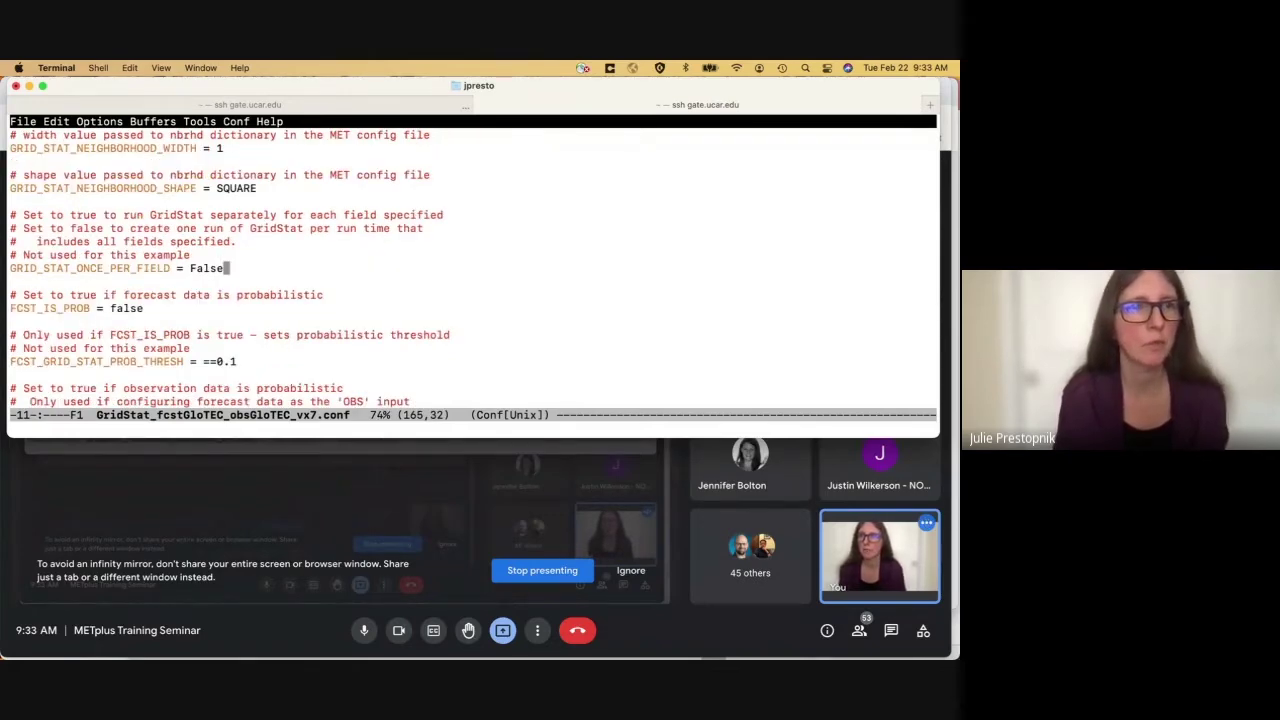
- Review the probabilistic settings for the forecast and observation data, down to the GridStat description
key(Down)
key(Down)
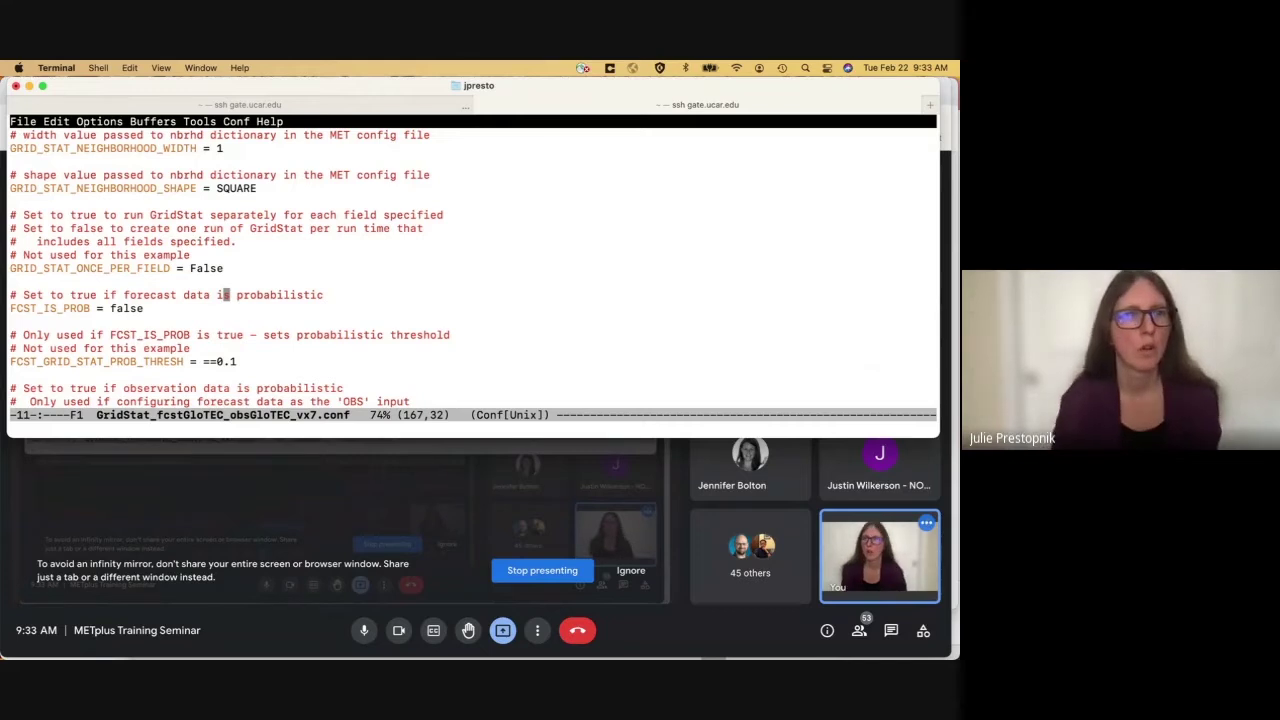
key(Down)
key(Down)
key(Down)
key(Down)
key(Down)
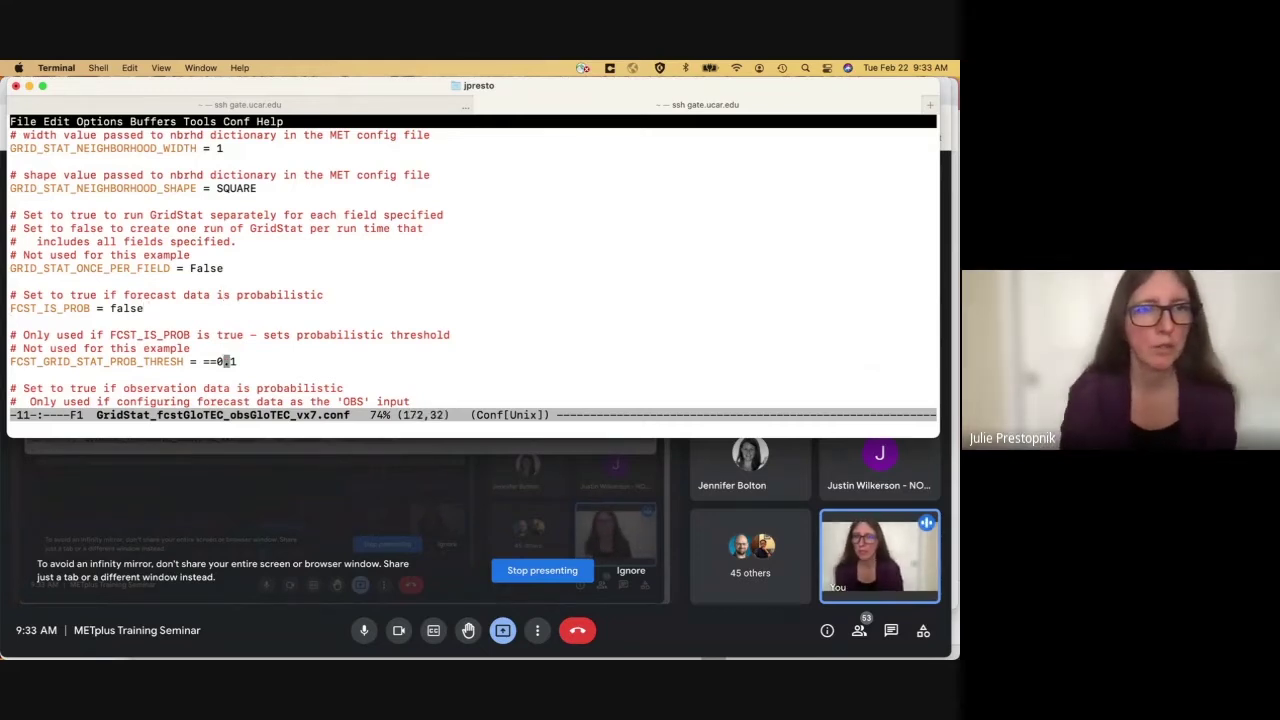
key(Down)
key(Down)
key(Down)
key(Down)
key(Down)
key(Down)
key(Down)
key(Down)
key(Down)
key(Down)
key(Down)
key(Down)
key(Down)
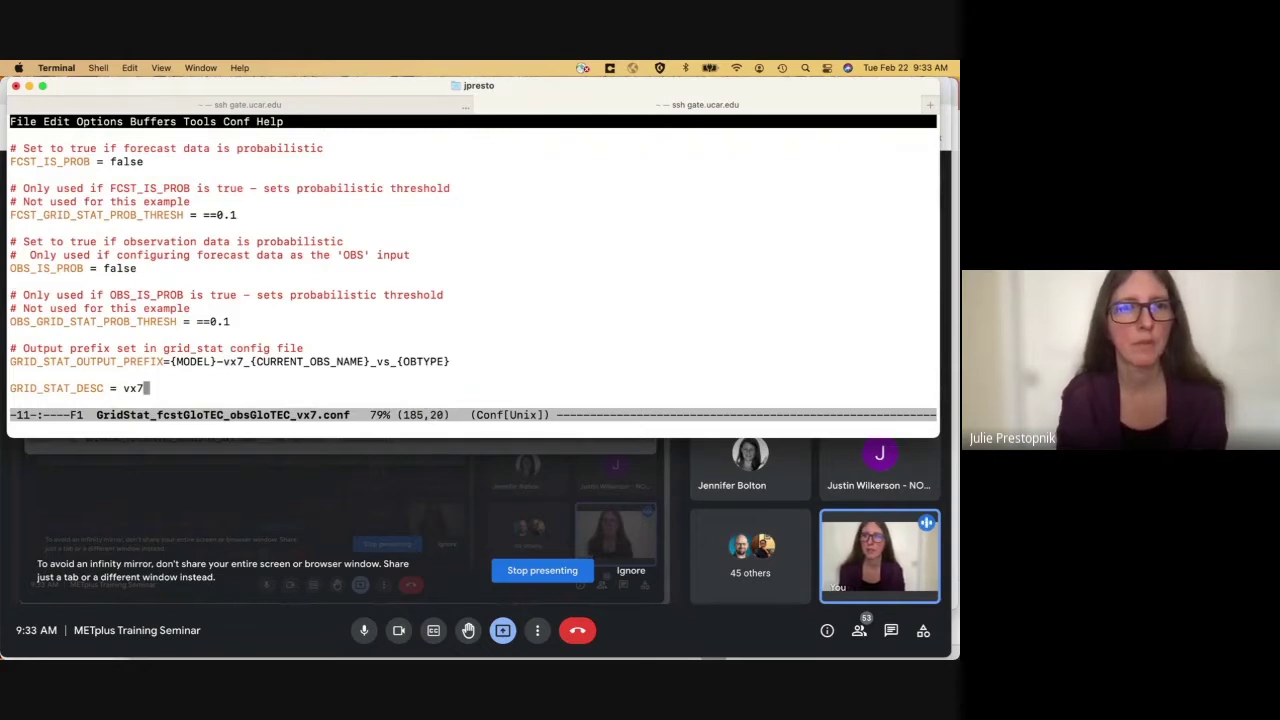
- Examine the GridStat output prefix and description, continuing to the start of the dir section
click(227, 361)
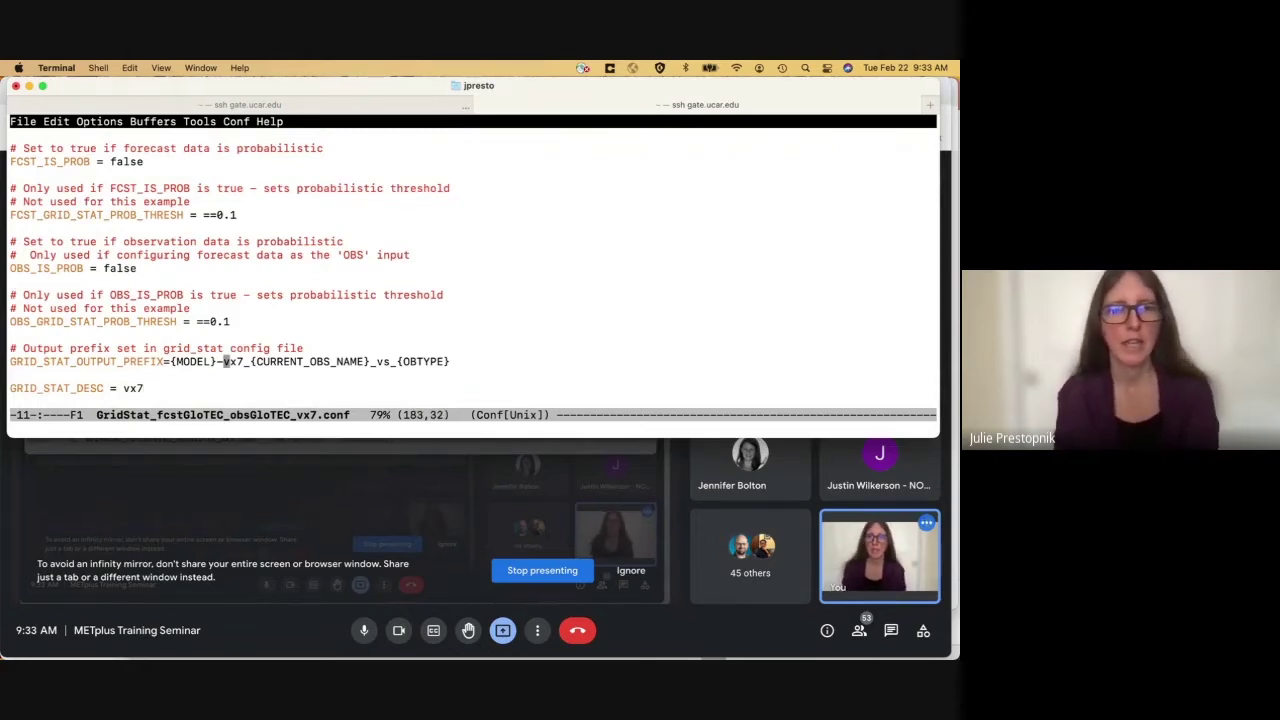
key(Down)
key(Down)
key(Down)
key(Down)
key(Down)
key(Down)
key(Down)
key(Down)
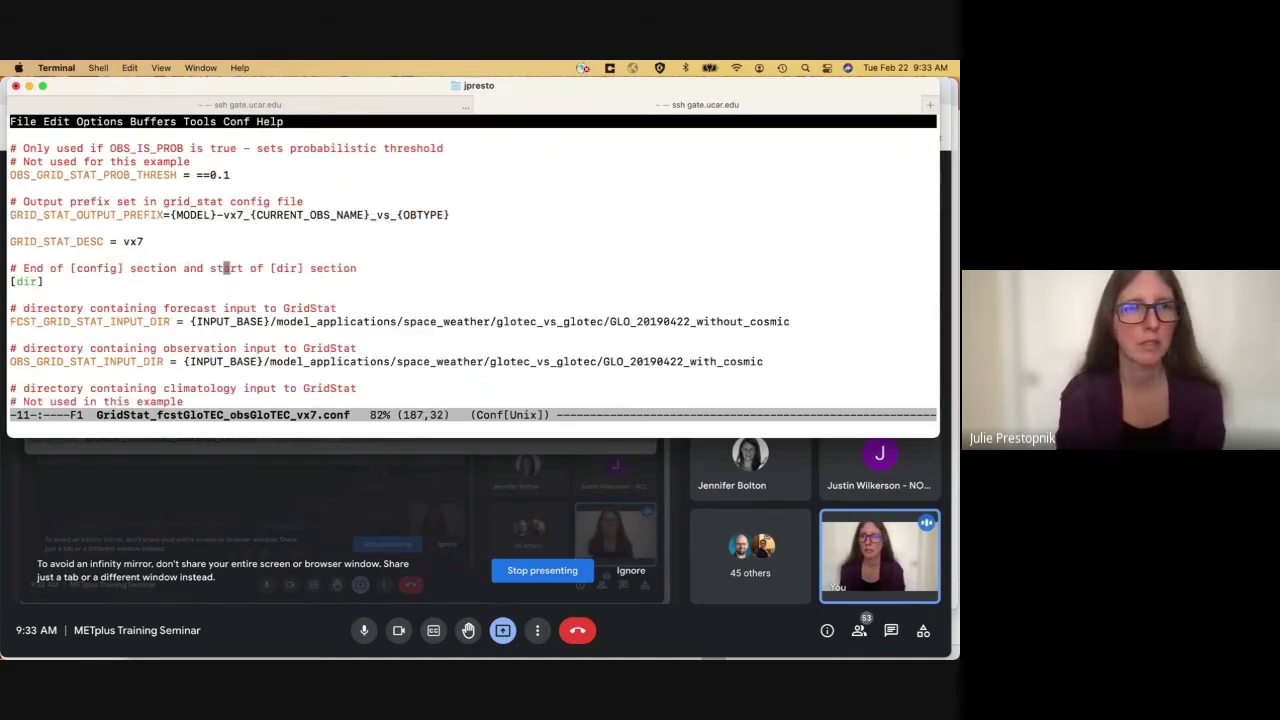
- Review the forecast, observation, climatology and output directories in the dir section
key(Down)
key(Down)
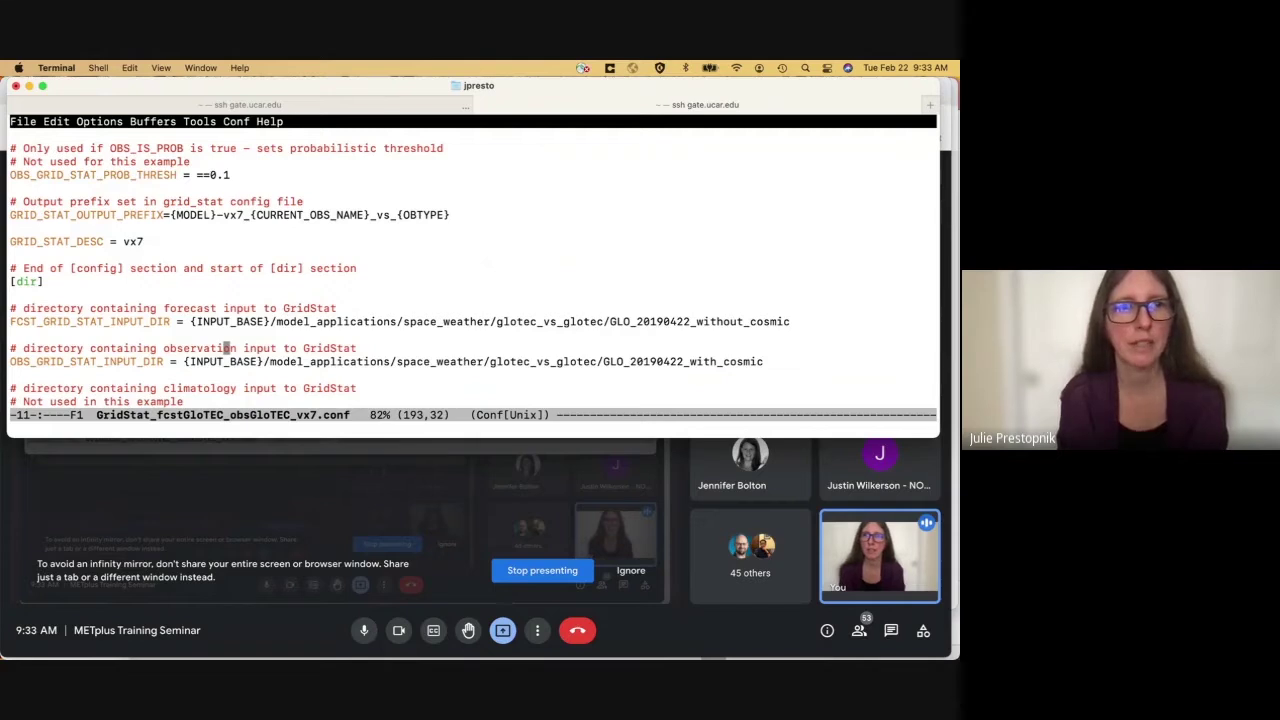
key(Down)
key(Down)
key(Down)
key(Down)
key(Down)
key(Down)
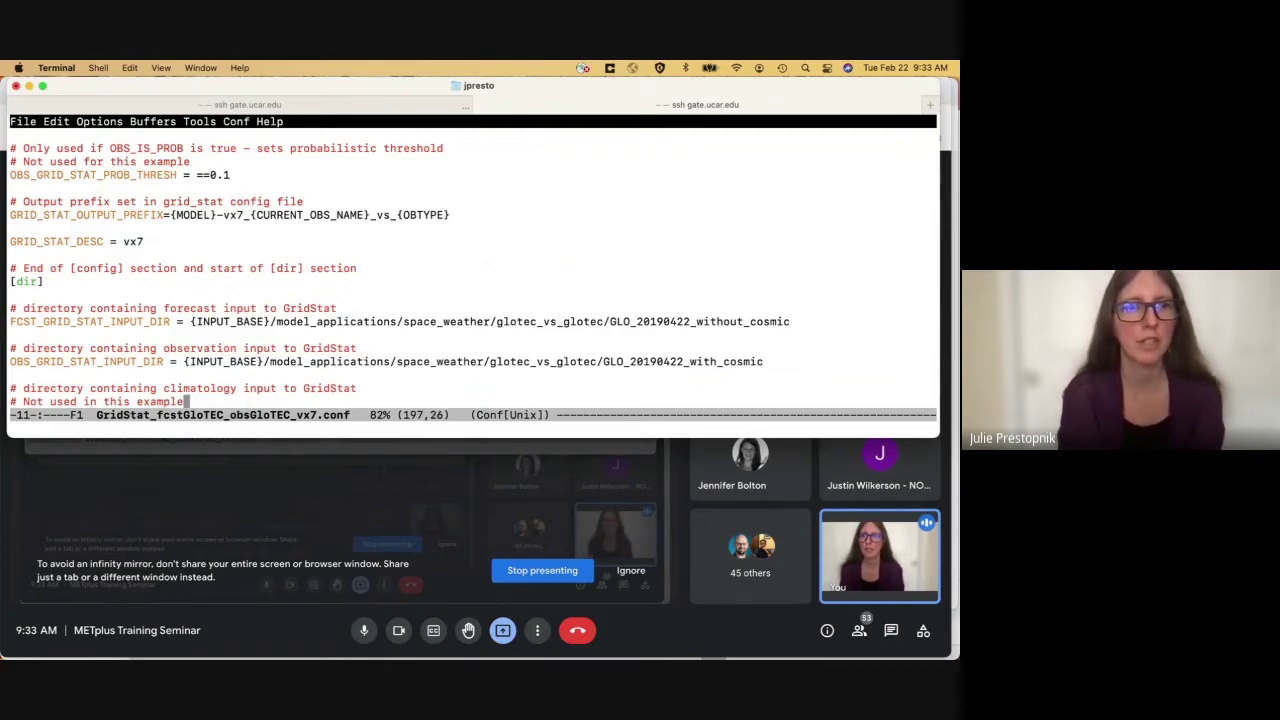
key(Down)
key(Down)
key(Down)
key(Down)
key(Down)
key(Down)
key(Down)
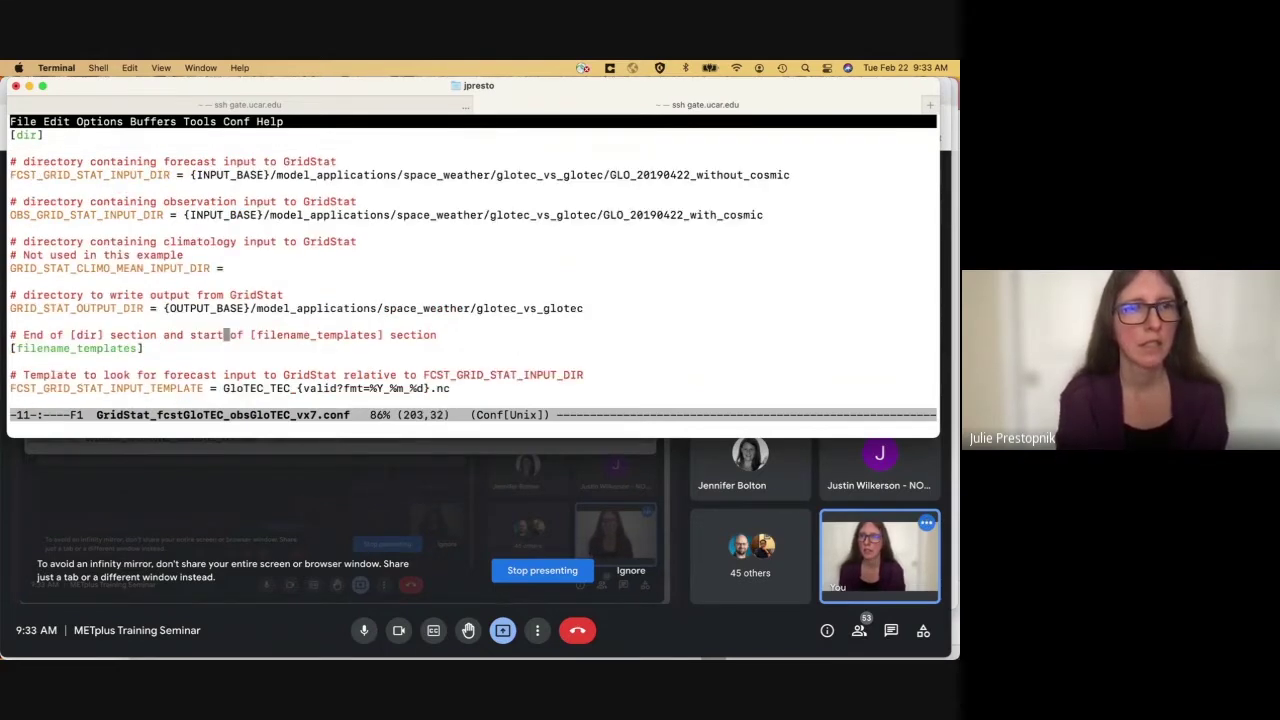
- Review the filename templates through the end of the use case configuration, and close the file
key(Down)
key(Down)
key(Down)
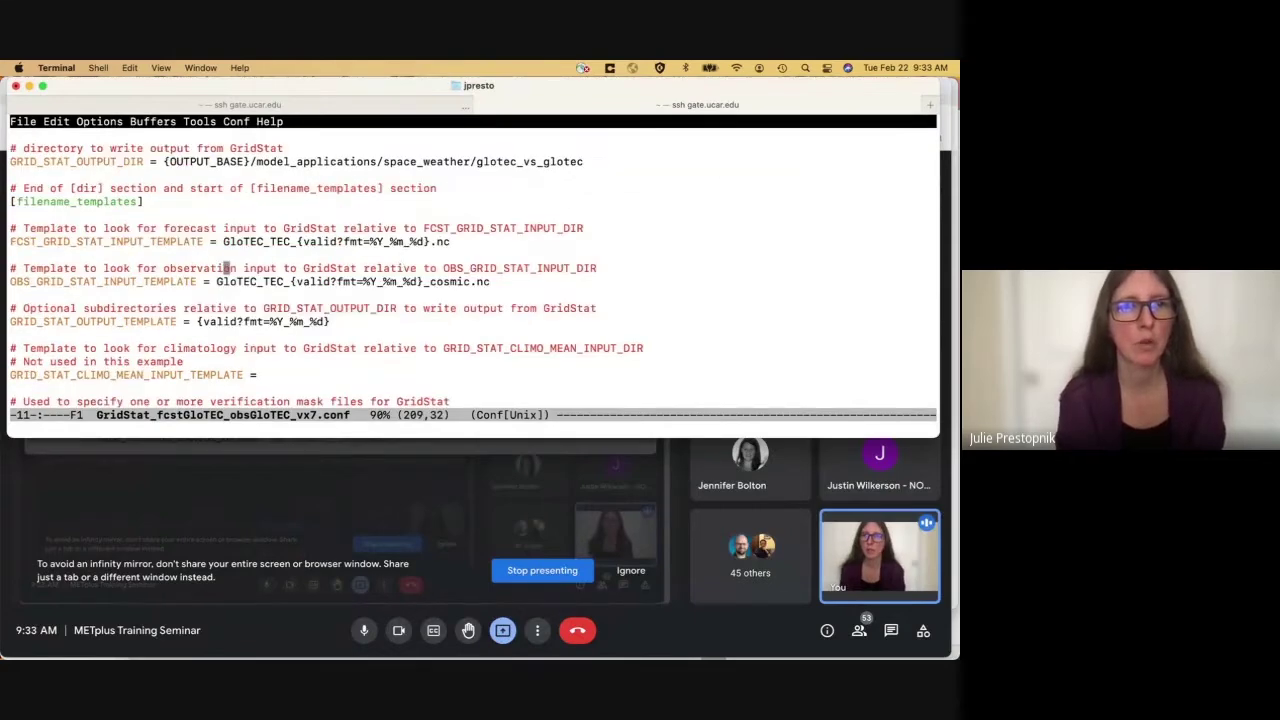
key(Up)
key(Down)
key(Down)
key(Down)
key(Down)
key(Down)
key(Down)
key(Down)
key(Down)
key(Down)
key(Down)
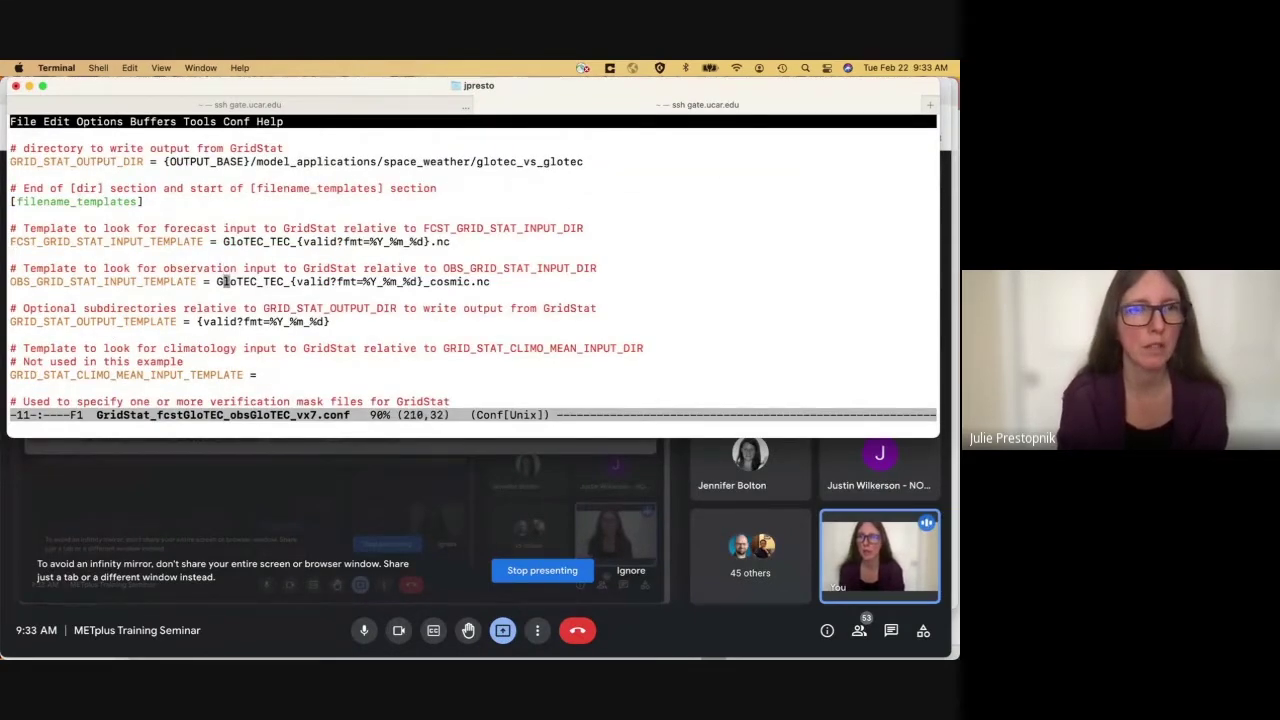
key(Down)
key(Down)
key(Down)
key(Down)
key(Down)
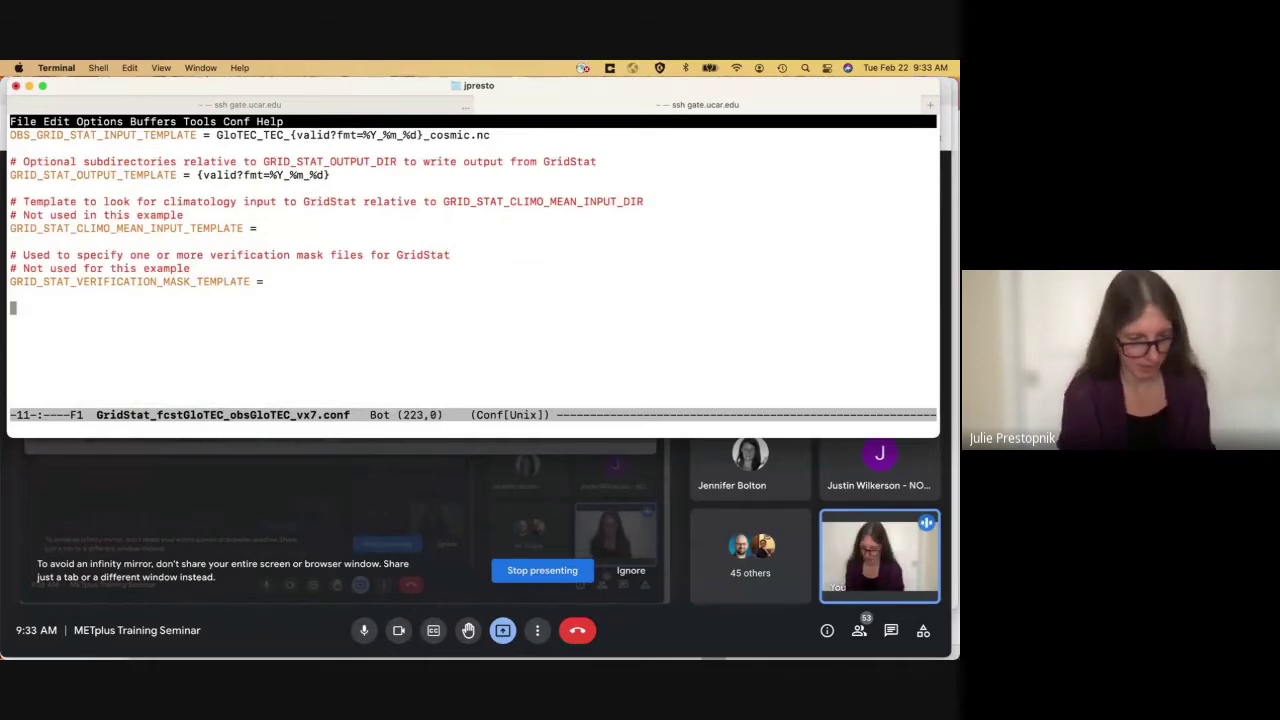
key(ctrl+x)
key(ctrl+c)
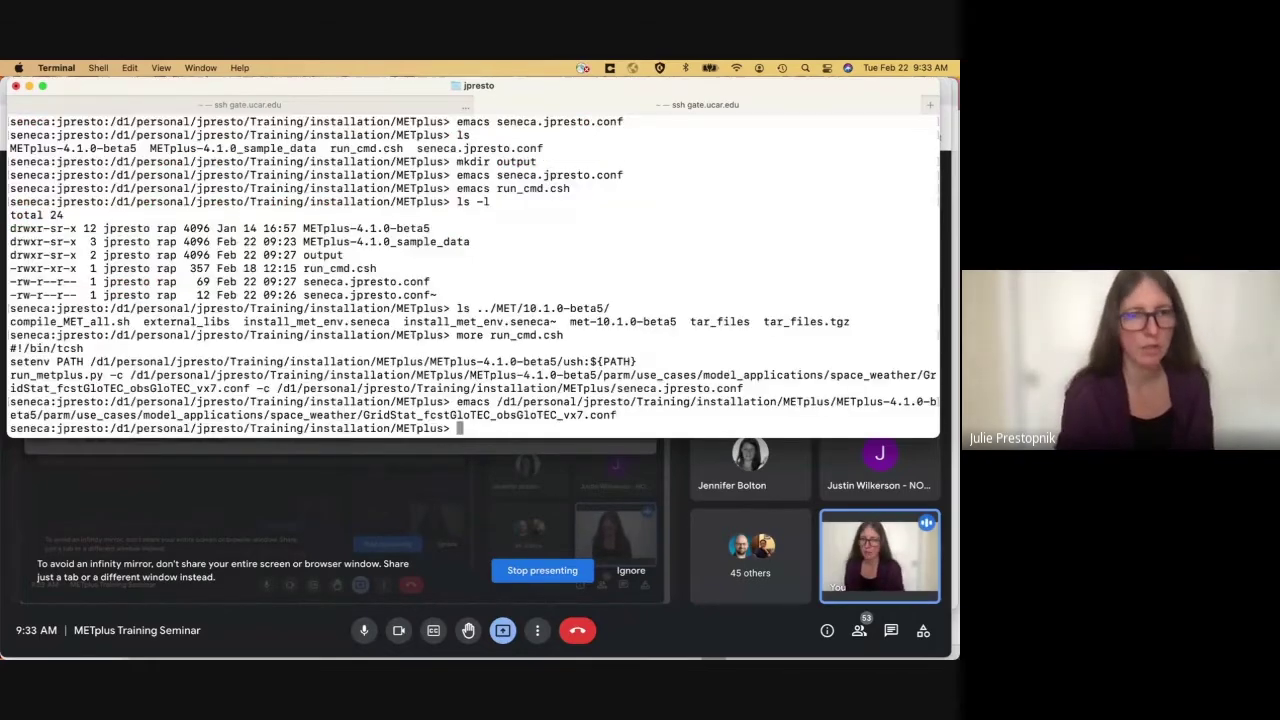
- In the MET build terminal session, change into the met-10.1.0-beta5 directory and list its contents
click(204, 110)
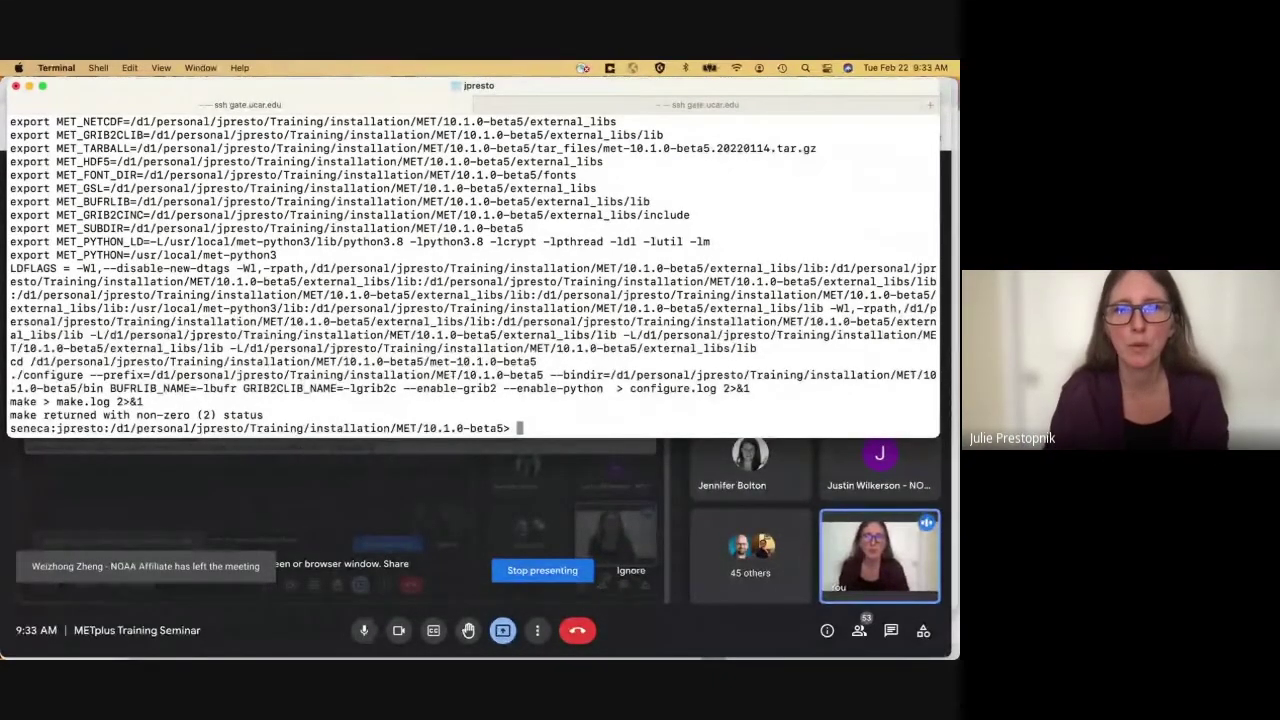
text(ls)
key(Return)
text(cd)
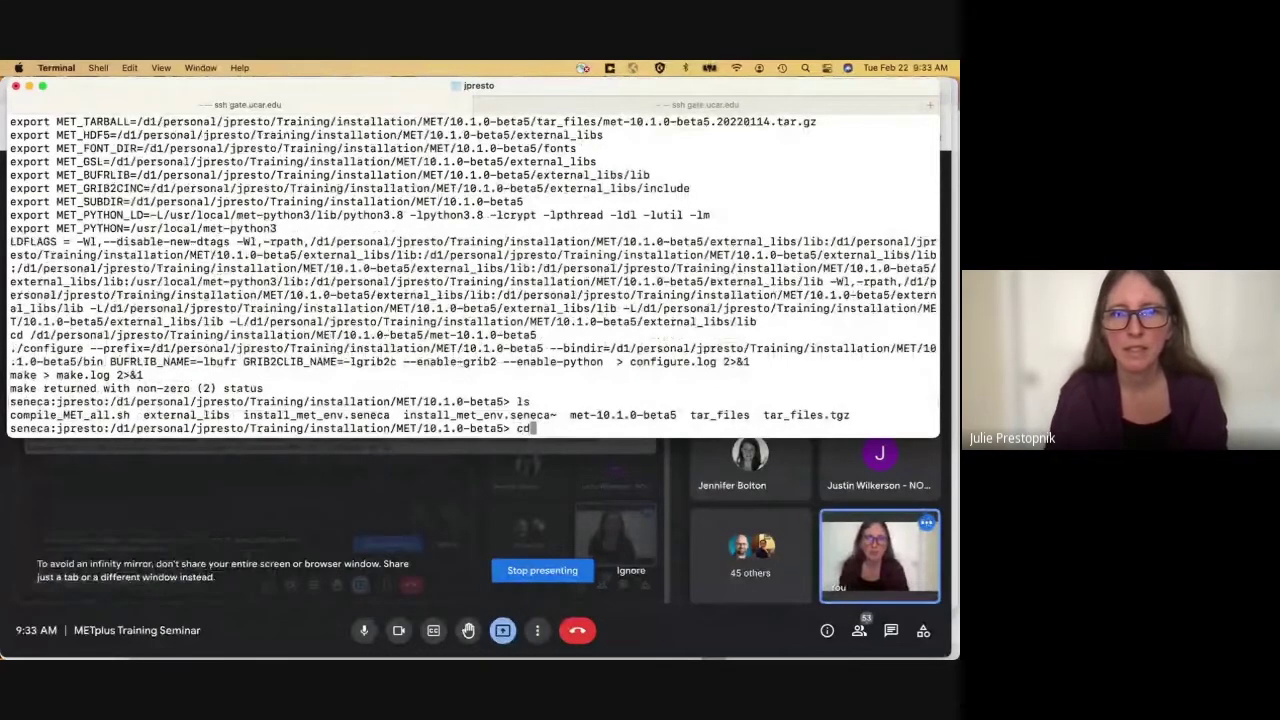
text( m)
key(Tab)
key(Return)
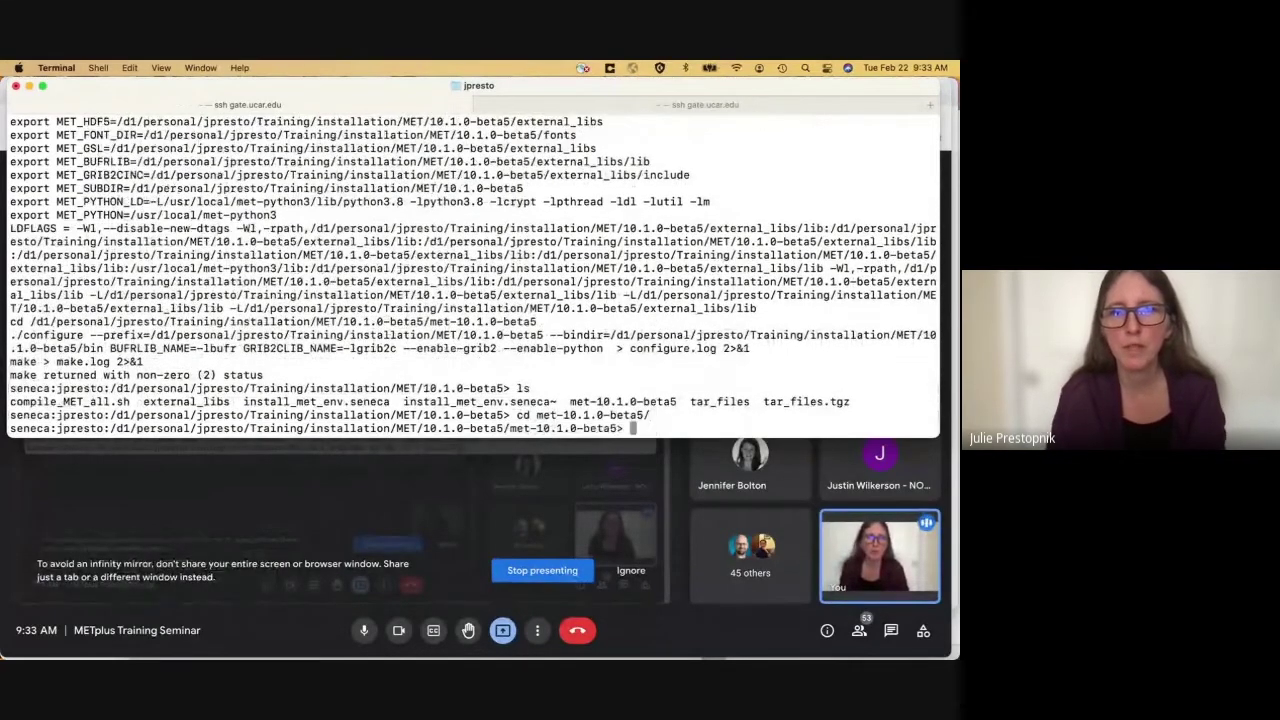
text(ls)
key(Return)
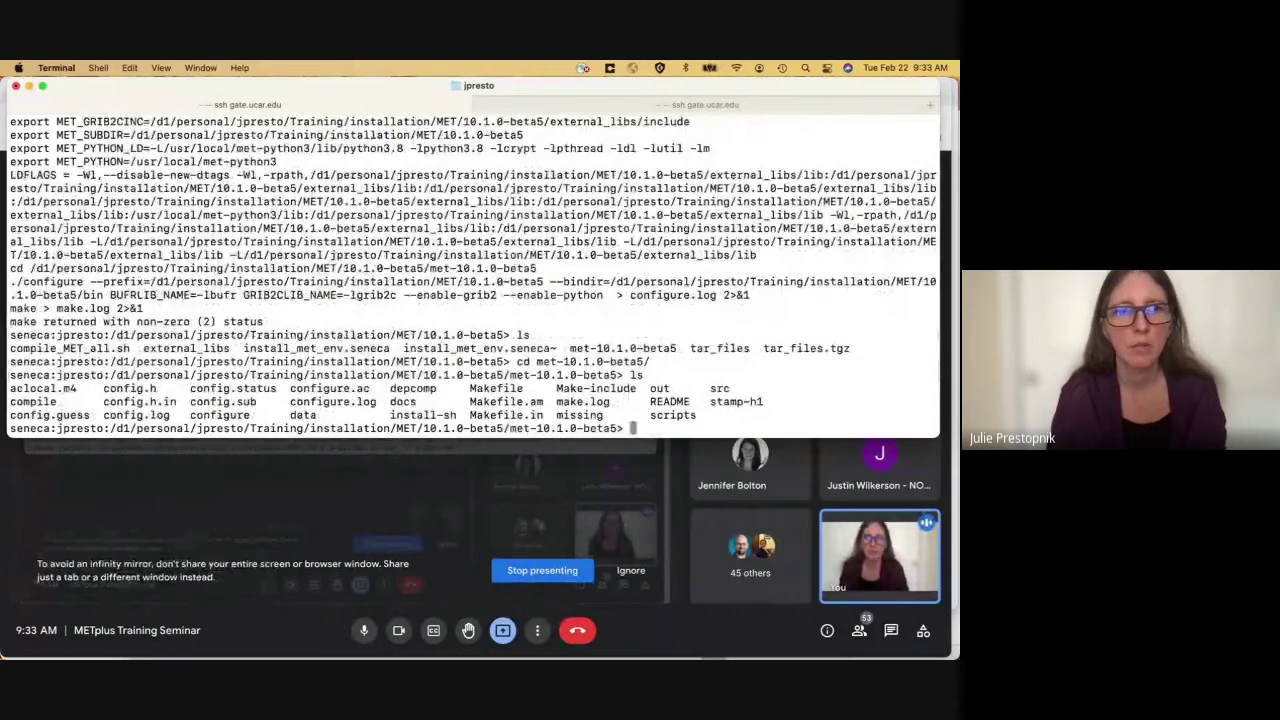
- Open make.log in emacs and search it for "error"
text(emac s)
key(BackSpace)
key(BackSpace)
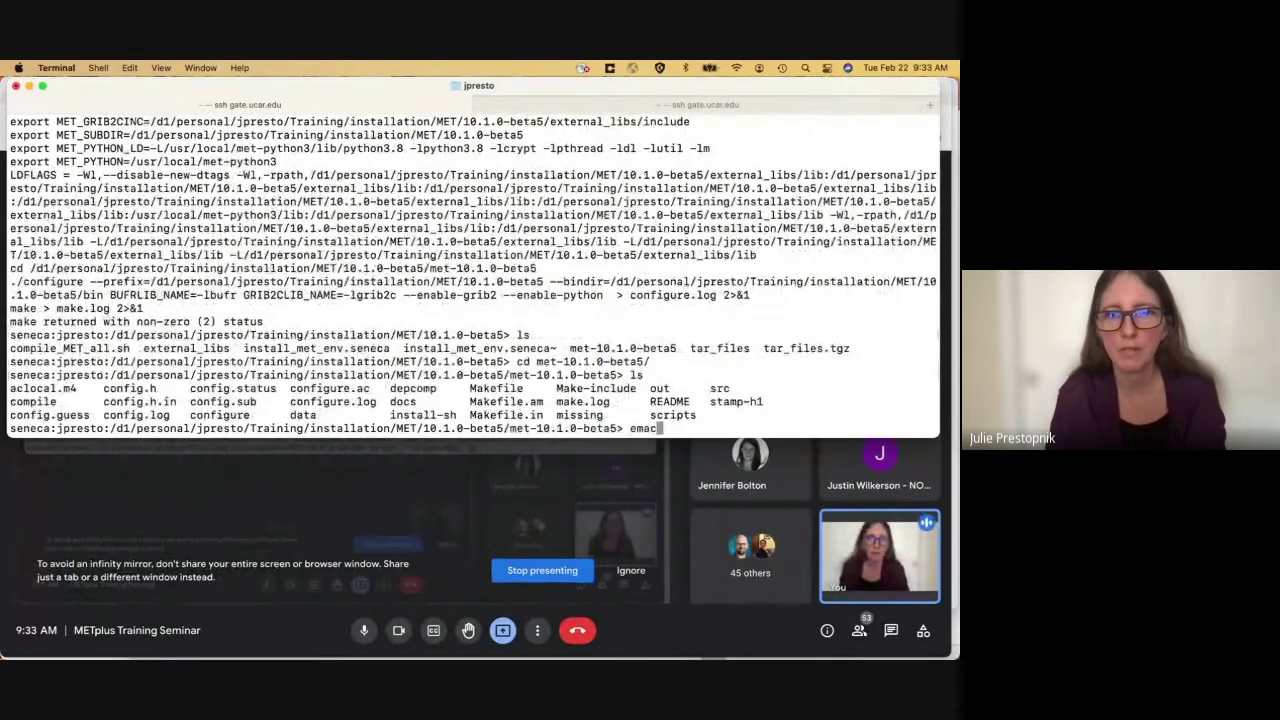
text(s make.log)
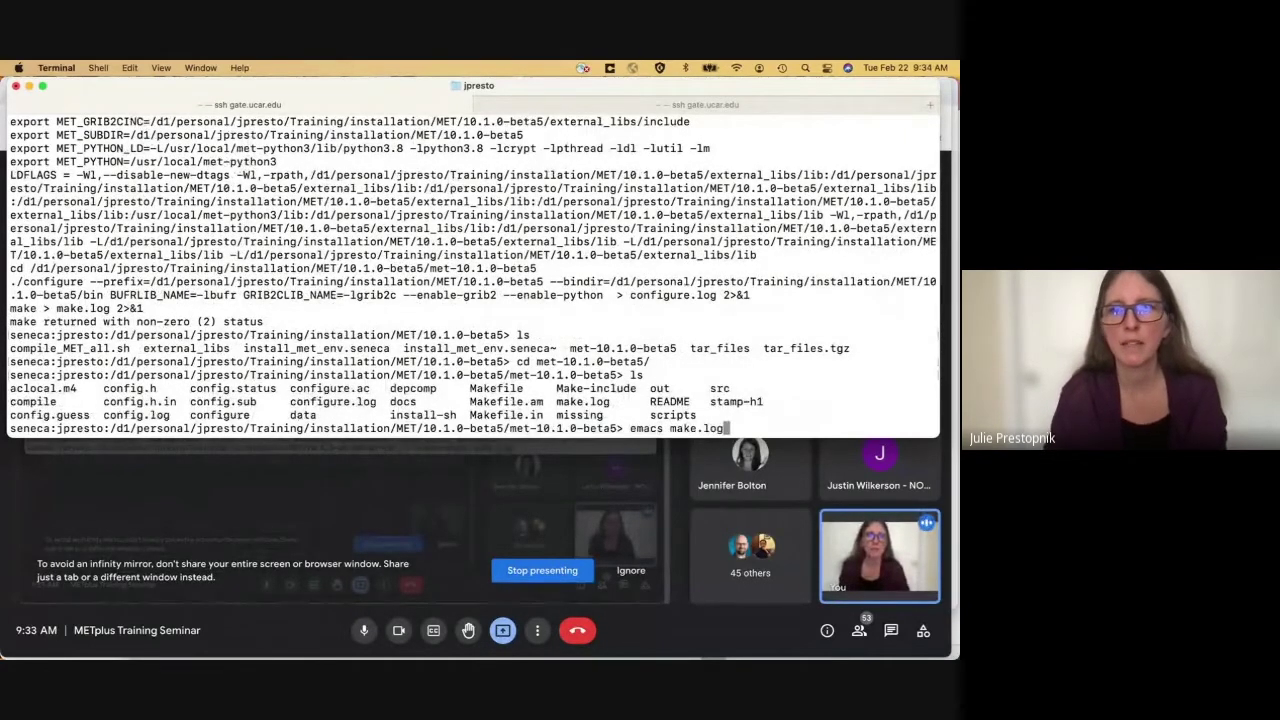
key(Return)
key(ctrl+s)
text(erro)
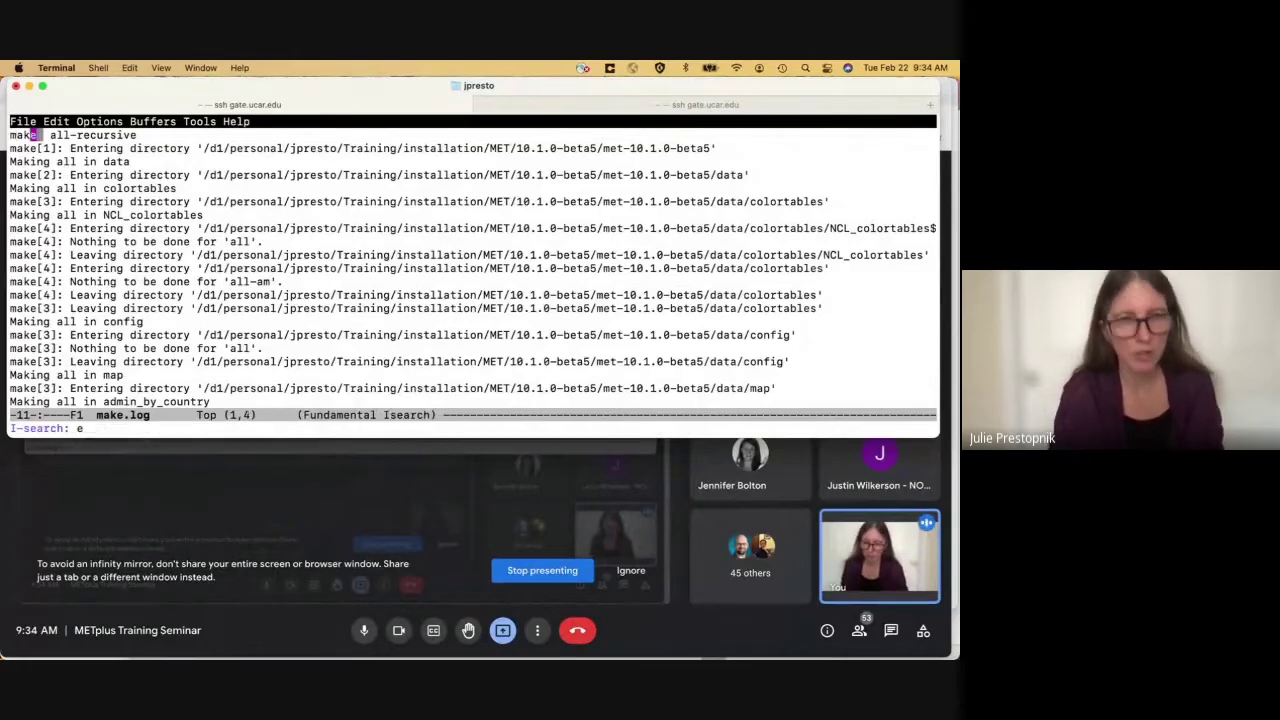
key(ctrl+s)
text(rror)
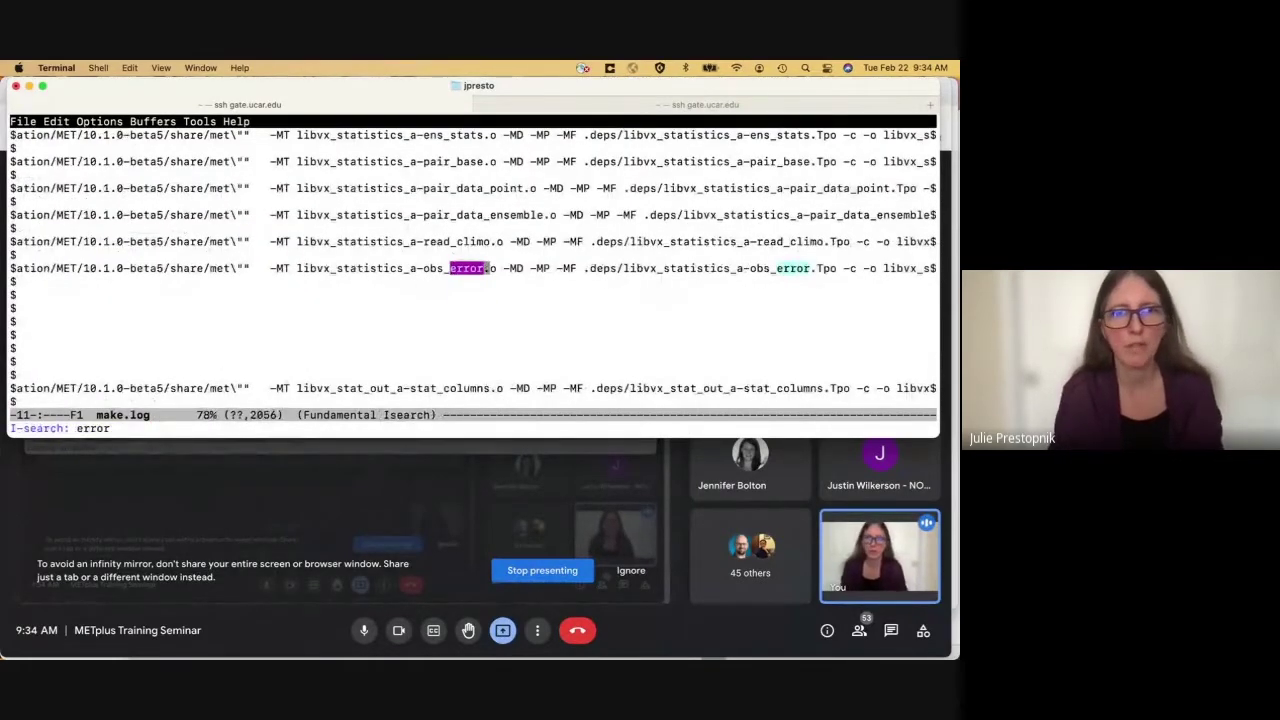
- Go through the further "error" matches to the linker failure near the end of make.log, examine the lines above it, and close the file
key(ctrl+s)
key(ctrl+s)
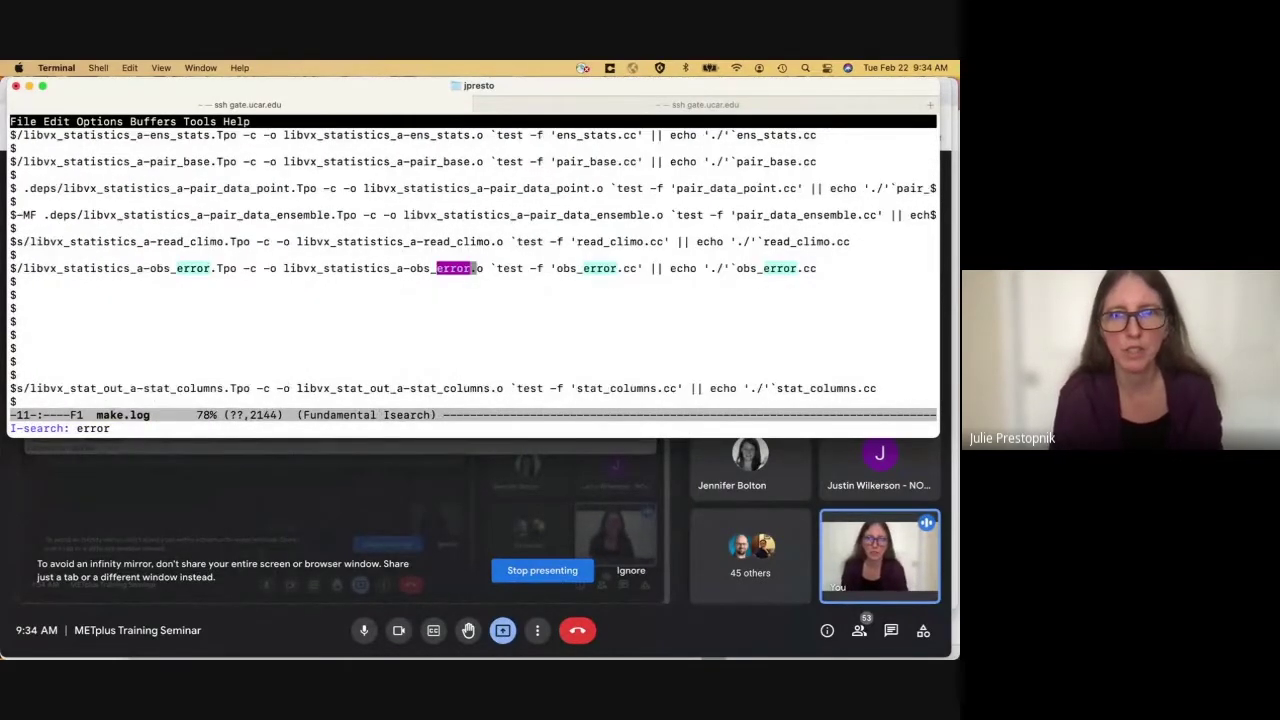
key(ctrl+s)
key(ctrl+s)
key(ctrl+s)
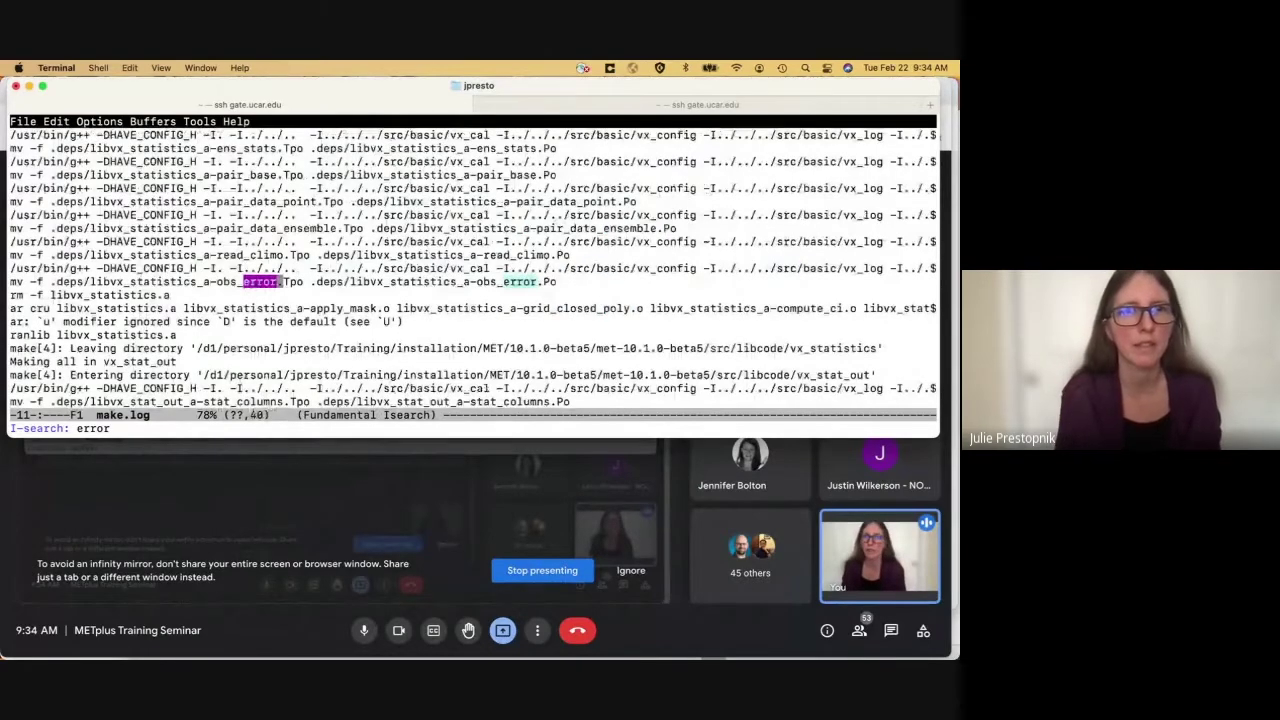
key(ctrl+s)
key(ctrl+s)
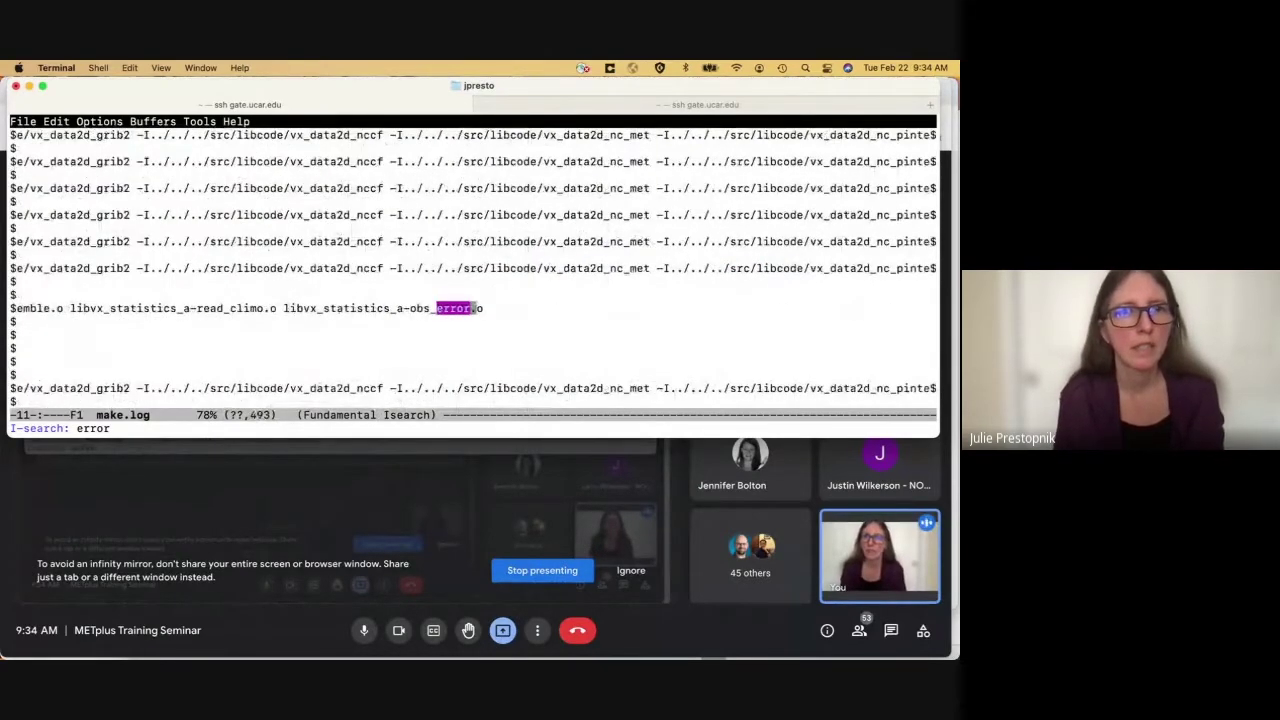
key(ctrl+s)
key(ctrl+s)
key(Up)
key(Up)
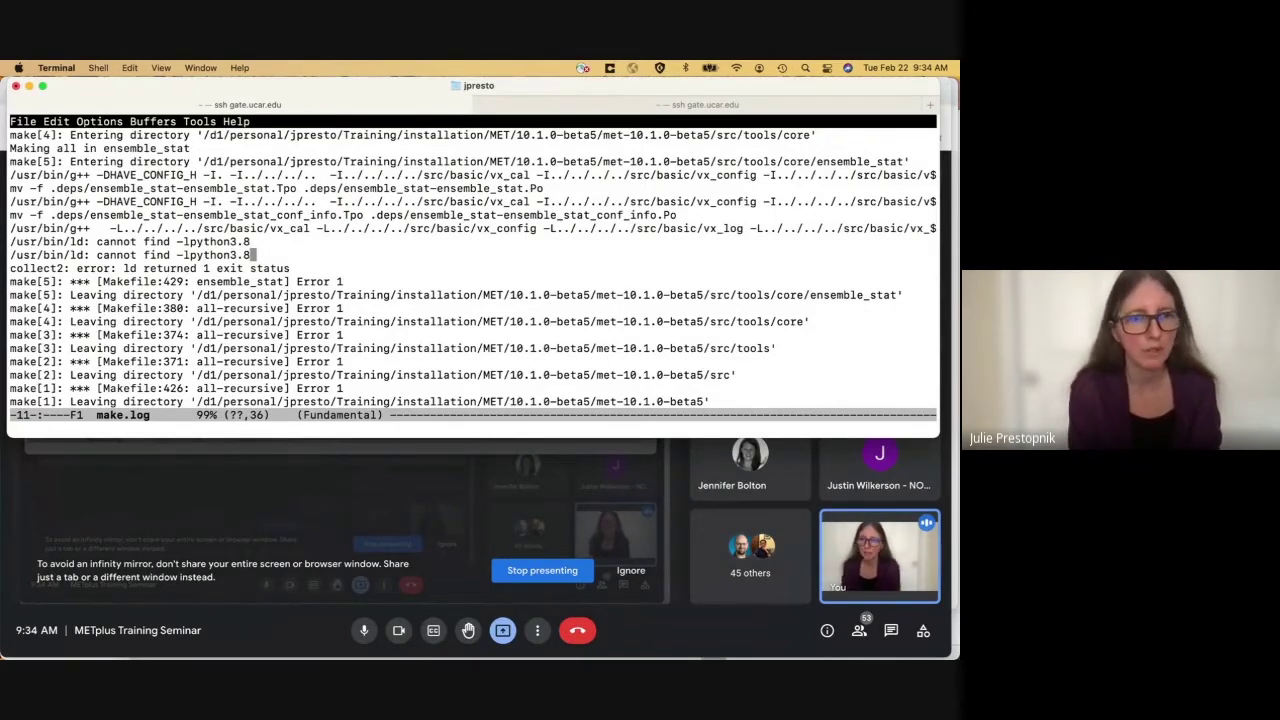
key(ctrl+x)
key(ctrl+c)
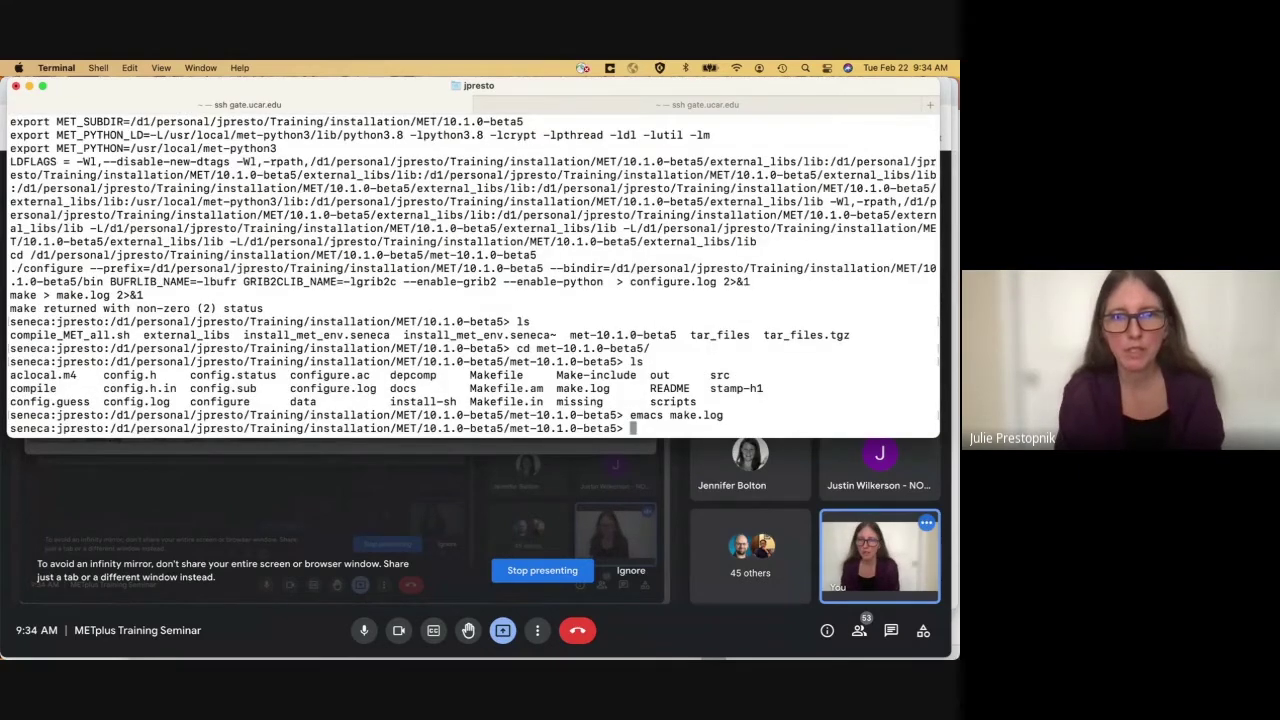
- Return to the parent 10.1.0-beta5 directory and display install_met_env.seneca through to its end with more
text(cd ../)
key(Return)
text(mor)
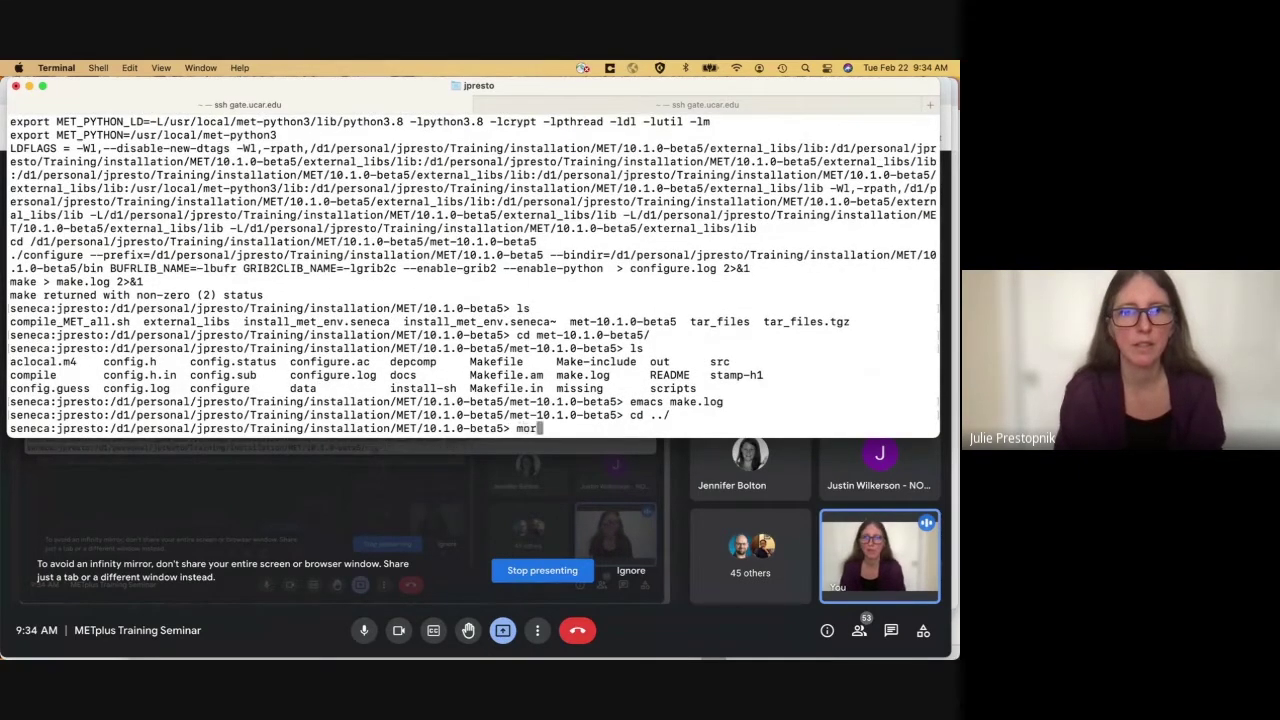
text(e i)
key(Tab)
key(Tab)
key(Return)
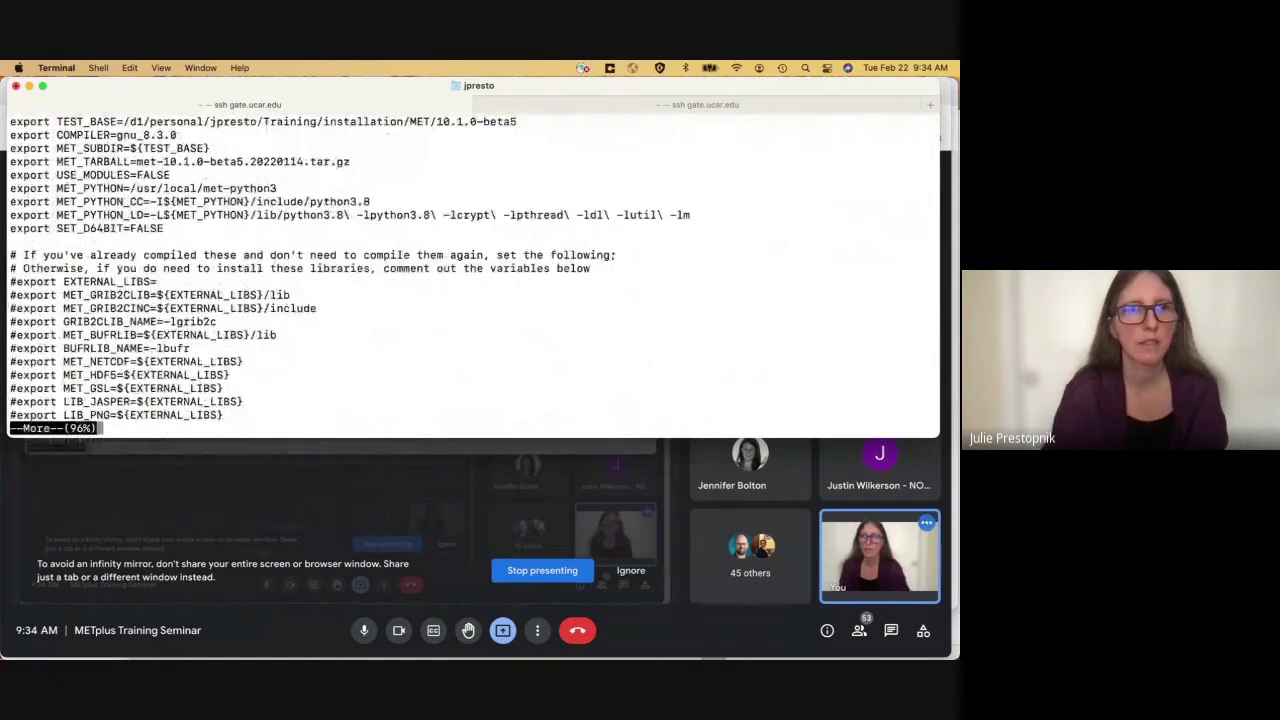
key(space)
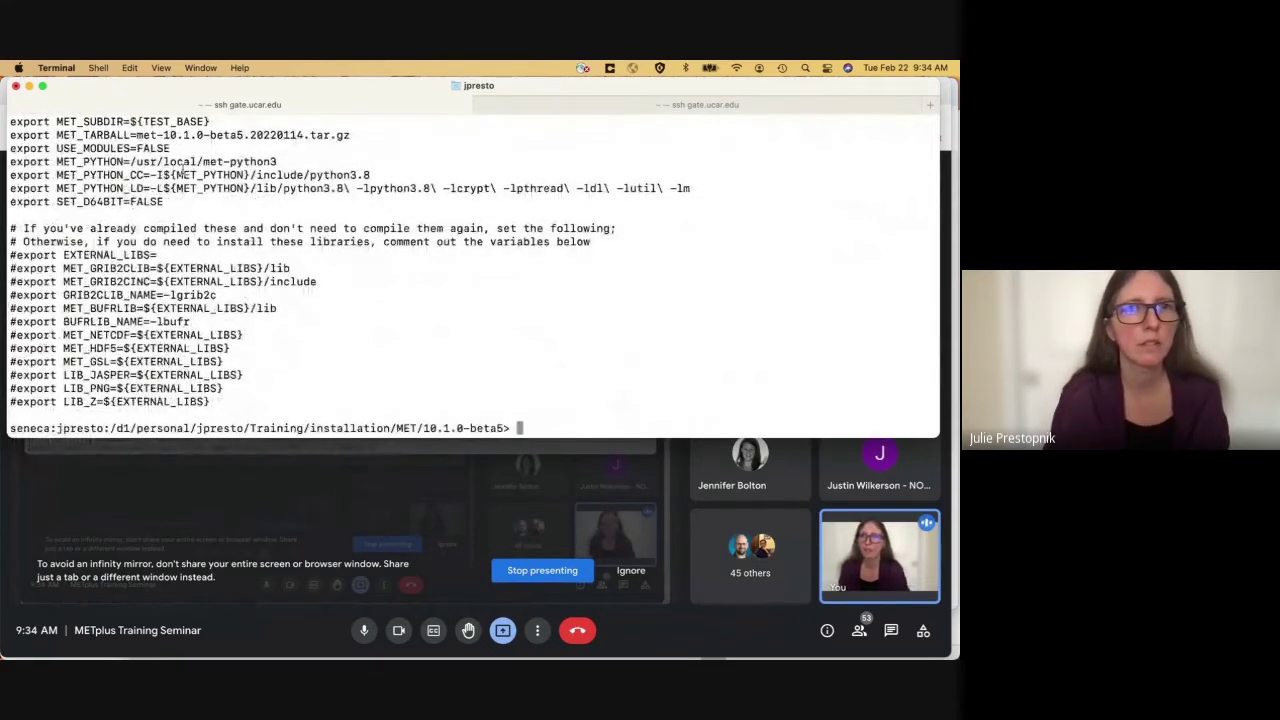
- List the contents of /usr/local/met-python3/lib/python3.8/, reusing the MET_PYTHON path from the environment file
drag(130, 162, 281, 162)
click(384, 237)
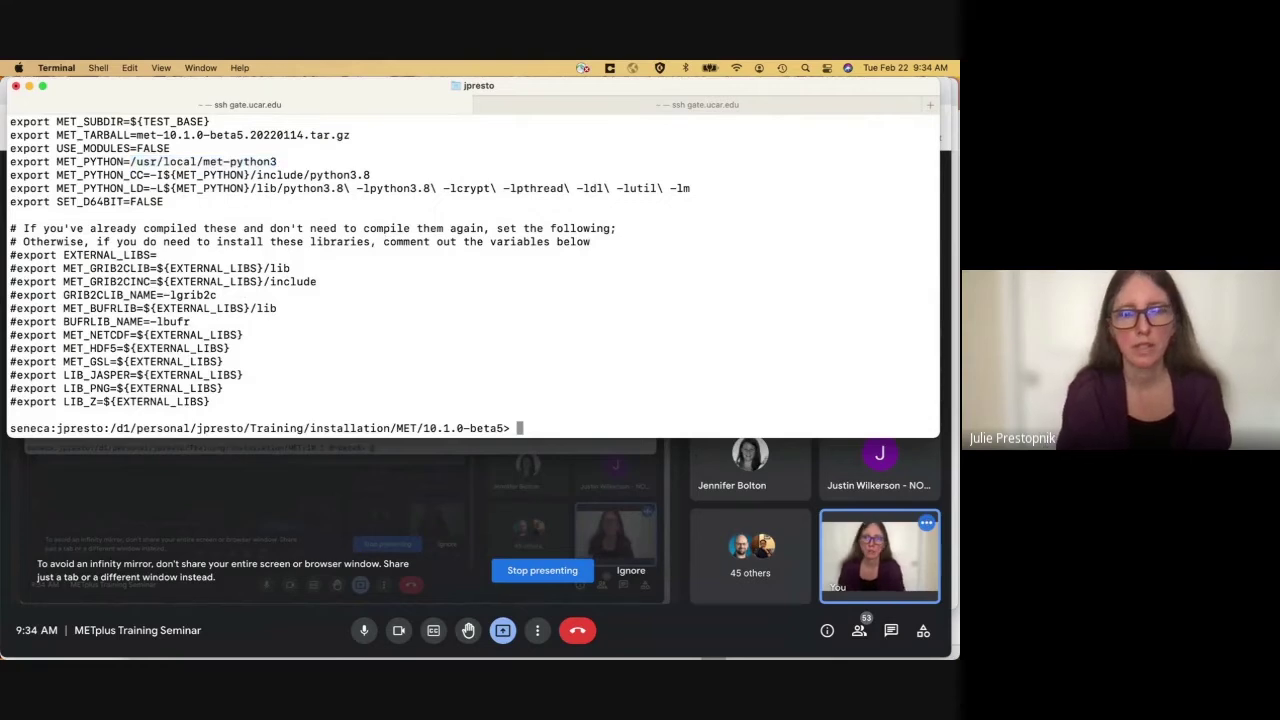
text(ls)
key(super+v)
text(/)
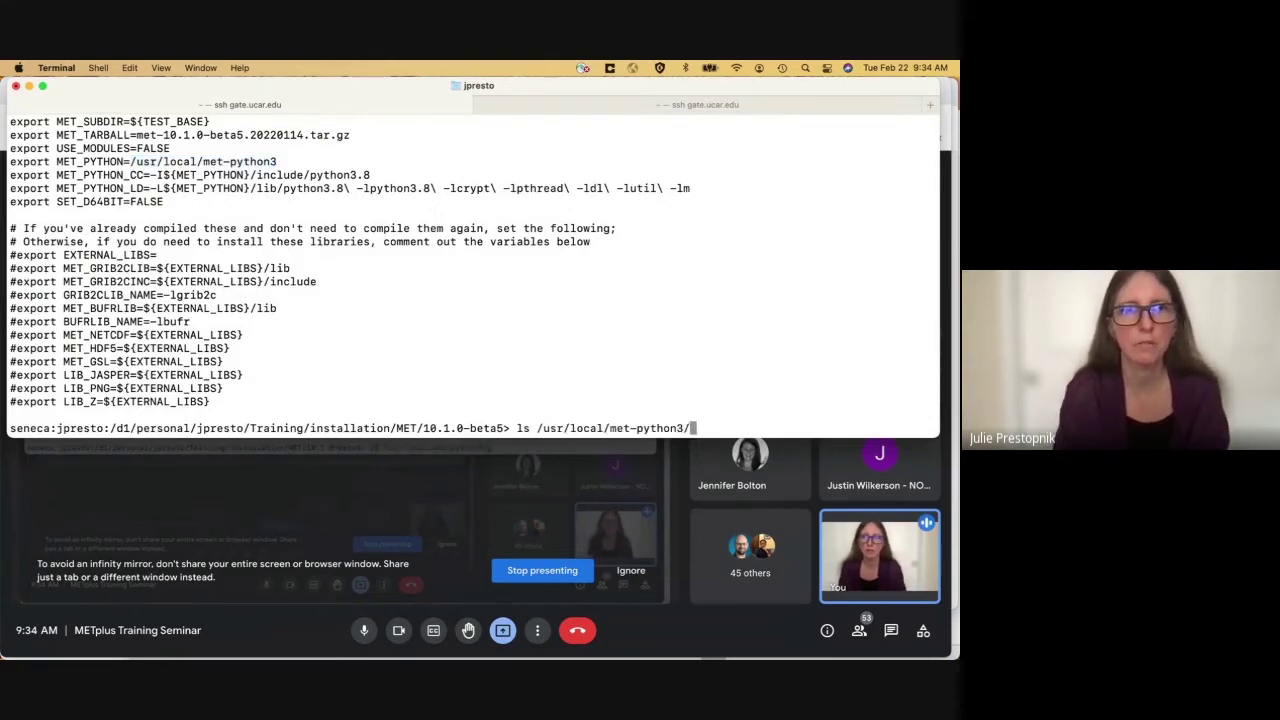
text(lib/python3.8/)
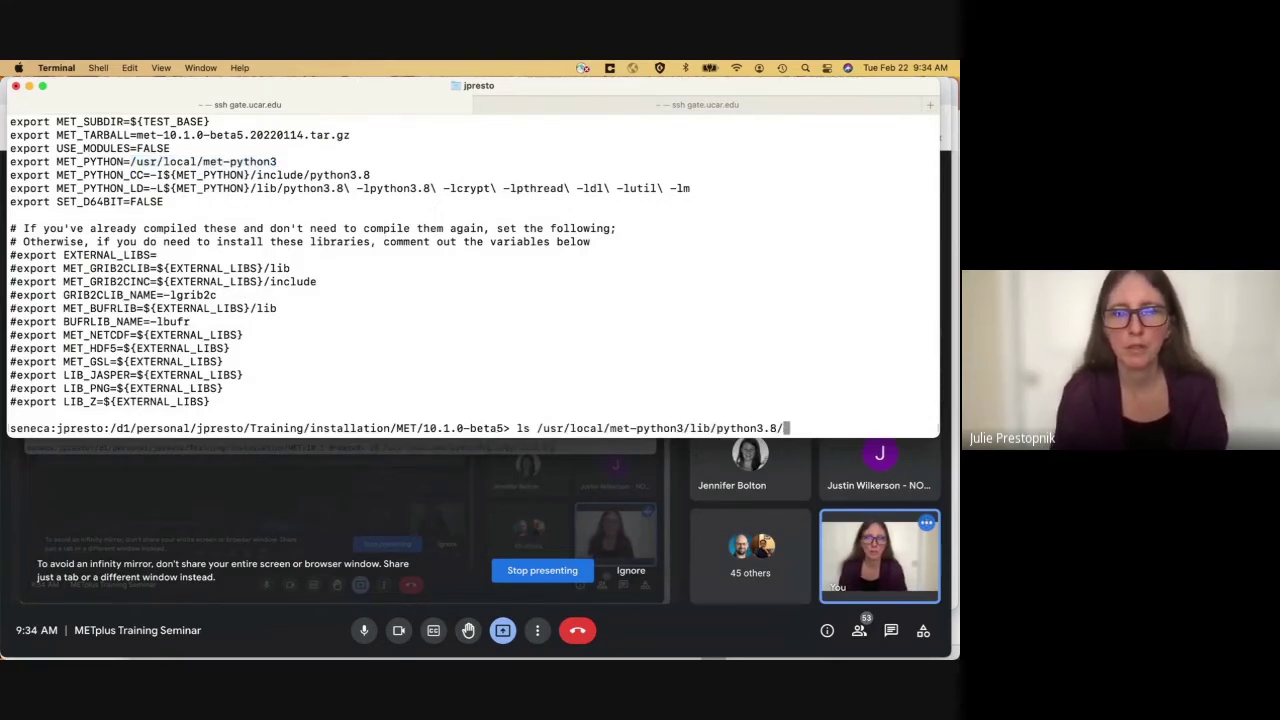
key(Return)
- List the contents of the parent library directory, /usr/local/met-python3/lib/
key(Up)
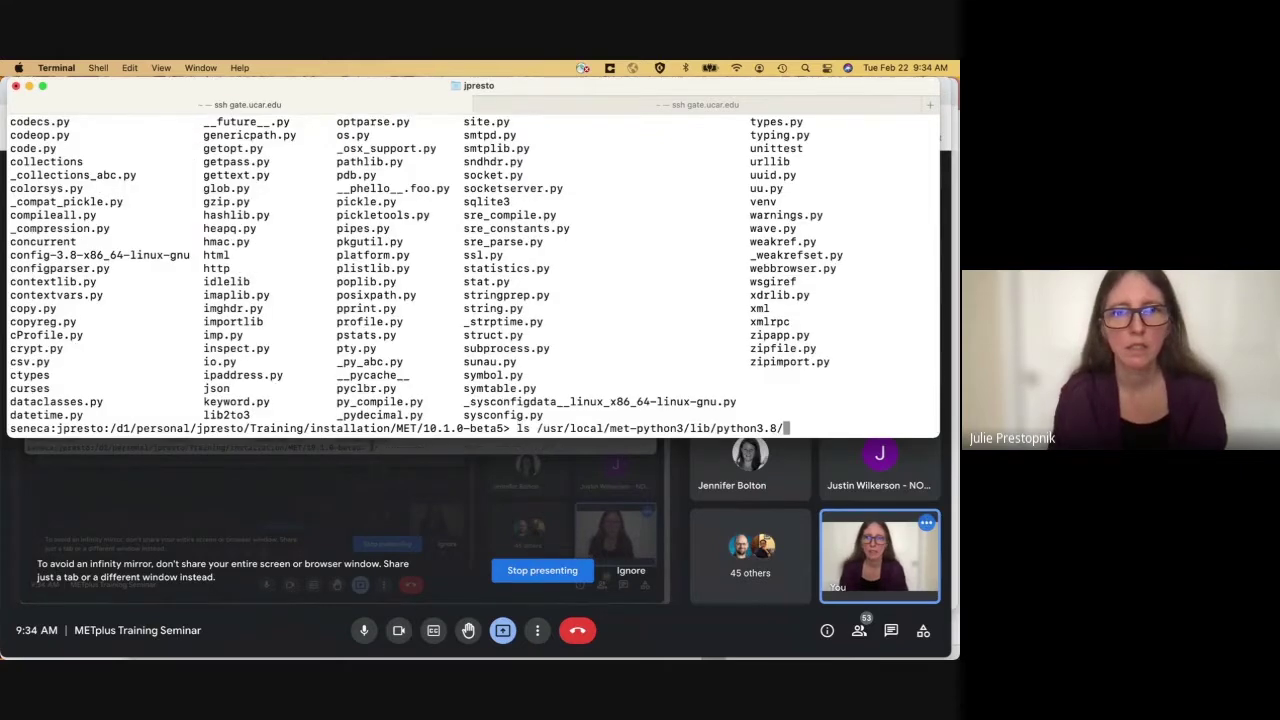
key(BackSpace)
key(BackSpace)
key(BackSpace)
key(BackSpace)
key(BackSpace)
key(BackSpace)
key(BackSpace)
key(BackSpace)
key(BackSpace)
key(BackSpace)
key(BackSpace)
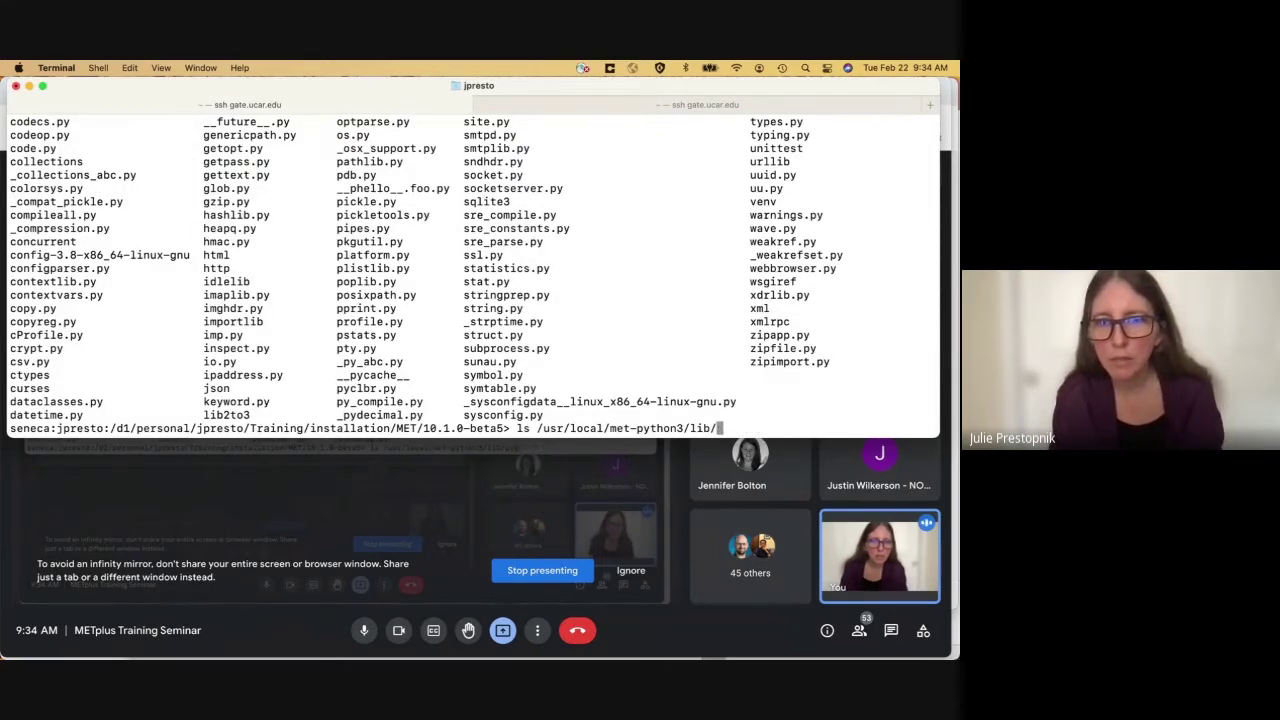
text(/)
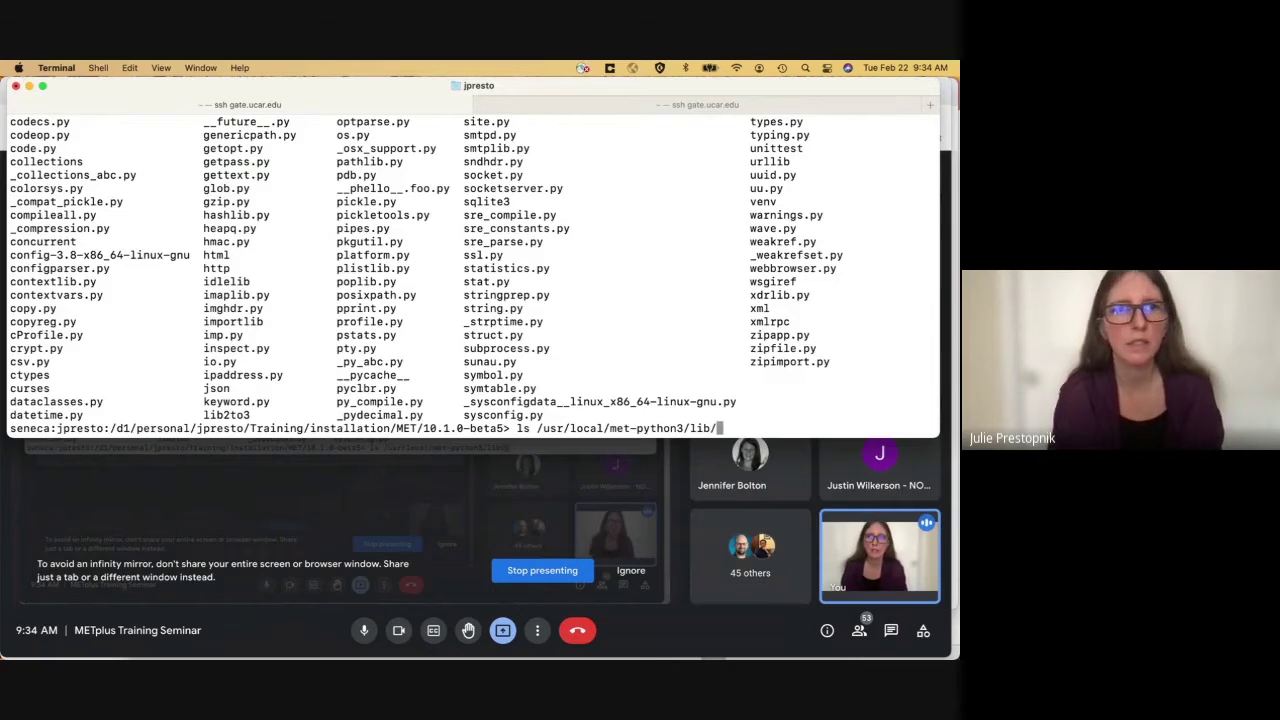
scroll(470, 270, up, 4)
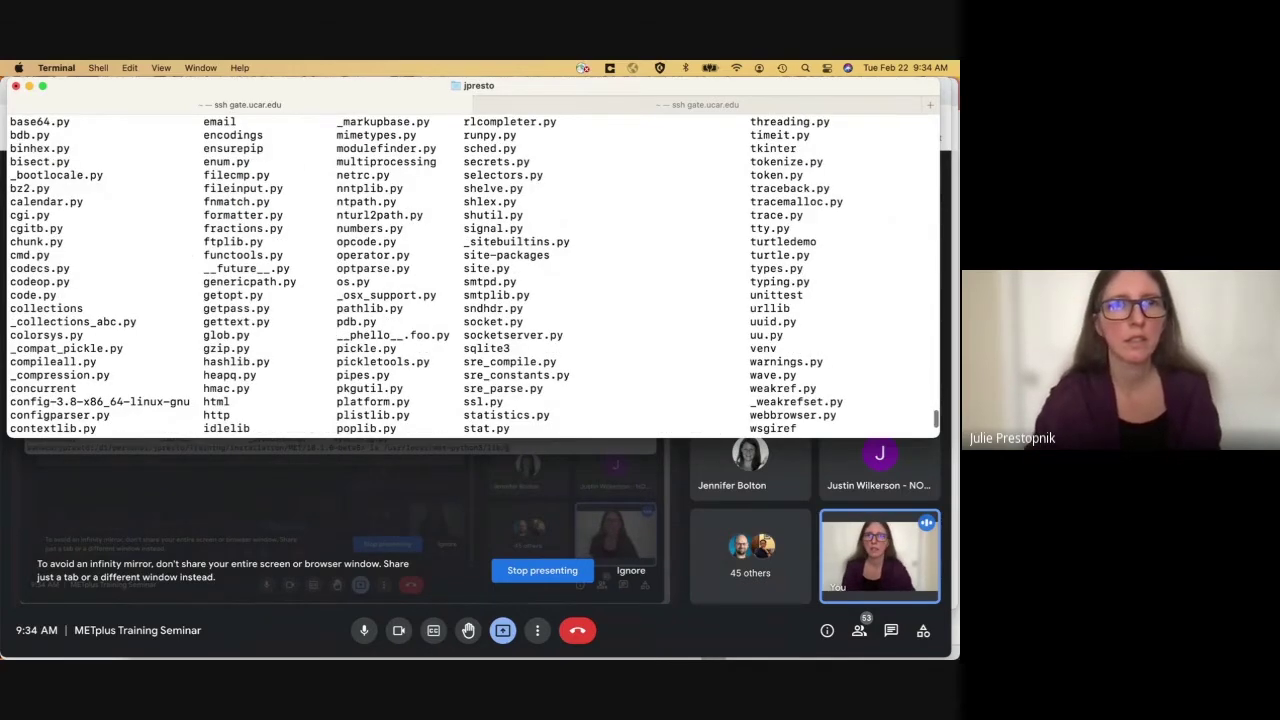
scroll(470, 270, up, 5)
scroll(470, 276, down, 9)
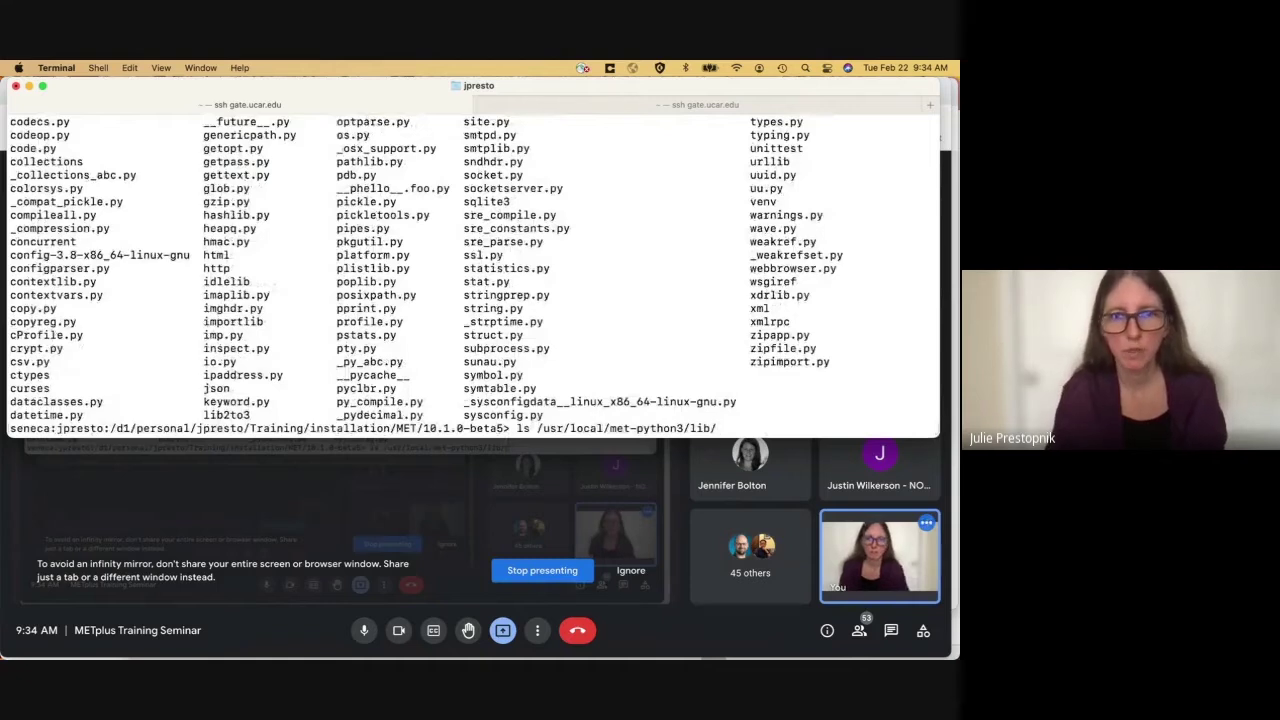
key(Return)
key(Return)
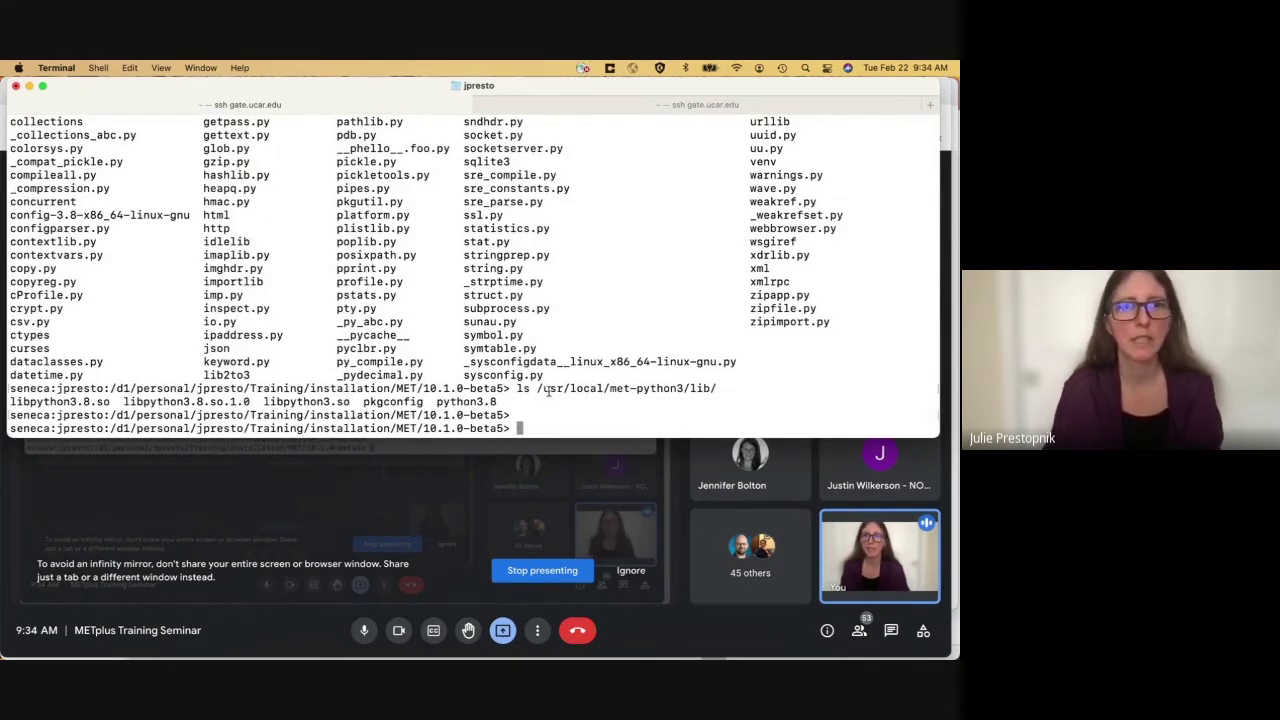
- Try to view ../../../prep/ with the more command
text(more ../../)
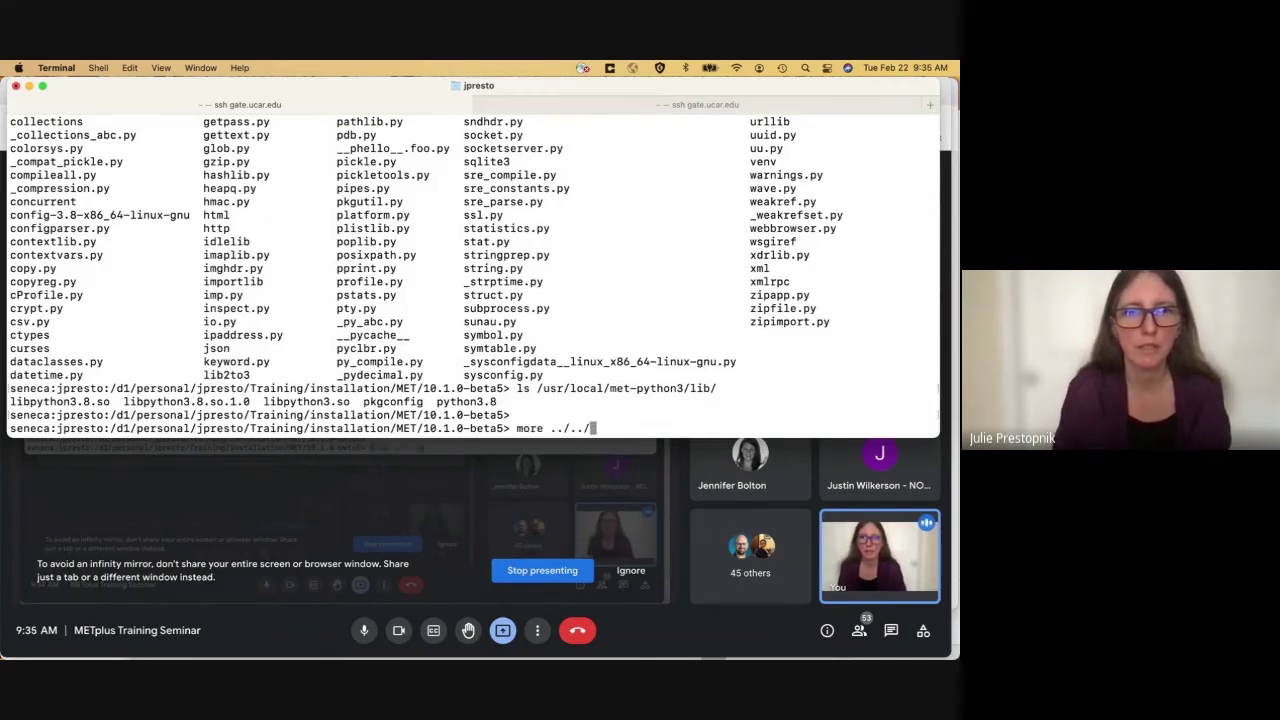
text(inst)
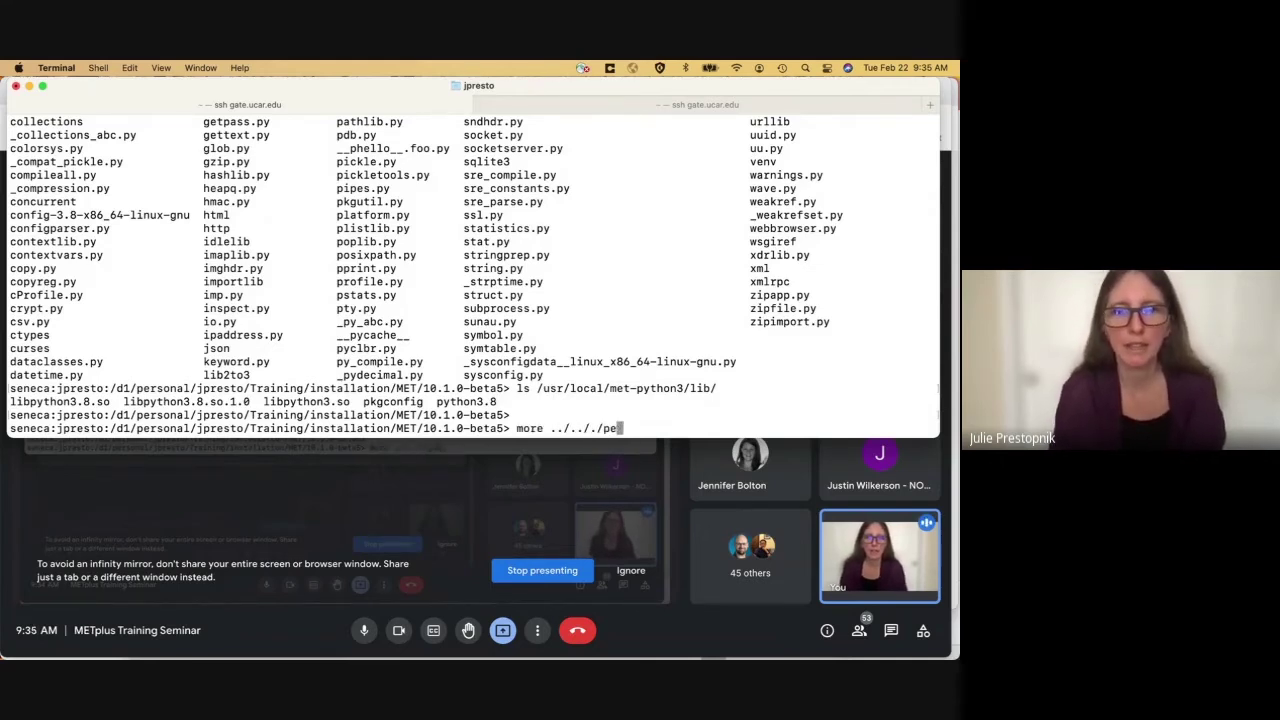
key(BackSpace)
key(BackSpace)
key(BackSpace)
key(BackSpace)
text(../per)
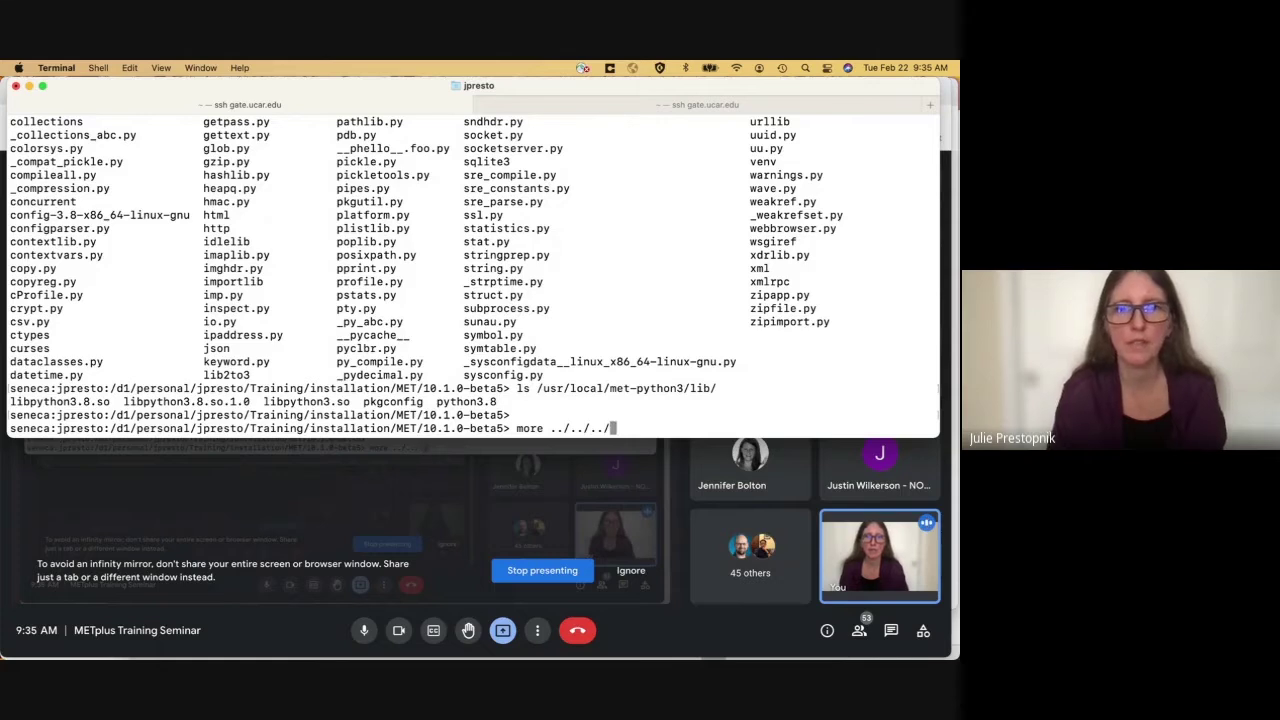
key(BackSpace)
key(BackSpace)
key(BackSpace)
text(prep/)
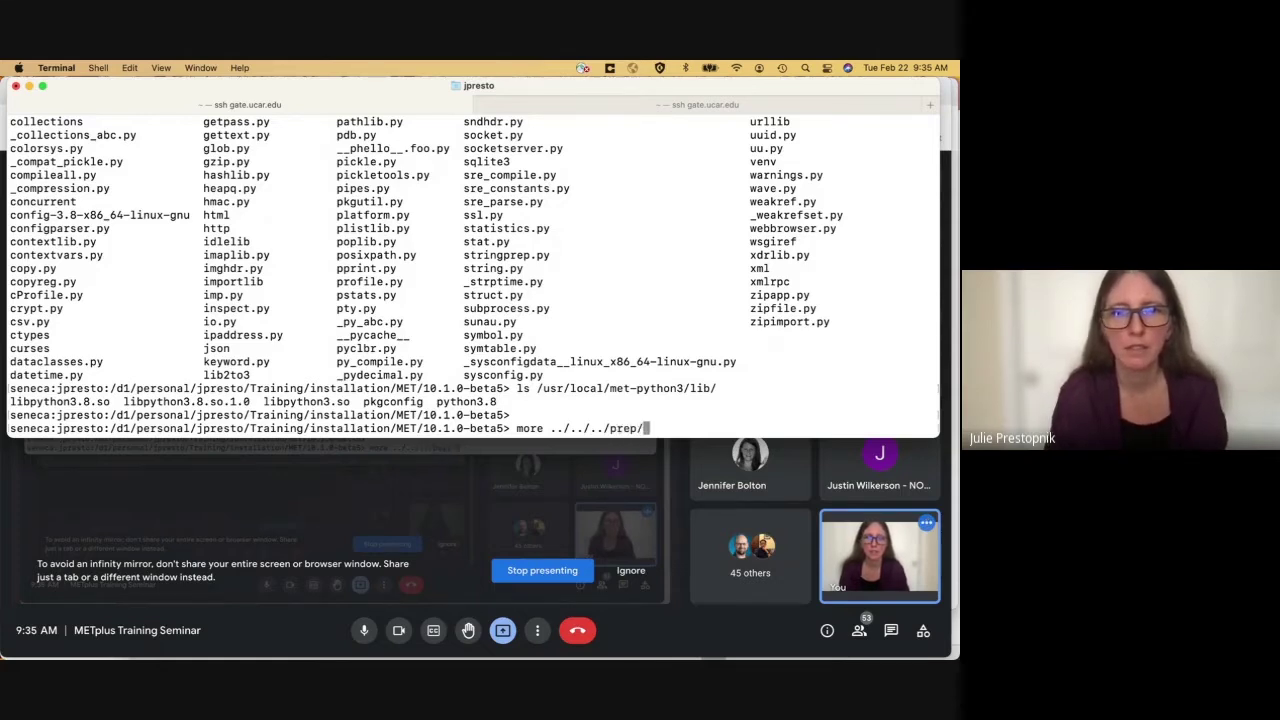
key(Return)
- Change the recalled command from more to ls and list the contents of ../../../prep/
key(Up)
key(ctrl+a)
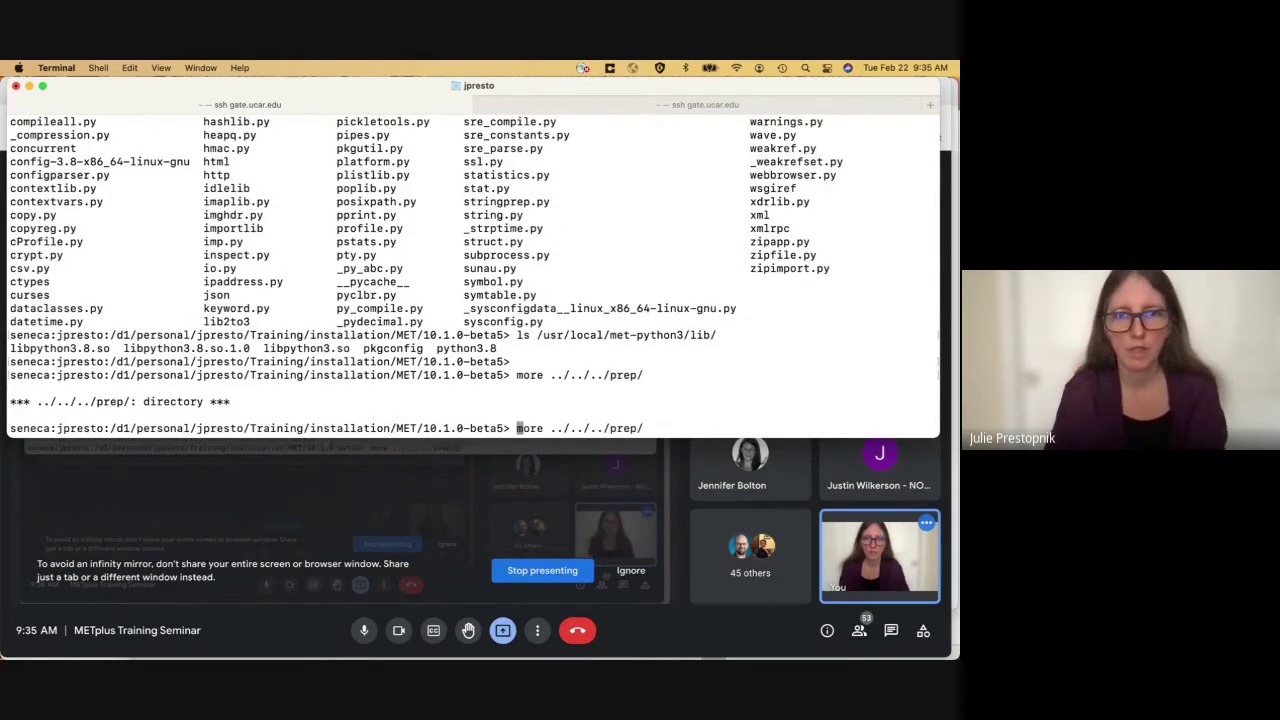
key(Right)
key(Right)
key(Right)
key(Right)
key(BackSpace)
key(BackSpace)
key(BackSpace)
key(BackSpace)
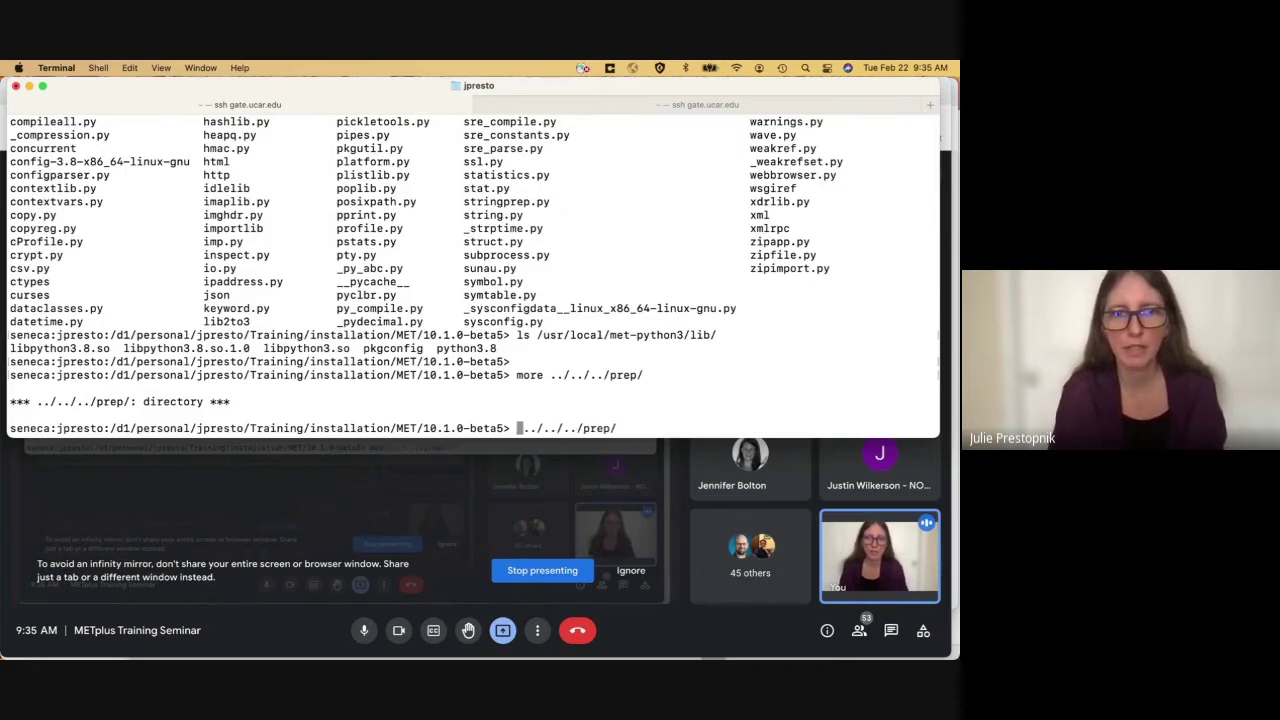
text(ls)
key(ctrl+e)
key(Return)
- List ../../../prep/MET/METv10.1.0-beta5/ and locate its install_met_env.seneca file
key(Up)
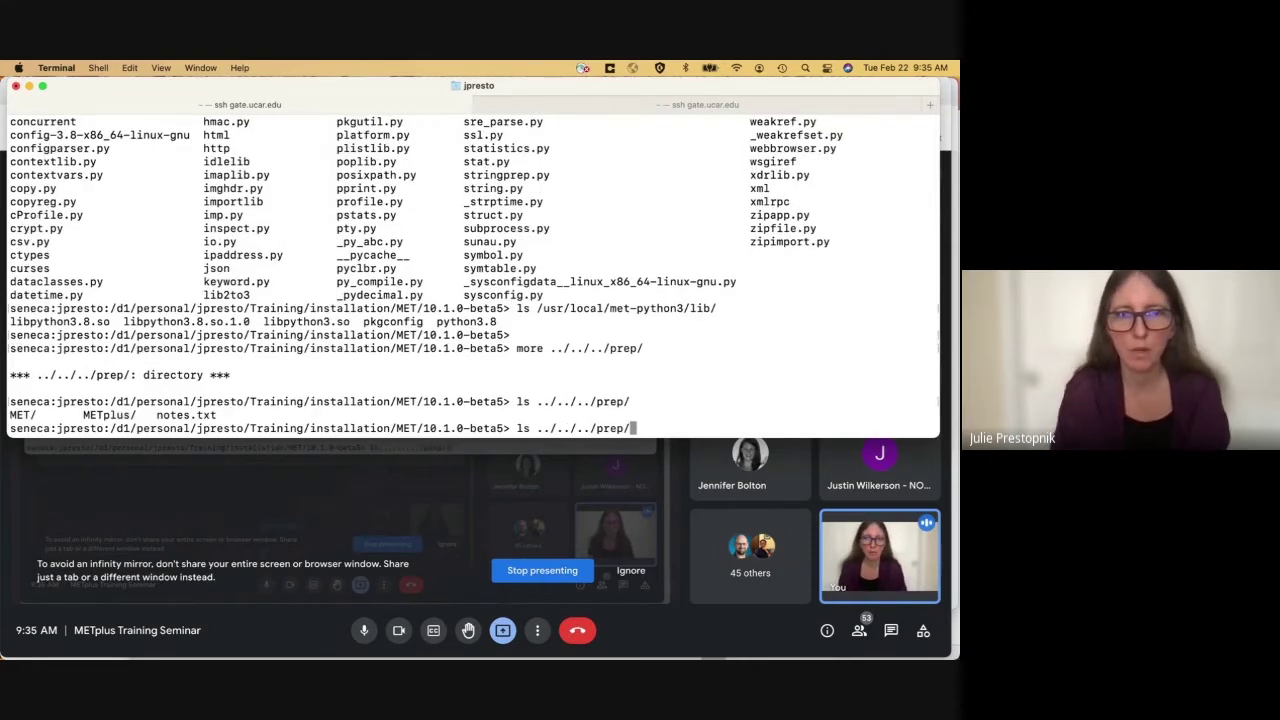
text(MET/)
key(Tab)
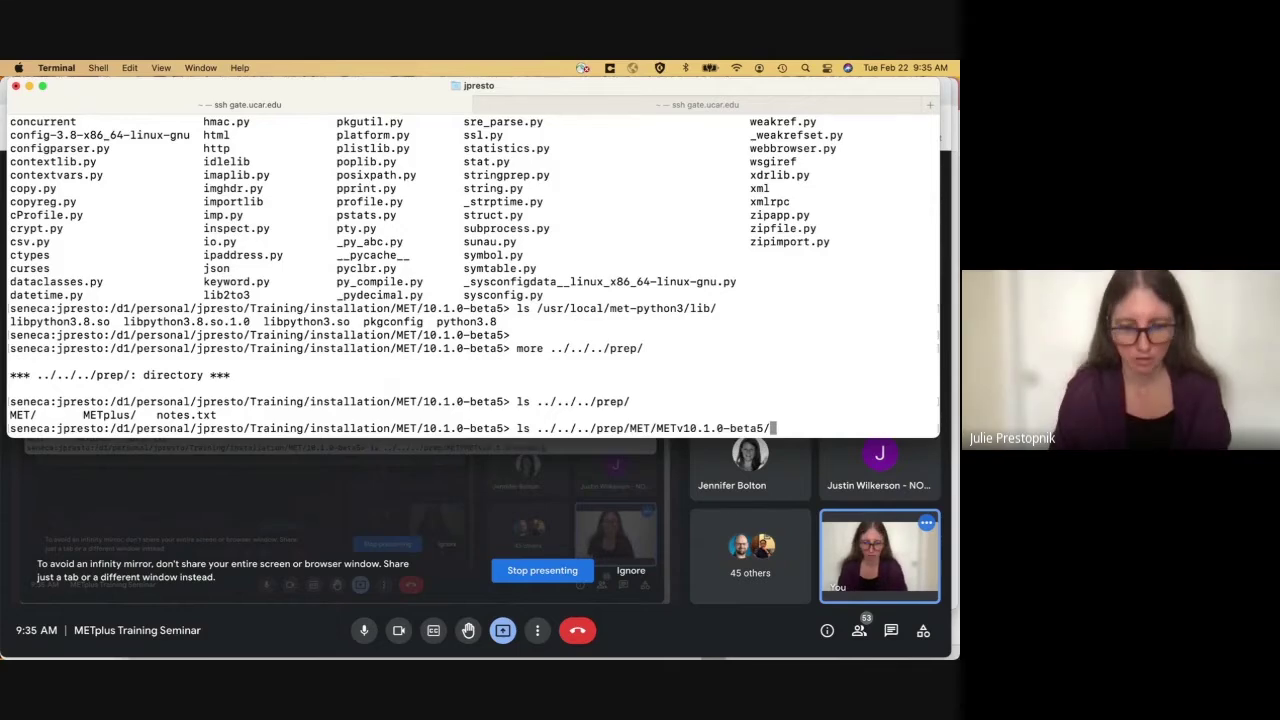
key(Return)
key(Up)
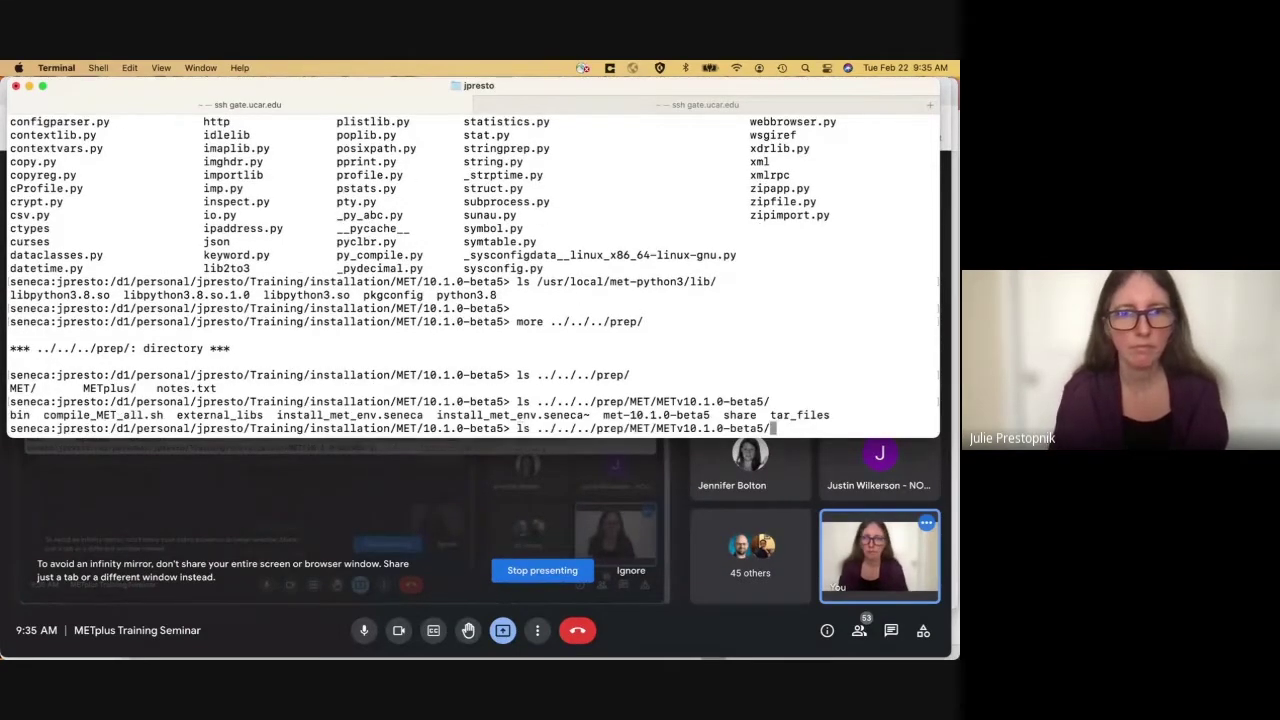
text(in)
key(Tab)
key(Return)
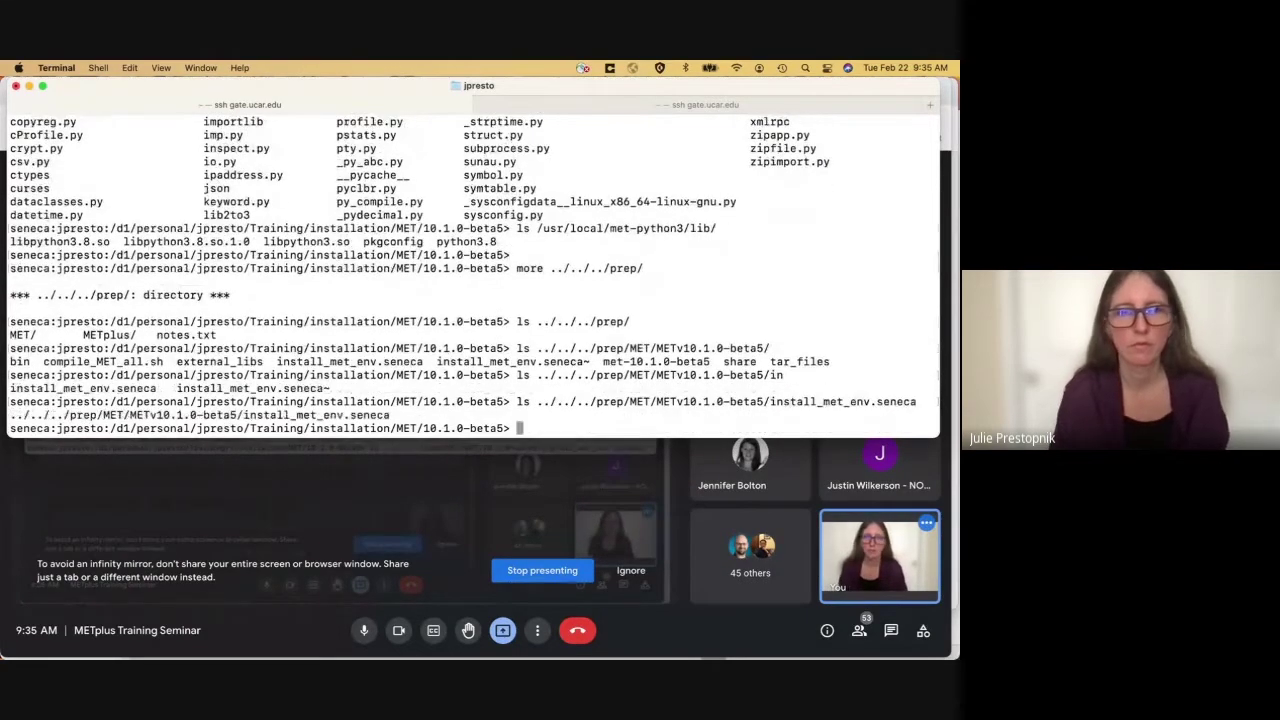
- Display ../../../prep/MET/METv10.1.0-beta5/install_met_env.seneca with more
key(Up)
key(ctrl+a)
key(Delete)
key(Delete)
text(more)
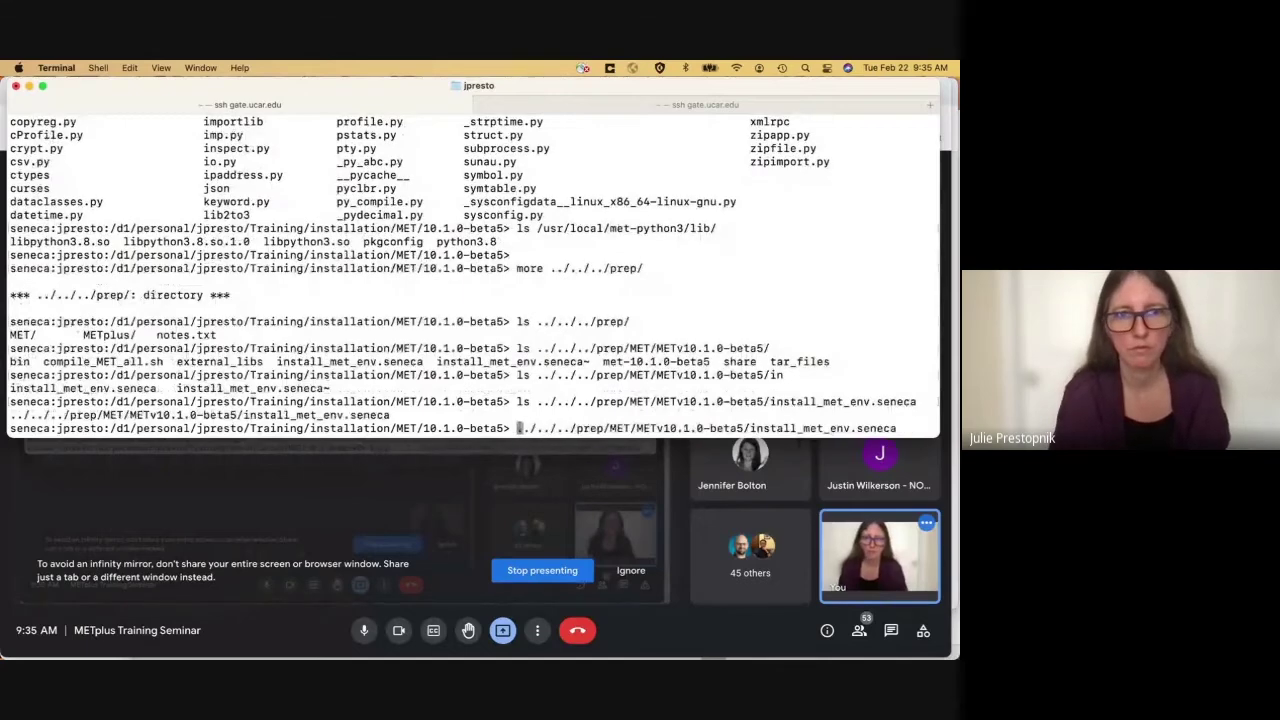
key(Return)
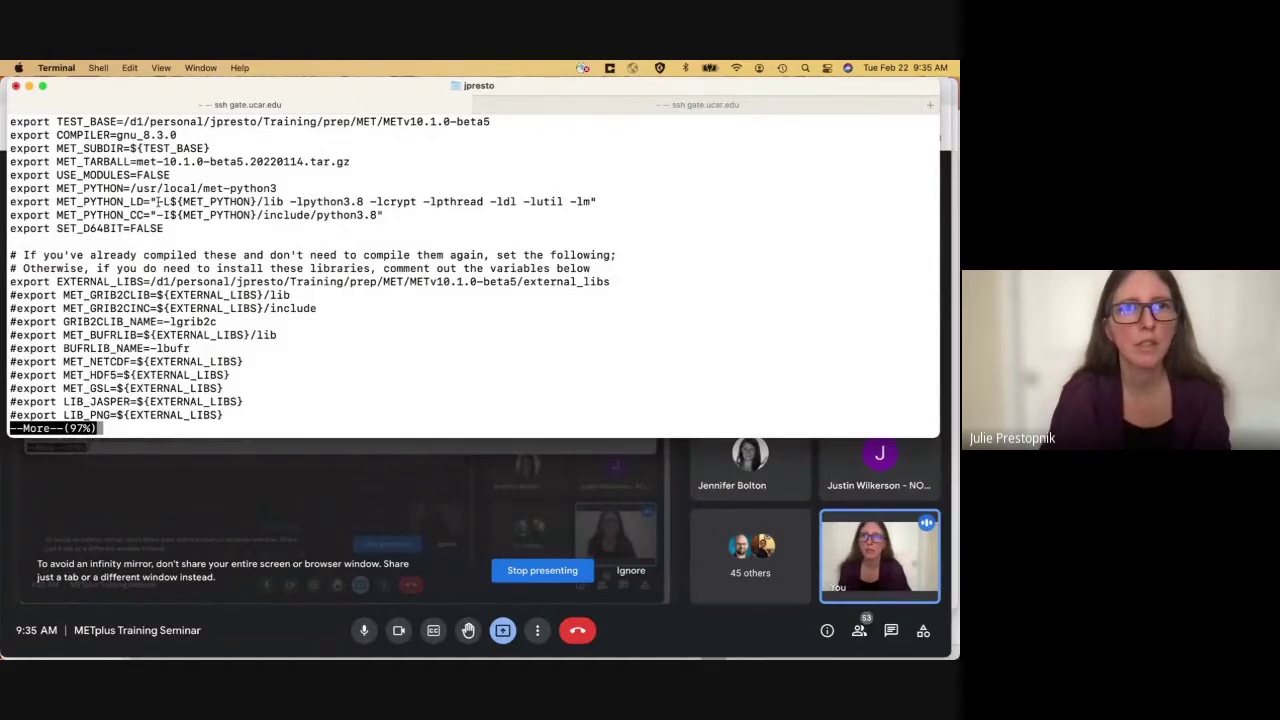
- Select the full MET_PYTHON_LD and MET_PYTHON_CC export lines in the prep environment file
drag(152, 201, 600, 201)
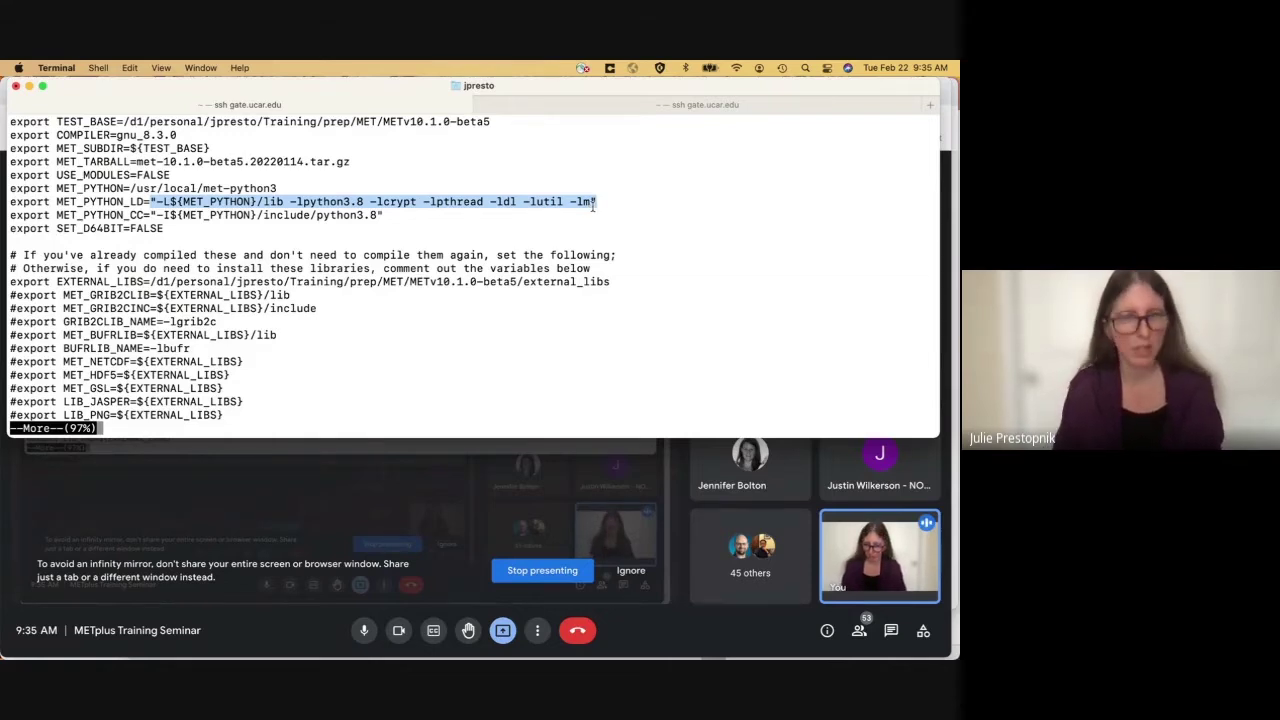
click(10, 201)
drag(10, 208, 12, 226)
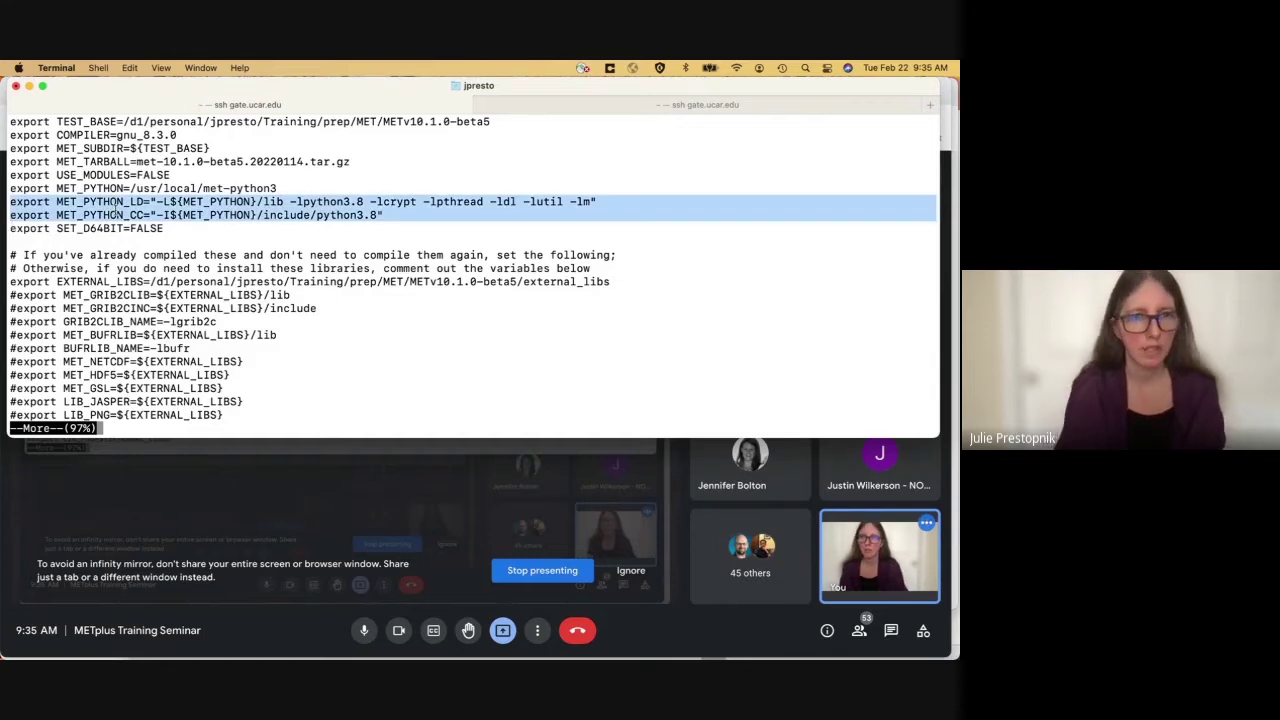
- Quit the file listing and copy the full MET_PYTHON_LD and MET_PYTHON_CC export lines from the displayed prep environment file
click(115, 209)
key(q)
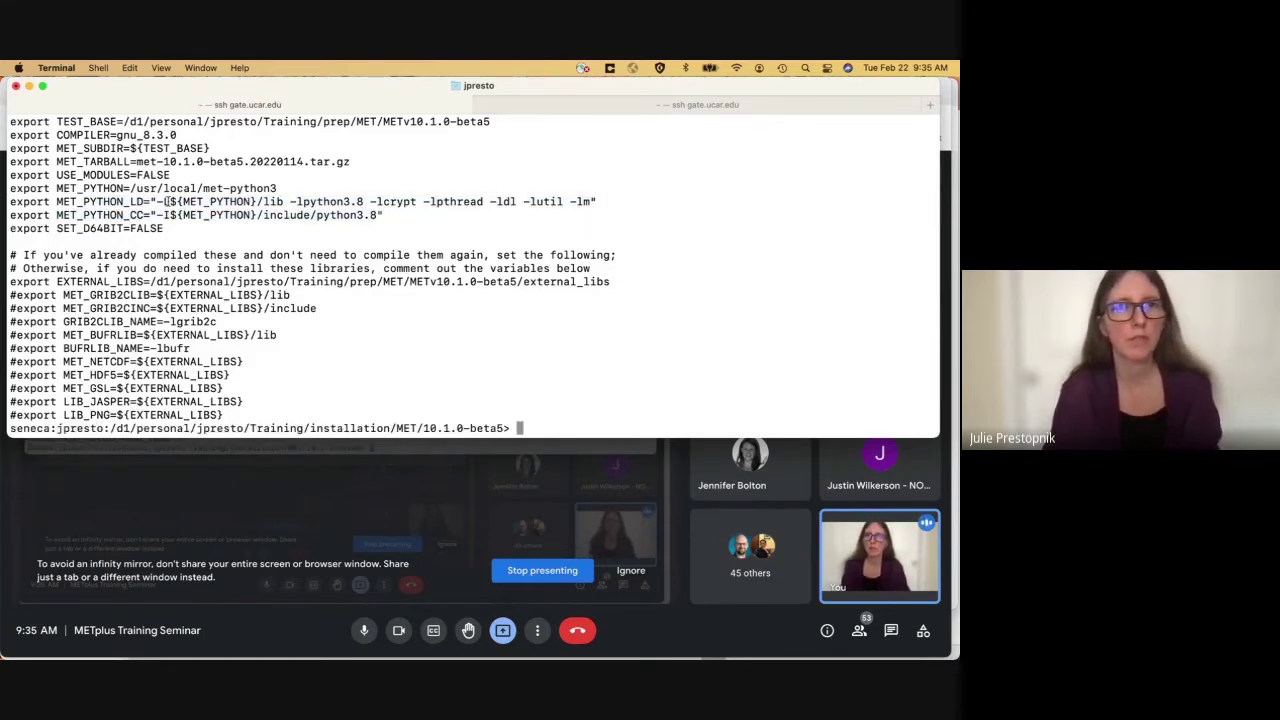
drag(169, 203, 256, 203)
click(254, 203)
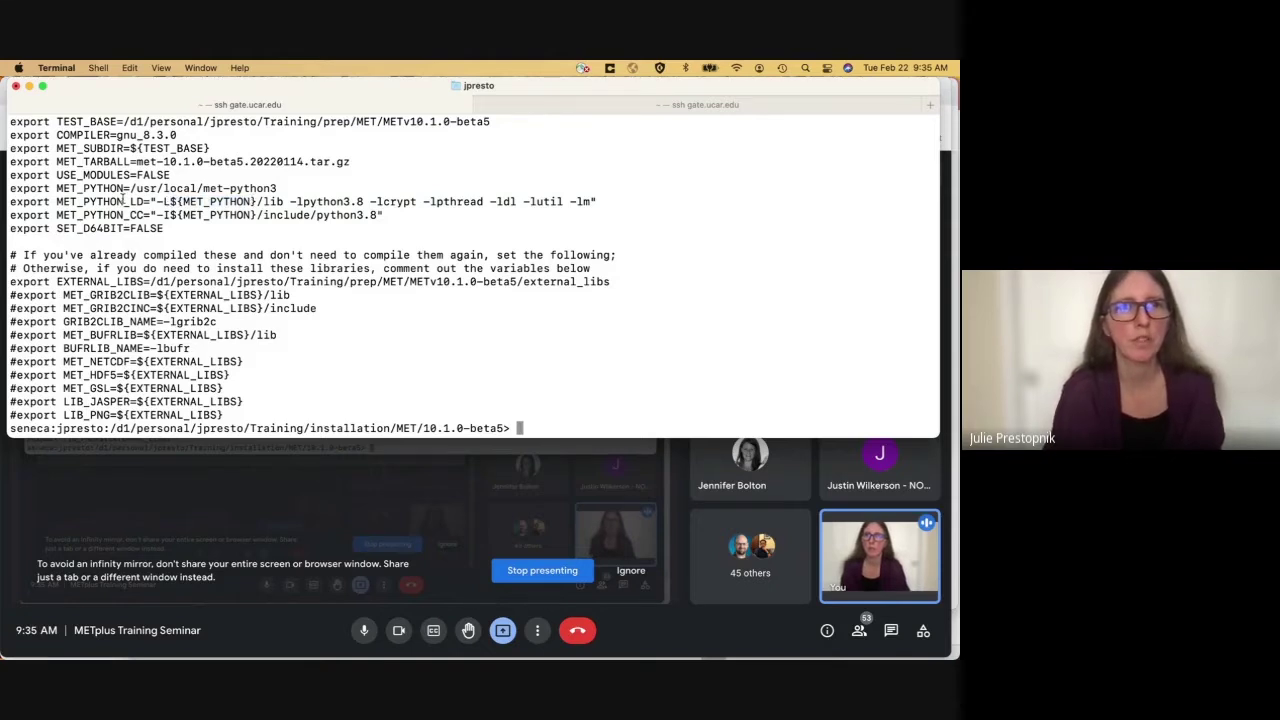
drag(8, 202, 8, 222)
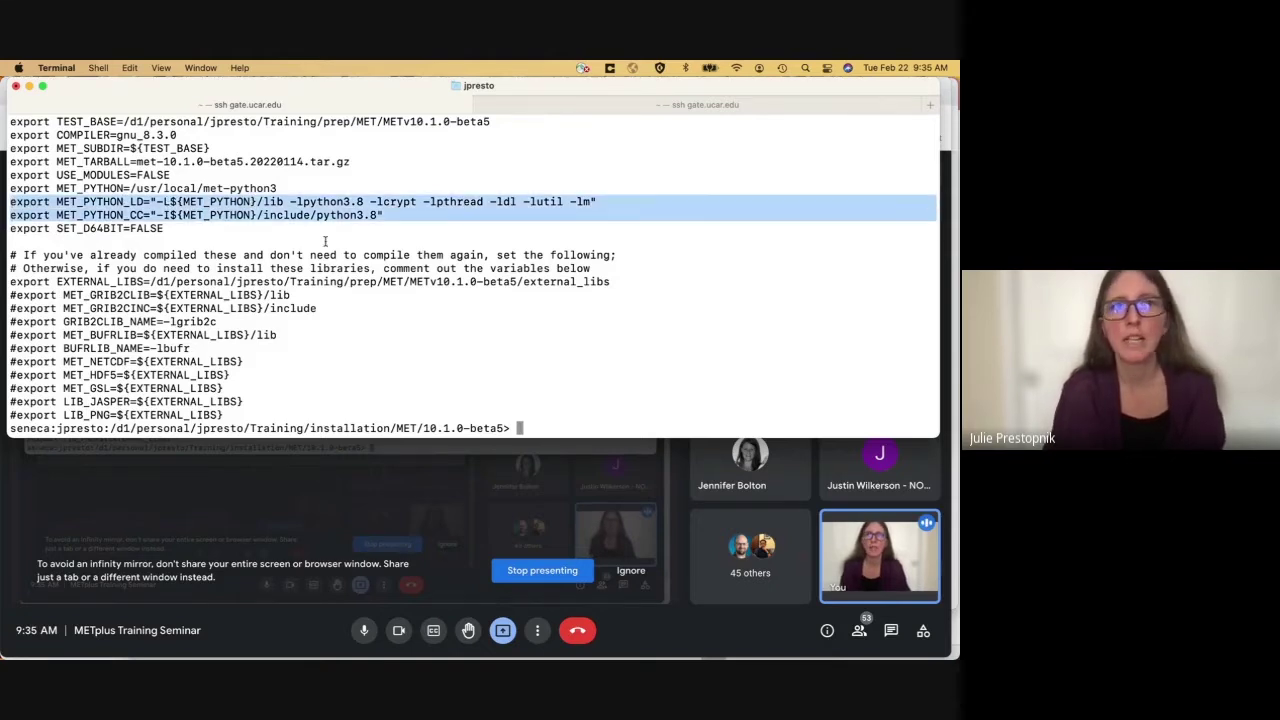
- Open install_met_env.seneca from the current 10.1.0-beta5 directory in Emacs
text(c)
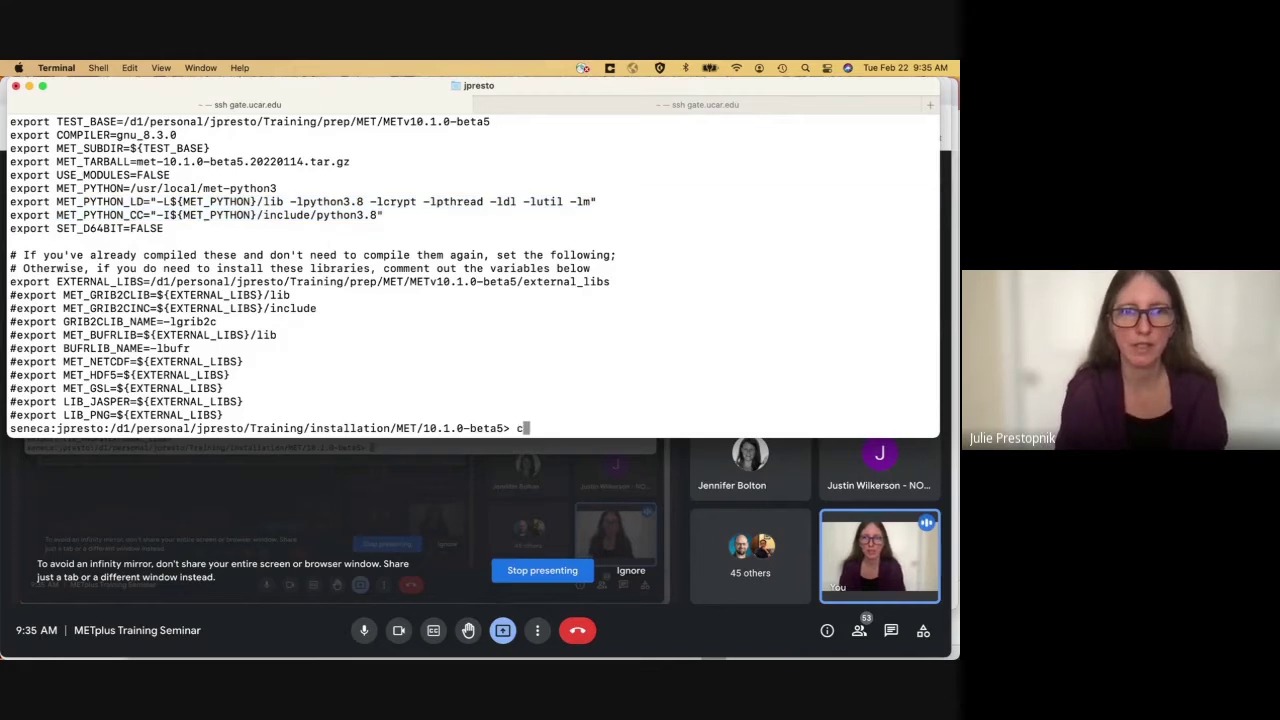
text(macs)
key(Tab)
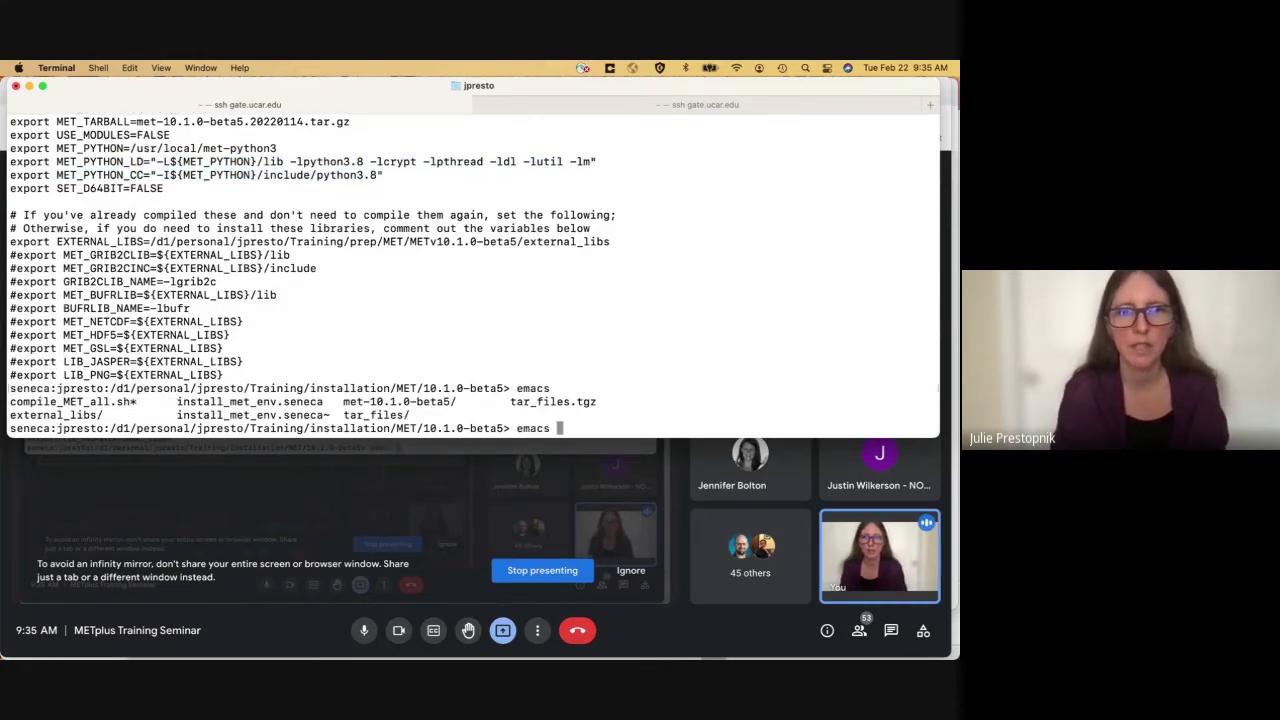
text(in)
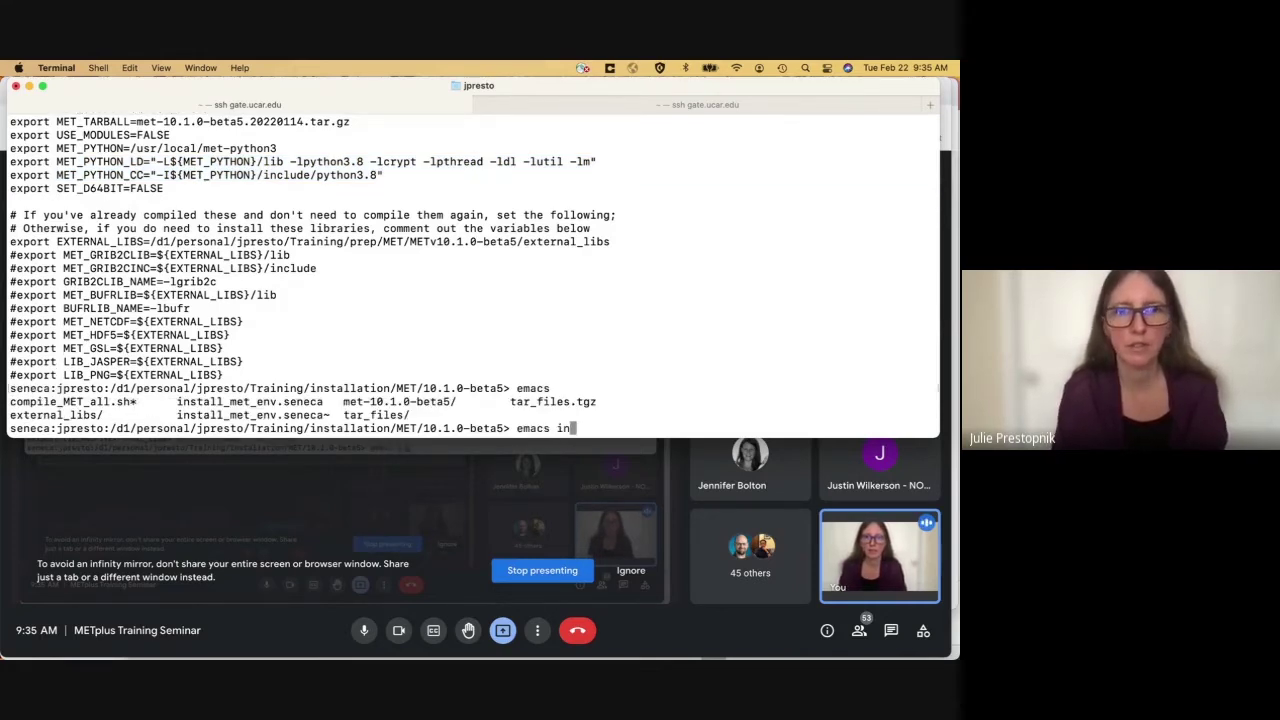
key(Tab)
key(Tab)
key(Return)
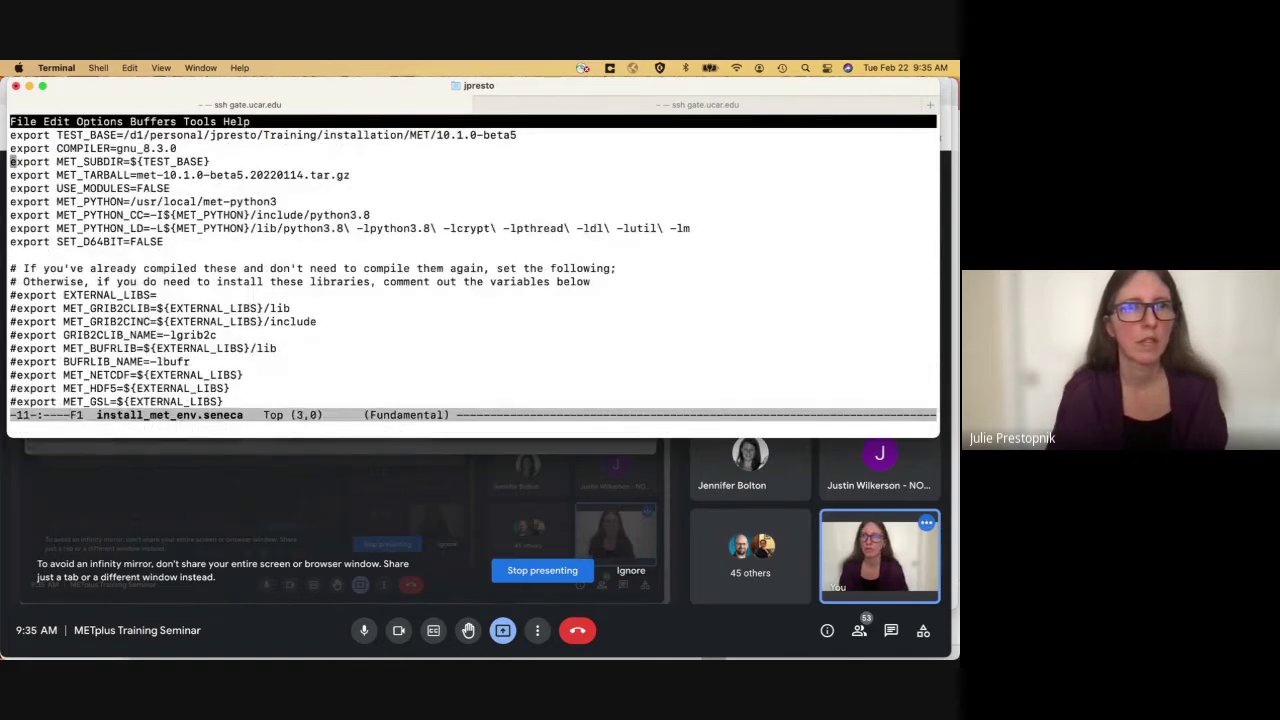
- Paste the copied MET_PYTHON_LD and MET_PYTHON_CC lines directly below the MET_PYTHON export
key(Down)
key(Down)
key(Down)
key(Down)
key(ctrl+y)
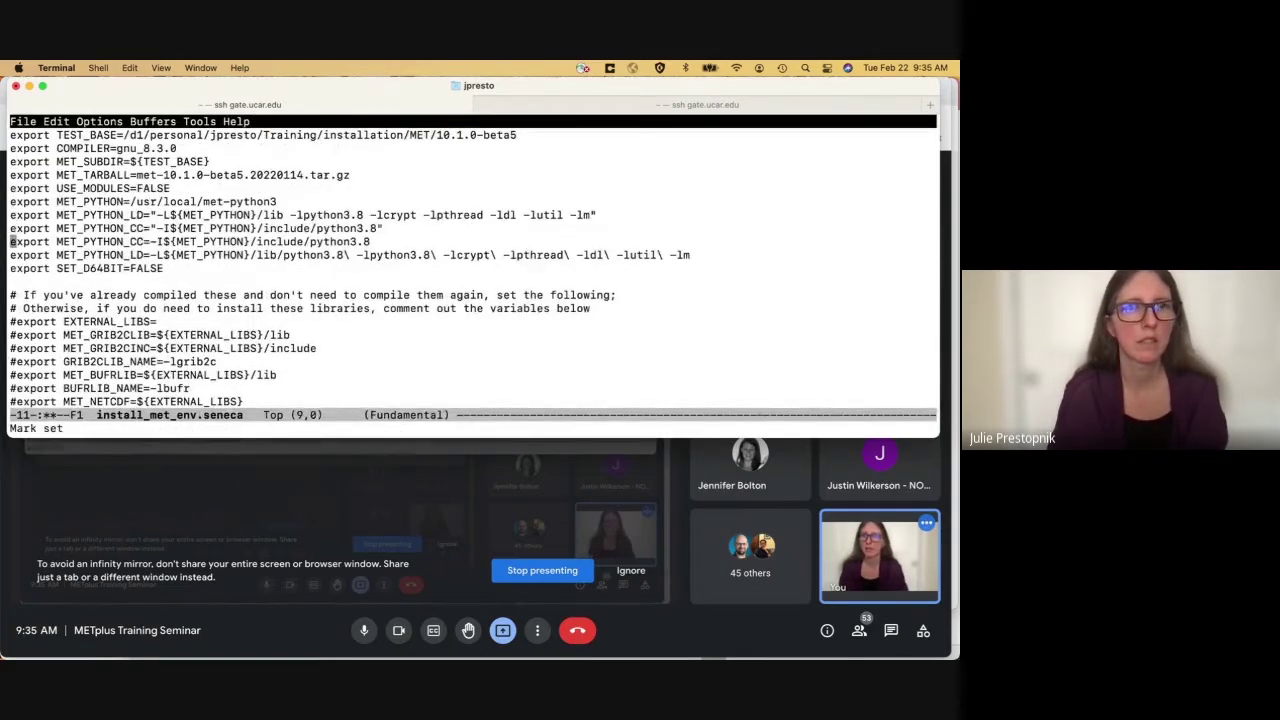
- Compare the original MET_PYTHON_LD line with the pasted version, highlighting python3.8 in its library path
key(Down)
key(Up)
key(Down)
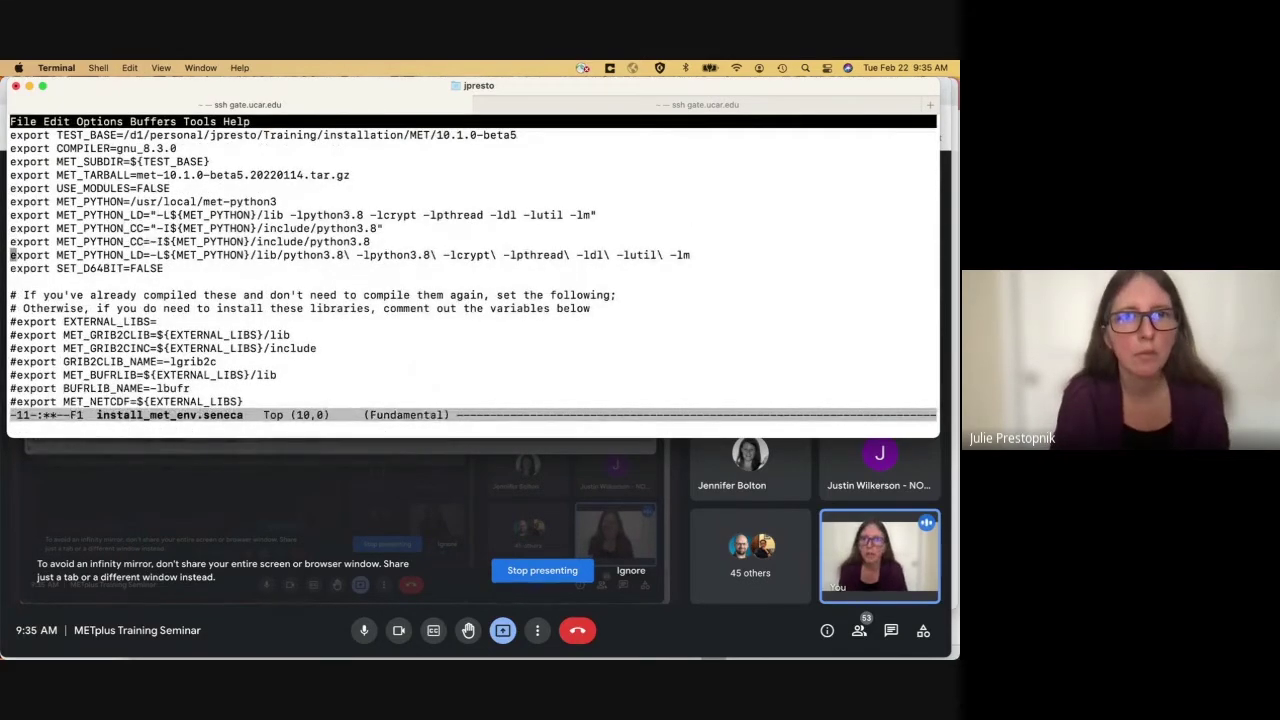
key(Right)
key(Right)
key(Right)
key(Right)
key(Right)
key(Right)
key(Right)
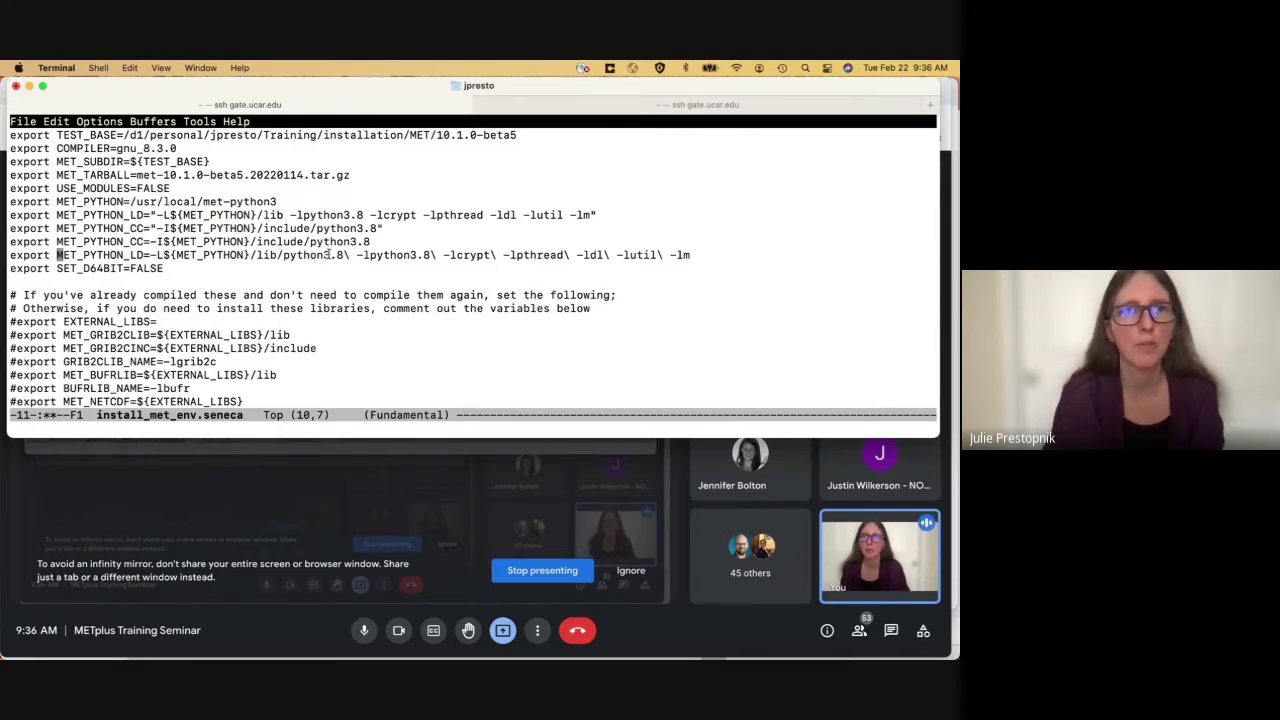
drag(282, 255, 343, 258)
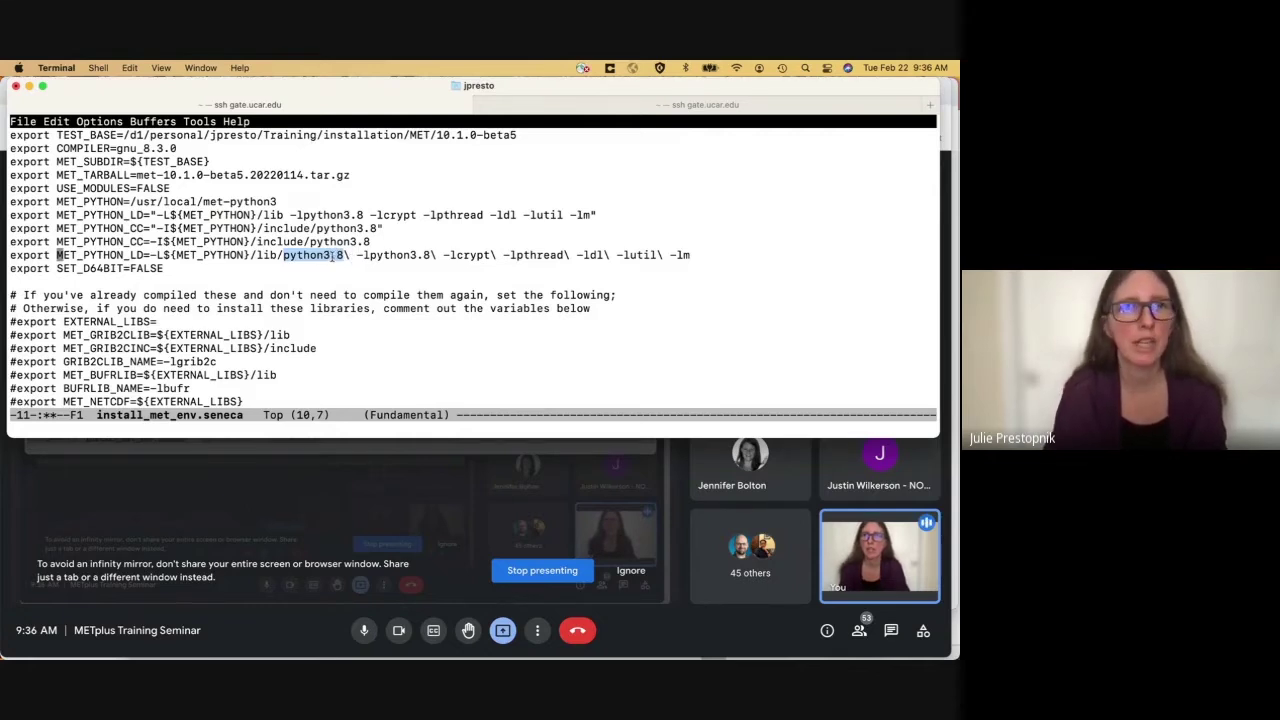
- Delete the two pasted MET_PYTHON_LD and MET_PYTHON_CC lines, keeping the original unquoted exports
key(Up)
key(Up)
key(Up)
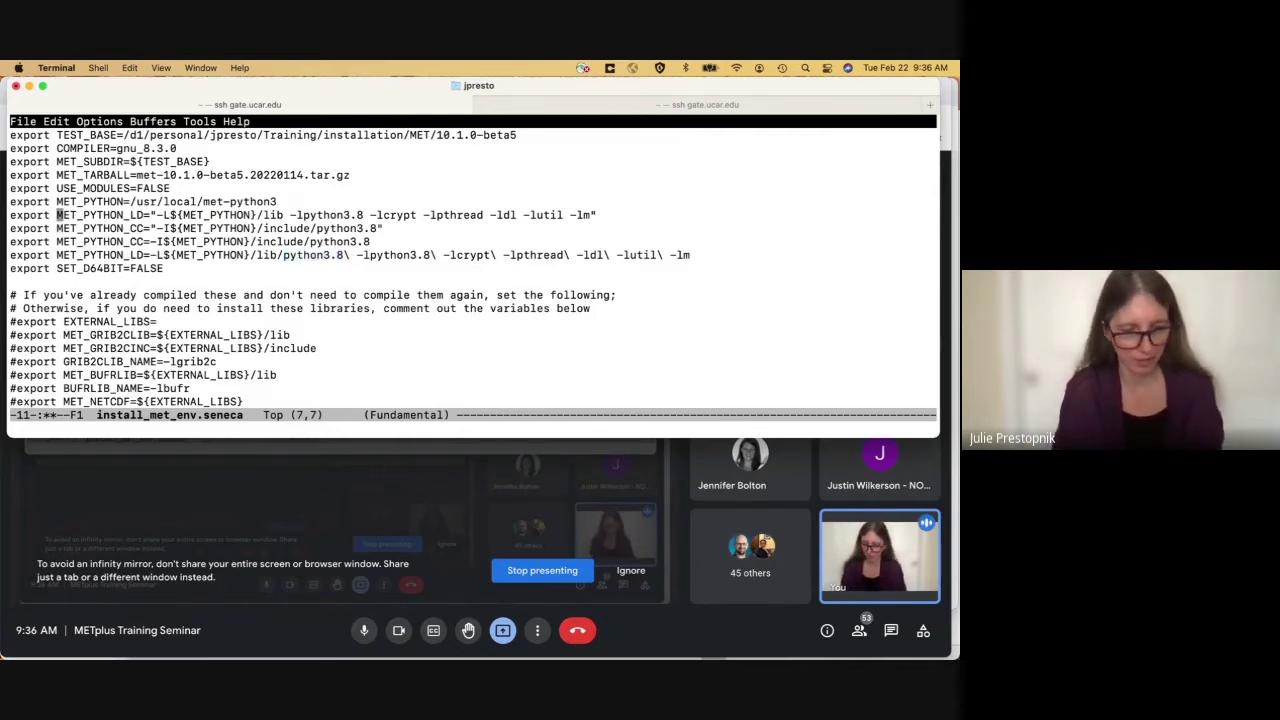
key(ctrl+a)
key(ctrl+k)
key(ctrl+k)
key(ctrl+k)
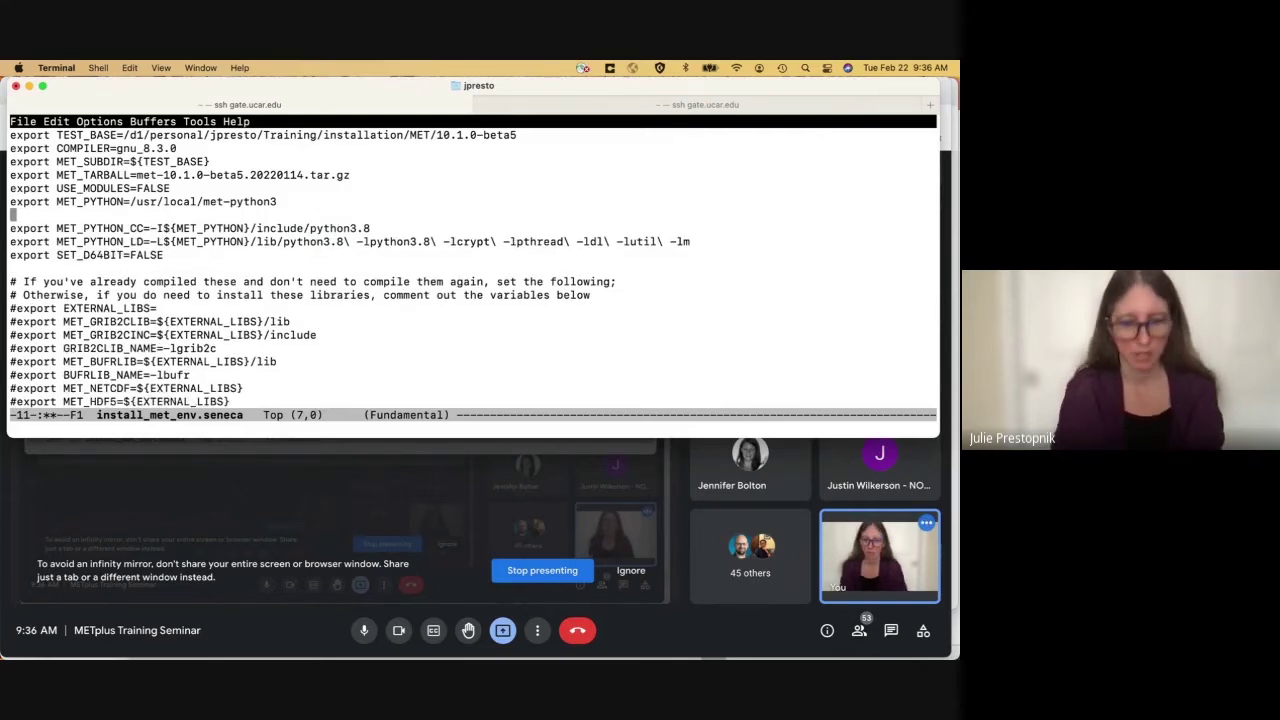
key(ctrl+k)
- Remove python3.8 after ${MET_PYTHON}/lib/ in the MET_PYTHON_LD export line
key(Down)
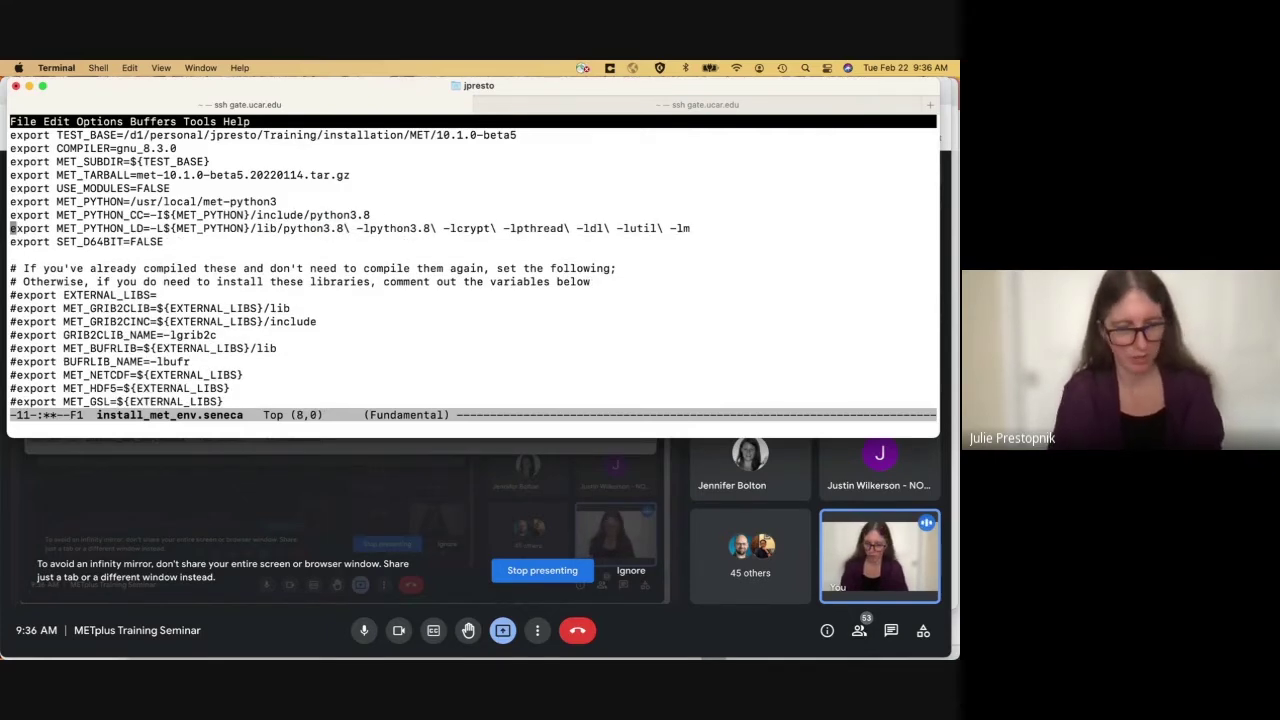
key(Right)
key(Right)
key(Right)
key(Right)
key(Right)
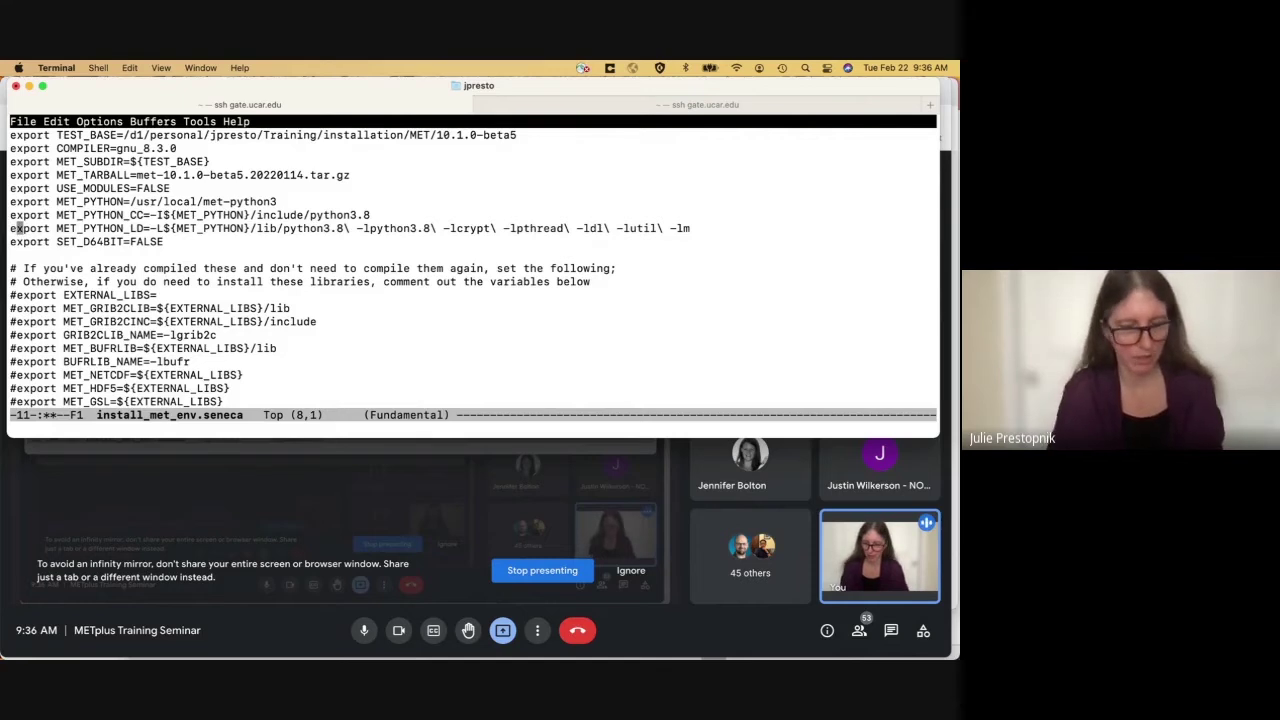
key(Right)
key(Right)
key(Right)
key(Right)
key(Right)
key(Right)
key(Right)
key(Right)
key(Right)
key(Right)
key(Right)
key(Right)
key(Right)
key(Right)
key(Right)
key(Right)
key(Right)
key(Right)
key(Right)
key(Right)
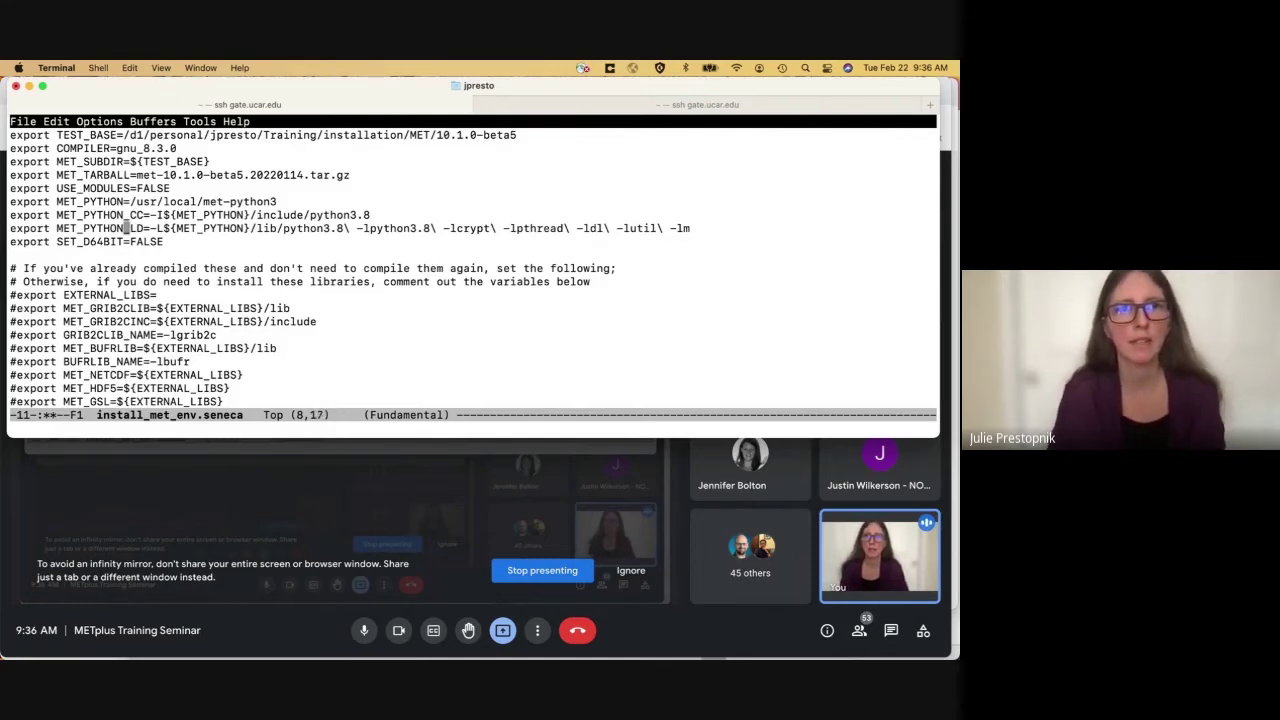
key(Right)
key(Right)
key(Right)
key(Right)
key(Right)
key(Right)
key(Right)
key(Right)
key(Right)
key(Right)
key(Right)
key(Right)
key(Right)
key(Right)
key(Right)
key(Right)
key(Right)
key(Right)
key(Right)
key(Right)
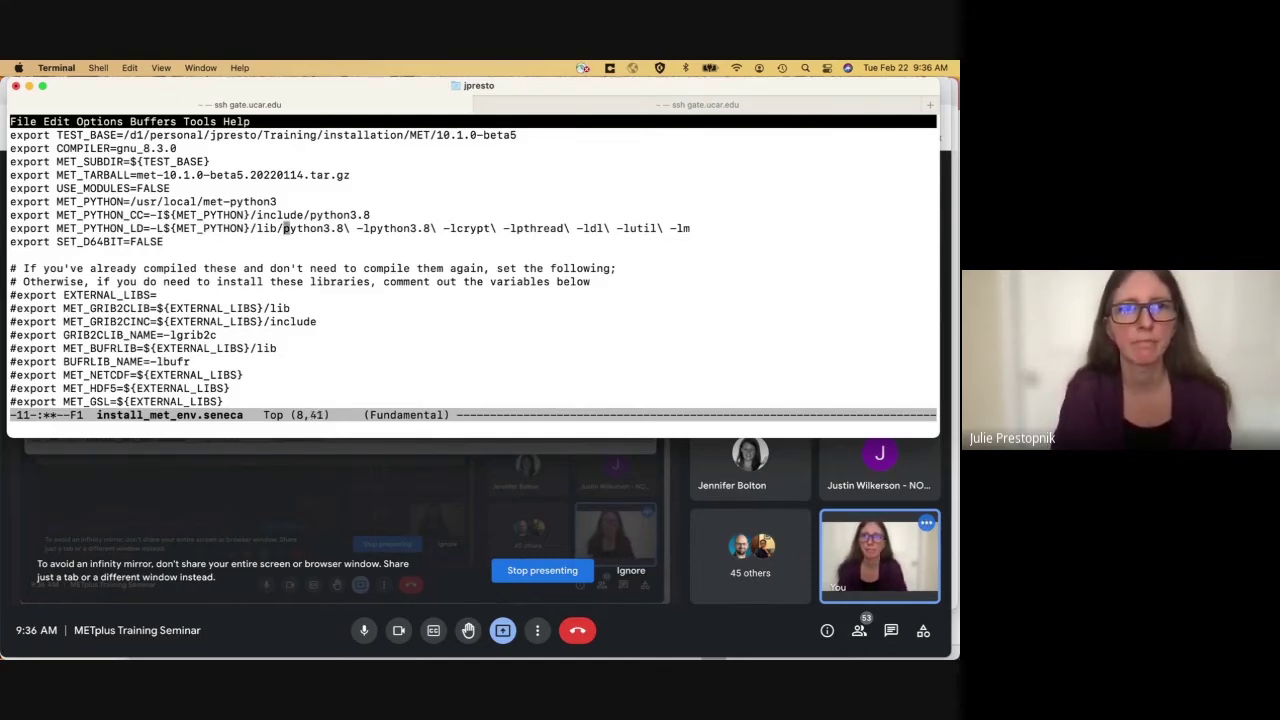
key(Left)
key(BackSpace)
key(BackSpace)
key(BackSpace)
key(BackSpace)
key(BackSpace)
key(BackSpace)
key(BackSpace)
key(BackSpace)
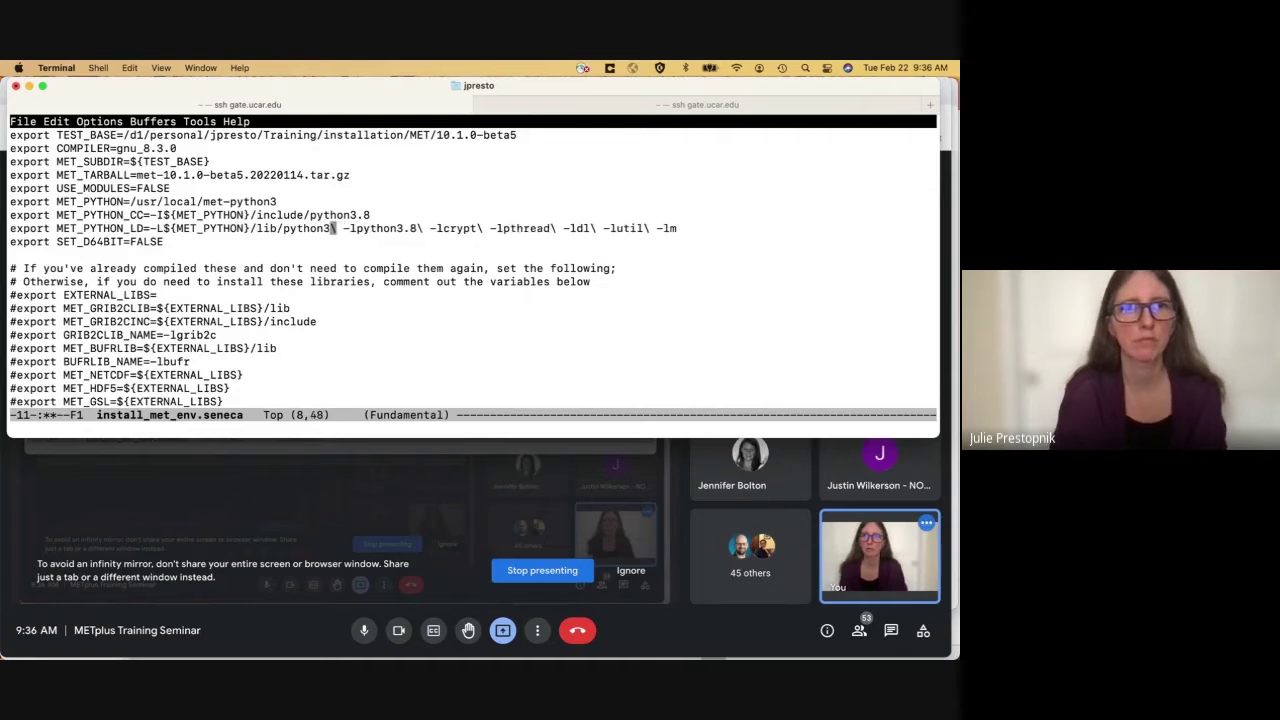
key(BackSpace)
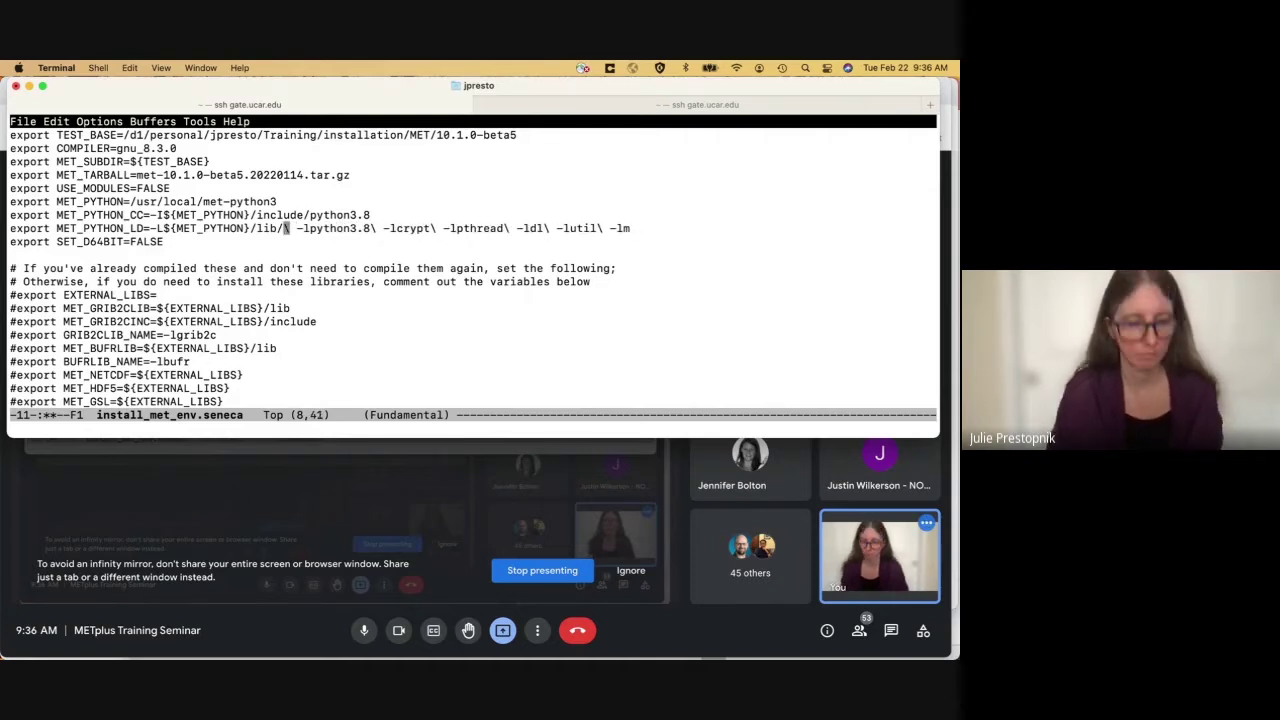
- Save install_met_env.seneca and exit Emacs
key(ctrl+x)
key(ctrl+s)
key(ctrl+x)
key(ctrl+c)
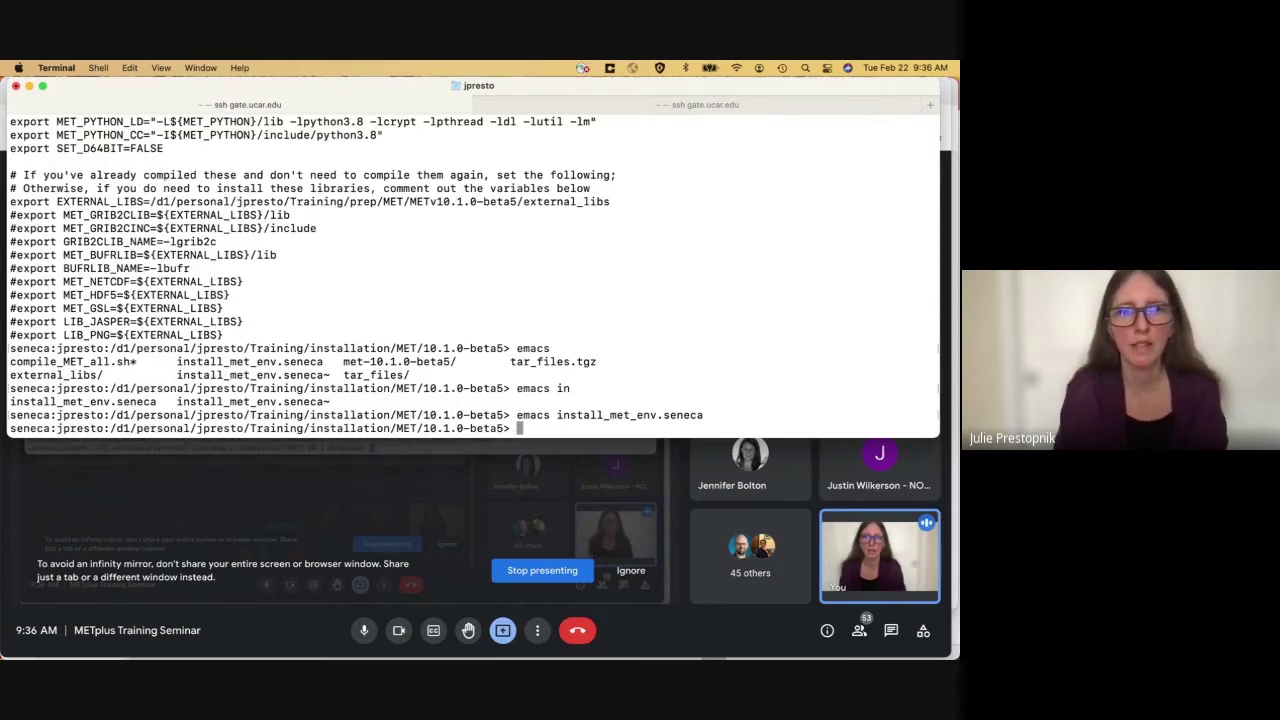
- Reopen install_met_env.seneca in Emacs for further editing
text(ema)
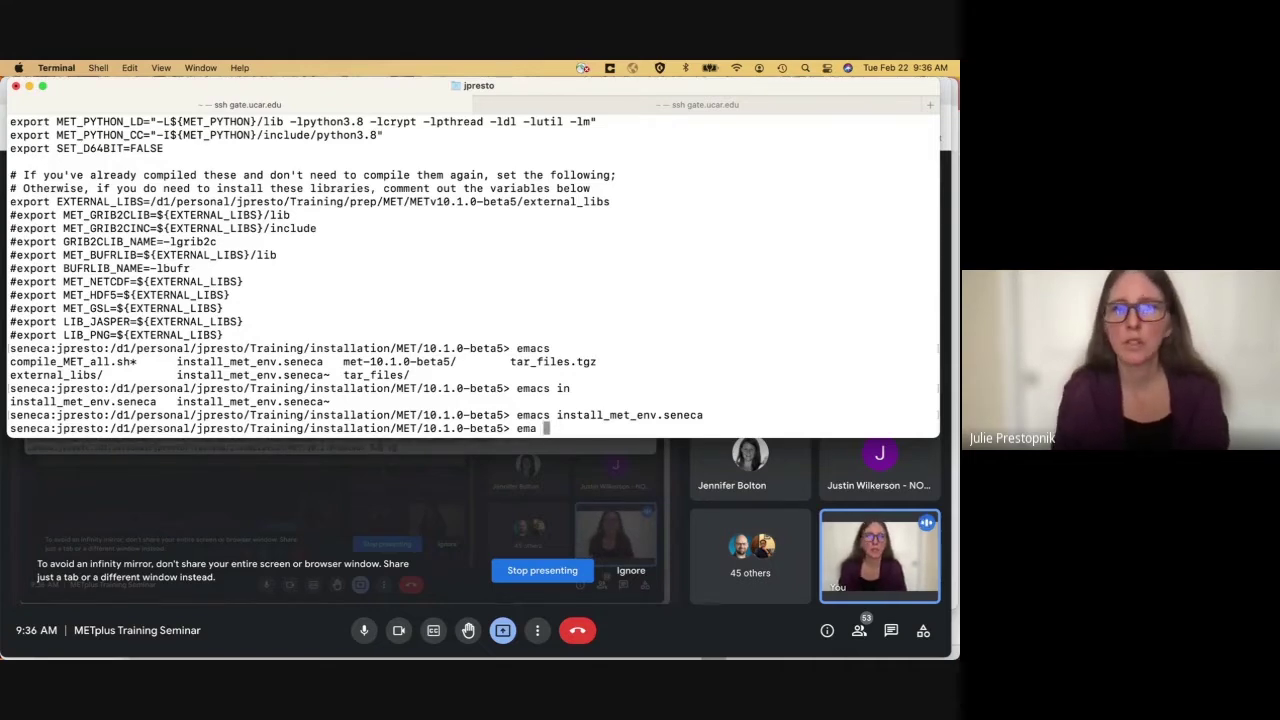
text(cs in)
key(Tab)
key(Tab)
key(Return)
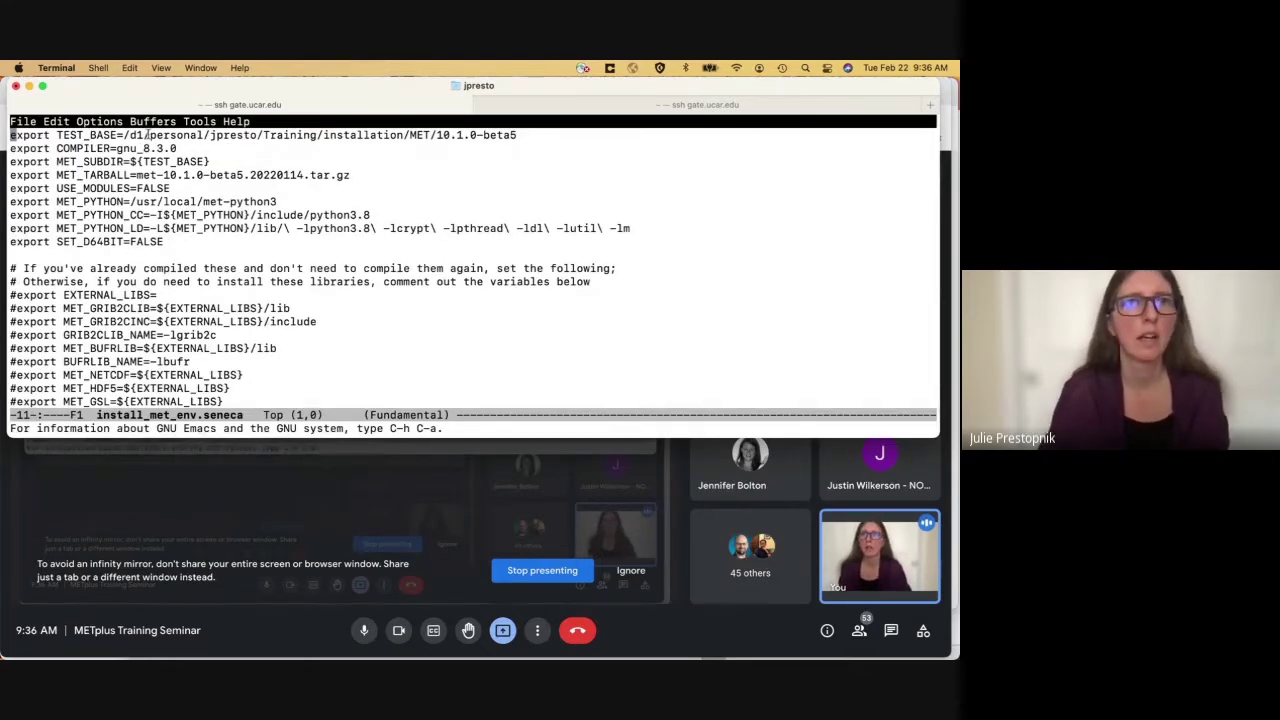
- Uncomment the EXTERNAL_LIBS export and set it to the copied TEST_BASE path followed by /external_libs
drag(124, 135, 461, 146)
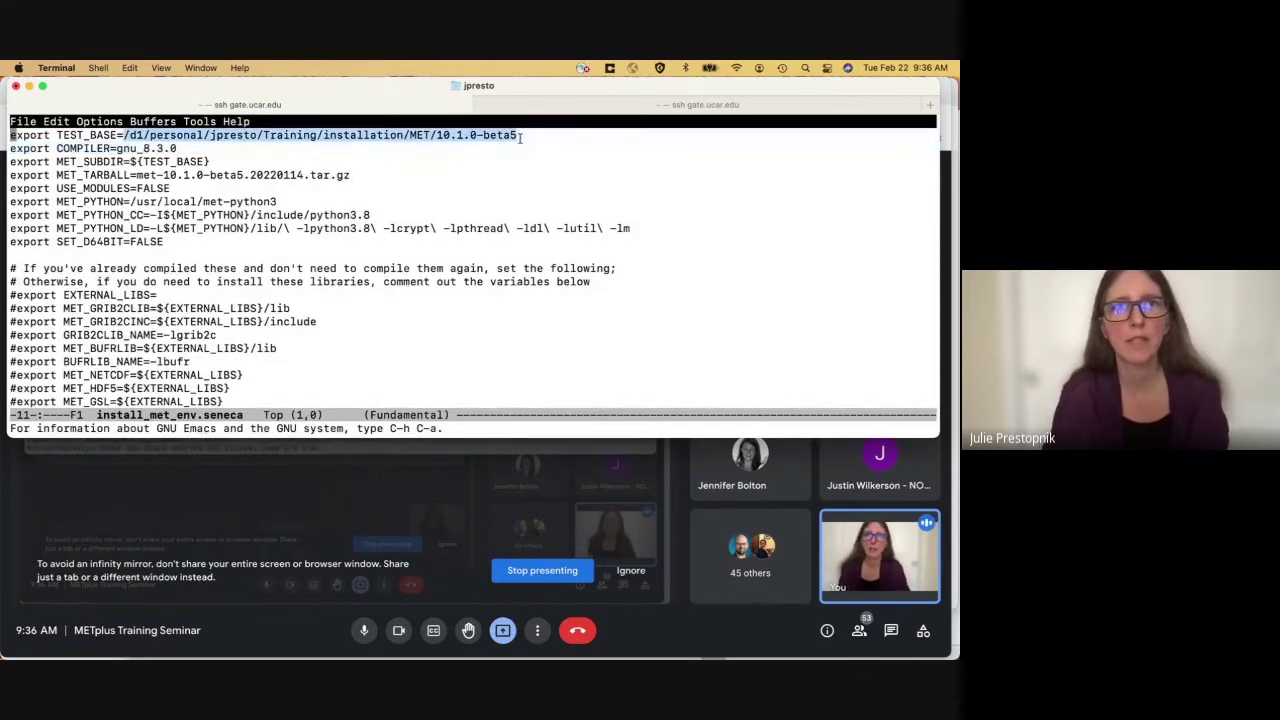
click(13, 161)
key(Down)
key(Down)
key(Down)
key(Down)
key(Down)
key(Down)
key(Down)
key(Down)
key(Down)
key(Down)
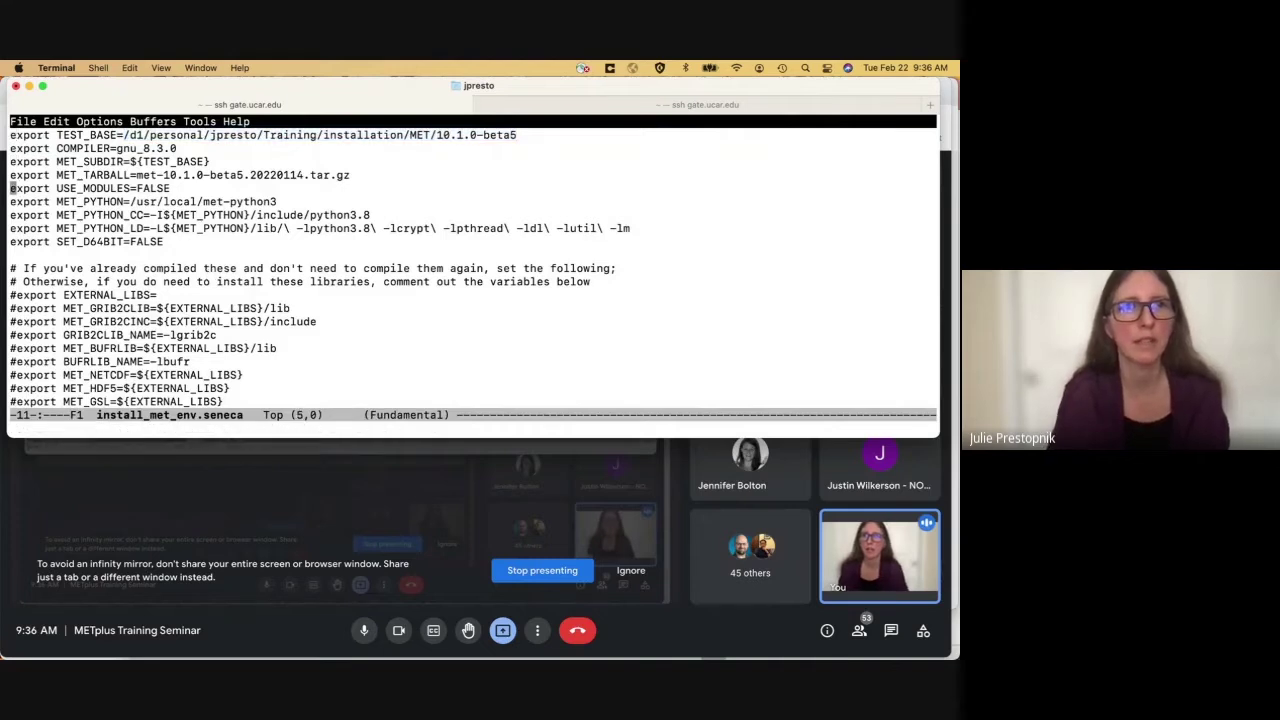
key(Right)
key(BackSpace)
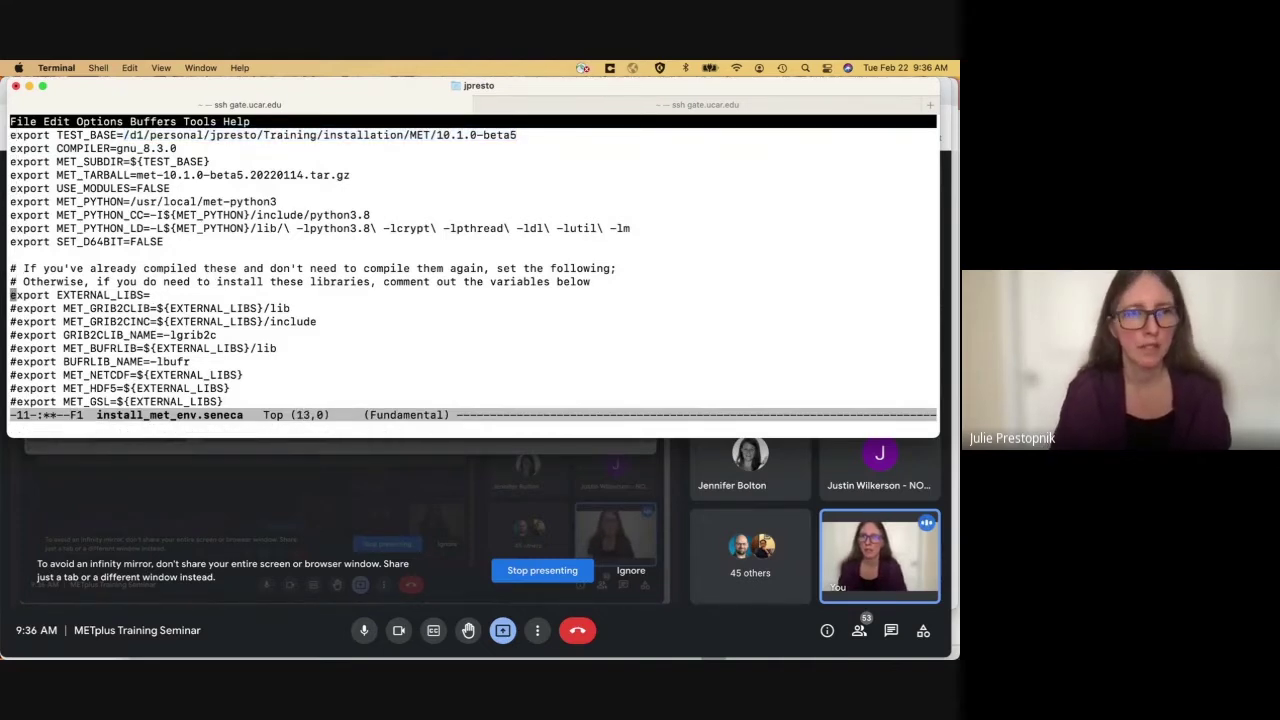
key(ctrl+e)
key(ctrl+y)
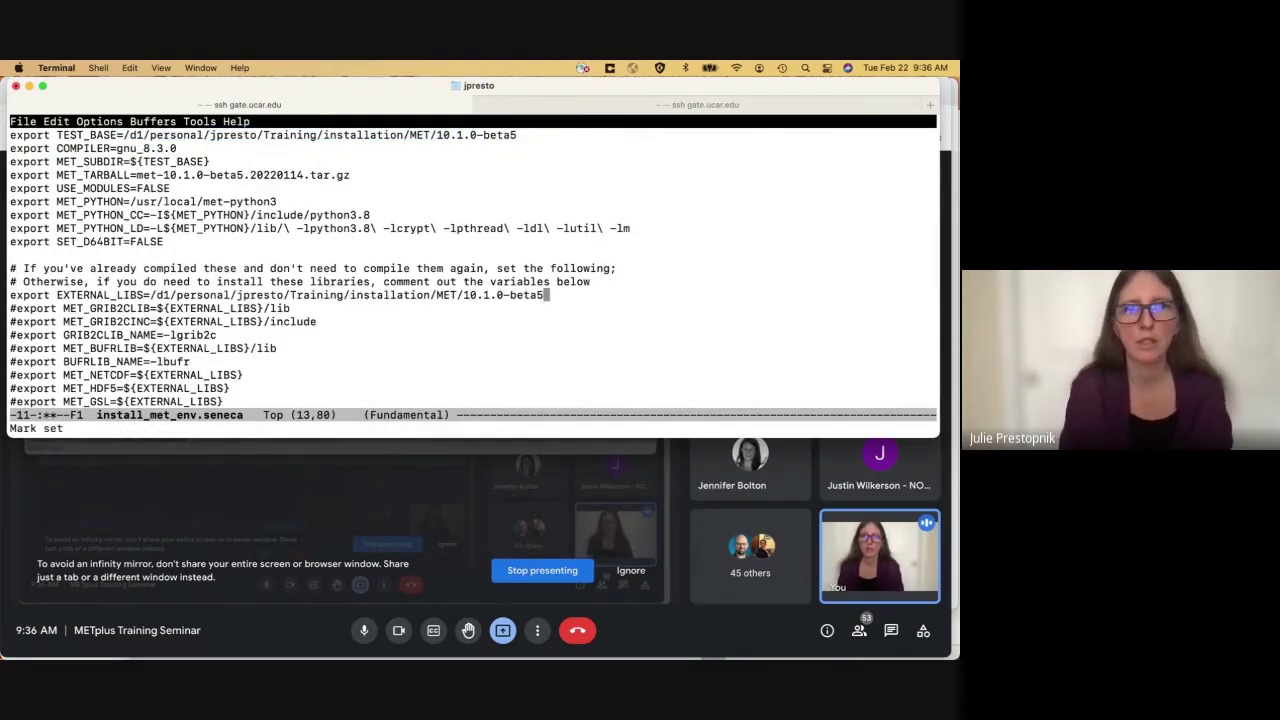
text(/external_libs)
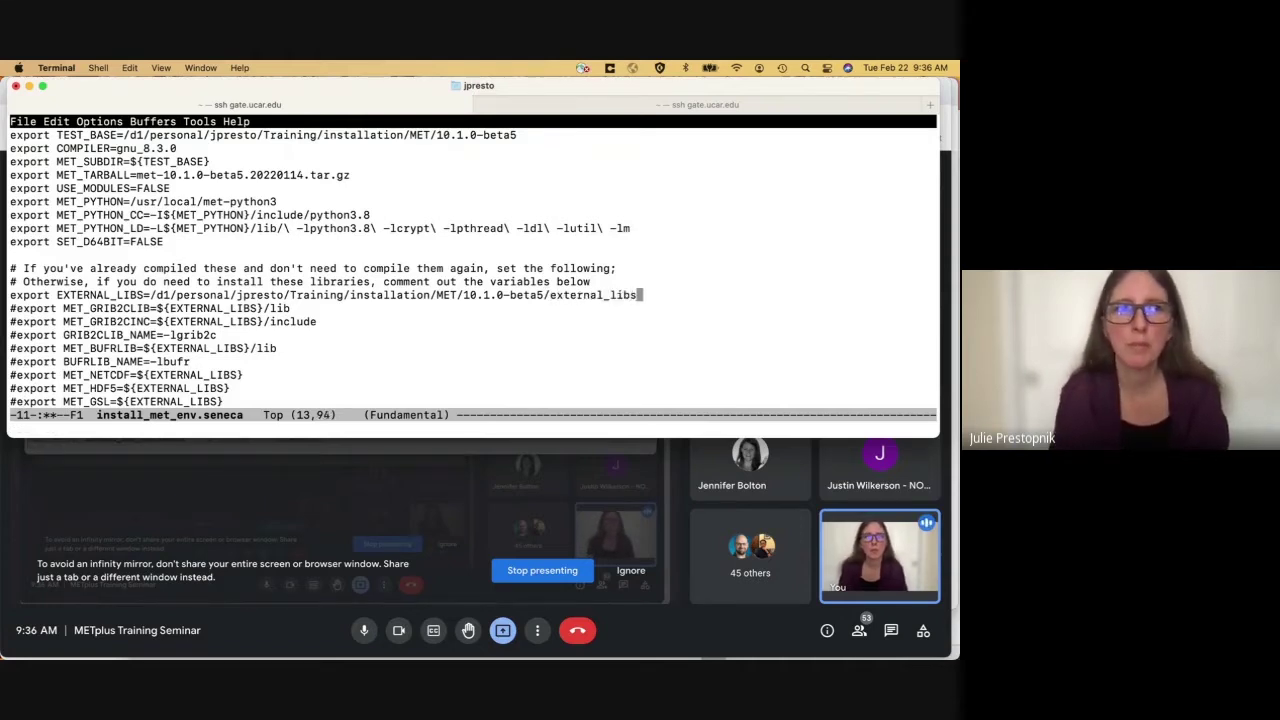
- Uncomment the MET_GRIB2CLIB, MET_GRIB2CINC and GRIB2CLIB_NAME export lines
key(Down)
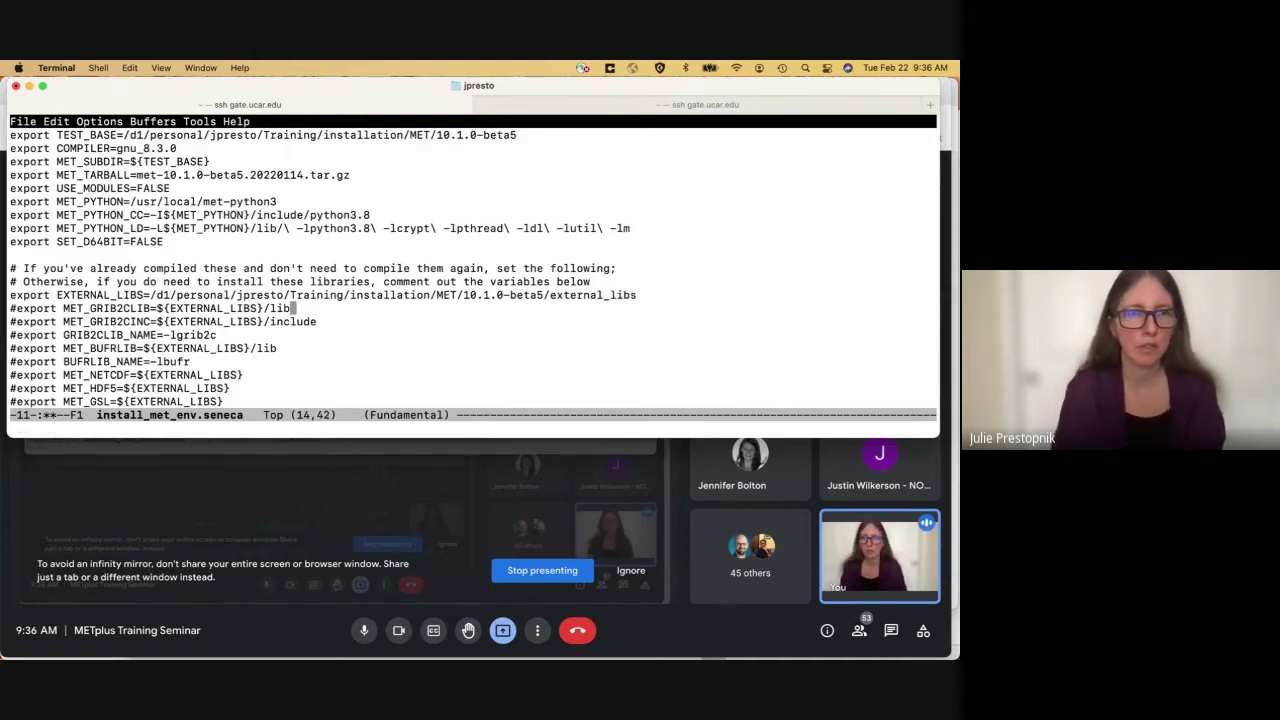
key(ctrl+a)
key(ctrl+f)
key(BackSpace)
key(Down)
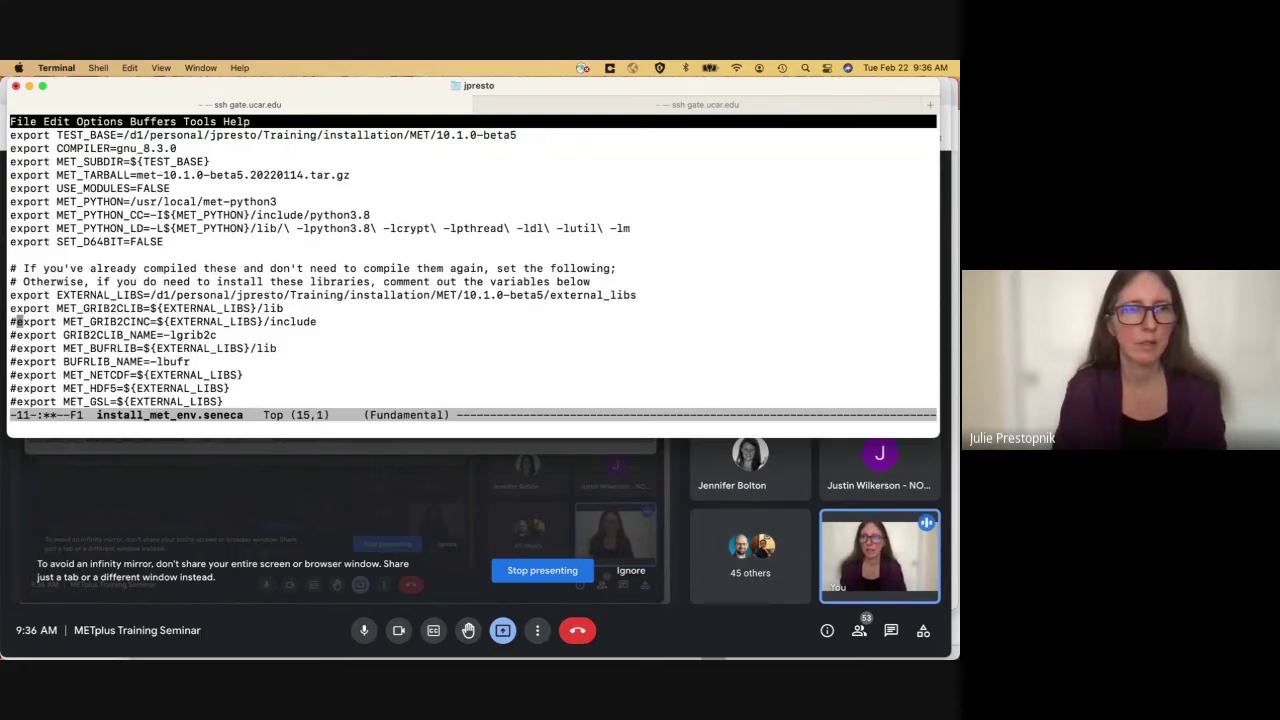
key(ctrl+d)
key(Down)
key(ctrl+d)
- Uncomment the MET_BUFRLIB and BUFRLIB_NAME export lines
key(Down)
key(ctrl+f)
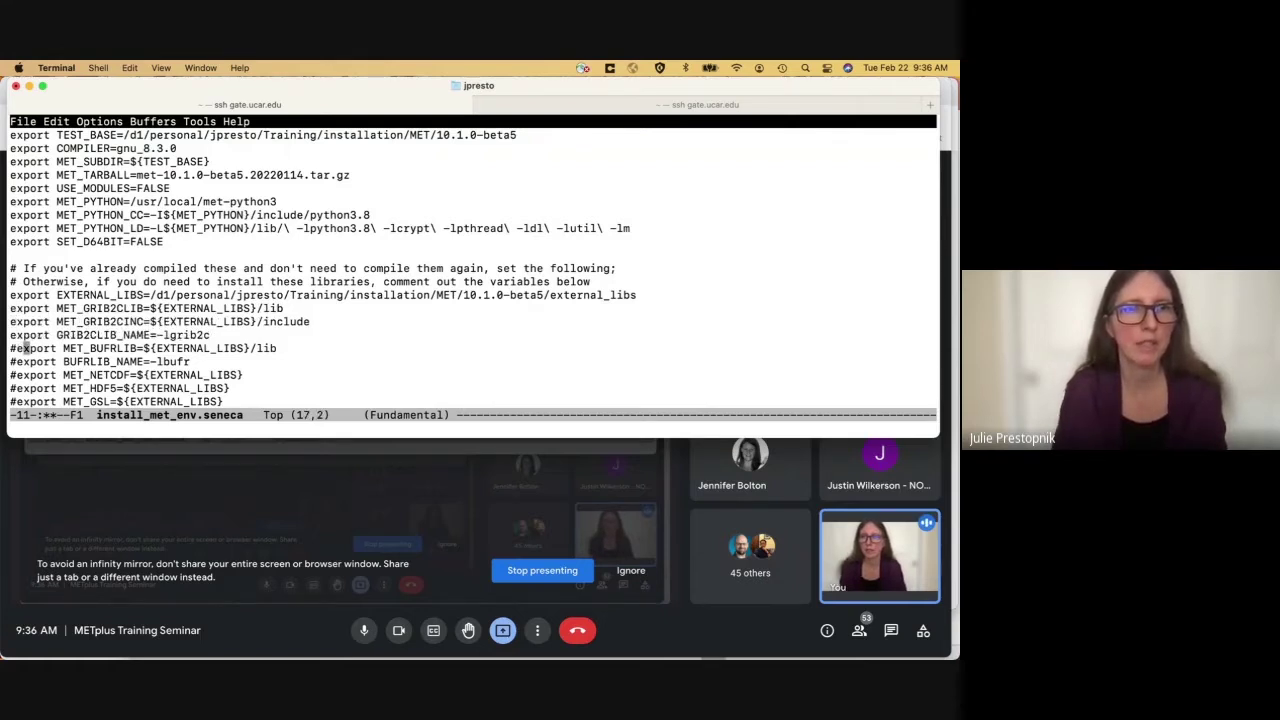
key(BackSpace)
key(Down)
key(ctrl+f)
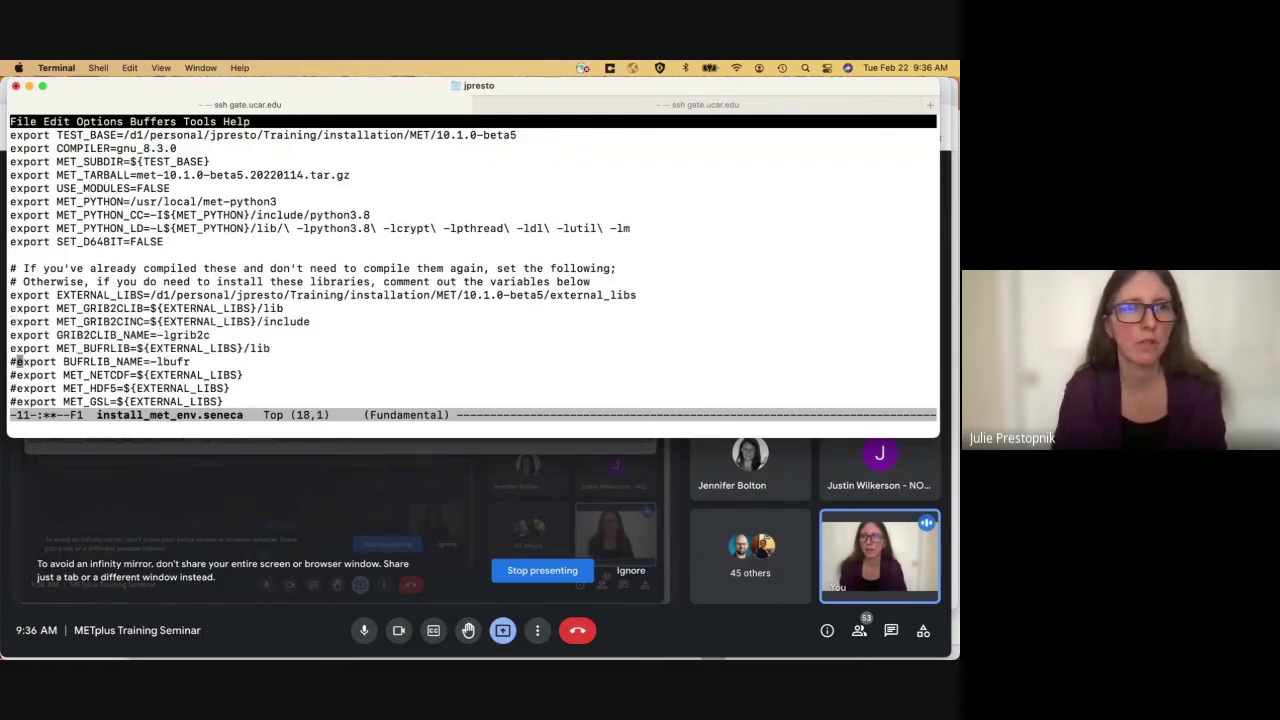
key(BackSpace)
- Uncomment the MET_NETCDF, MET_HDF5 and MET_GSL export lines
key(Down)
key(ctrl+f)
key(BackSpace)
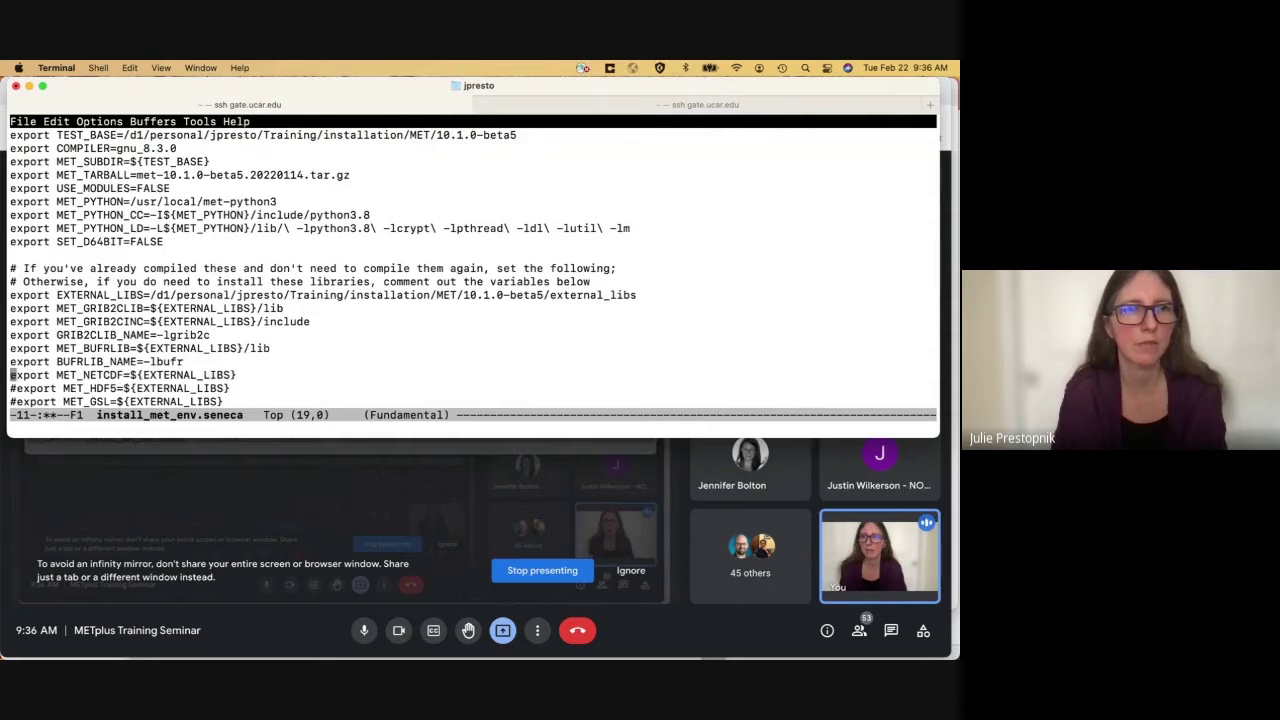
key(Down)
key(Down)
key(Up)
key(ctrl+f)
key(BackSpace)
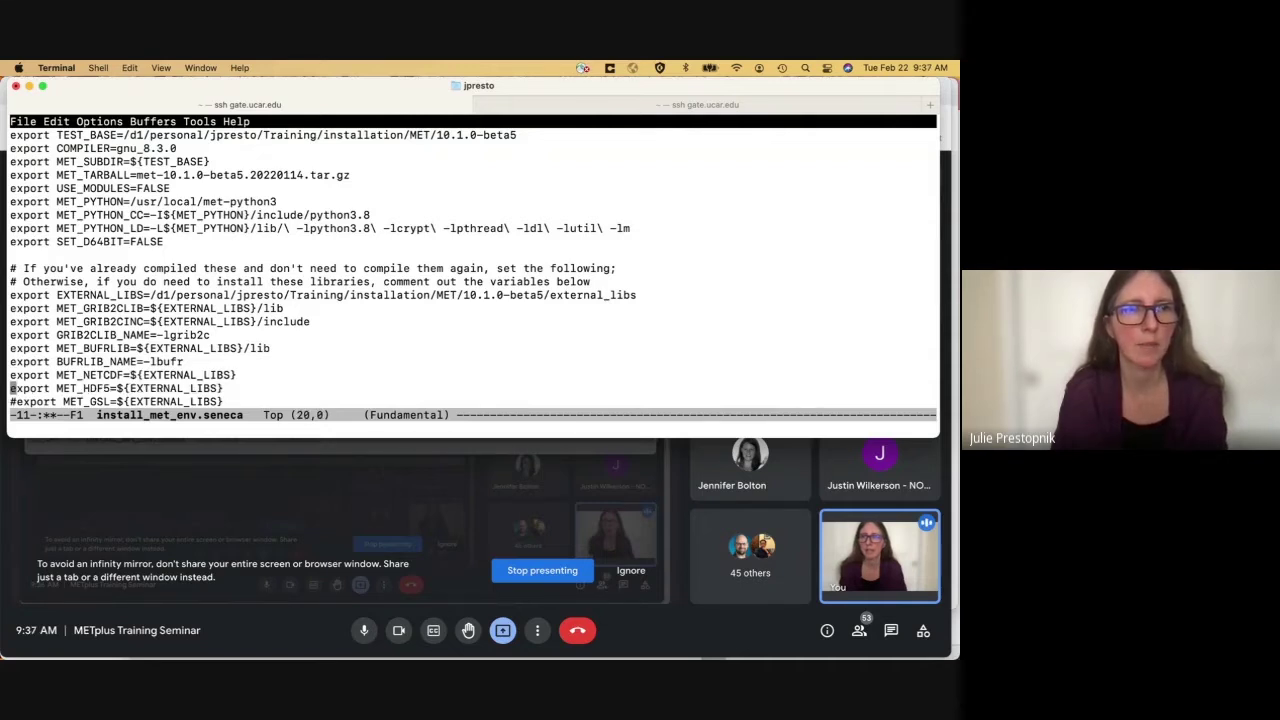
key(Down)
key(ctrl+f)
key(BackSpace)
- Uncomment the LIB_JASPER, LIB_PNG and LIB_Z export lines
key(Down)
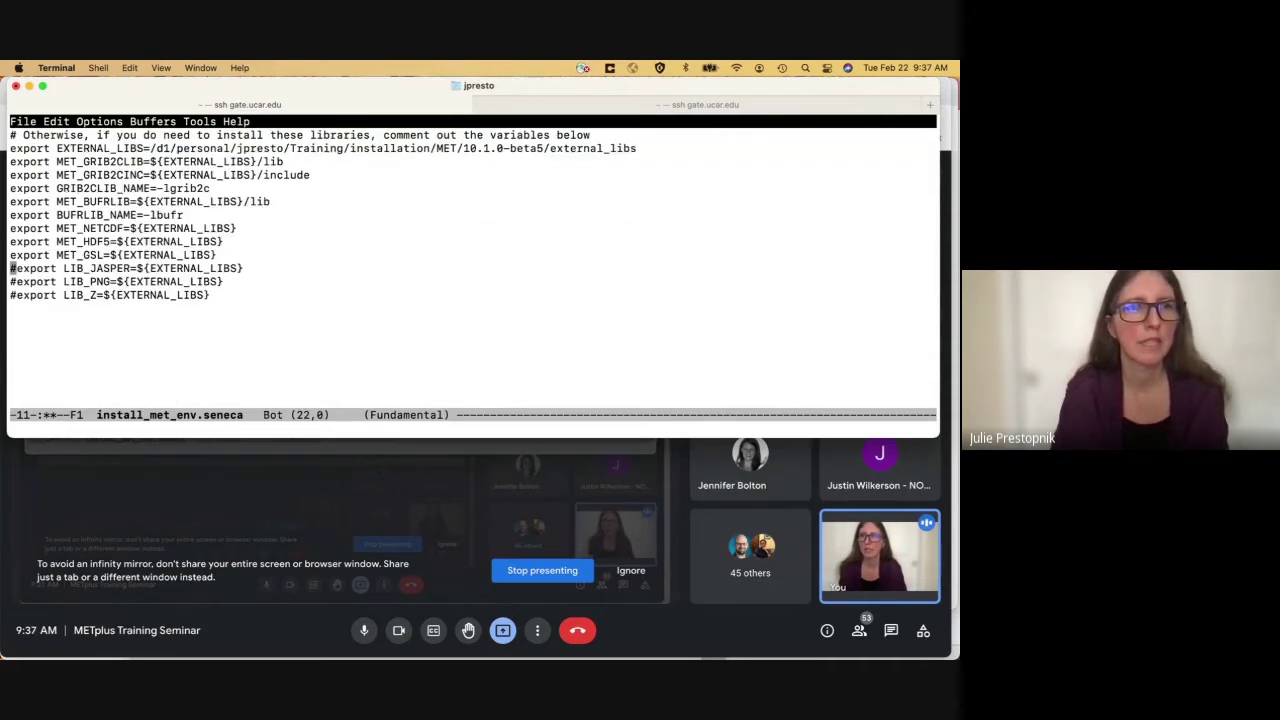
key(ctrl+f)
key(BackSpace)
key(Down)
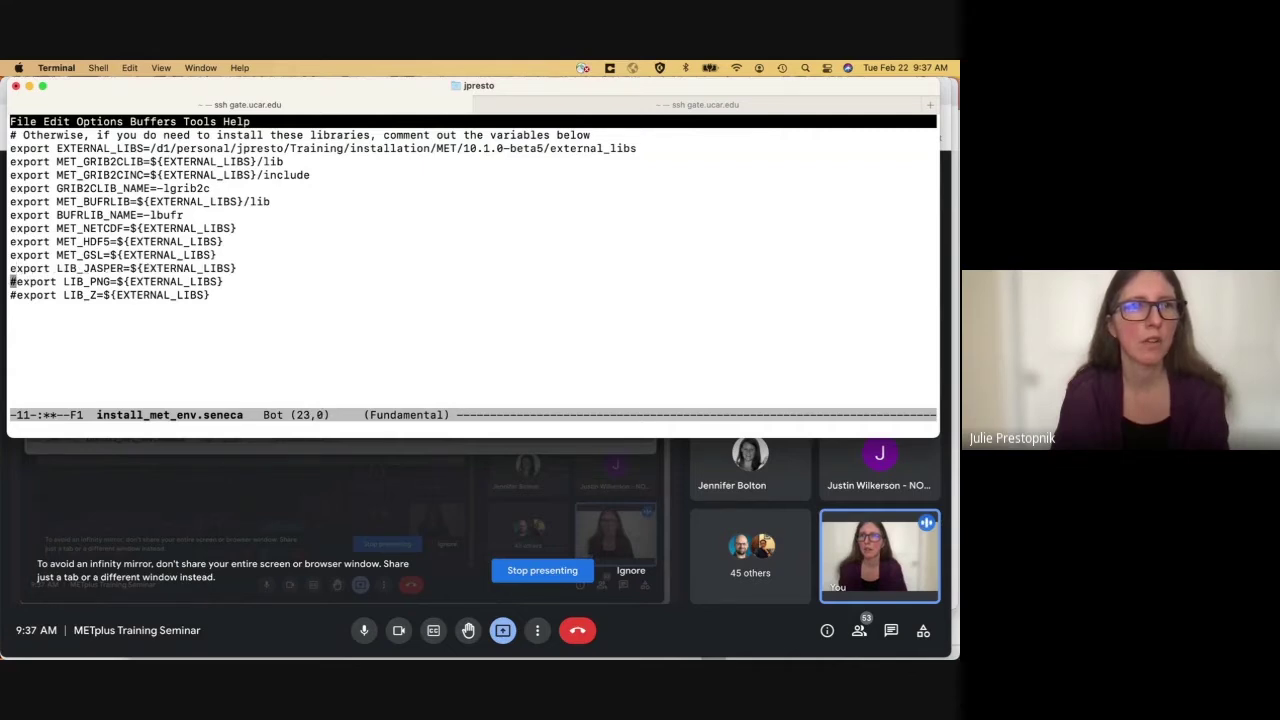
key(ctrl+f)
key(BackSpace)
key(Down)
key(ctrl+f)
key(BackSpace)
- Save install_met_env.seneca and exit the Emacs editor
key(Up)
key(Up)
key(Up)
key(Up)
key(Up)
key(Up)
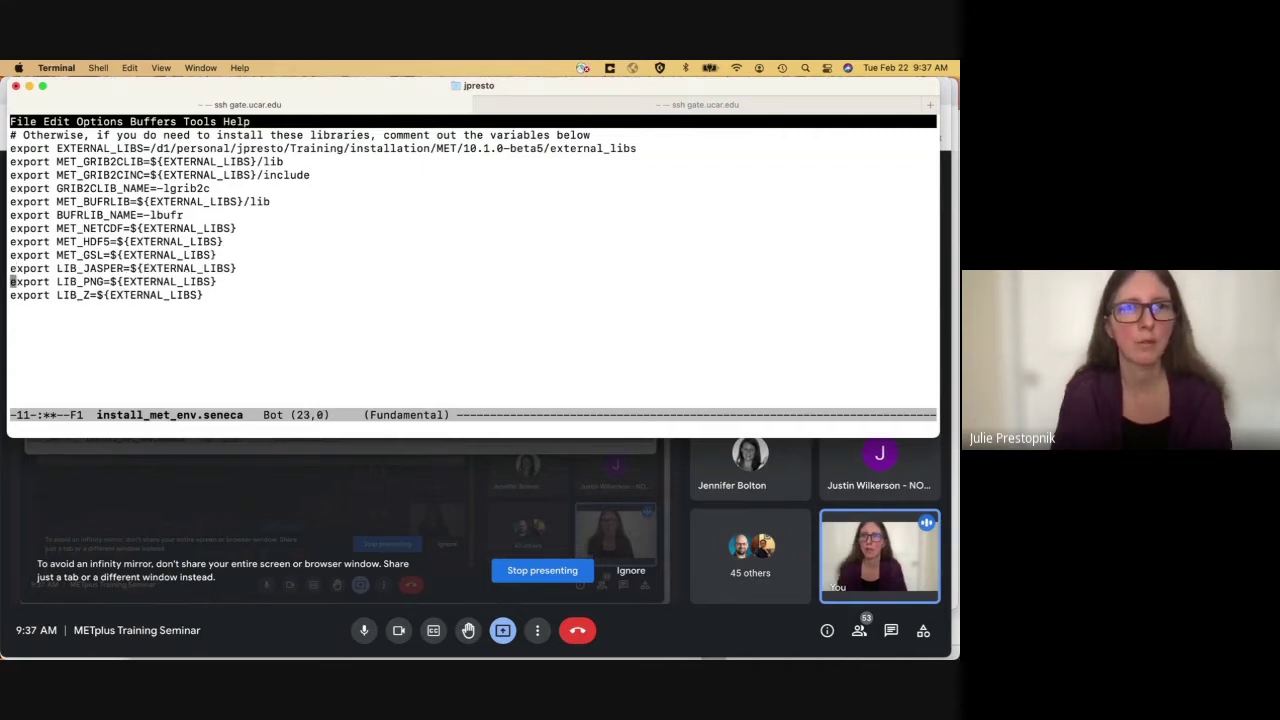
key(Up)
key(Up)
key(Up)
key(Up)
key(Up)
key(Up)
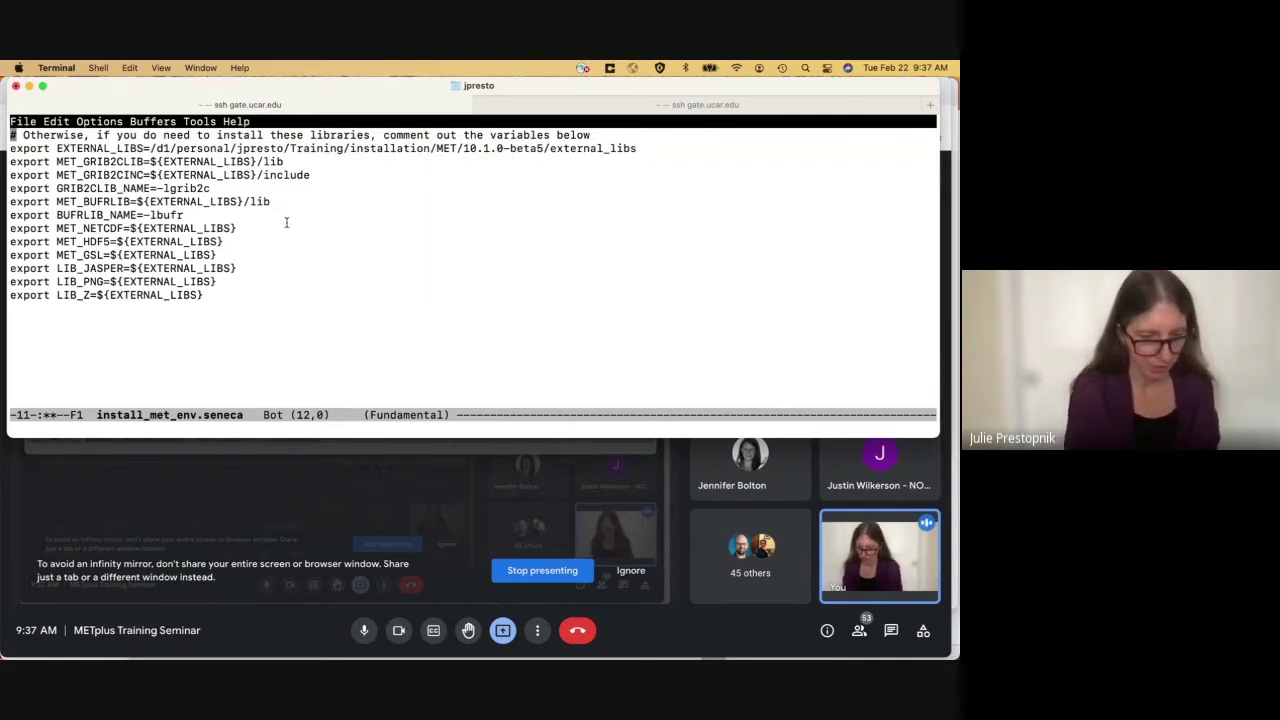
key(ctrl+x)
key(ctrl+s)
key(ctrl+x)
key(ctrl+c)
- Run ./compile_MET_all.sh with install_met_env.seneca and review the MET configuration settings it prints
text(.1.0-beta5>)
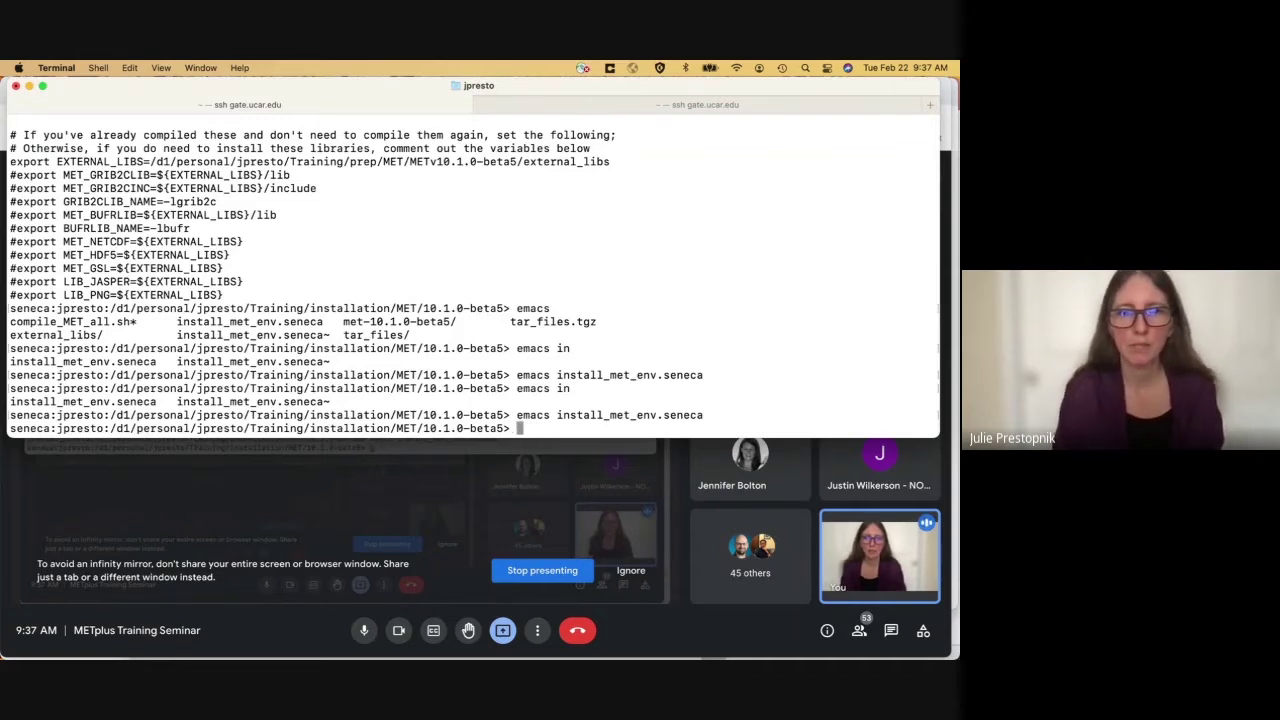
text(/)
text(co)
key(Tab)
text(in)
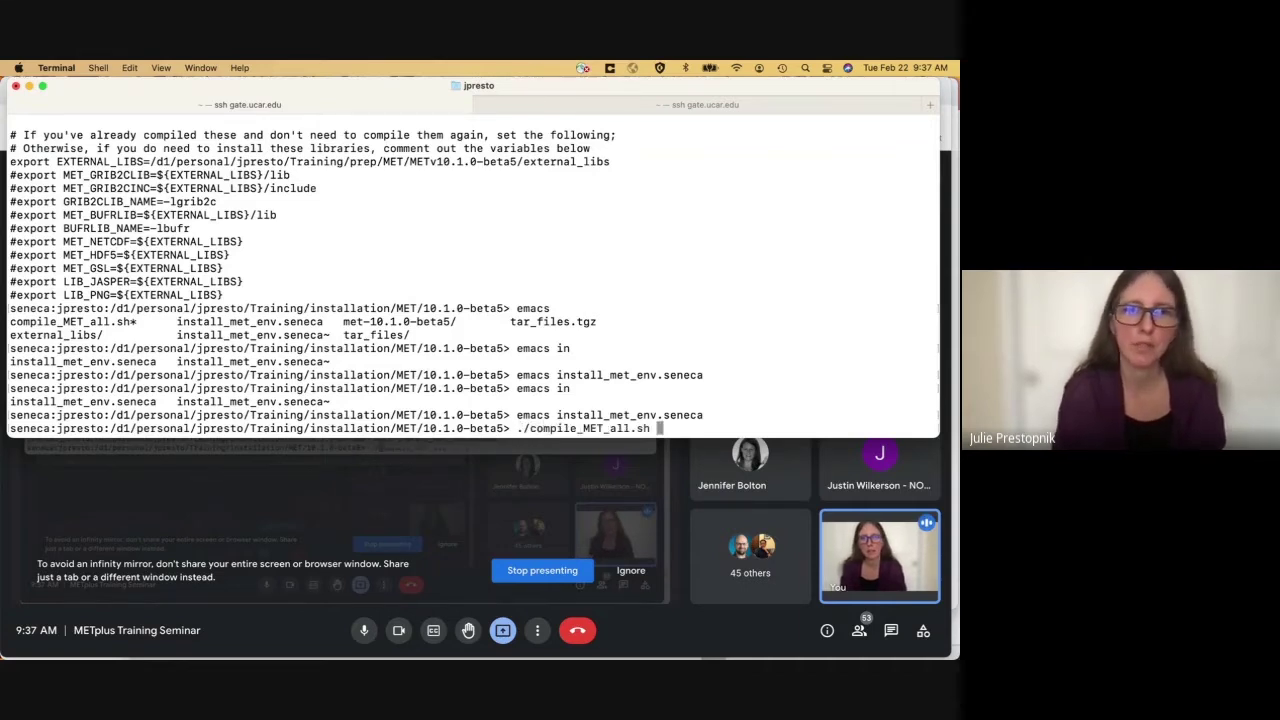
key(Tab)
key(Return)
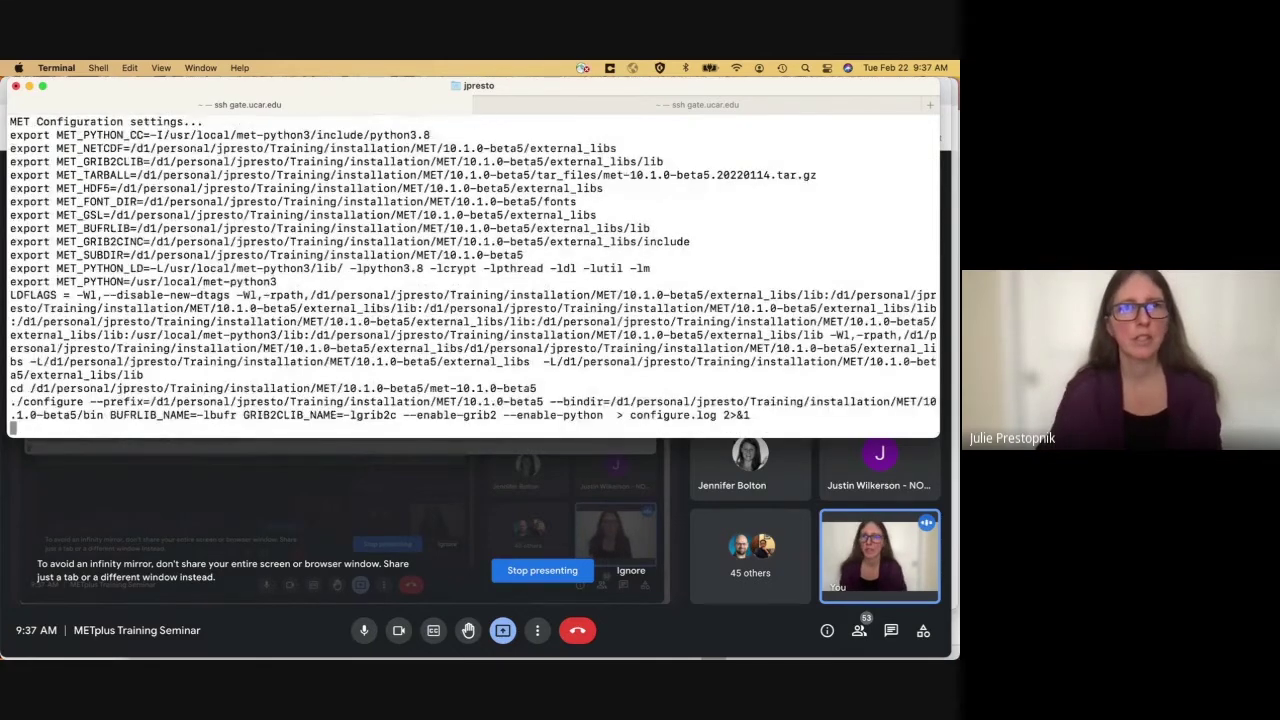
scroll(122, 254, up, 4)
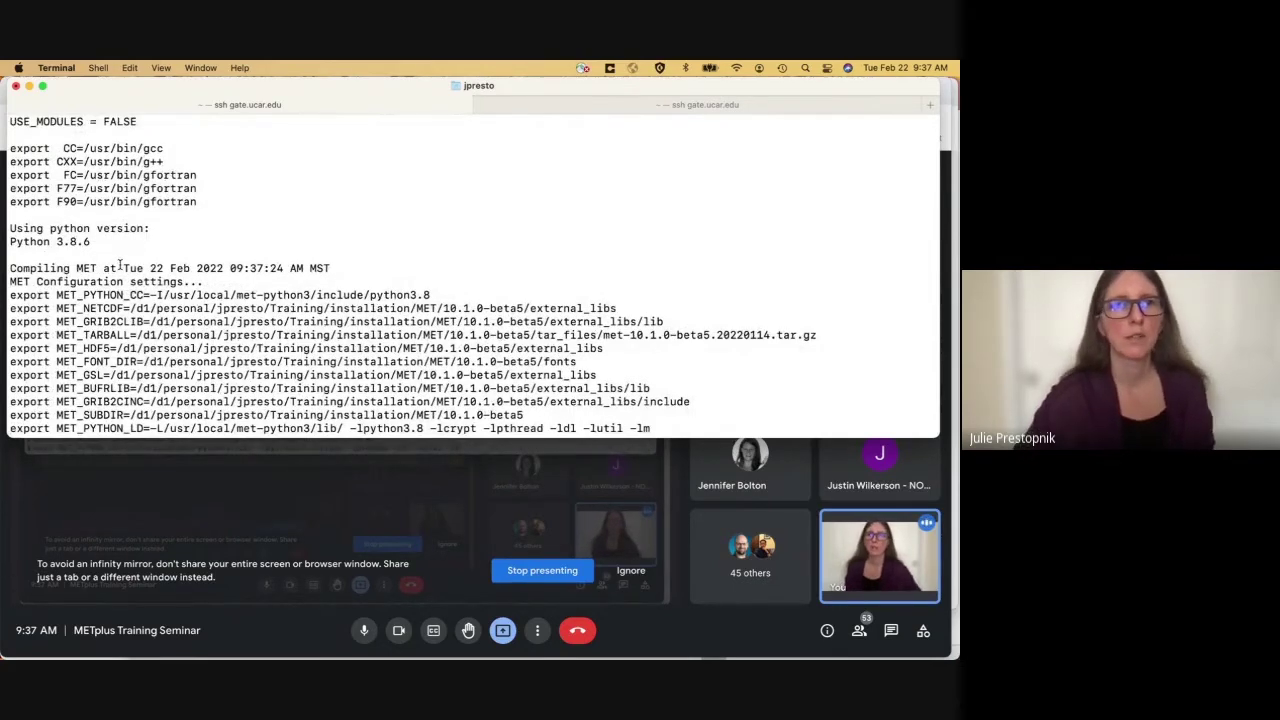
scroll(122, 266, down, 1)
scroll(122, 266, down, 3)
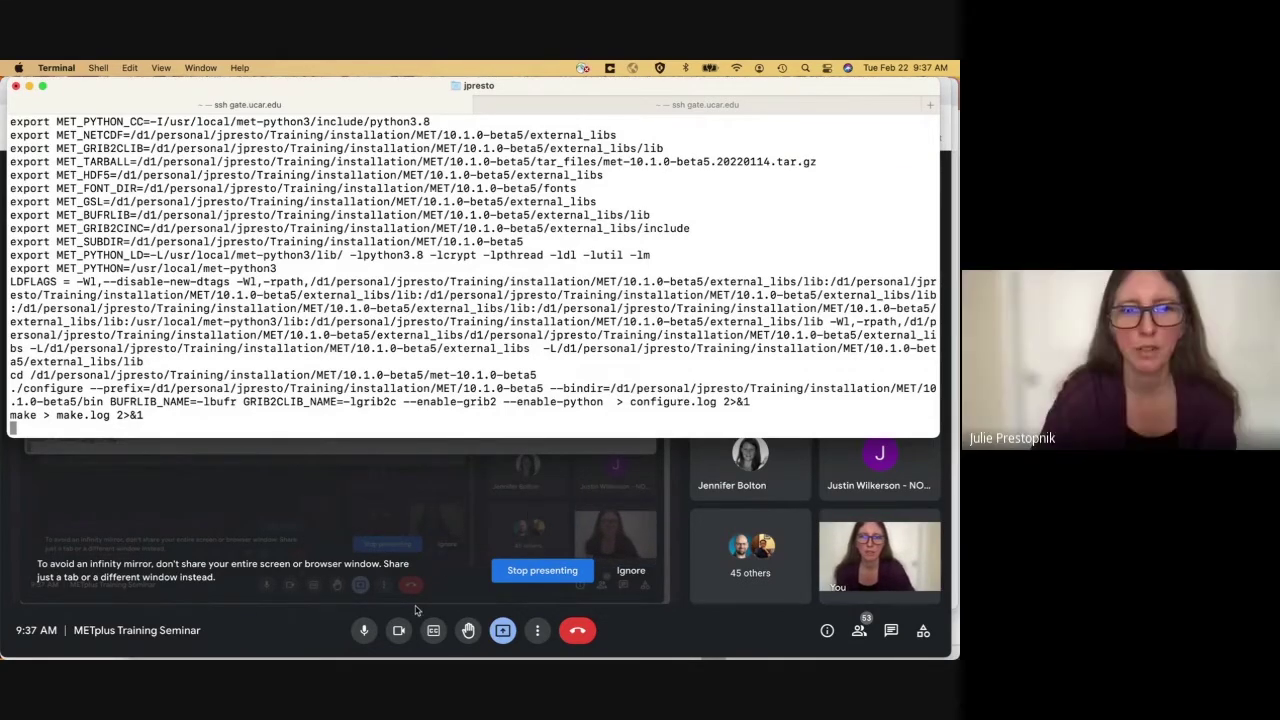
- Mute the microphone in the Google Meet call and display the Survey slide in PowerPoint
click(366, 630)
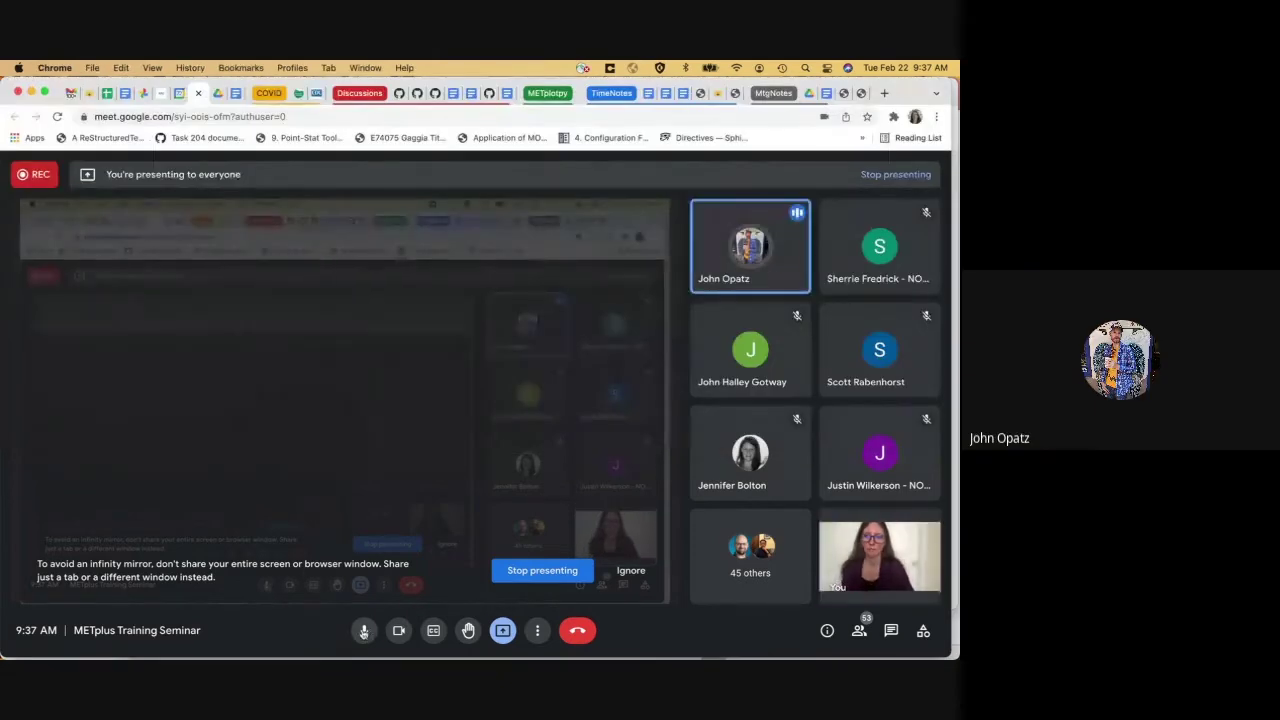
key(ctrl+Up)
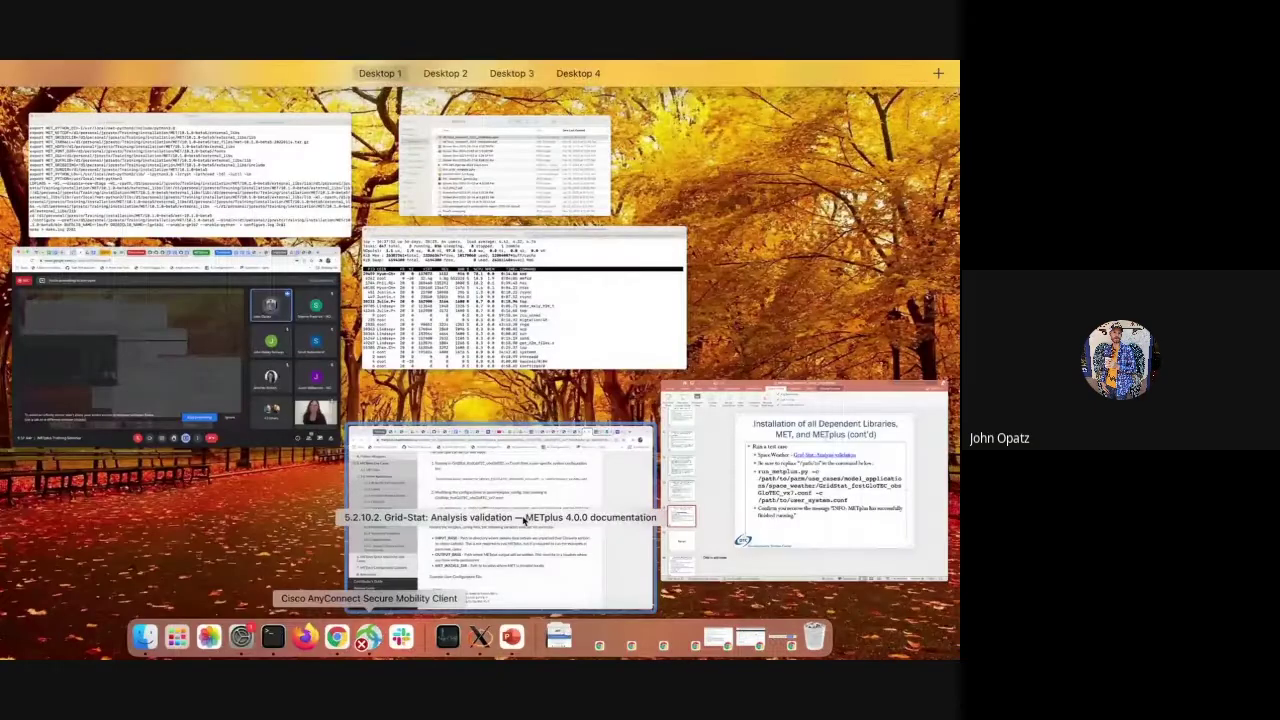
key(ctrl+Up)
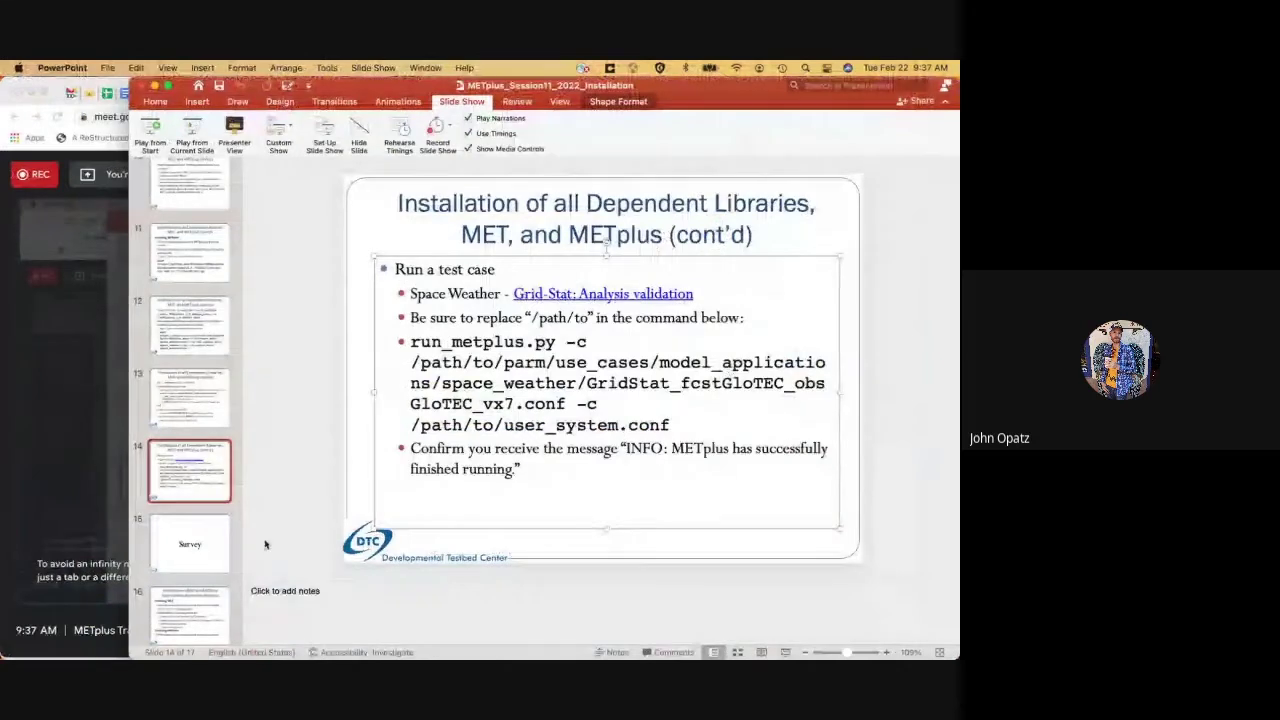
click(192, 539)
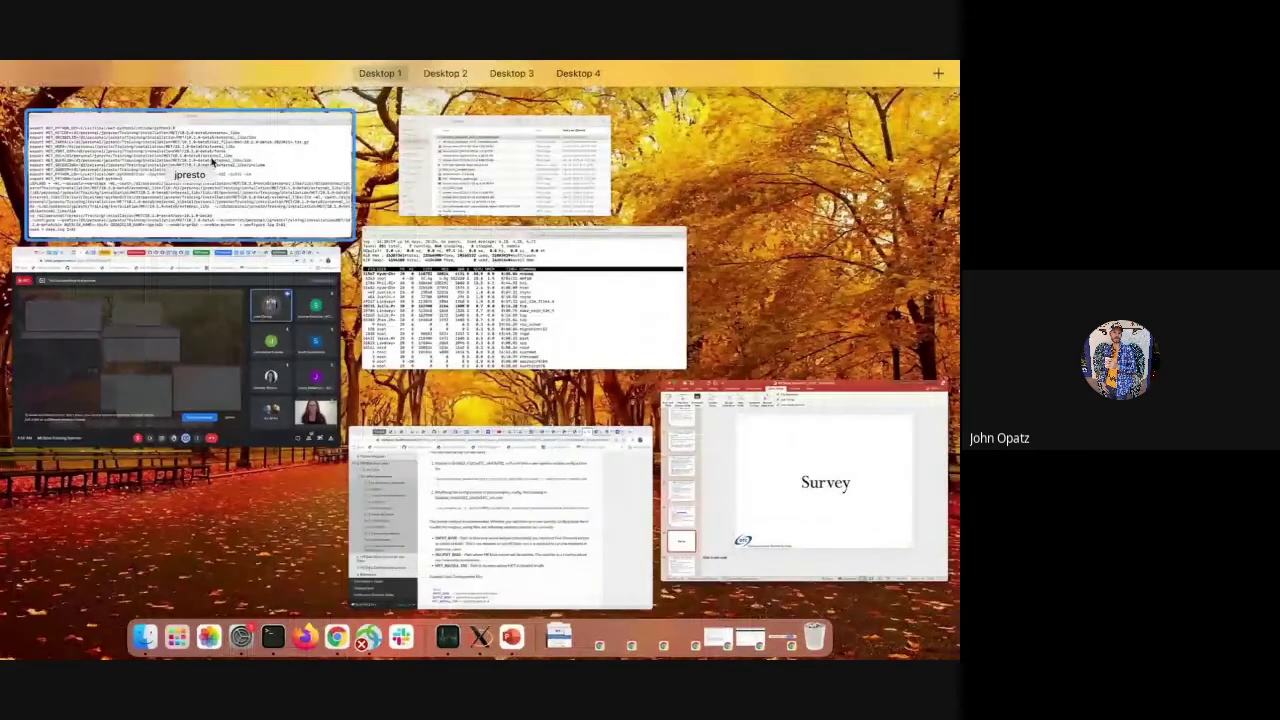
click(212, 163)
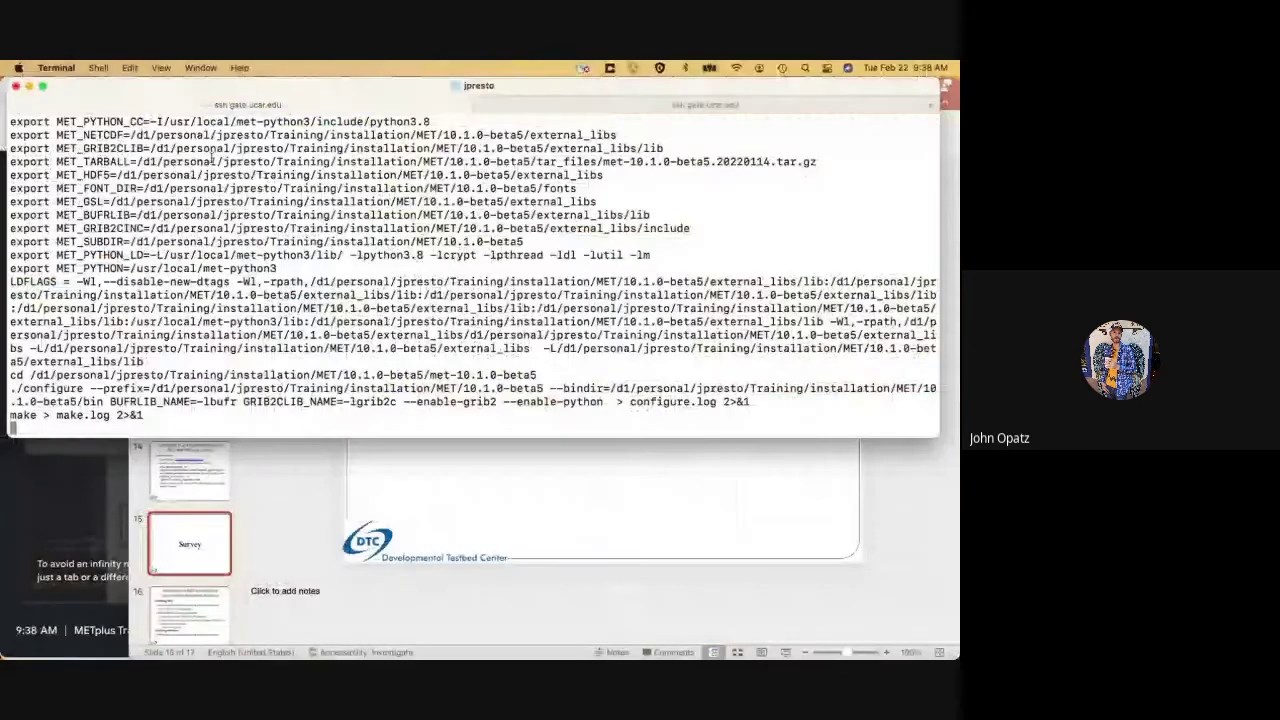
click(522, 498)
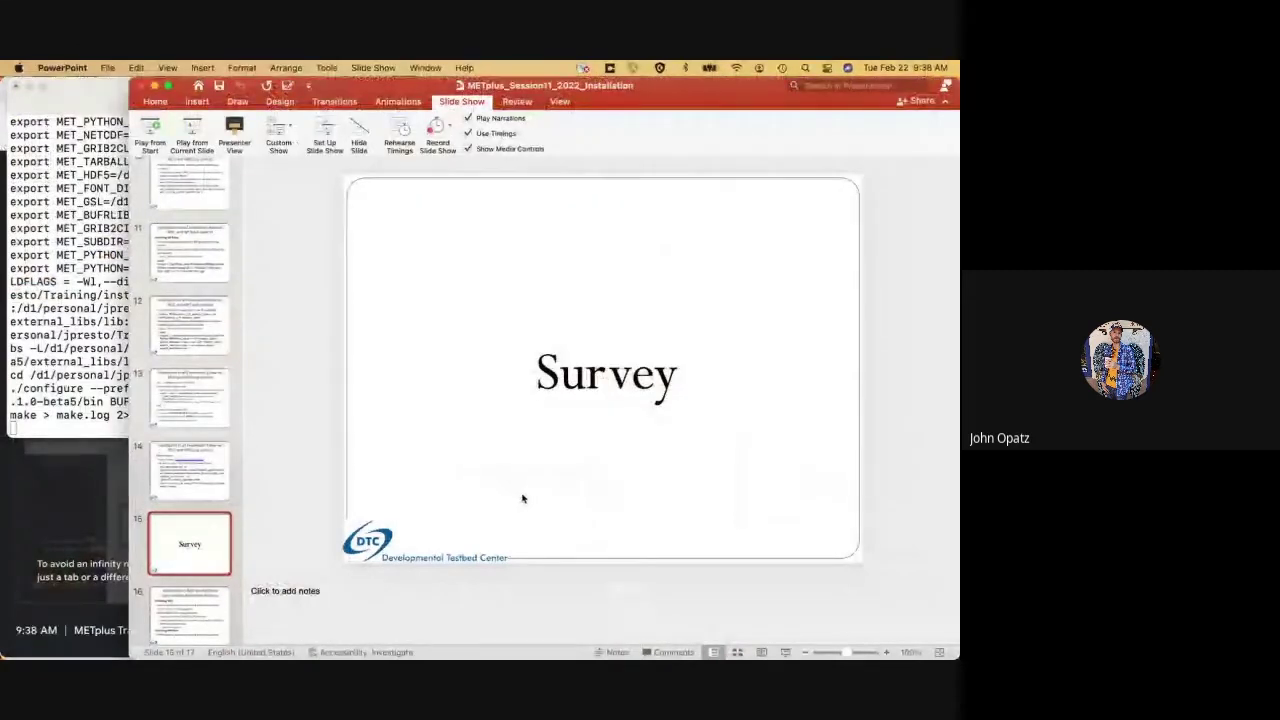
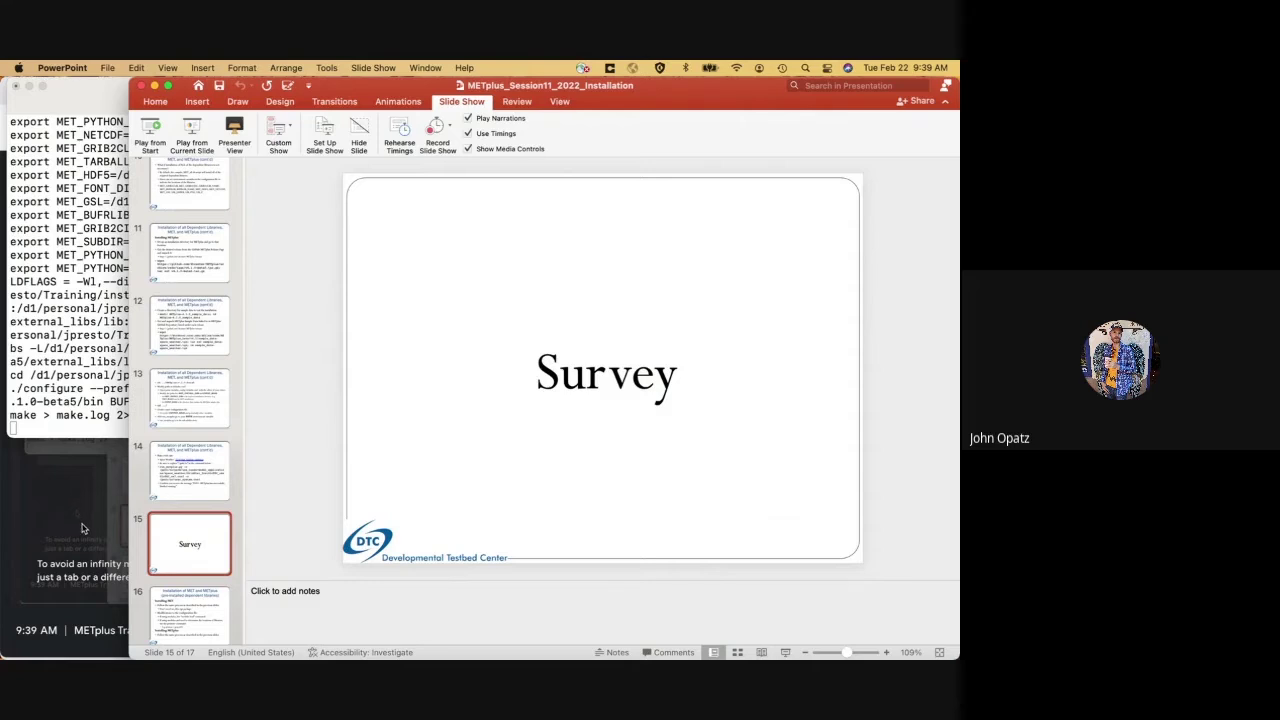
- Unmute the microphone in the Google Meet call and return to the Terminal window running the MET build
click(85, 532)
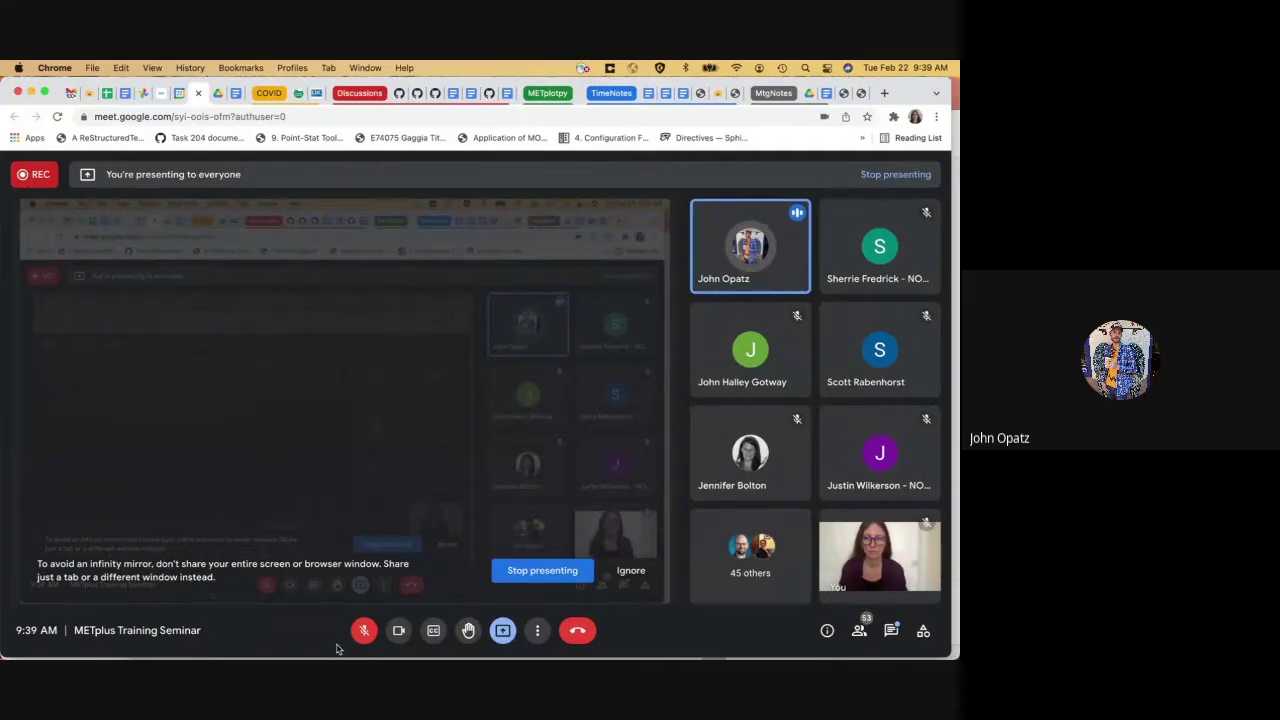
click(366, 634)
key(ctrl+Up)
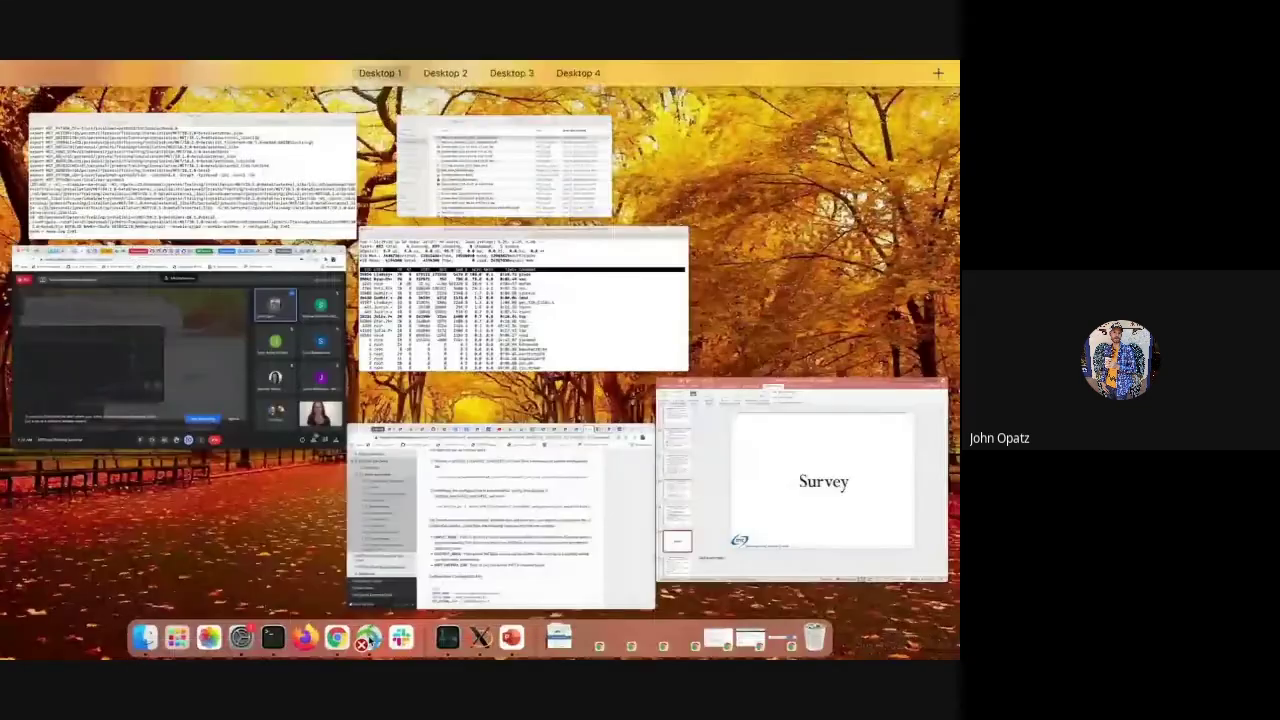
click(809, 436)
key(ctrl+Up)
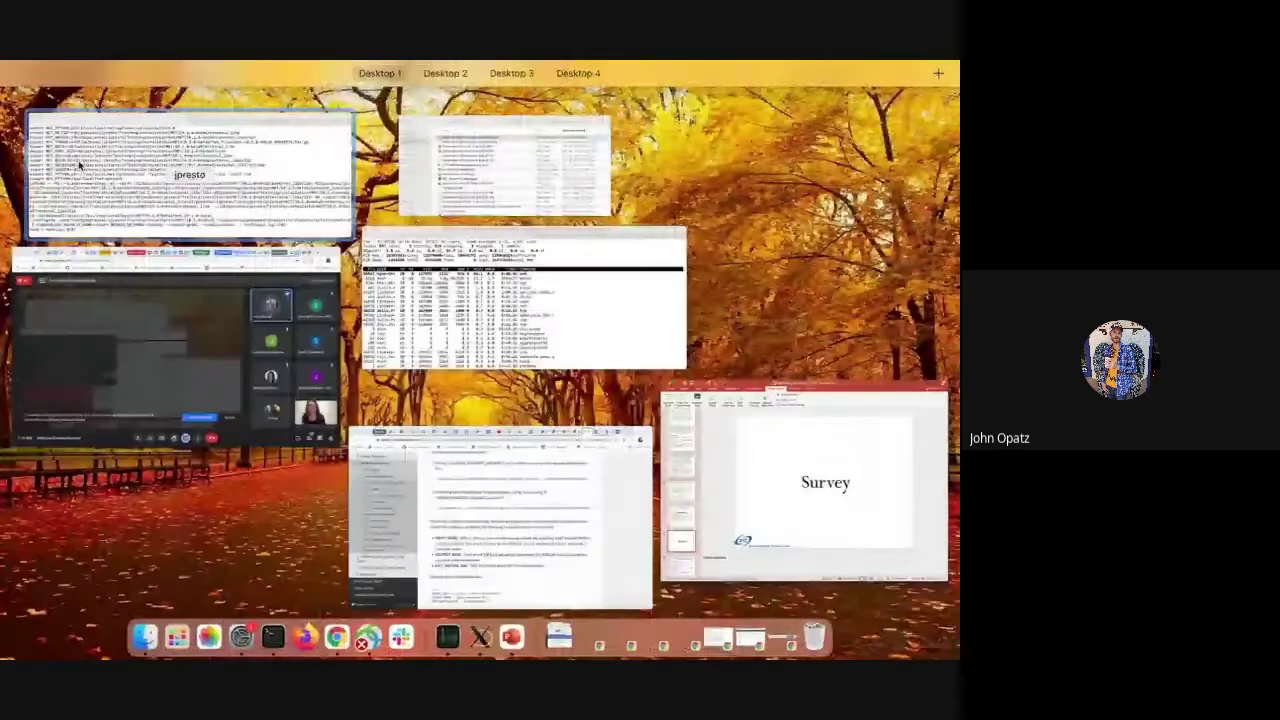
click(80, 165)
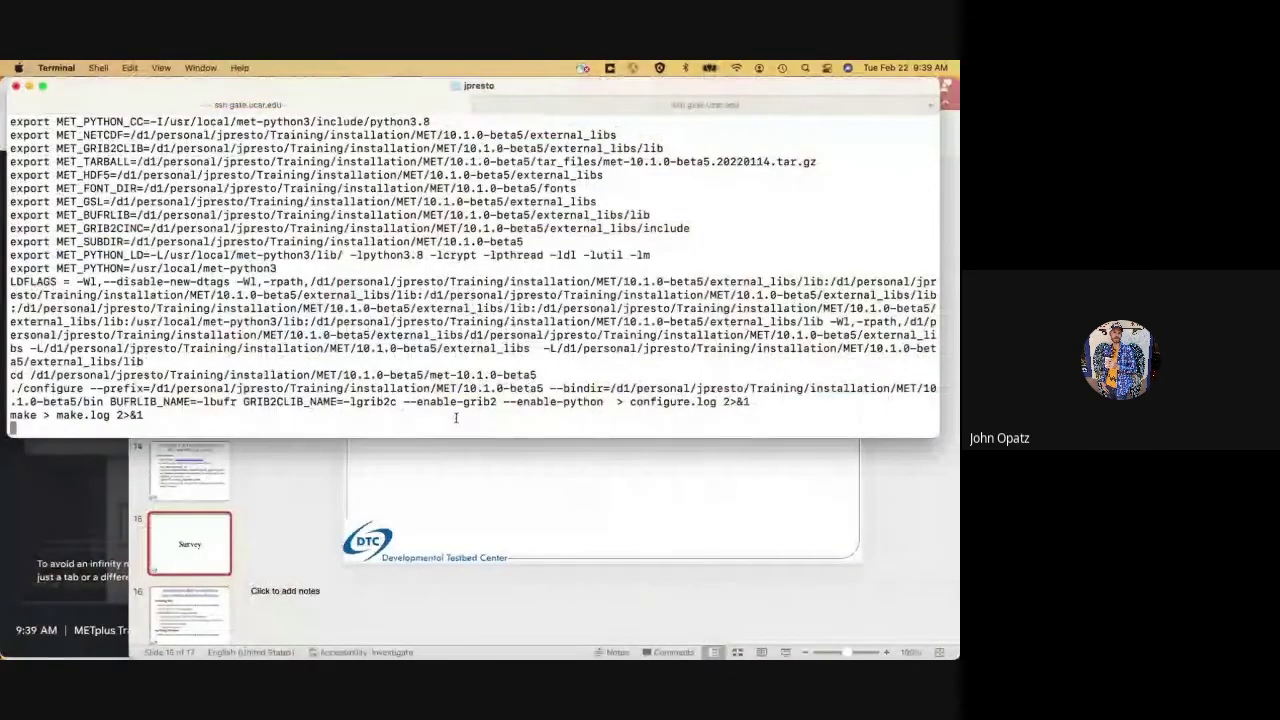
- Switch to the Terminal window showing the process monitor, quit top and clear the screen
key(ctrl+Up)
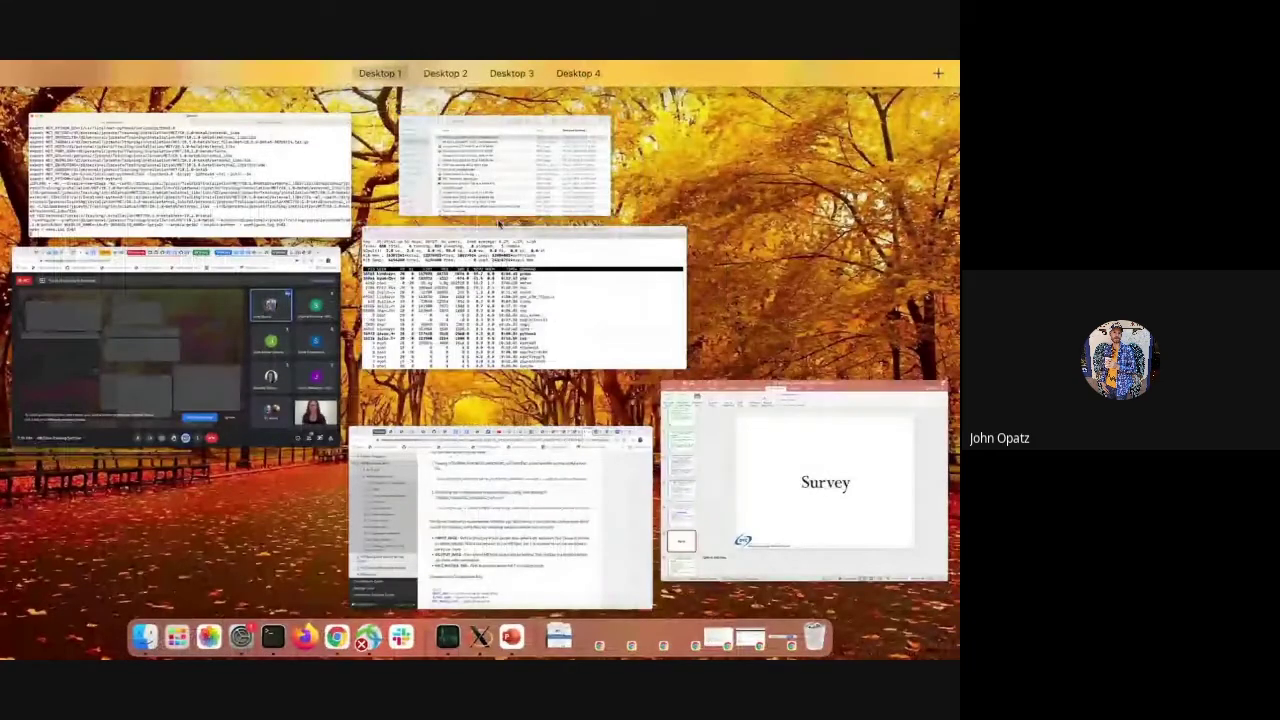
click(500, 290)
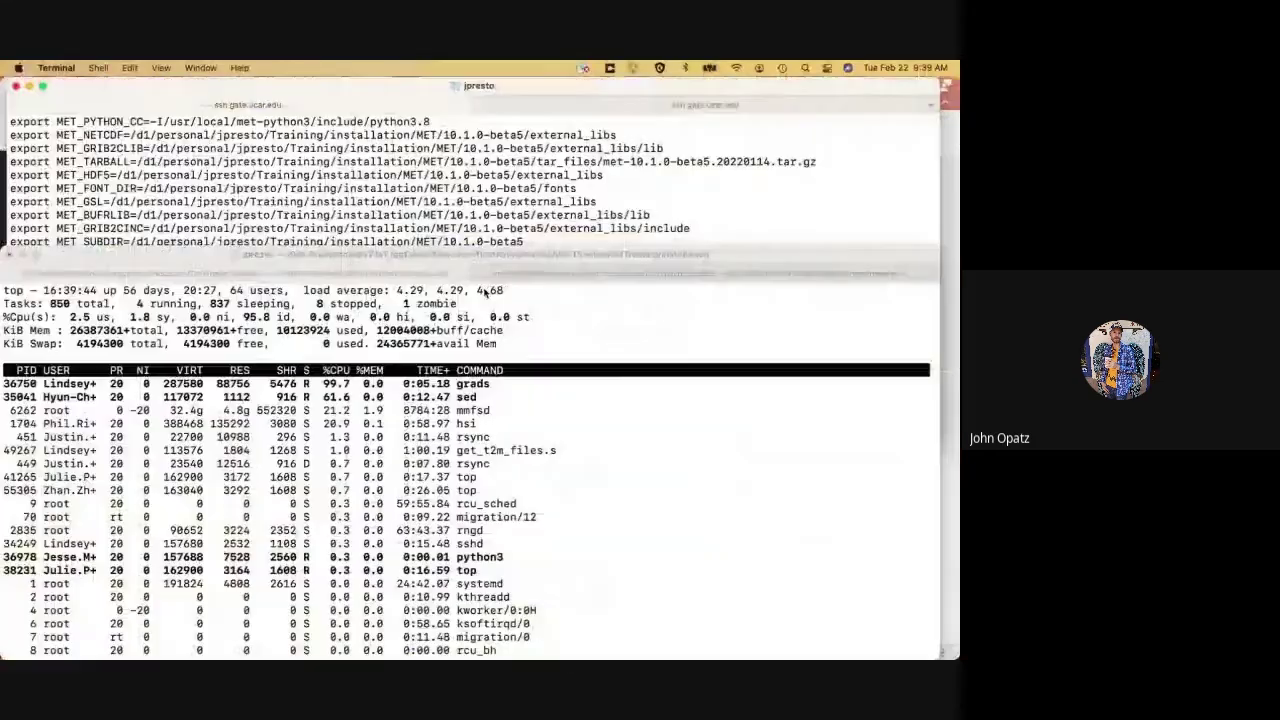
key(q)
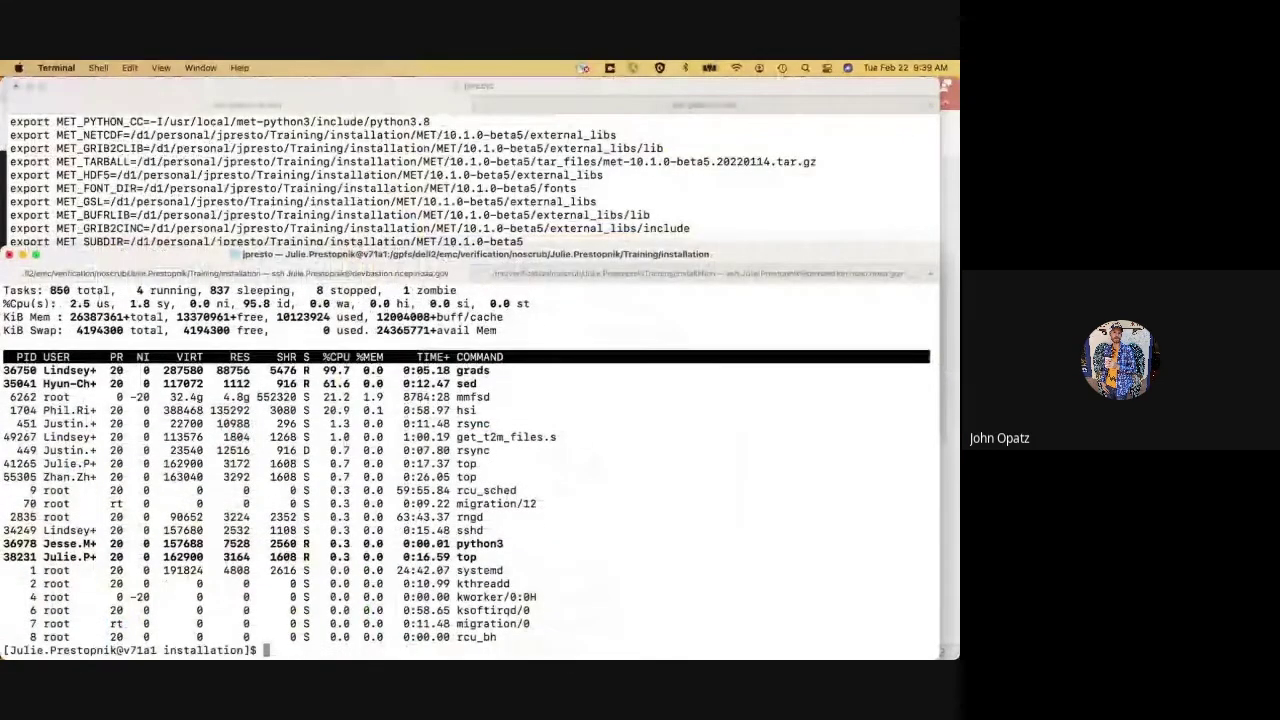
key(ctrl+l)
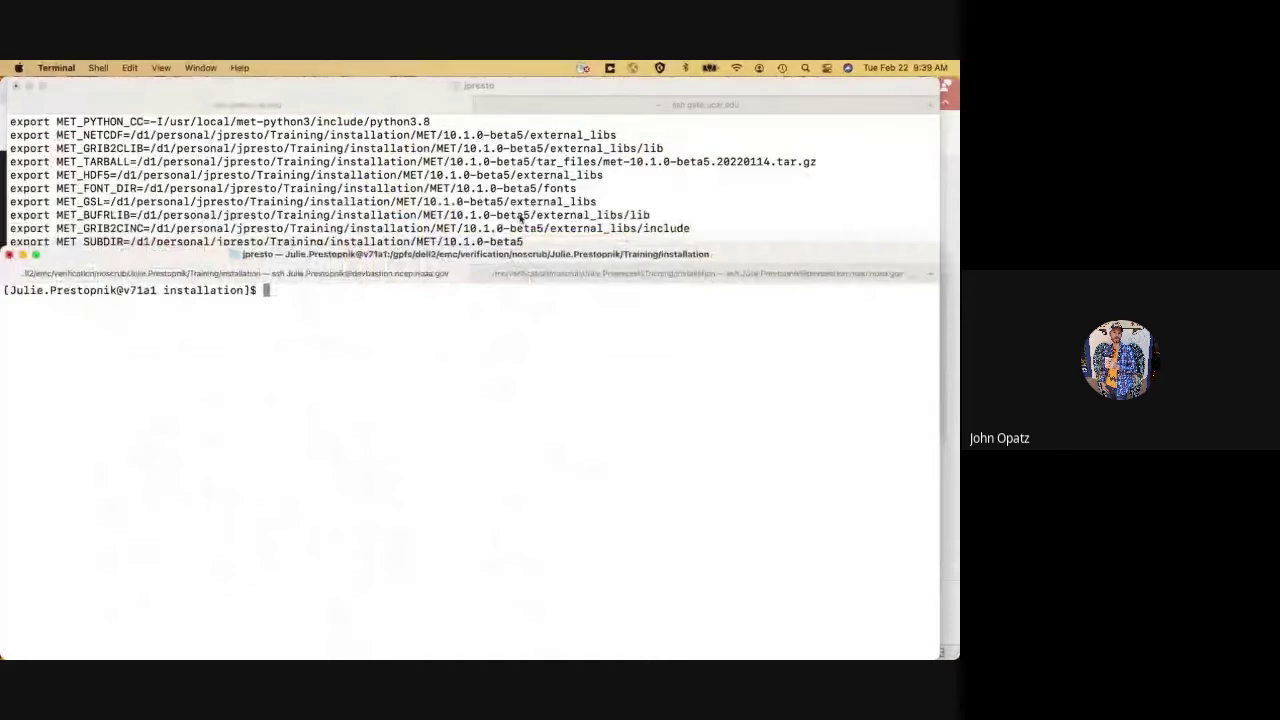
- Bring the Survey slide forward in PowerPoint and return to the Terminal window running the MET build
key(ctrl+Up)
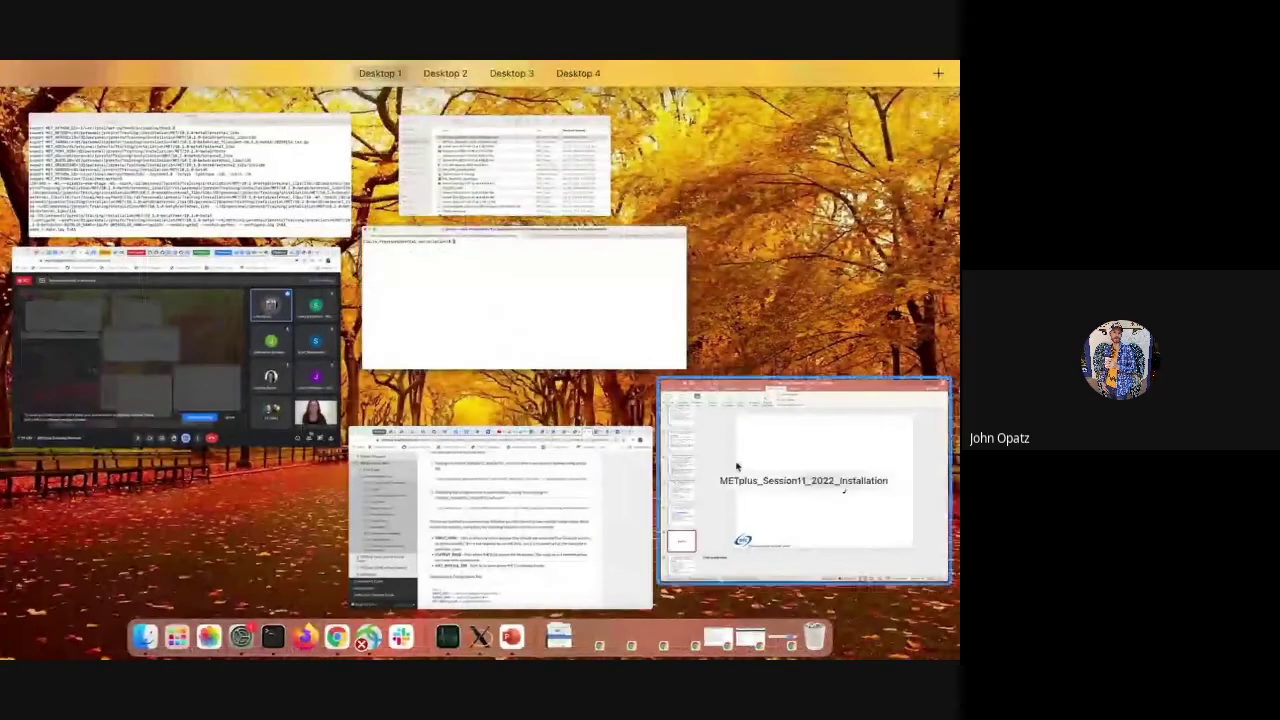
click(735, 465)
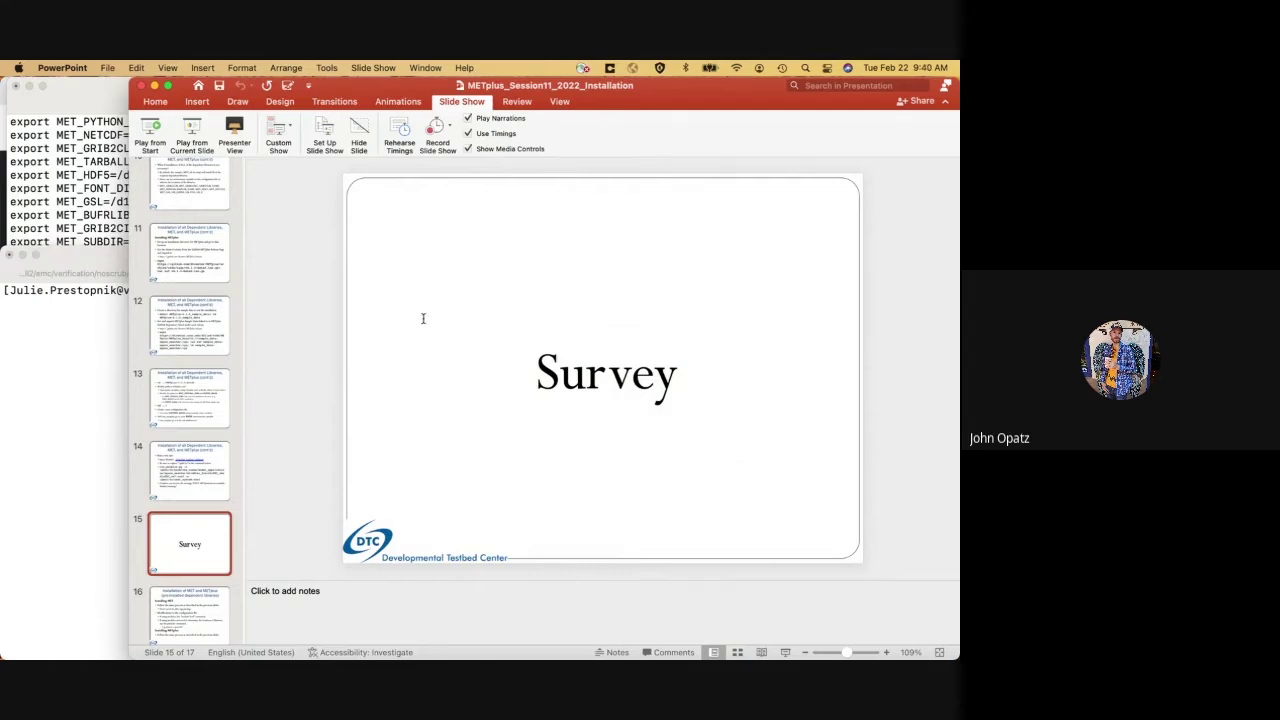
click(110, 258)
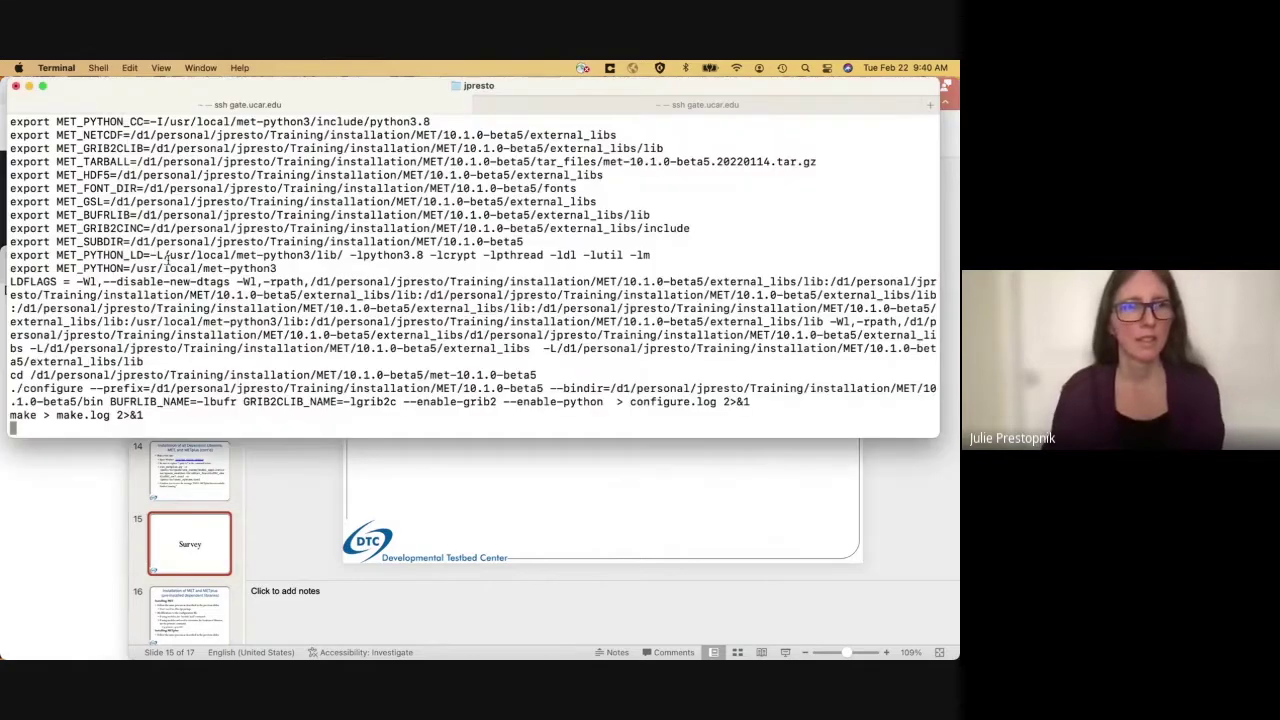
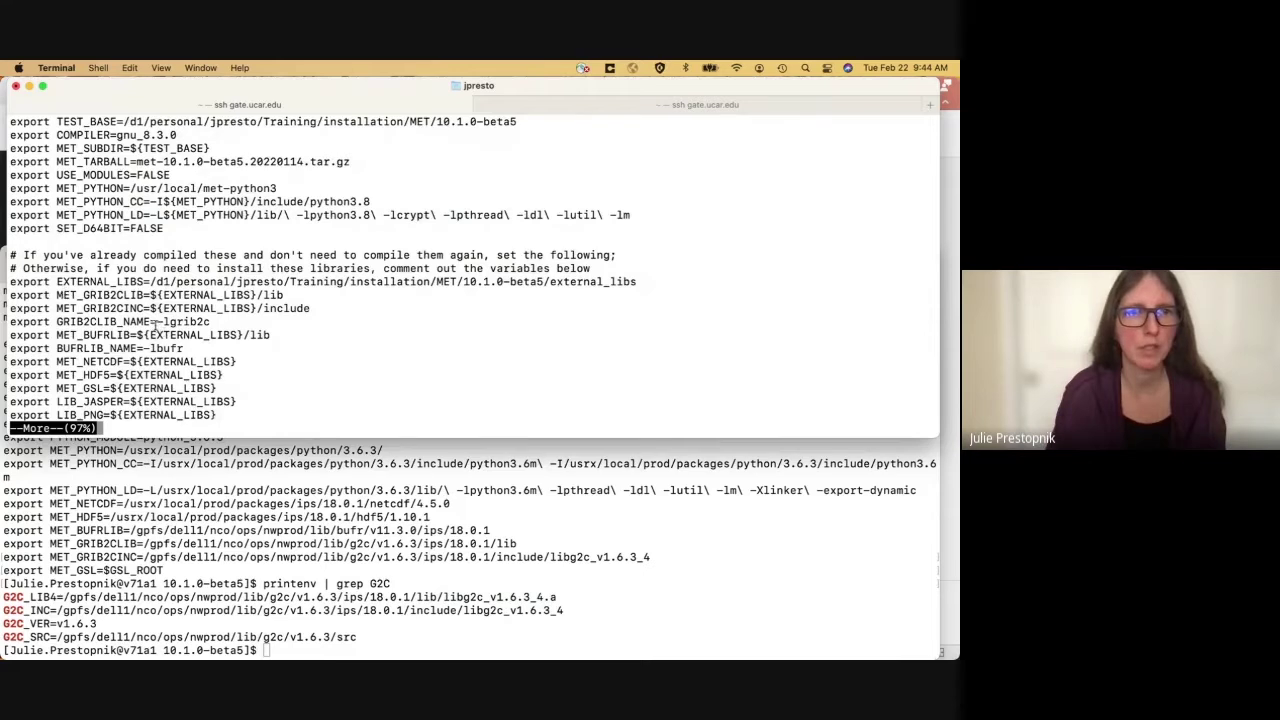
- Highlight GRIB2CLIB_NAME's value in the seneca settings and page through install_MET_env.dell in the other Terminal window to its SET_D64BIT value
drag(156, 327, 212, 327)
click(322, 538)
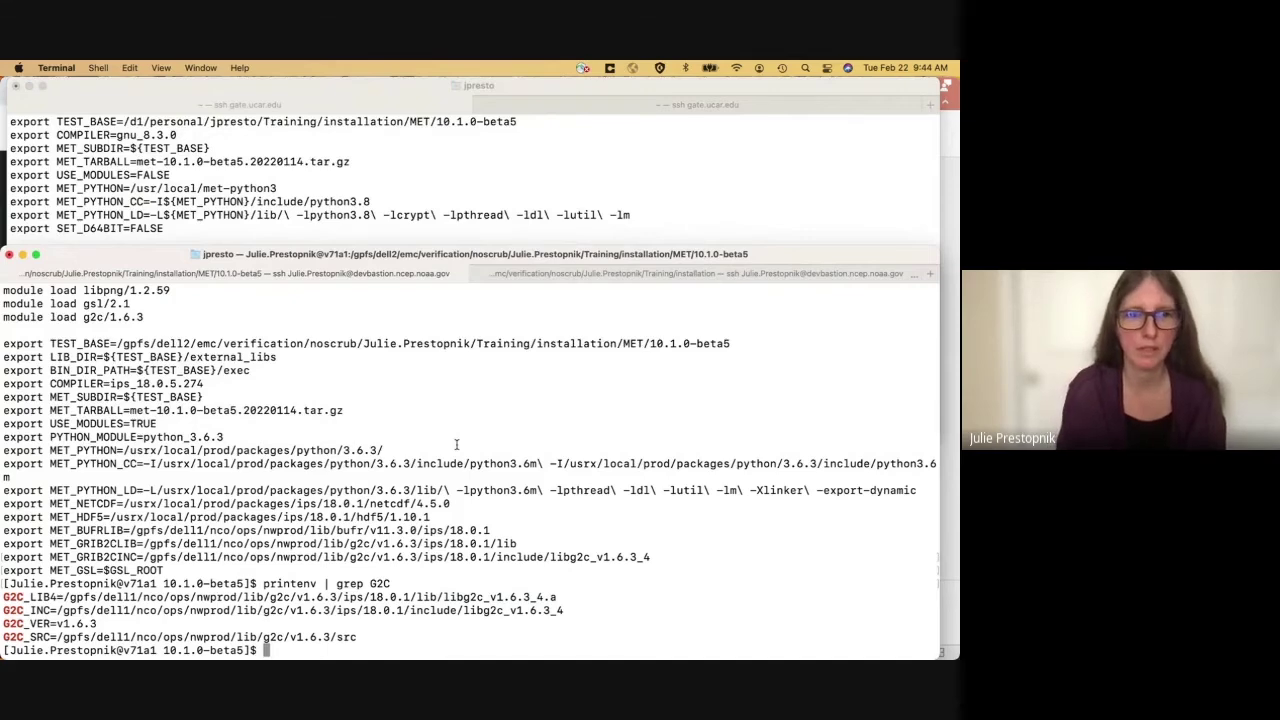
text(more install_MET_env.dell)
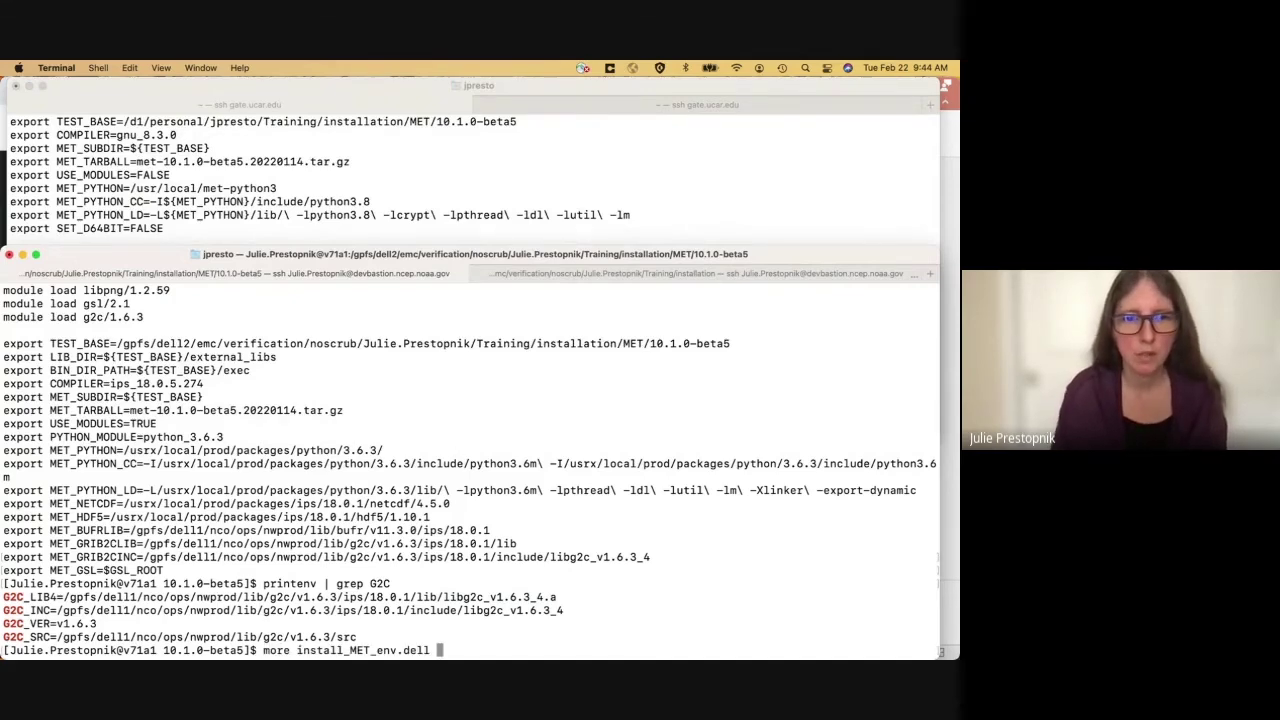
key(Return)
key(space)
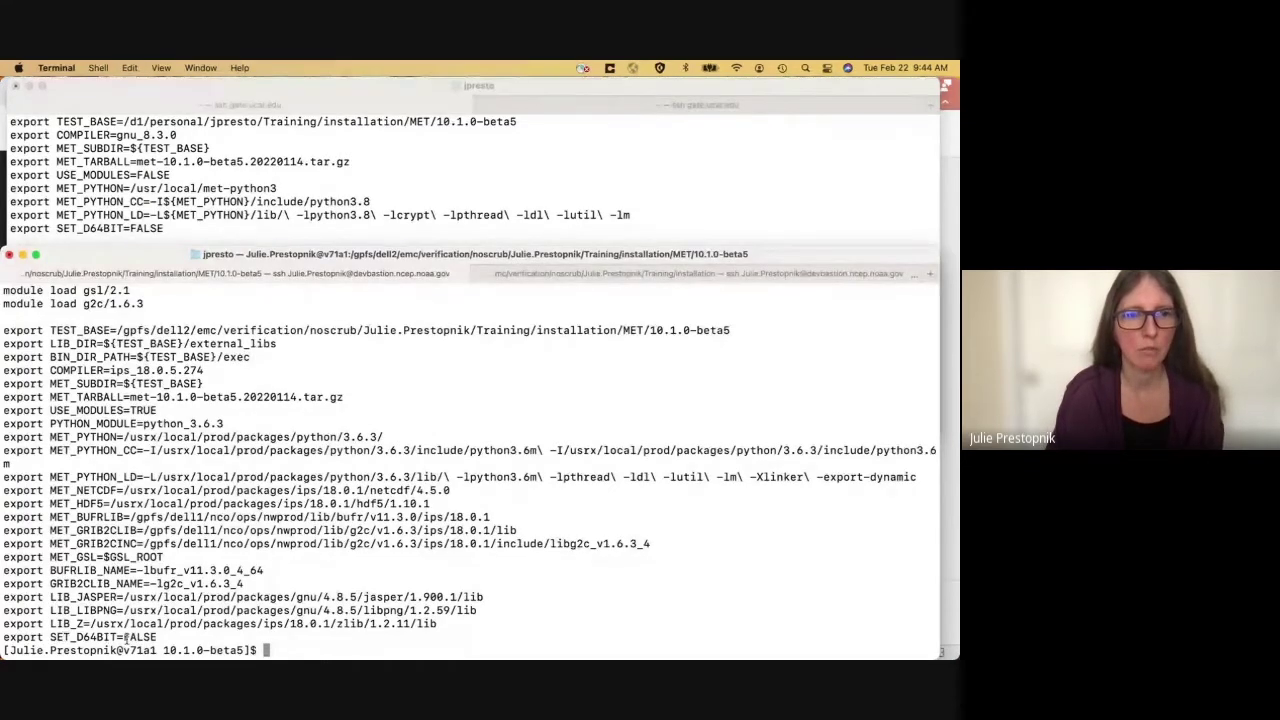
drag(124, 637, 158, 637)
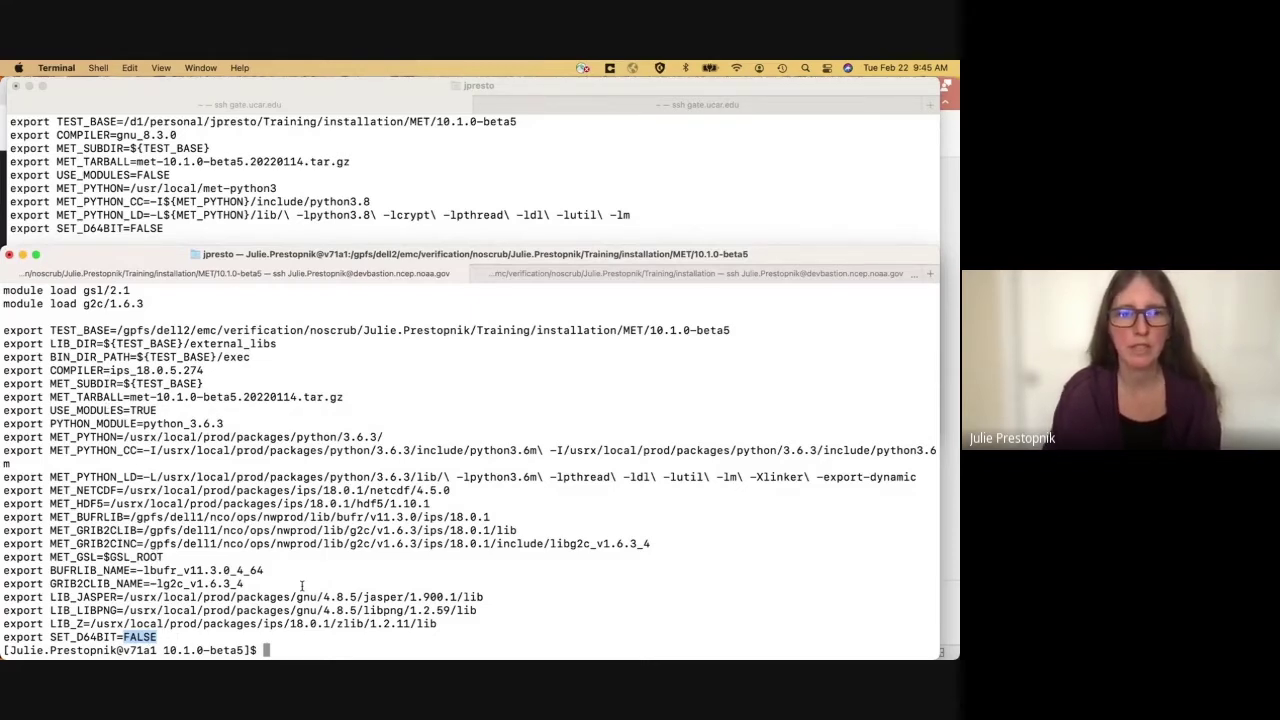
click(381, 552)
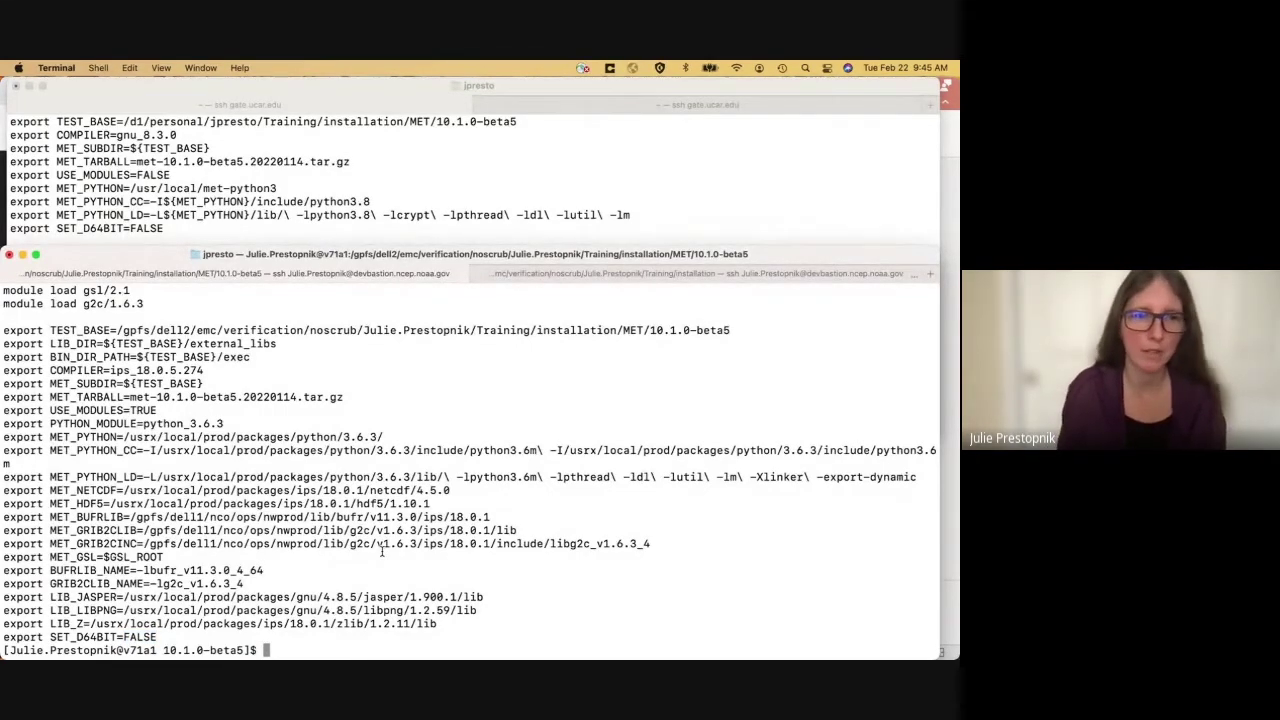
- List the 10.1.0-beta5 directory on the Dell machine, run compile_MET_all.sh with install_MET_env.dell, and highlight "Compiling MET" in its output
text(ls)
key(Return)
text(./)
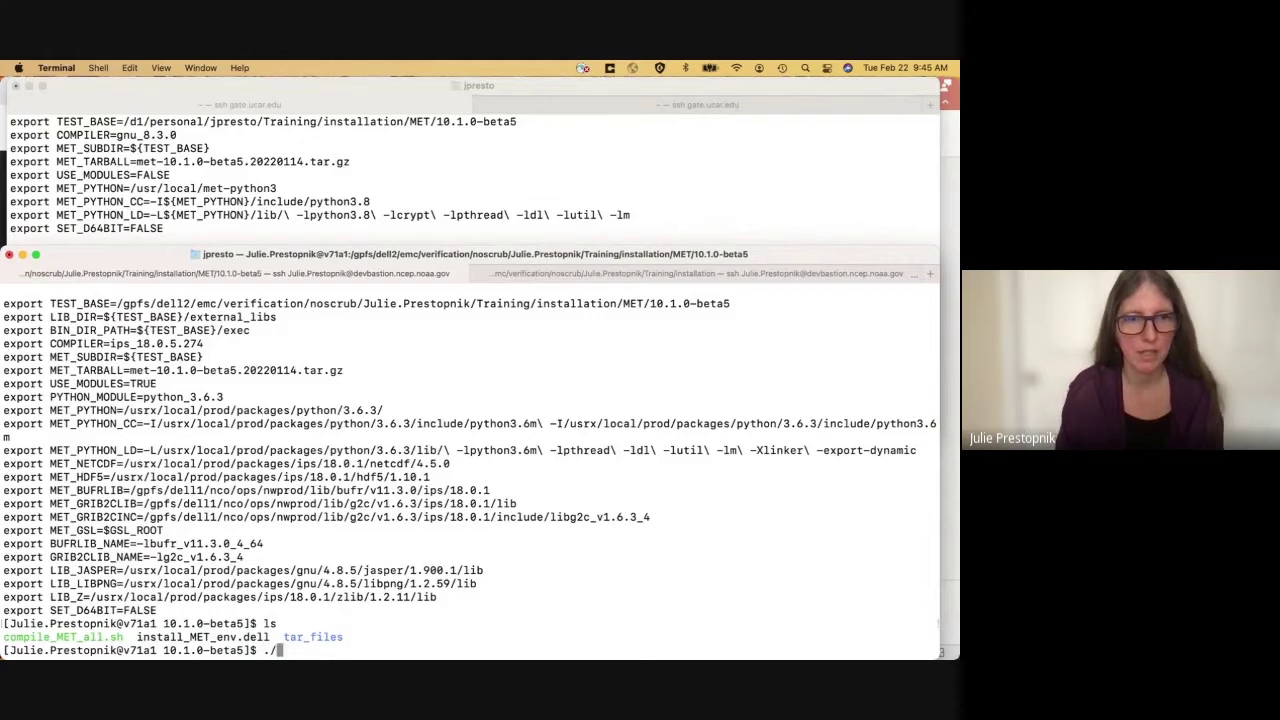
text(c)
key(Tab)
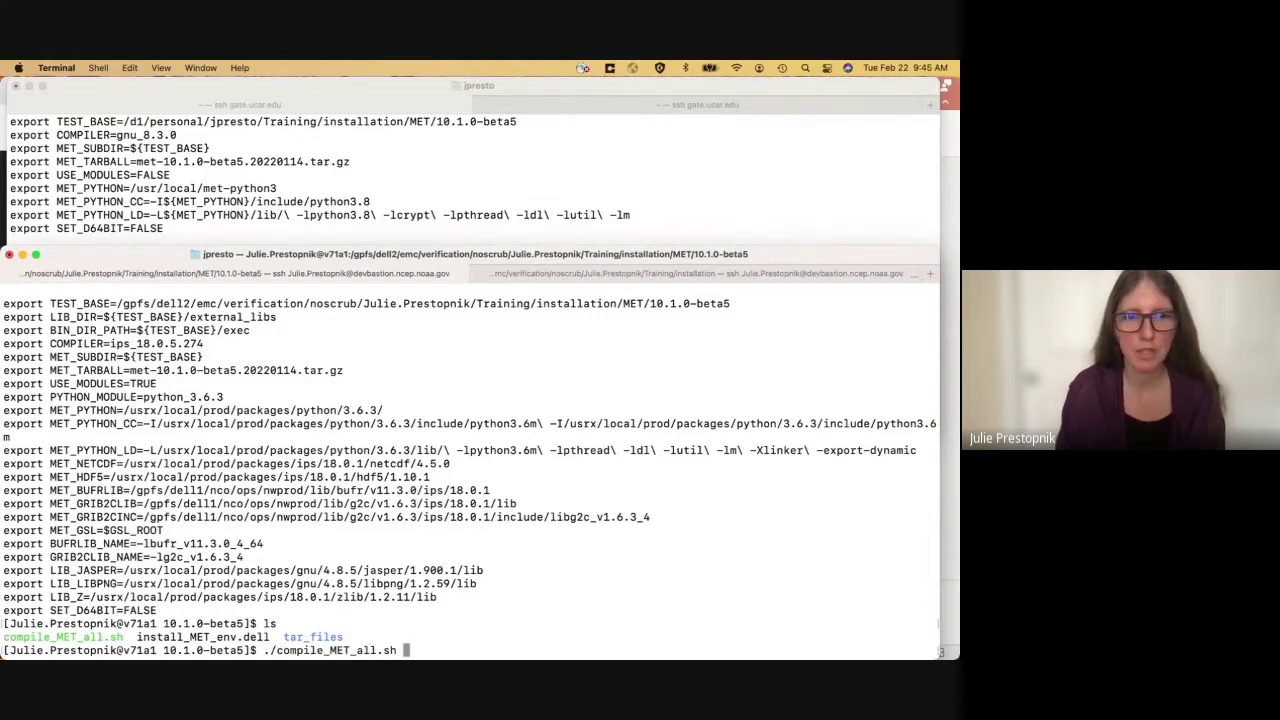
text(i)
key(Tab)
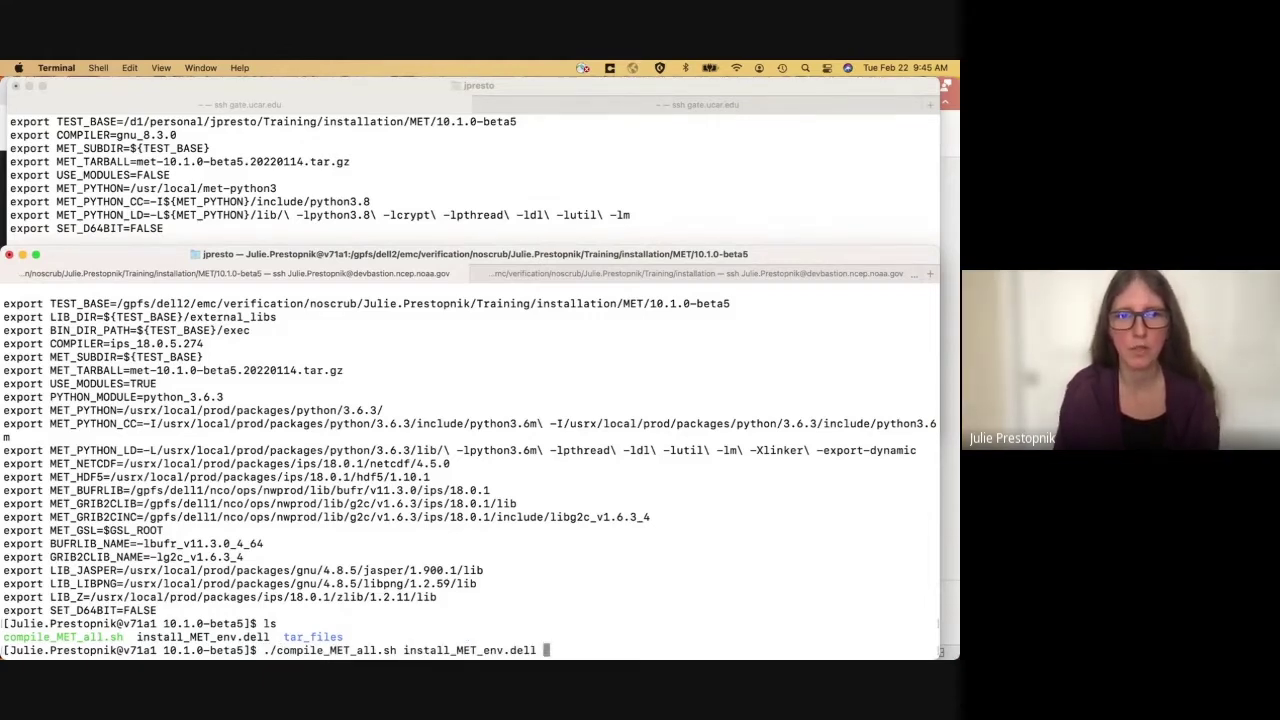
key(Return)
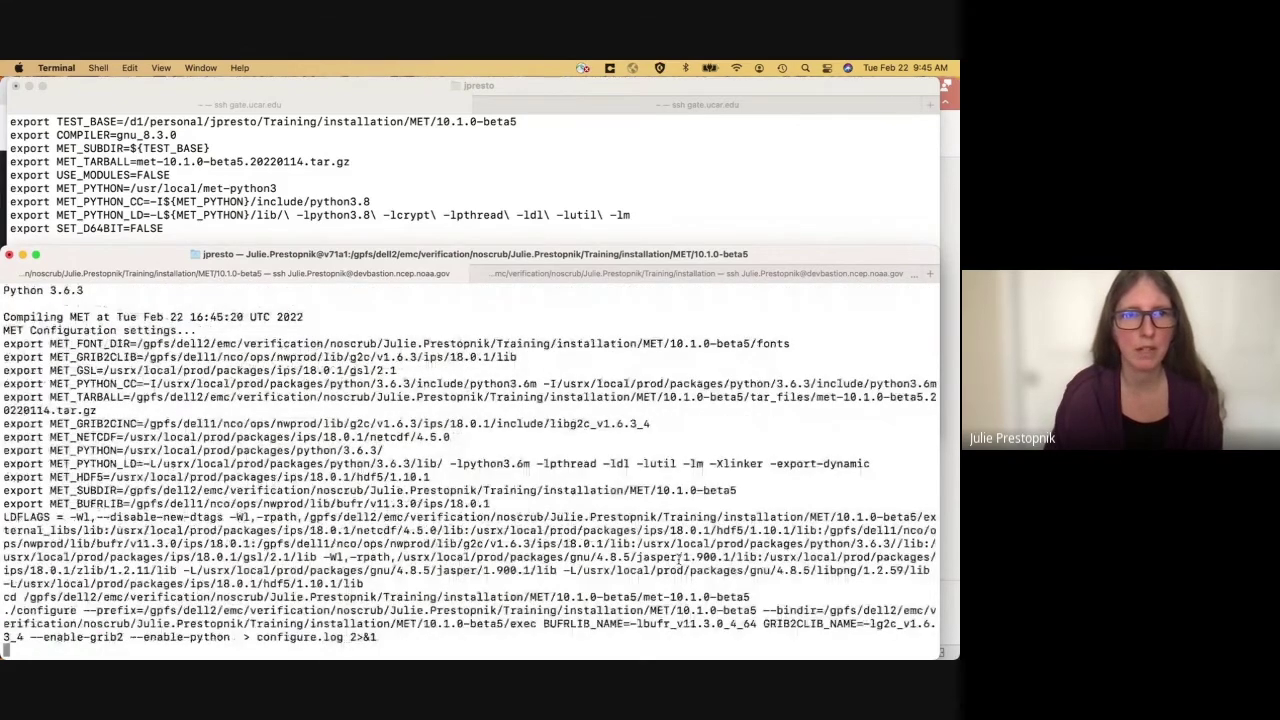
drag(3, 316, 90, 317)
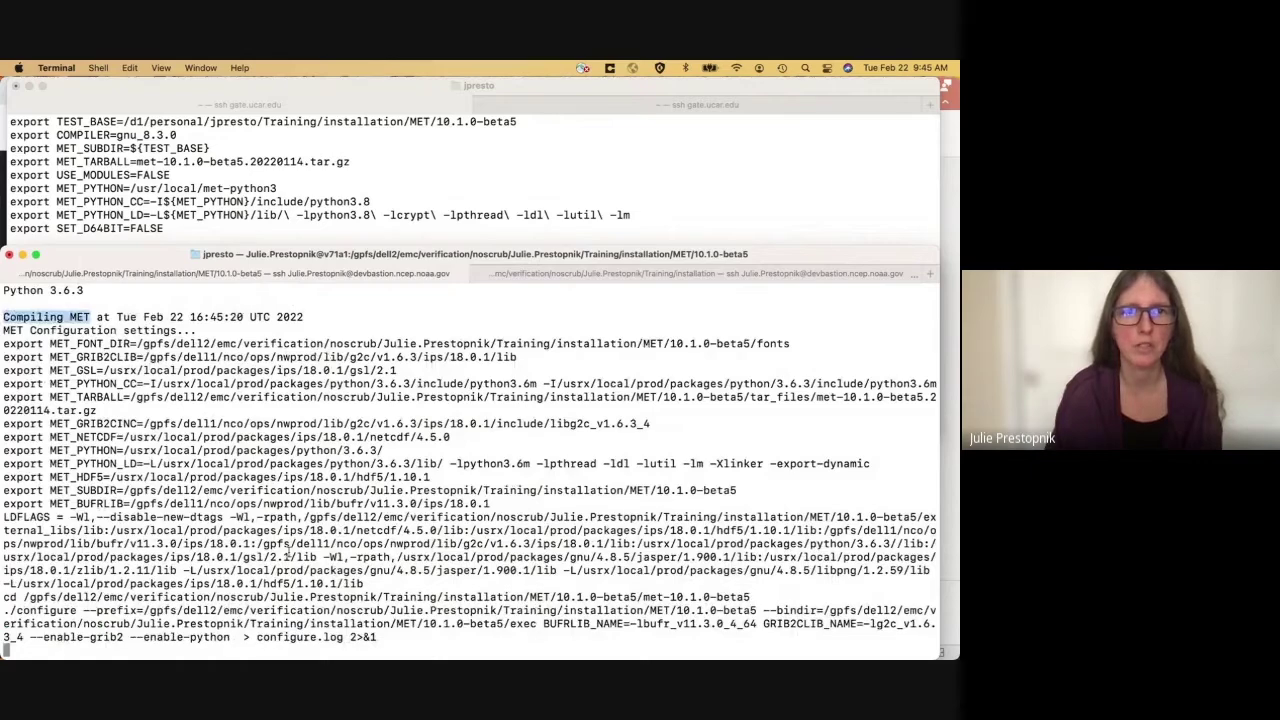
- Switch to the seneca Terminal session in the METplus directory, showing the pre-installed libraries slide in PowerPoint and the Grid-Stat use-case page in Chrome
click(563, 208)
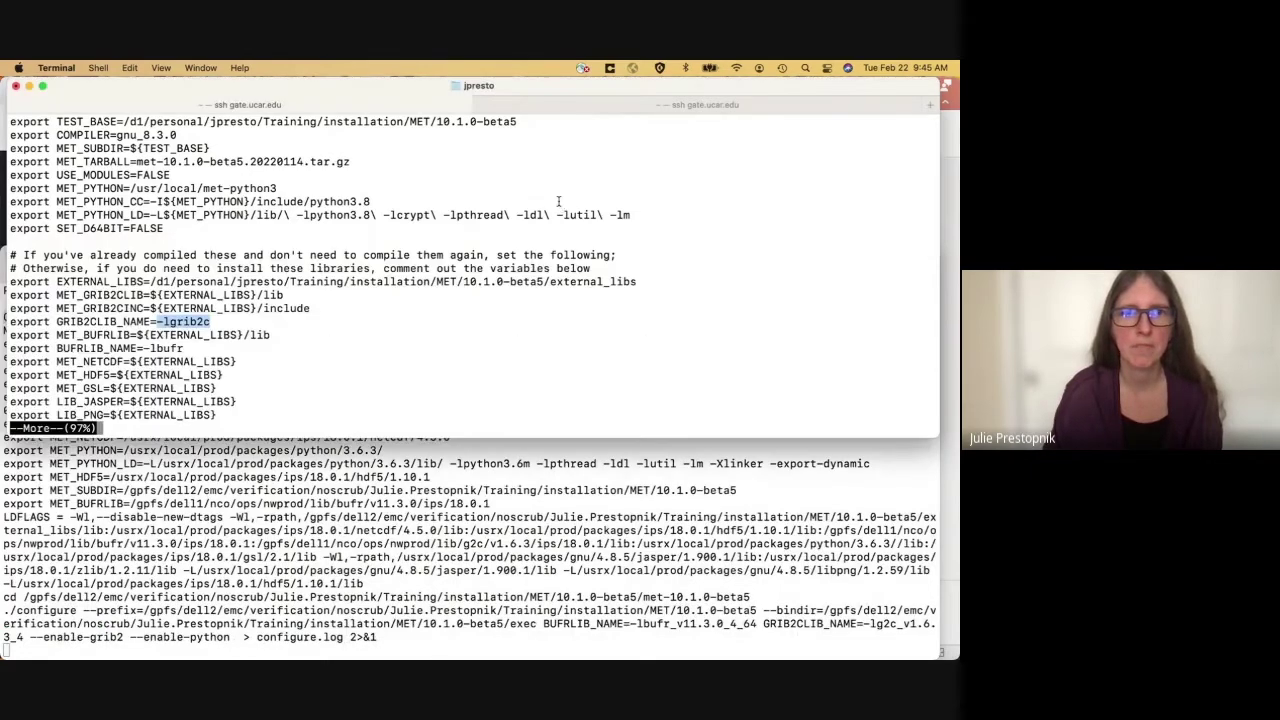
click(641, 106)
key(ctrl+Up)
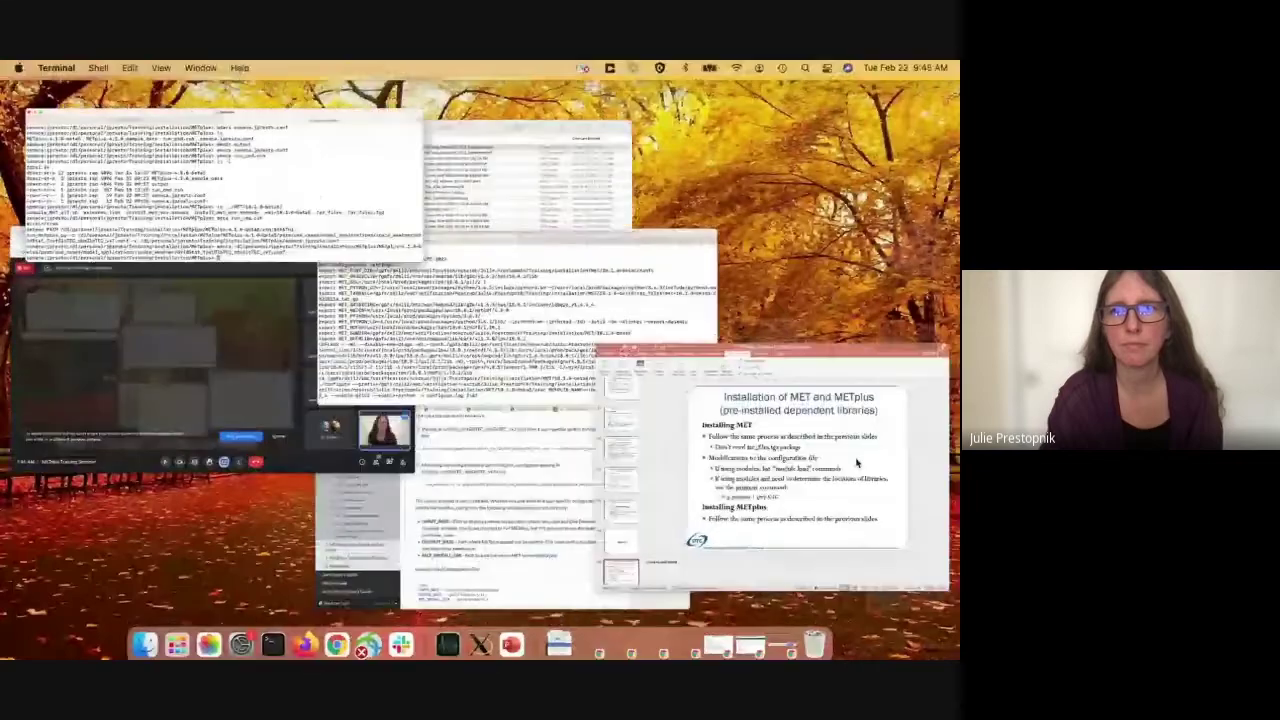
click(856, 462)
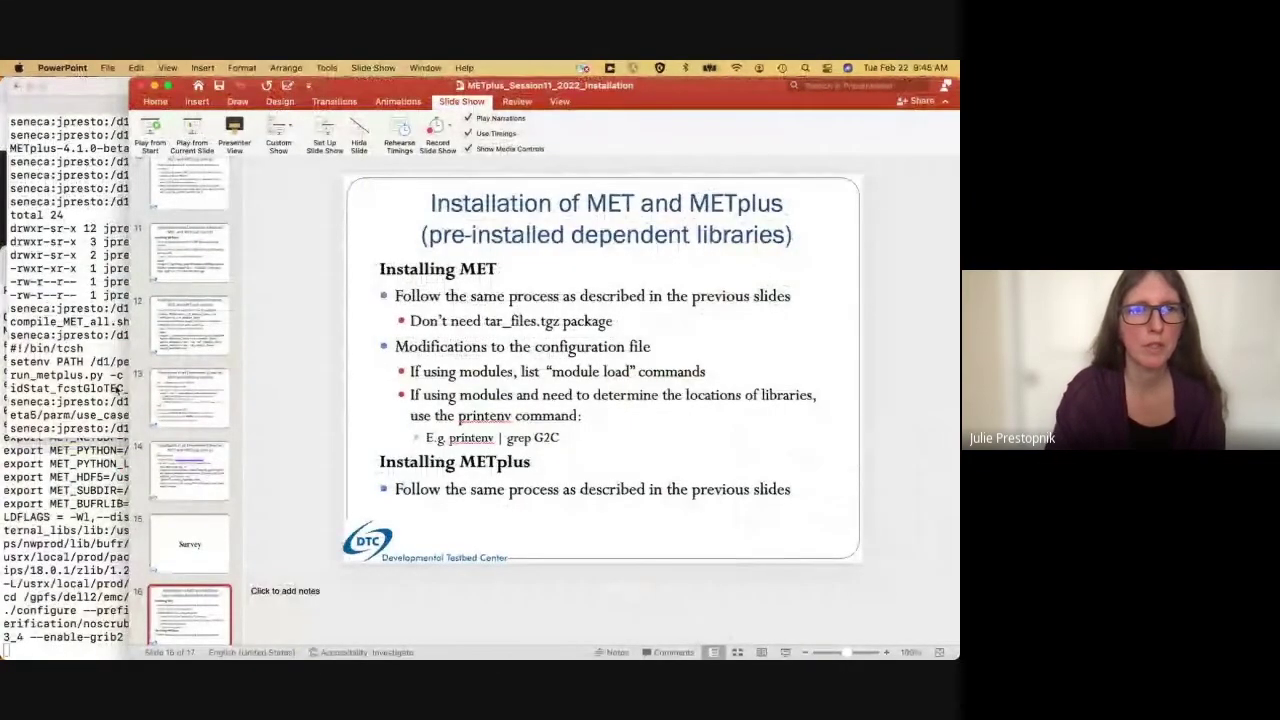
click(118, 392)
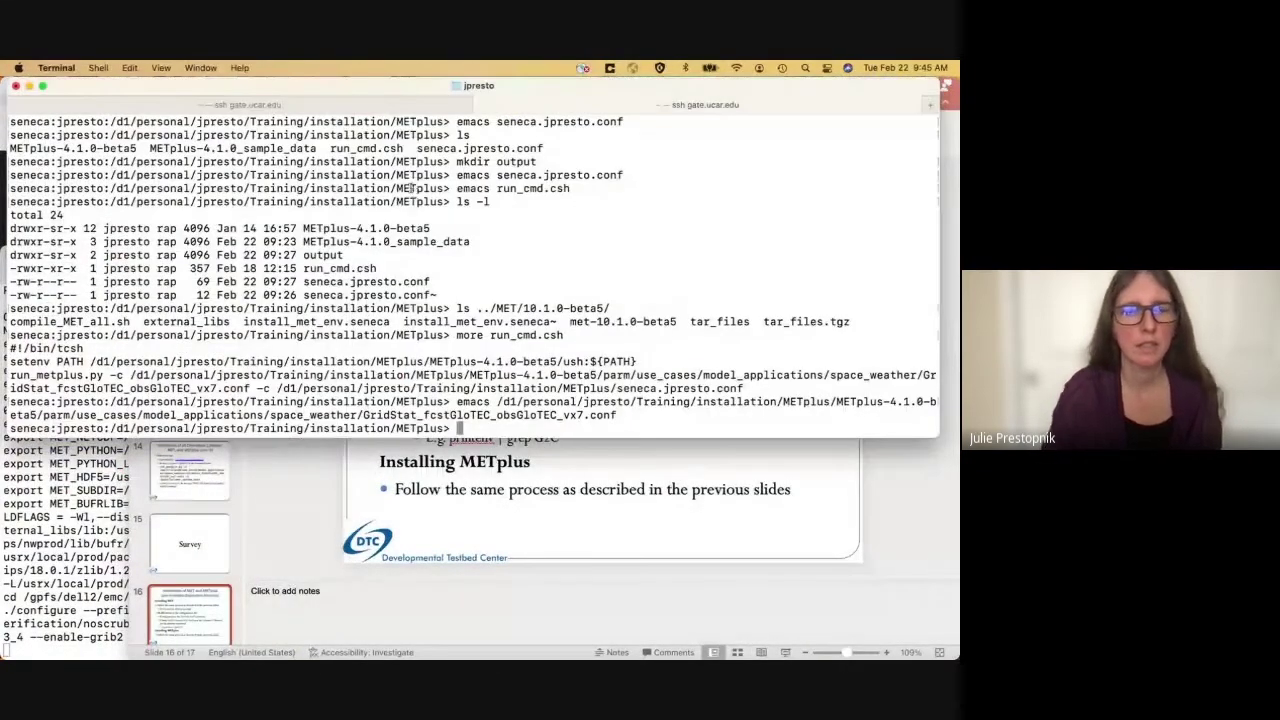
key(ctrl+Up)
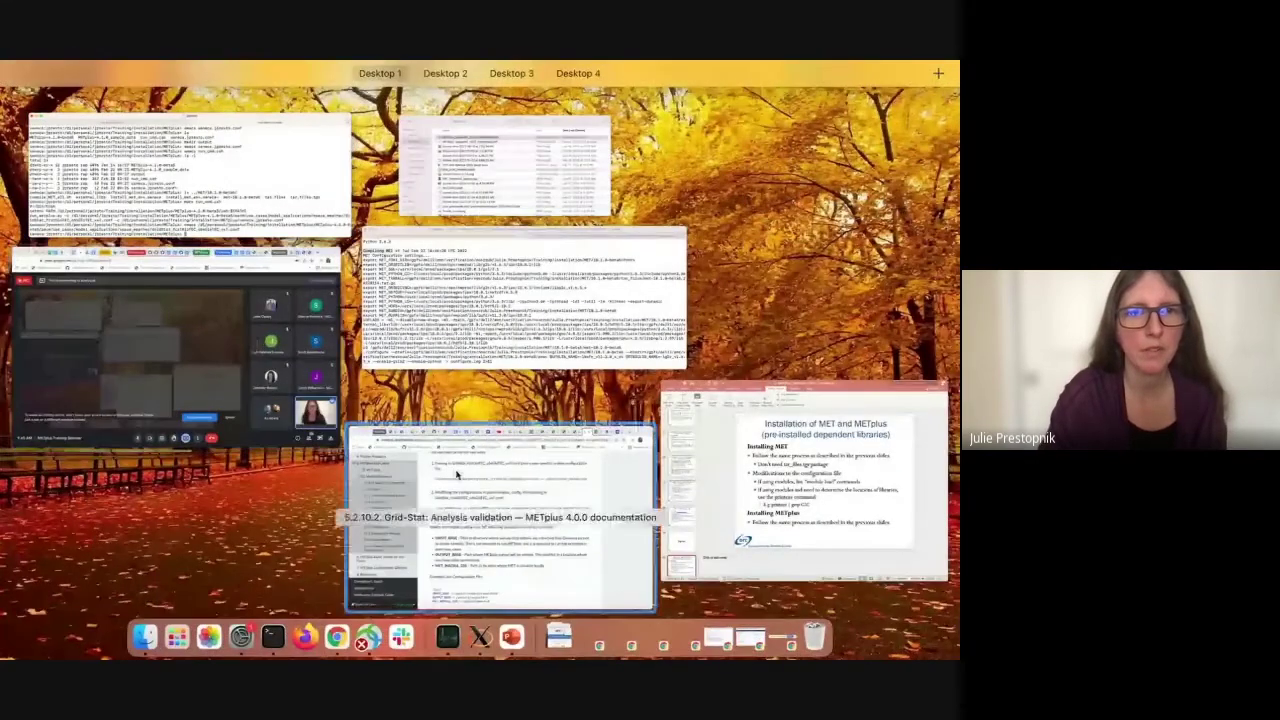
click(400, 500)
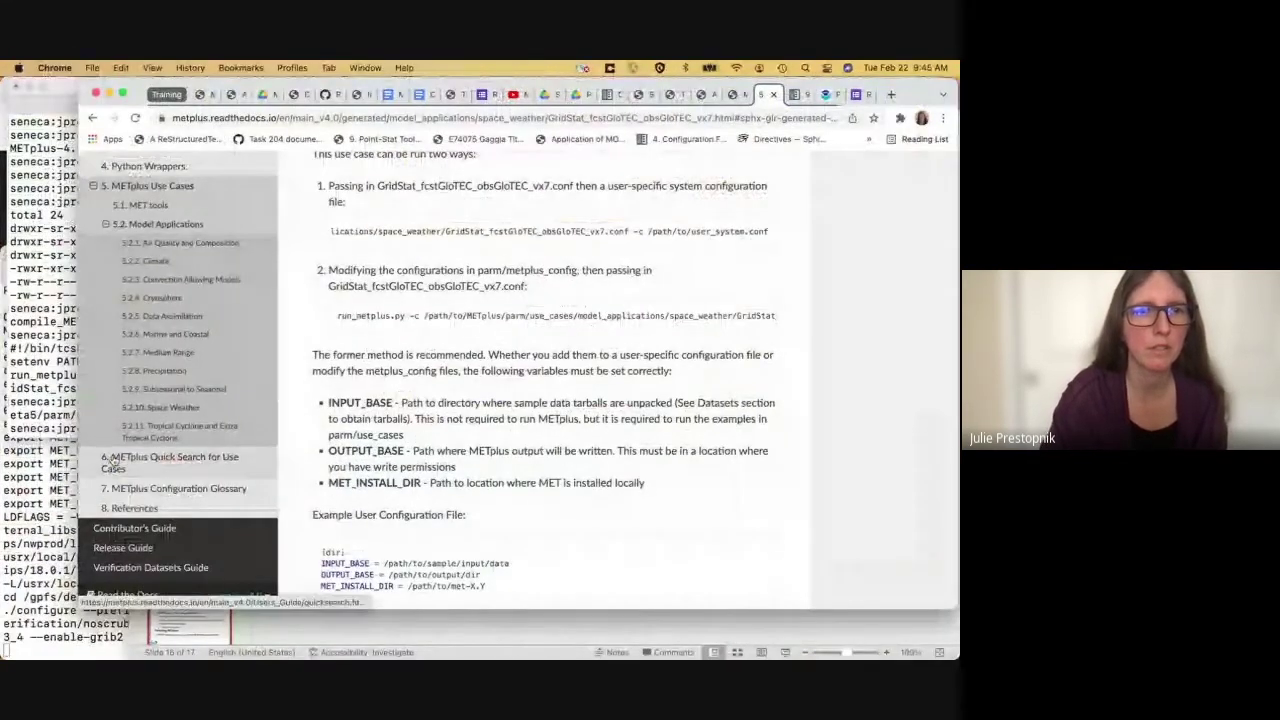
click(30, 360)
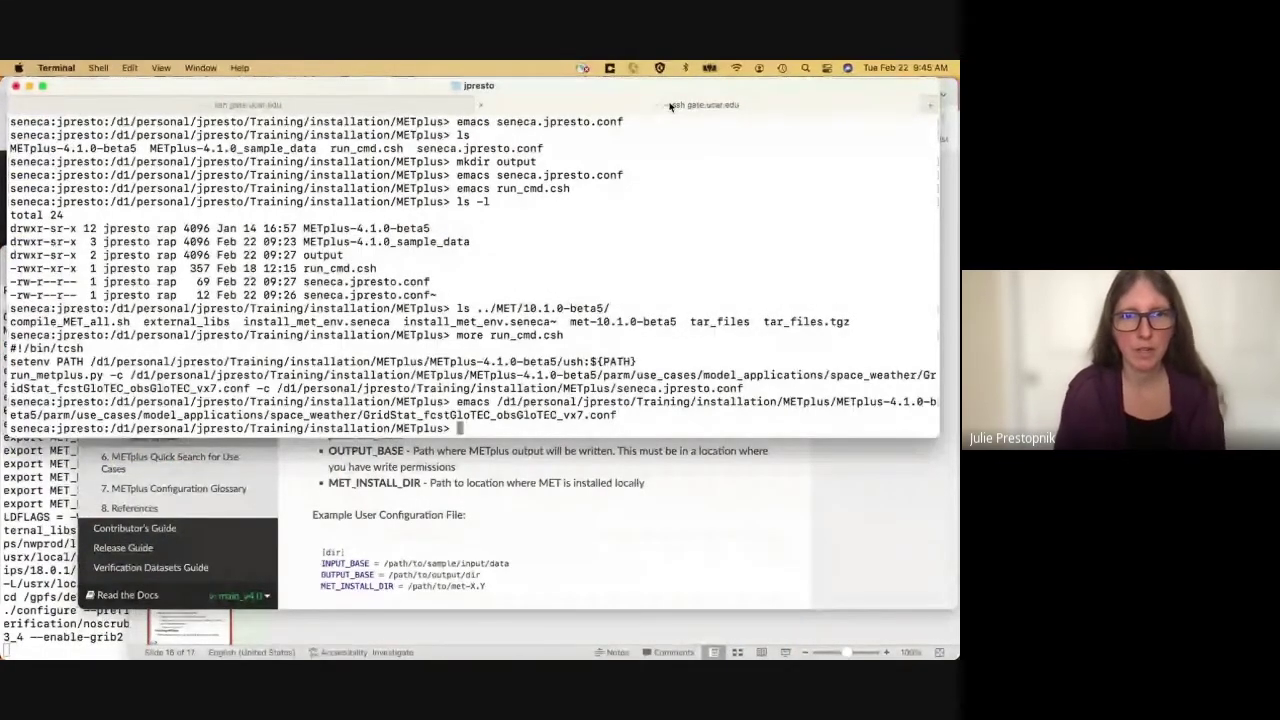
- List the METplus directory and try to run the space weather test case with ./run_cmd.csh
text(ls)
key(Return)
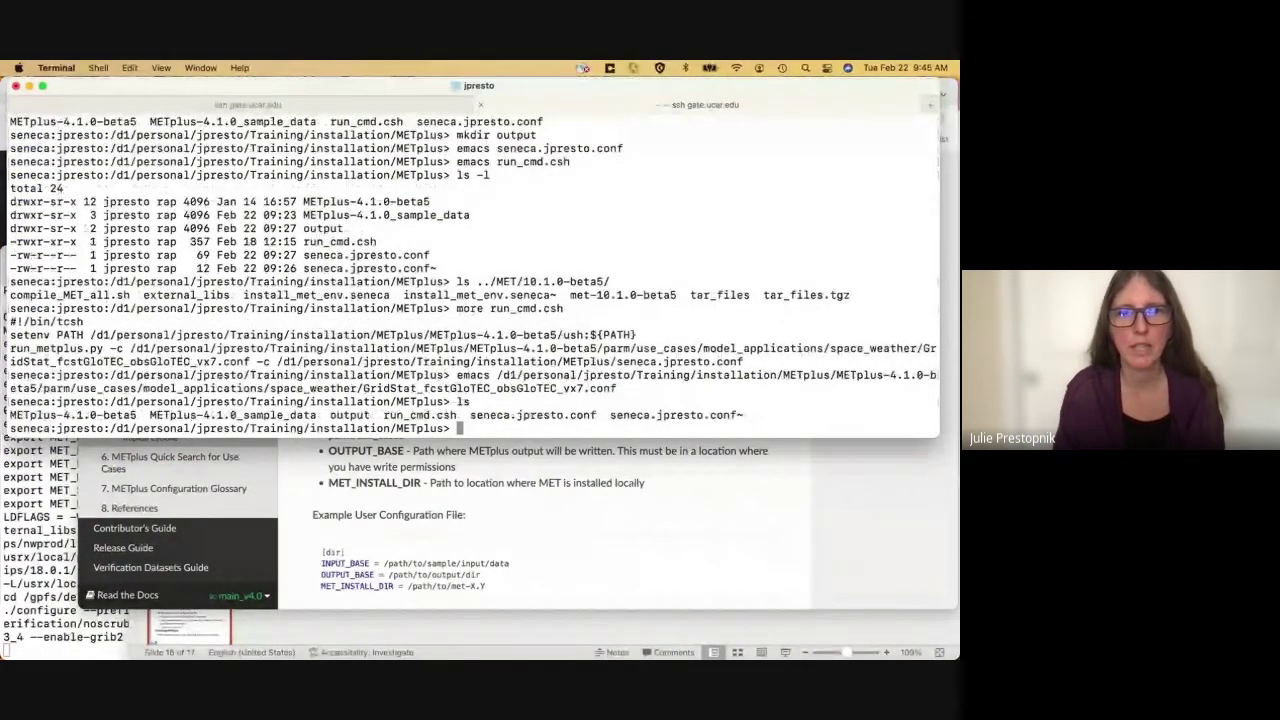
text(./run_cmd.csh)
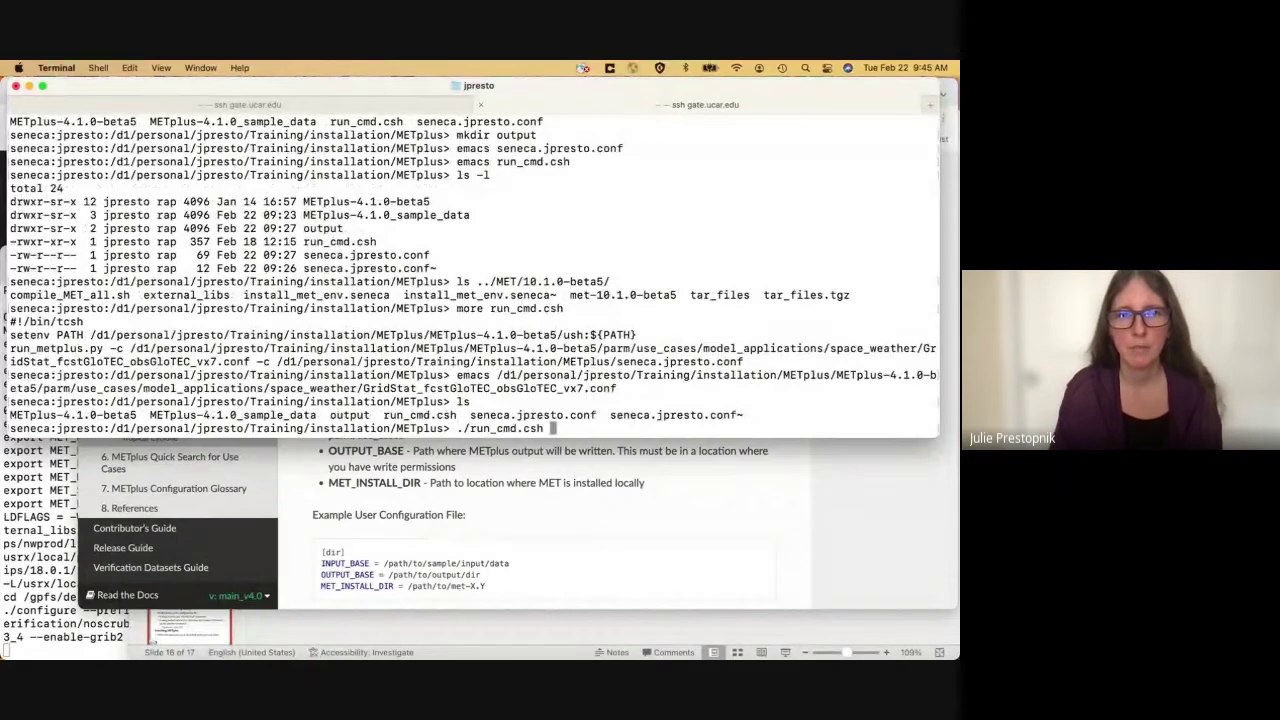
key(Return)
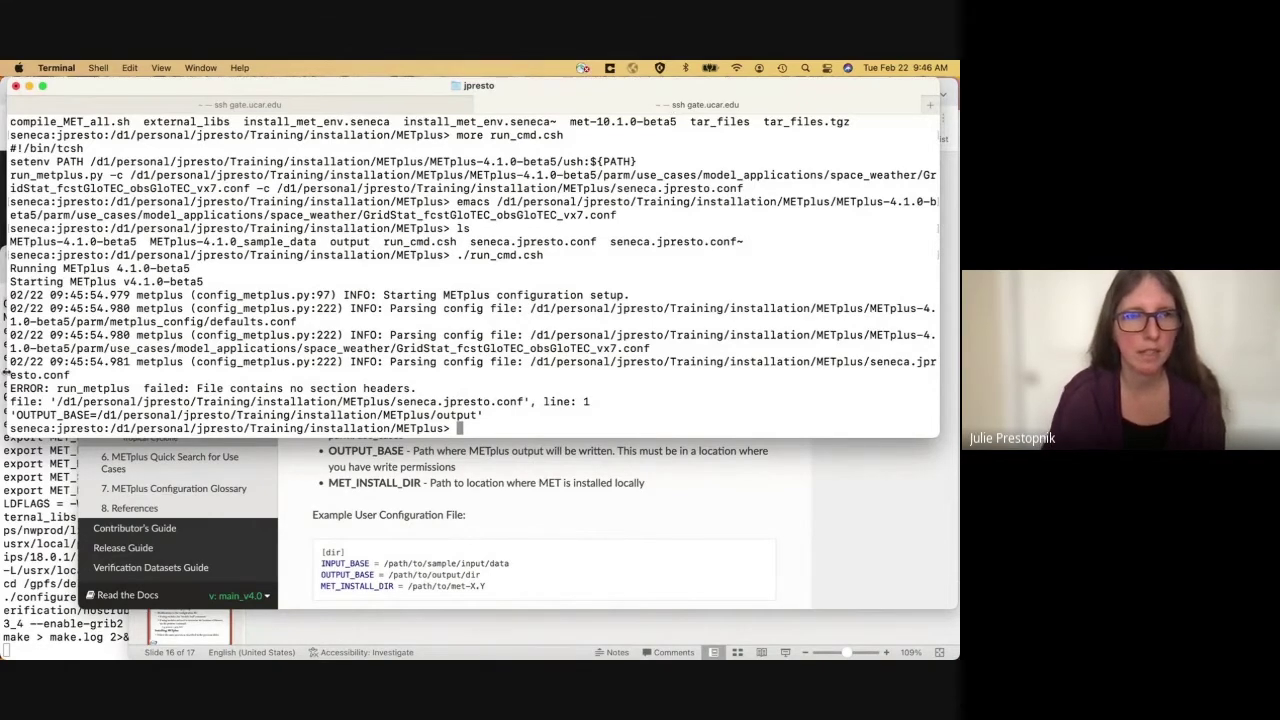
- Highlight the run_metplus error, add a [dir] section header above OUTPUT_BASE in the seneca user configuration file with emacs, and save it
drag(14, 388, 435, 386)
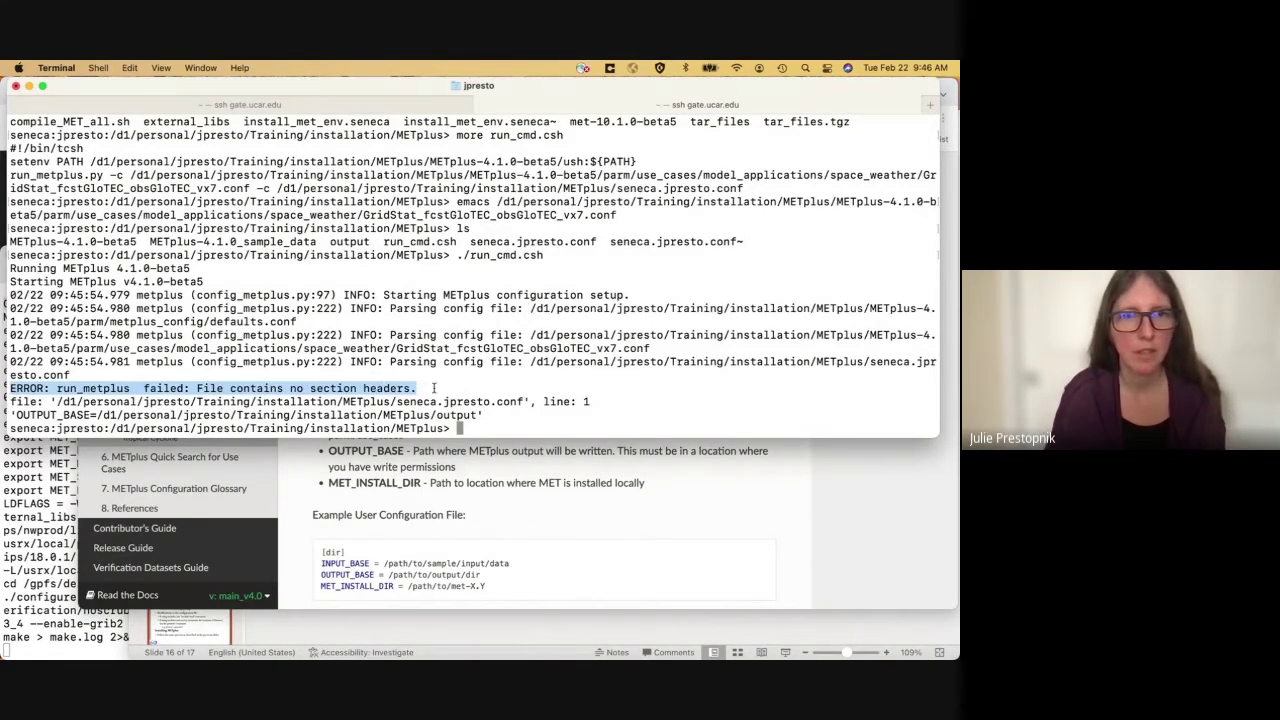
click(434, 385)
text(emacs se)
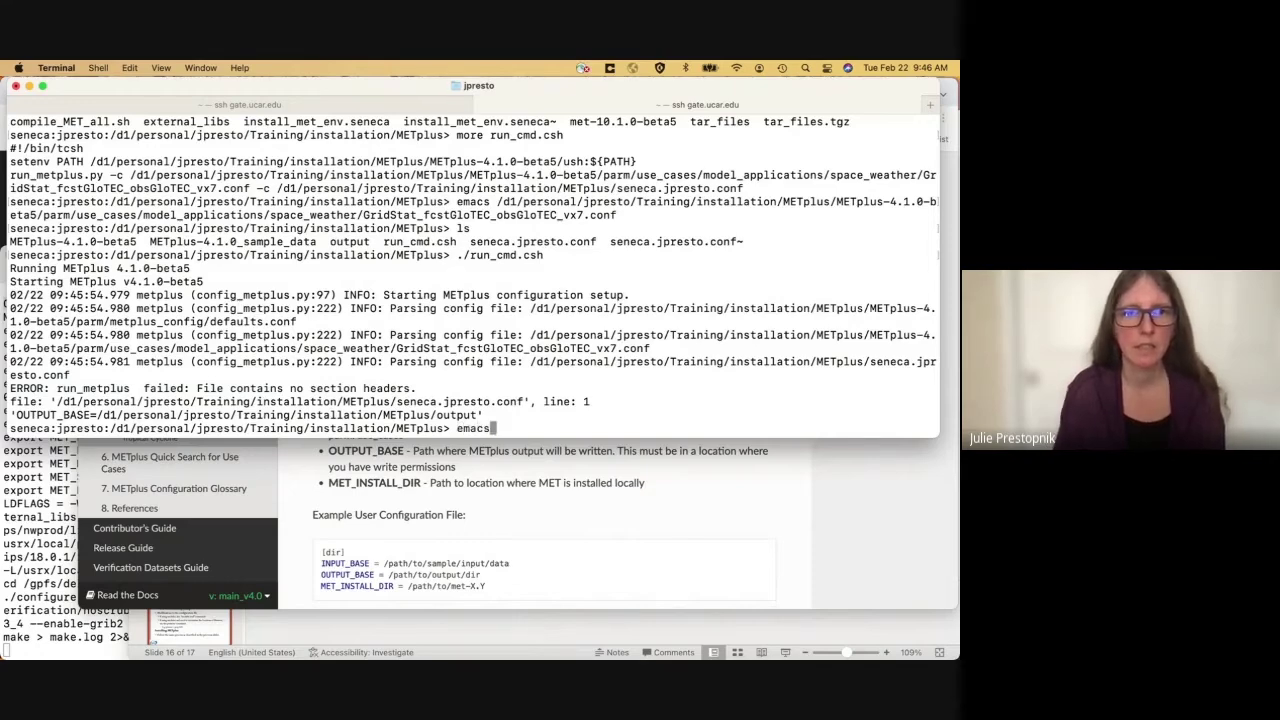
key(Tab)
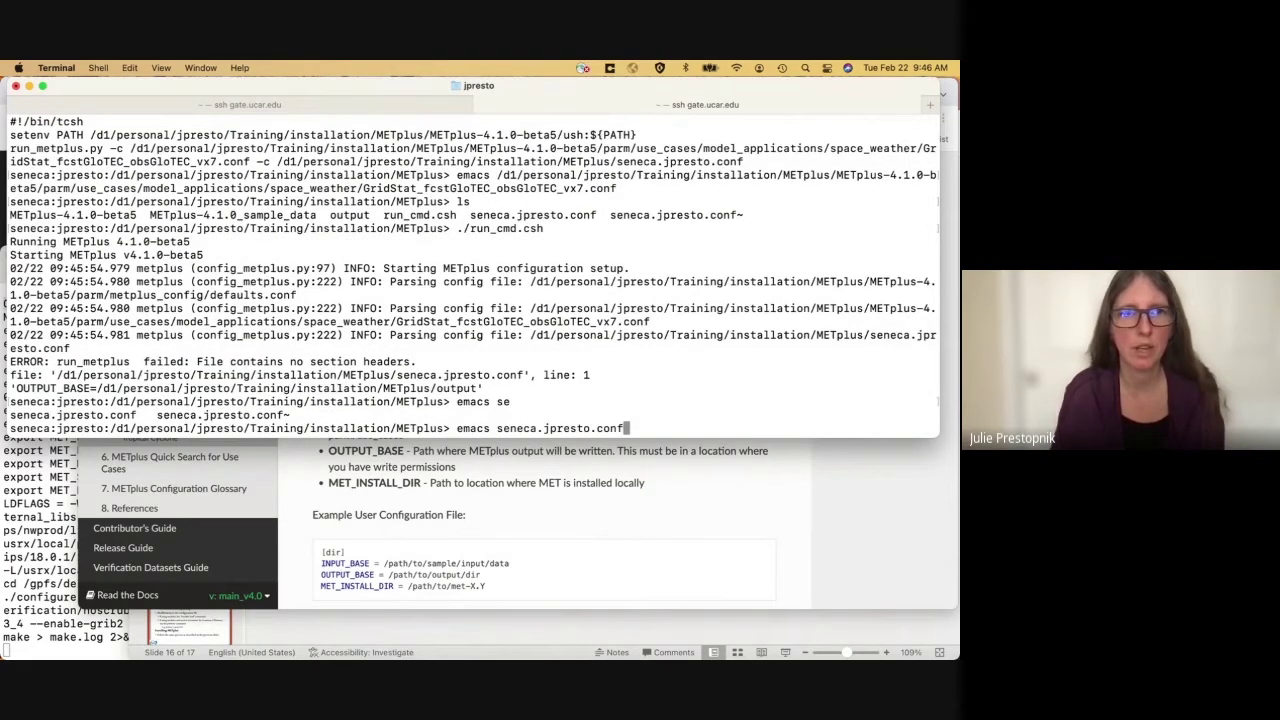
key(Return)
key(Return)
key(Up)
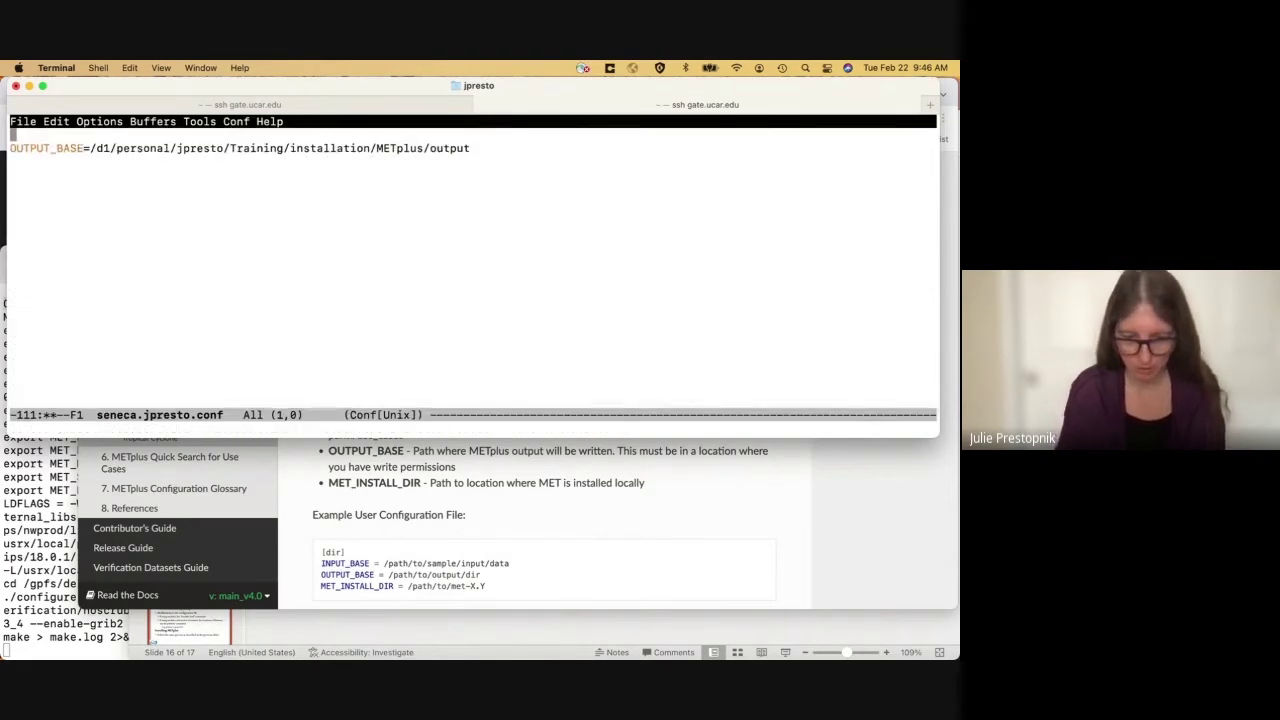
text([dir])
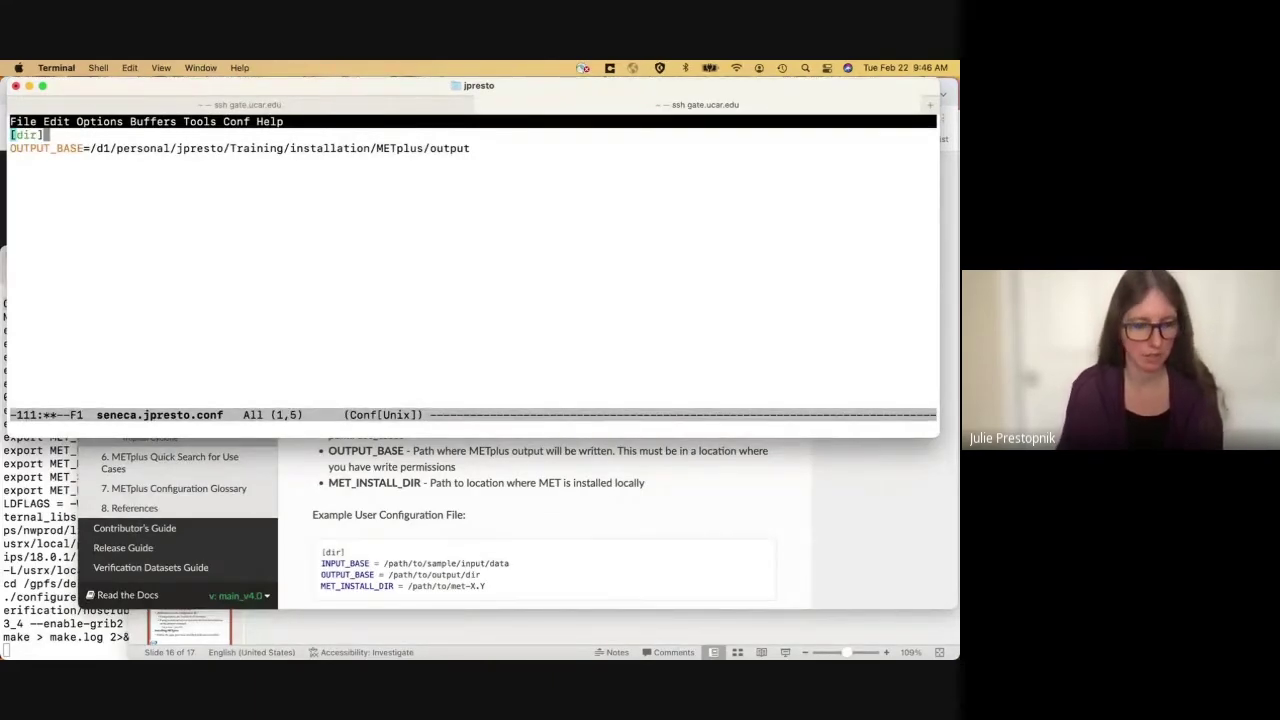
key(ctrl+x)
key(ctrl+s)
key(ctrl+x)
key(ctrl+c)
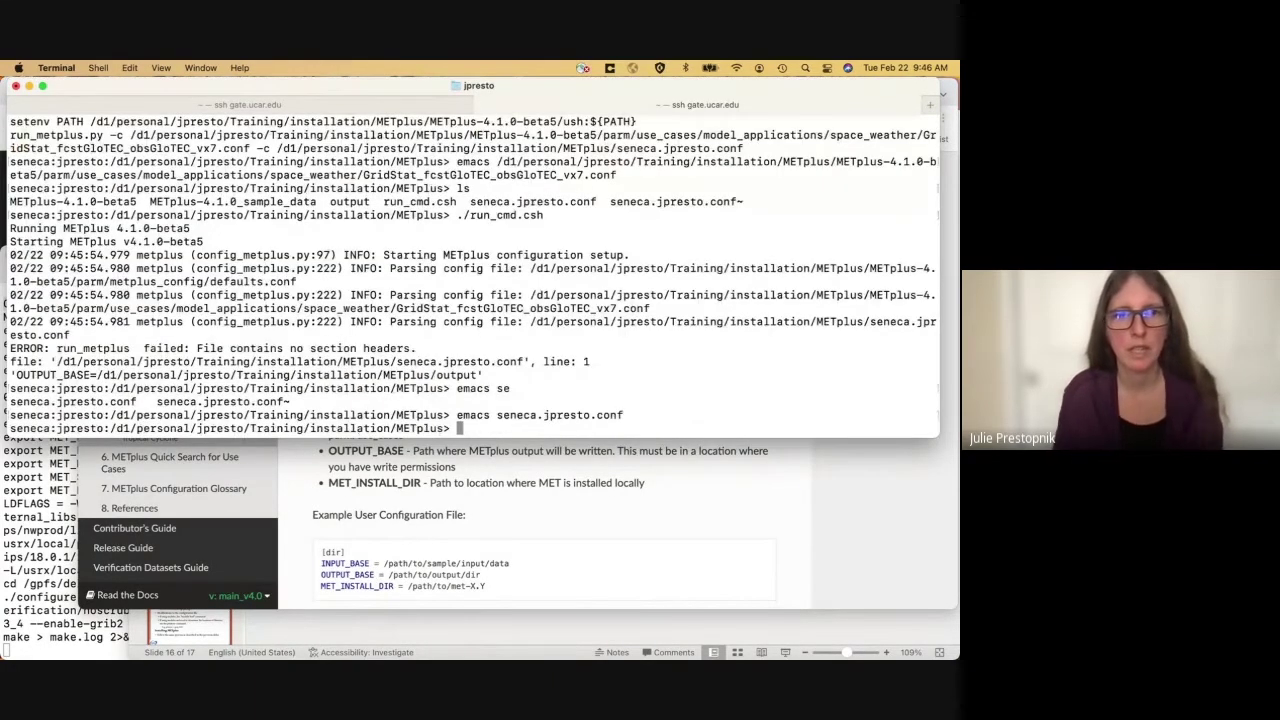
- Rerun the METplus test case with ./run_cmd.csh using the corrected configuration
key(Up)
key(Up)
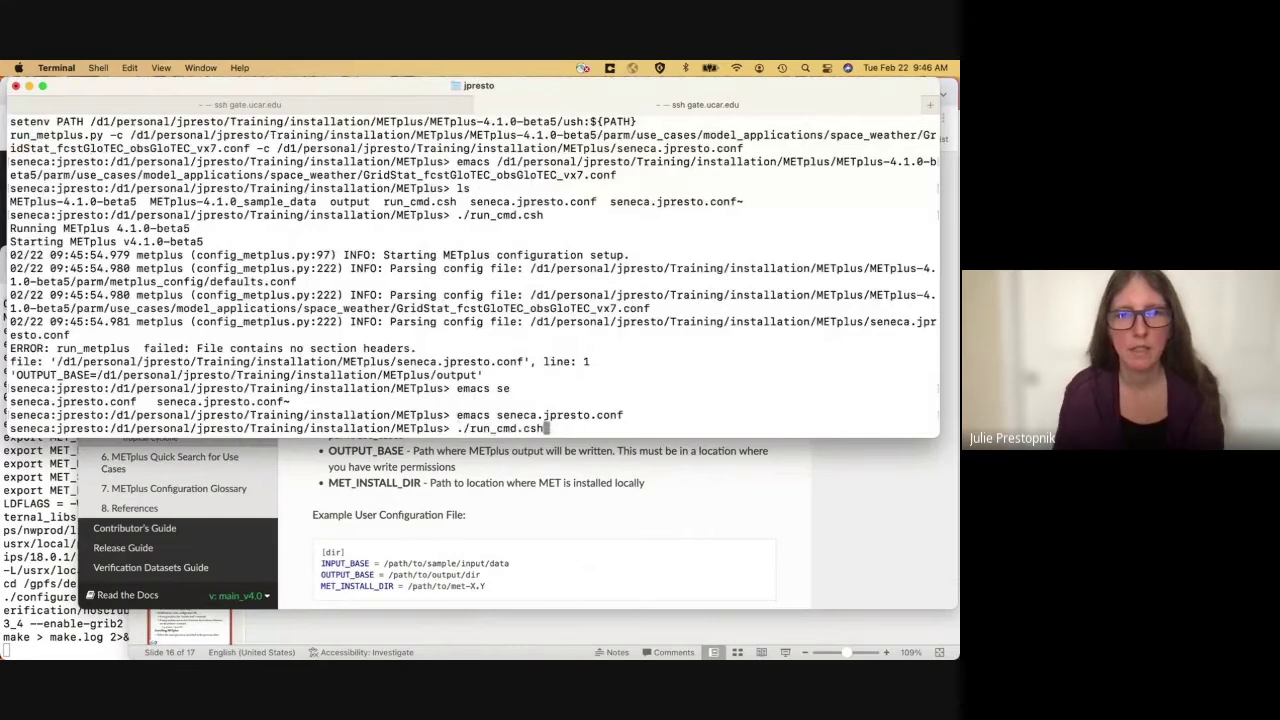
key(Return)
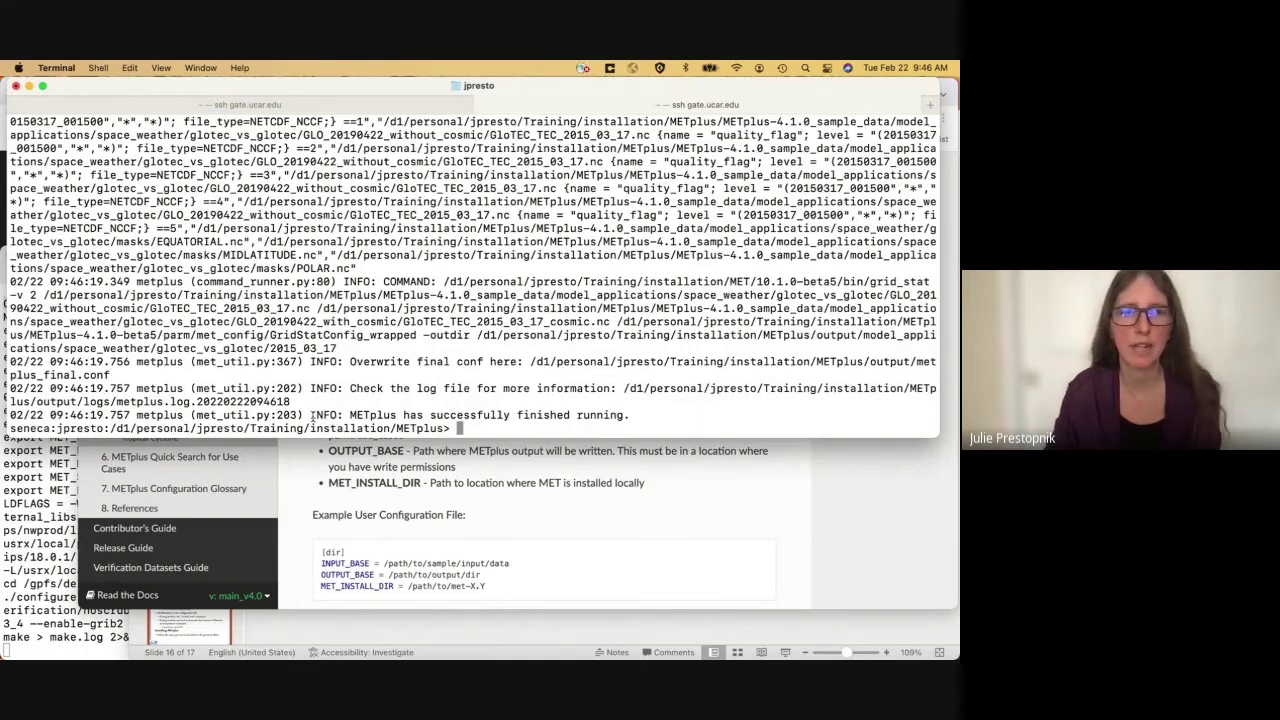
- Highlight the final METplus INFO message, show slide 14 on running a test case in PowerPoint, and return to the seneca Terminal window
drag(312, 415, 573, 415)
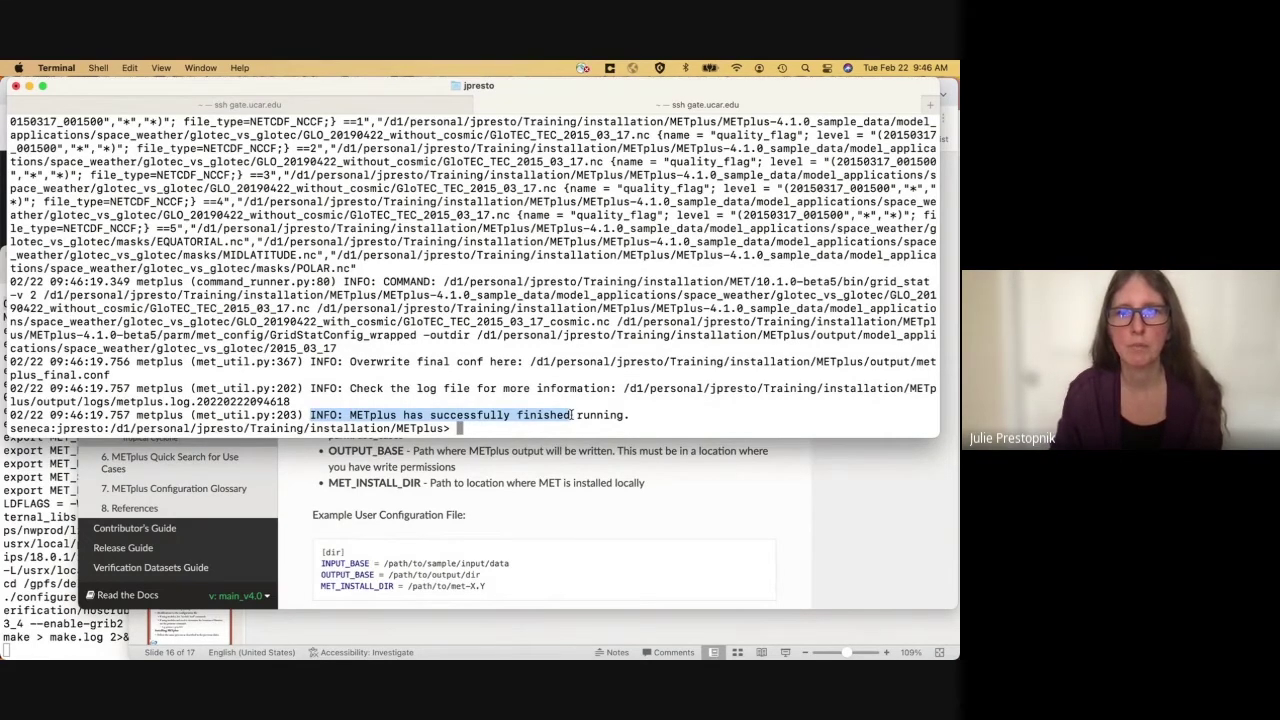
click(643, 415)
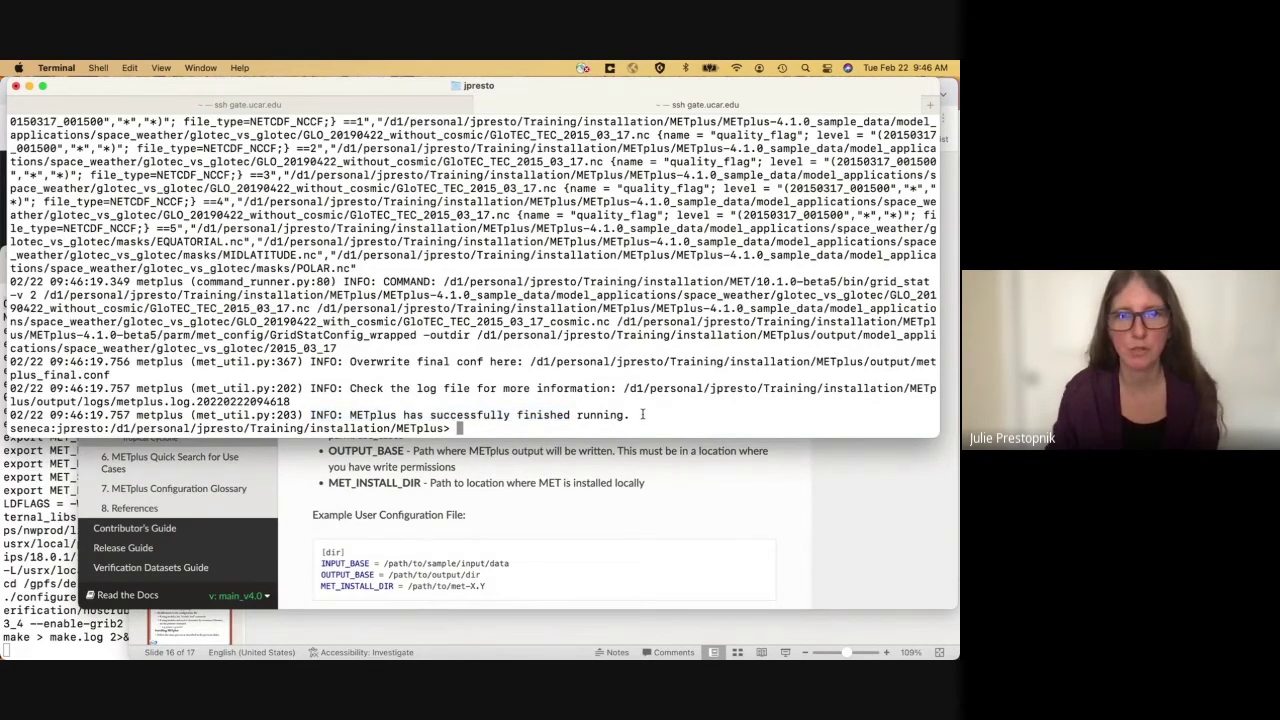
click(376, 590)
click(220, 480)
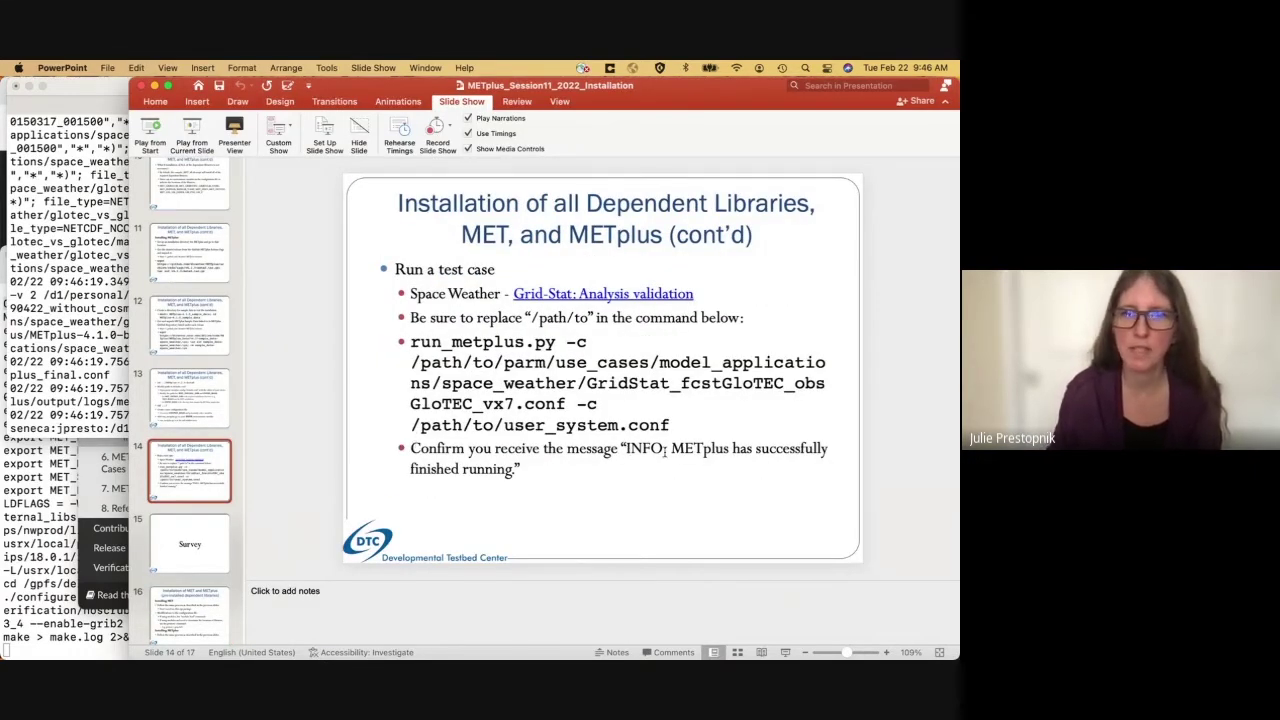
click(32, 390)
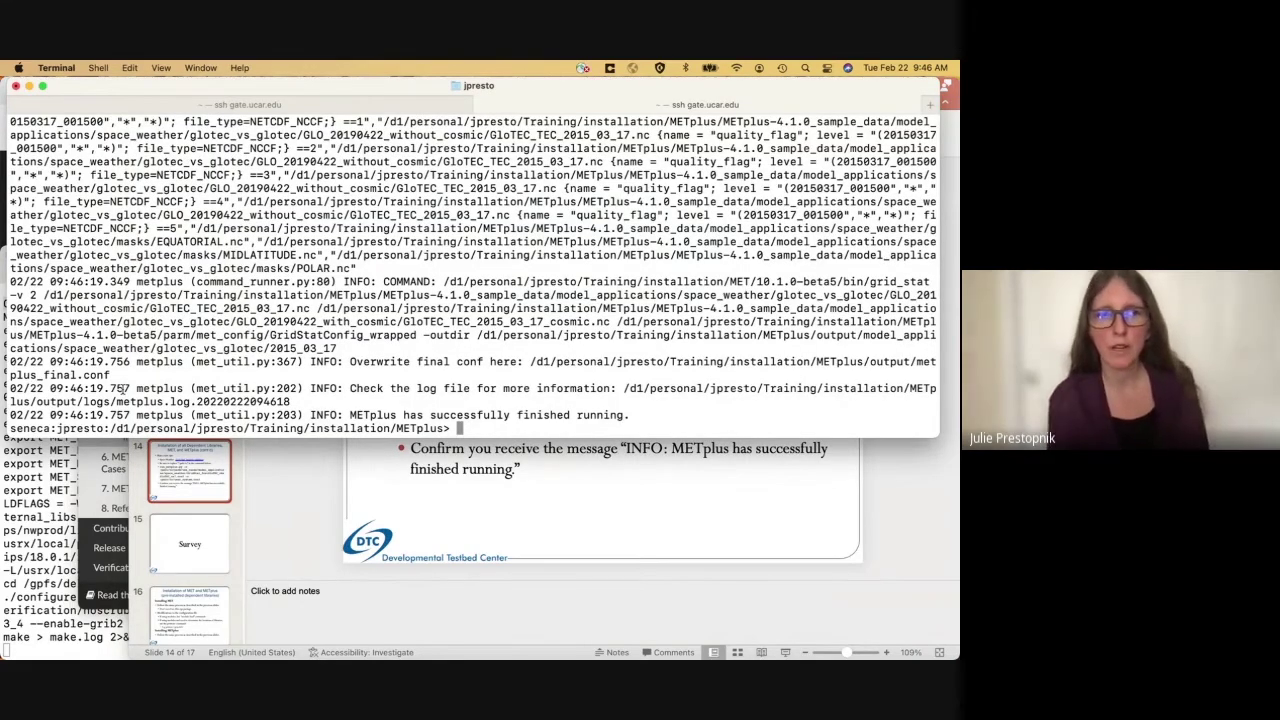
- List the METplus directory, change into its output directory, and list the contents there
text(ls)
key(Return)
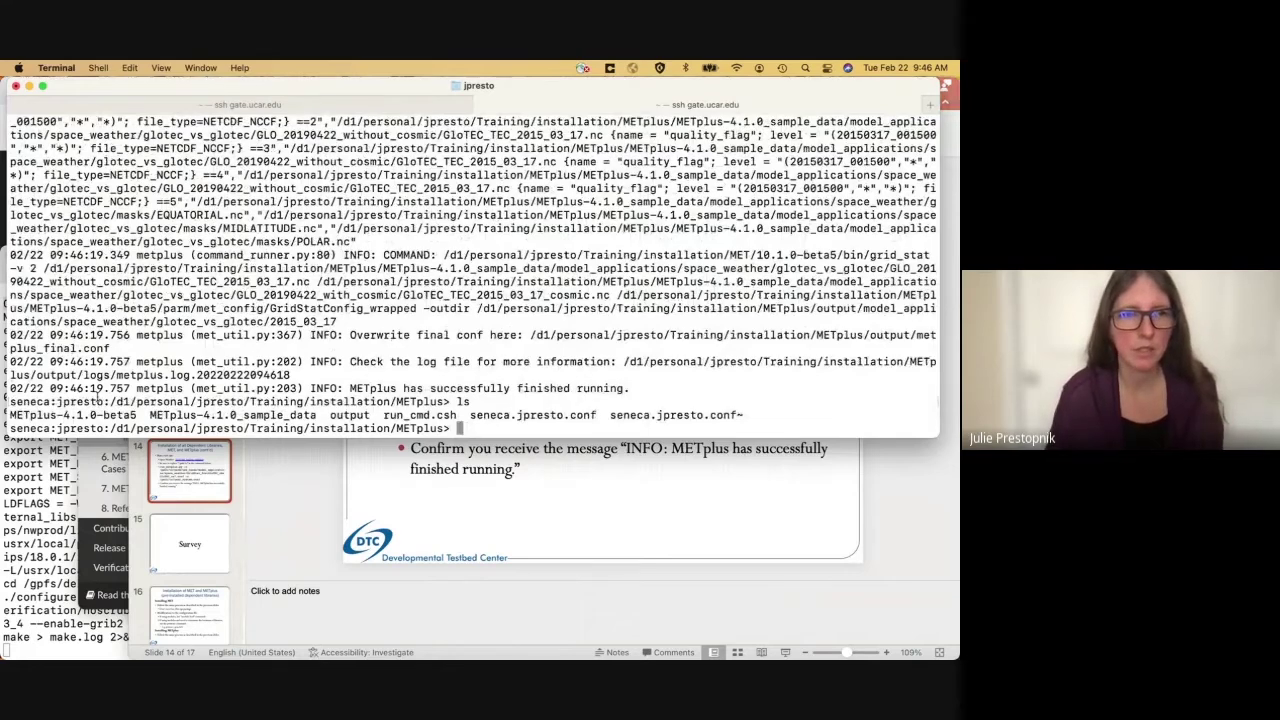
text(cd)
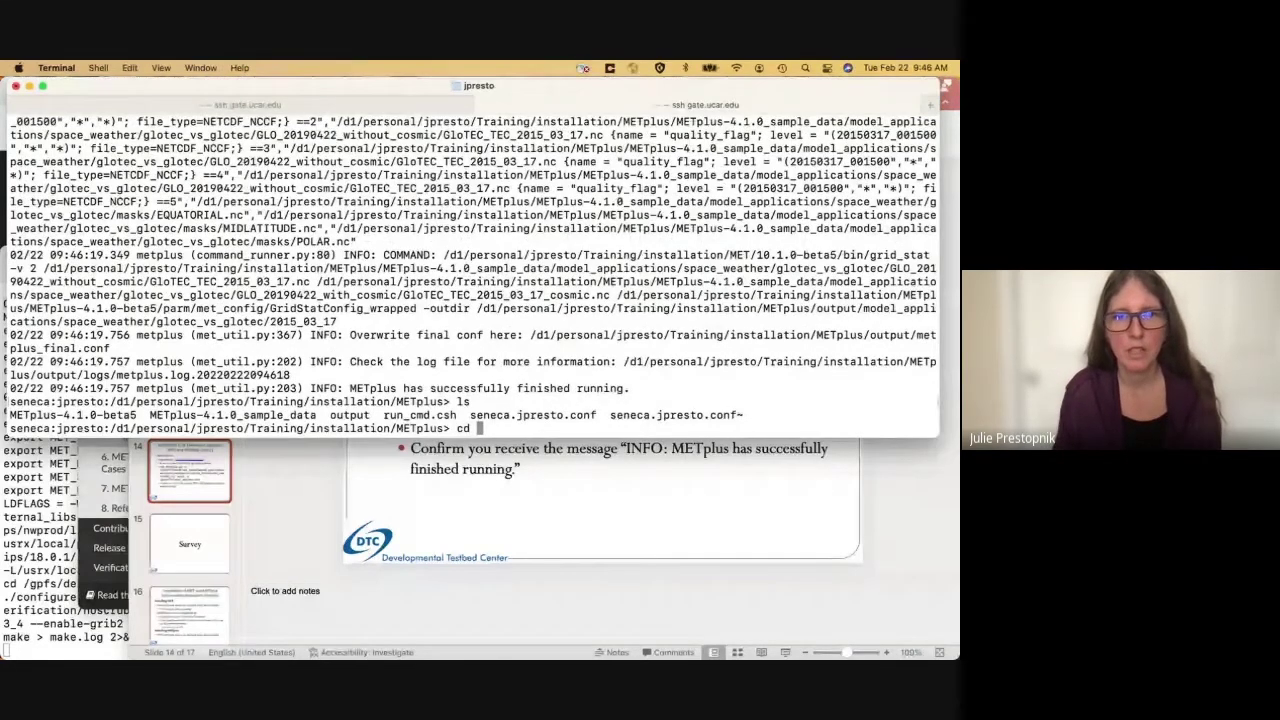
key(BackSpace)
key(BackSpace)
key(BackSpace)
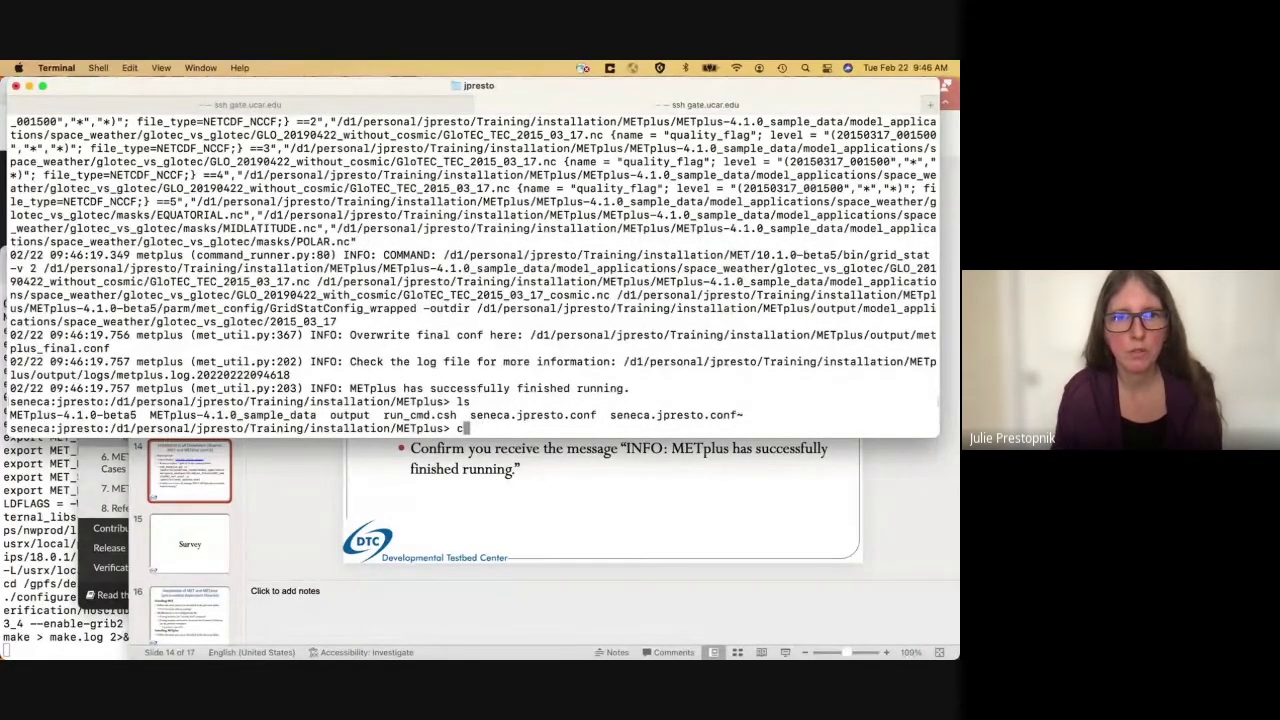
text(cd output)
key(Return)
text(ls)
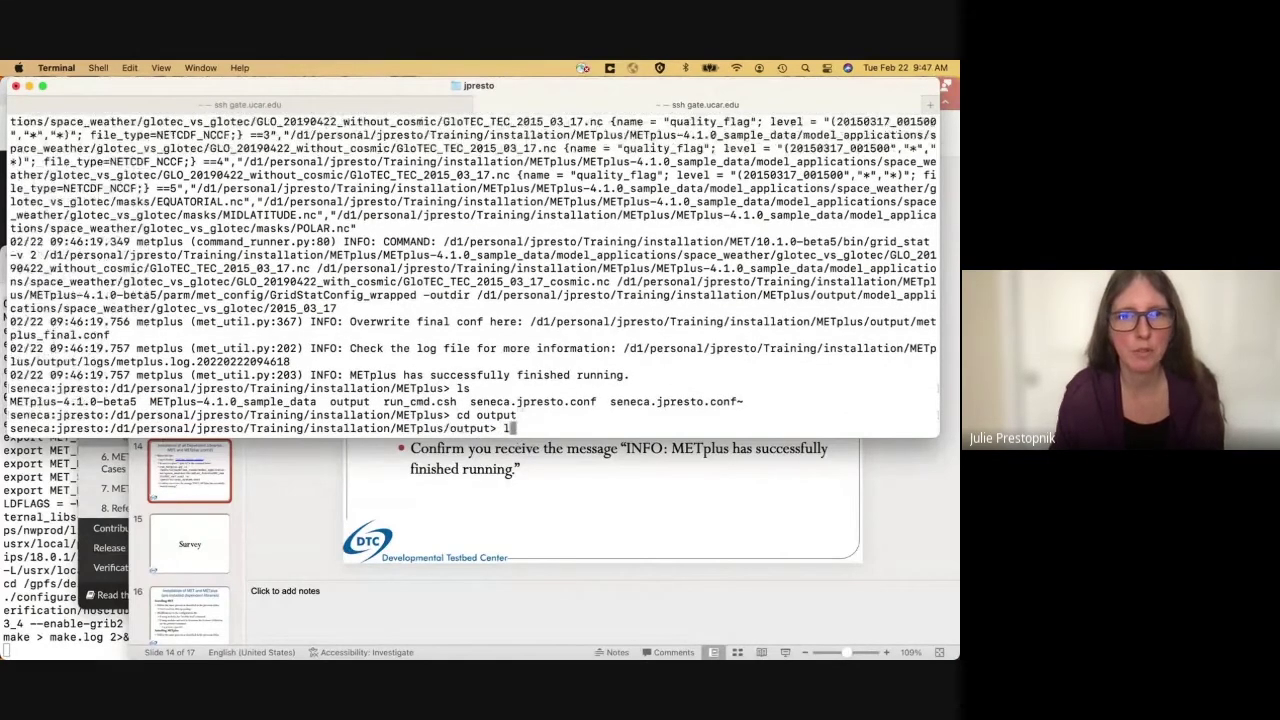
key(Return)
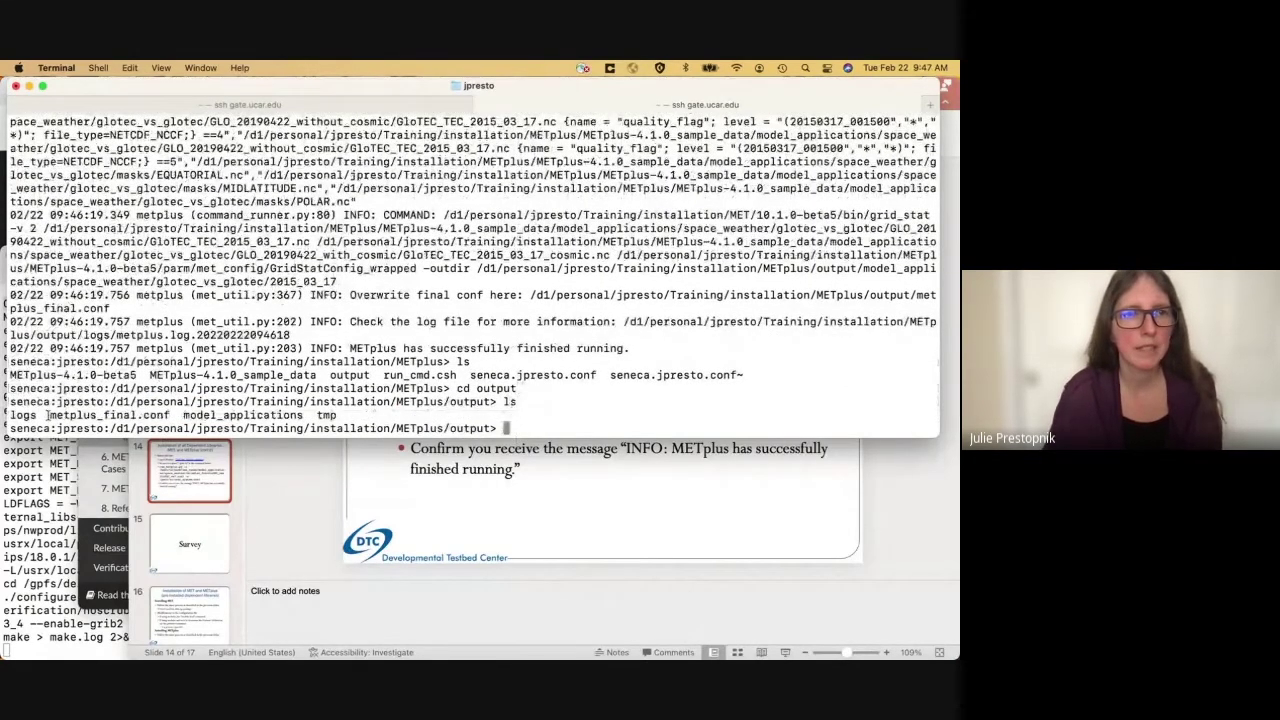
- List the files in the logs subdirectory of the METplus output
text(ls )
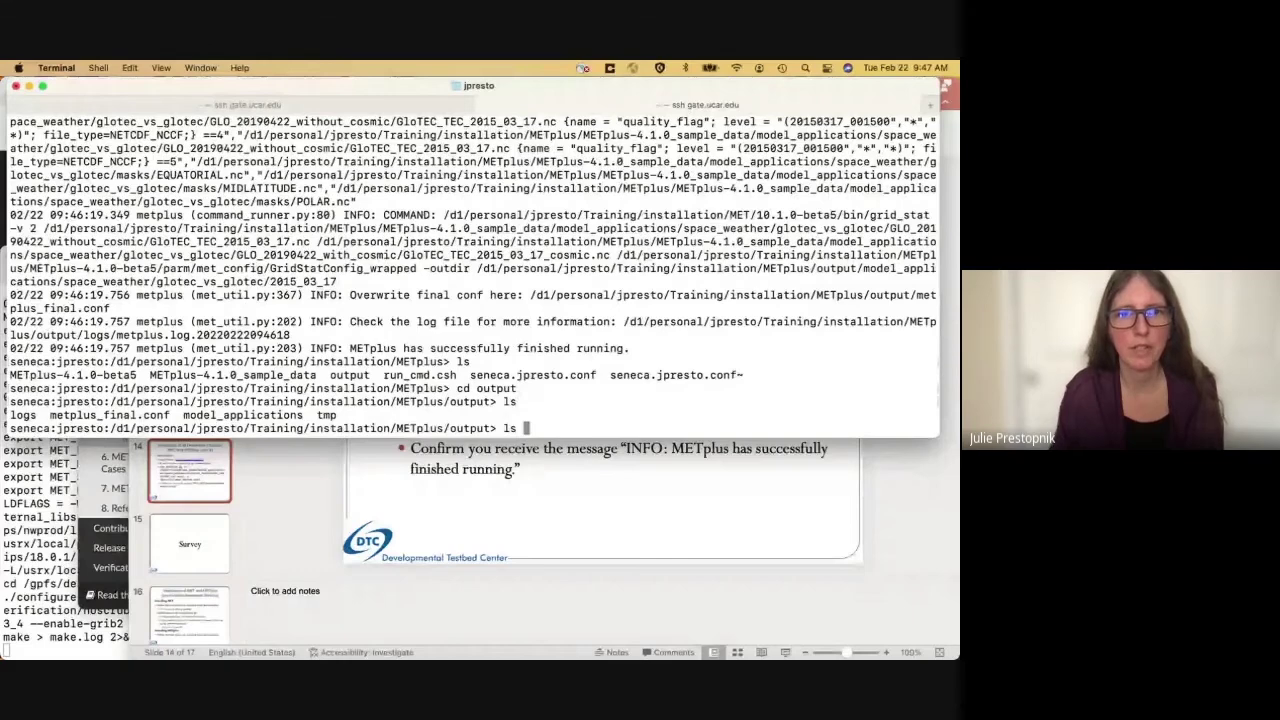
text(logs)
key(Return)
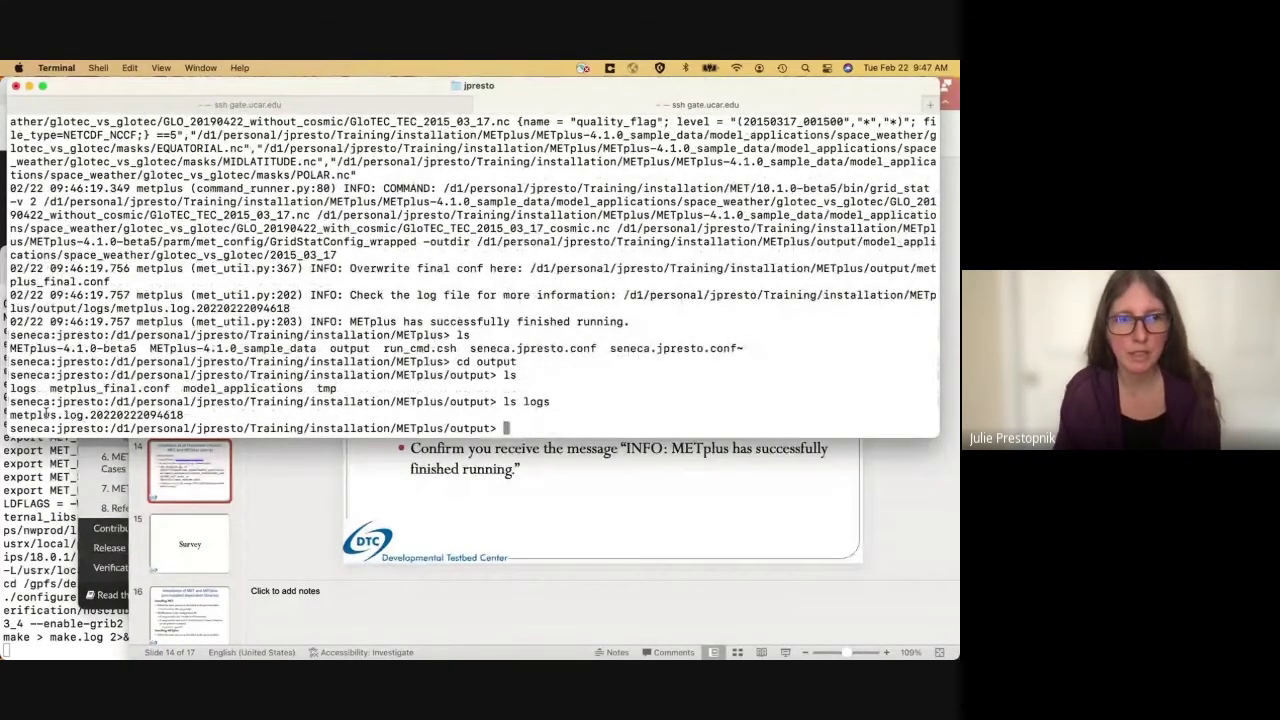
- Open metplus_final.conf from the METplus output directory in emacs
drag(50, 388, 172, 388)
click(172, 388)
text(emac s)
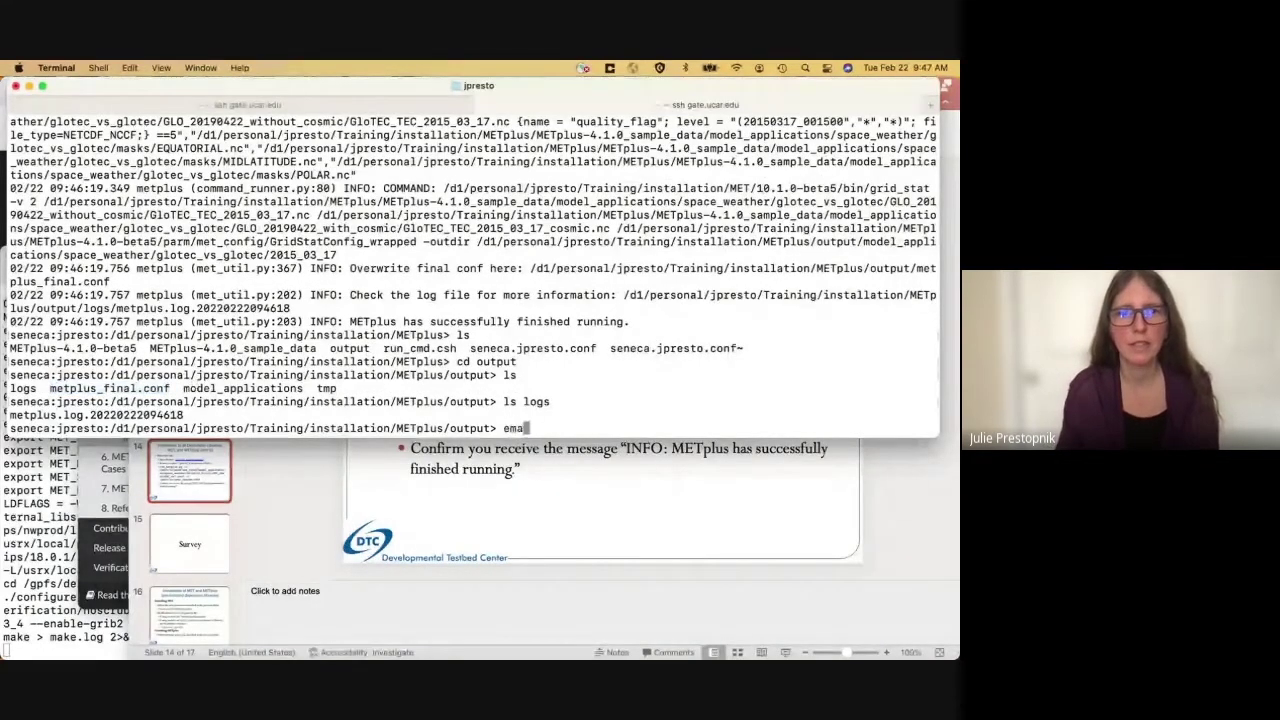
key(BackSpace)
key(BackSpace)
text(s me)
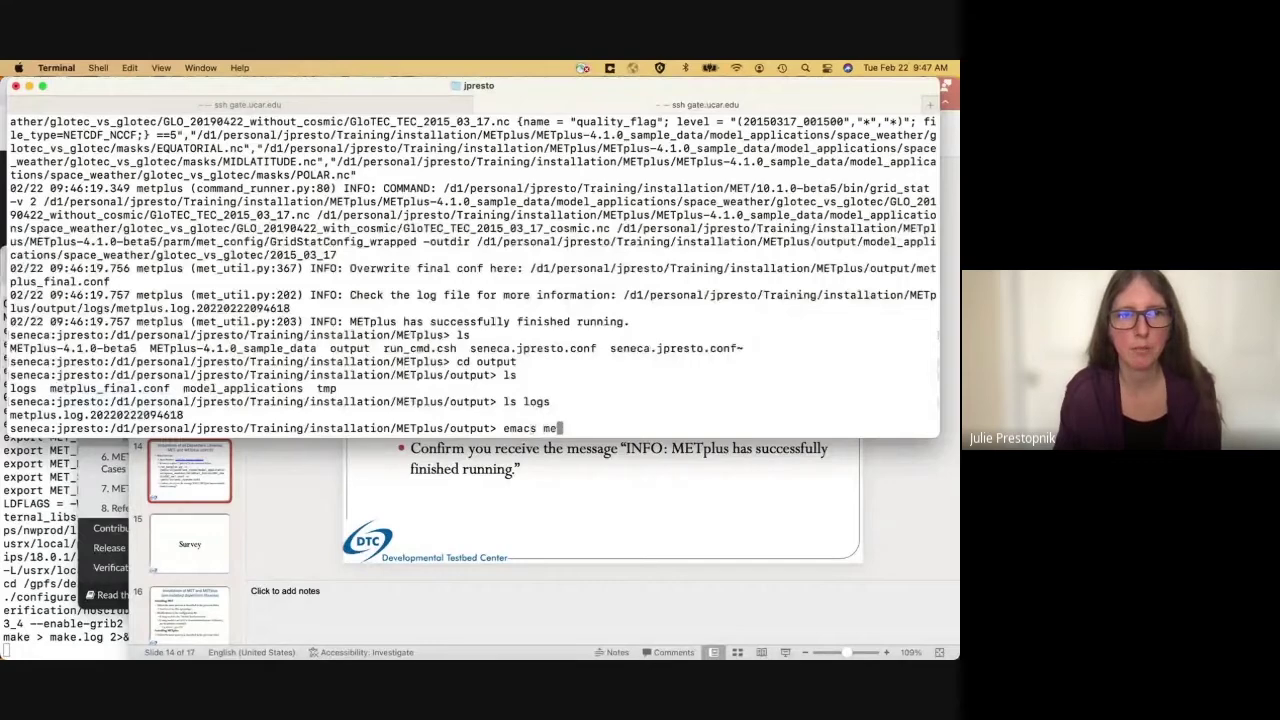
key(Tab)
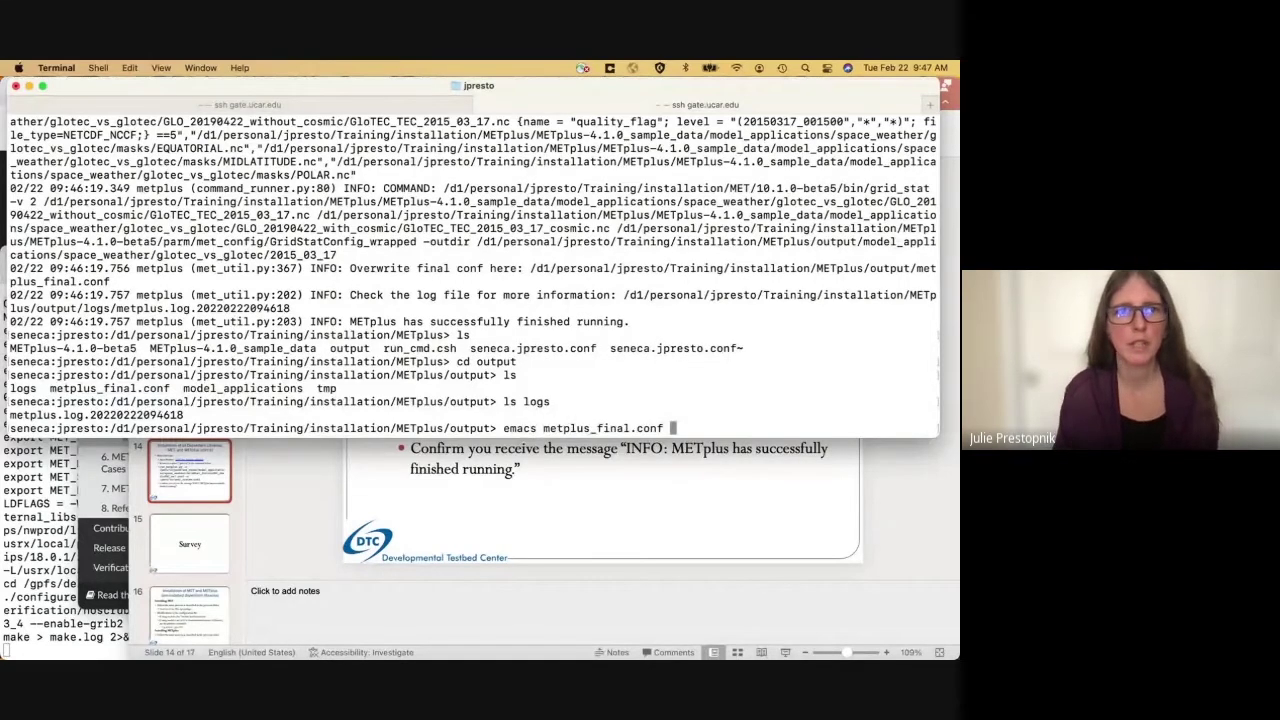
key(Return)
- Read through the [config] section of metplus_final.conf, from LOOP_ORDER down to the Grid-Stat input and output directory settings
key(Down)
key(Down)
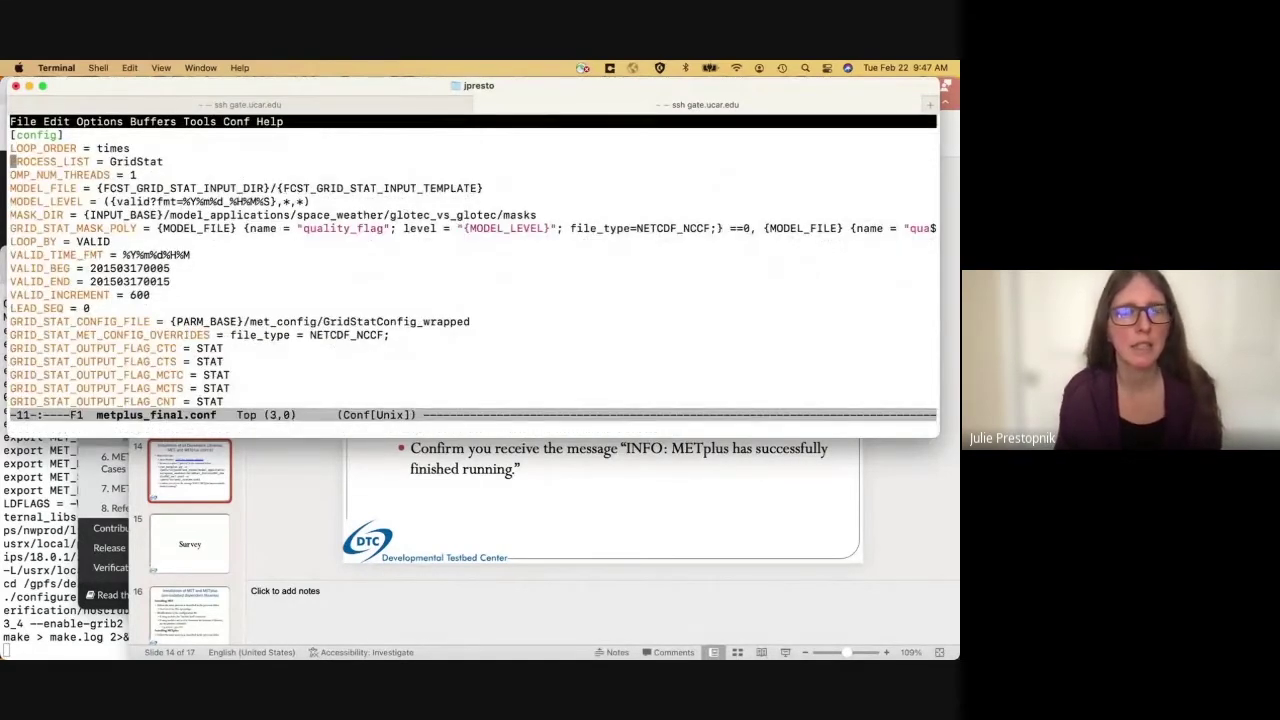
key(Up)
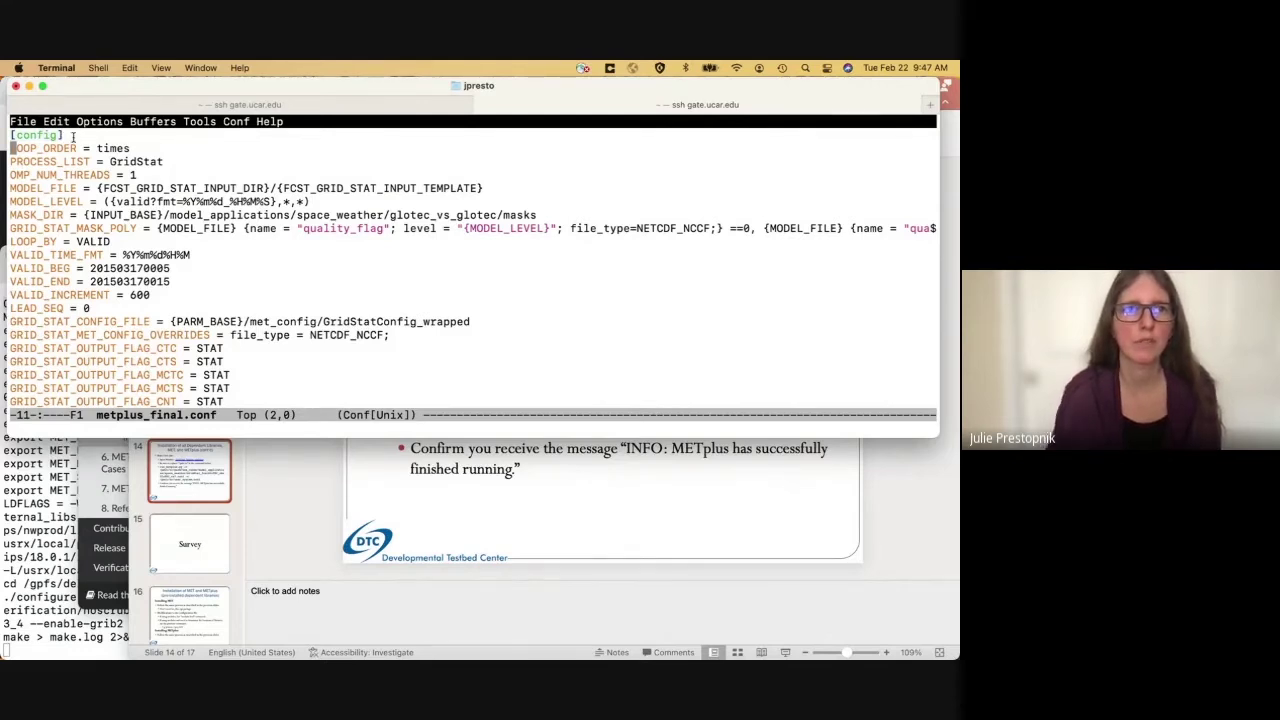
key(Down)
key(Down)
key(Down)
key(Down)
key(Down)
key(Down)
key(Down)
key(Down)
key(Down)
key(Down)
key(Down)
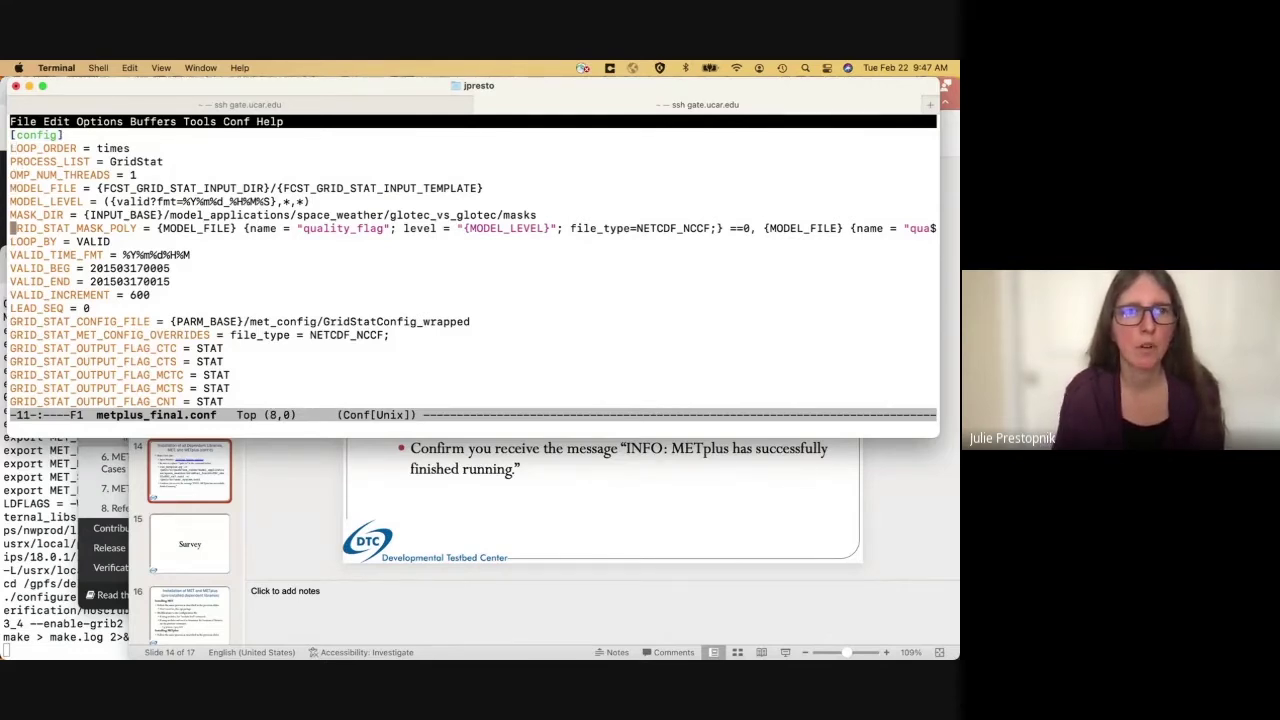
key(Down)
key(Down)
key(Down)
key(Down)
key(Down)
key(Down)
key(Down)
key(Down)
key(Down)
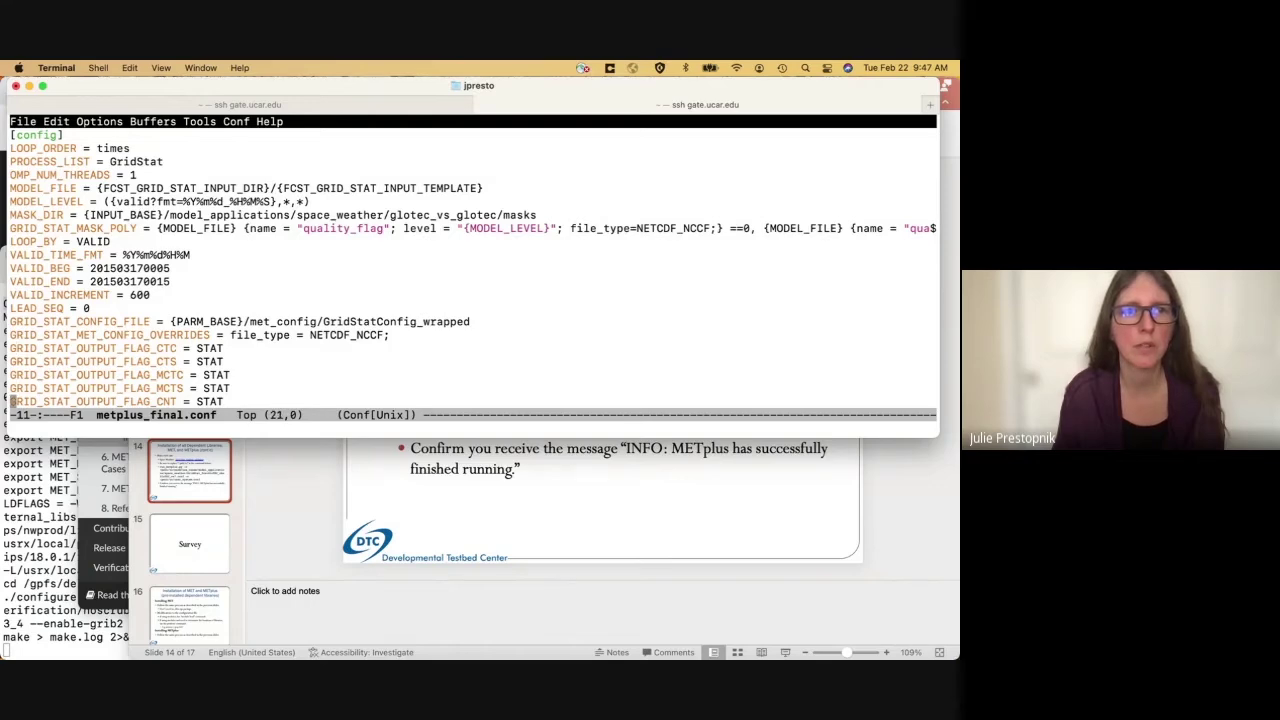
key(Down)
key(Down)
key(Down)
key(Down)
key(Down)
key(Down)
key(Down)
key(Down)
key(Down)
key(Down)
key(Down)
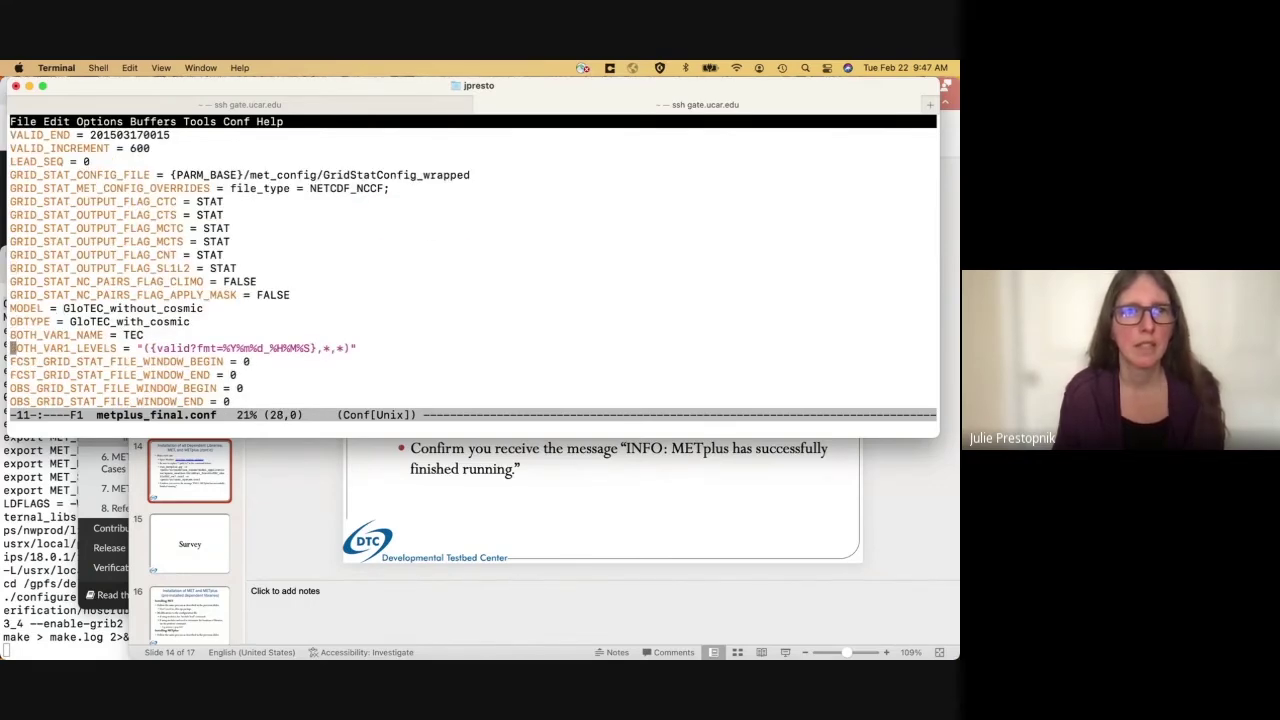
key(Down)
key(Down)
key(Down)
key(Down)
key(Down)
key(Down)
key(Down)
key(Down)
key(Down)
key(Down)
key(Down)
key(Down)
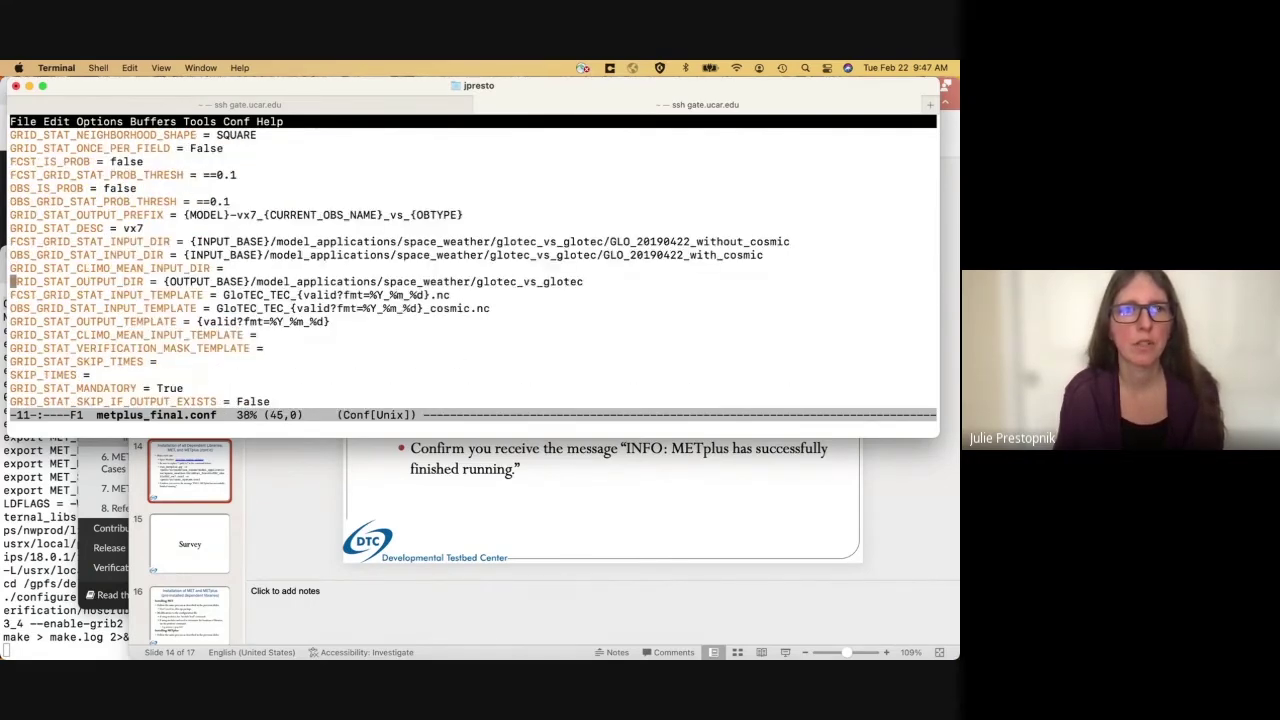
- Continue reading through the [runtime] section, covering the install directory, input and output base paths, down to LOG_METPLUS
key(Down)
key(Down)
key(Down)
key(Down)
key(Down)
key(Down)
key(Down)
key(Down)
key(Down)
key(Down)
key(Down)
key(Down)
key(Down)
key(Down)
key(Down)
key(Down)
key(Down)
key(Down)
key(Down)
key(Down)
key(Down)
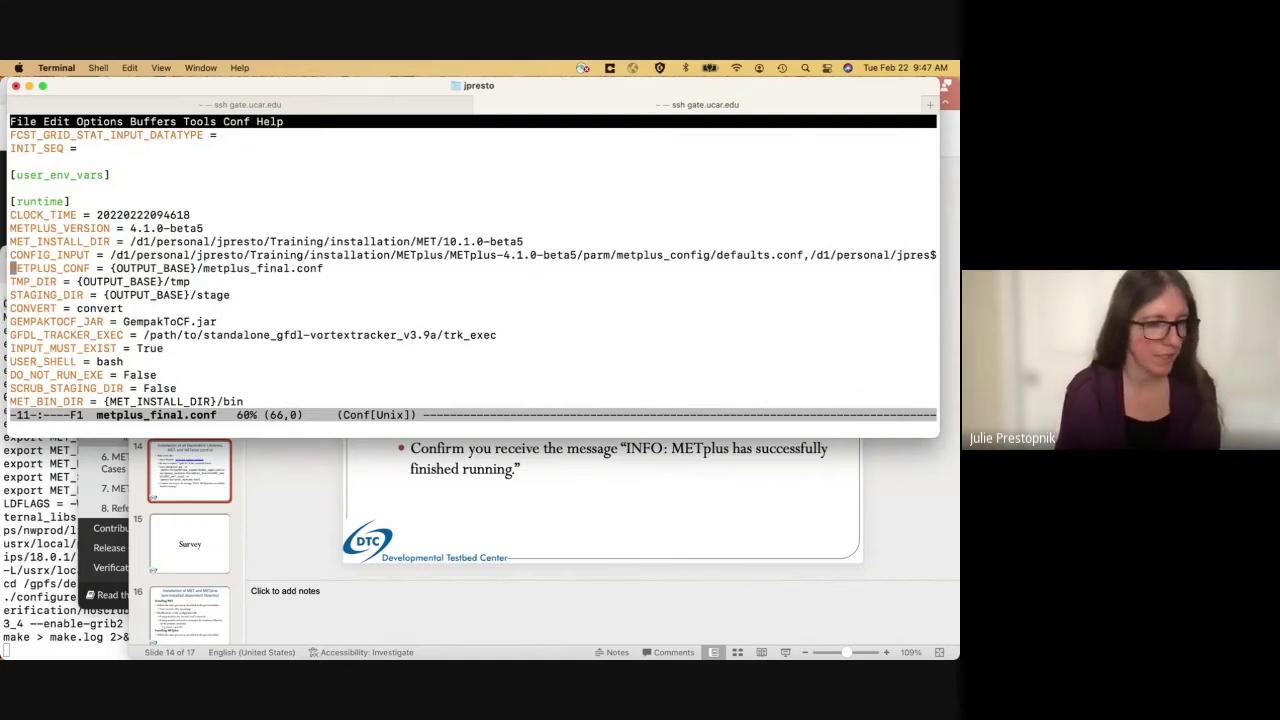
key(Down)
key(Down)
key(Down)
key(Down)
key(Down)
key(Down)
key(Down)
key(Down)
key(Down)
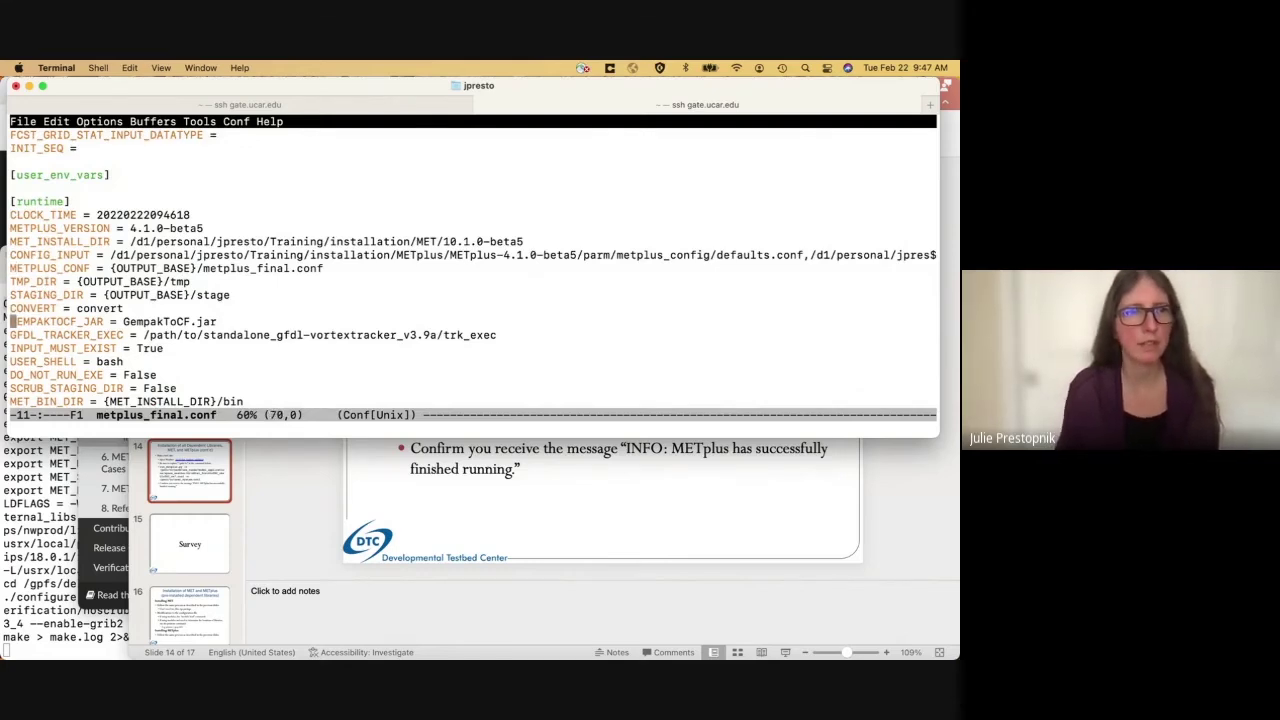
key(Down)
key(Down)
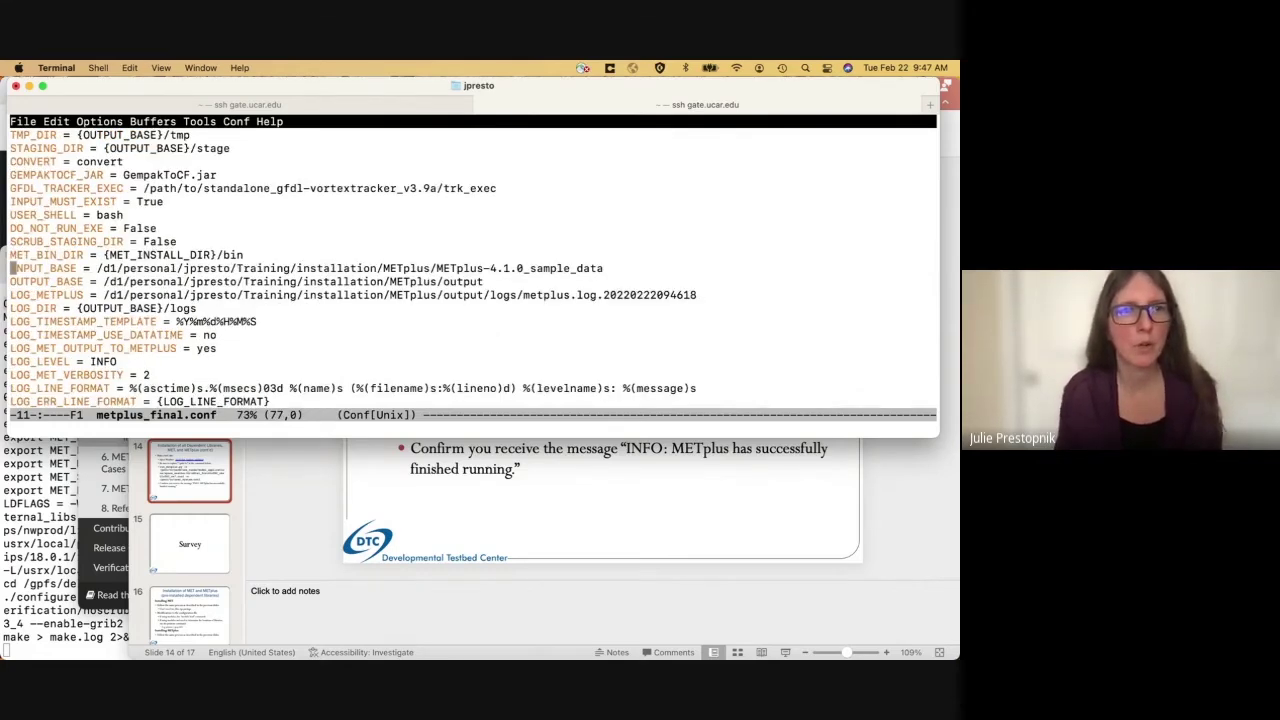
key(Down)
key(Down)
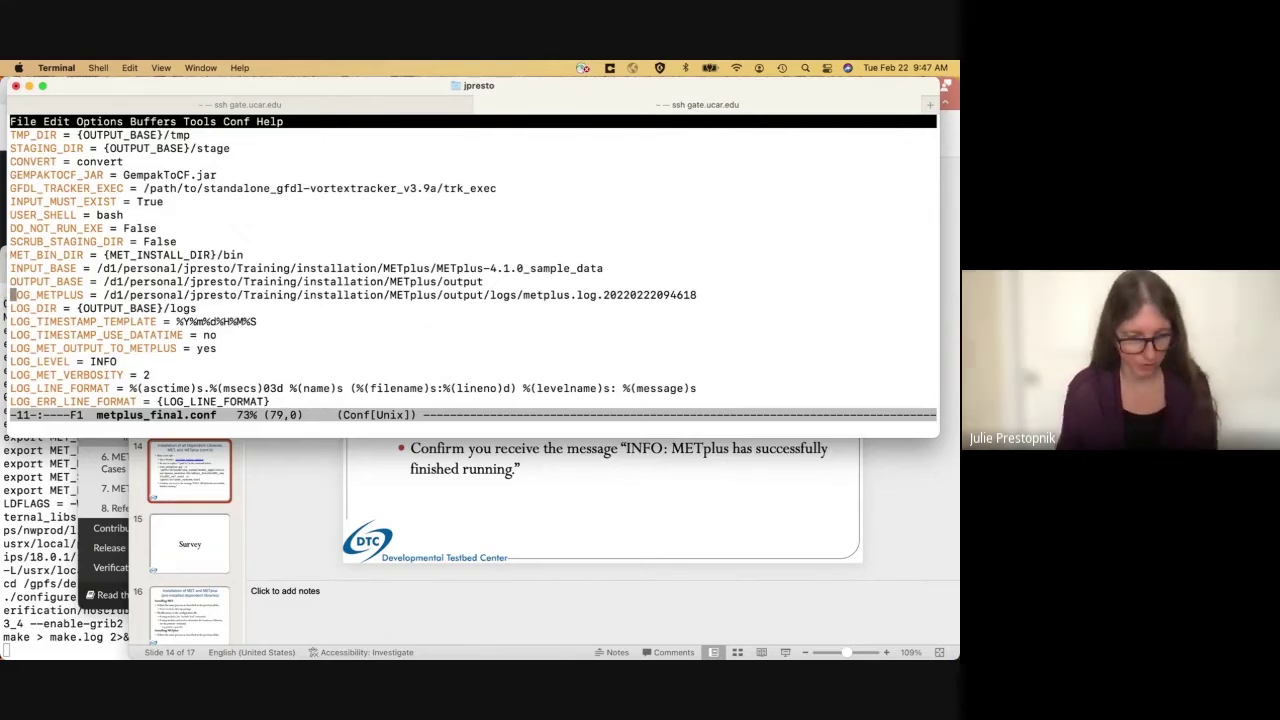
- Search metplus_final.conf for output_dir and stop at the GRID_STAT_OUTPUT_DIR setting
key(ctrl+s)
text(ot)
key(BackSpace)
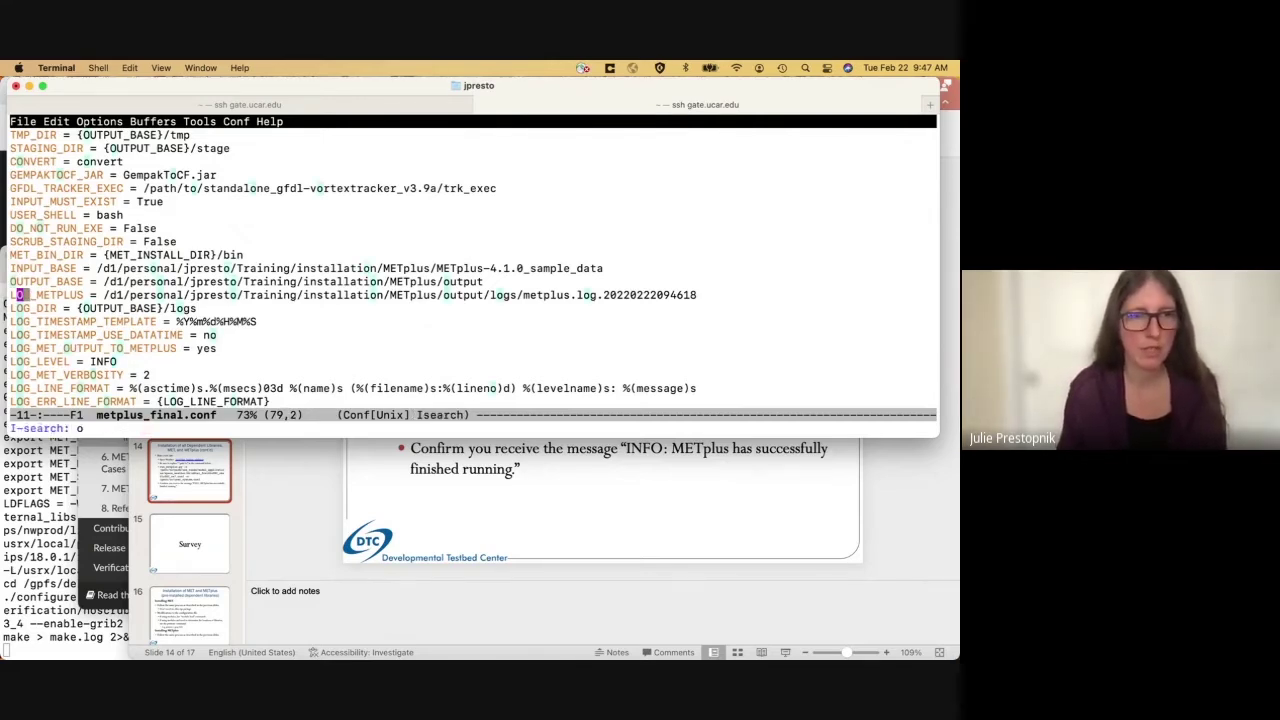
text(utput_)
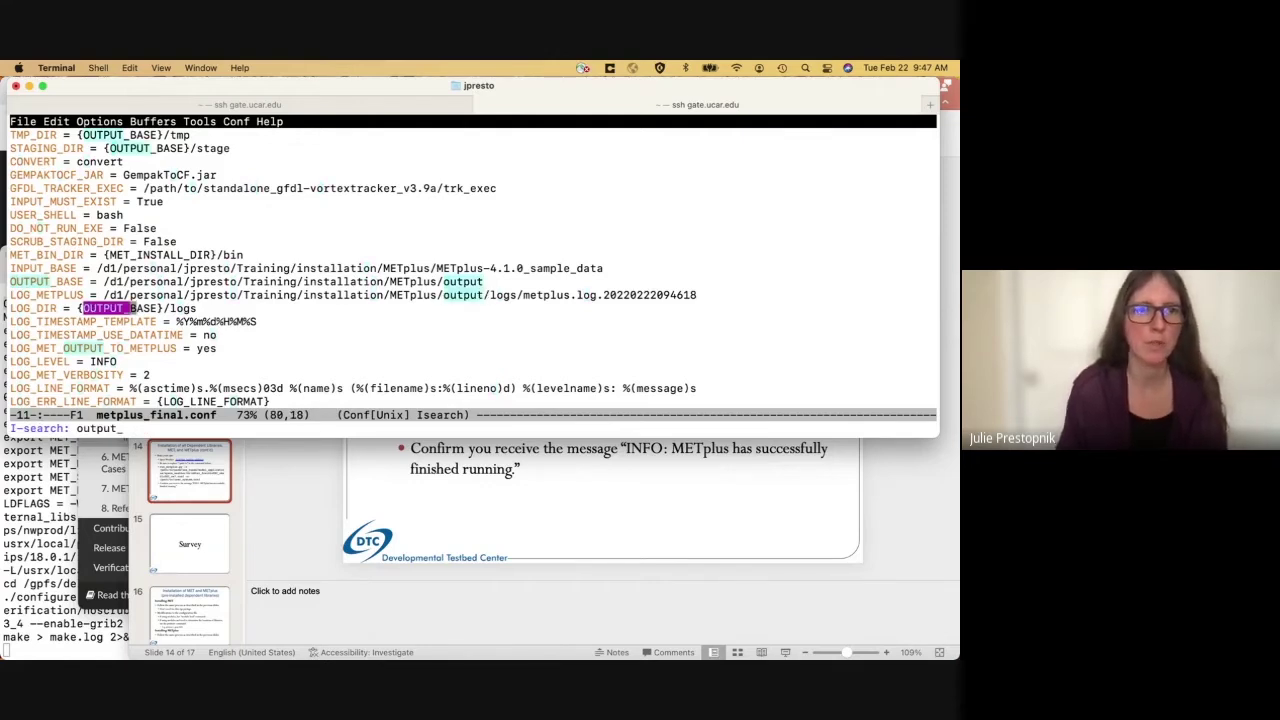
text(dir)
key(ctrl+s)
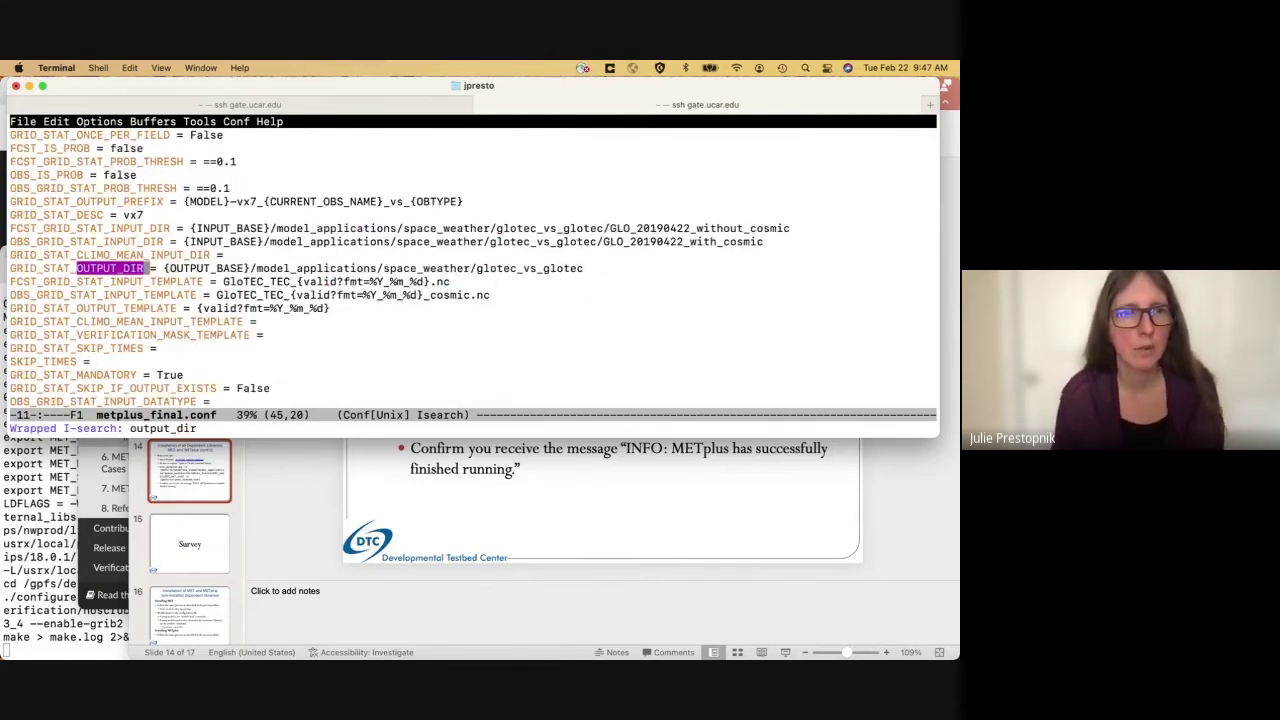
key(Return)
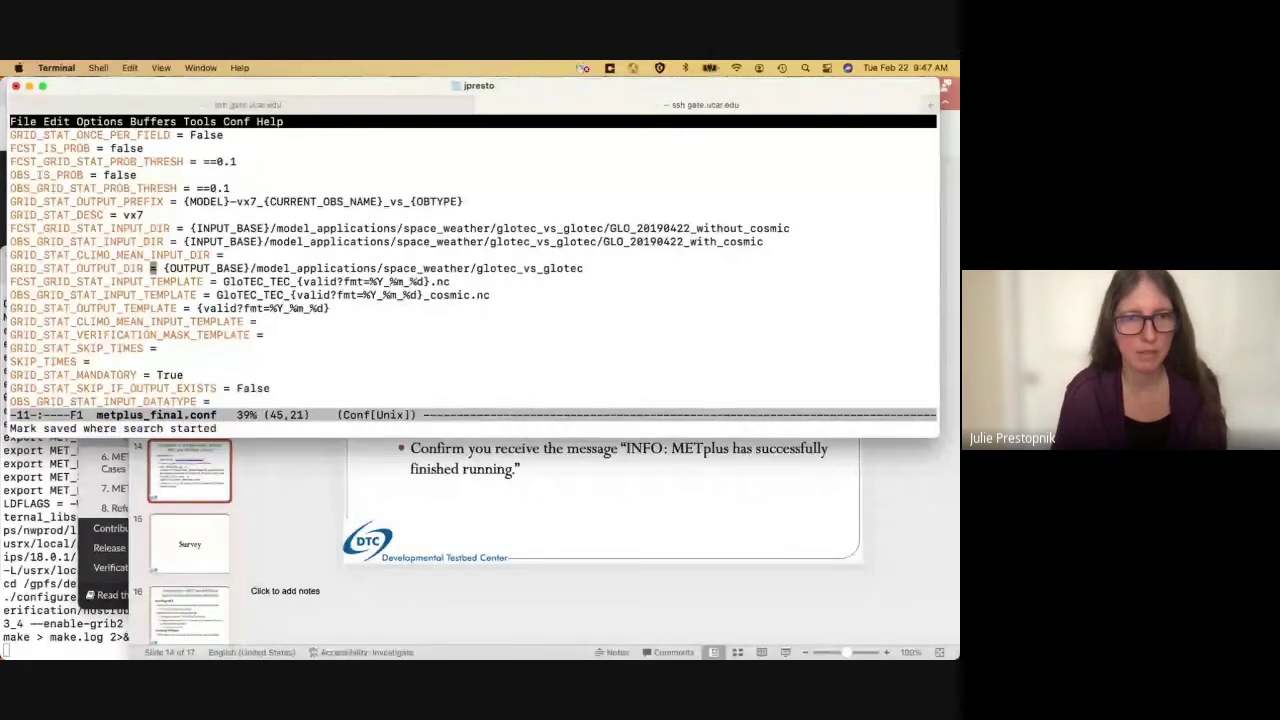
- Search for output_base and step through the matches to the line where OUTPUT_BASE is defined
key(ctrl+s)
text(outpu)
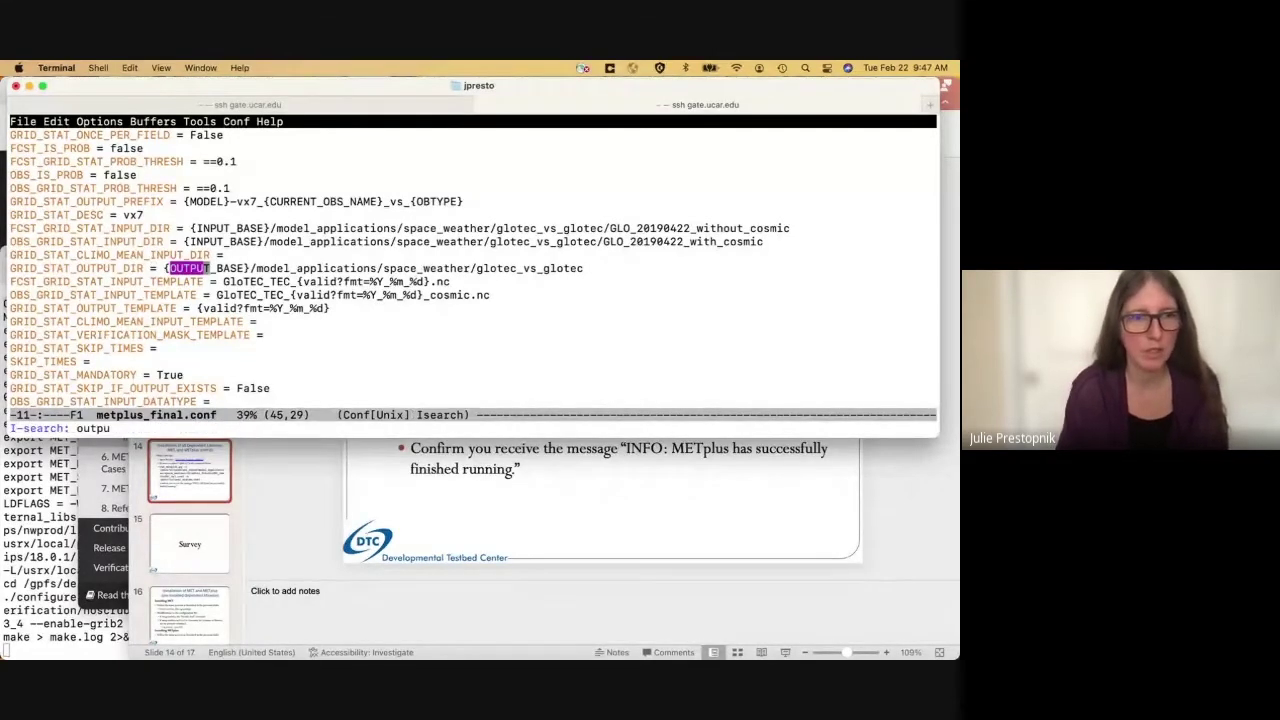
text(t_base)
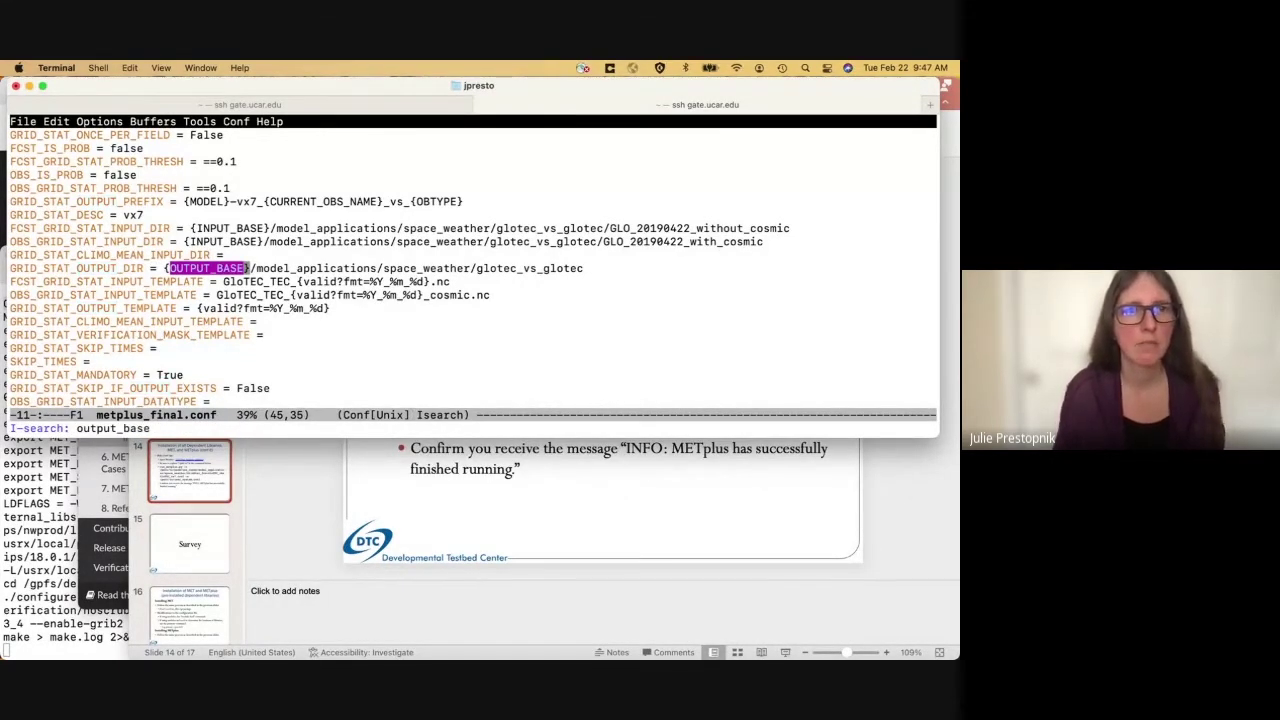
key(ctrl+s)
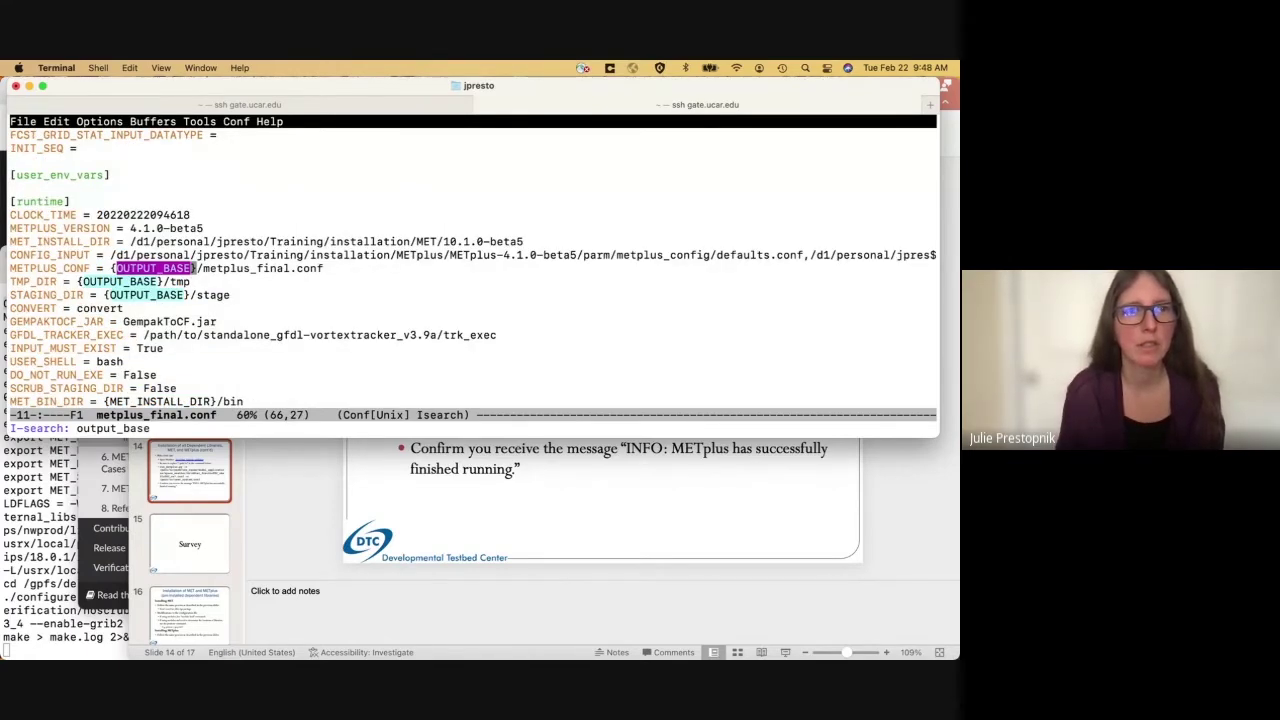
key(ctrl+s)
key(ctrl+s)
key(ctrl+s)
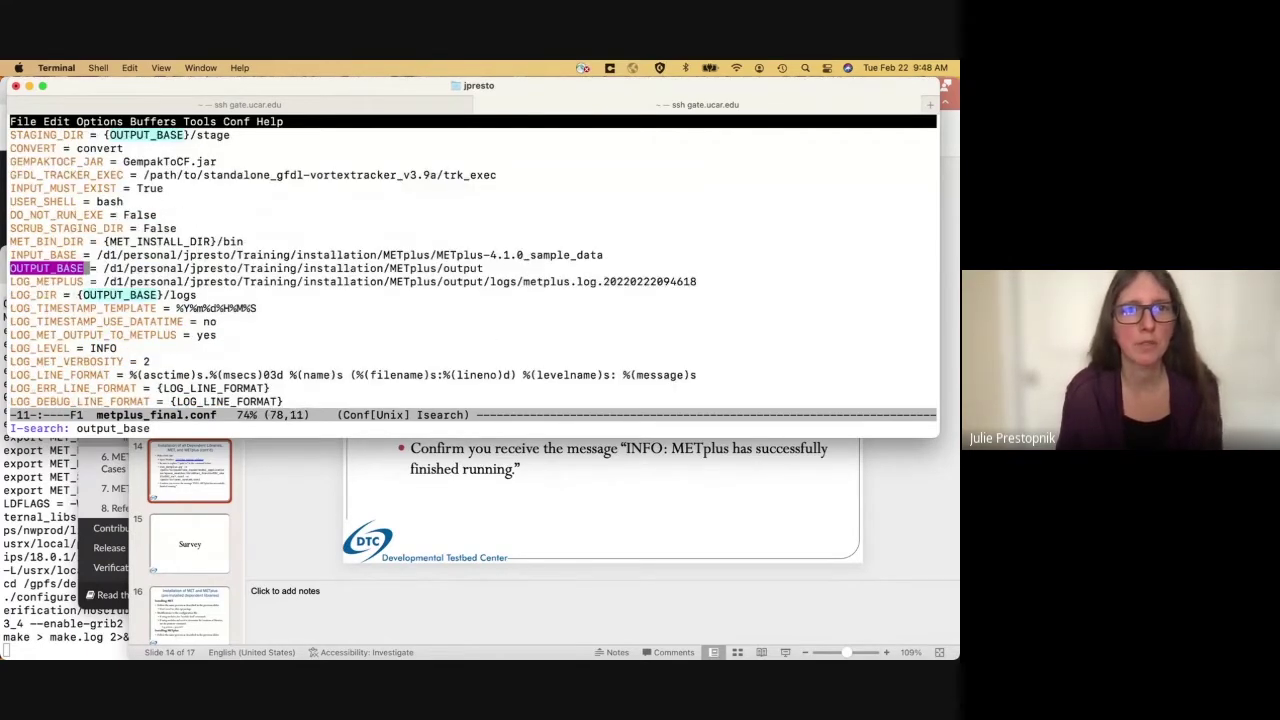
key(Up)
key(Down)
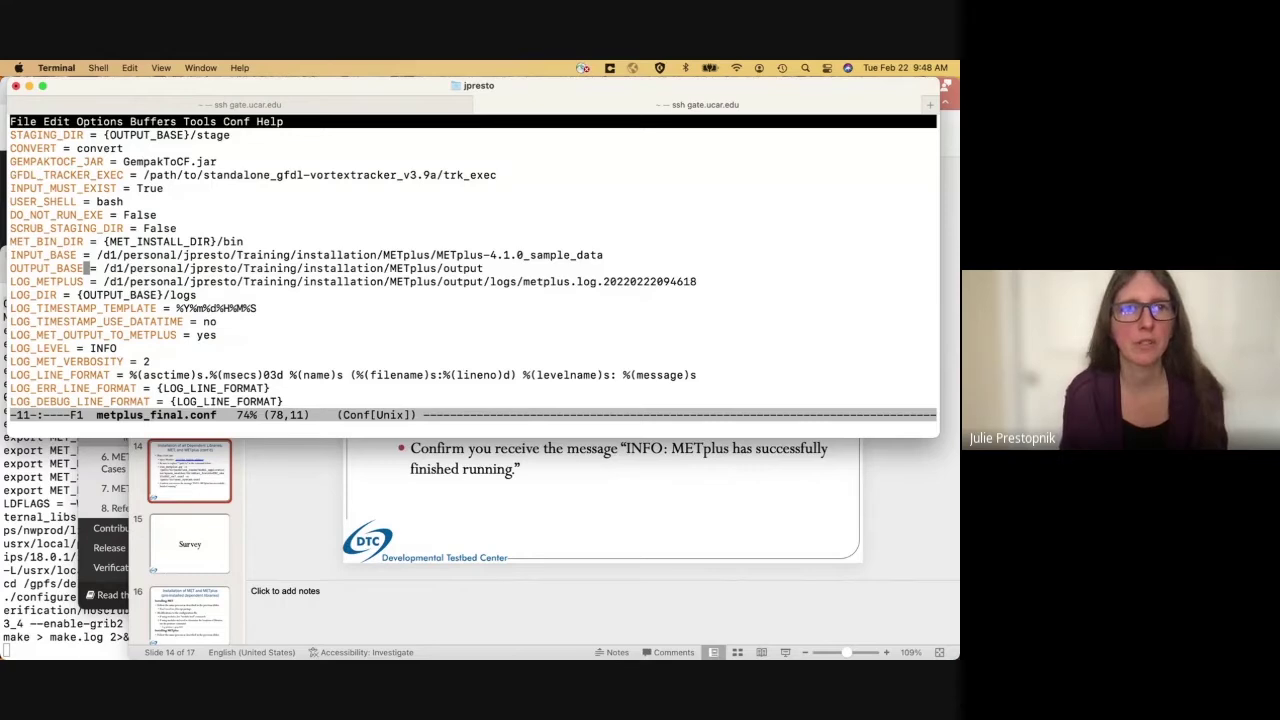
- Examine the logging and base path settings from OUTPUT_BASE down to the last line of the file
key(Right)
key(Right)
key(Right)
key(Right)
key(Right)
key(Down)
key(Down)
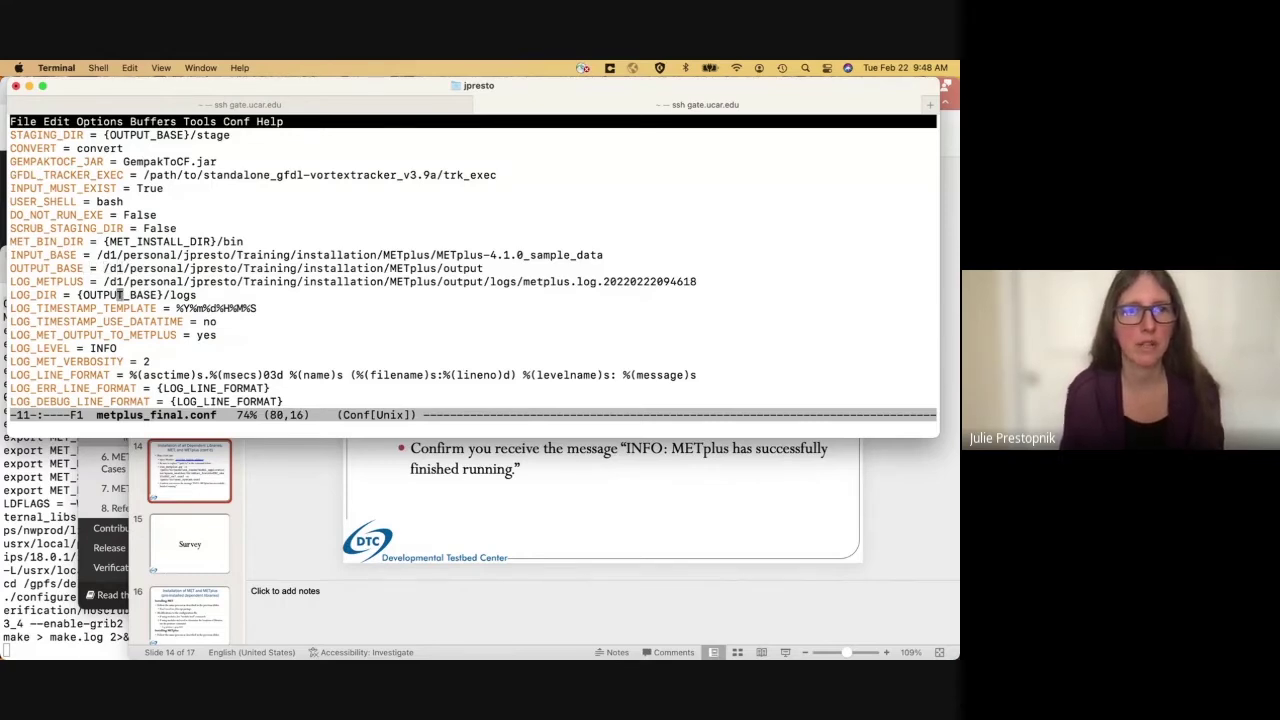
key(Down)
key(Down)
key(Down)
key(Down)
key(Down)
key(Down)
key(Down)
key(Down)
key(Down)
key(Down)
key(Down)
key(Down)
key(Down)
key(Down)
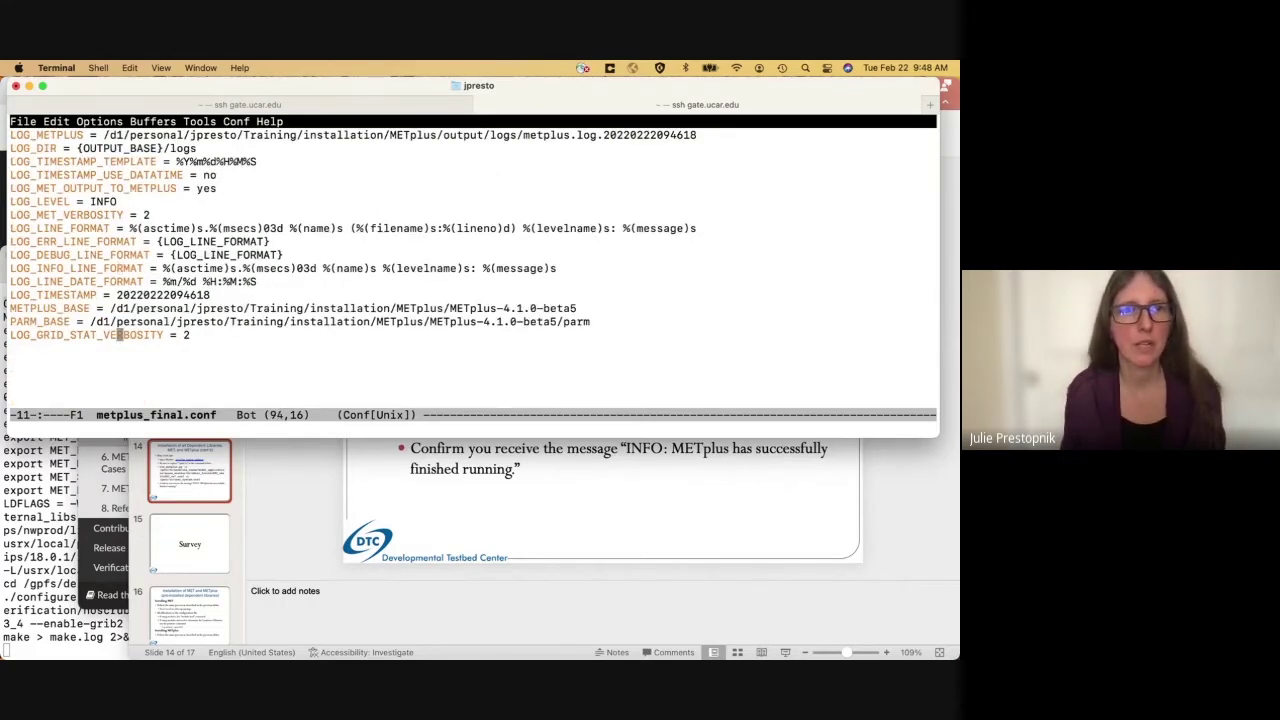
- Review metplus_final.conf backwards from the logging settings through the base paths to CONFIG_INPUT in the [runtime] section
key(Up)
key(Up)
key(Up)
key(Up)
key(Up)
key(Up)
key(Up)
key(Up)
key(Up)
key(Up)
key(Up)
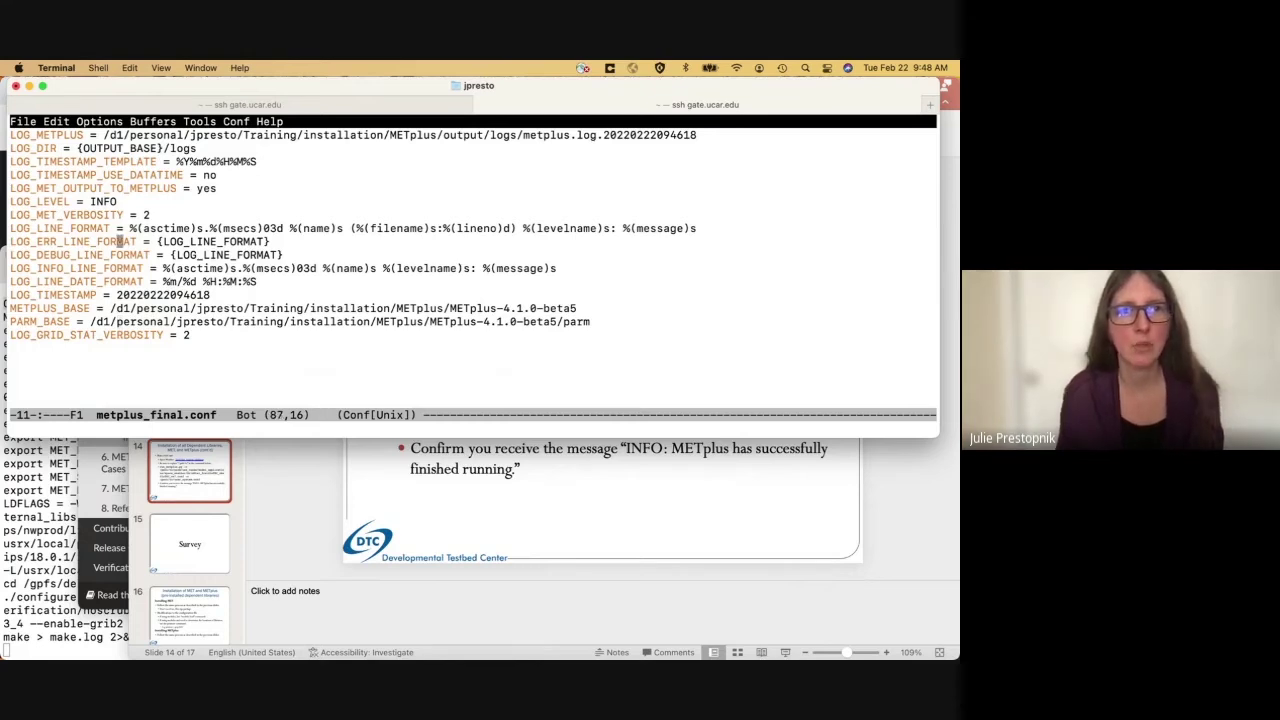
key(Up)
key(Up)
key(Up)
key(Up)
key(Up)
key(Up)
key(Up)
key(Up)
key(Up)
key(Up)
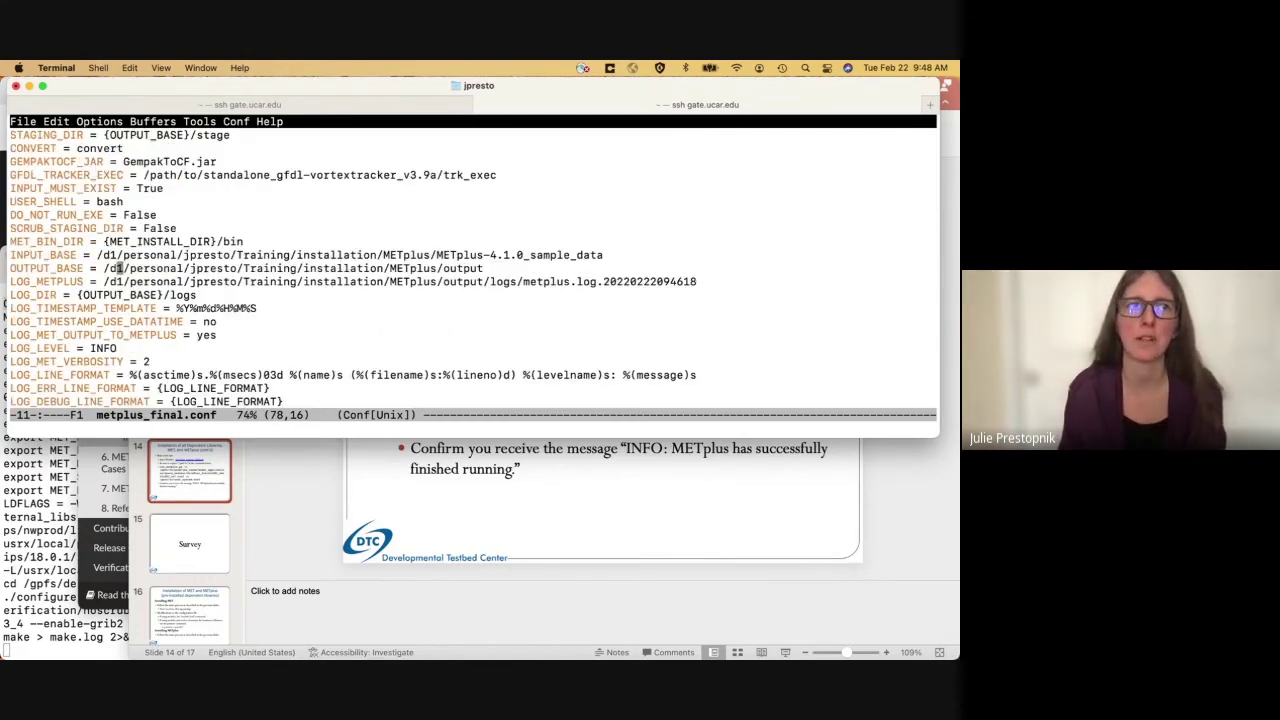
key(Up)
key(Up)
key(Up)
key(Up)
key(Up)
key(Up)
key(Up)
key(Up)
key(Up)
key(Up)
key(Up)
key(Up)
key(Up)
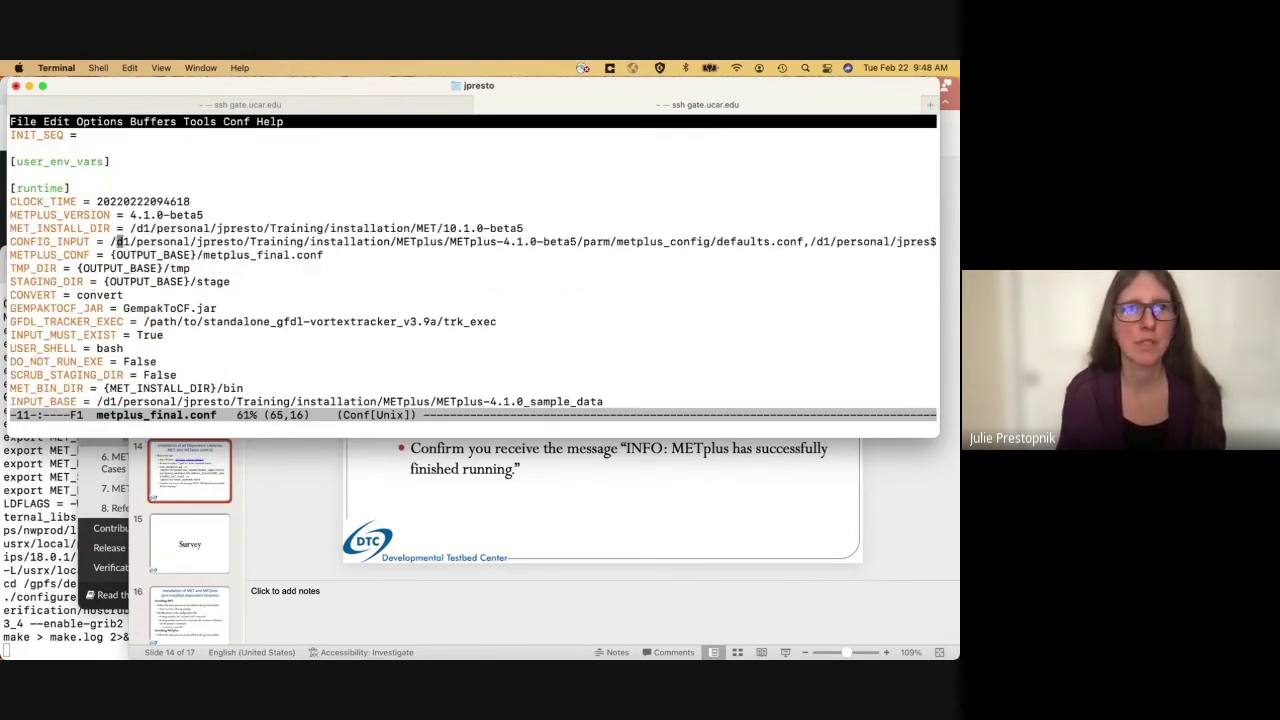
- Review the GridStat, model and time settings back up to the start of the [config] section, and close metplus_final.conf
key(Up)
key(Up)
key(Up)
key(Up)
key(Up)
key(Up)
key(Up)
key(Up)
key(Up)
key(Up)
key(Up)
key(Up)
key(Up)
key(Up)
key(Up)
key(Up)
key(Up)
key(Up)
key(Up)
key(Up)
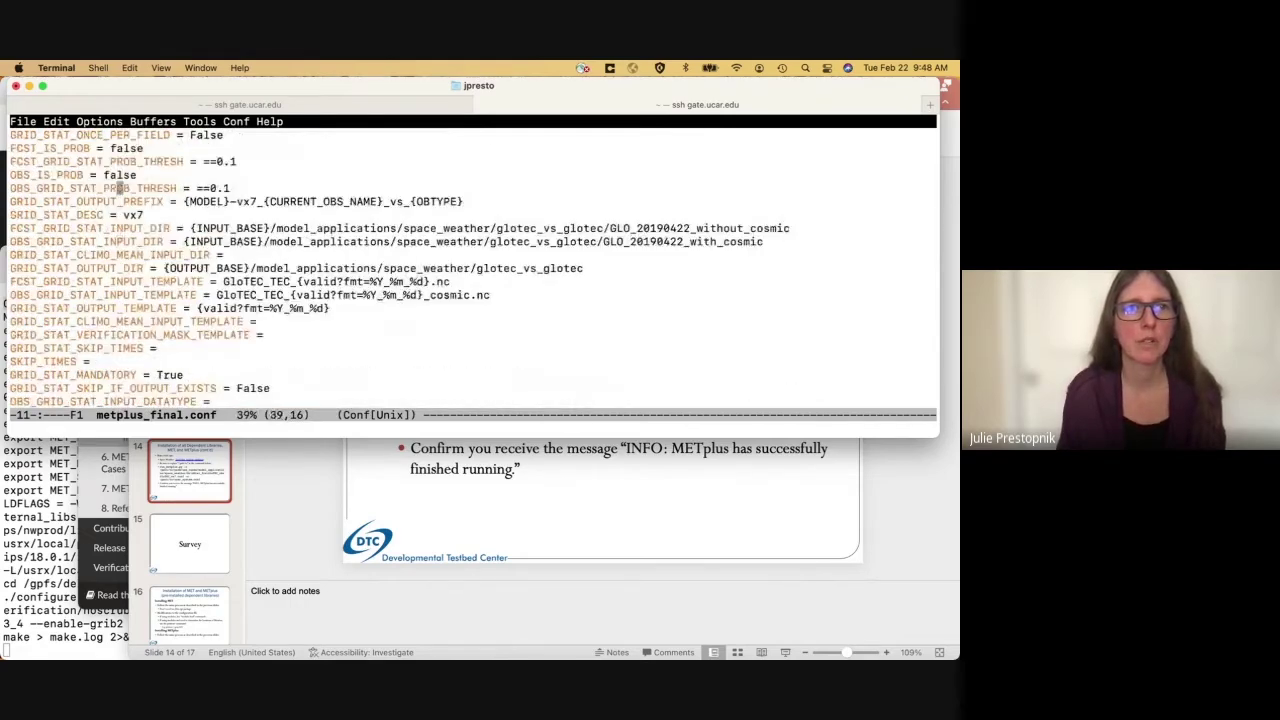
key(Up)
key(Up)
key(Up)
key(Up)
key(Up)
key(Up)
key(Up)
key(Up)
key(Up)
key(Up)
key(Up)
key(Up)
key(Up)
key(Up)
key(Up)
key(Up)
key(Up)
key(Up)
key(Up)
key(Up)
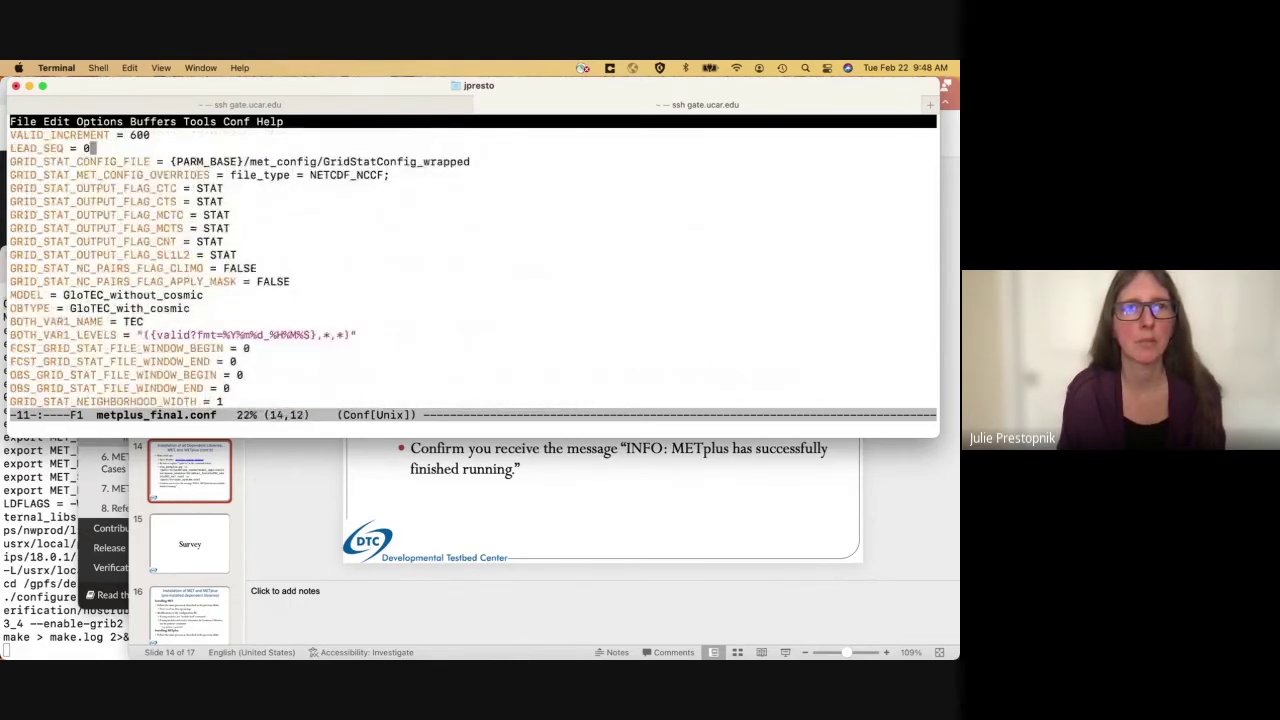
key(Up)
key(Up)
key(Up)
key(Up)
key(Up)
key(Up)
key(Up)
key(Up)
key(Up)
key(Up)
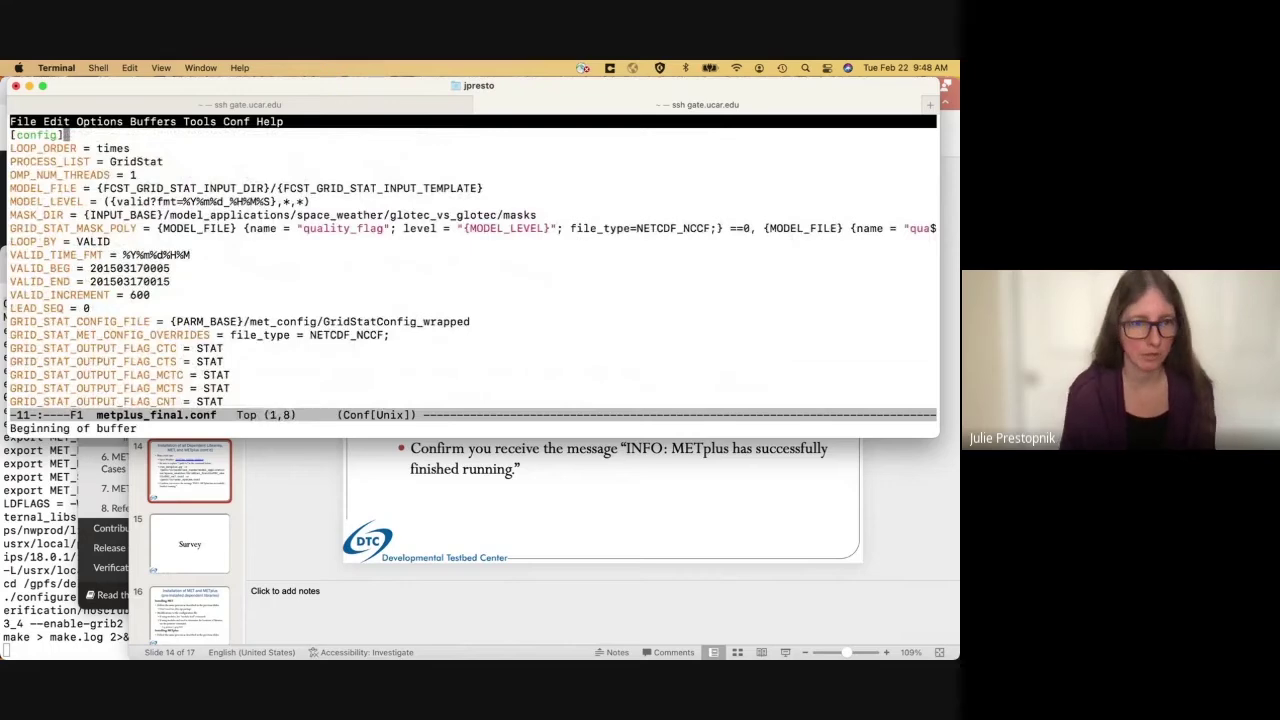
key(ctrl+x)
key(ctrl+c)
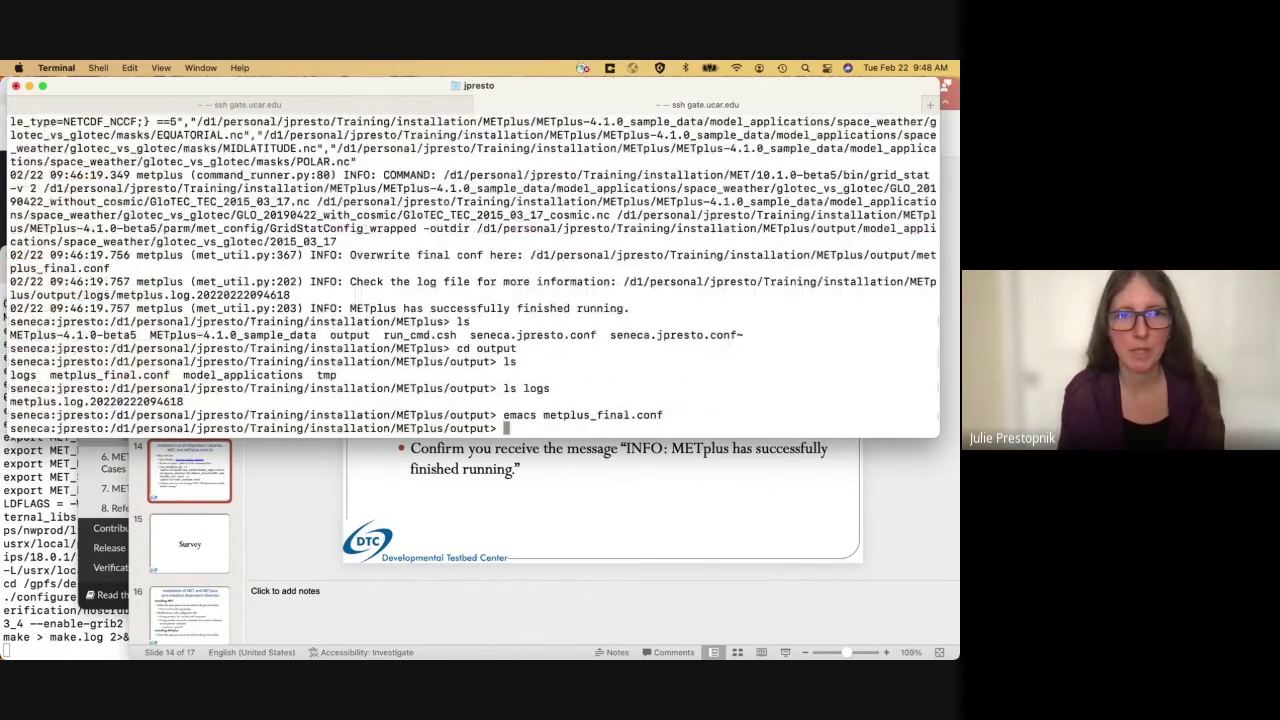
- Change to the logs directory, list its contents and open metplus.log.20220222094618 in emacs
text(cd logs)
key(Return)
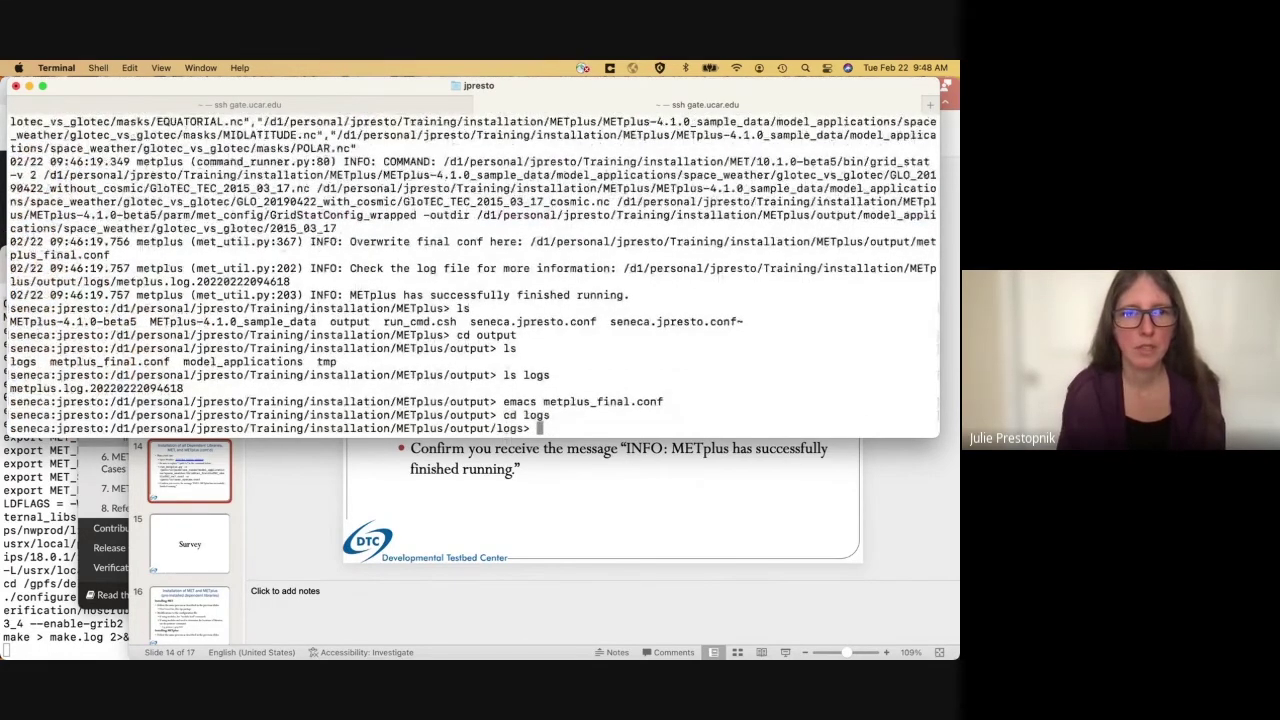
text(ls)
key(Return)
text(emacs met)
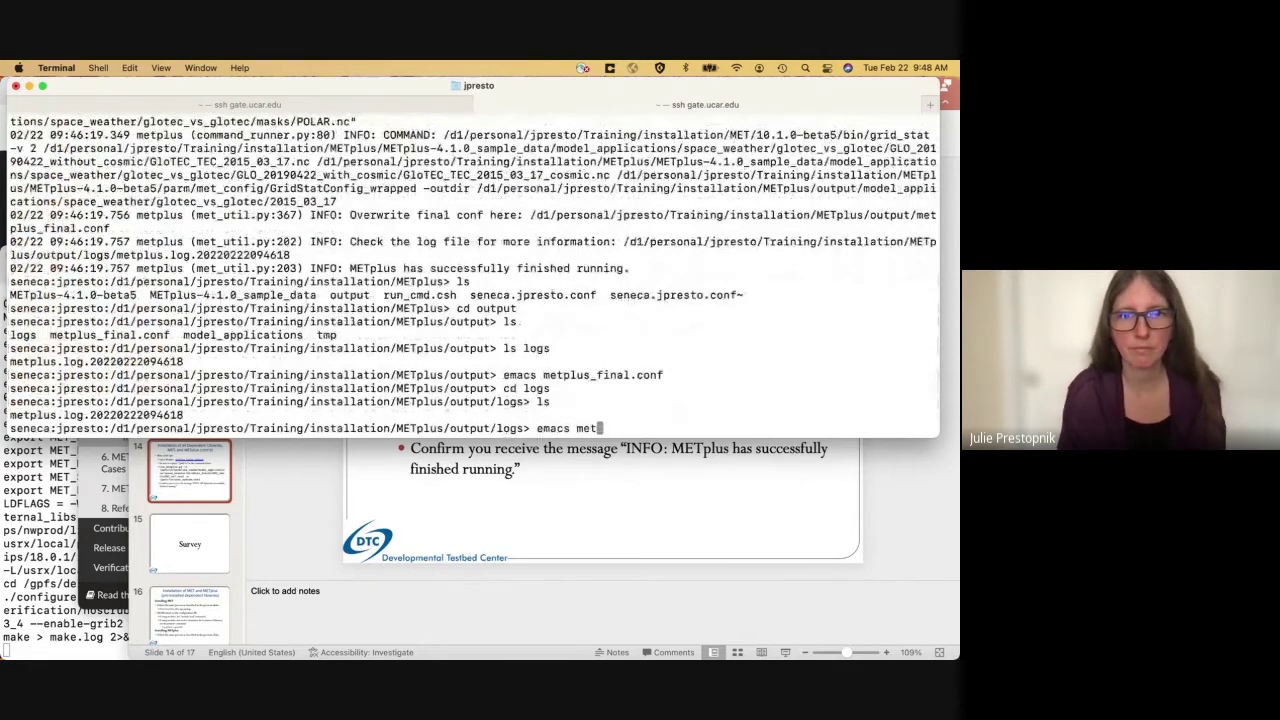
key(Tab)
key(Return)
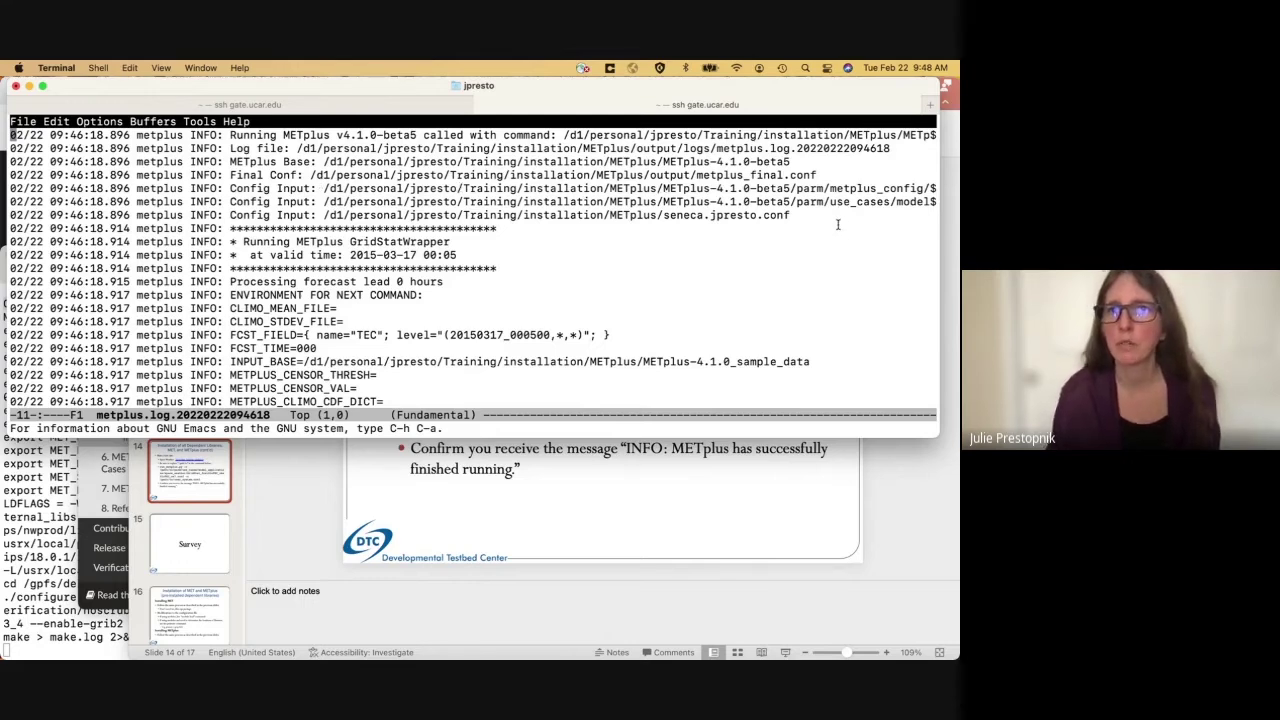
- Search the log for "defa" to reach the Config Input line naming defaults.conf
key(ctrl+s)
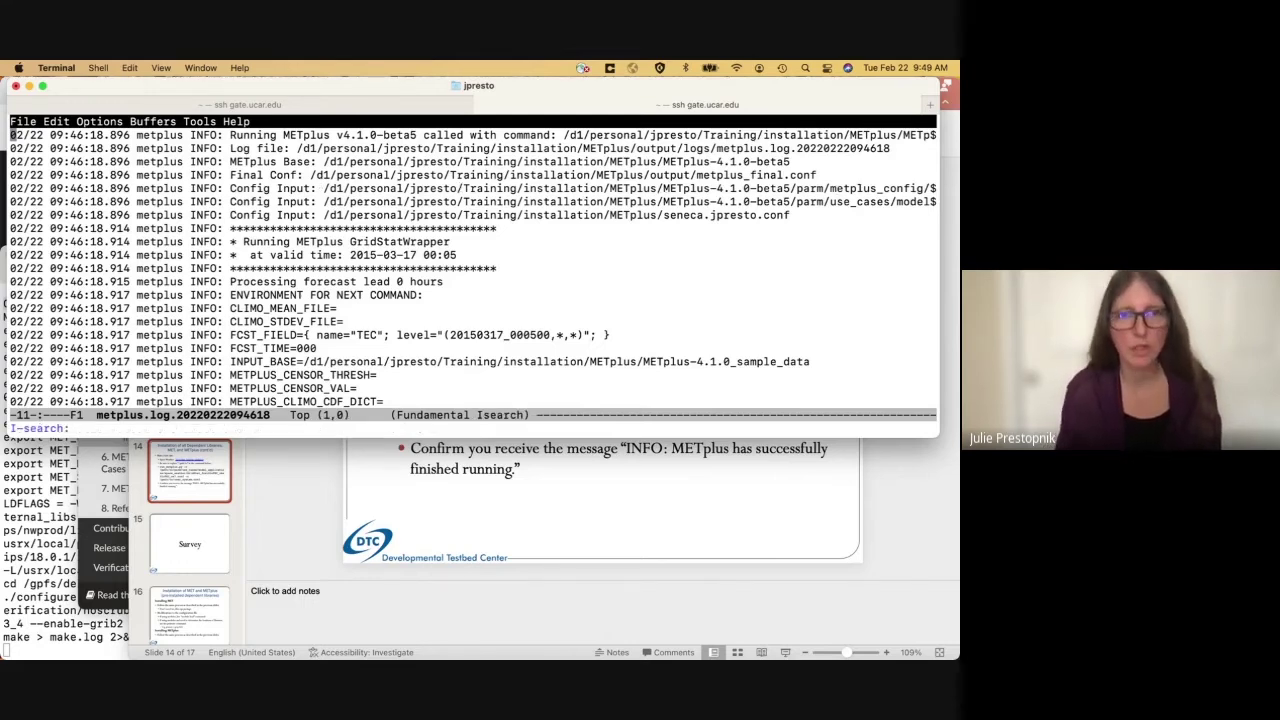
text(defa)
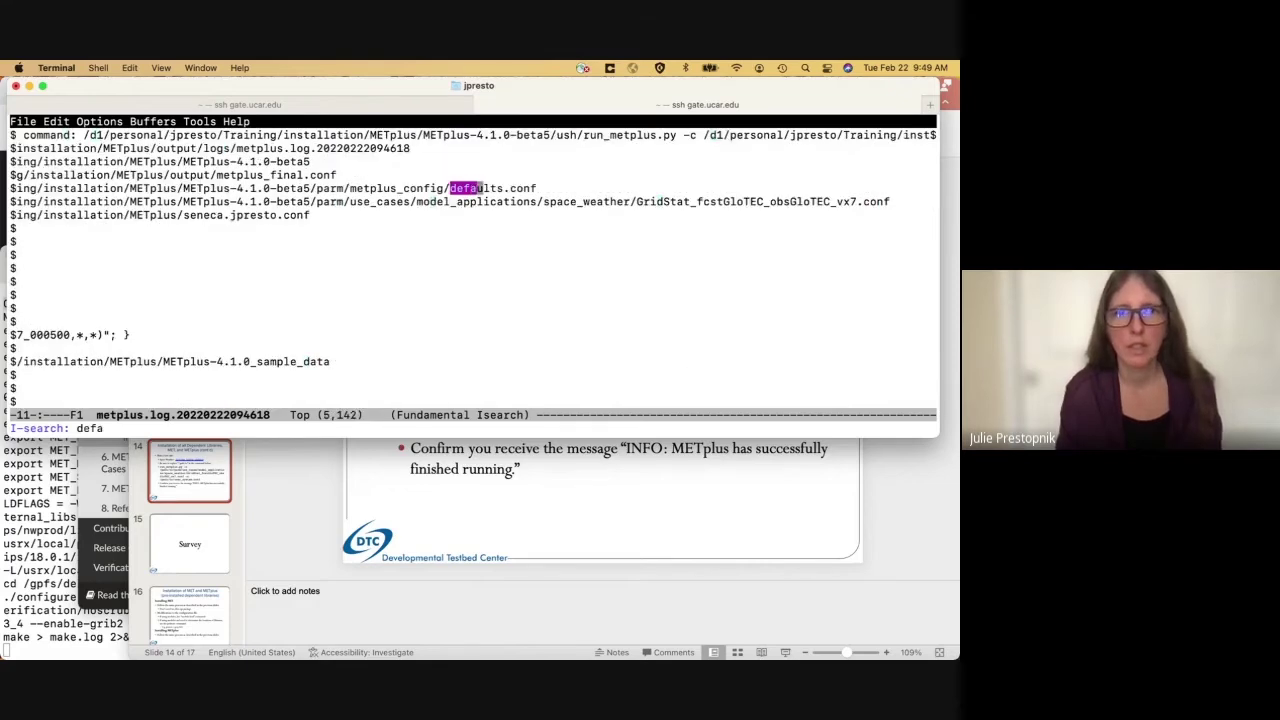
key(Down)
key(Up)
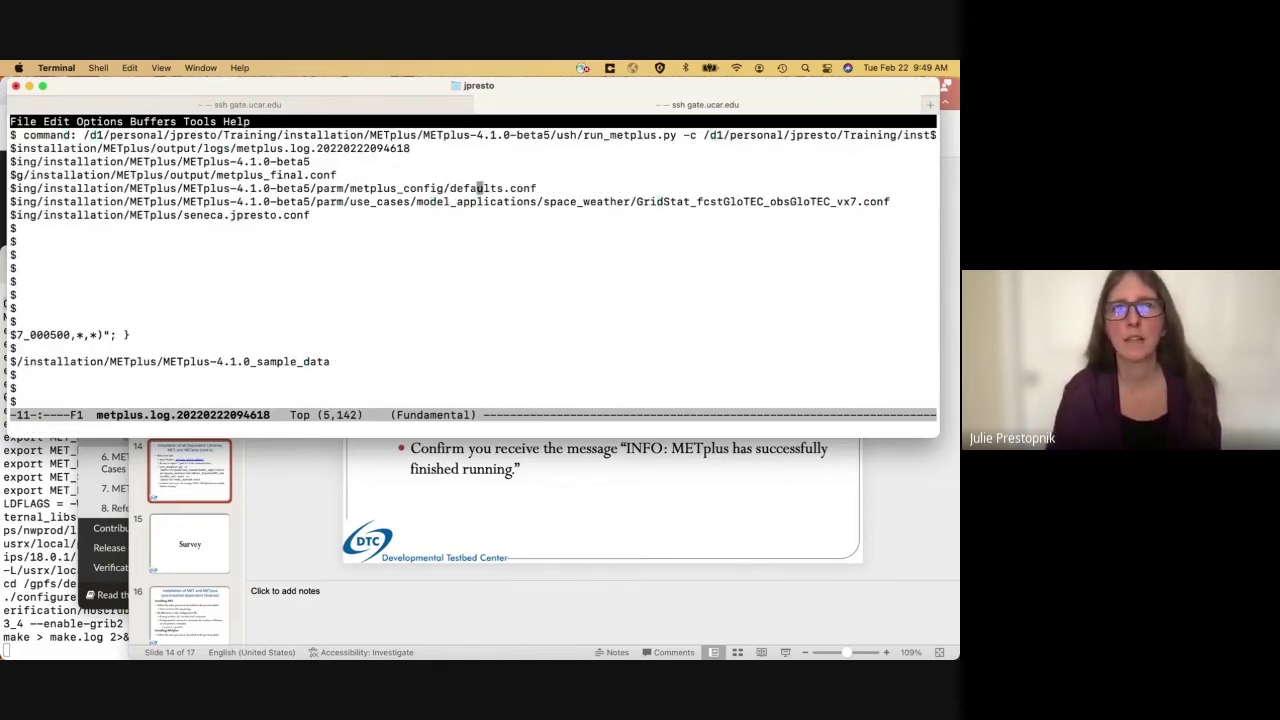
- Highlight in turn the defaults.conf, GridStat_fcstGloTEC_obsGloTEC_vx7.conf and seneca user configuration file names, then clear the selection
drag(450, 188, 540, 188)
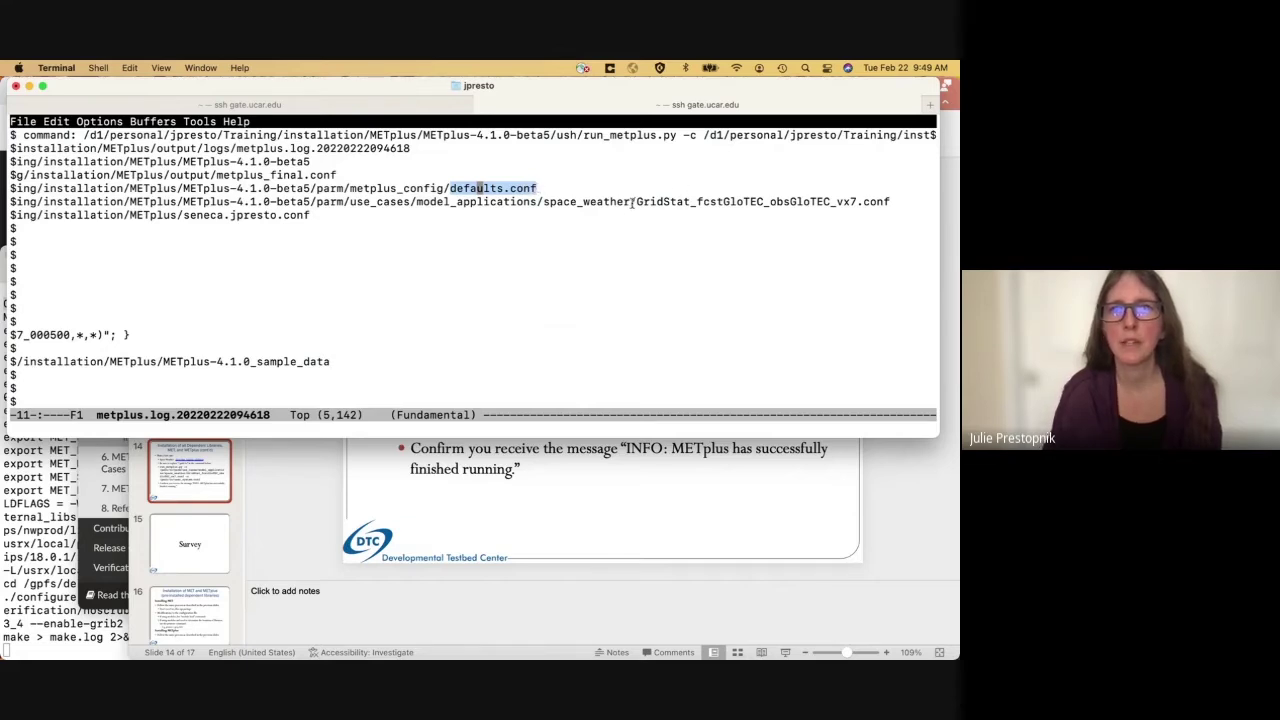
drag(631, 201, 897, 202)
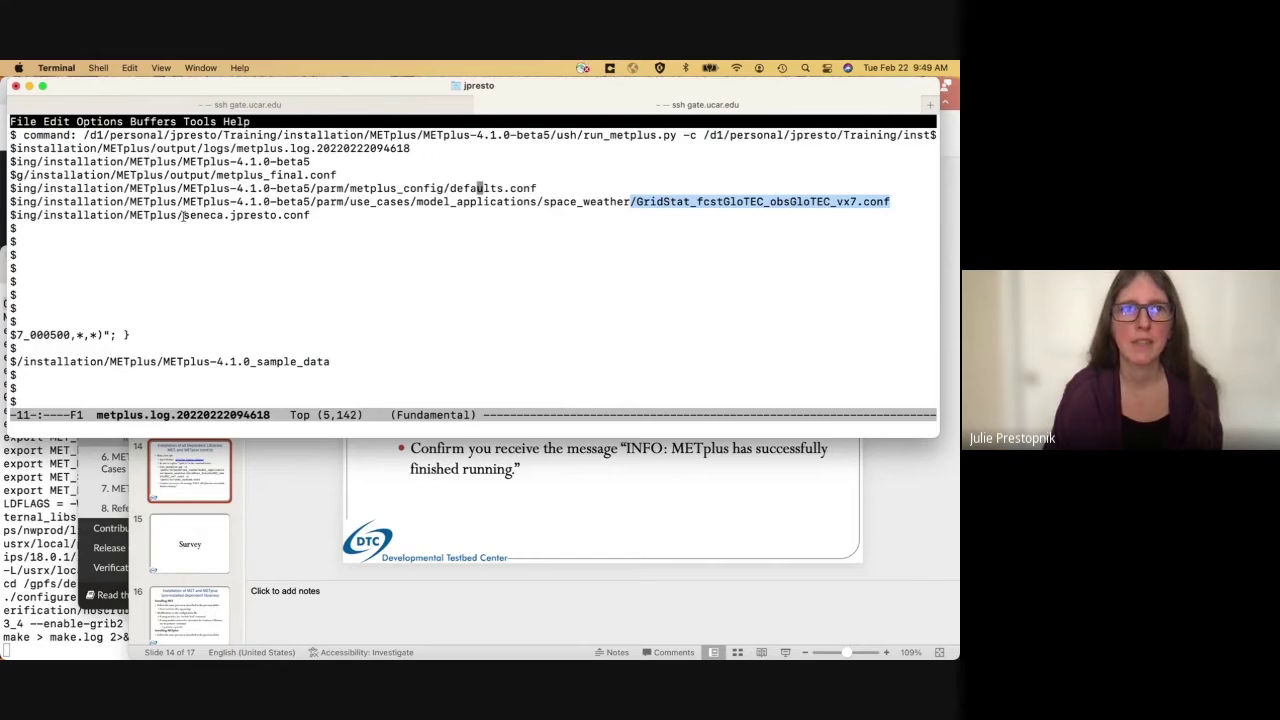
drag(183, 215, 468, 218)
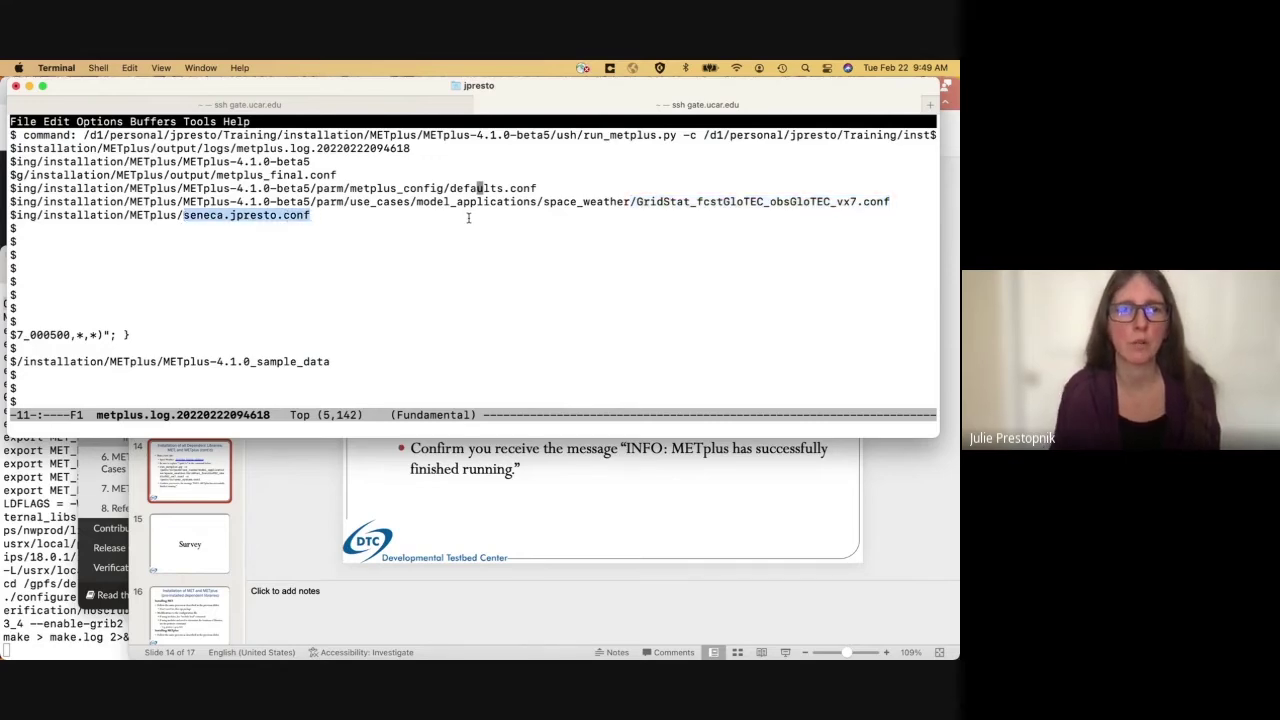
click(468, 218)
key(Left)
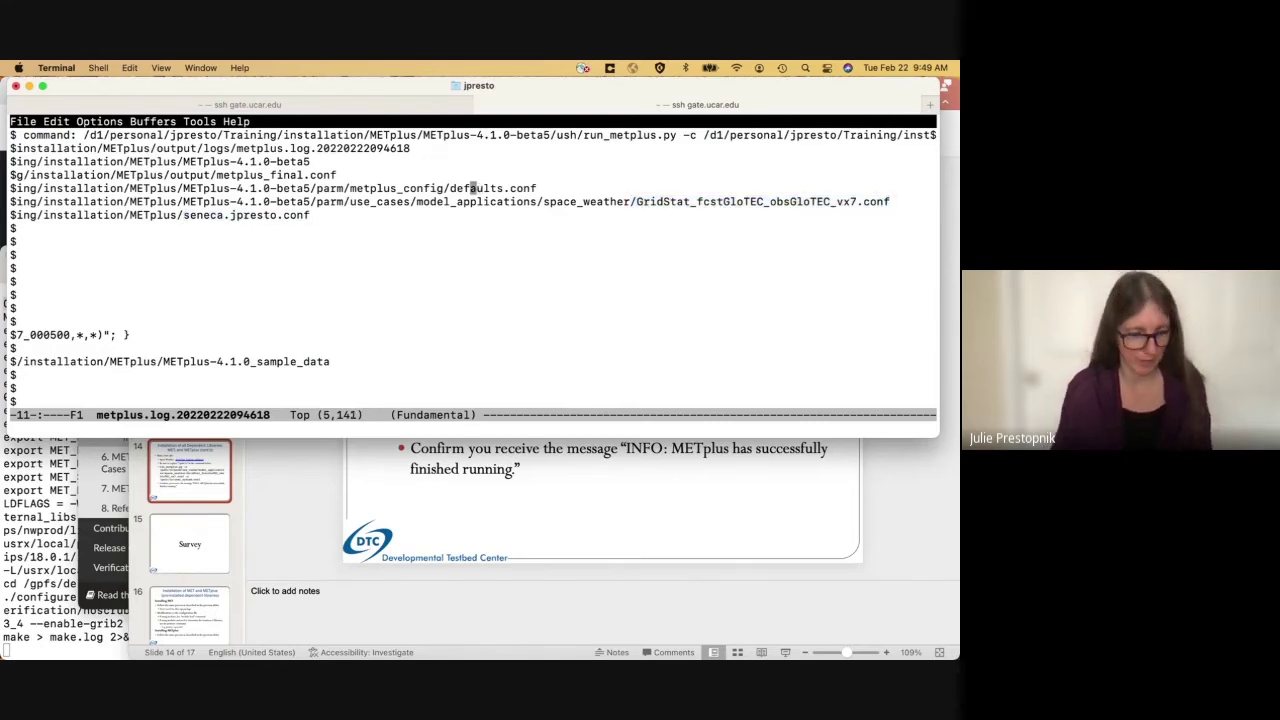
- Return to the start of the log lines and examine the GridStatWrapper run header and first environment variables down to METPLUS_CLIMO_CDF_DICT
key(ctrl+a)
key(Down)
key(Down)
key(Down)
key(Down)
key(Down)
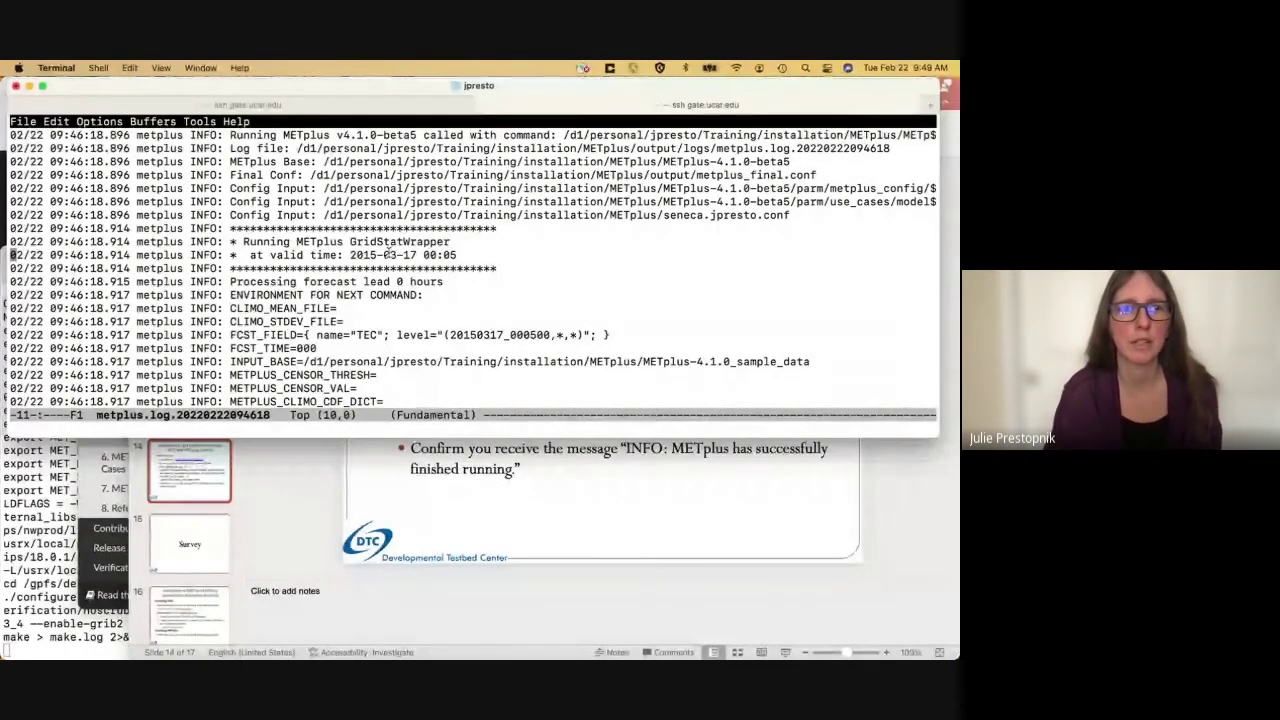
key(Down)
key(Down)
key(Down)
key(Down)
key(Down)
key(Down)
key(Down)
key(Down)
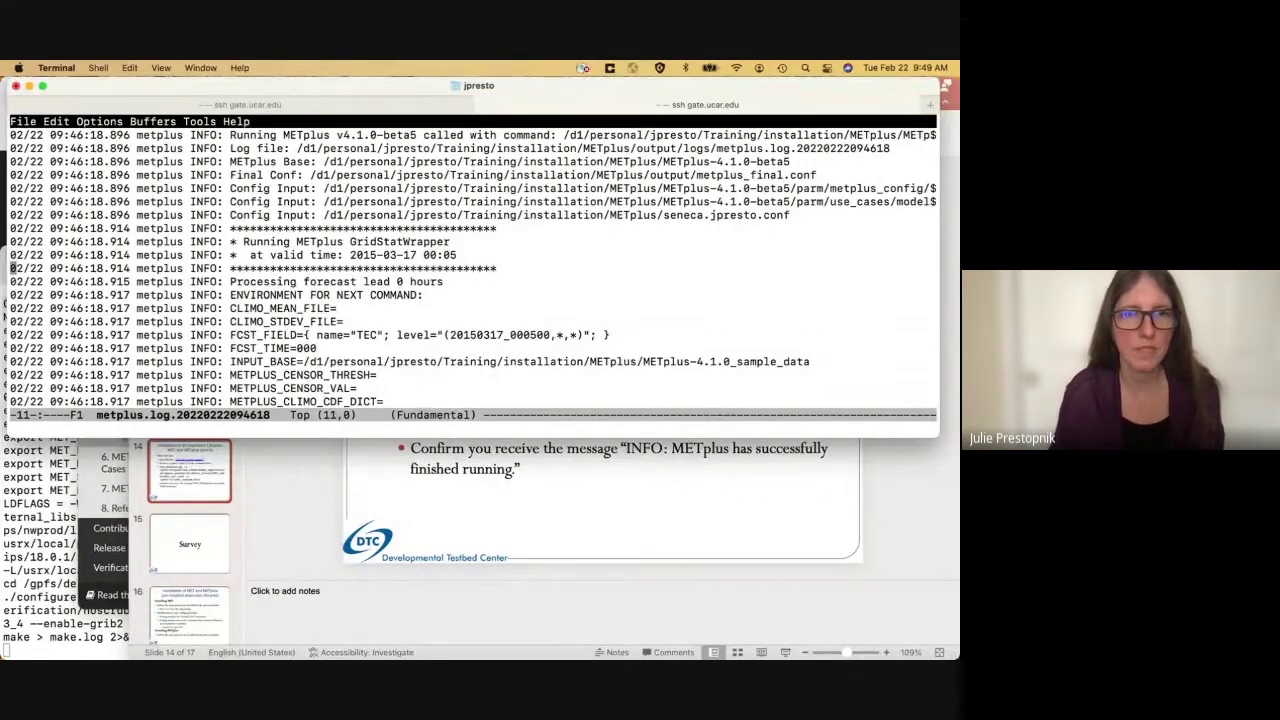
key(Down)
key(Down)
key(Down)
key(Down)
key(Down)
key(Down)
key(Down)
key(Down)
key(Down)
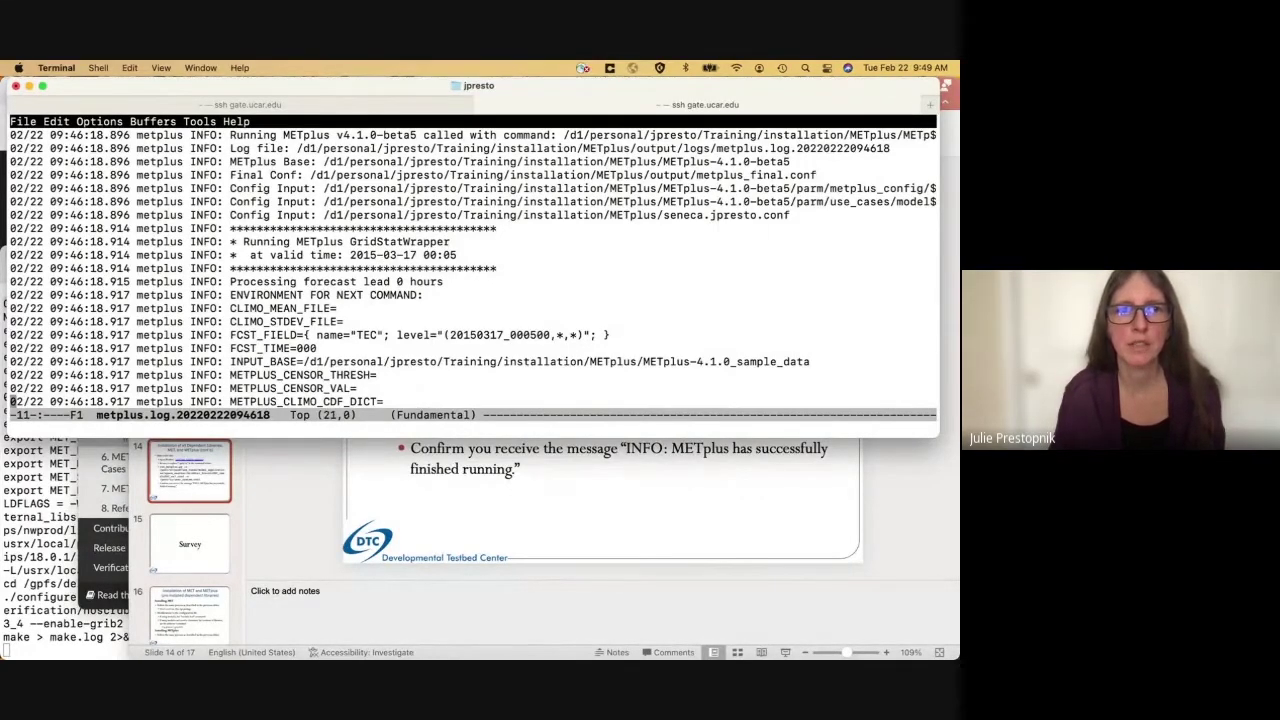
- Examine the remaining GridStatWrapper environment variables in the log, from the METPLUS climatology settings through OUTPUT_PREFIX
key(Down)
key(Down)
key(Down)
key(Down)
key(Down)
key(Down)
key(Down)
key(Down)
key(Down)
key(Down)
key(Down)
key(Down)
key(Down)
key(Down)
key(Down)
key(Down)
key(Down)
key(Down)
key(Down)
key(Down)
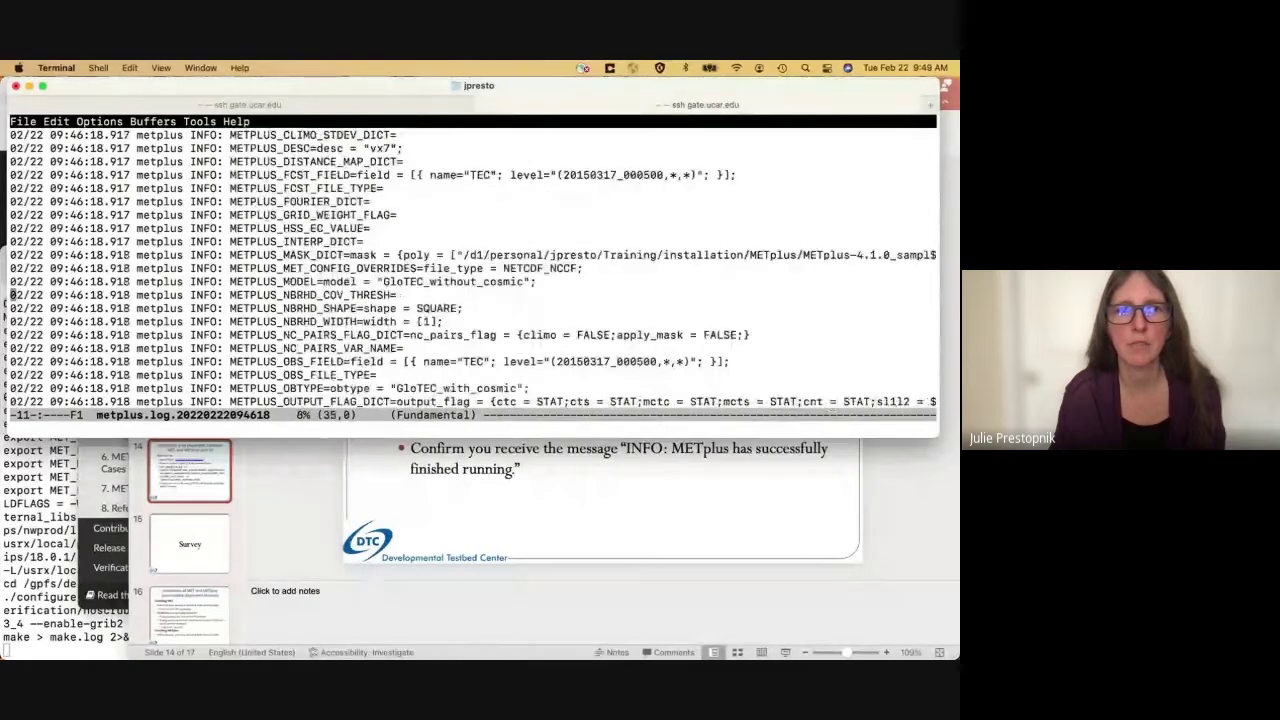
key(Down)
key(Down)
key(Down)
key(Down)
key(Down)
key(Down)
key(Down)
key(Down)
key(Down)
key(Down)
key(Down)
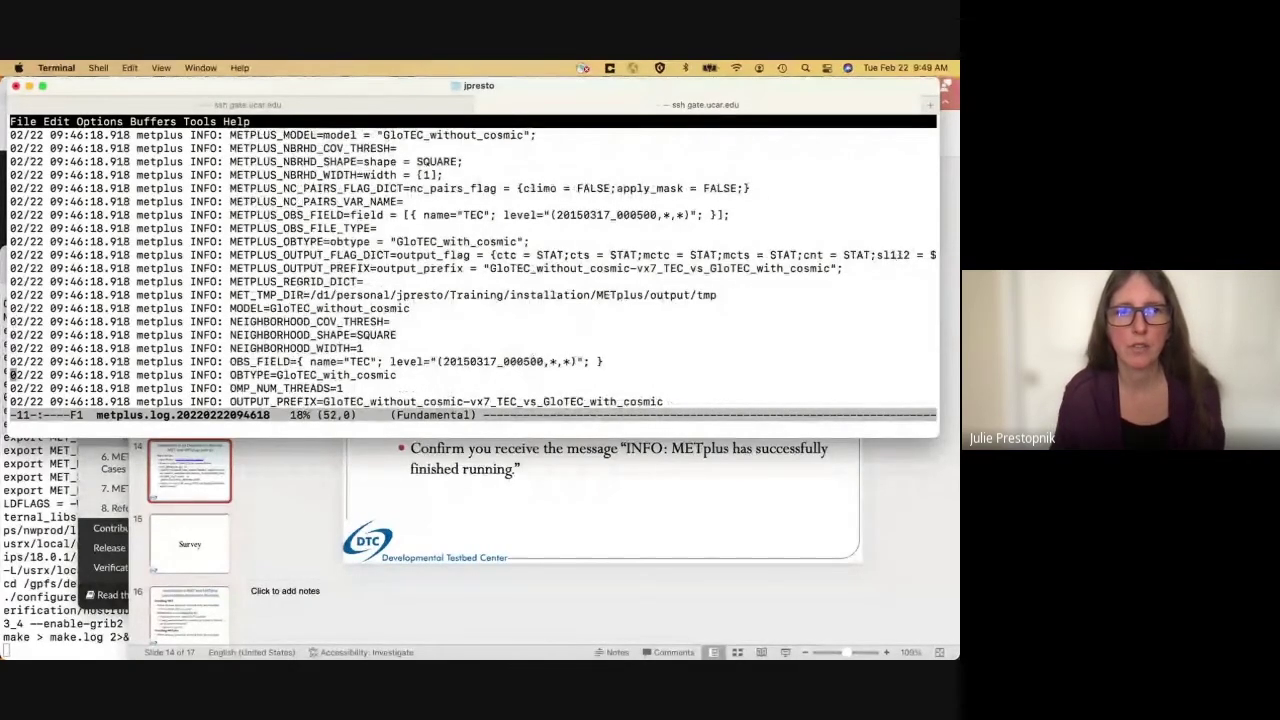
- Examine the grid_stat COMMAND line and its DEBUG output covering configuration files, forecast and observation files, and mask regridding
key(Down)
key(Down)
key(Down)
key(Down)
key(Down)
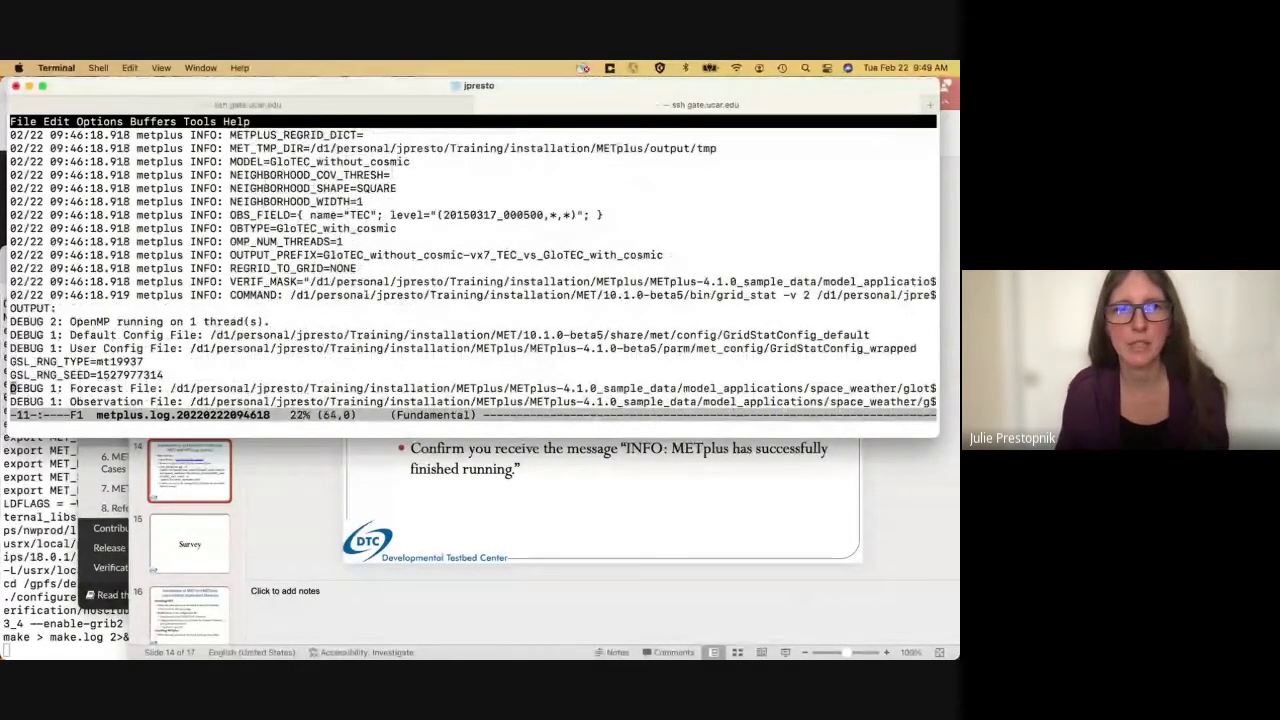
key(Down)
key(Down)
key(Down)
key(Down)
key(Down)
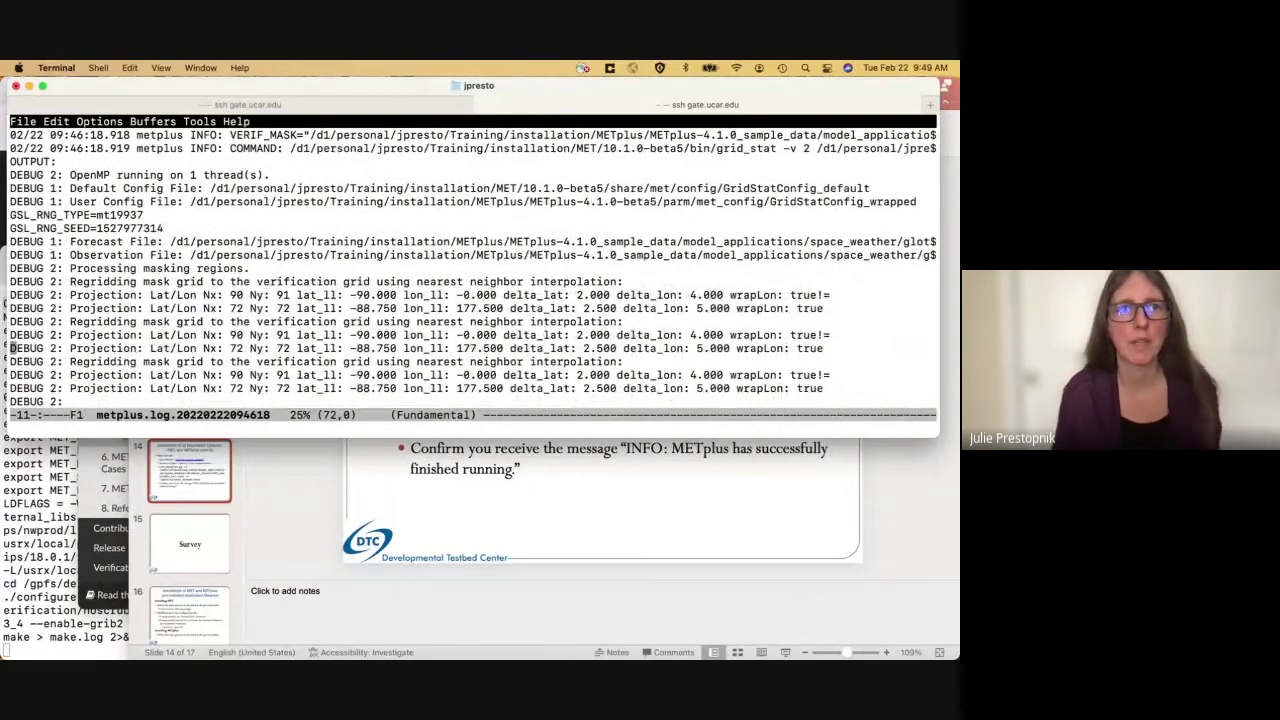
key(Down)
key(Down)
key(Down)
key(Down)
key(Down)
key(Down)
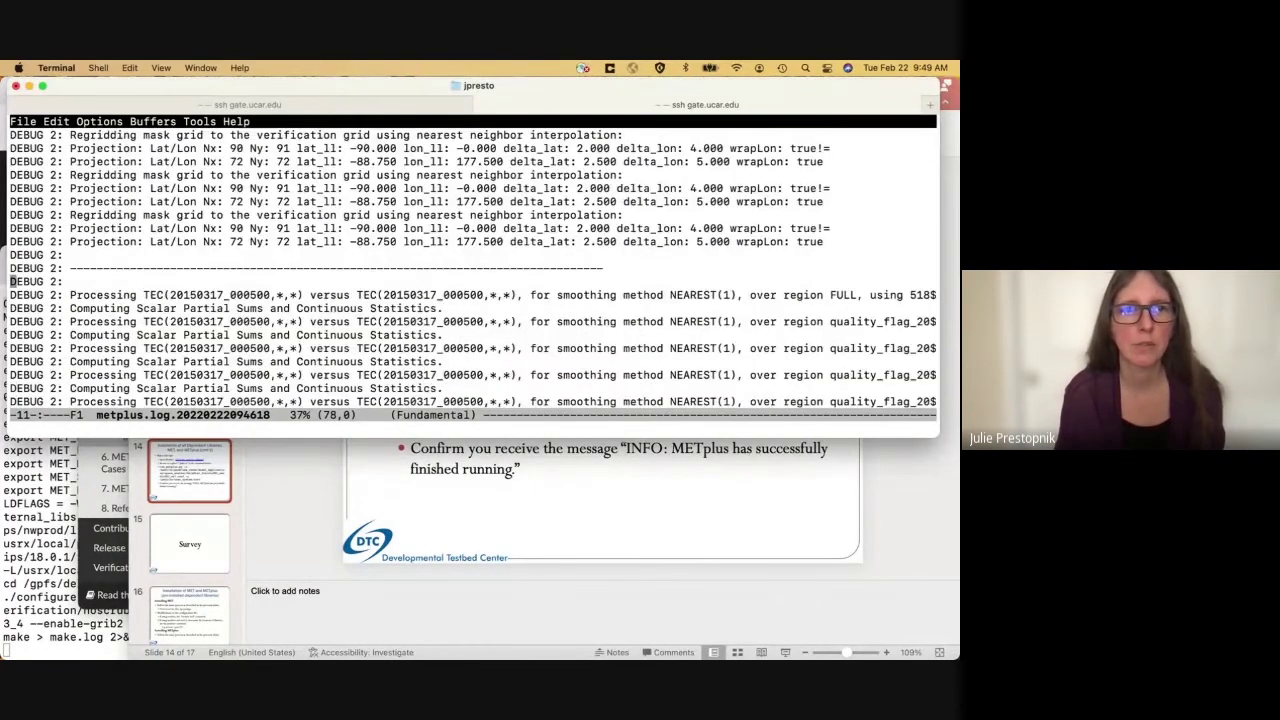
- Examine the TEC statistics and output file lines through the start of the next GridStatWrapper run, and exit emacs
key(Down)
key(Down)
key(Down)
key(Down)
key(Down)
key(Down)
key(Down)
key(Down)
key(Down)
key(Down)
key(Down)
key(Down)
key(Down)
key(Down)
key(Down)
key(Down)
key(Down)
key(Down)
key(Down)
key(Down)
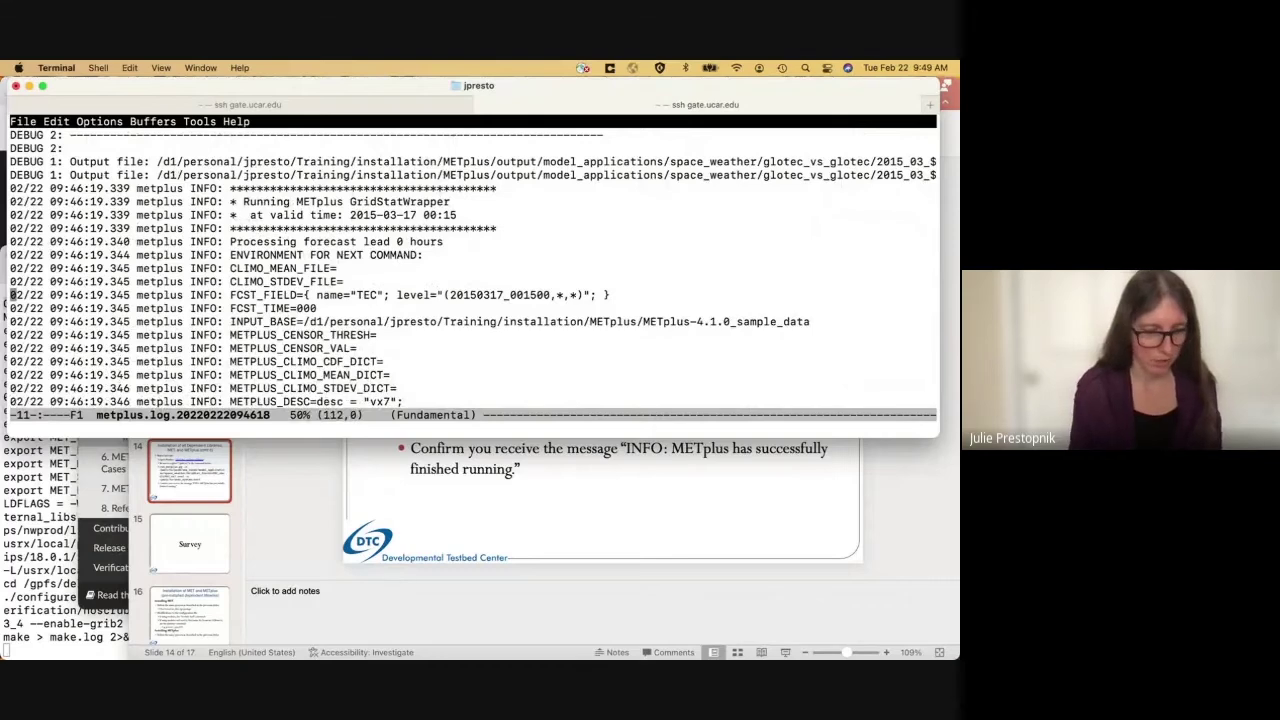
key(ctrl+x)
key(ctrl+c)
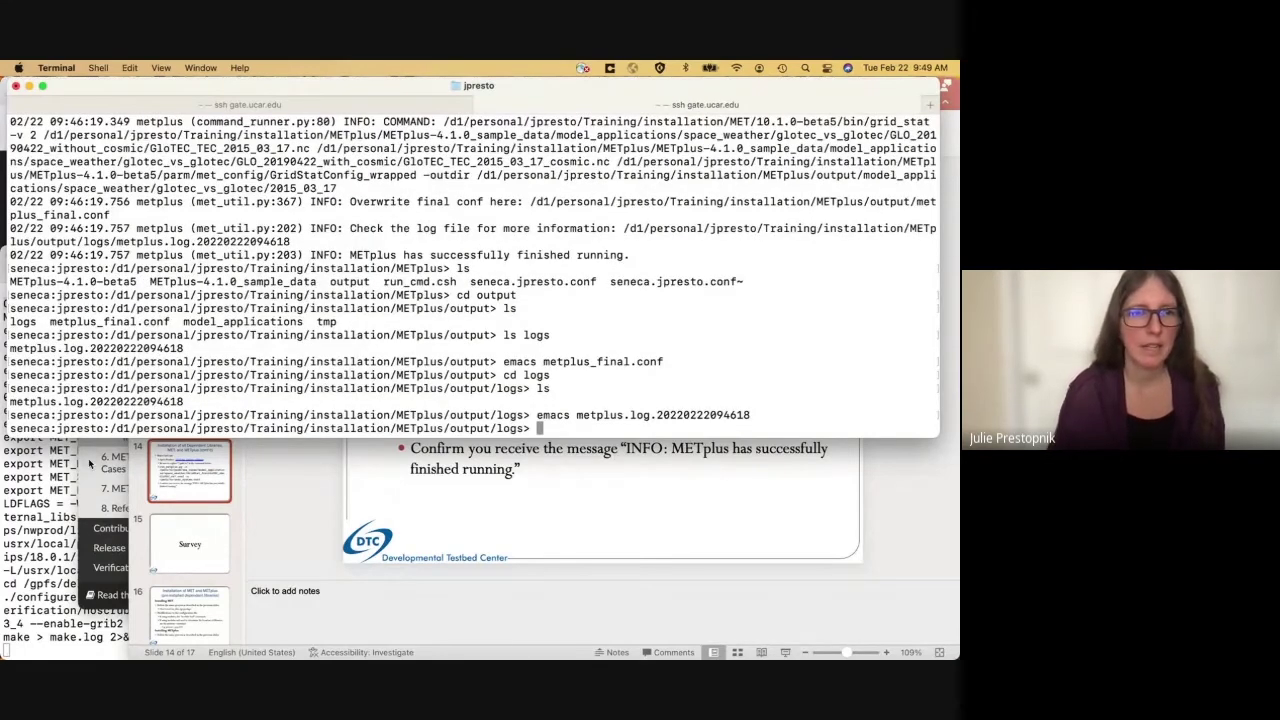
- Switch to the Dell machine's top session, quit top, change to the METplus directory and list its contents
click(44, 496)
click(638, 254)
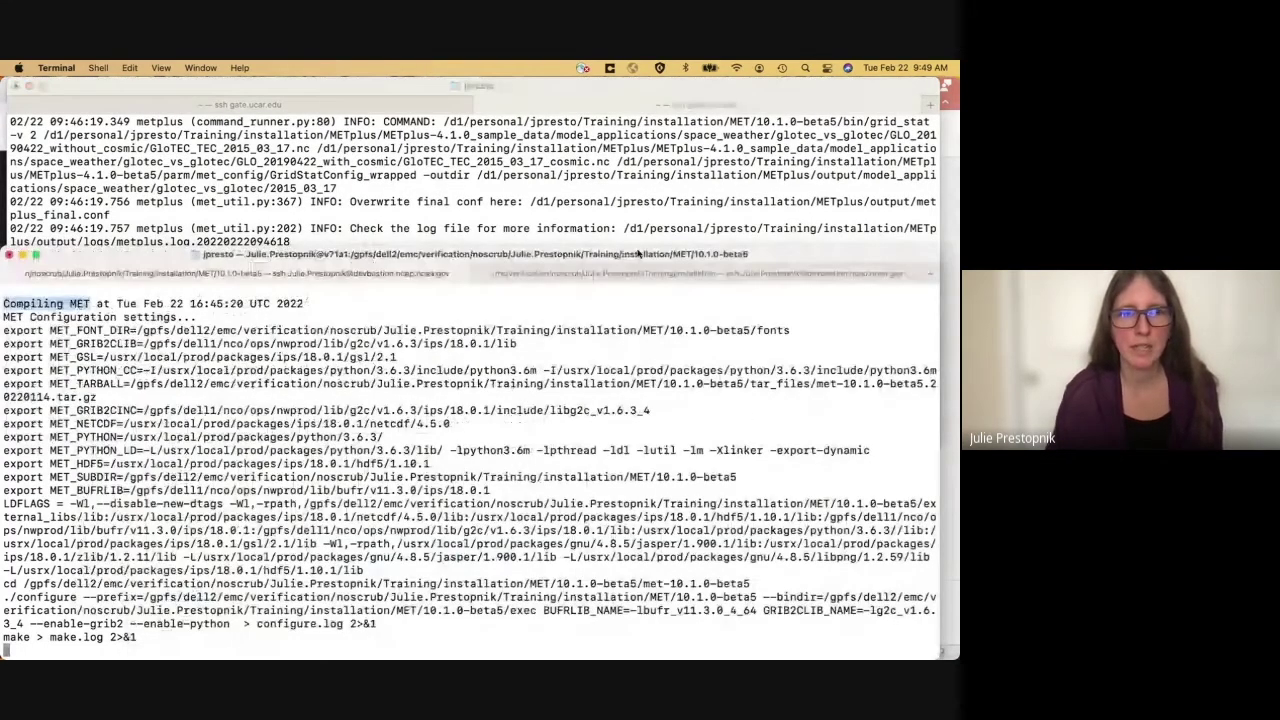
click(640, 273)
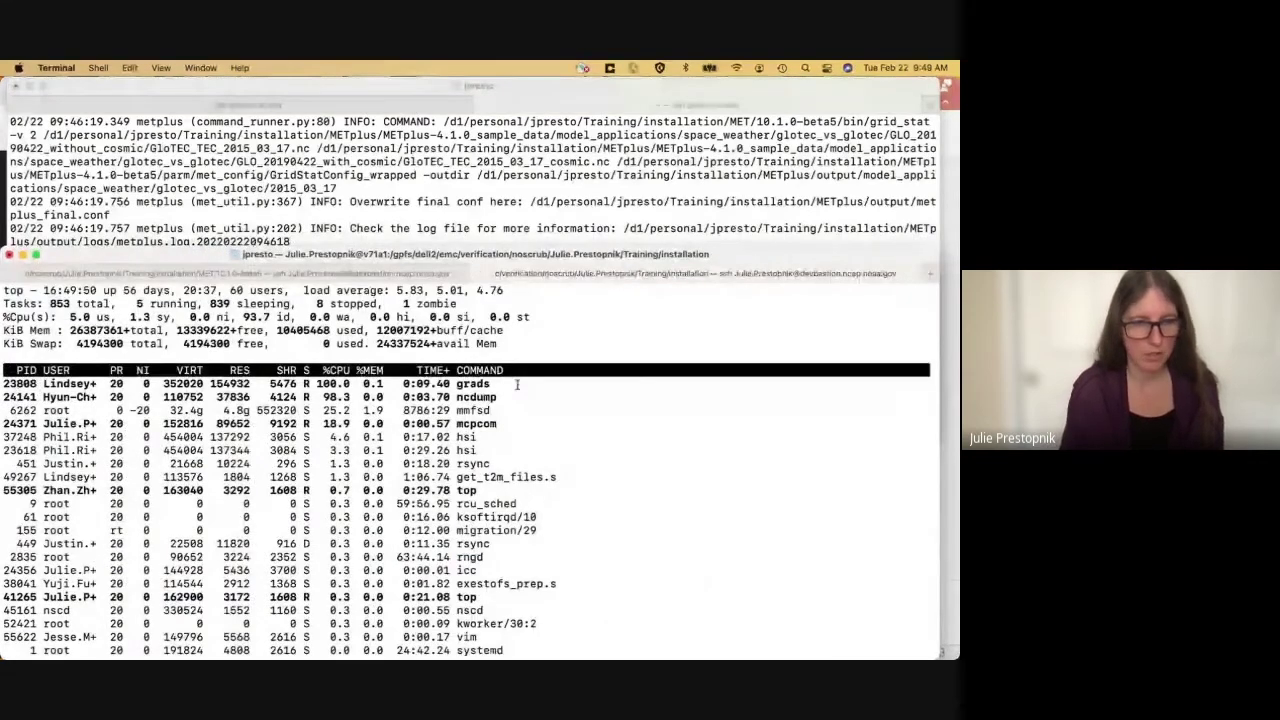
text(qls)
key(Return)
text(cd METplu)
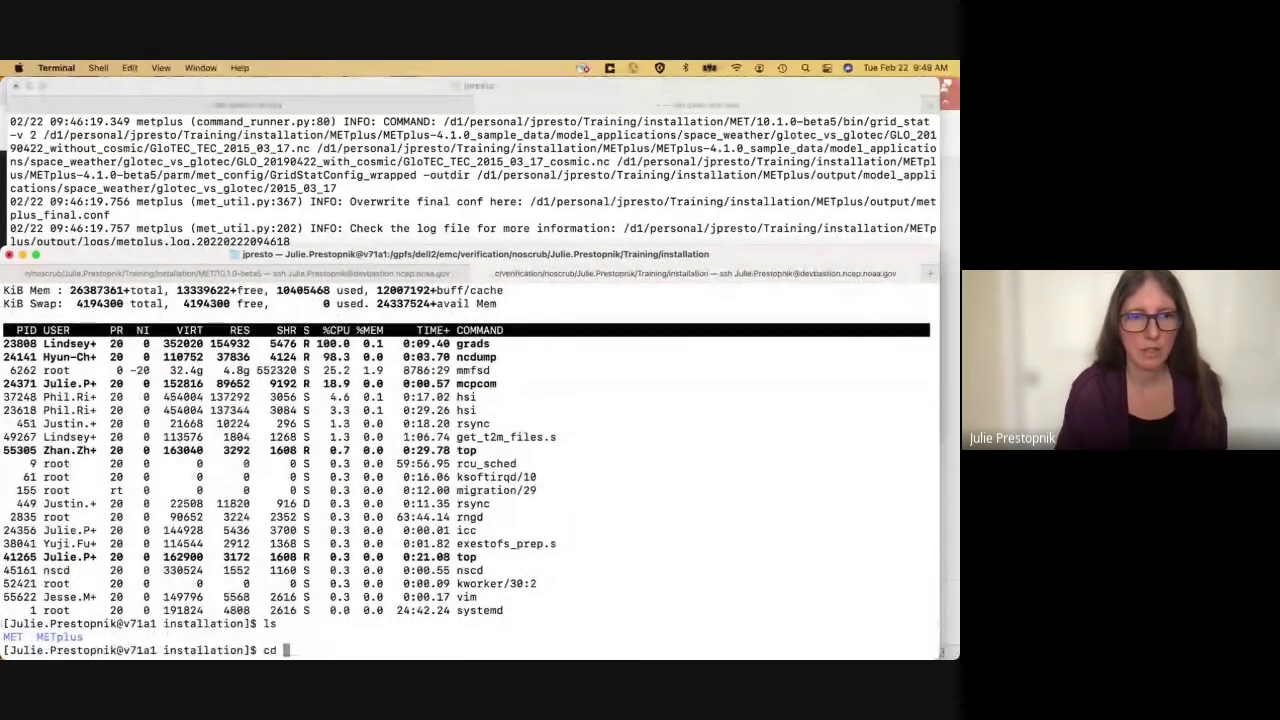
text(s)
key(Return)
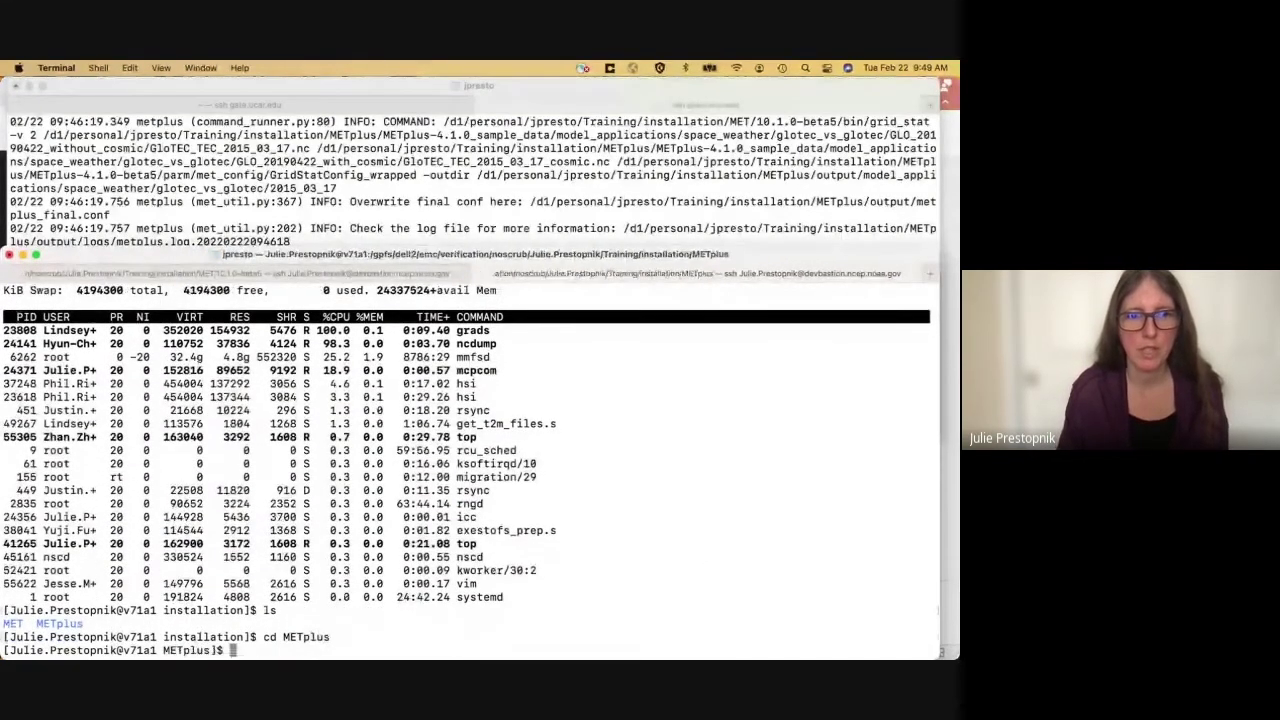
text(ls)
key(Return)
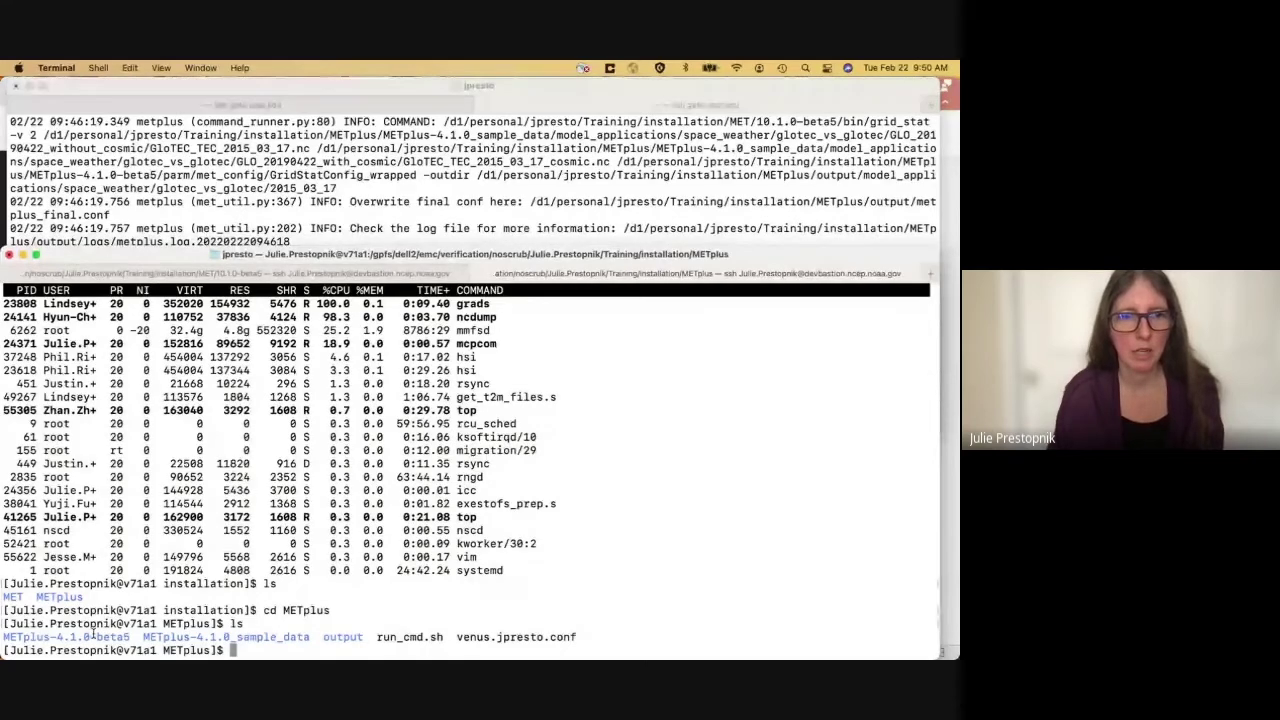
- Highlight the METplus release and sample data directory names, and list the contents of METplus-4.1.0_sample_data
drag(5, 637, 305, 634)
click(146, 637)
click(305, 634)
text(ls)
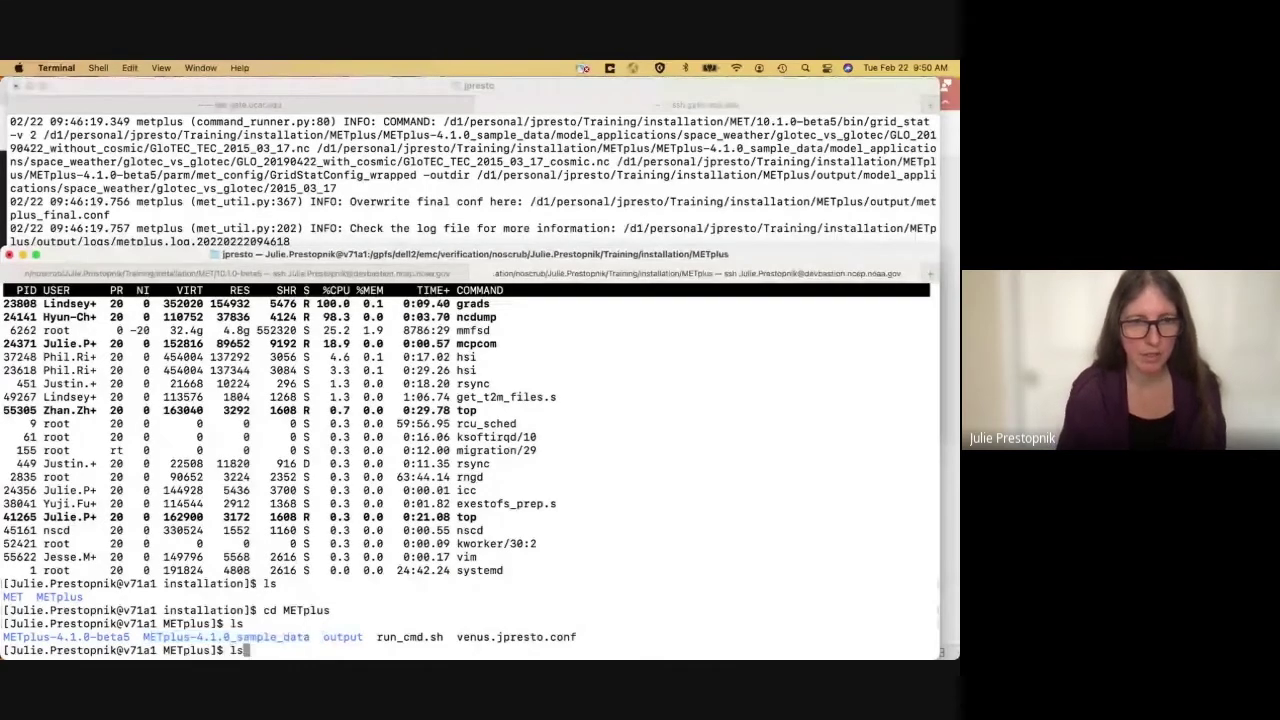
text( MET)
key(Tab)
text(_sm)
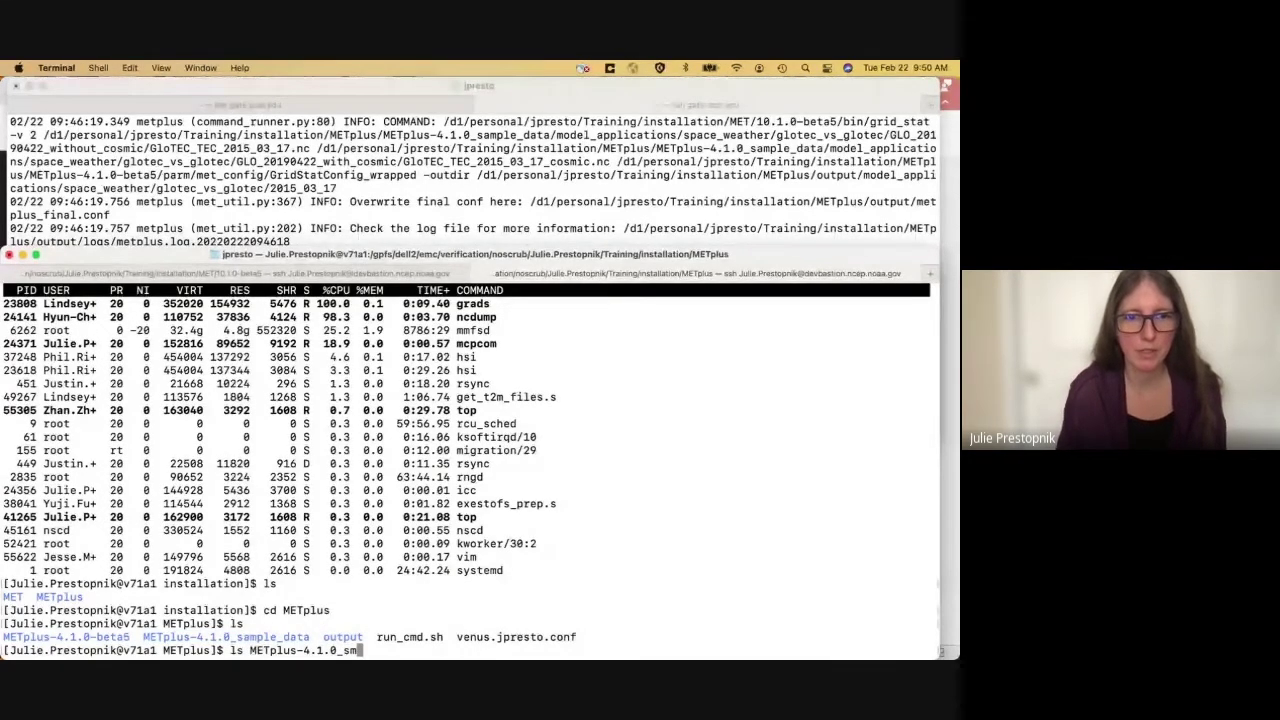
key(Tab)
key(Return)
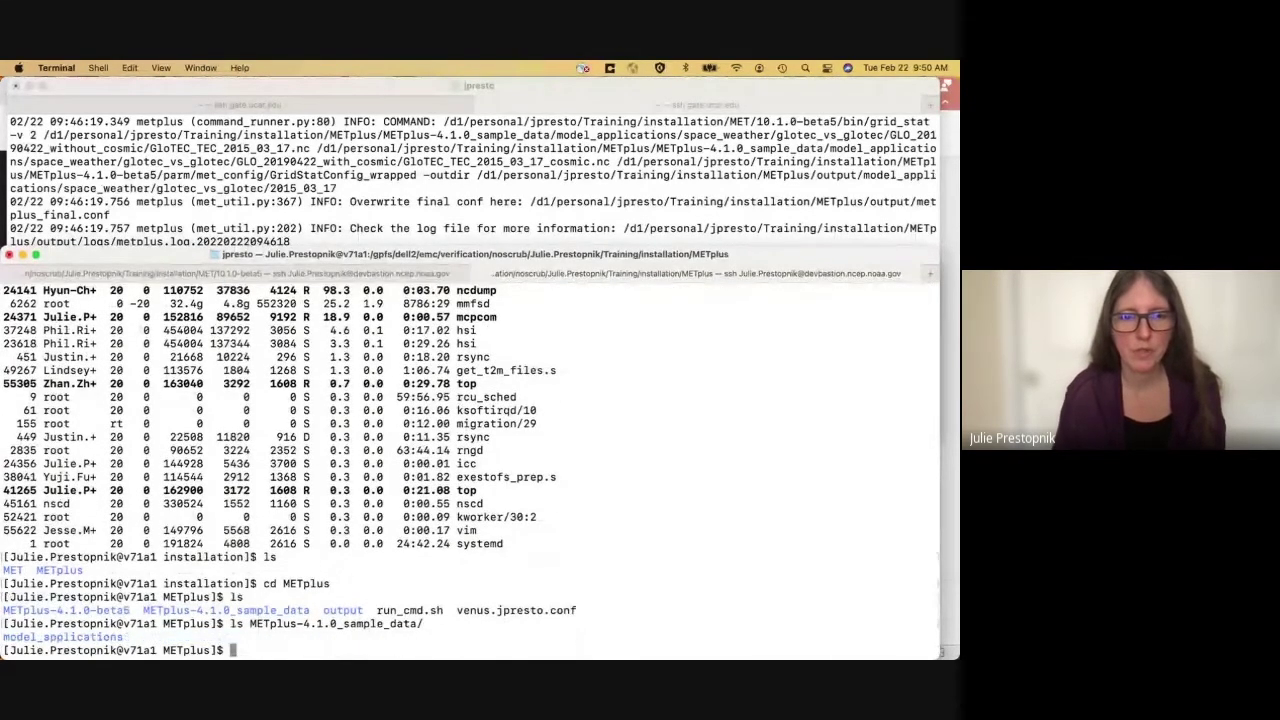
key(Up)
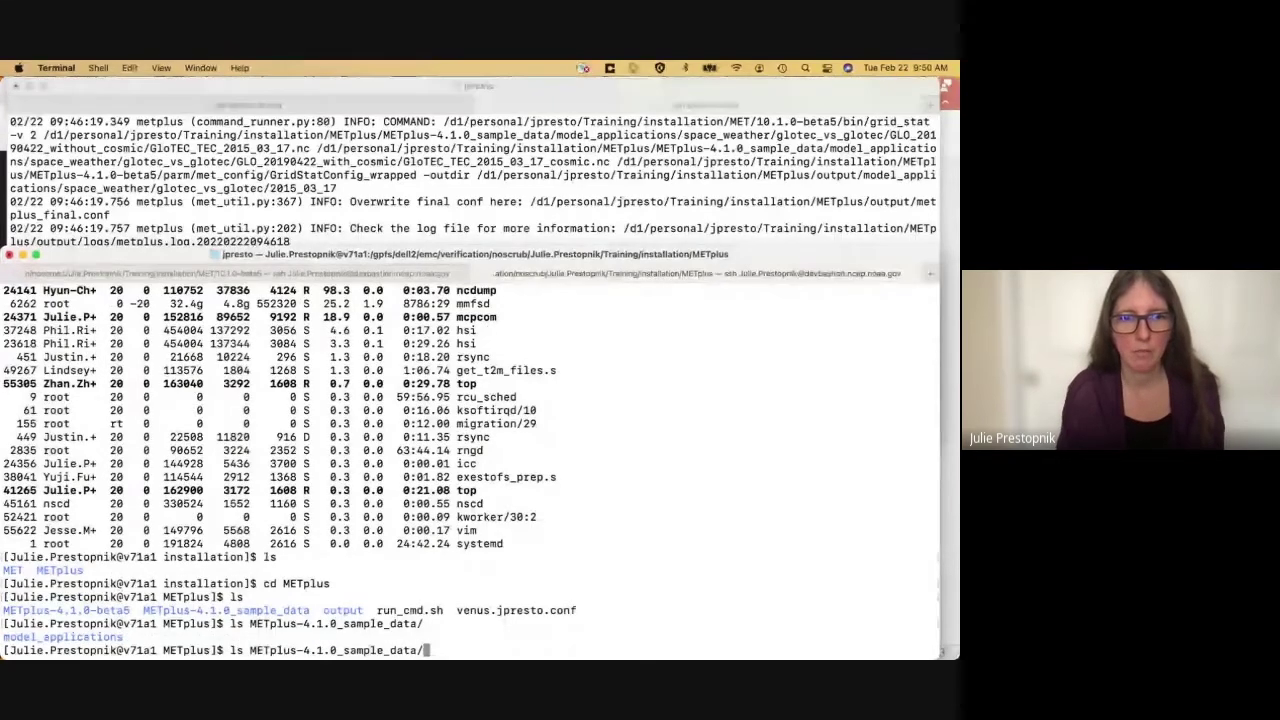
key(Tab)
key(Tab)
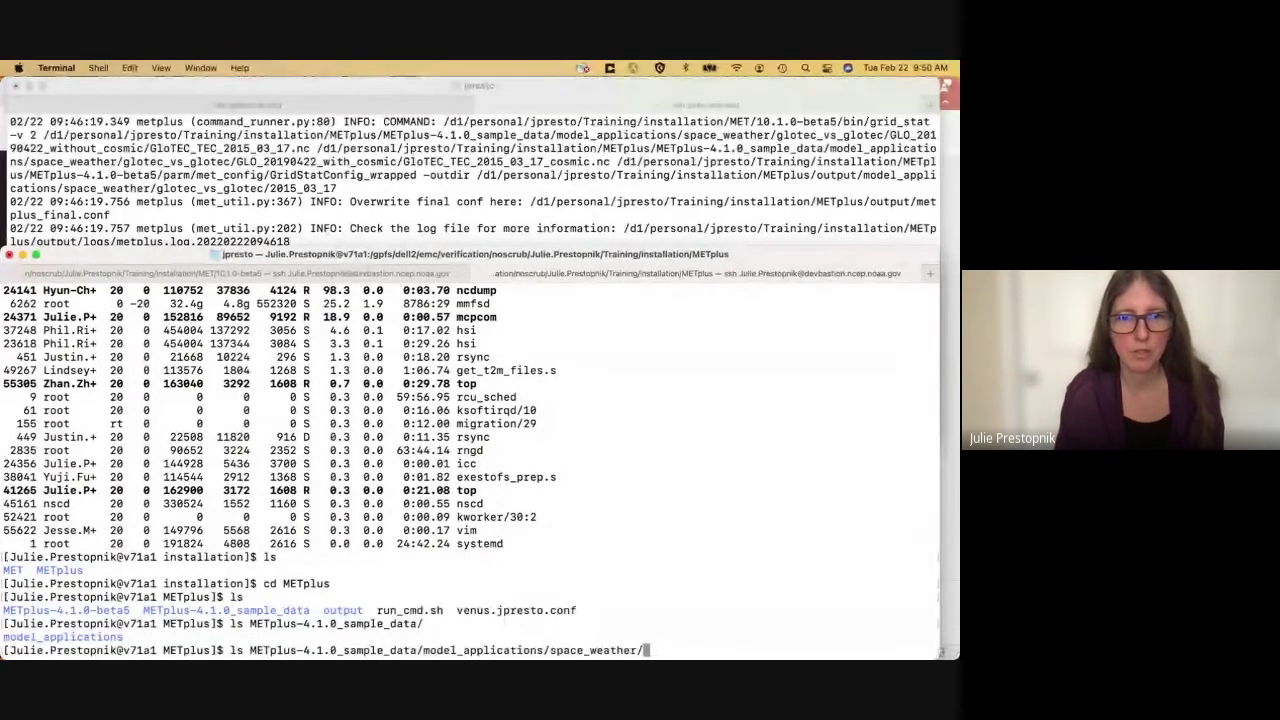
key(Tab)
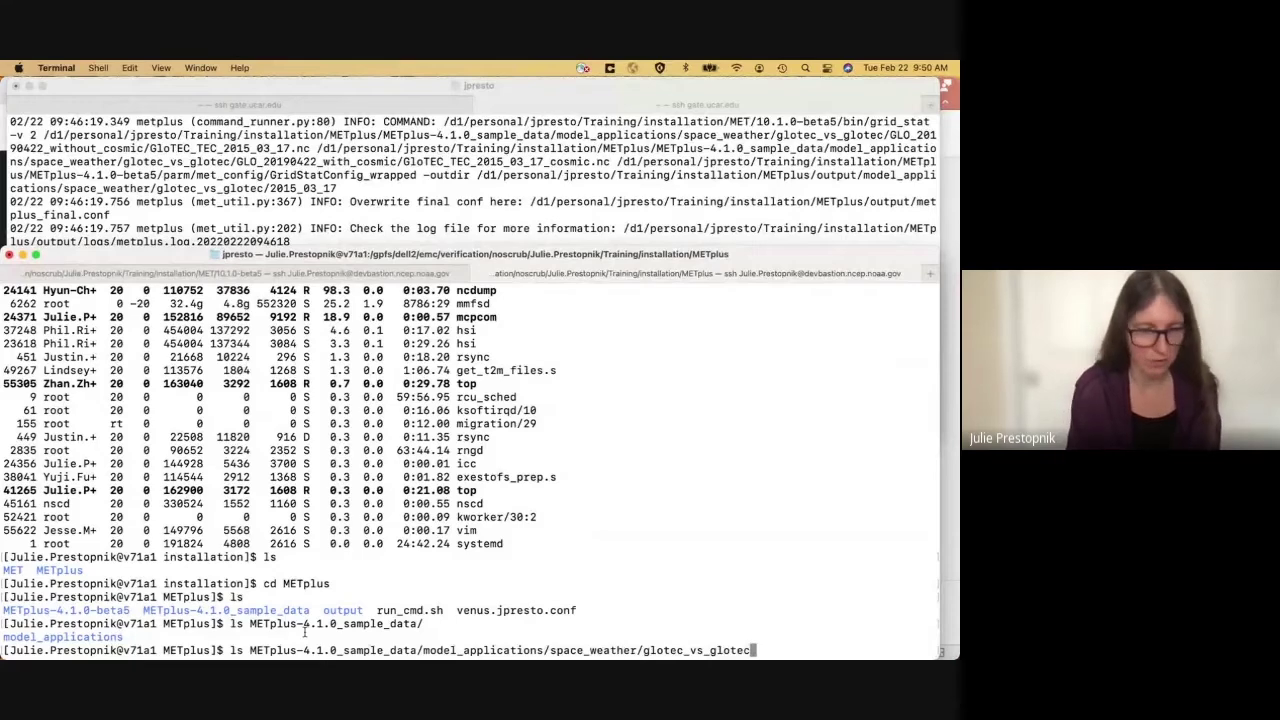
key(ctrl+c)
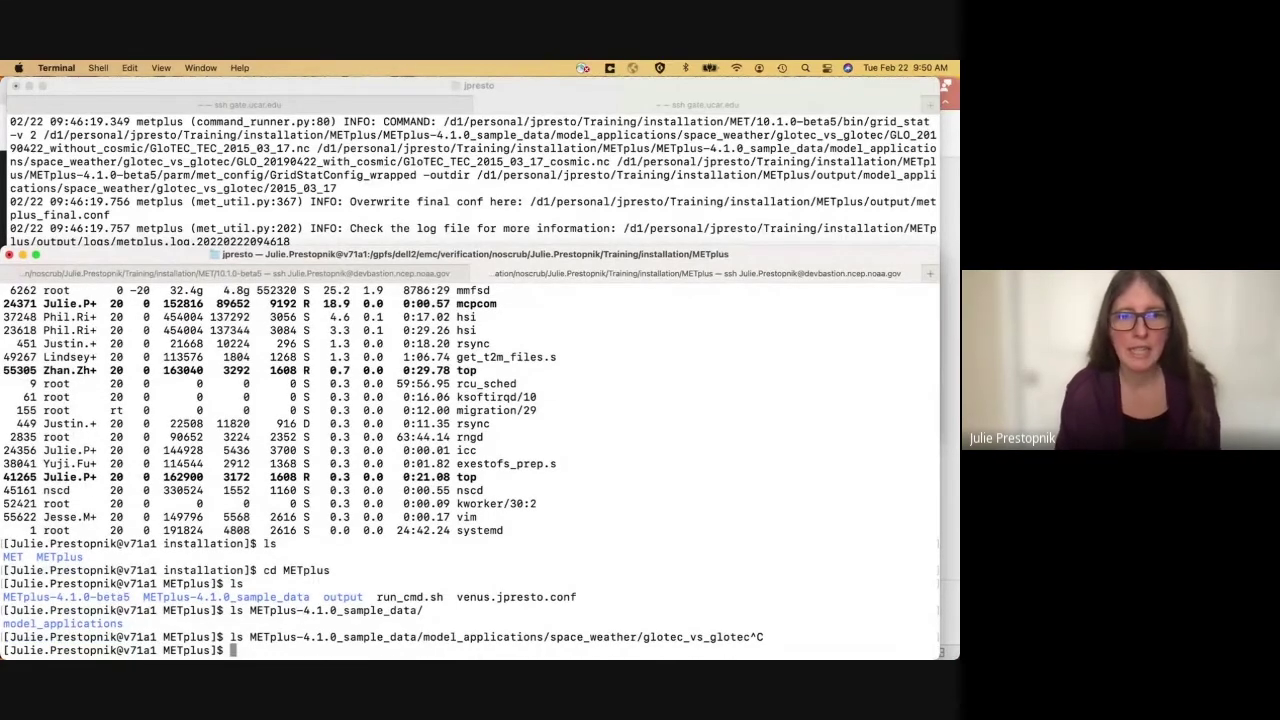
- List the output directory, display run_cmd.sh with more, and highlight its PATH value and the venus user configuration file name
text(ls output/)
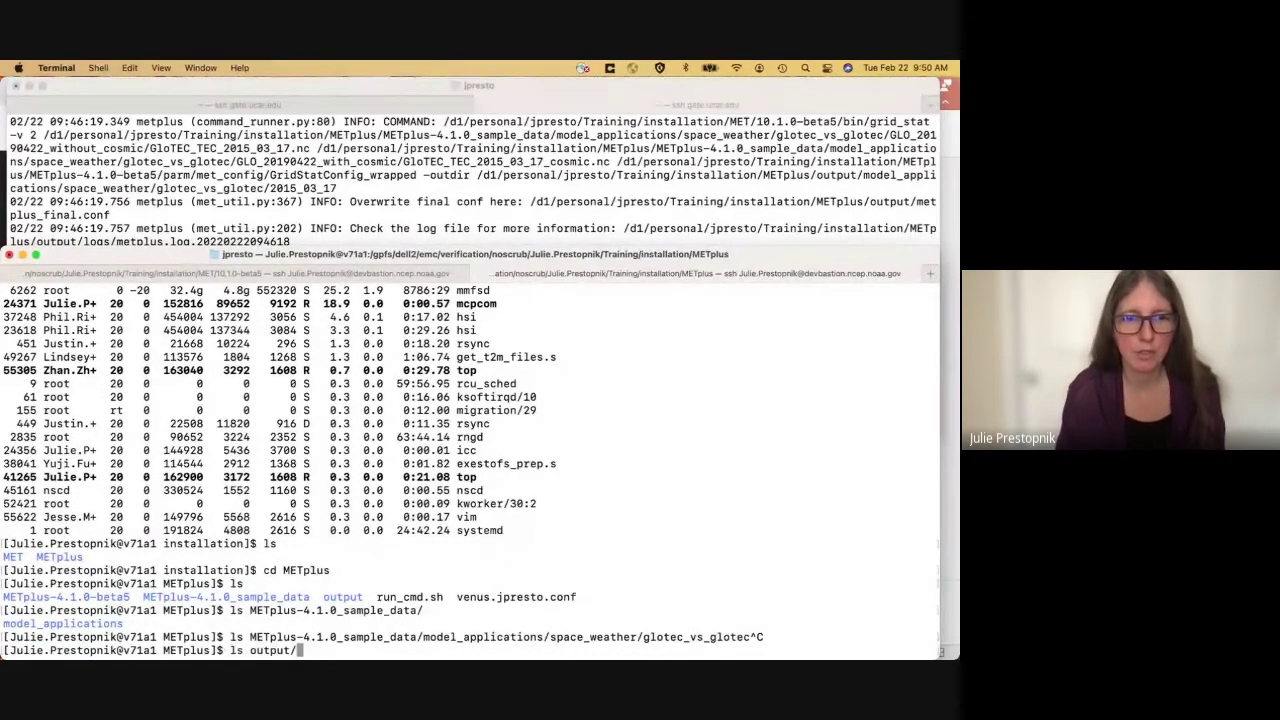
key(Return)
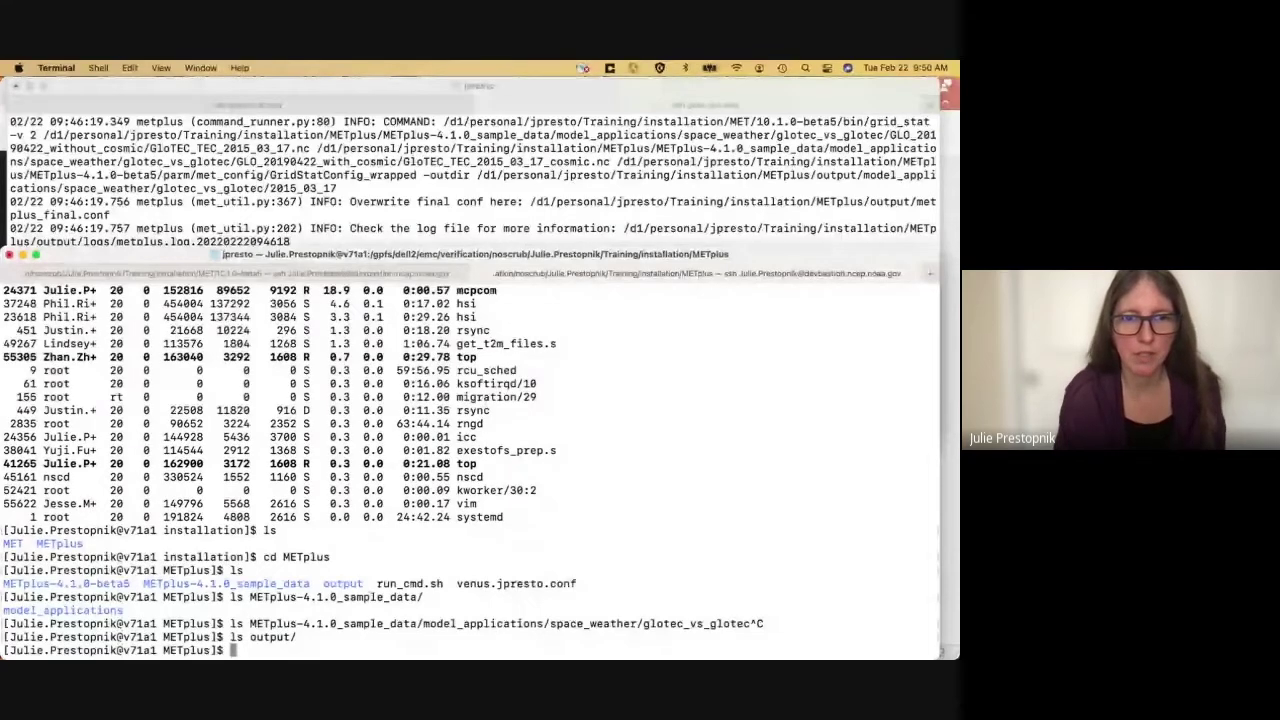
text(more run_cmd.sh)
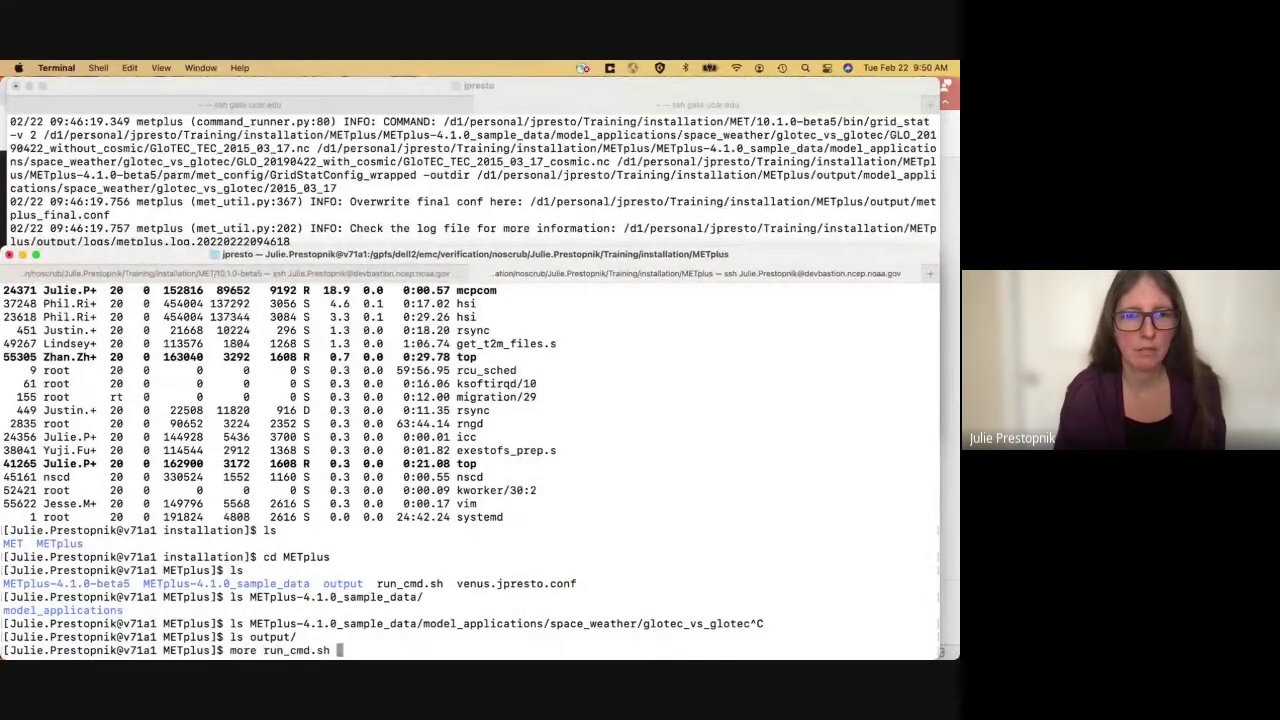
key(Return)
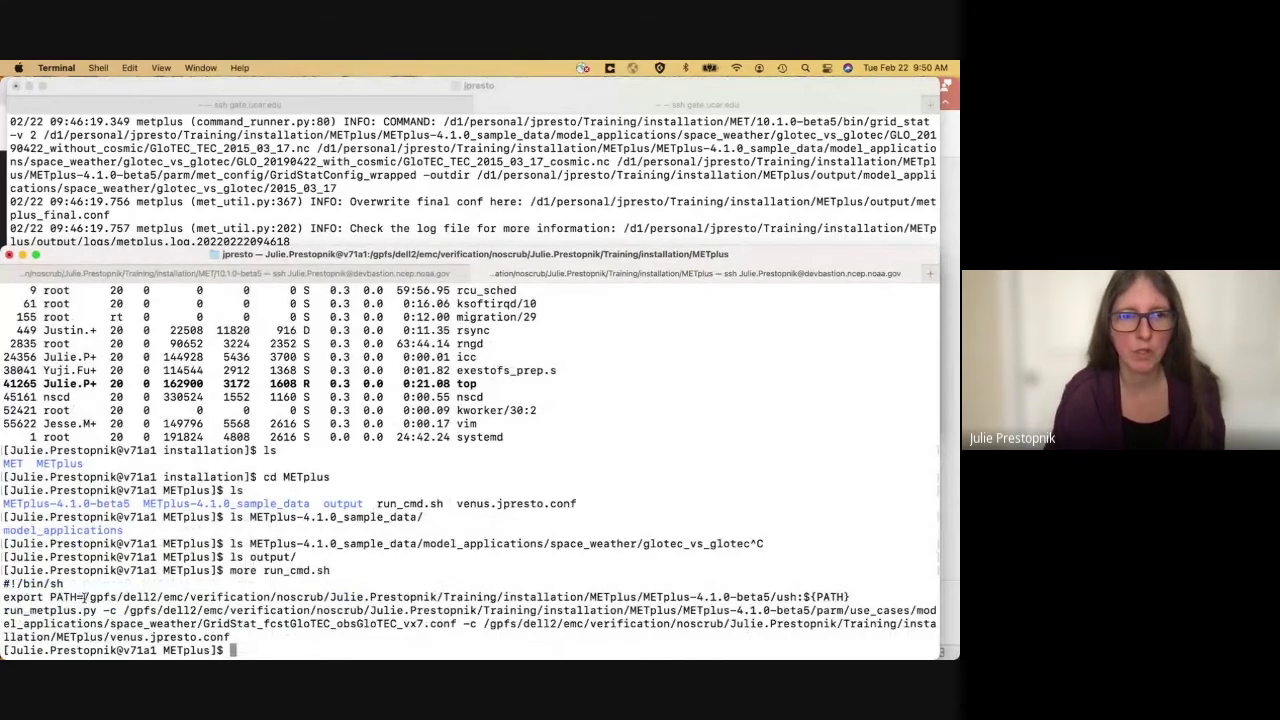
drag(83, 597, 849, 597)
click(796, 597)
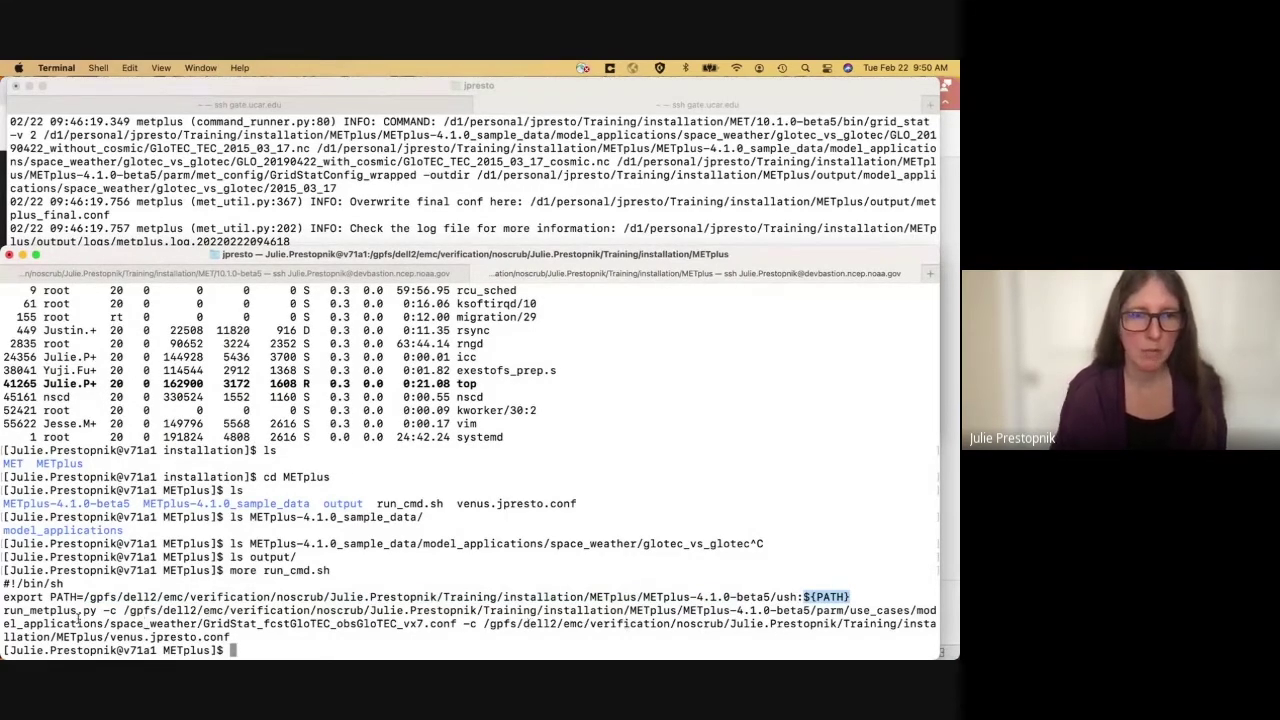
drag(110, 637, 231, 638)
click(259, 637)
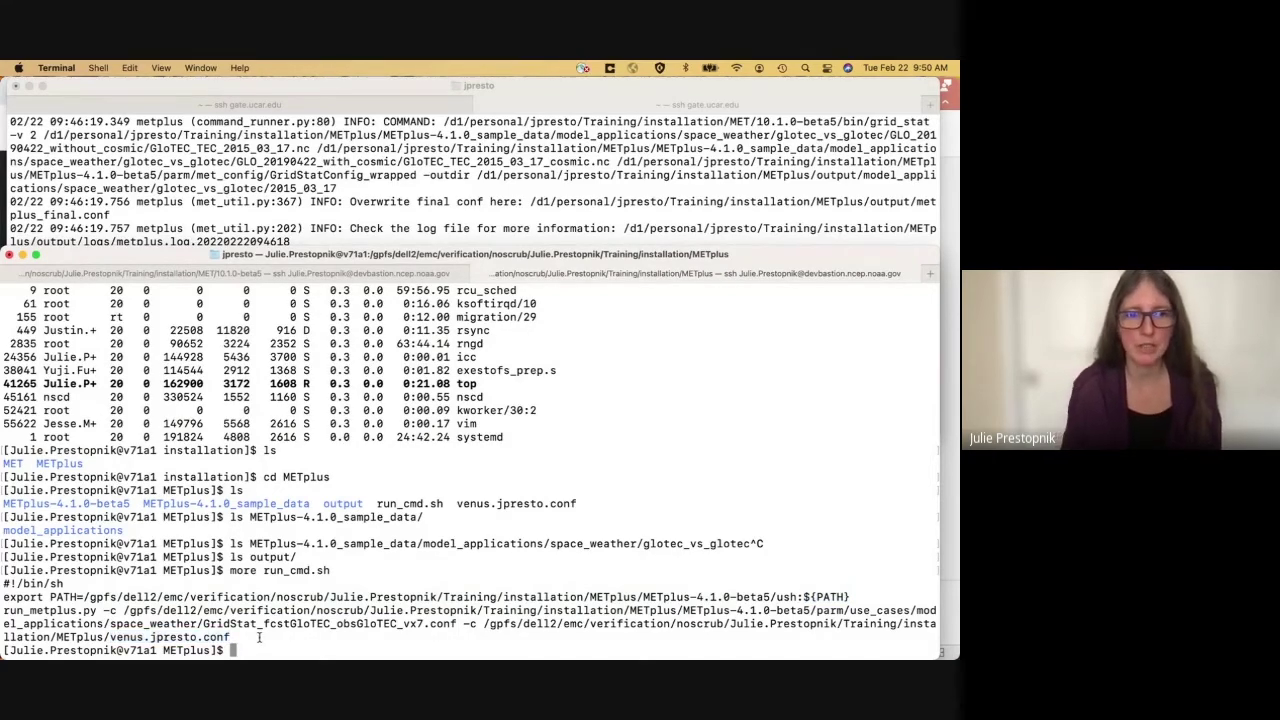
- List the METplus directory again and open the venus user configuration file in emacs
text(ls)
key(Return)
text(emacs )
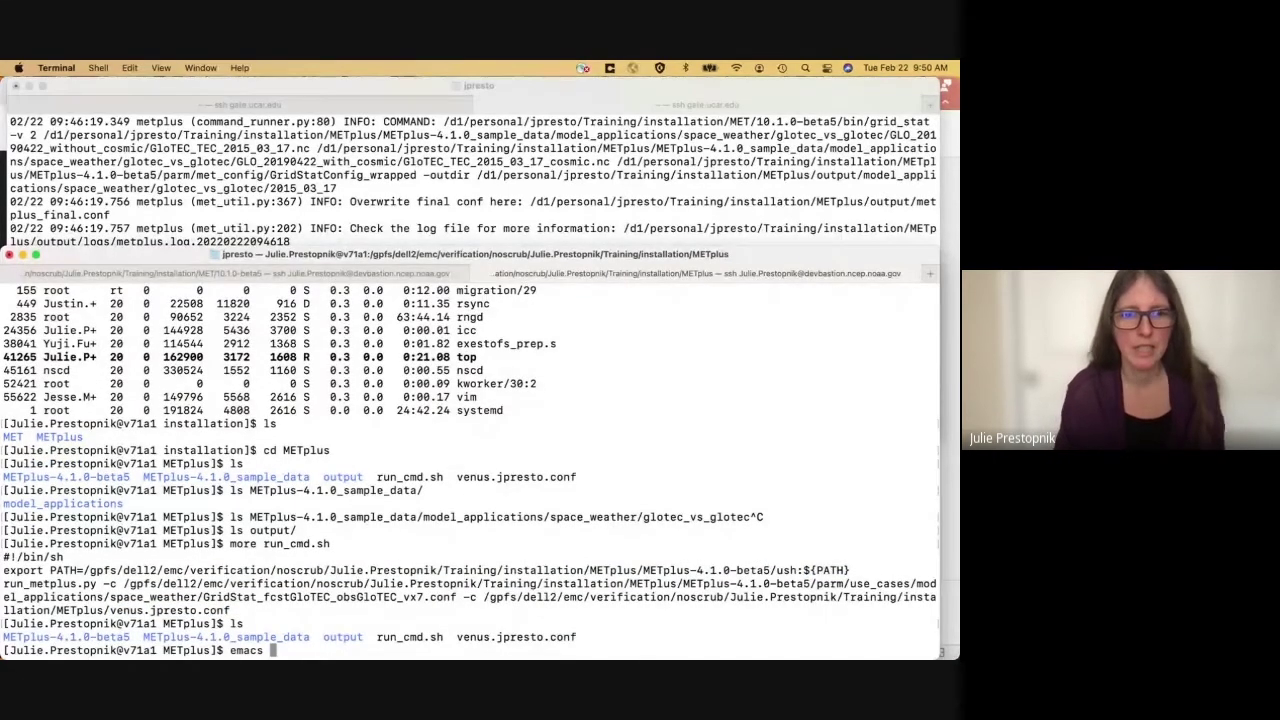
text(venus.jpresto.conf)
key(Return)
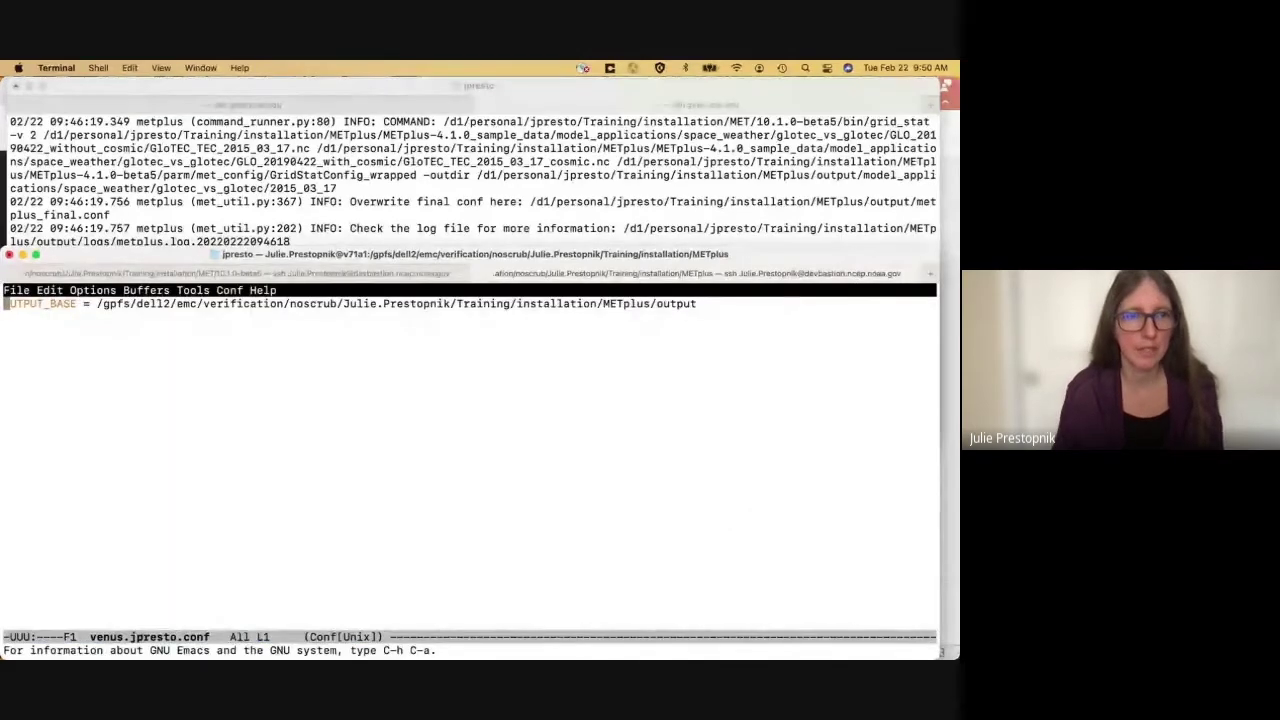
- Insert a [dir] section header line above OUTPUT_BASE, save the configuration file and exit emacs
key(ctrl+o)
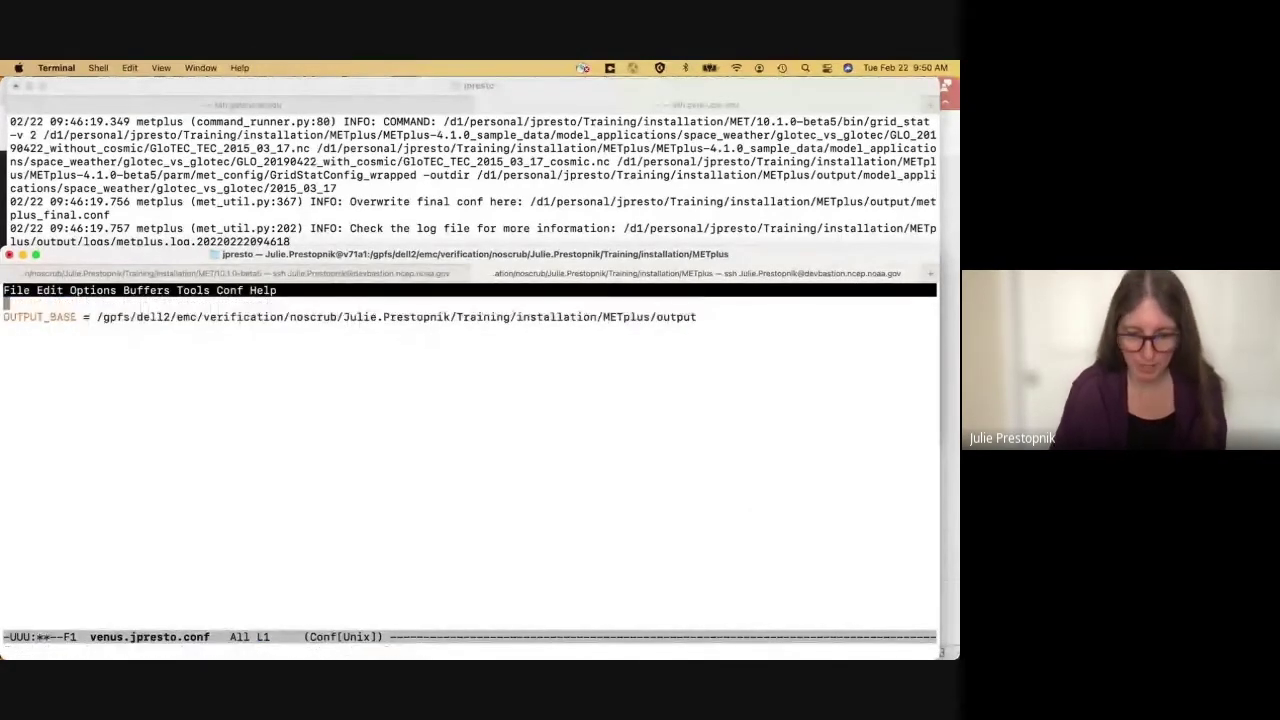
text([d)
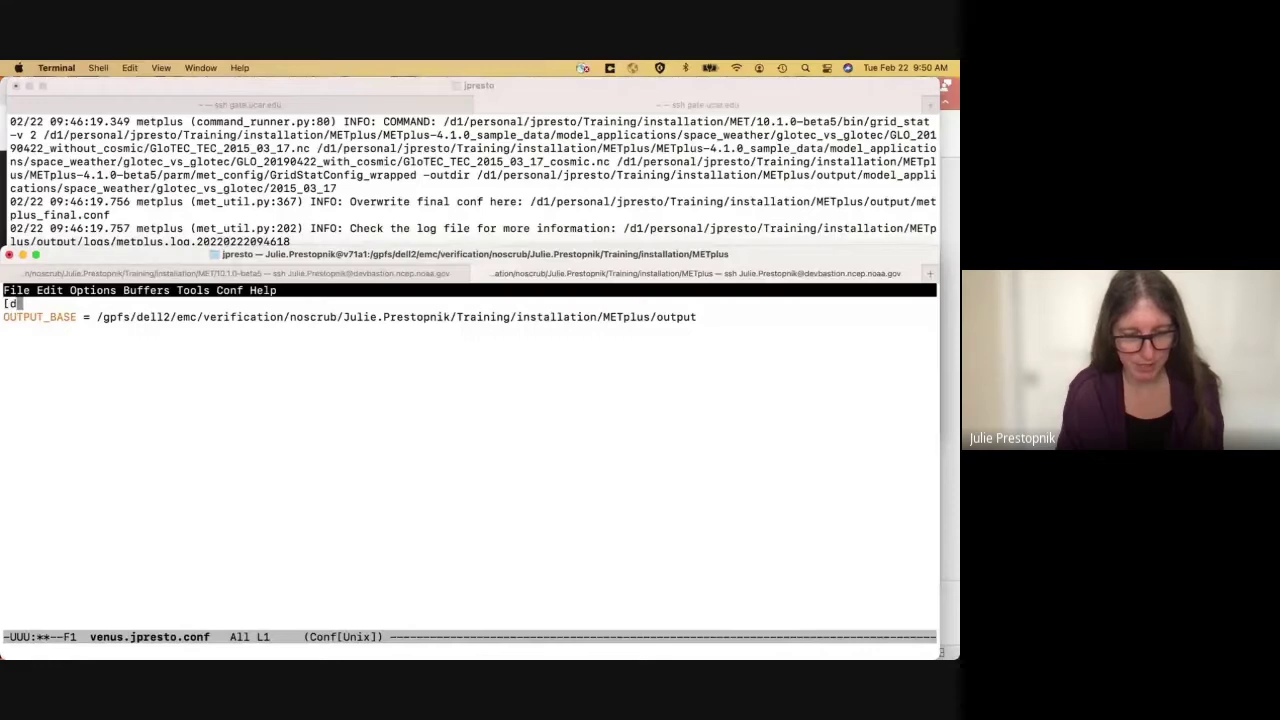
text(ir]f)
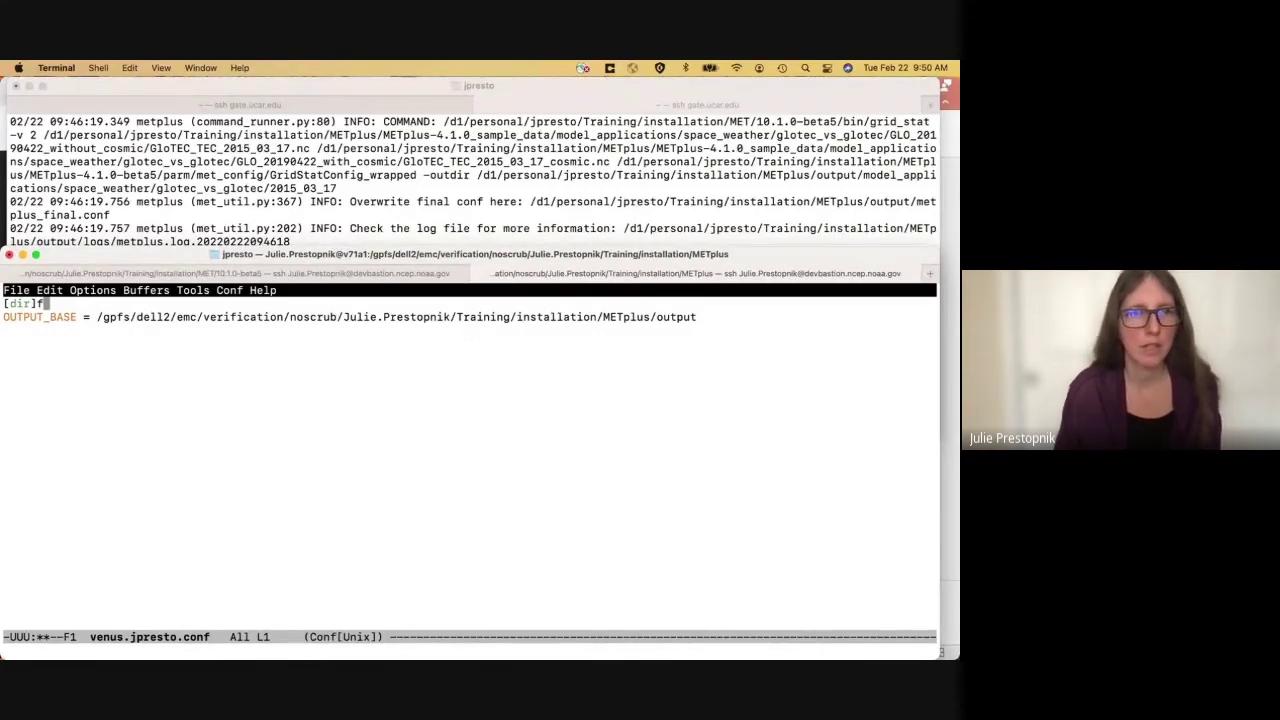
key(BackSpace)
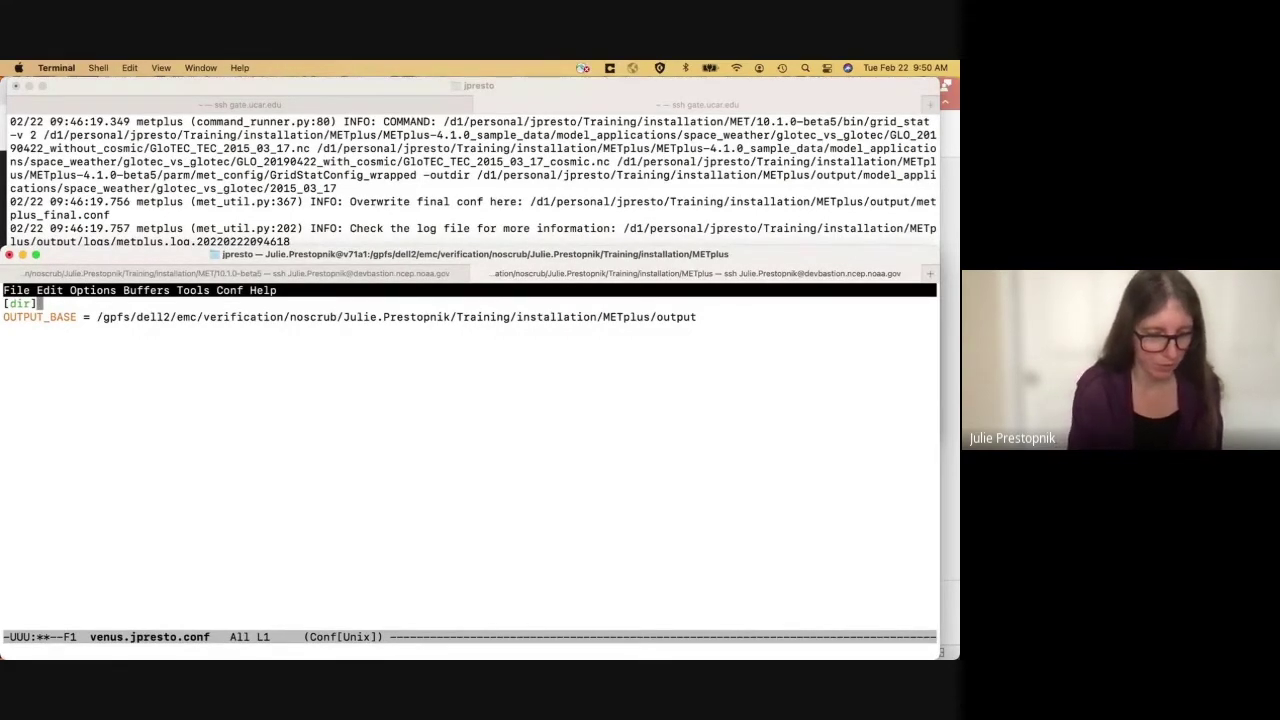
key(ctrl+x)
key(ctrl+s)
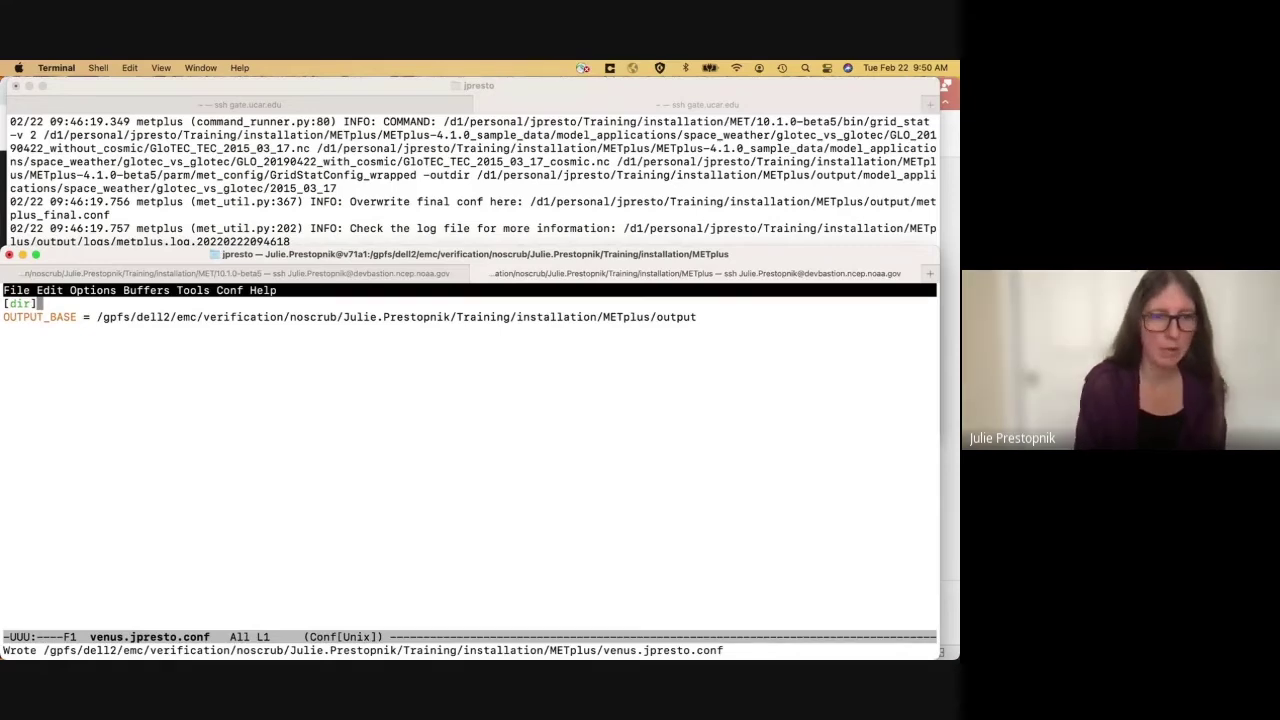
key(ctrl+x)
key(ctrl+c)
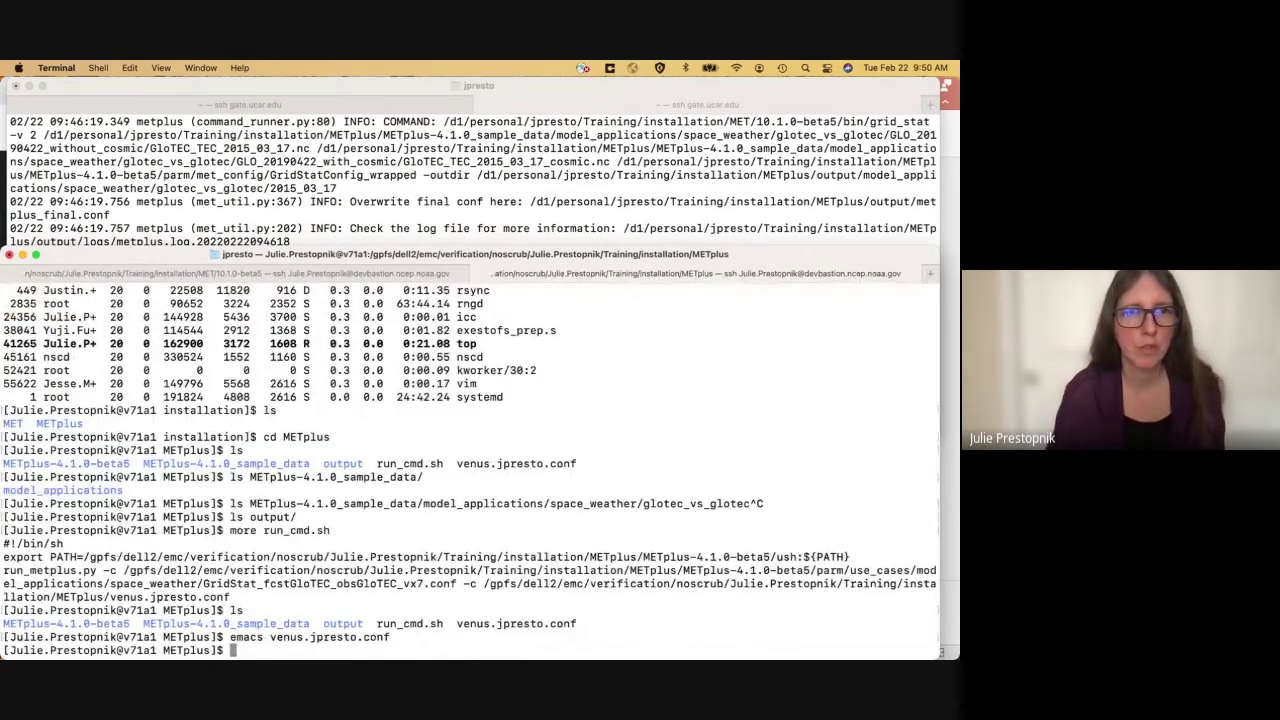
- Switch to the MET compile session, highlight the installation path in the configure --prefix option, and return to the METplus session
click(170, 273)
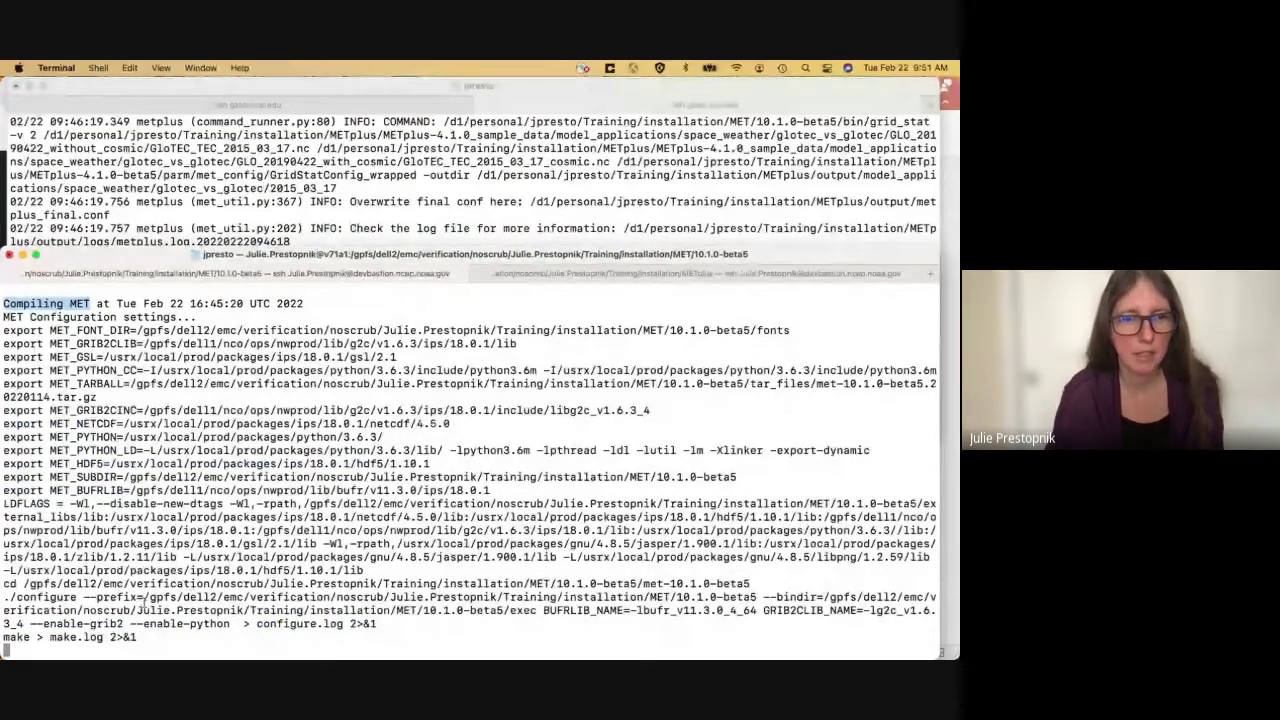
drag(143, 604, 706, 592)
drag(143, 597, 755, 581)
click(645, 278)
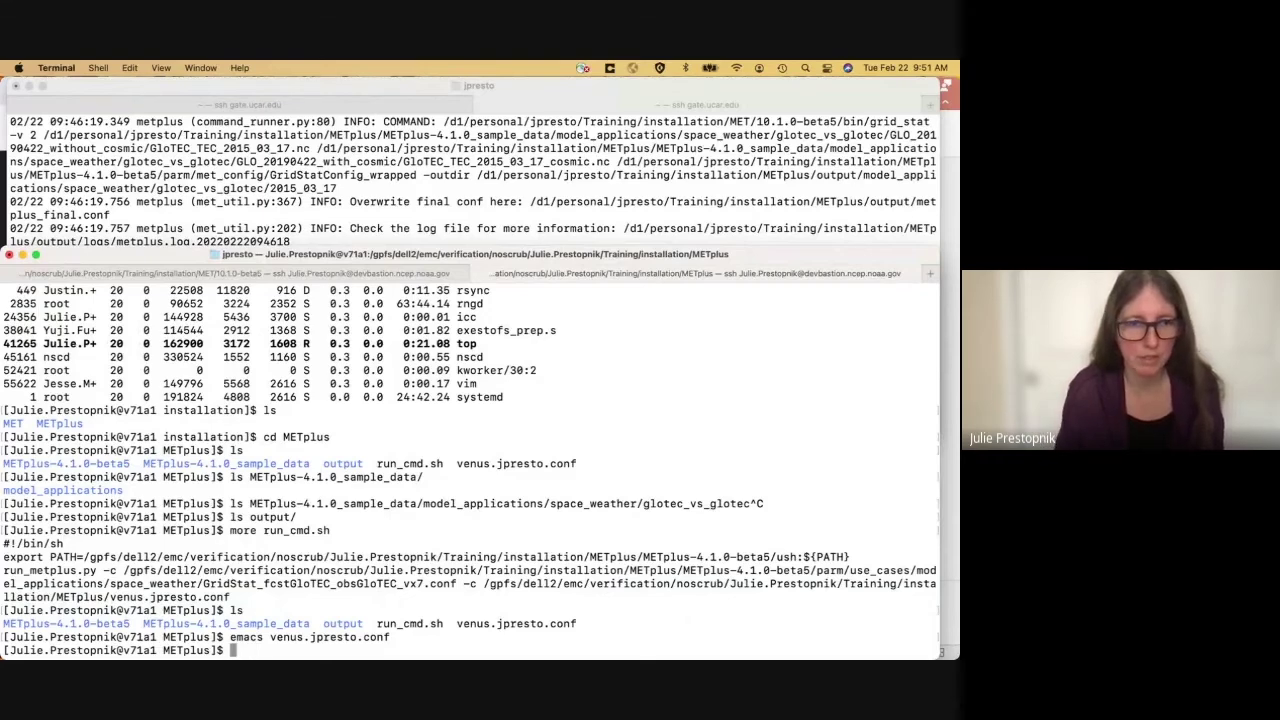
- List the contents of the MET 10.1.0-beta5 installation directory by its copied full path and recall that command
text(ls)
key(super+v)
key(Return)
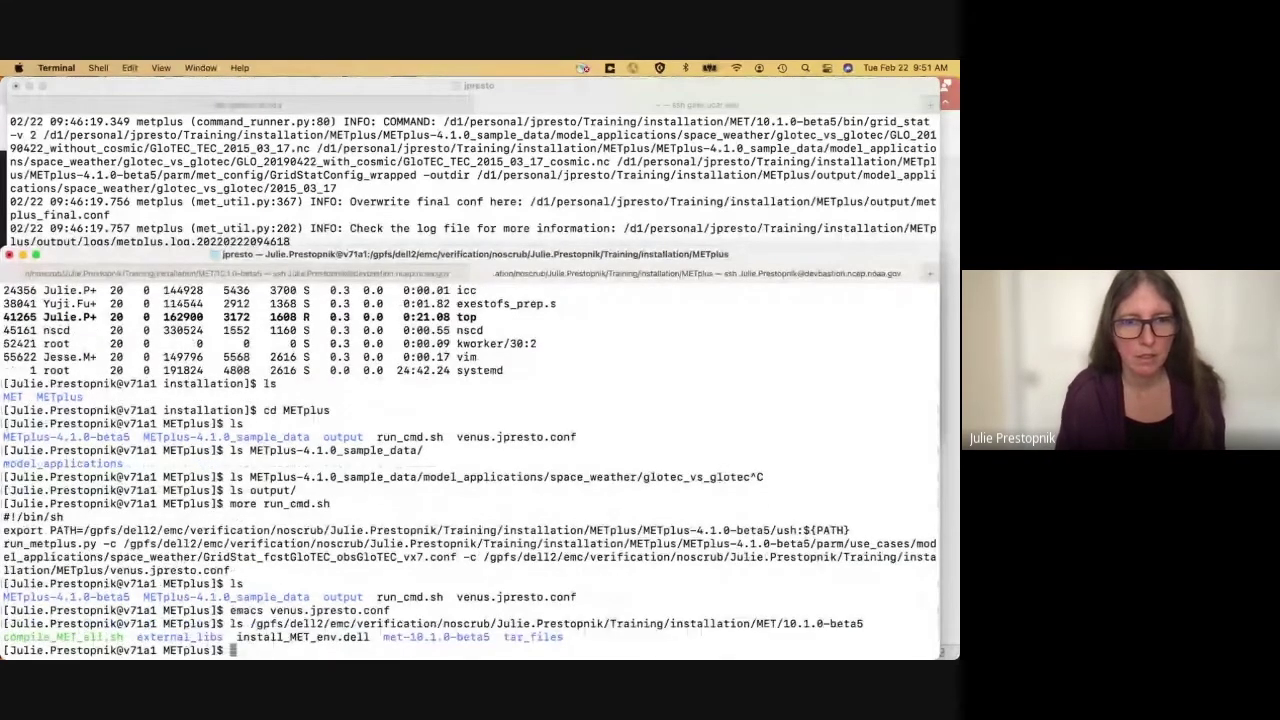
key(Up)
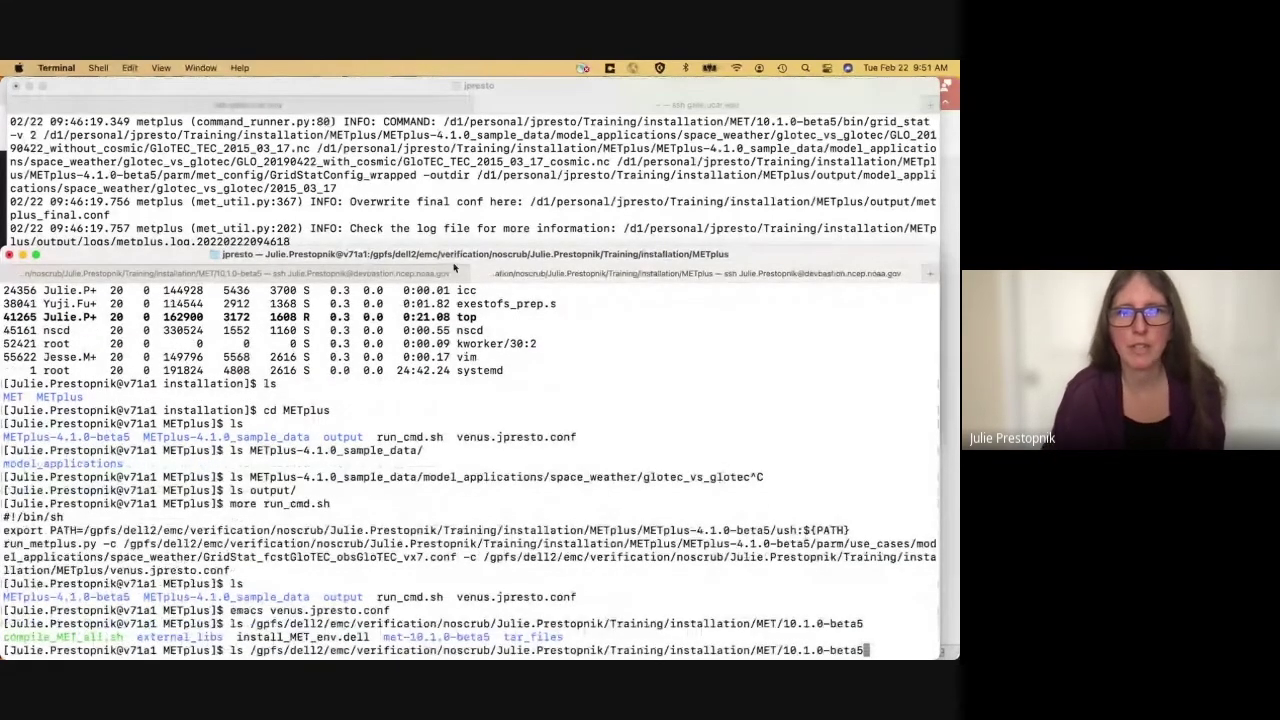
- Switch to the MET compile session and highlight the configure command's --prefix path and the exec directory in its --bindir path
click(360, 273)
click(318, 574)
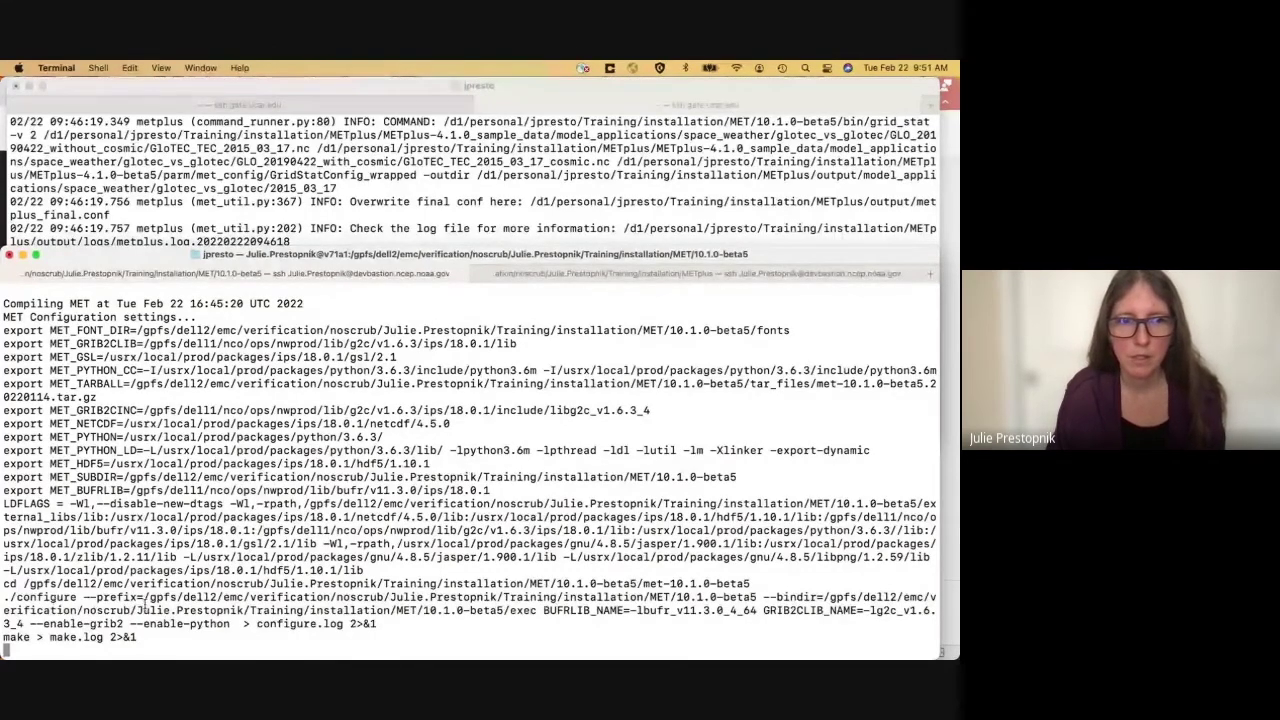
drag(146, 597, 753, 597)
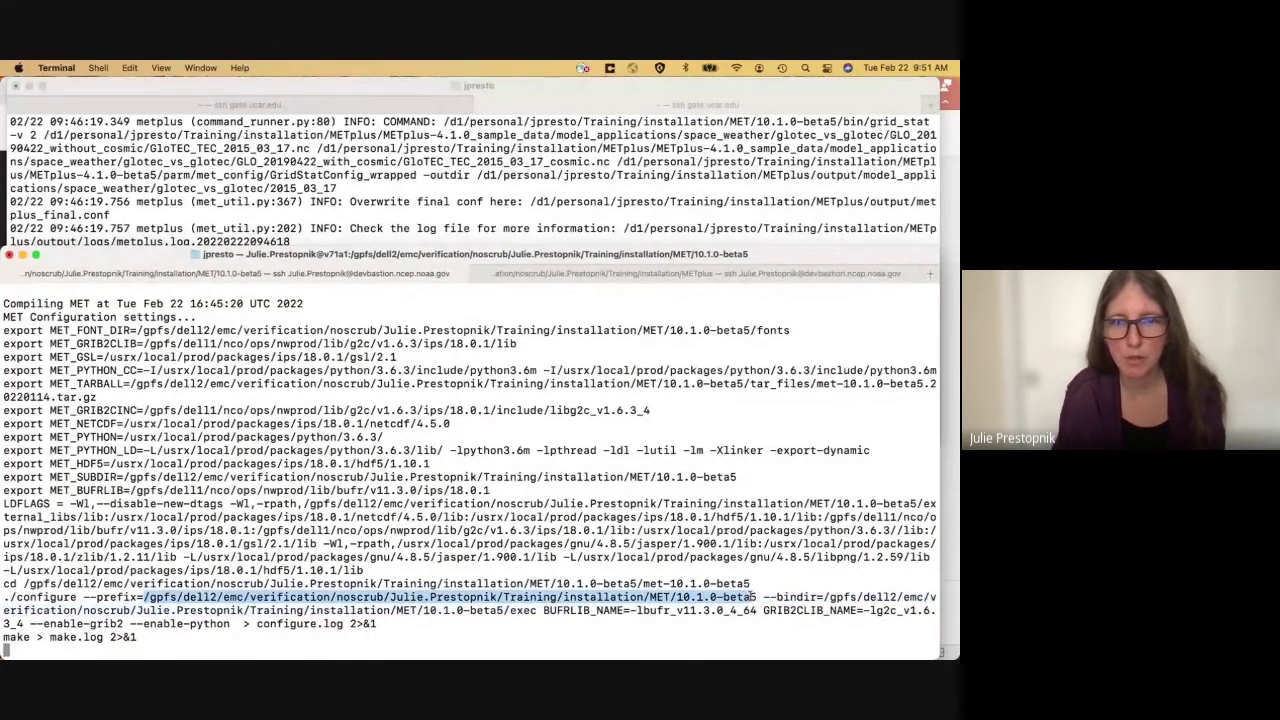
click(826, 597)
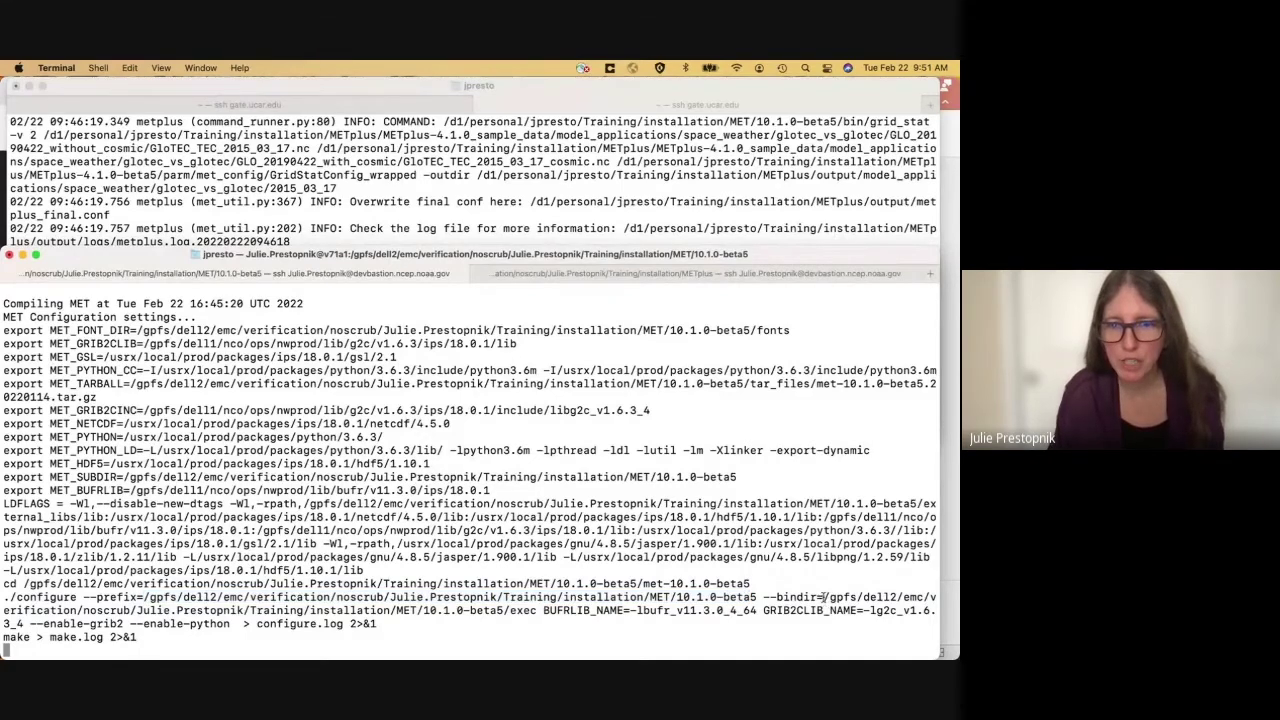
drag(938, 597, 537, 610)
click(538, 610)
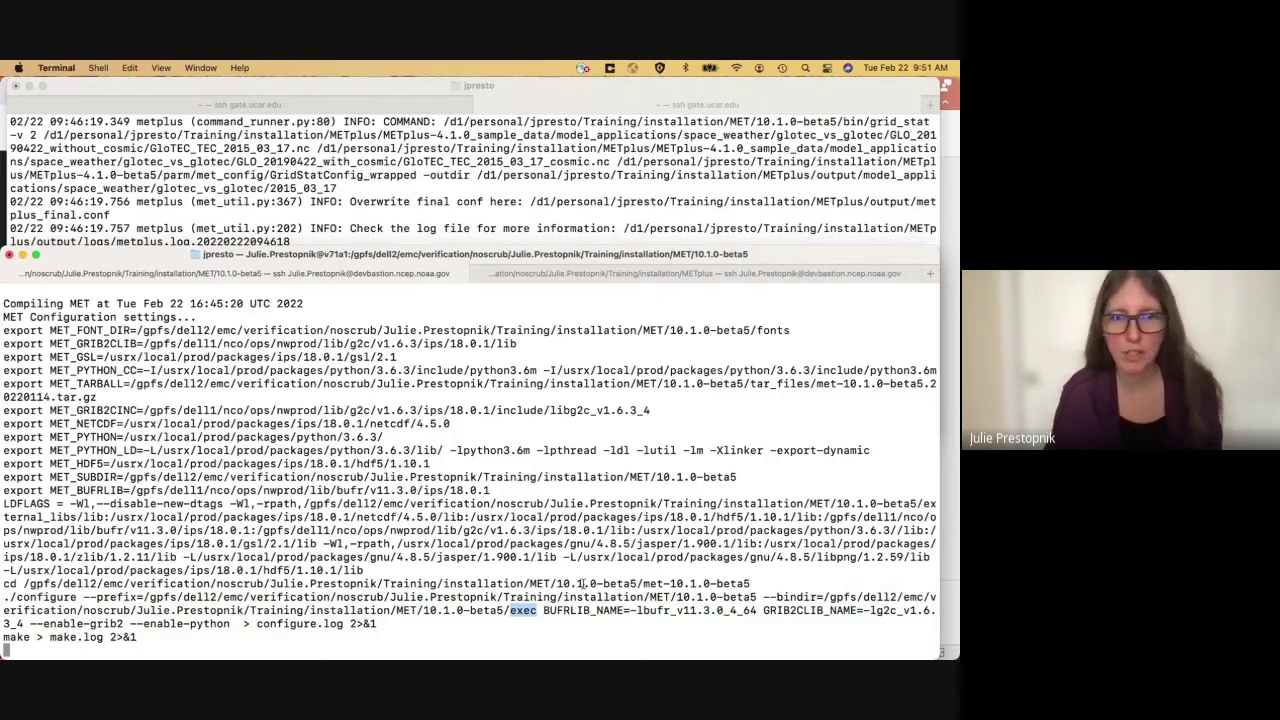
click(604, 596)
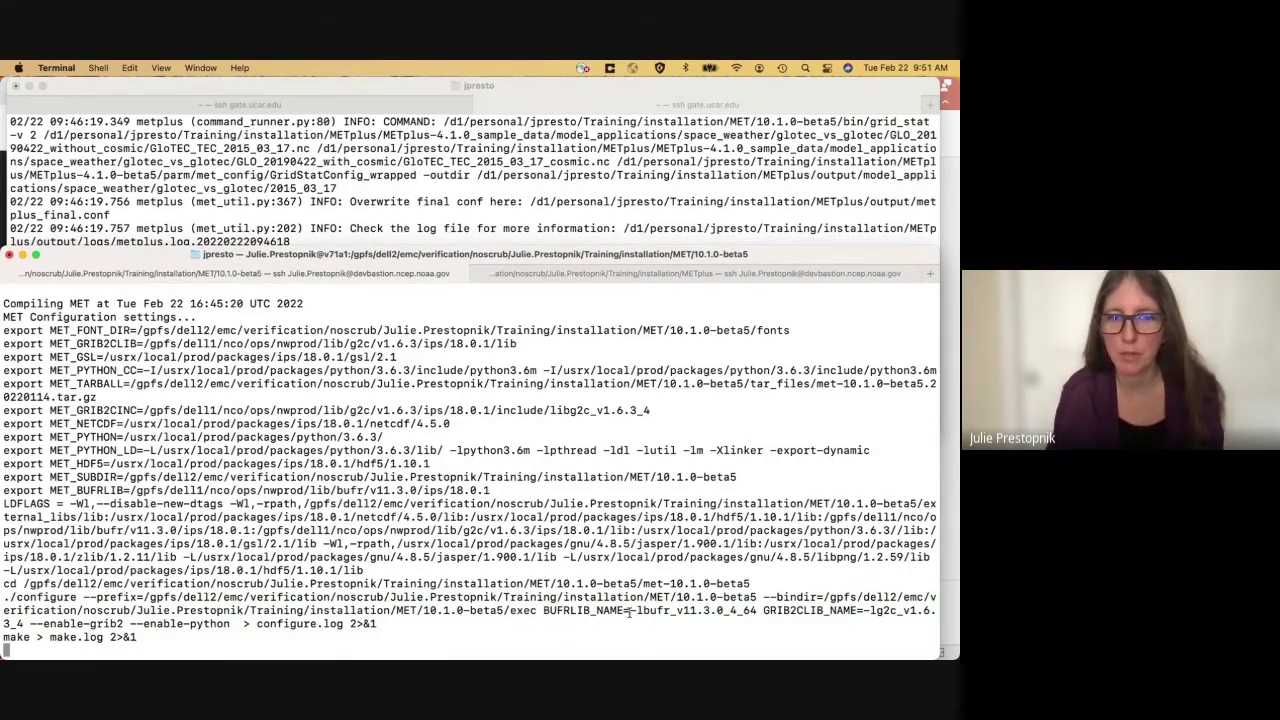
- Highlight the BUFRLIB_NAME value, the GRIB2CLIB_NAME option and the --enable-grib2 and --enable-python flags, and return to the METplus session
drag(629, 612, 756, 616)
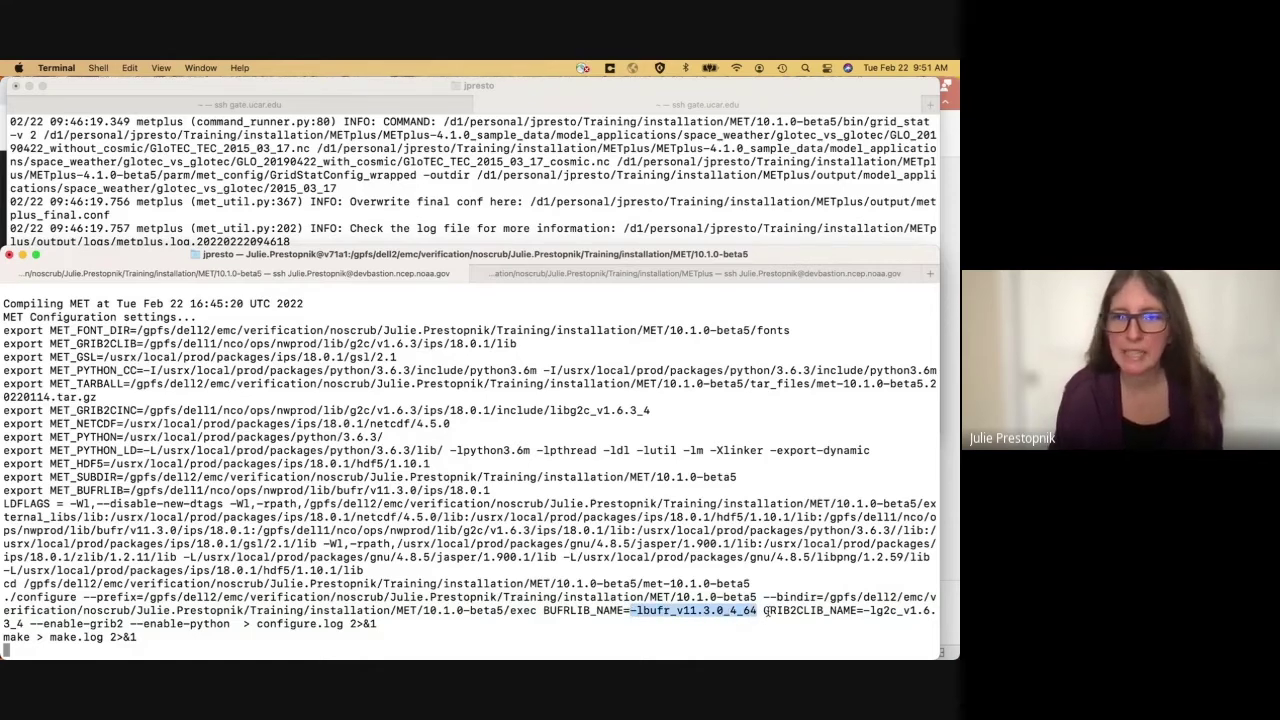
drag(764, 612, 850, 612)
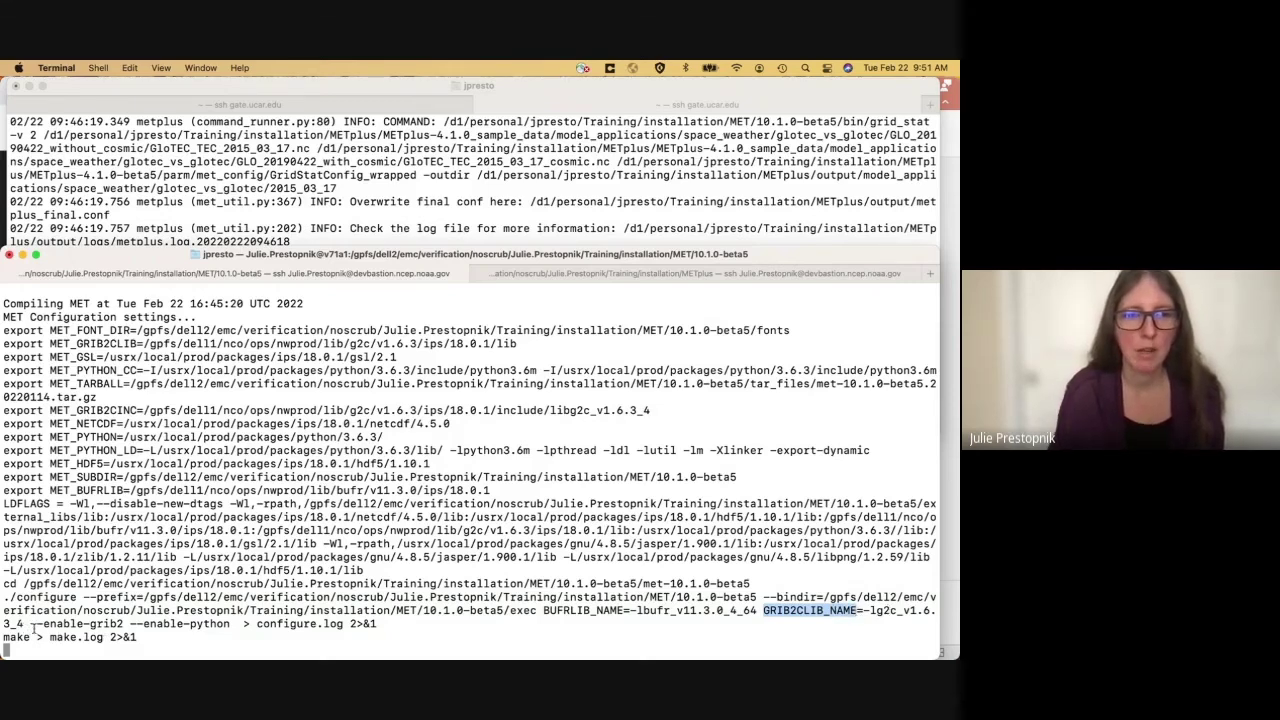
drag(31, 624, 232, 625)
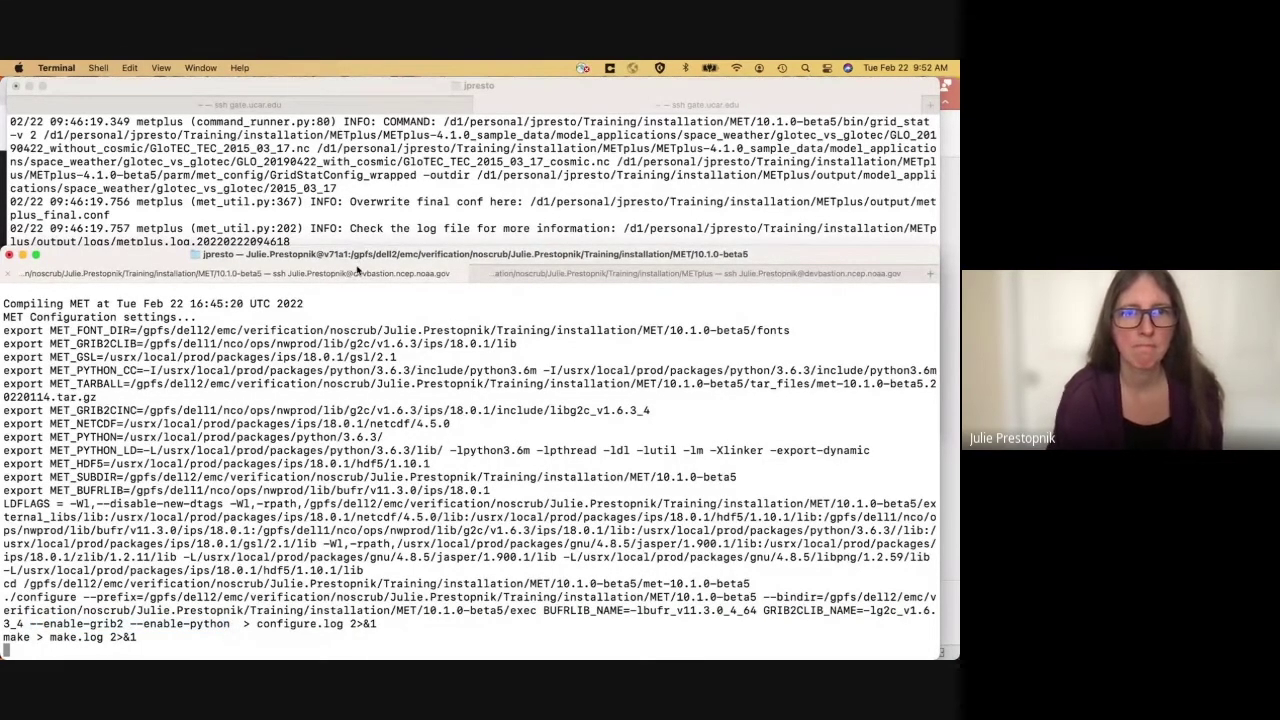
click(545, 276)
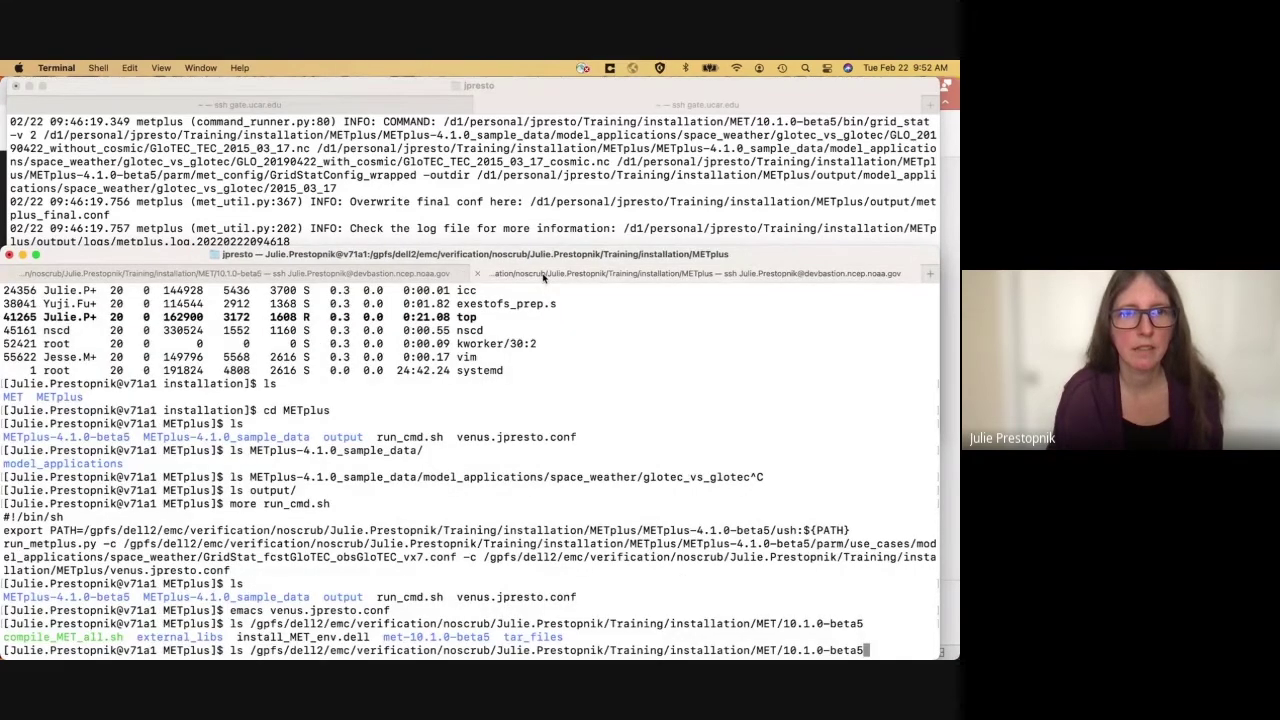
click(283, 281)
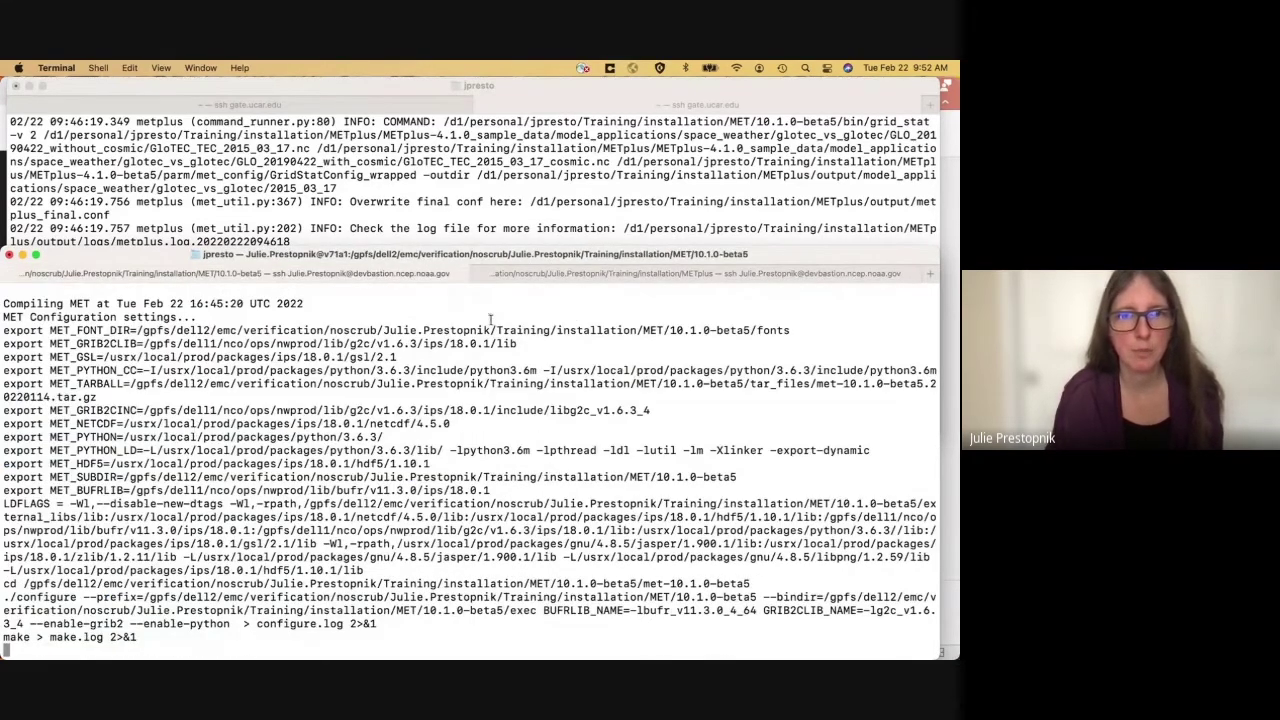
click(540, 274)
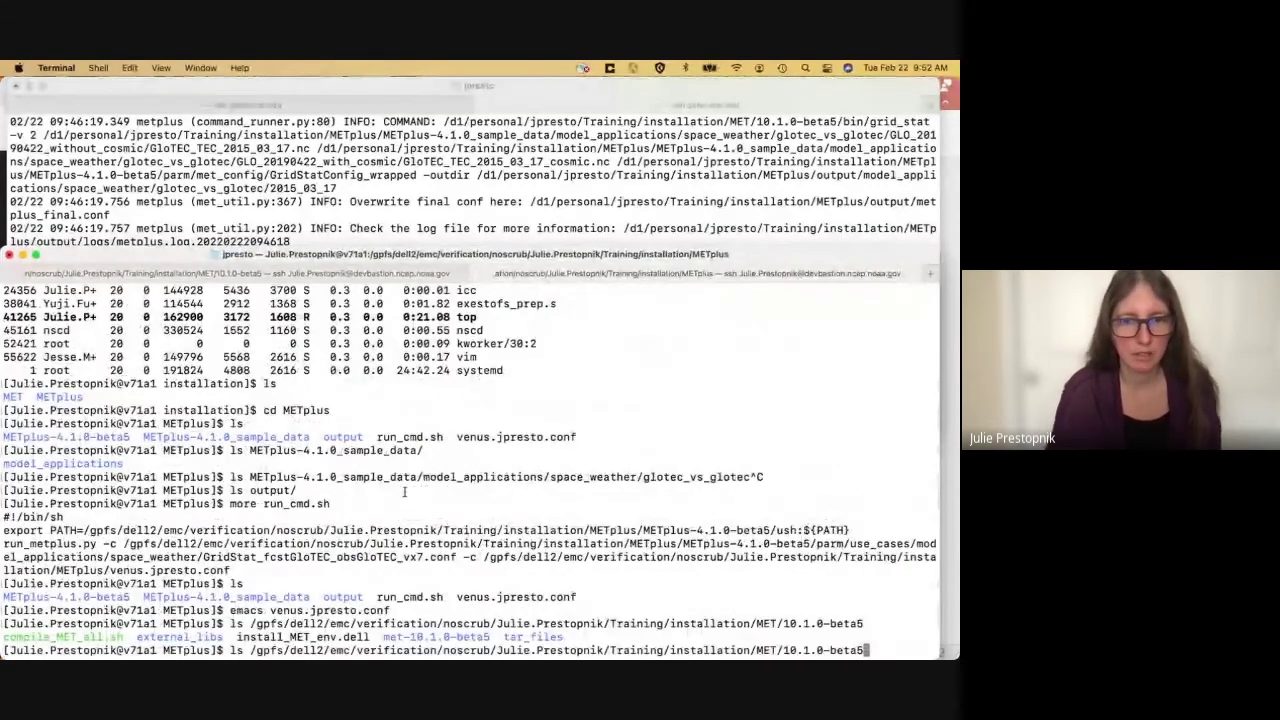
- Discard the recalled command, change from METplus through the parent directory to MET/10.1.0-beta5, and list its contents
key(ctrl+u)
text(cd ../)
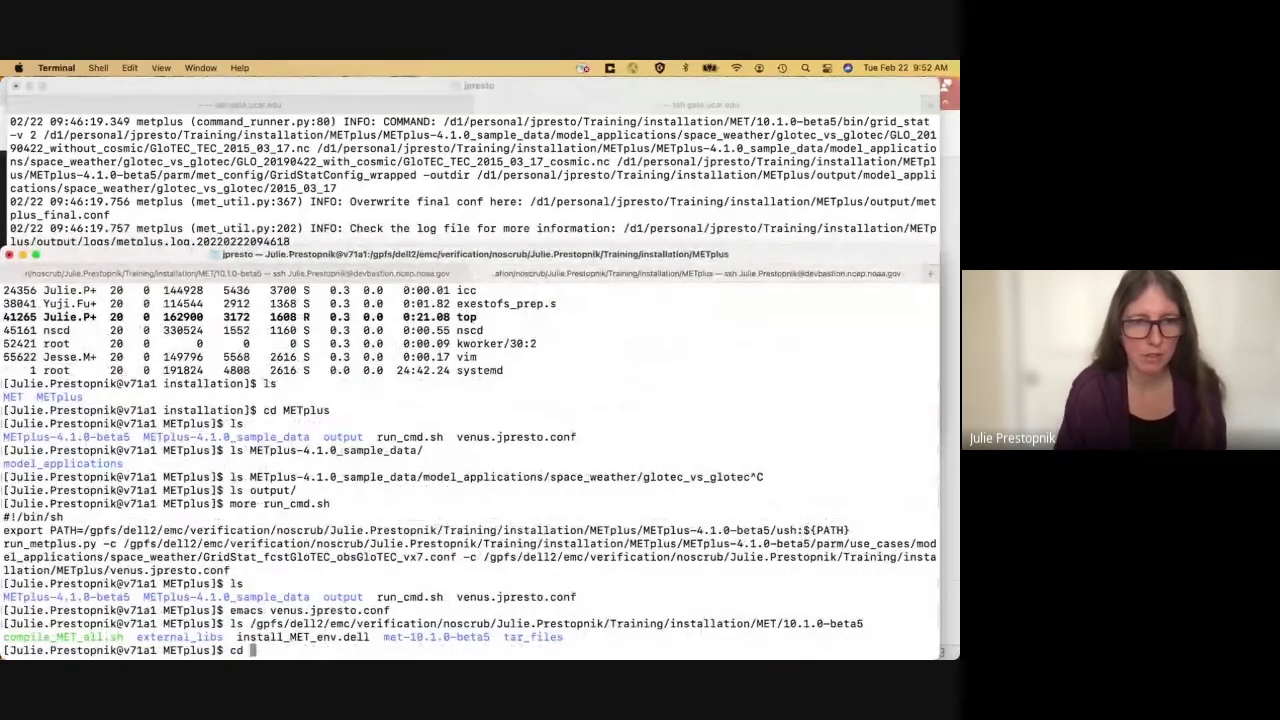
key(Return)
text(ls)
key(Return)
text(cd MET)
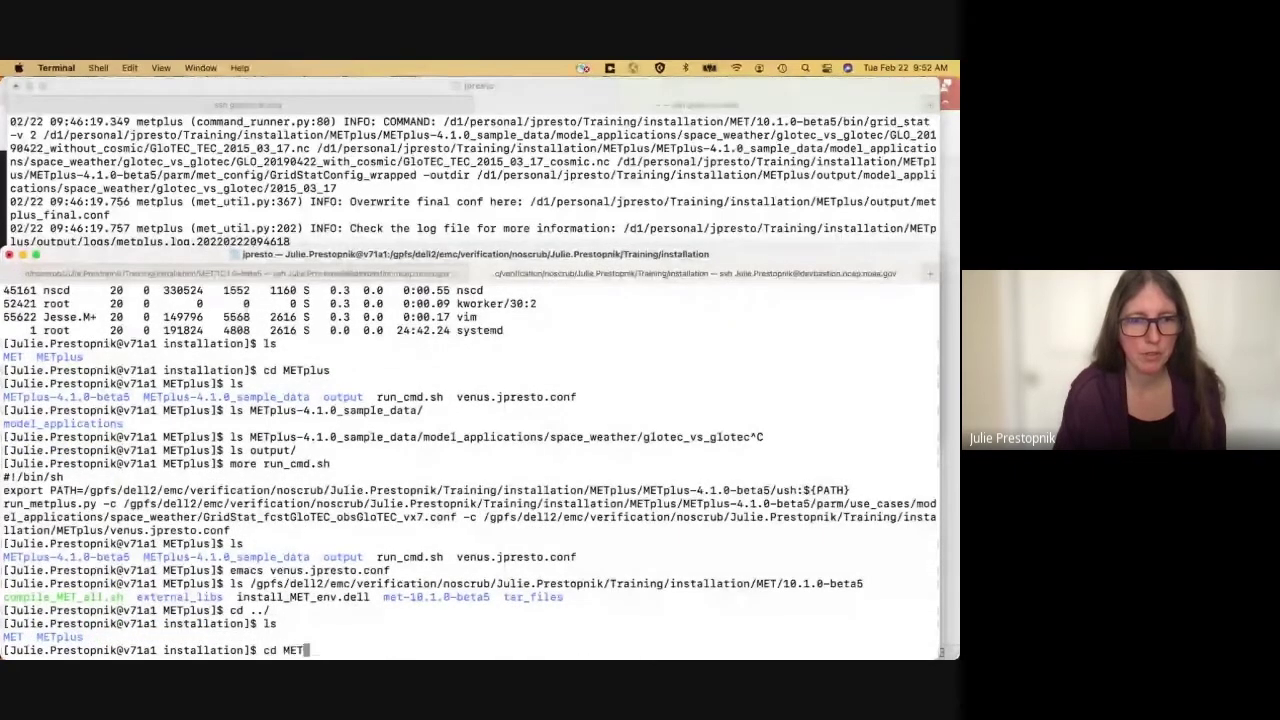
key(Return)
text(ls)
key(Return)
text(cd 1)
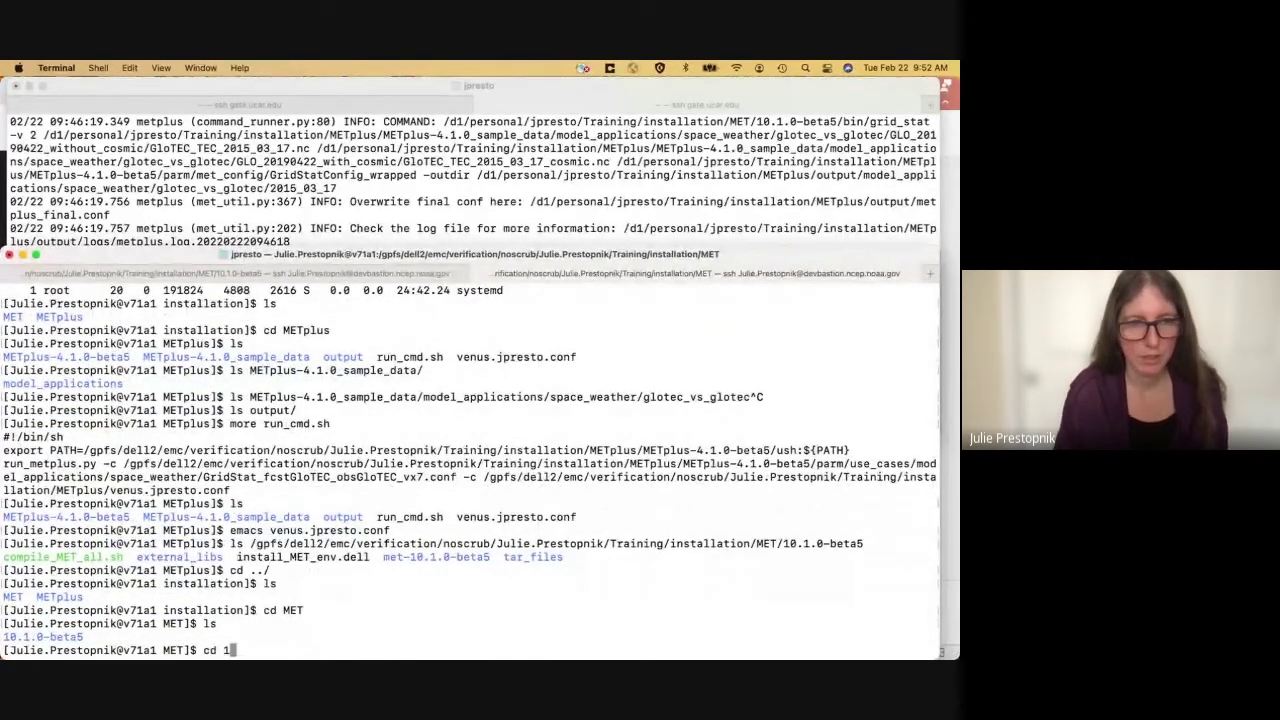
key(Tab)
key(Return)
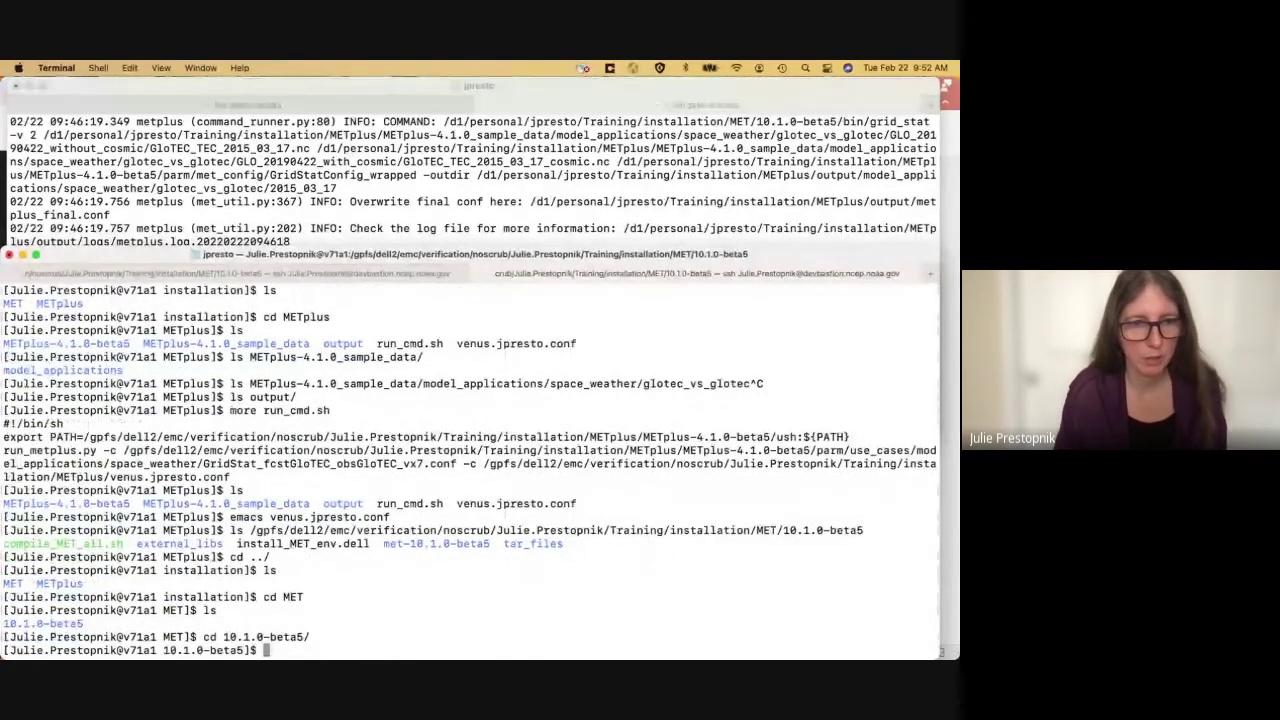
text(ls)
key(Return)
- Open compile_MET_all.sh in emacs with the -nw option and search it for rpath
text(emacs -nw )
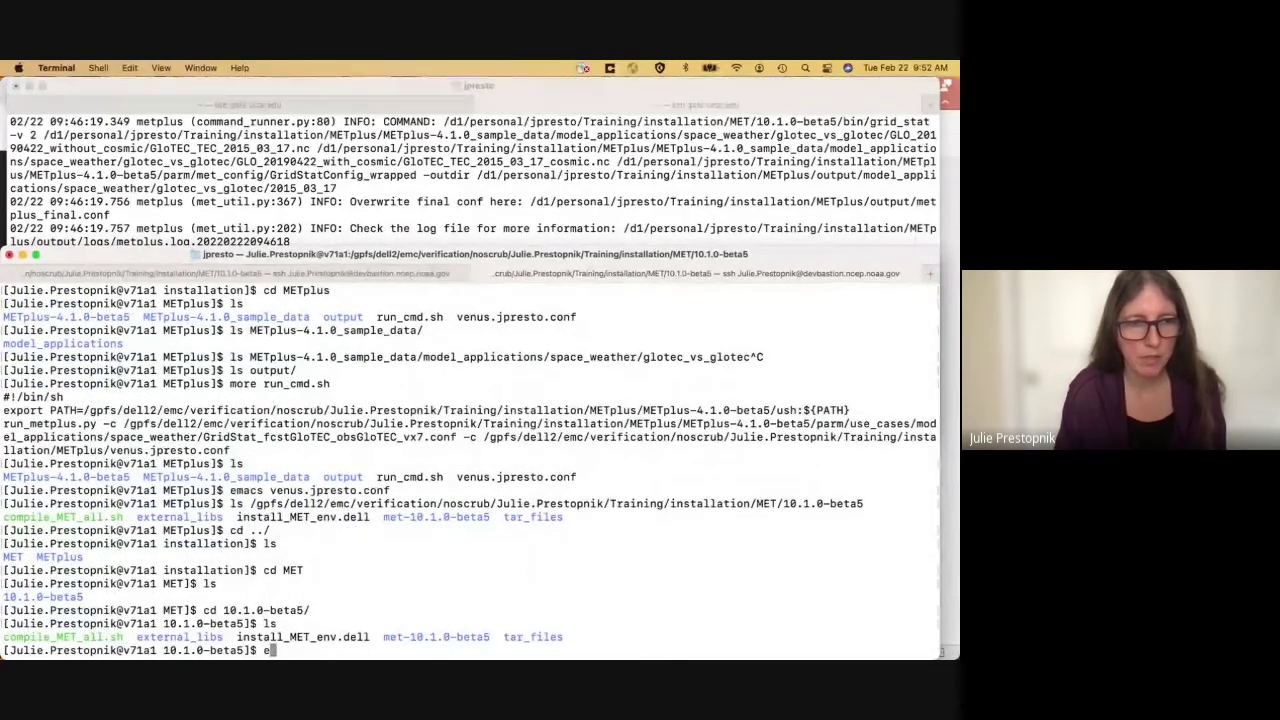
text(com)
key(Tab)
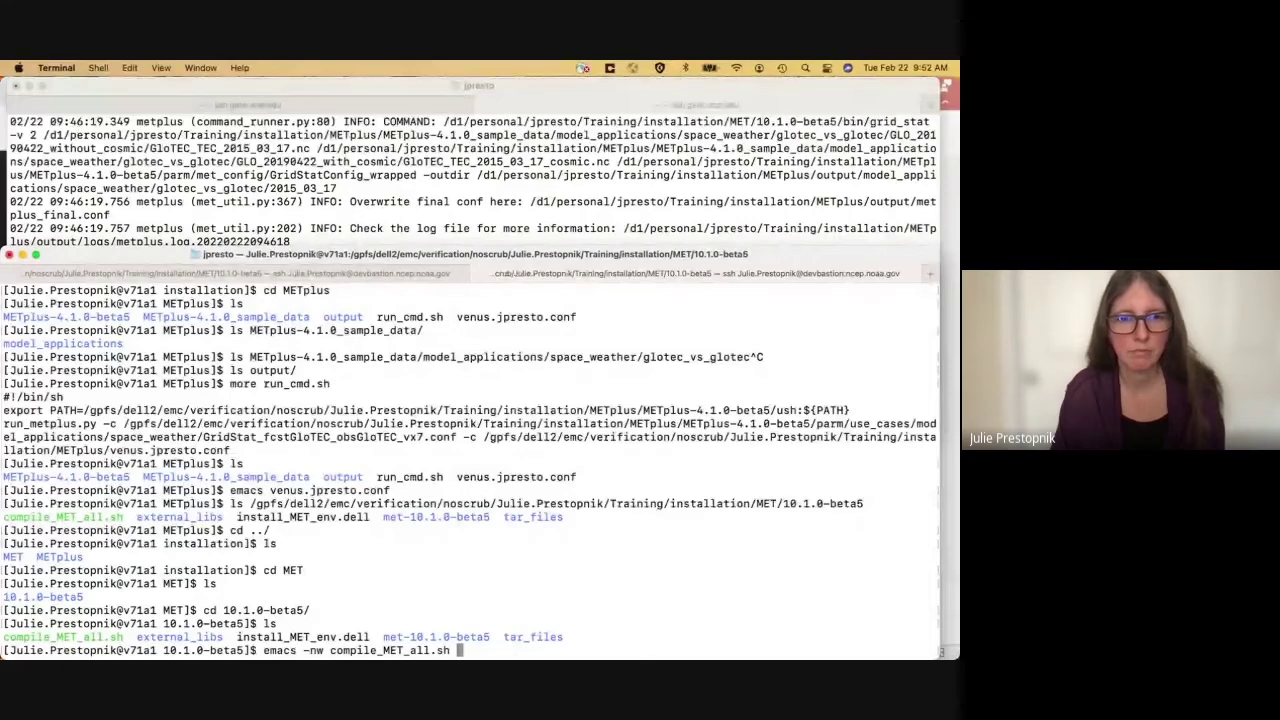
key(Return)
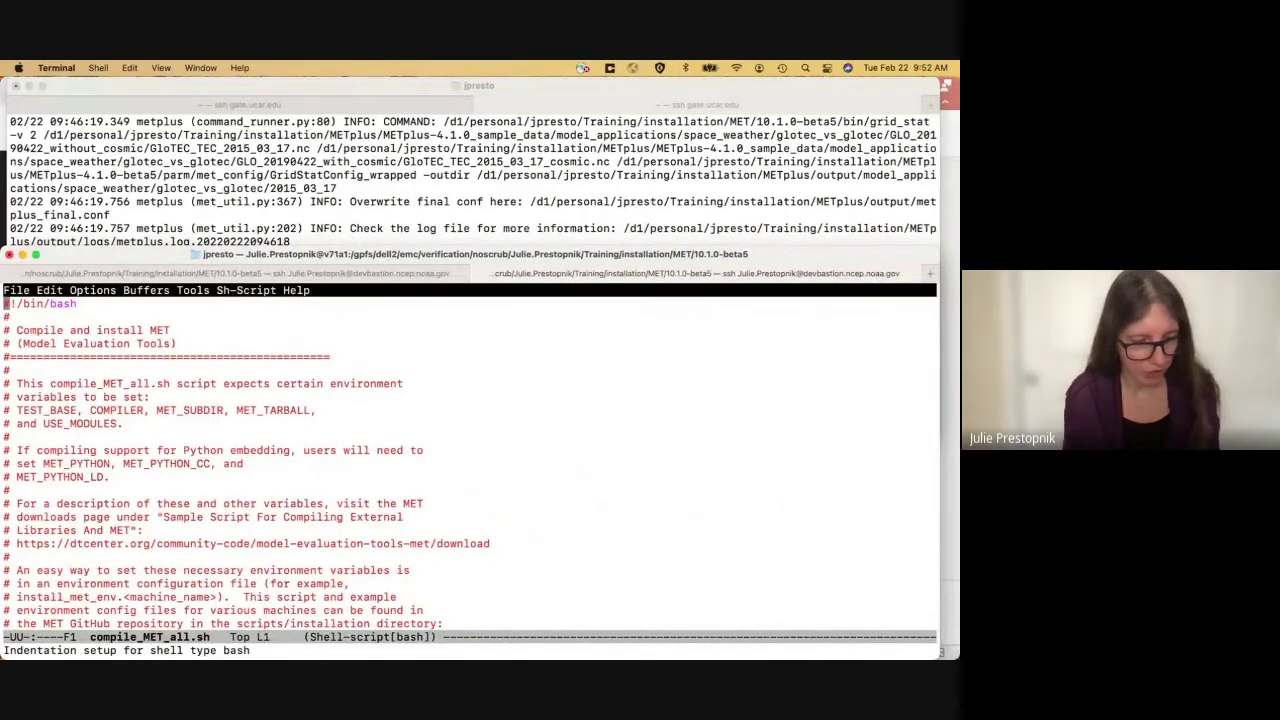
key(ctrl+s)
text(rap)
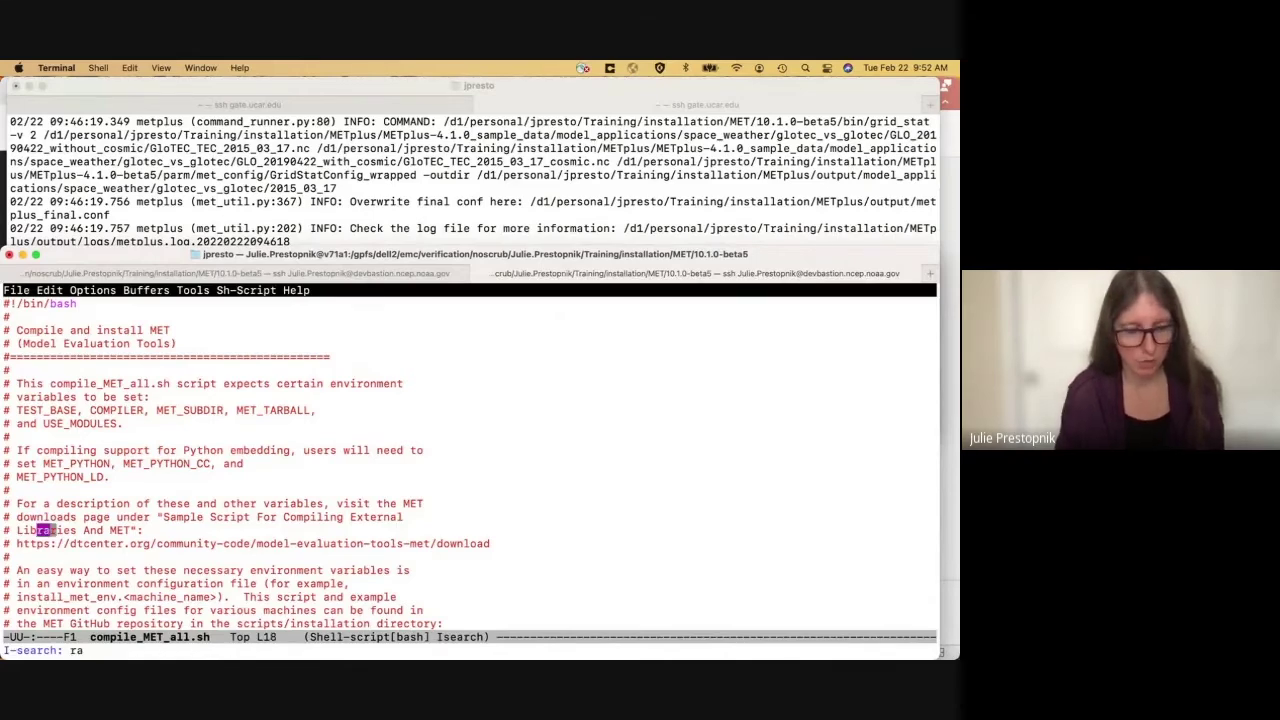
key(BackSpace)
key(BackSpace)
text(path)
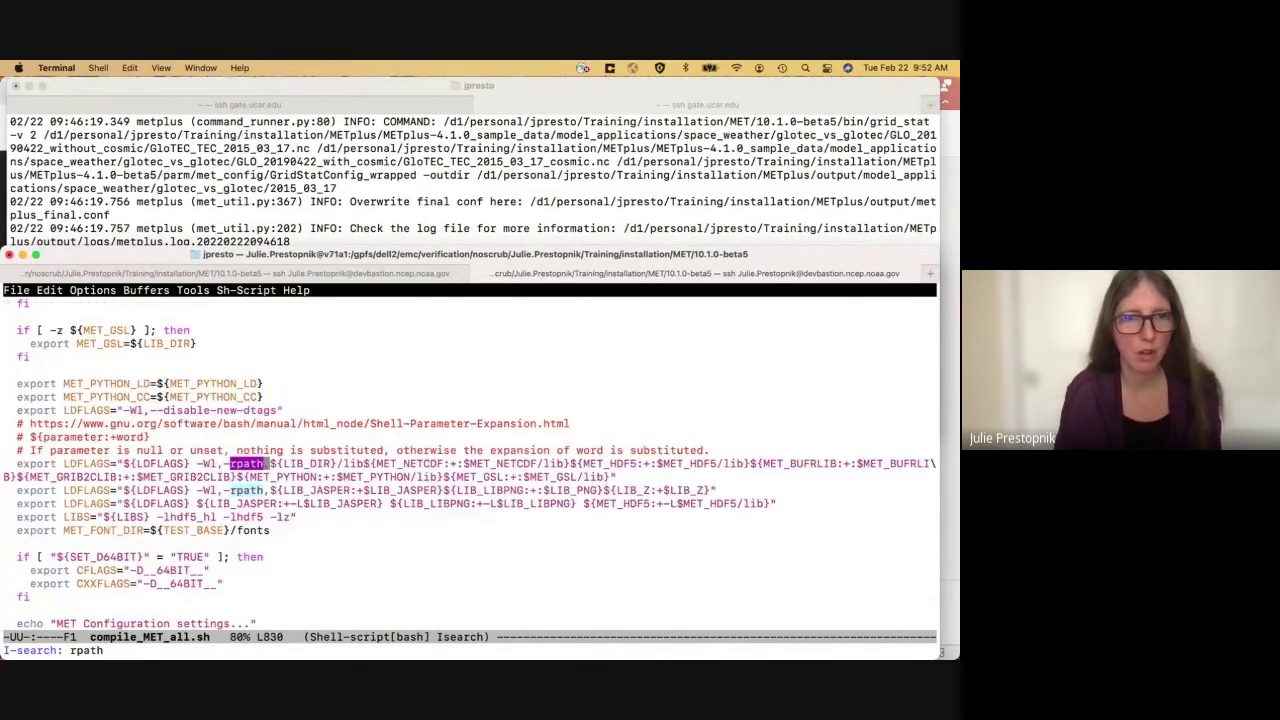
key(Down)
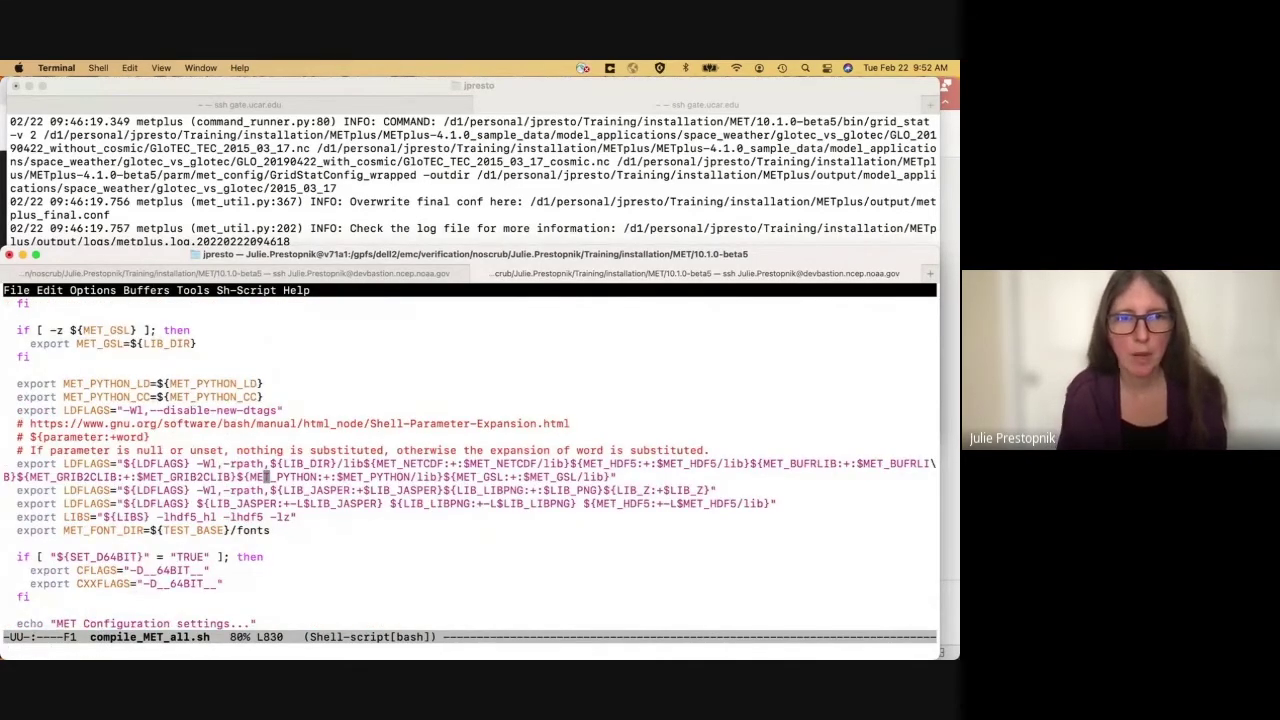
- Highlight rpath, MET_NETCDF and both MET_PYTHON references in the LDFLAGS export, and exit emacs without editing the script
click(266, 463)
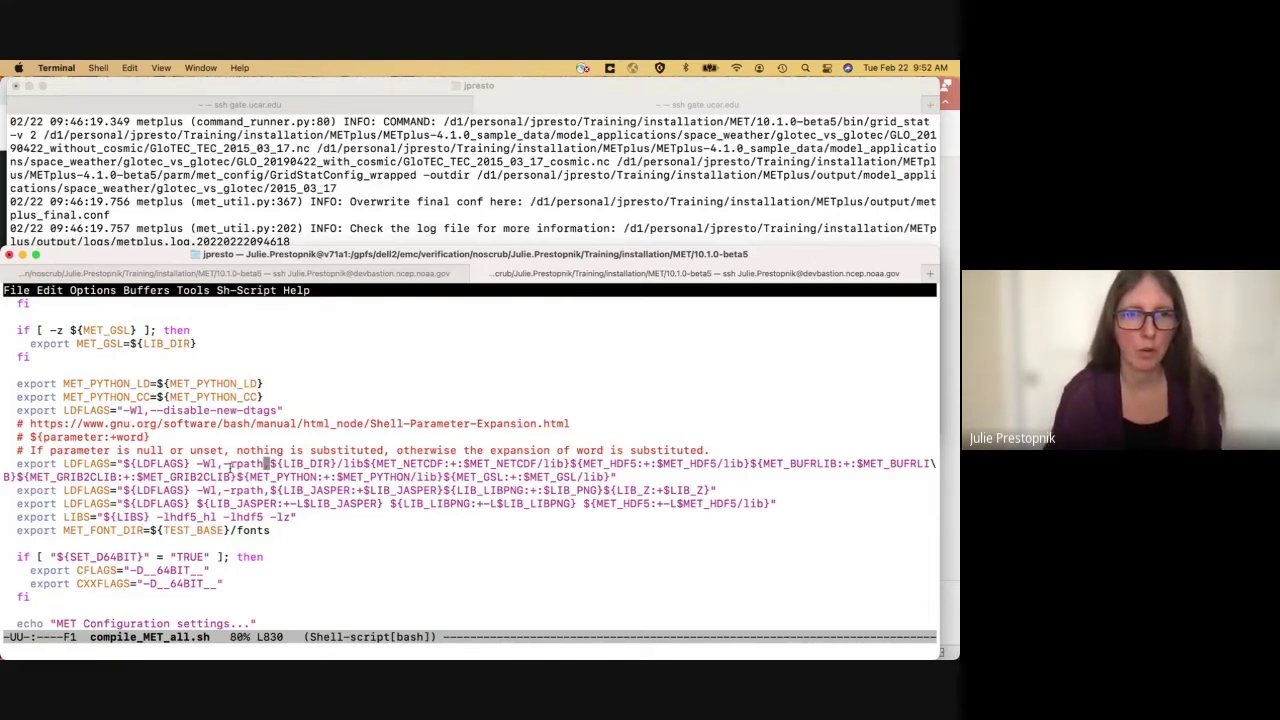
drag(229, 464, 266, 464)
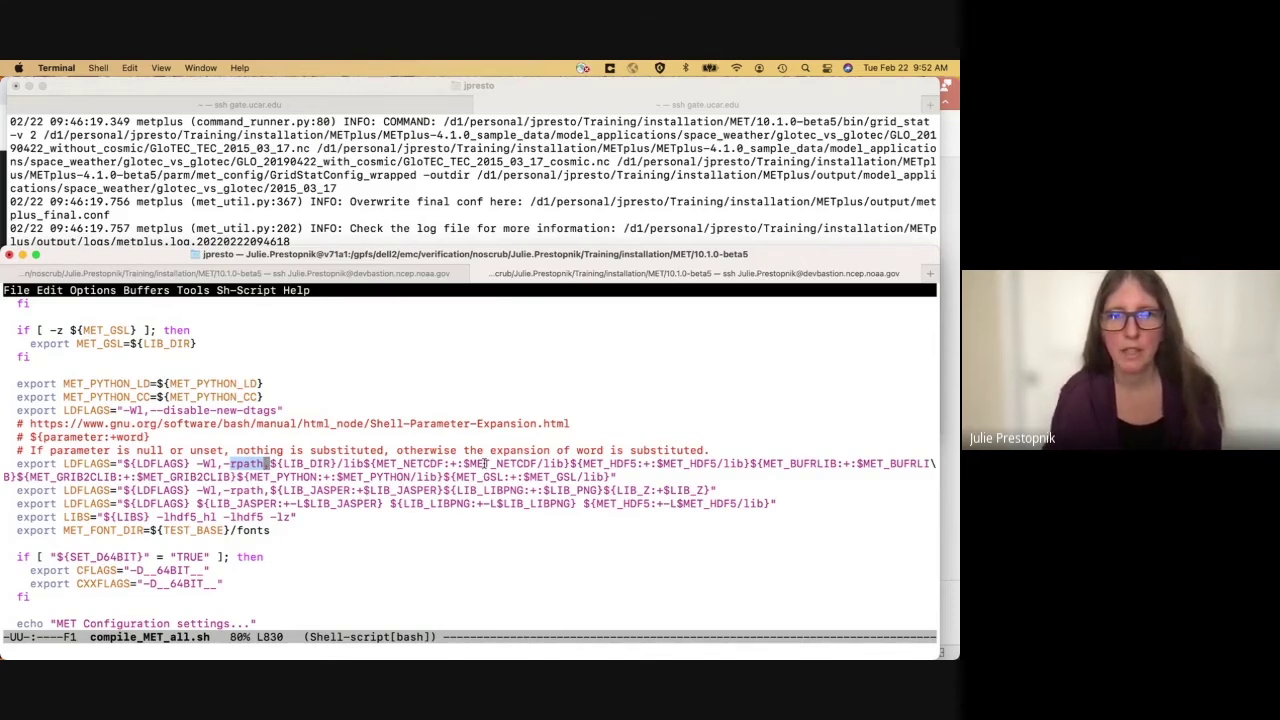
drag(375, 463, 445, 464)
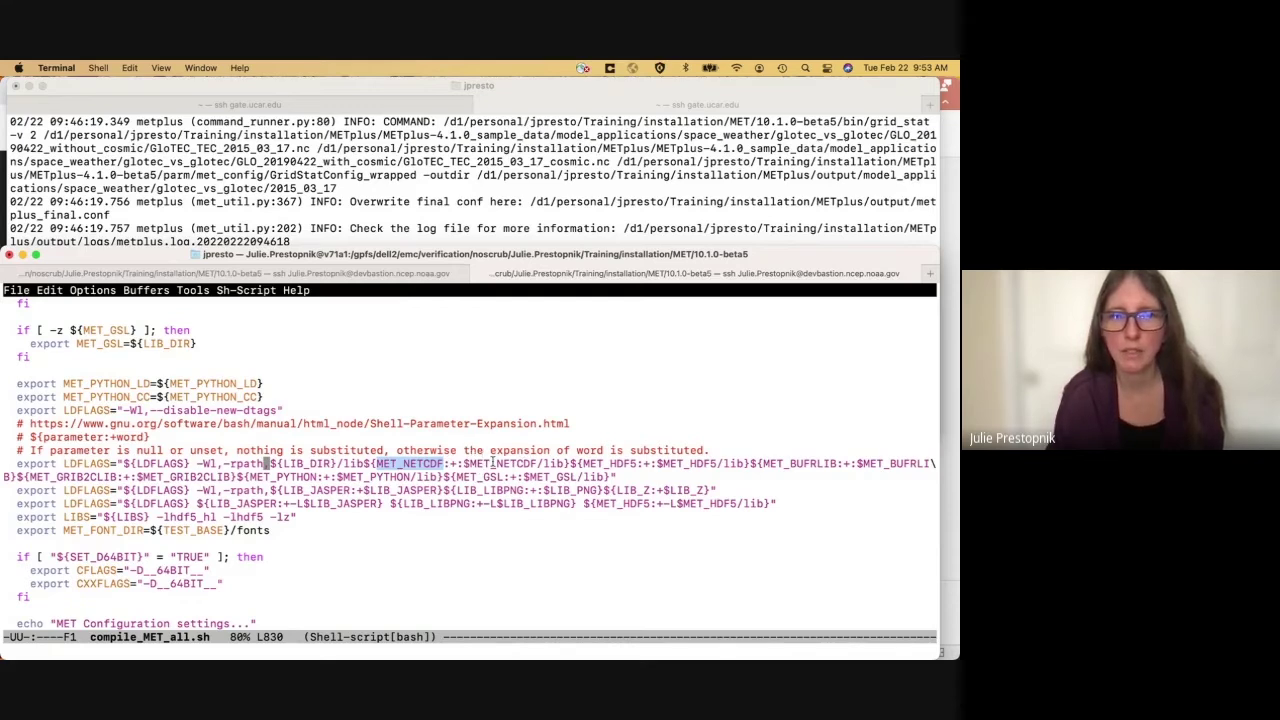
drag(248, 477, 318, 477)
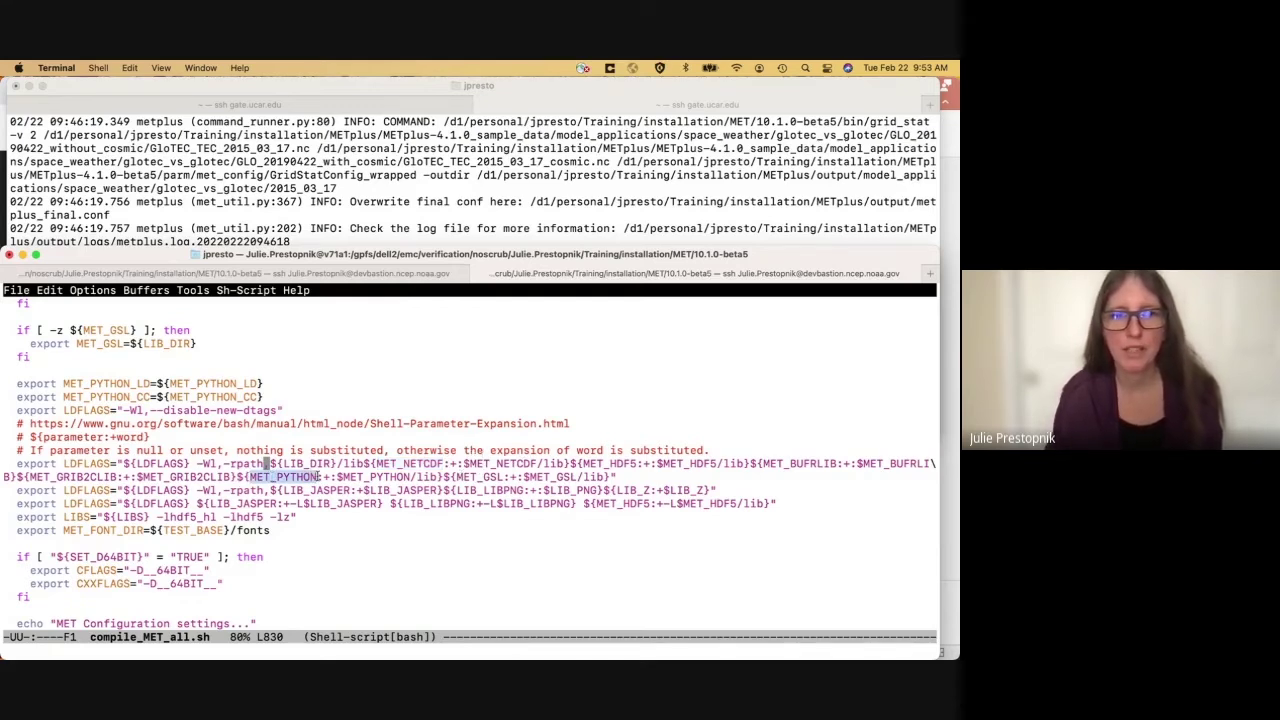
click(417, 516)
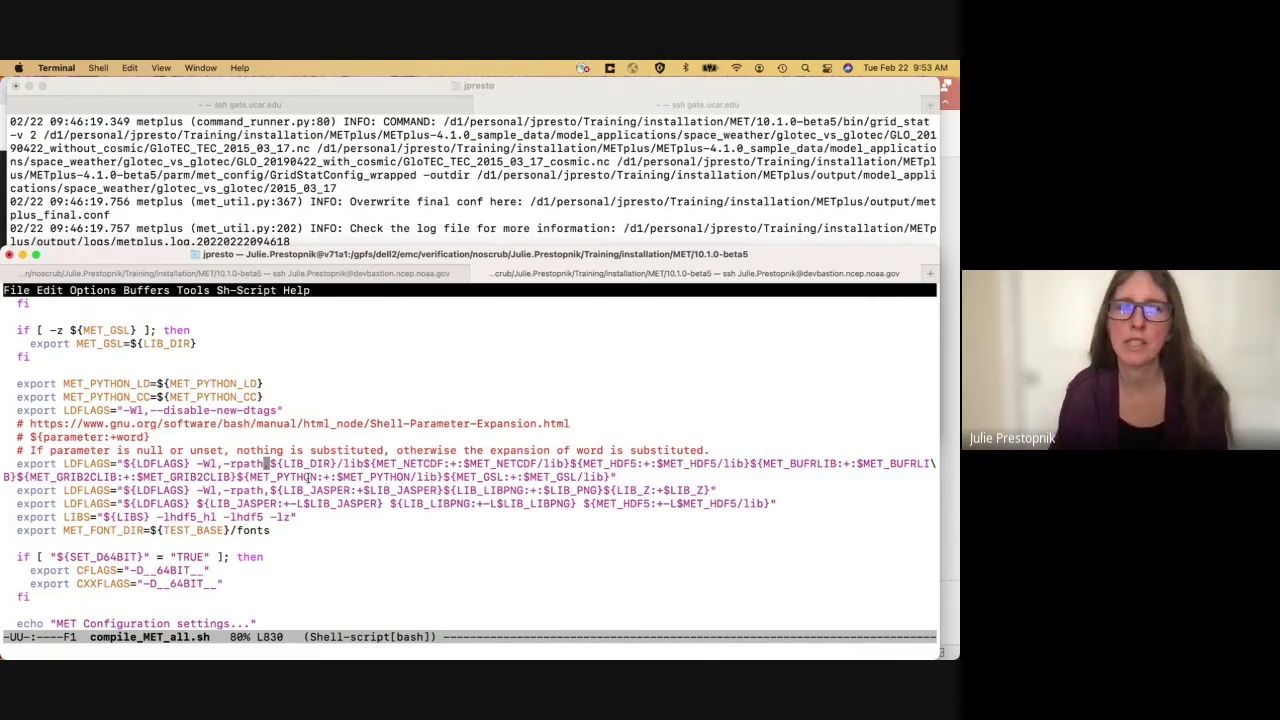
drag(249, 477, 316, 477)
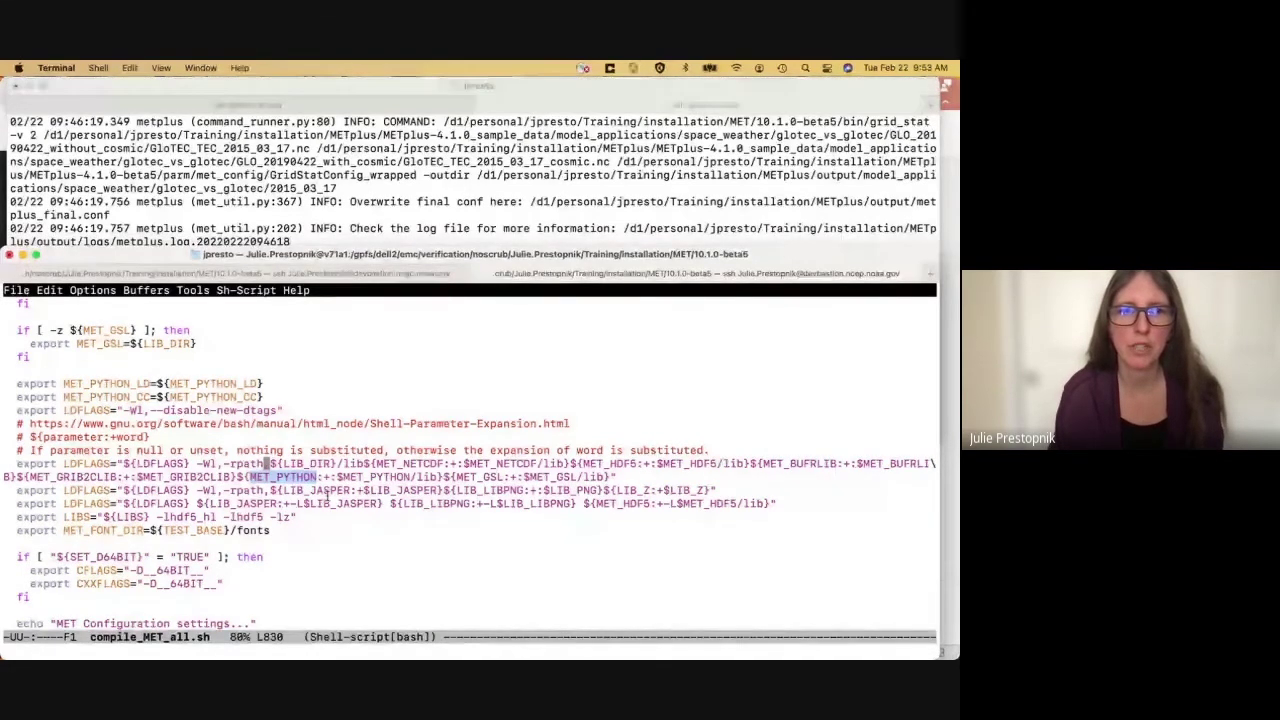
drag(338, 477, 408, 477)
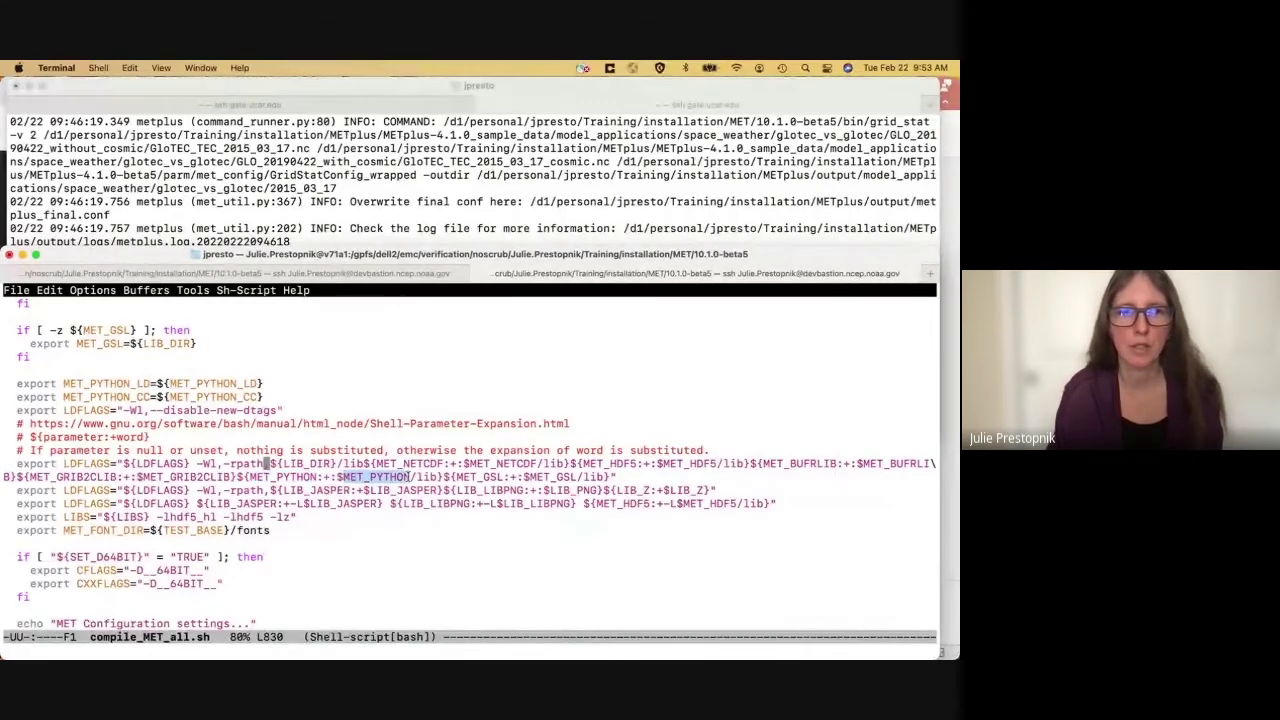
click(454, 584)
key(ctrl+x)
key(ctrl+c)
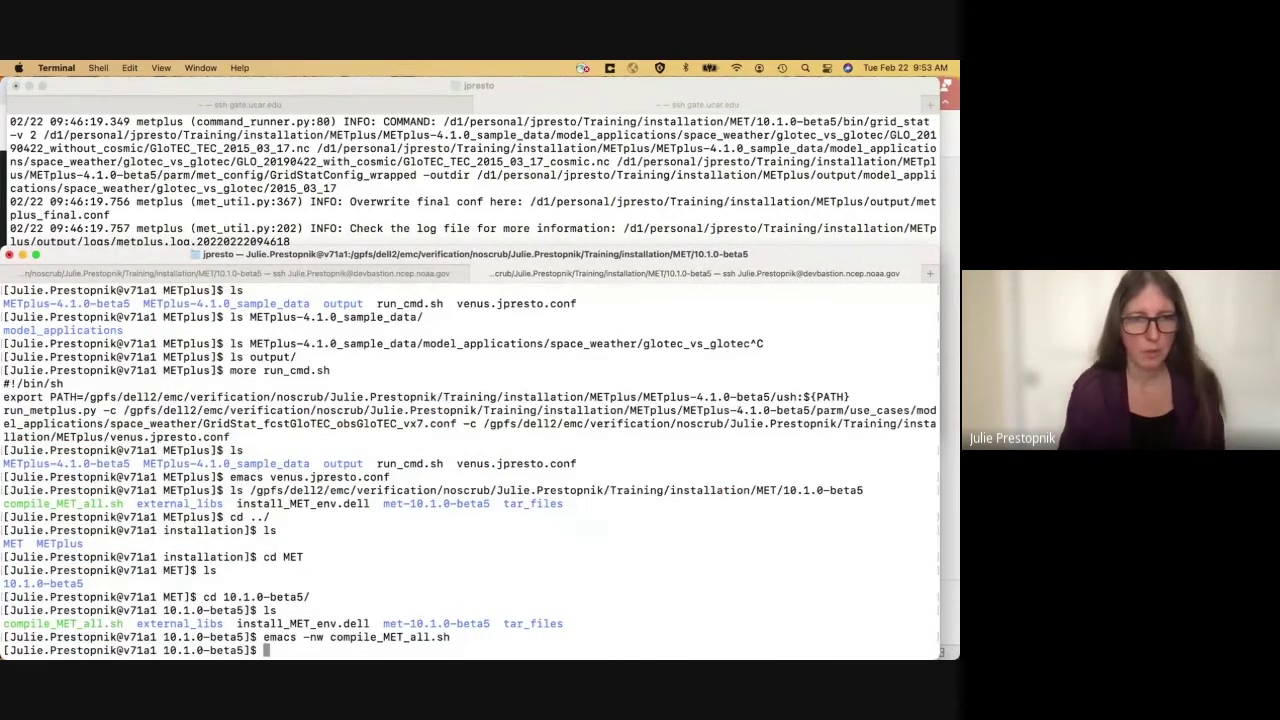
- Display install_MET_env.dell with more, highlight the Python paths in MET_PYTHON_CC and MET_PYTHON, and bring the seneca environment file window forward
text(more install_MET_env.dell)
key(Return)
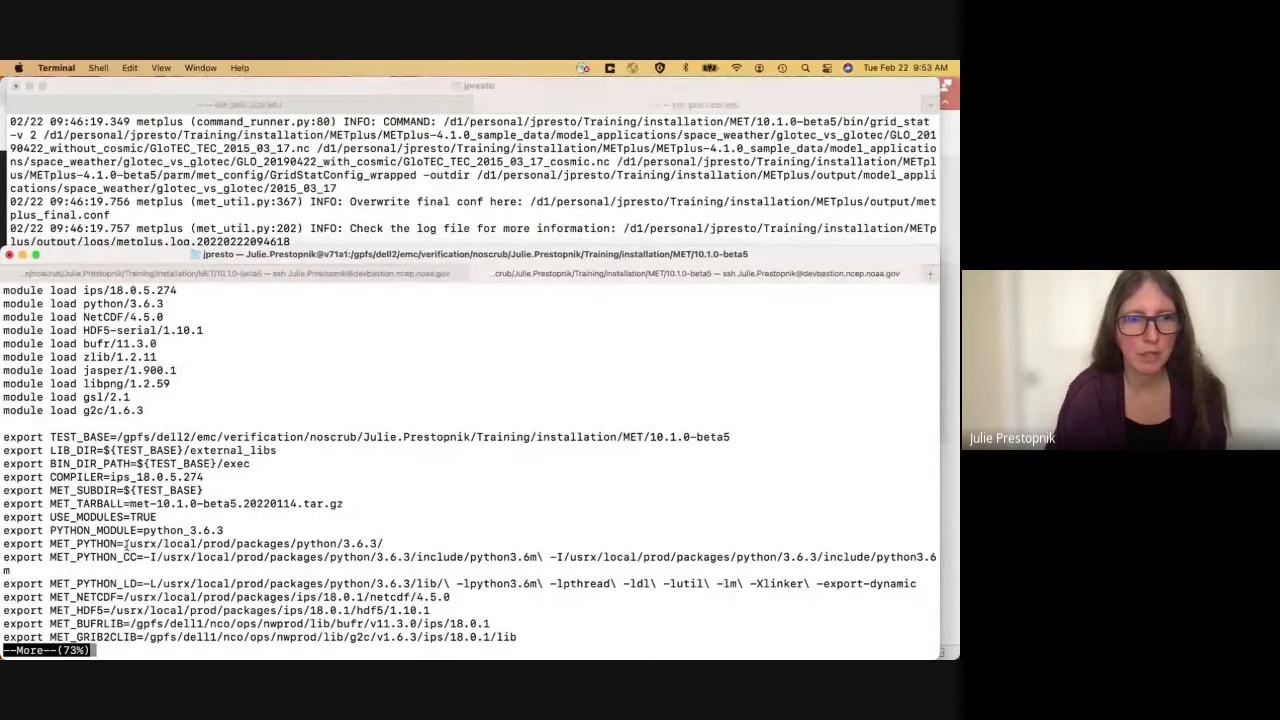
drag(151, 557, 416, 557)
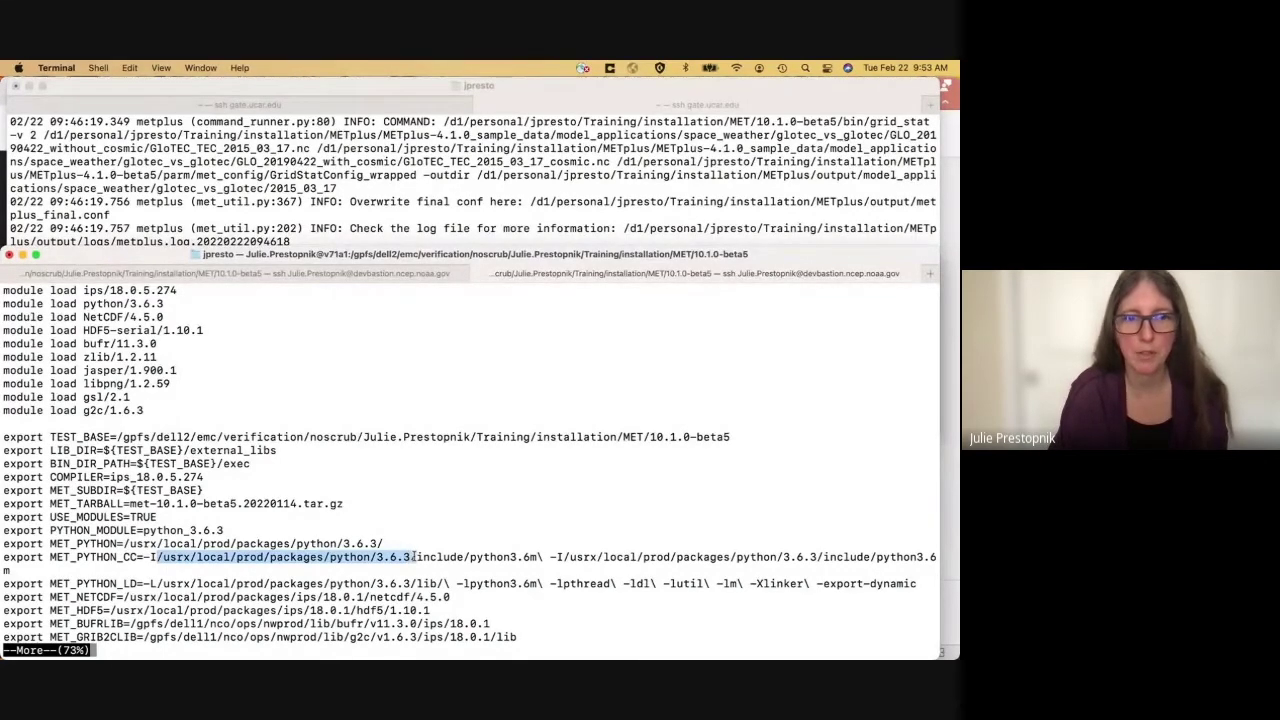
click(365, 593)
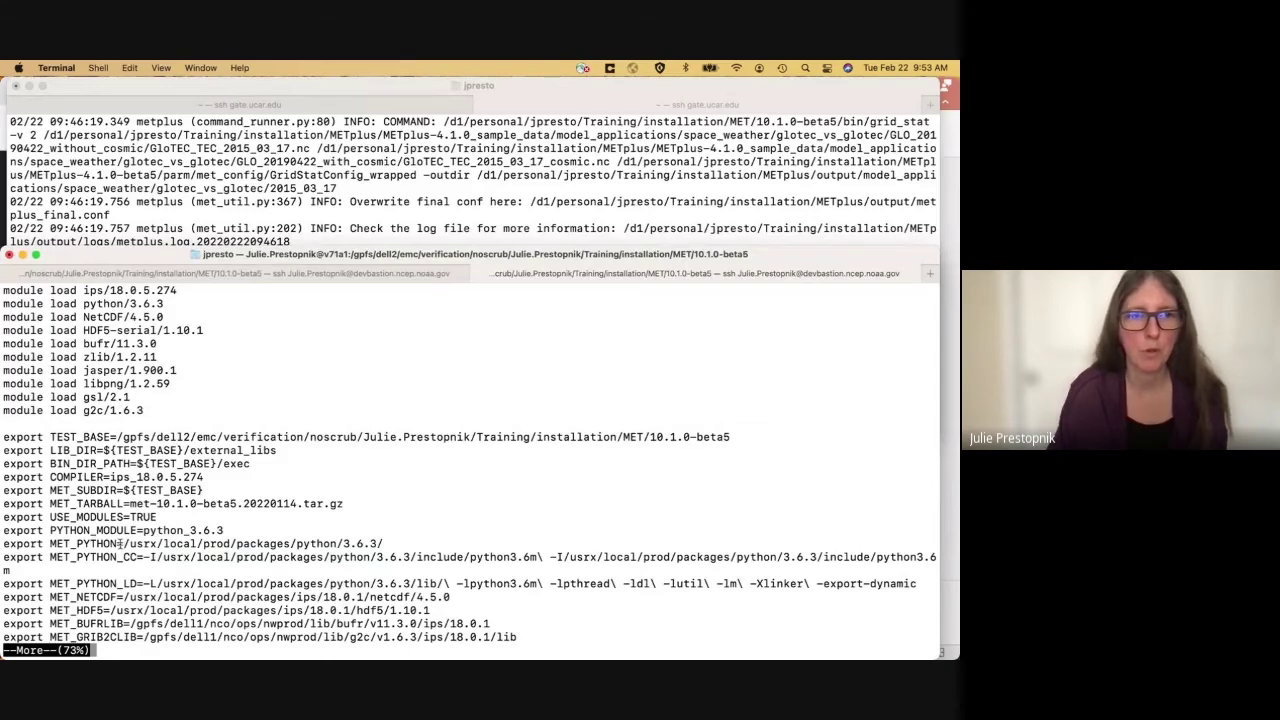
drag(118, 543, 383, 543)
click(267, 128)
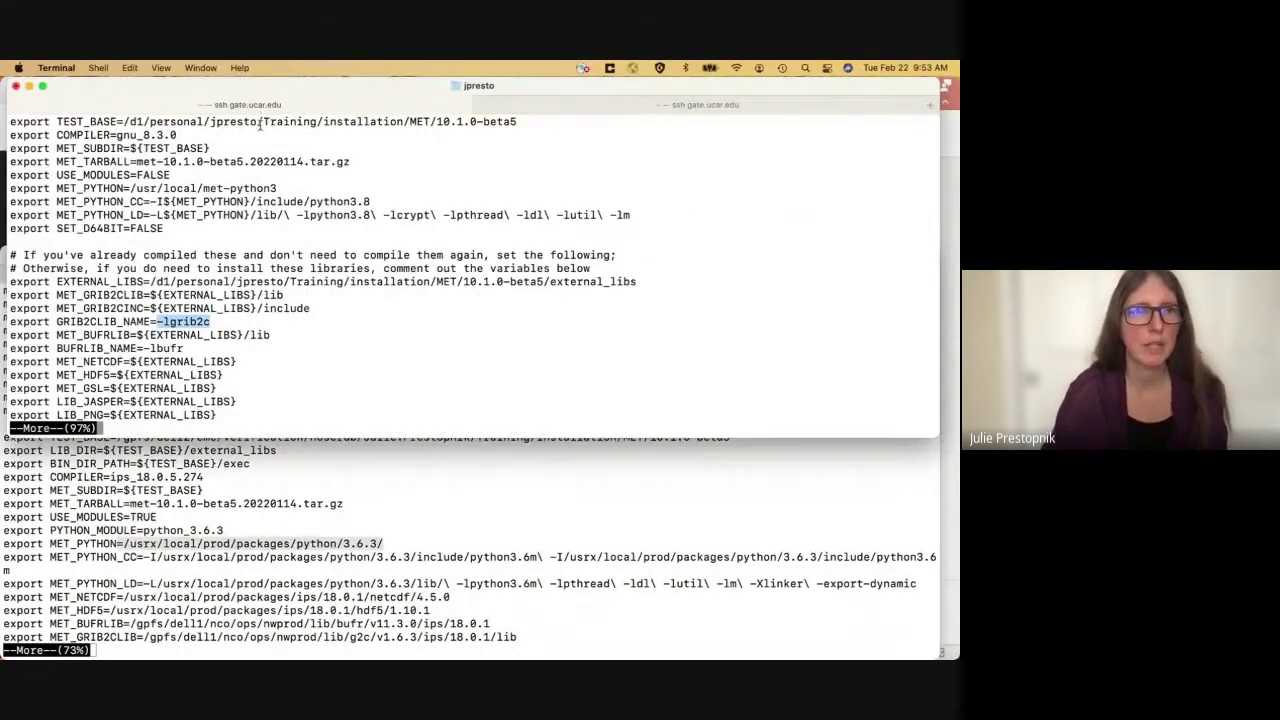
- Highlight the MET_PYTHON path, its reference in MET_PYTHON_CC and the variable name in the seneca environment file, and quit the listing
drag(129, 188, 280, 188)
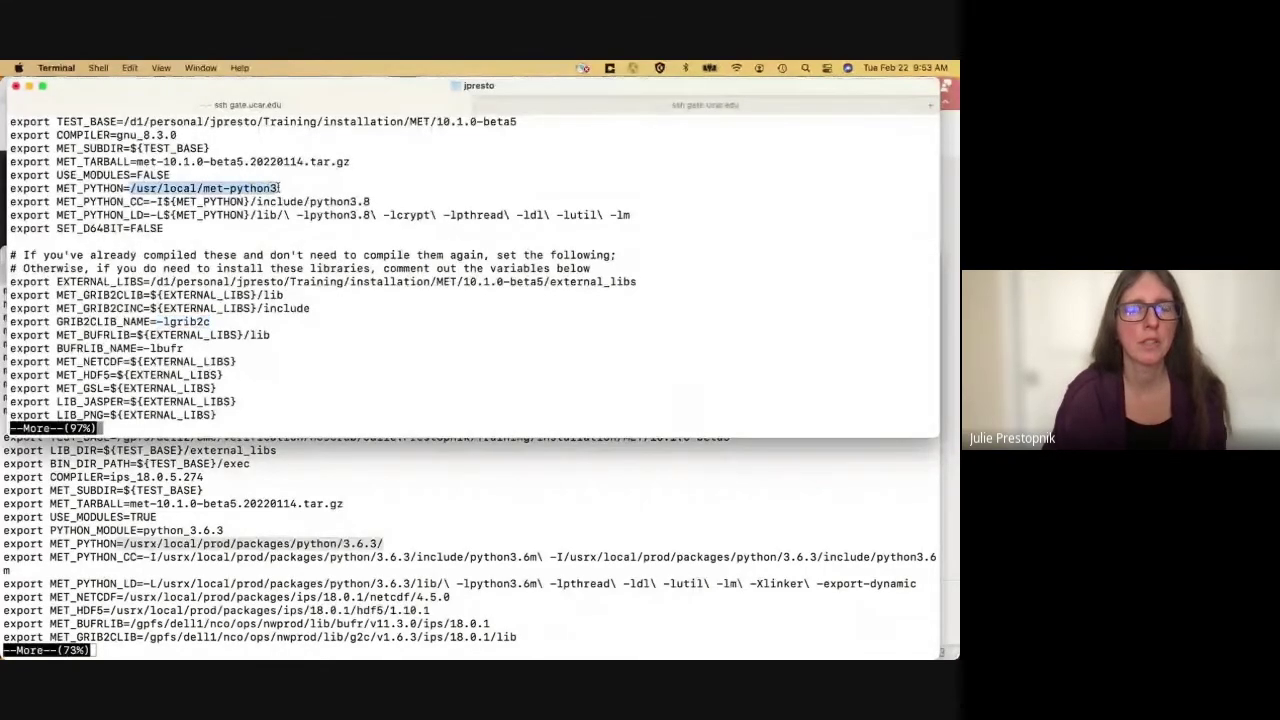
drag(172, 201, 251, 202)
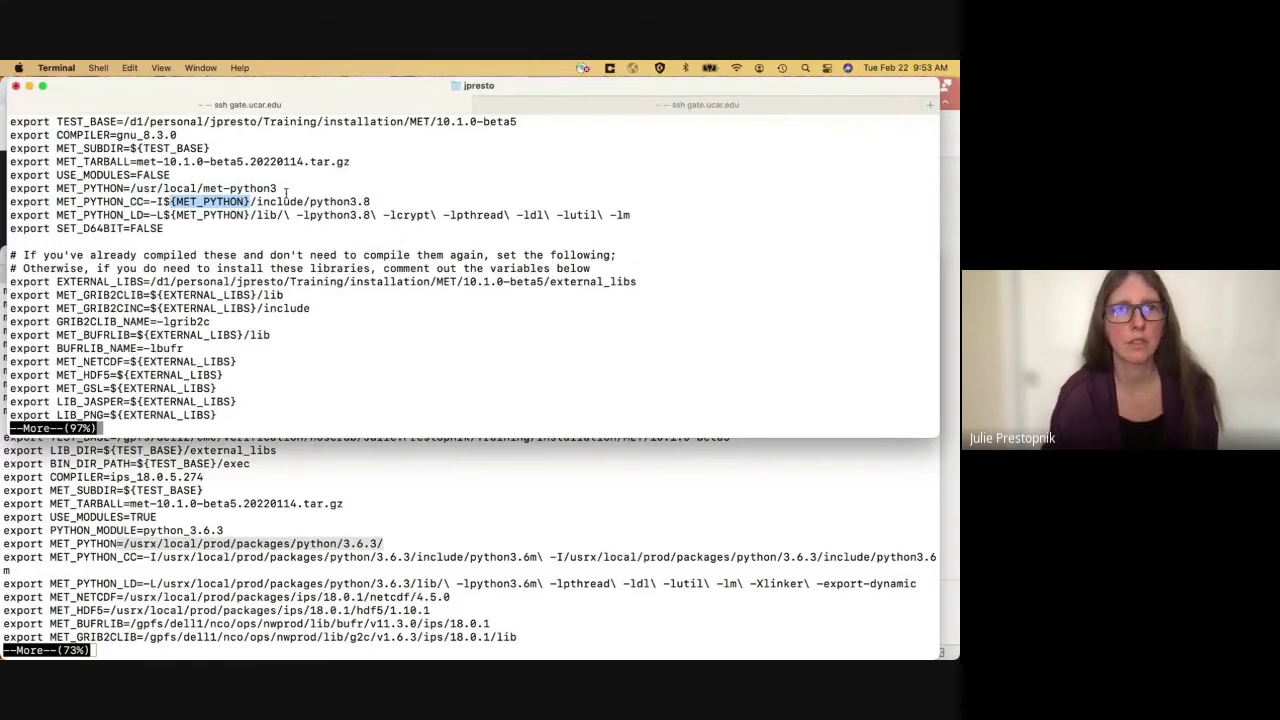
drag(56, 188, 124, 190)
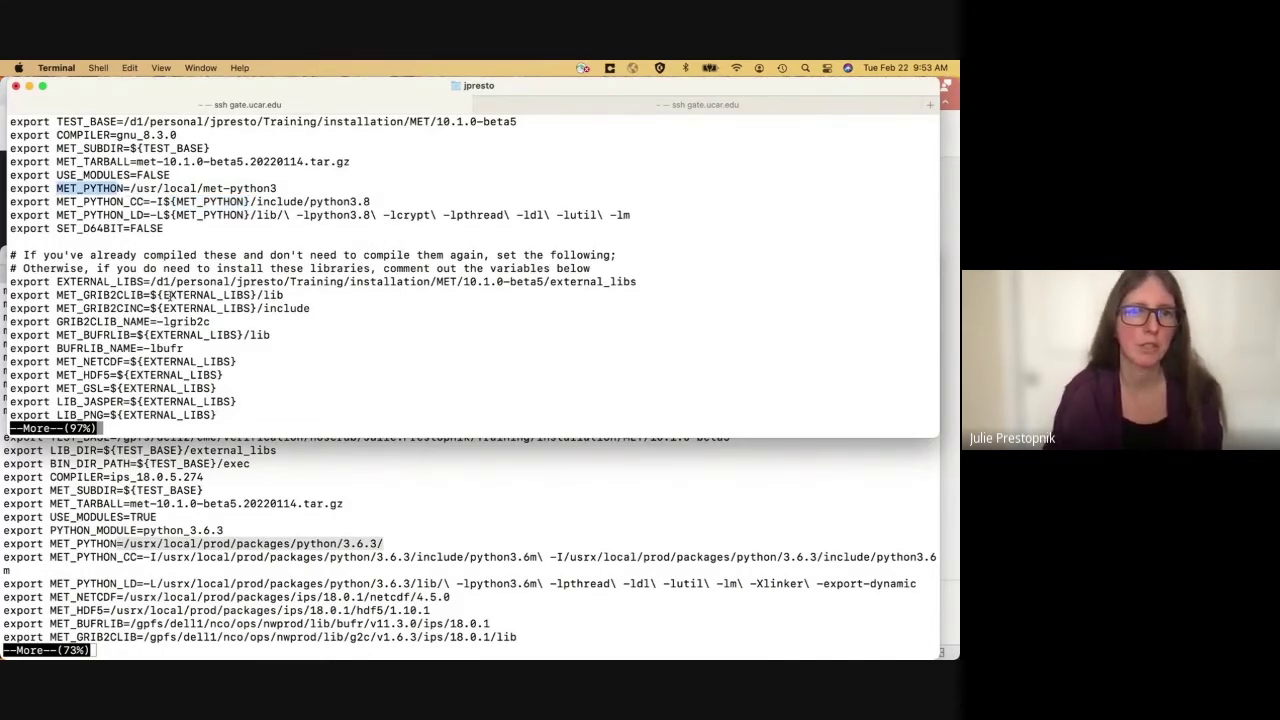
click(245, 328)
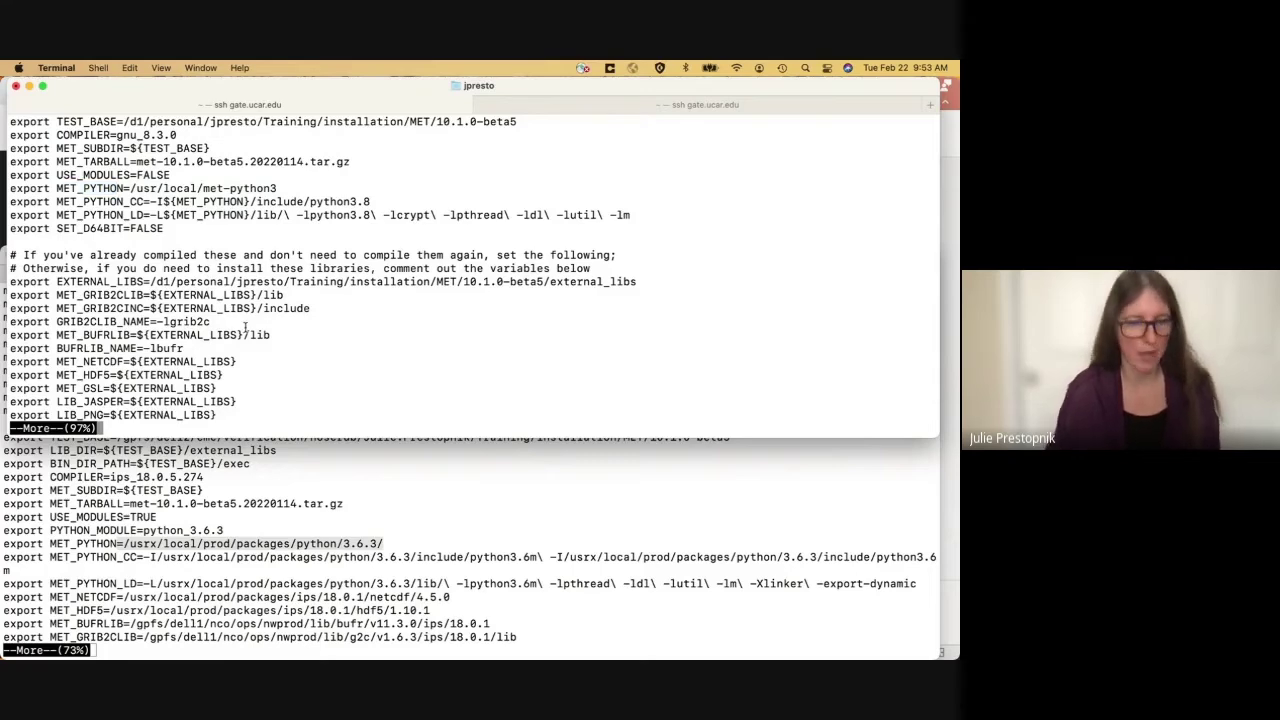
key(q)
- Check the running MET compile on Dell and quit the install_MET_env.dell listing in the other session
click(264, 506)
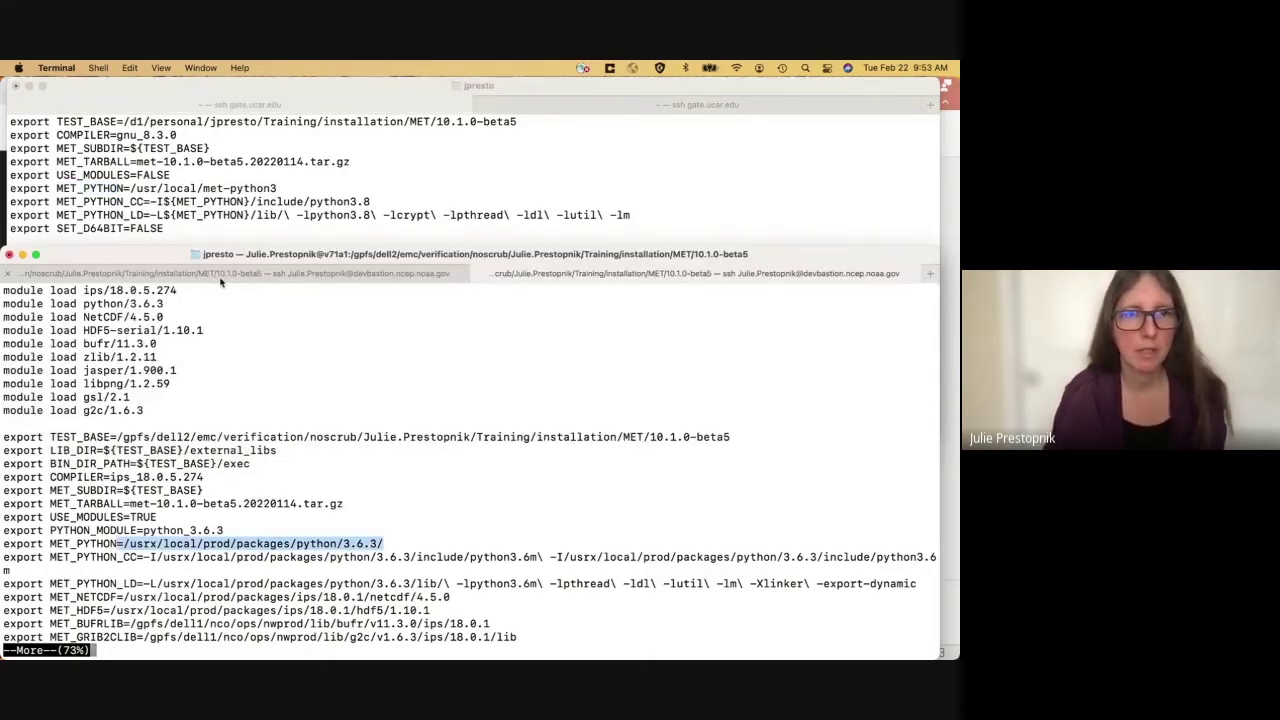
key(space)
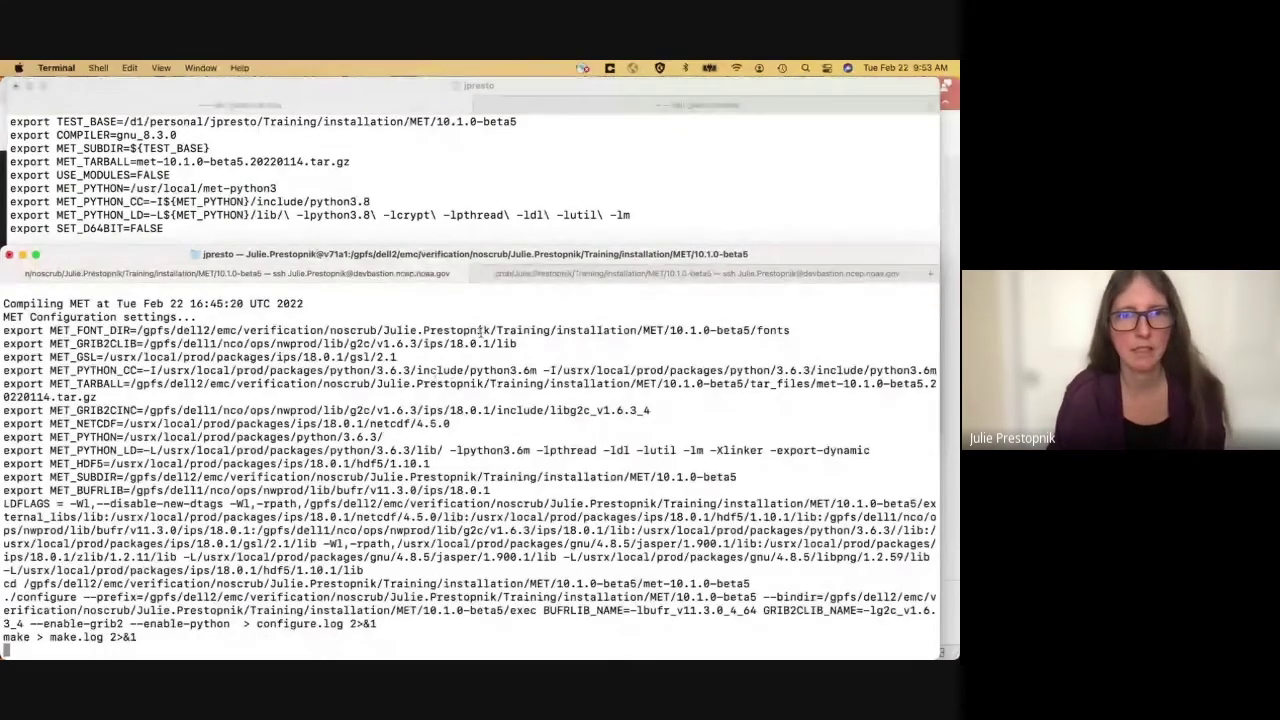
click(517, 277)
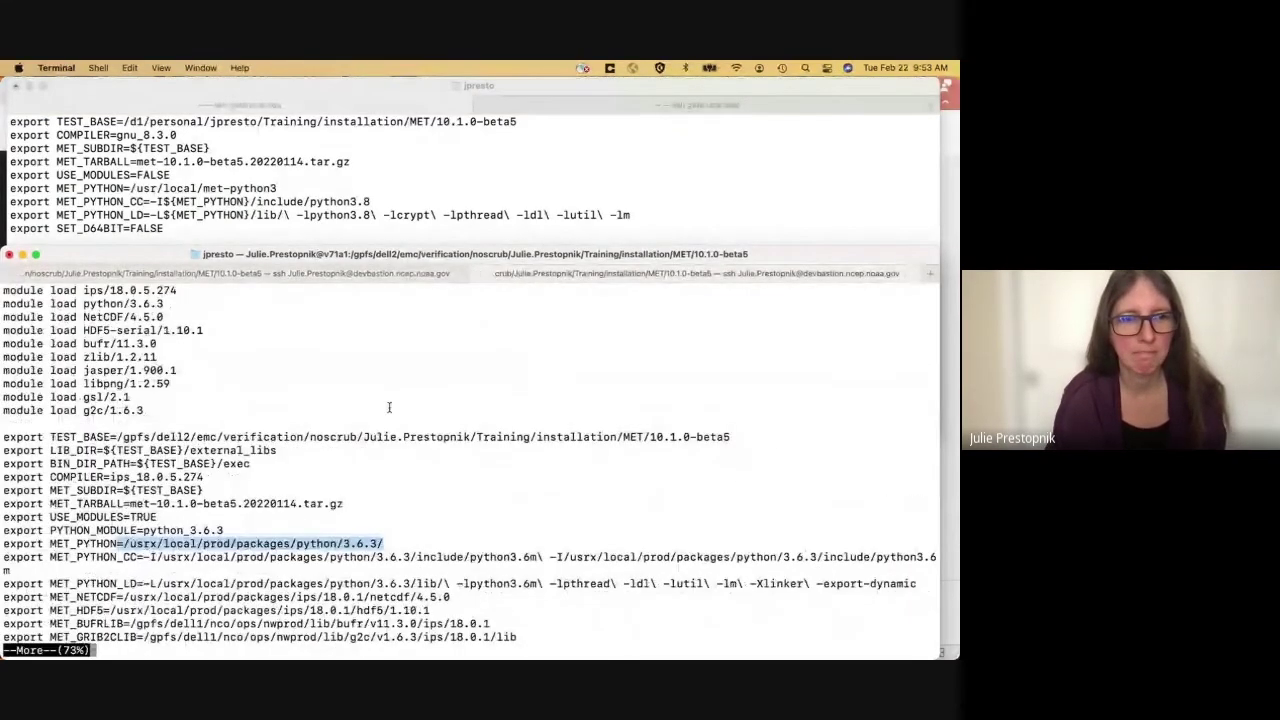
key(q)
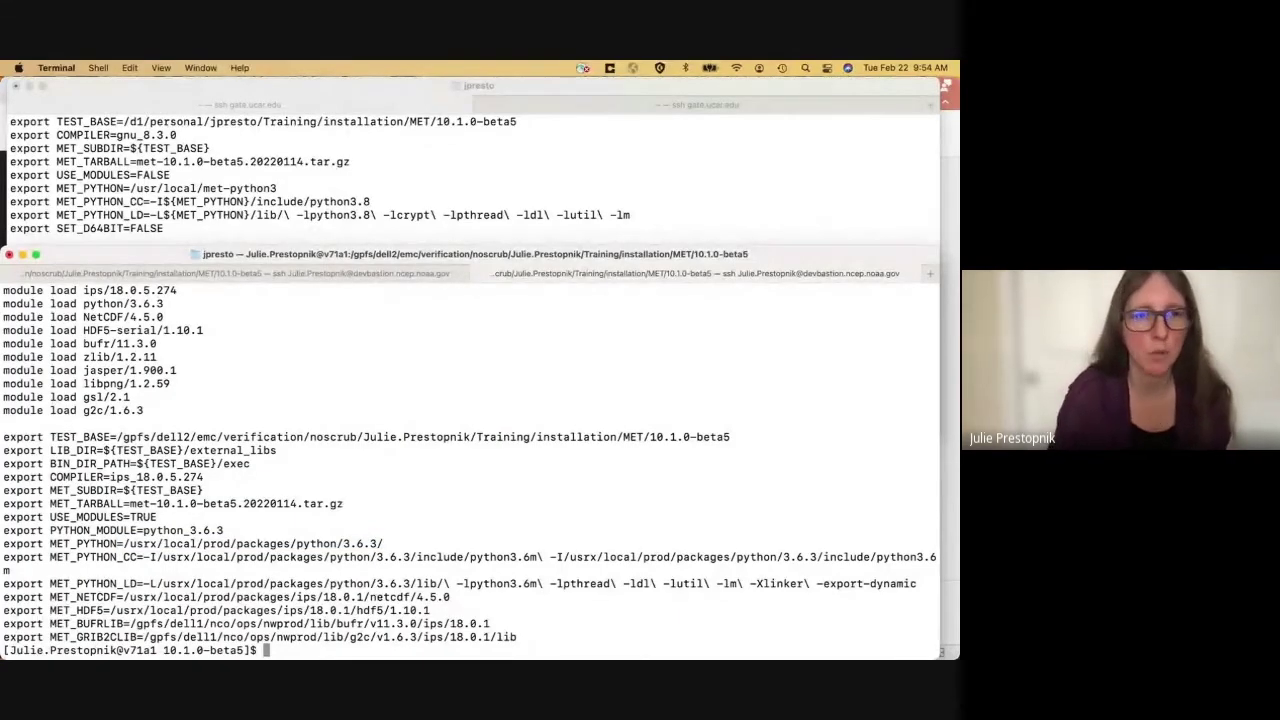
click(285, 277)
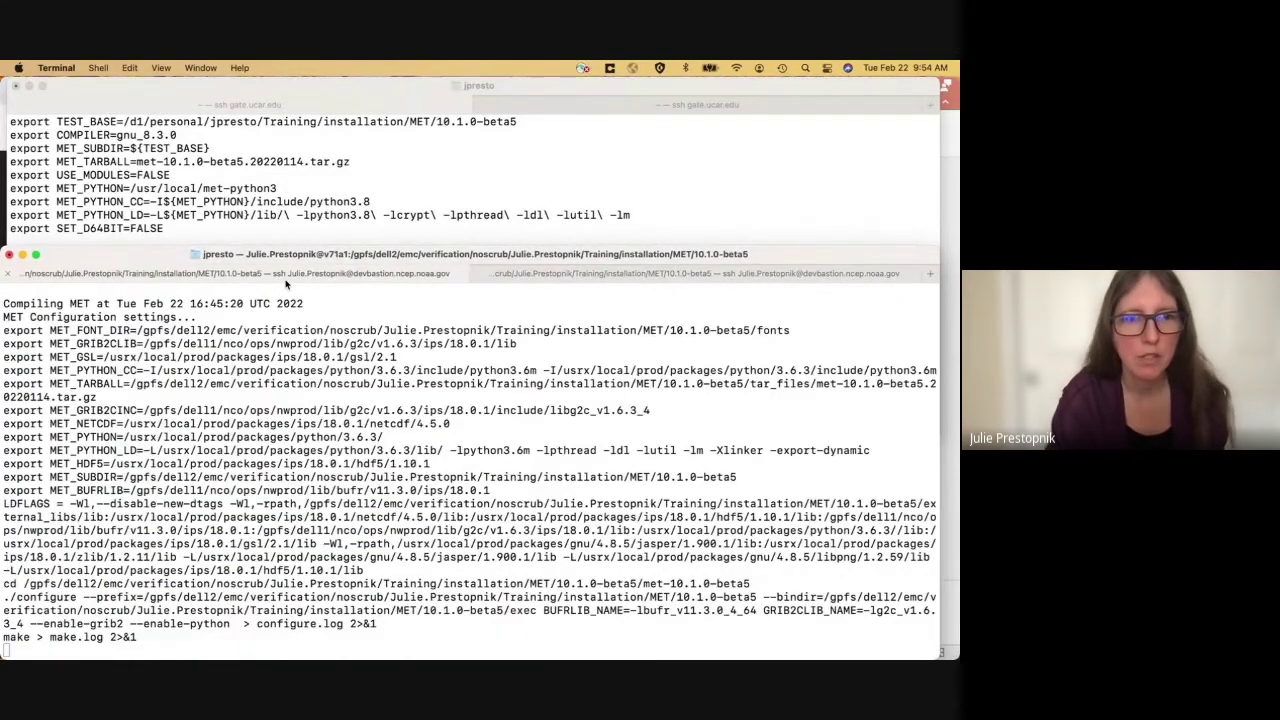
- Switch to Google Meet to read the in-call messages, close them, and return to the Dell terminal
key(ctrl+Up)
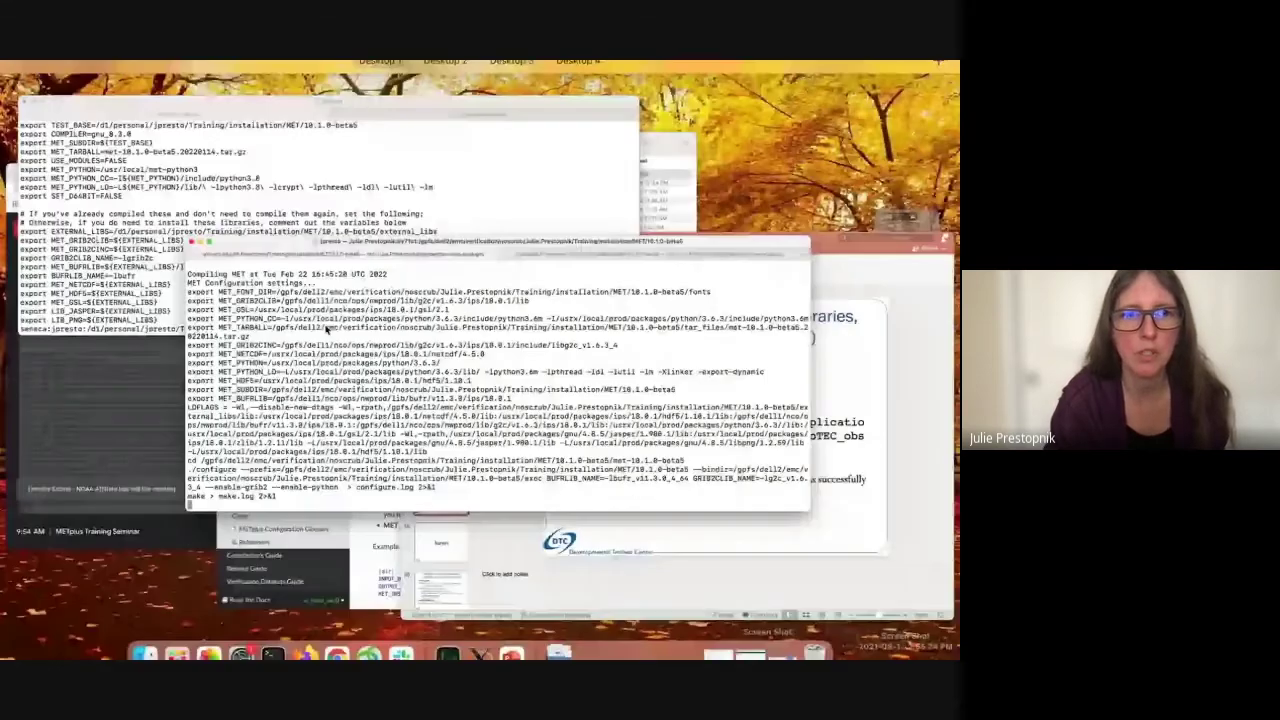
key(Escape)
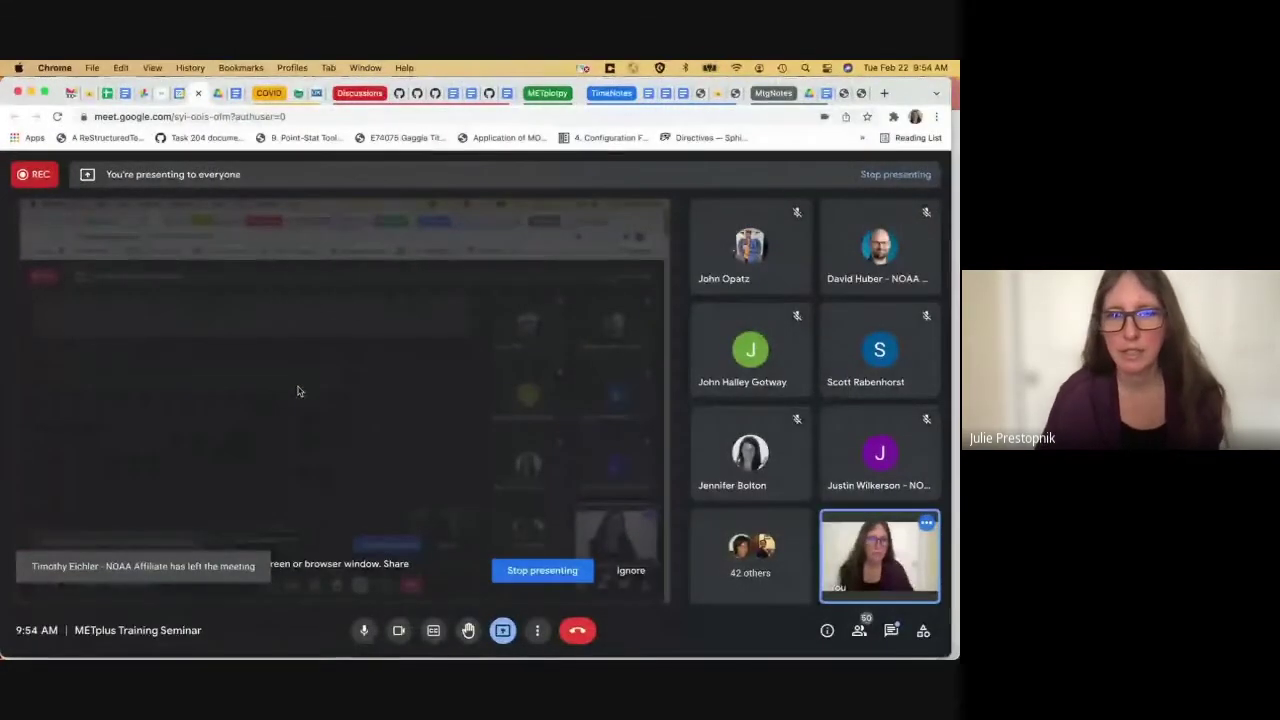
click(891, 630)
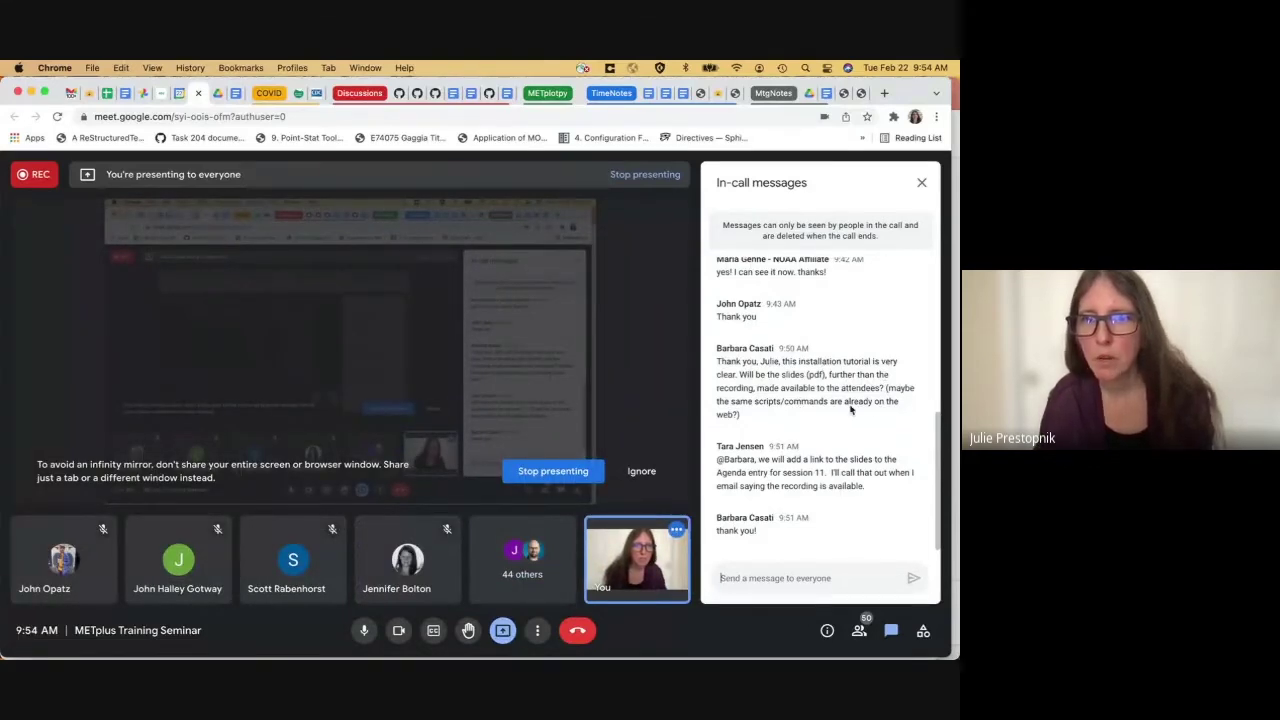
click(916, 190)
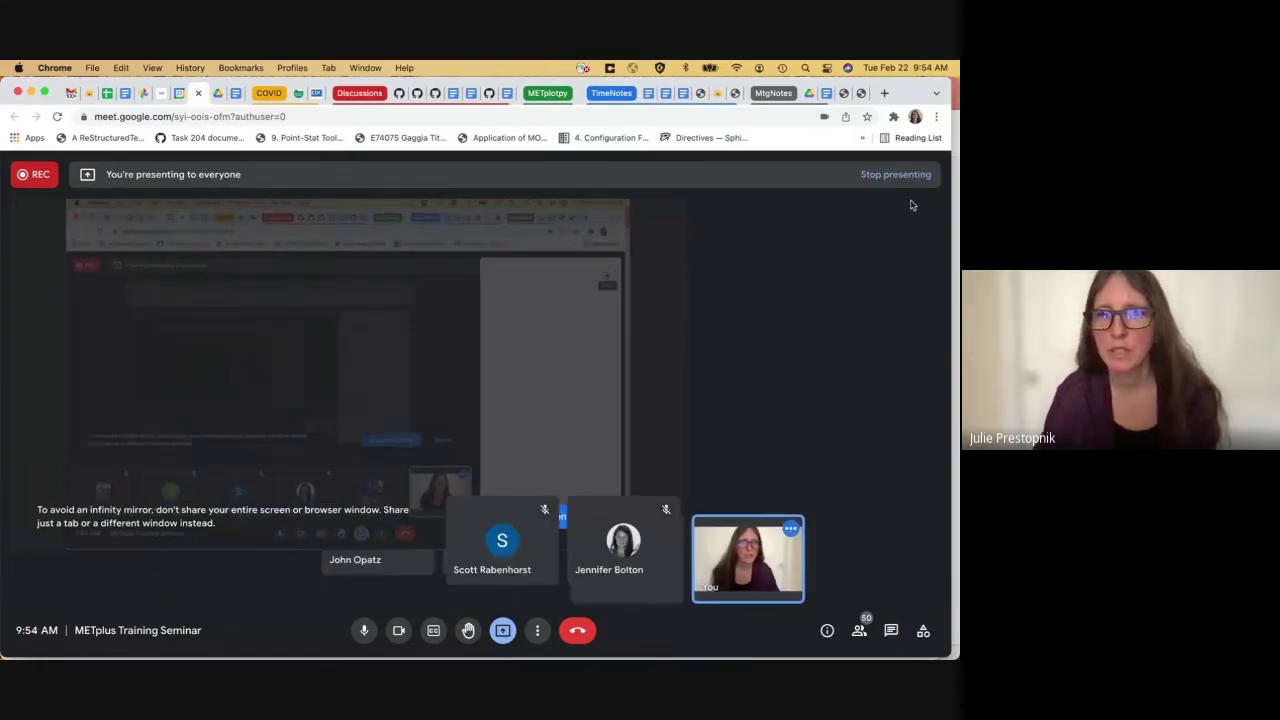
mouse_move(849, 349)
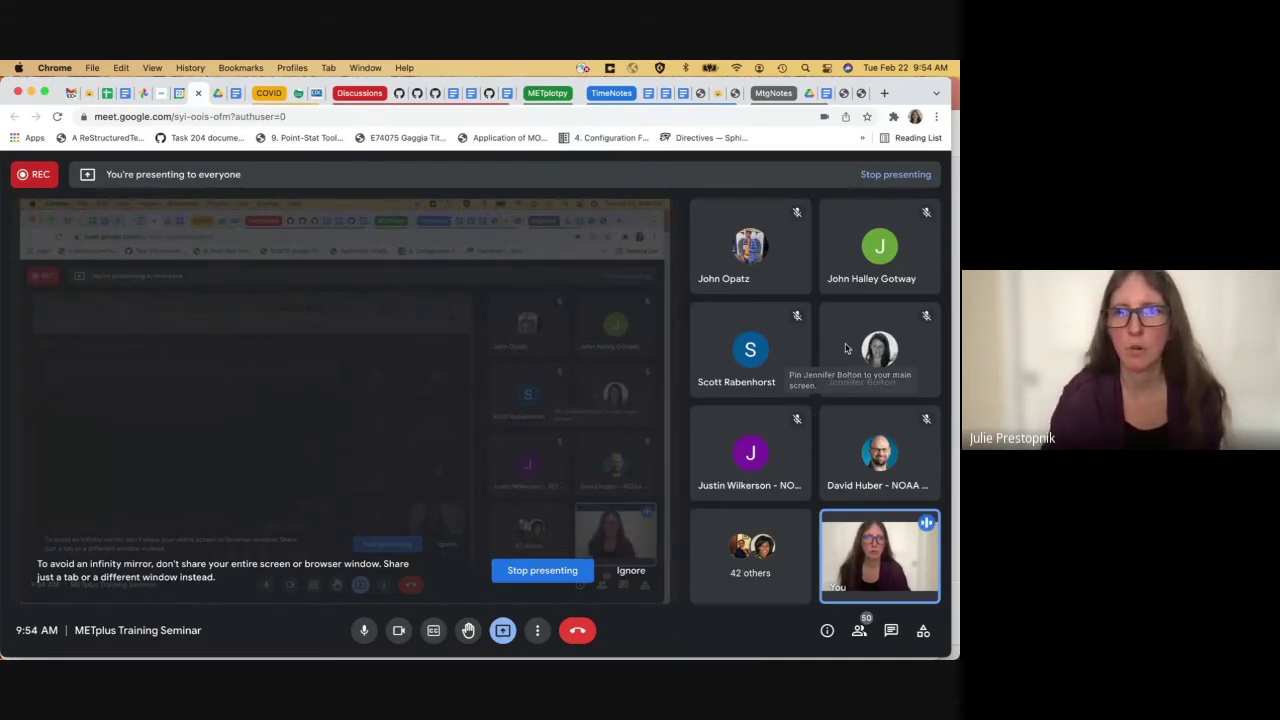
key(ctrl+Up)
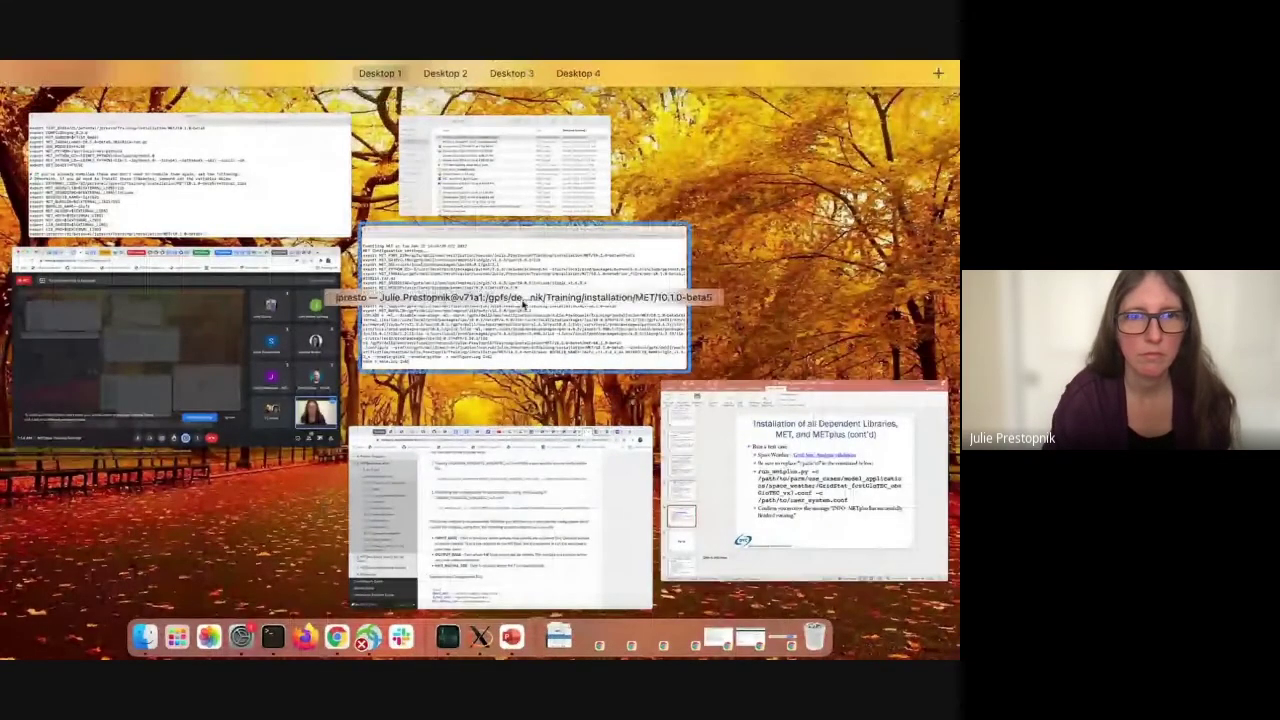
click(522, 304)
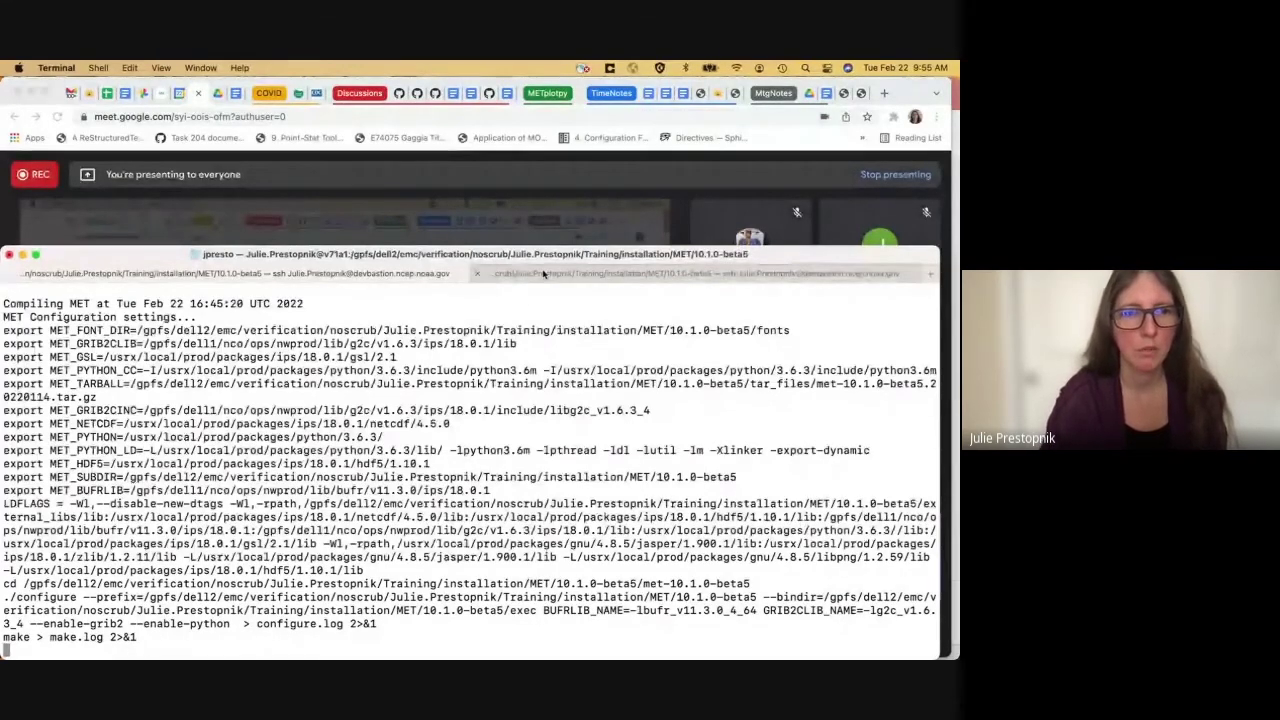
- List the contents of MET/10.1.0-beta5 on Dell and check the compile session's progress
click(543, 273)
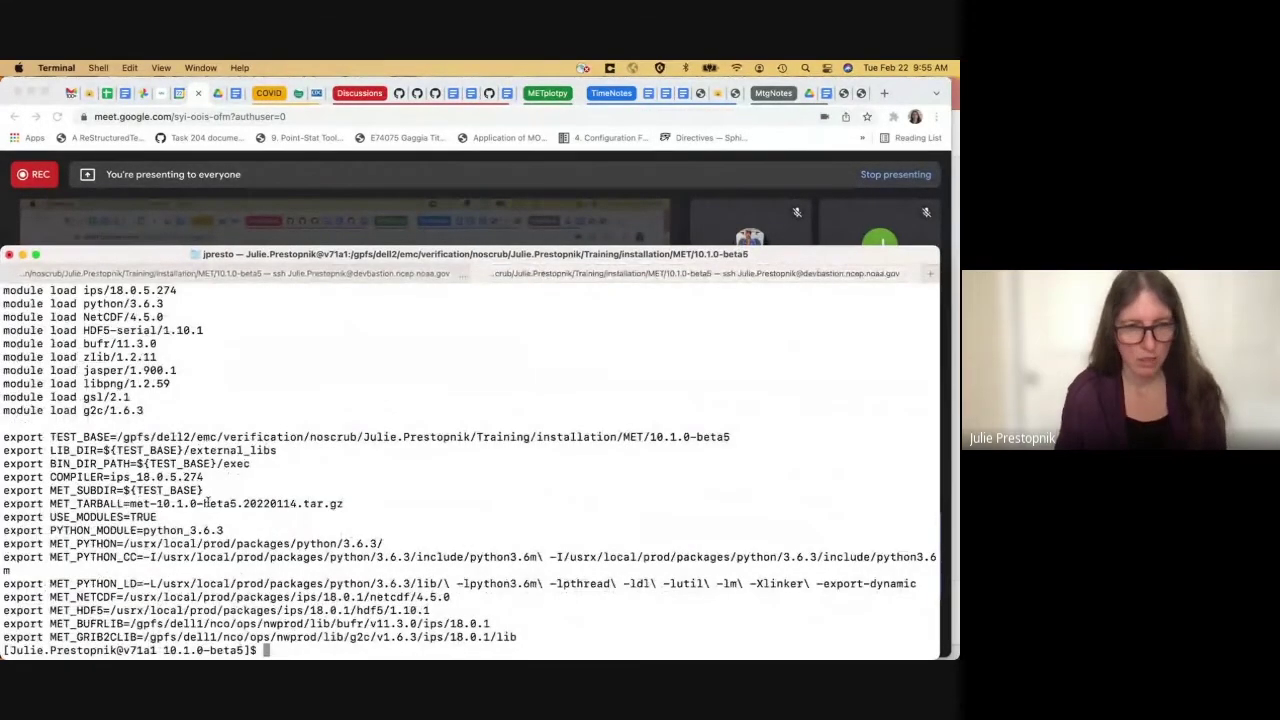
text(ls)
key(Return)
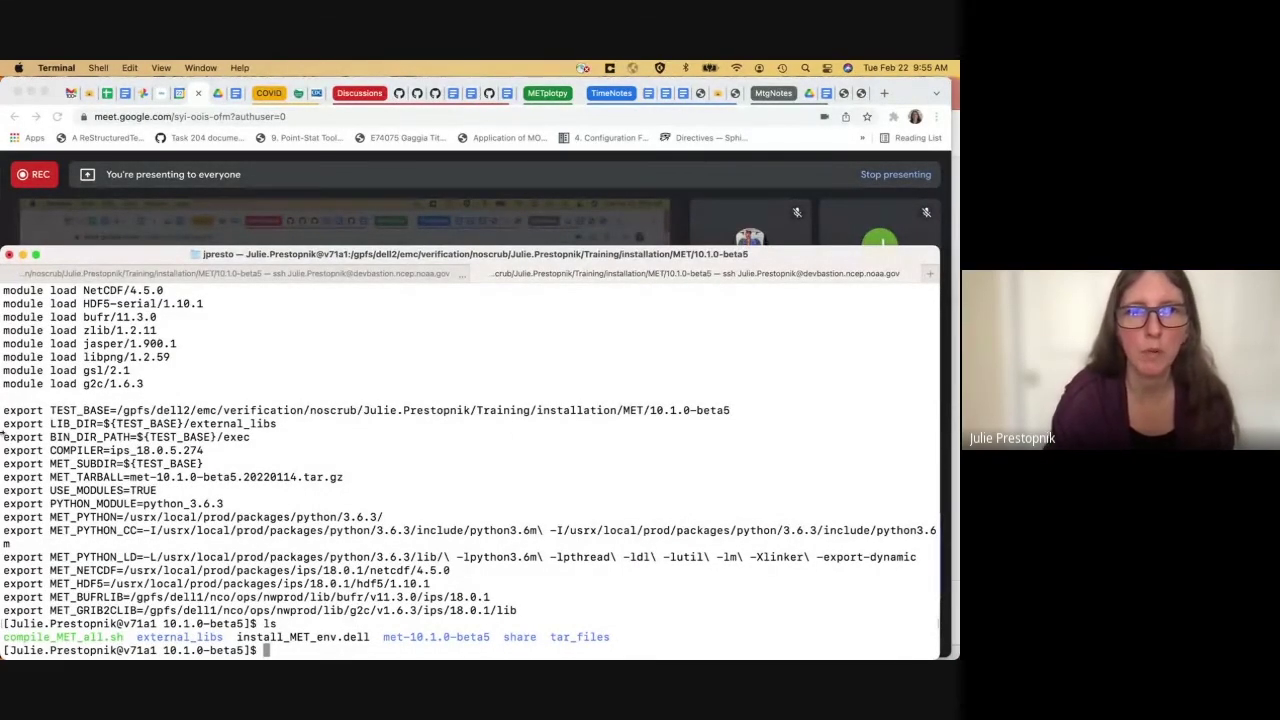
key(Return)
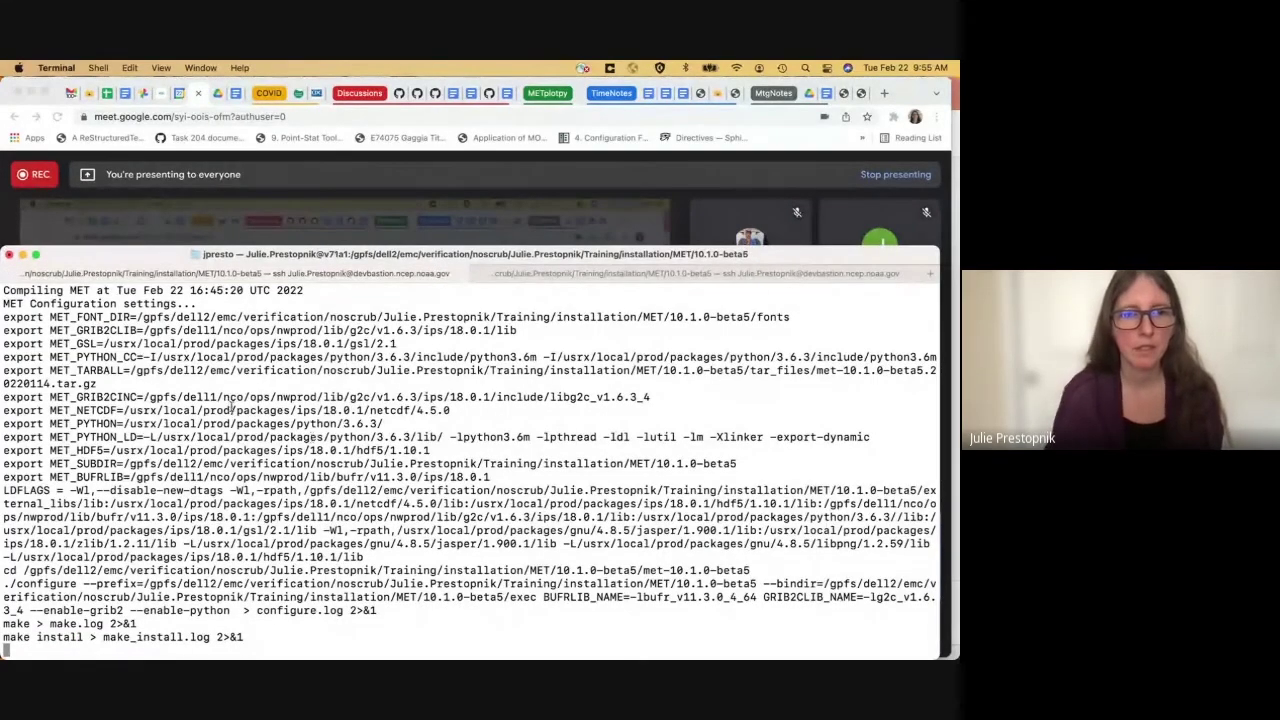
- List MET/10.1.0-beta5 again along with its exec subdirectory, and print the working directory path
click(632, 276)
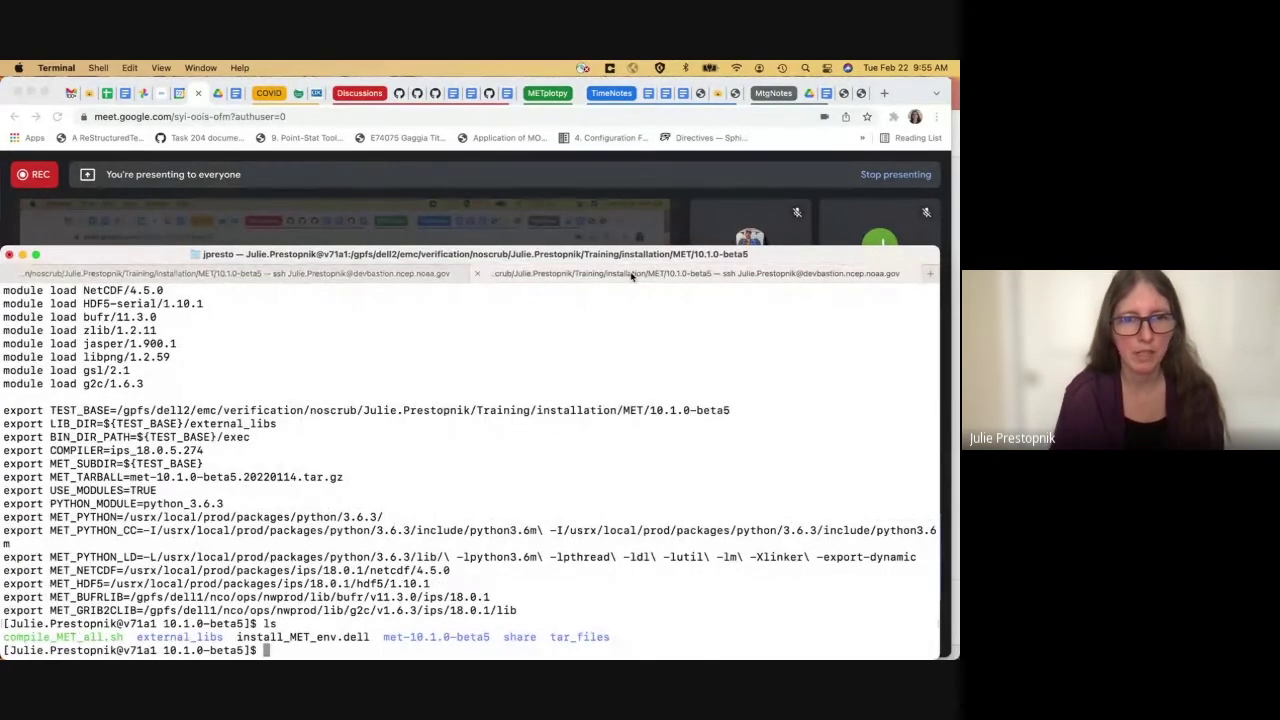
text(ls)
key(Return)
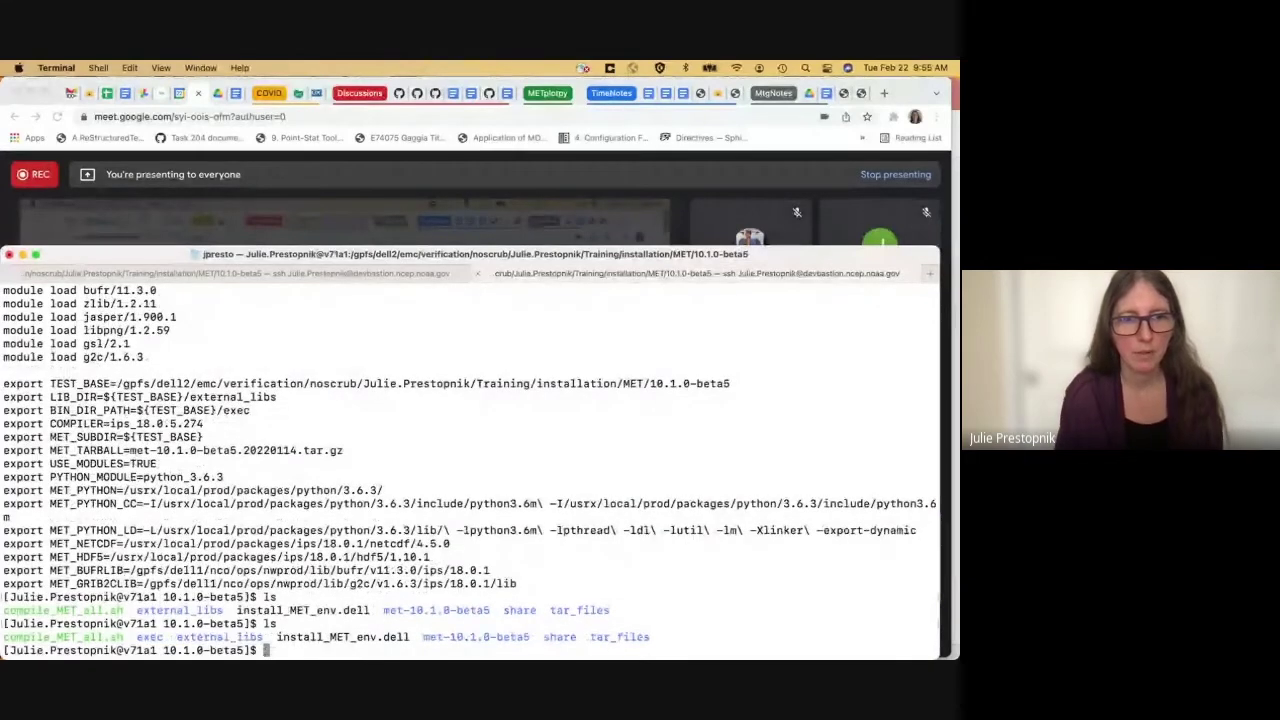
text(ls exec)
key(Return)
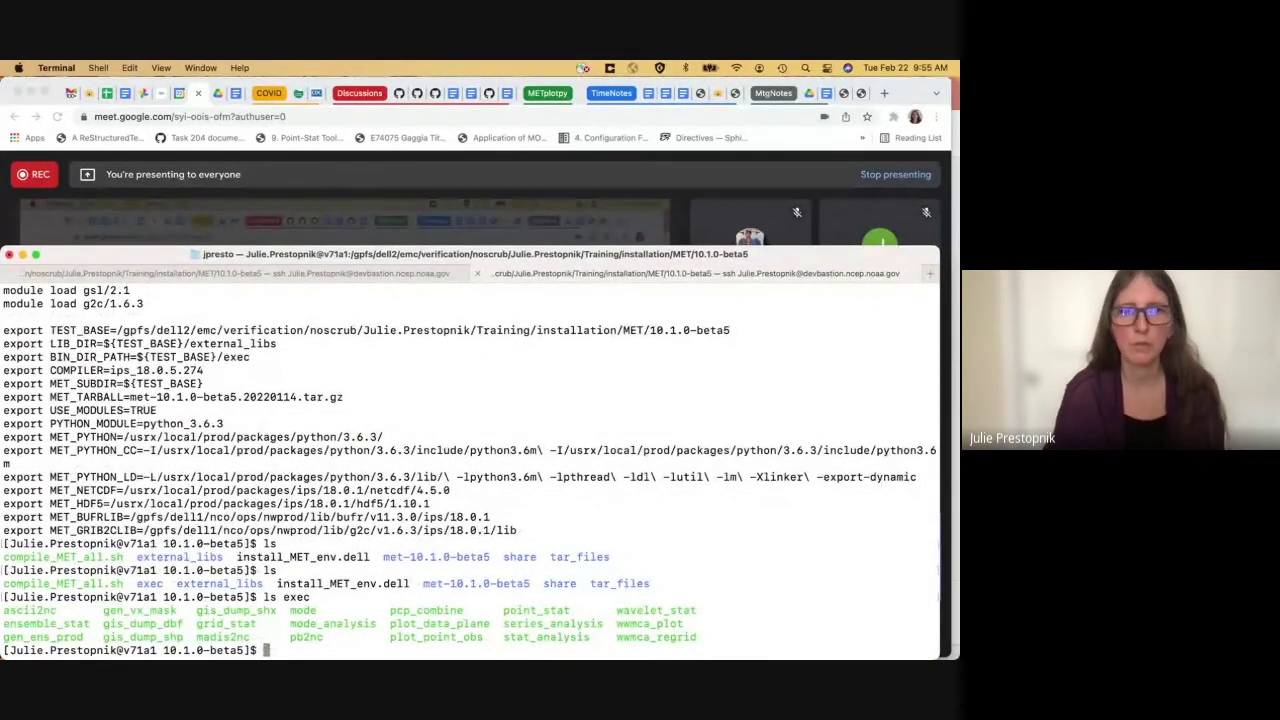
text(pwd)
key(Return)
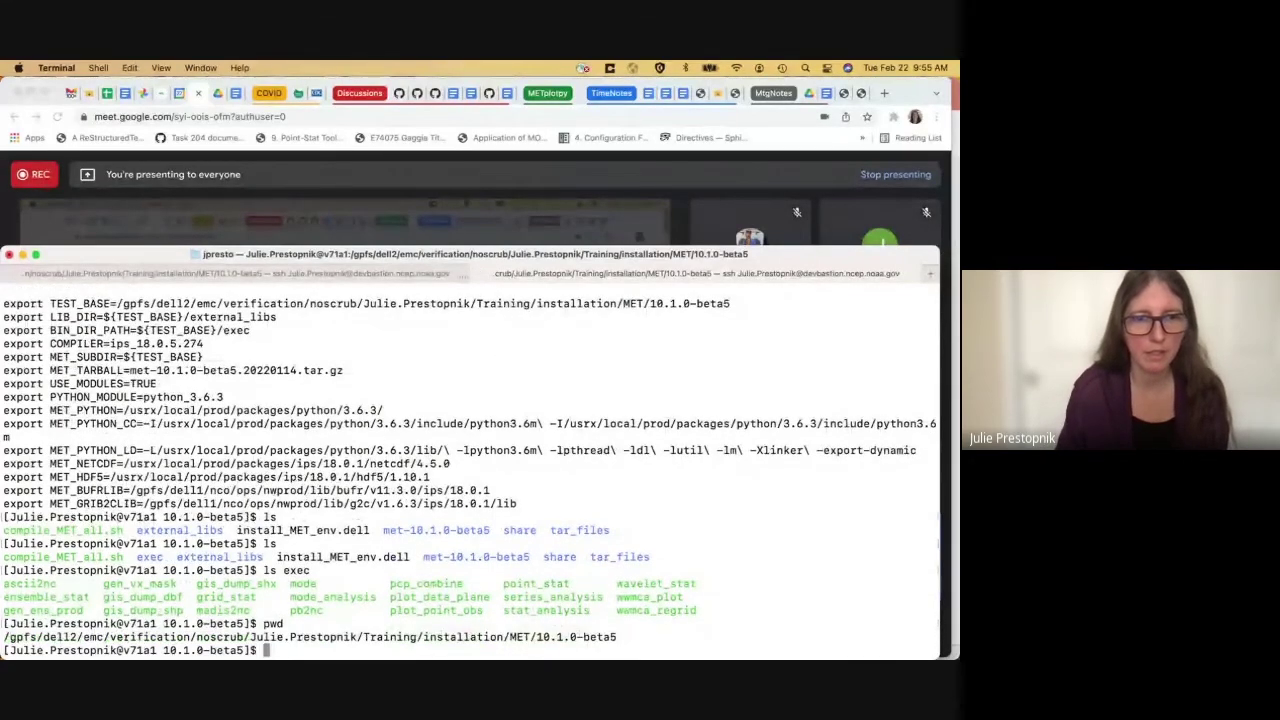
- Move up two levels to the installation directory, change into METplus, and list the contents of each
text(cd ../../)
key(Return)
text(ls)
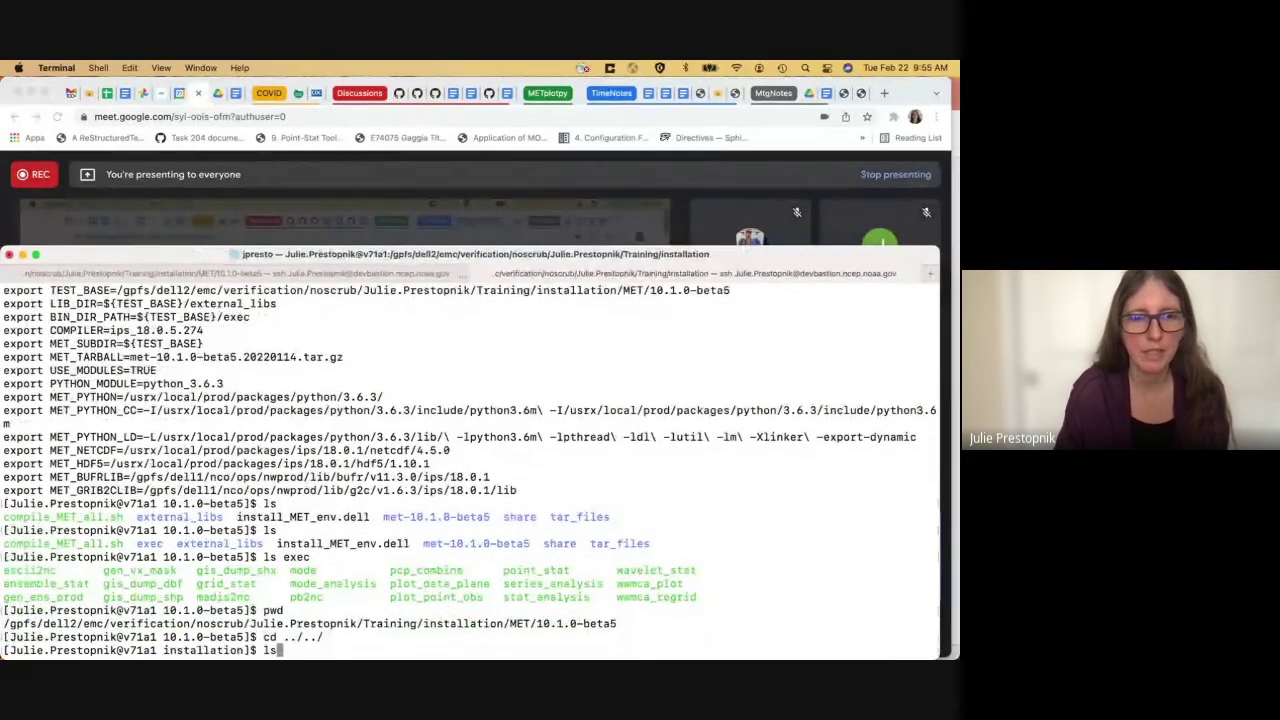
key(Return)
text(cd METplus)
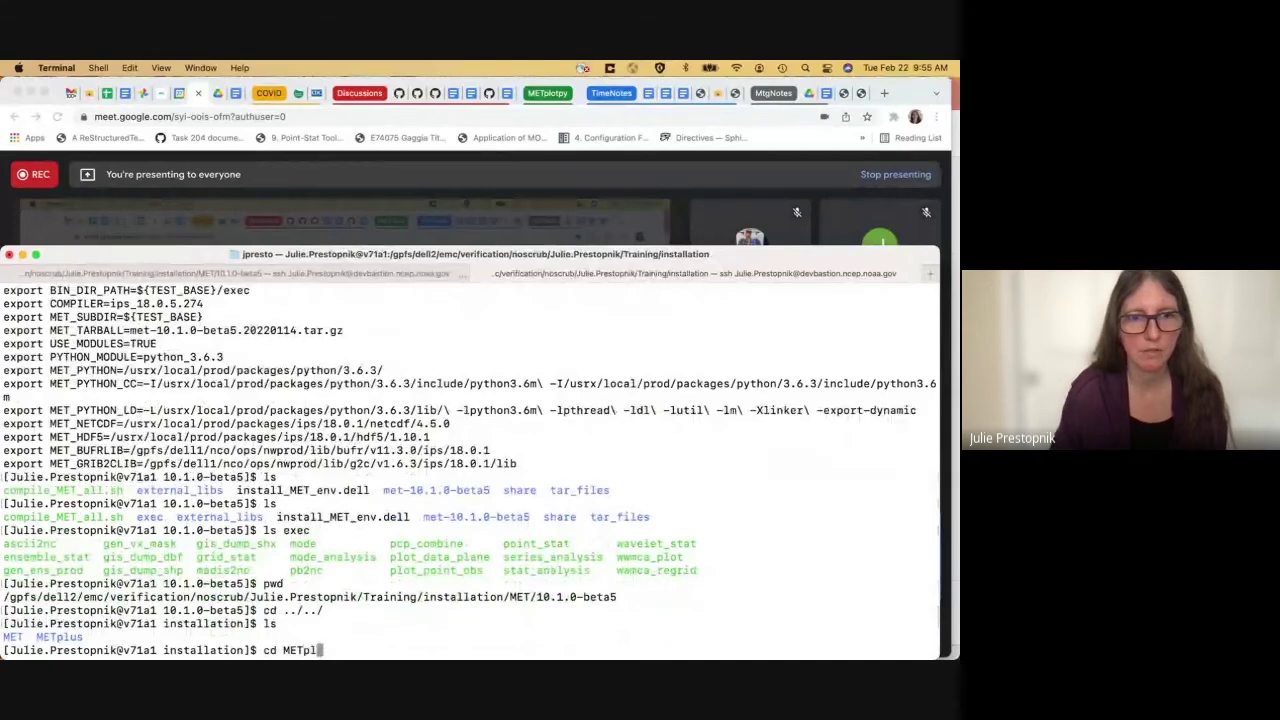
key(Return)
text(ls)
key(Return)
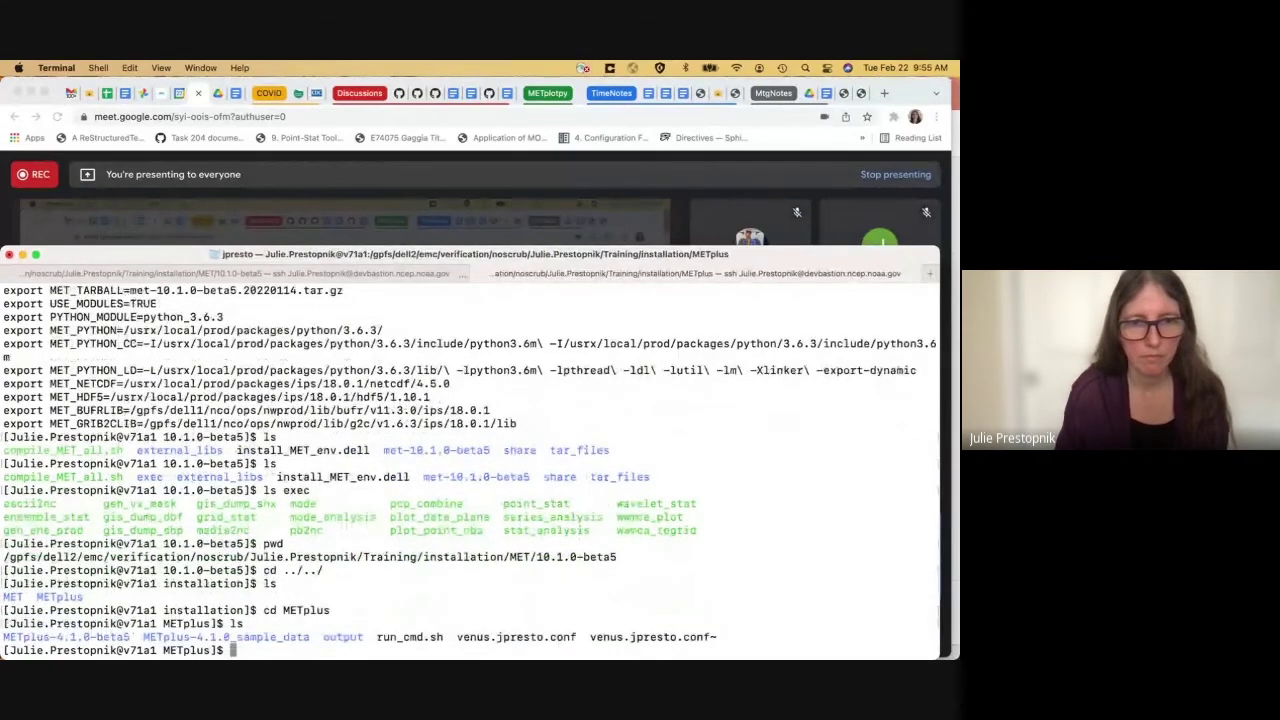
- Try to run ./run_cmd.sh from the METplus directory
text(./run)
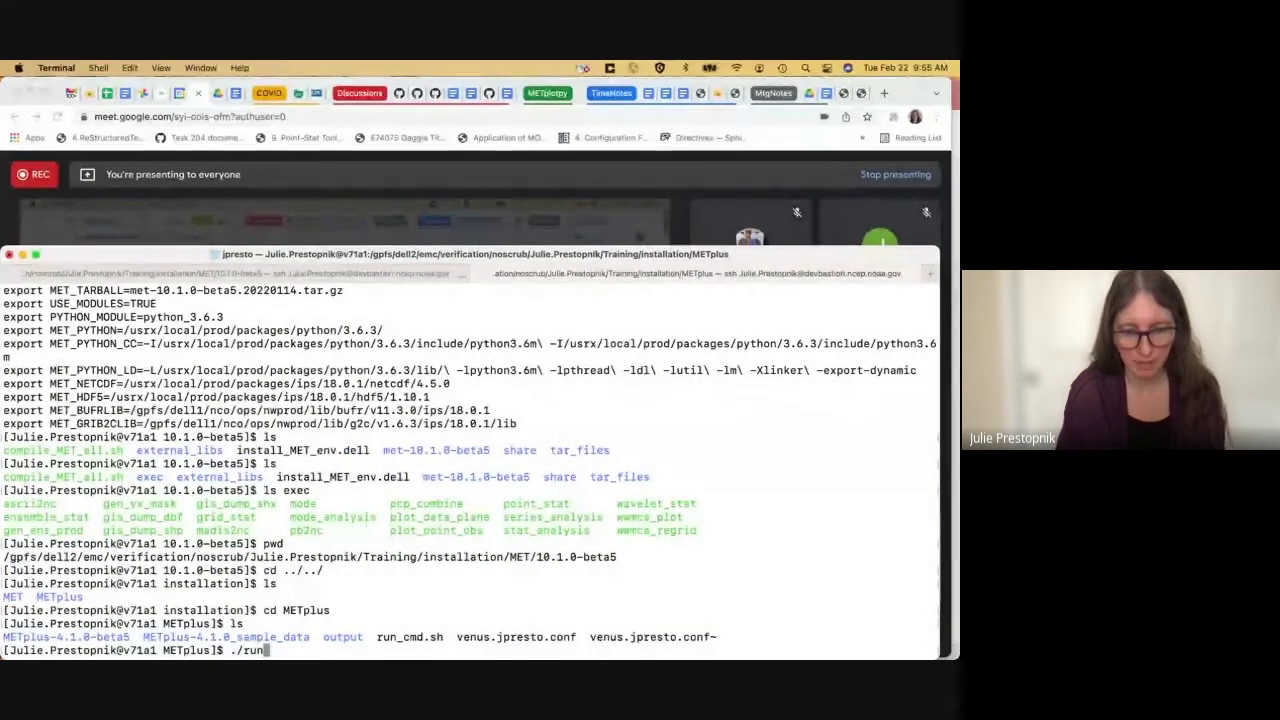
text(_cmd.sh)
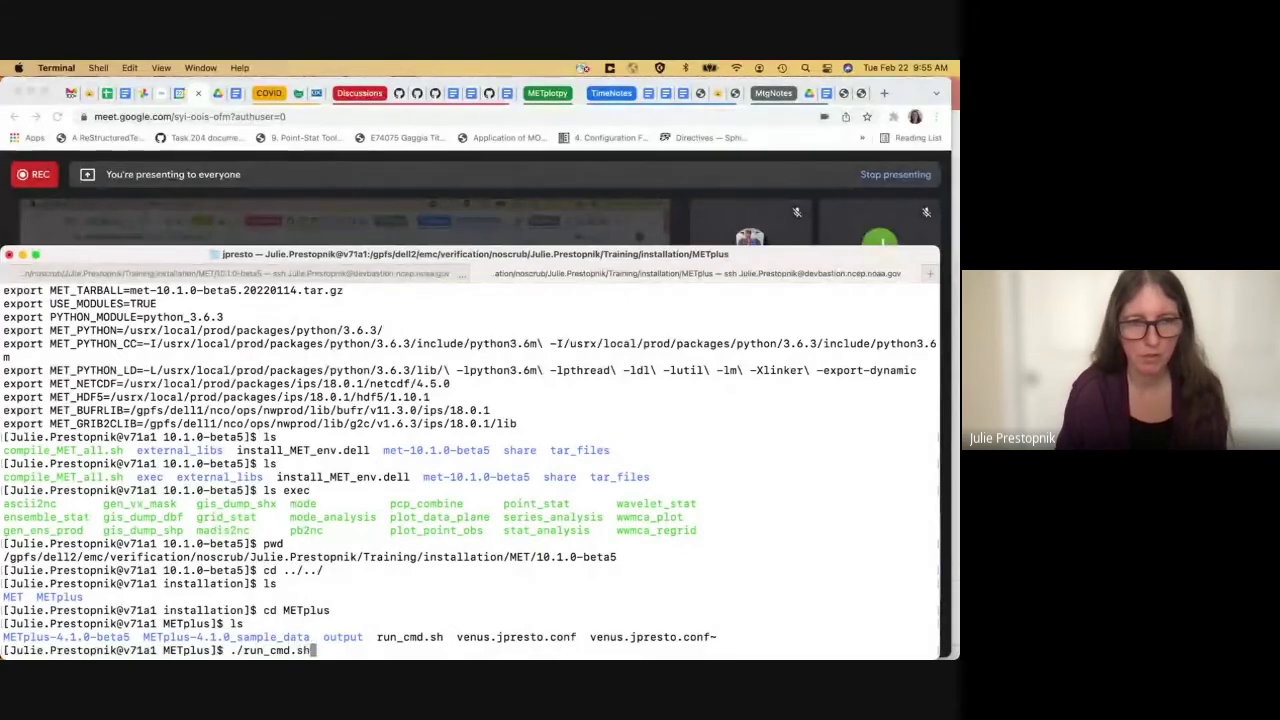
key(Return)
- Set the permissions of run_cmd.sh to 775 with chmod and run the script again
text(chmo)
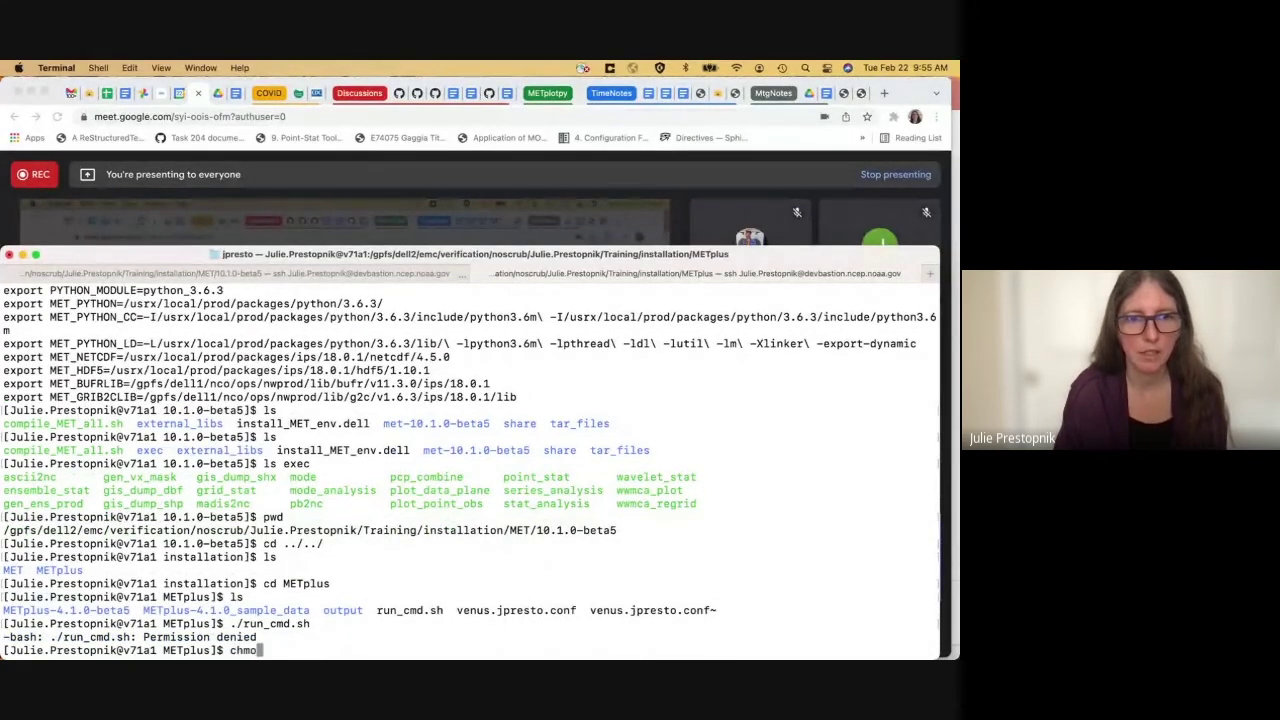
text(d 7)
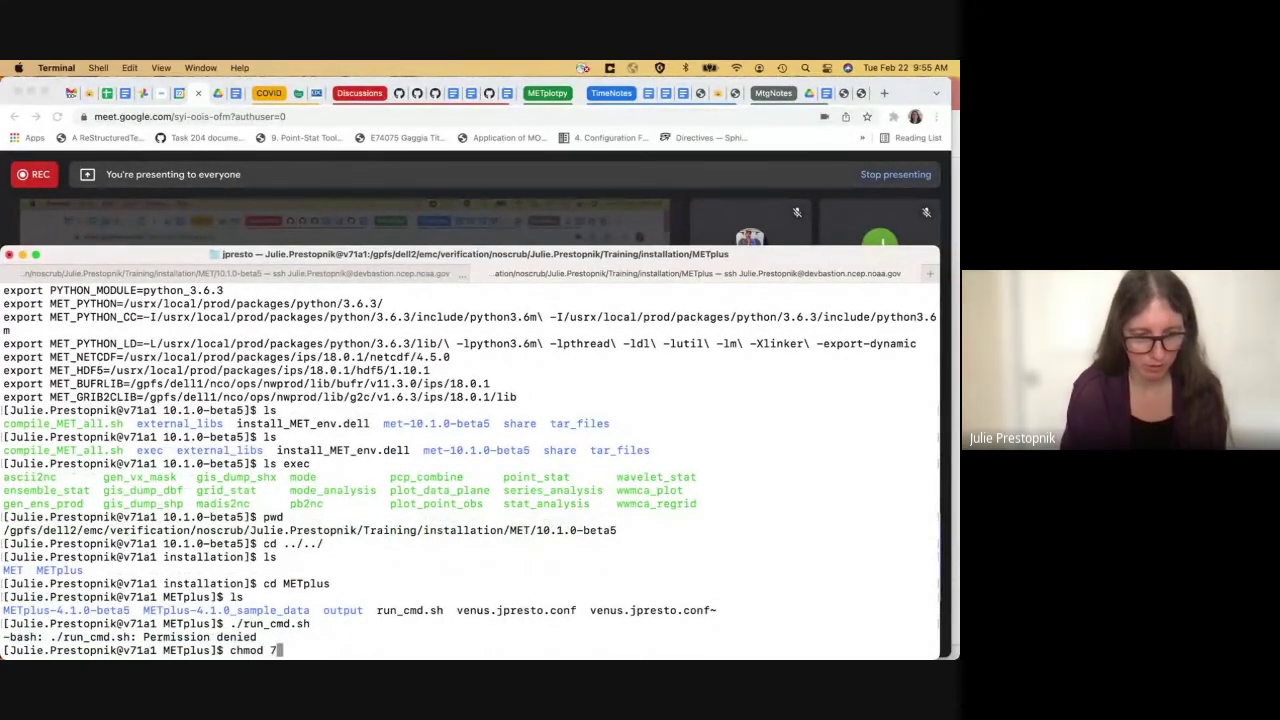
text(75 run_cmd.sh)
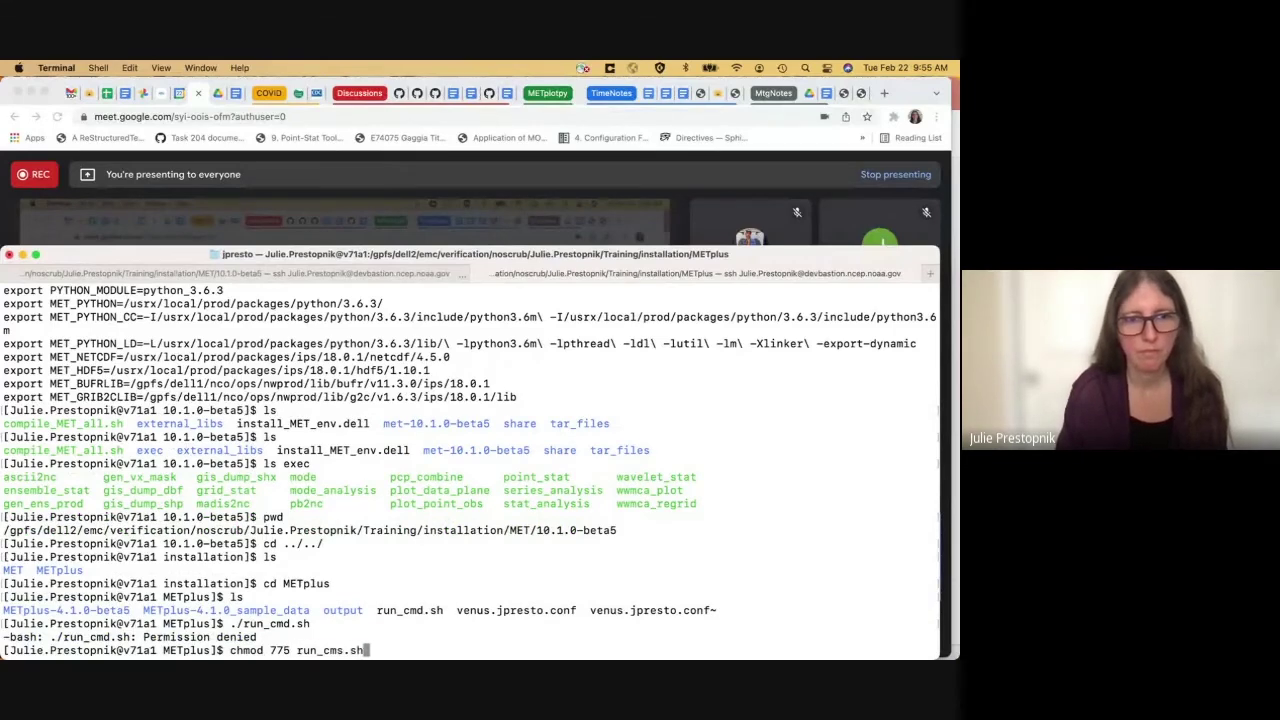
key(Return)
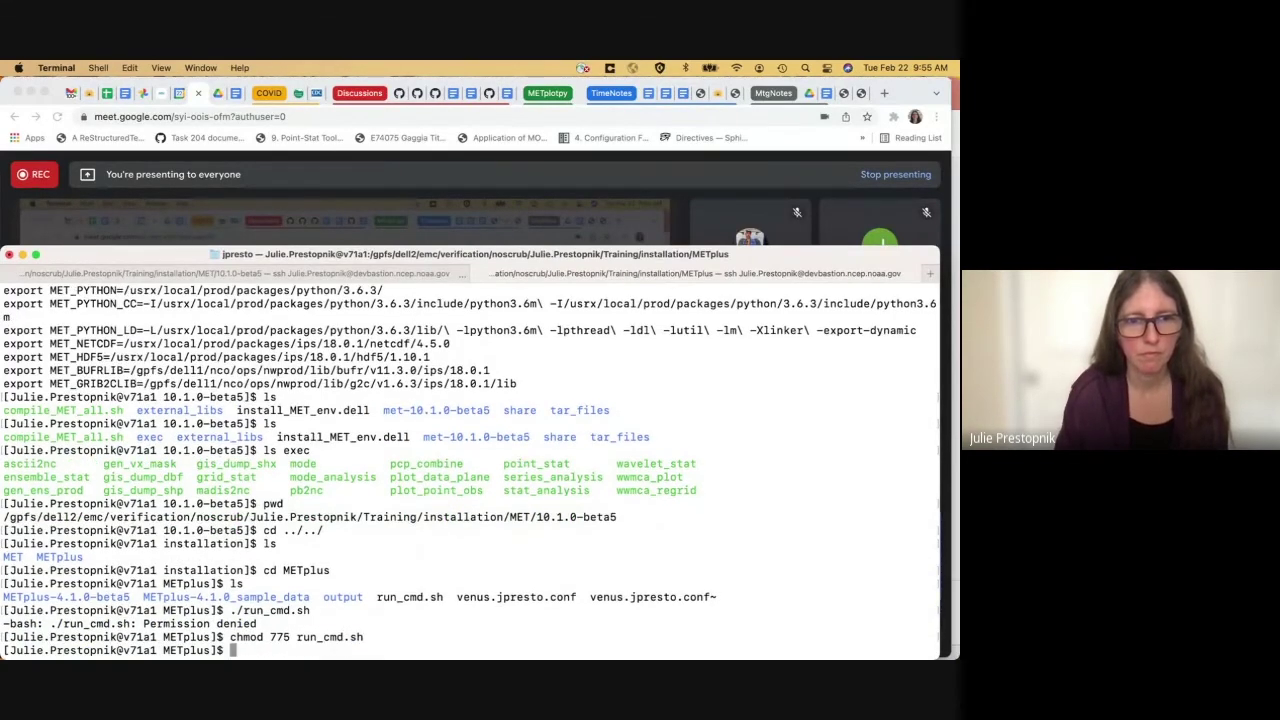
text(./run_cmd.sh)
key(Return)
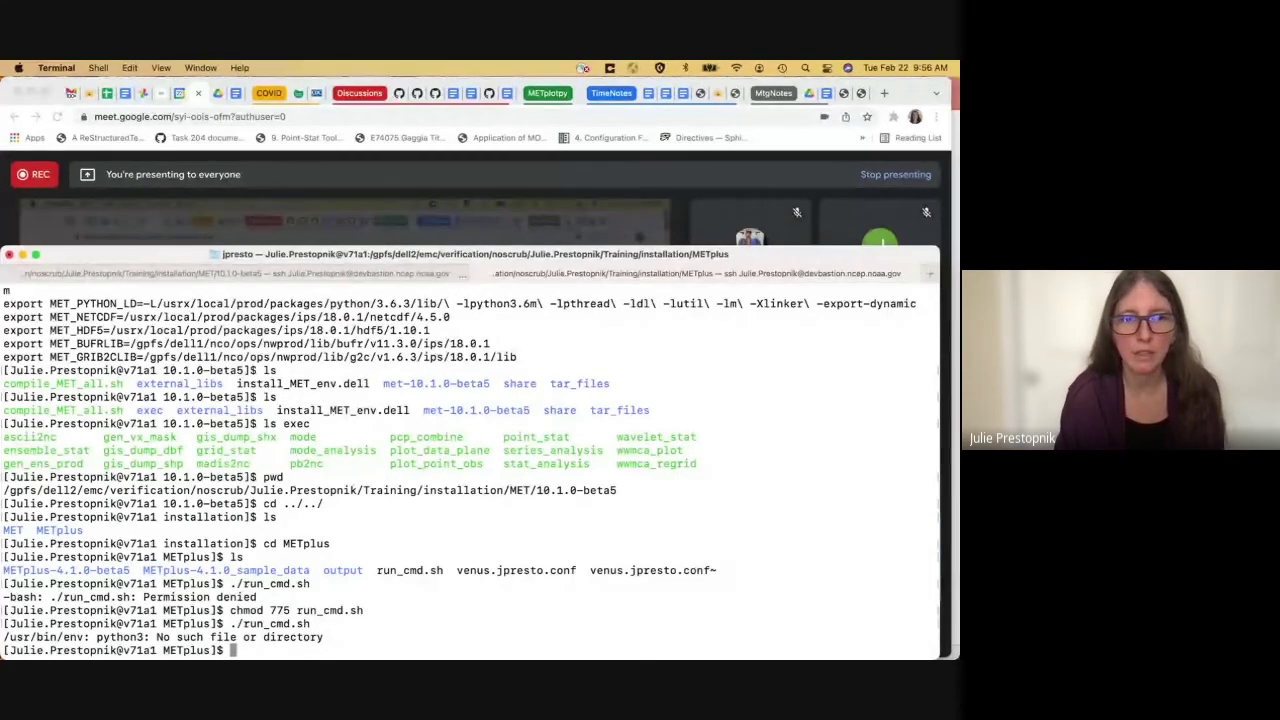
- Try to display ../MET with more, and list the contents of the METplus directory
text(more )
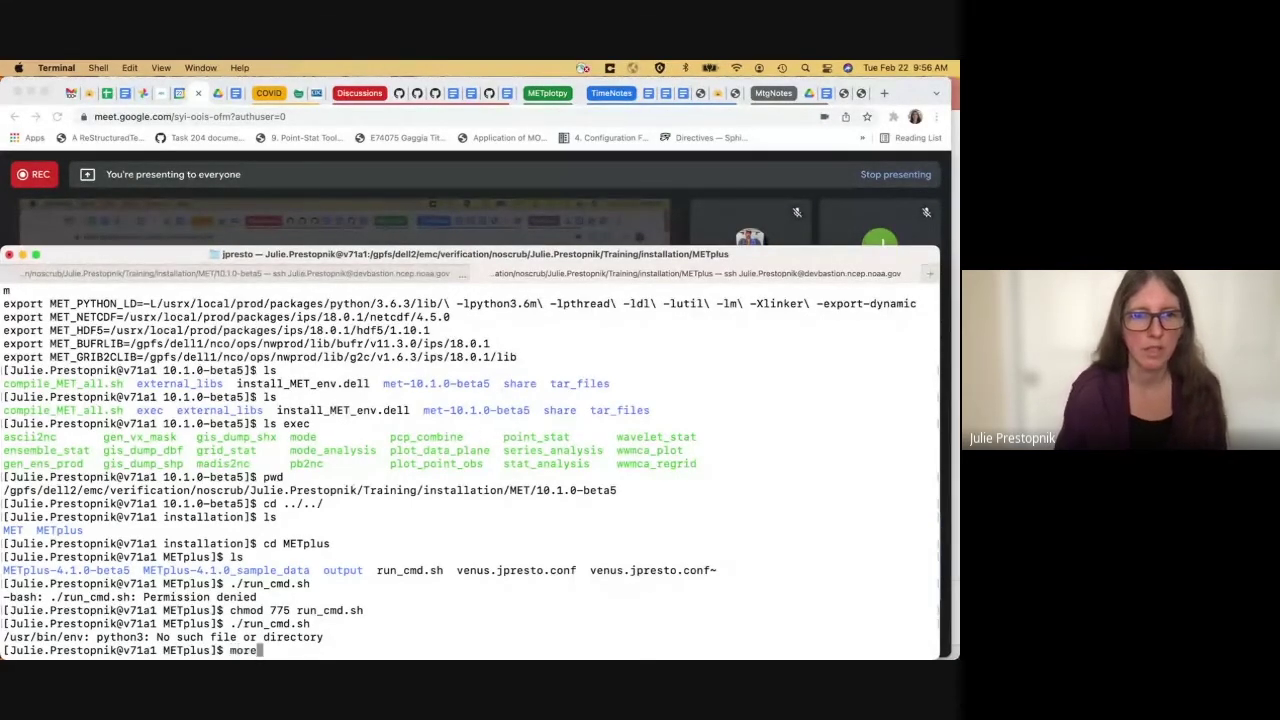
text(../MET)
key(Return)
text(ls)
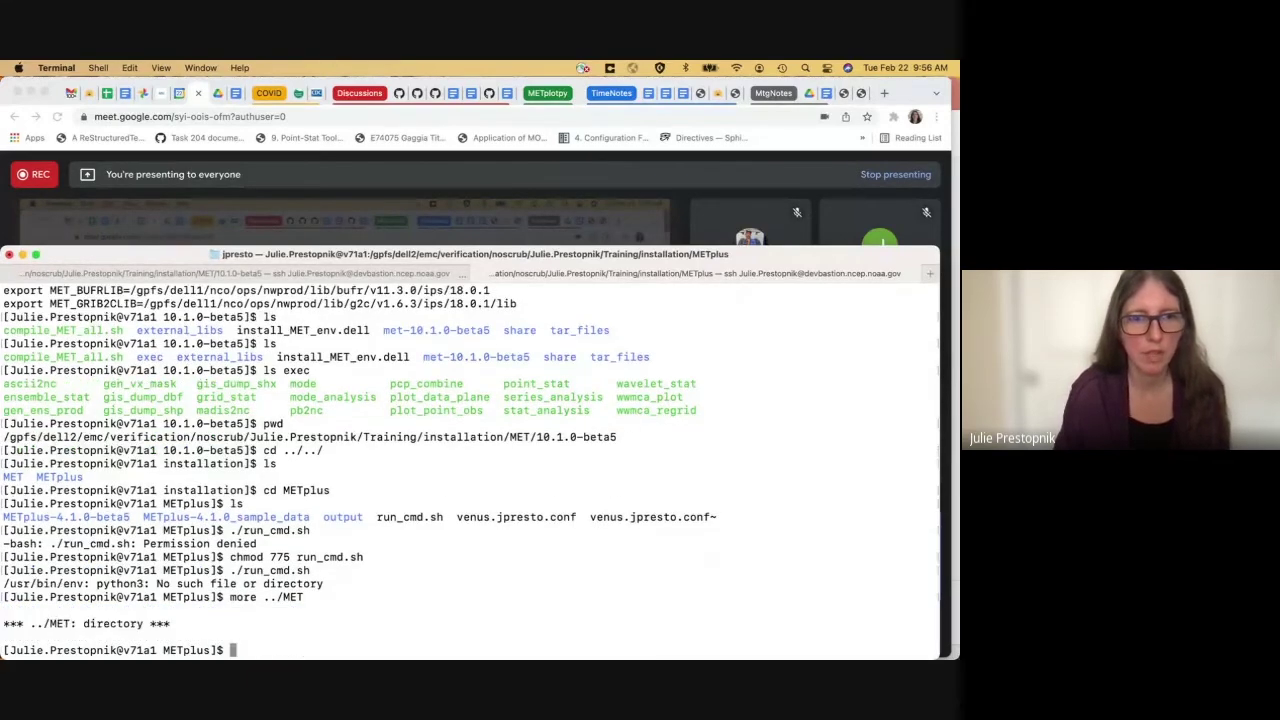
key(Return)
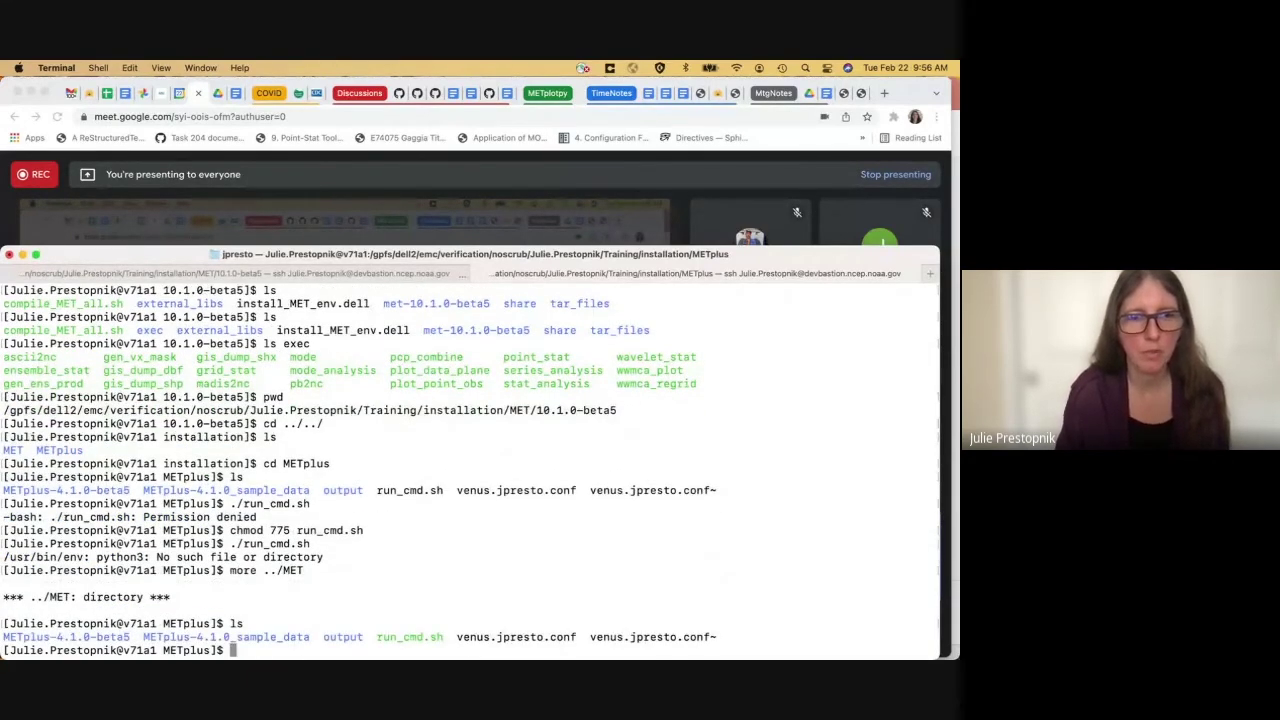
- Display the environment file install_MET_env.dell from ../MET/10.1.0-beta5 with more
text(cd .)
key(BackSpace)
key(BackSpace)
key(BackSpace)
key(BackSpace)
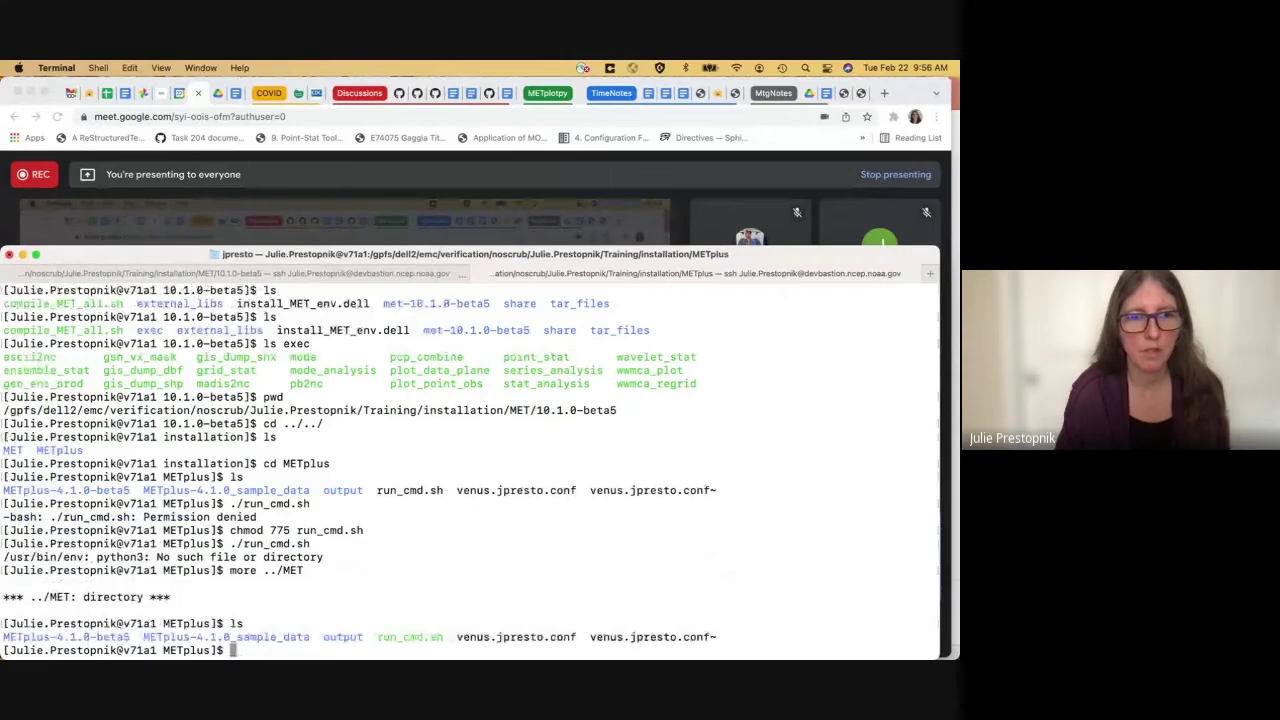
text(more ../)
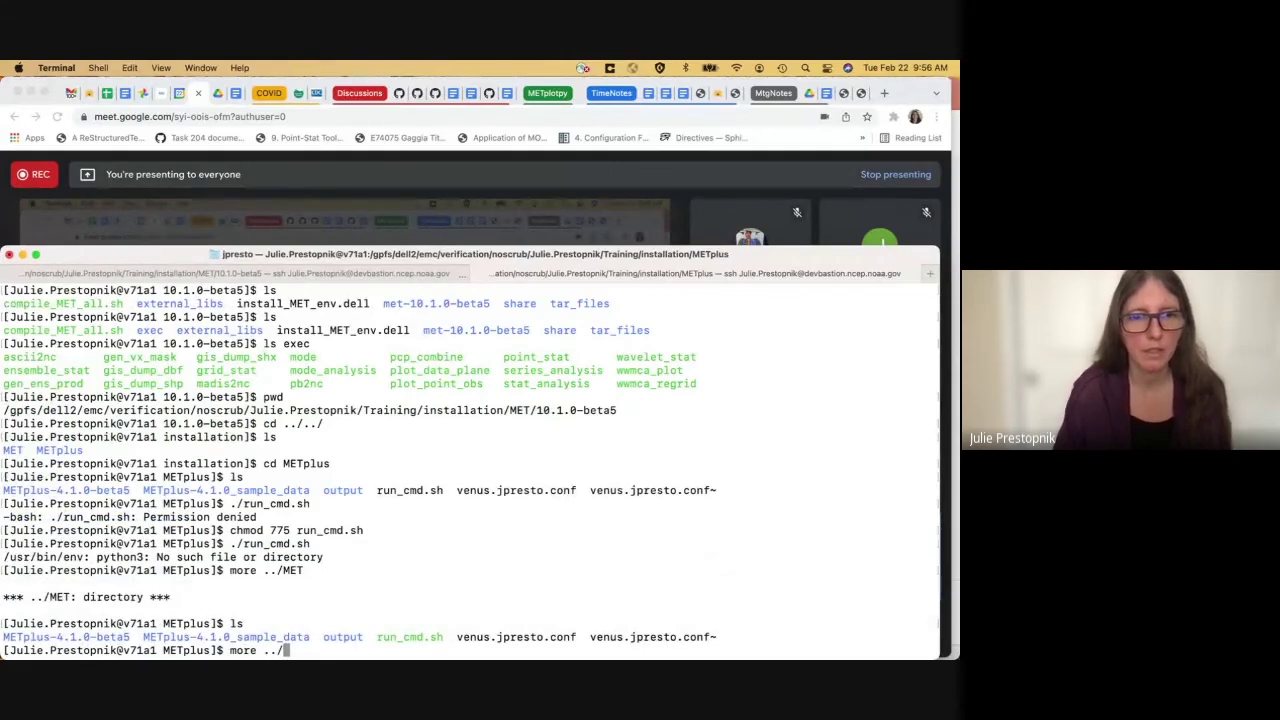
text(MET/1)
key(Tab)
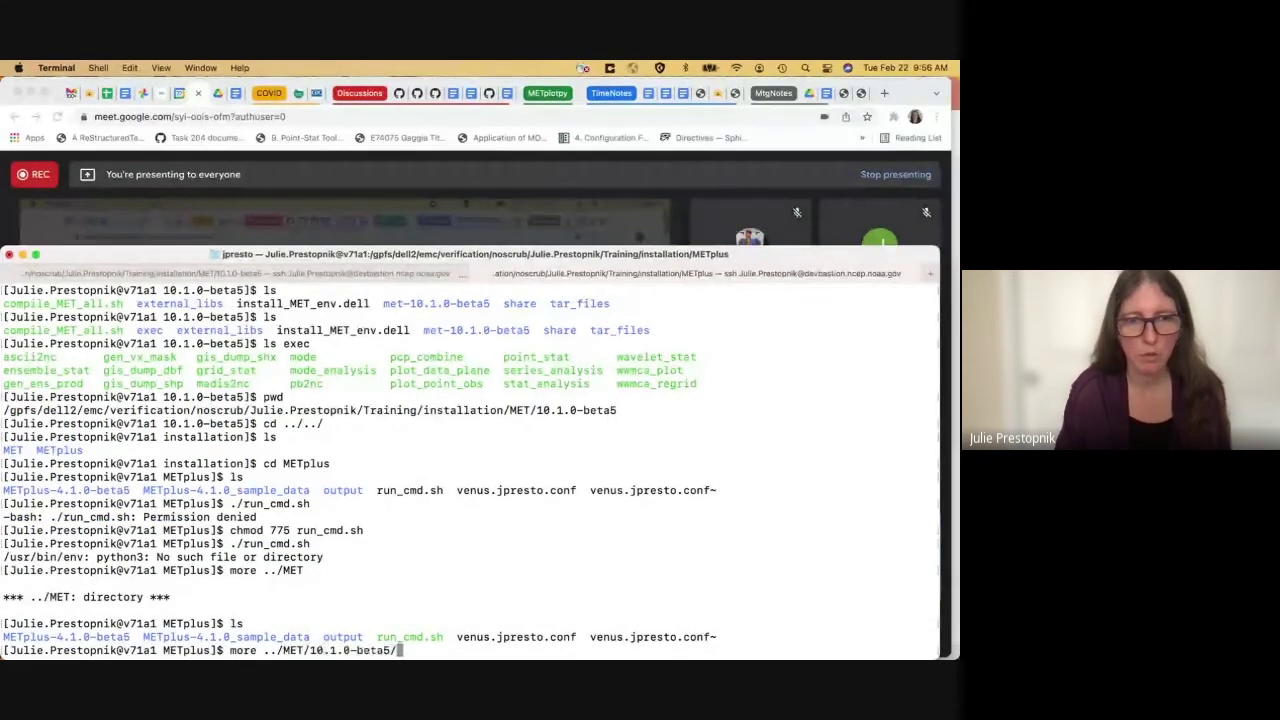
key(Return)
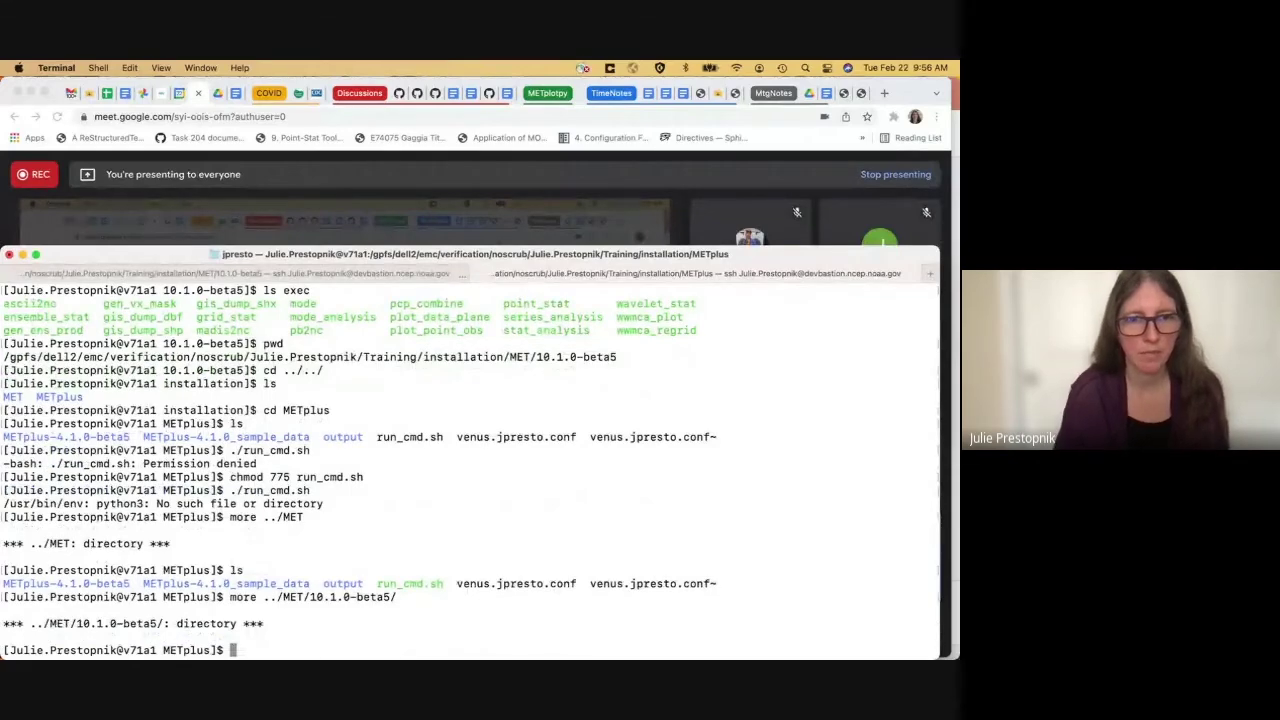
key(Up)
text(i)
key(Tab)
key(Return)
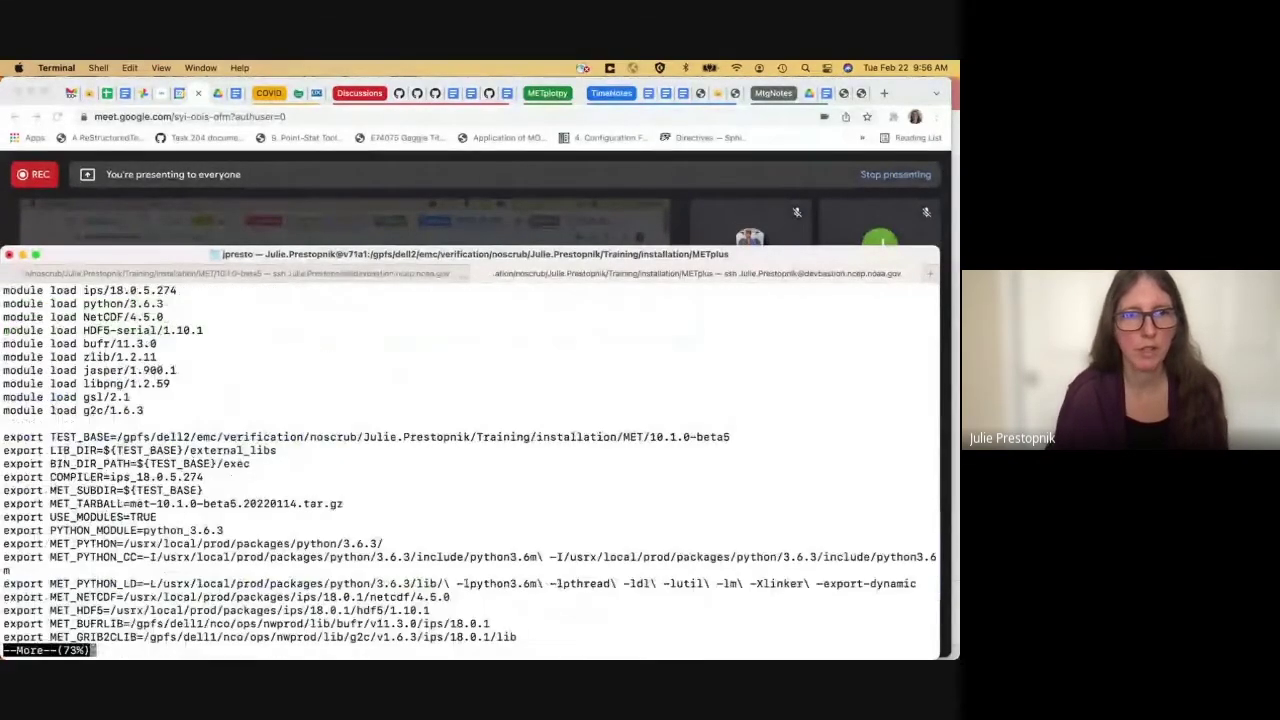
- Copy the module load lines from ips/18.0.5.274 through g2c/1.6.3 out of the environment file and run them at the prompt
drag(9, 292, 3, 423)
key(super+c)
key(q)
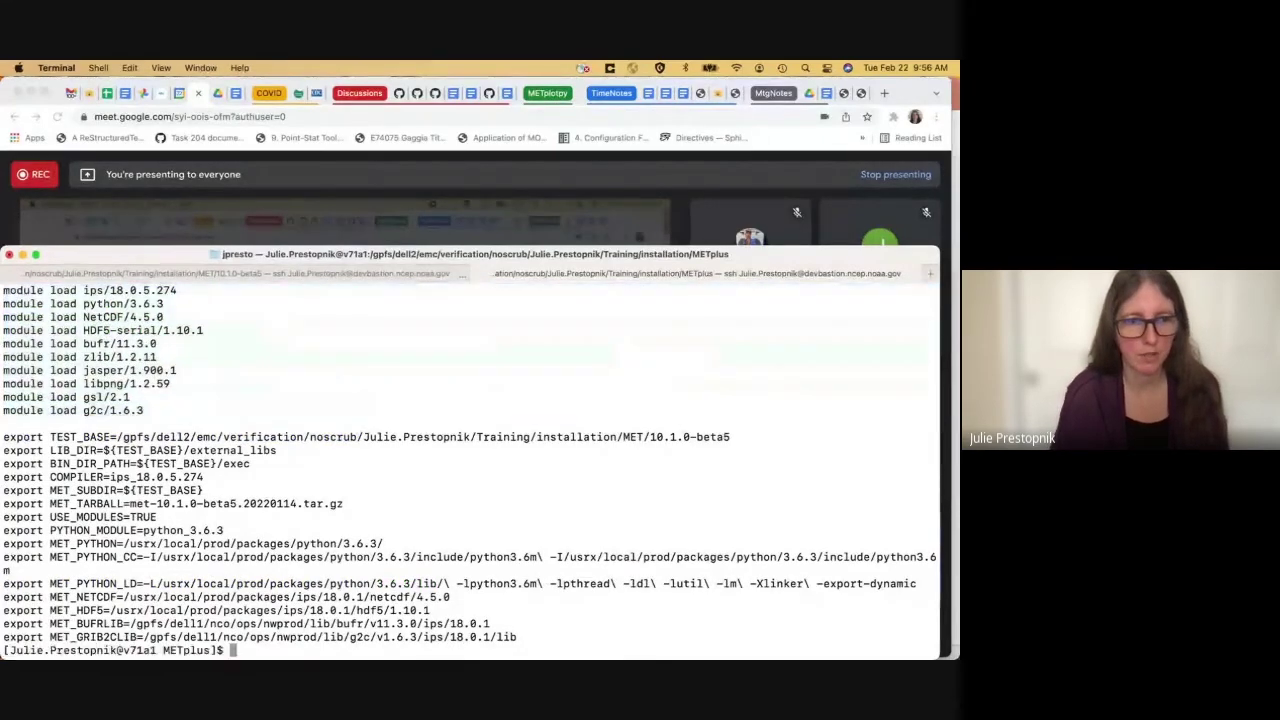
key(super+v)
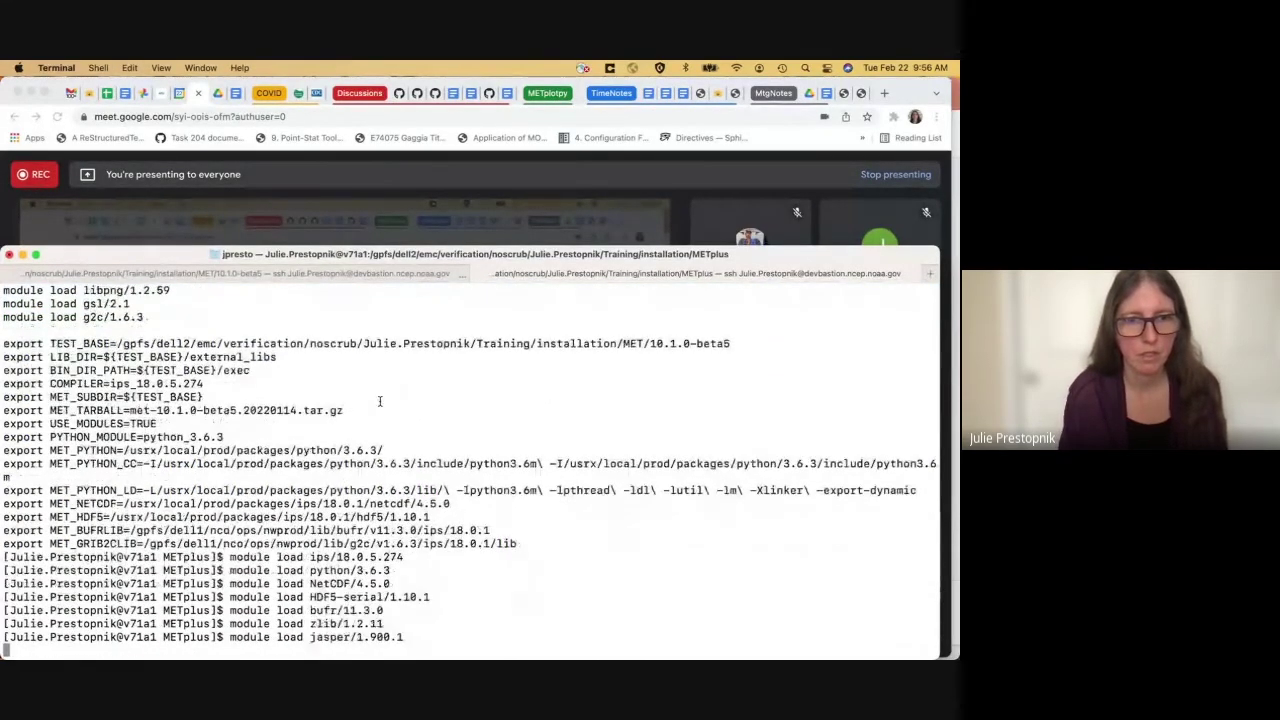
- Run ./run_cmd.sh again with the modules loaded
text(./ru)
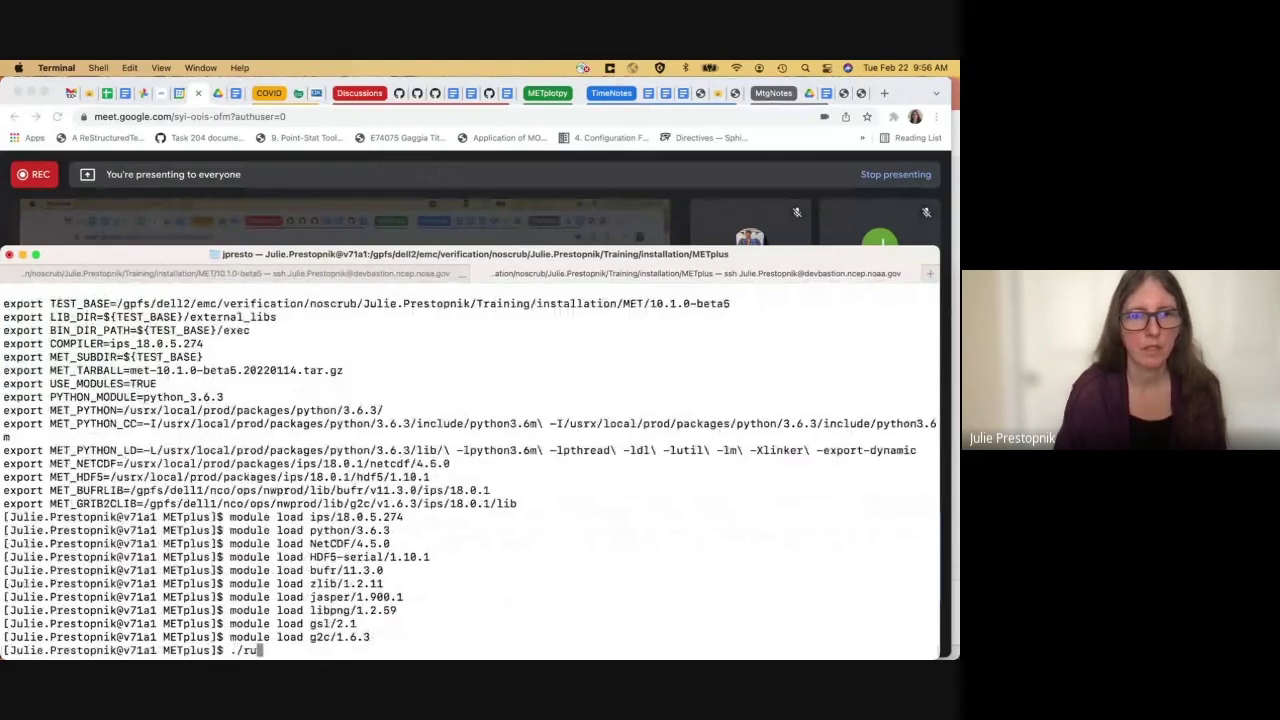
key(Tab)
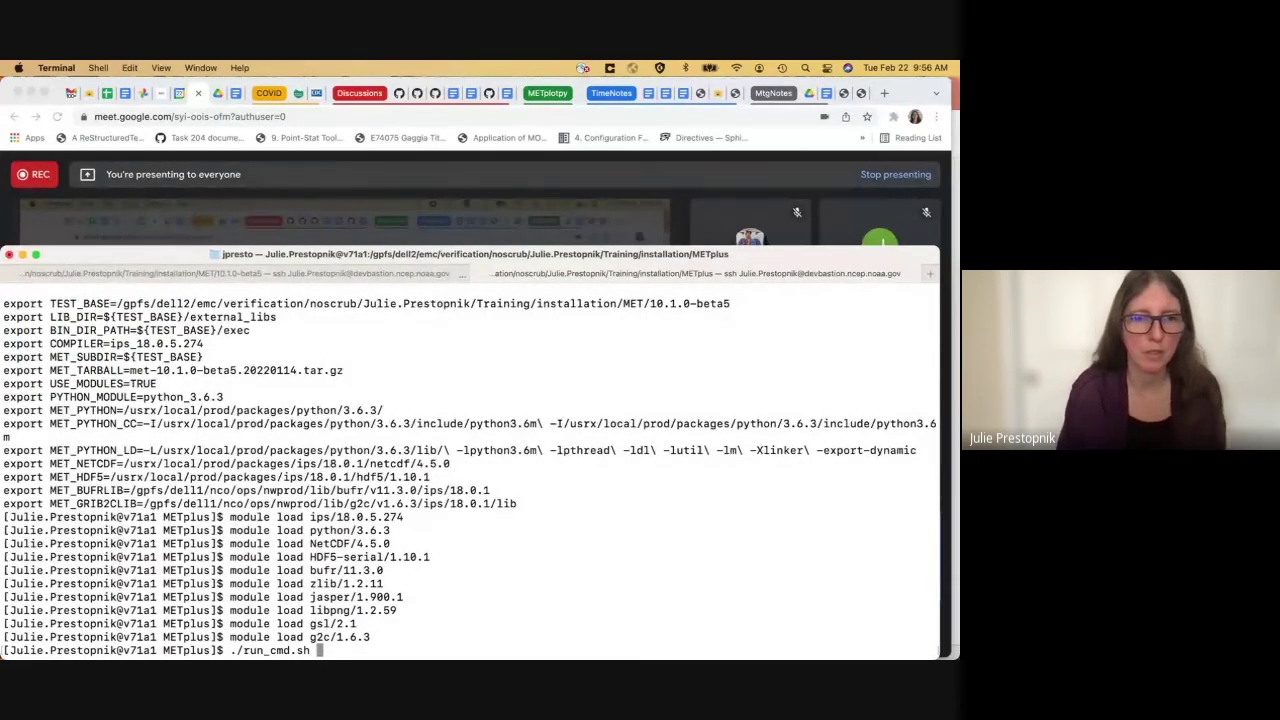
key(Return)
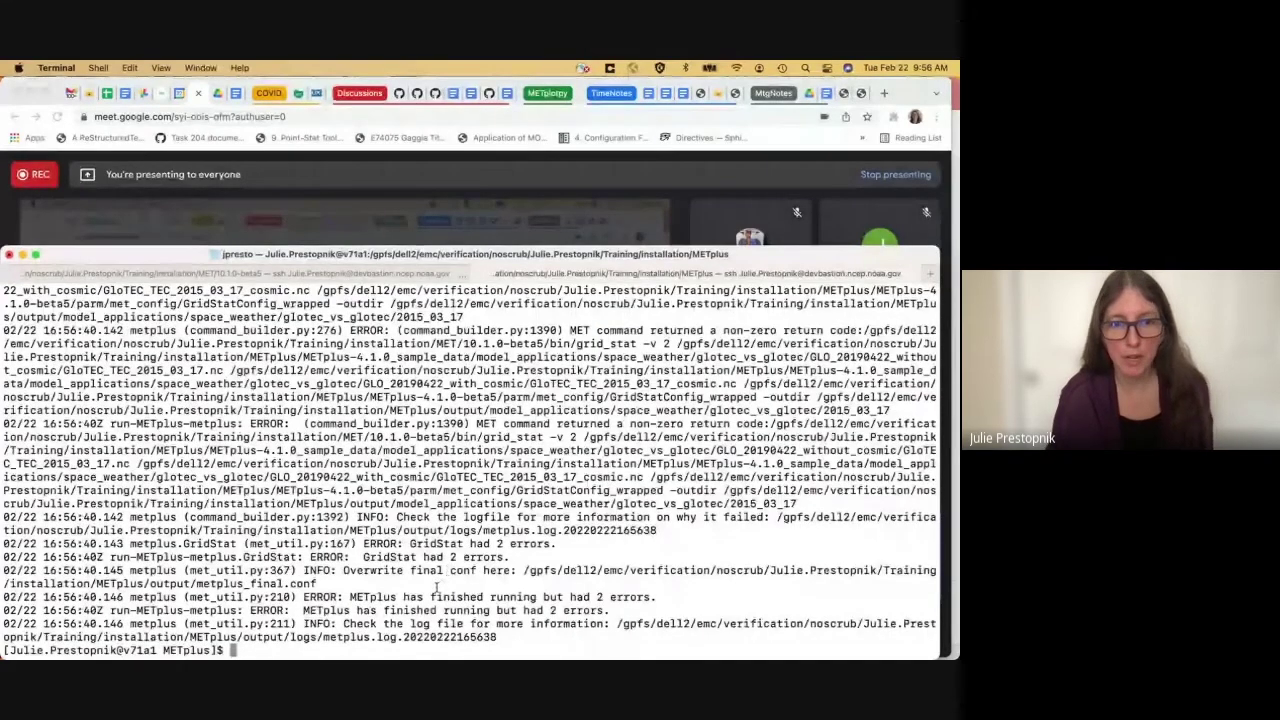
- Open the run's log file, metplus.log.20220222165638 in METplus/output/logs, with emacs using the full path printed by the run
text(emacs)
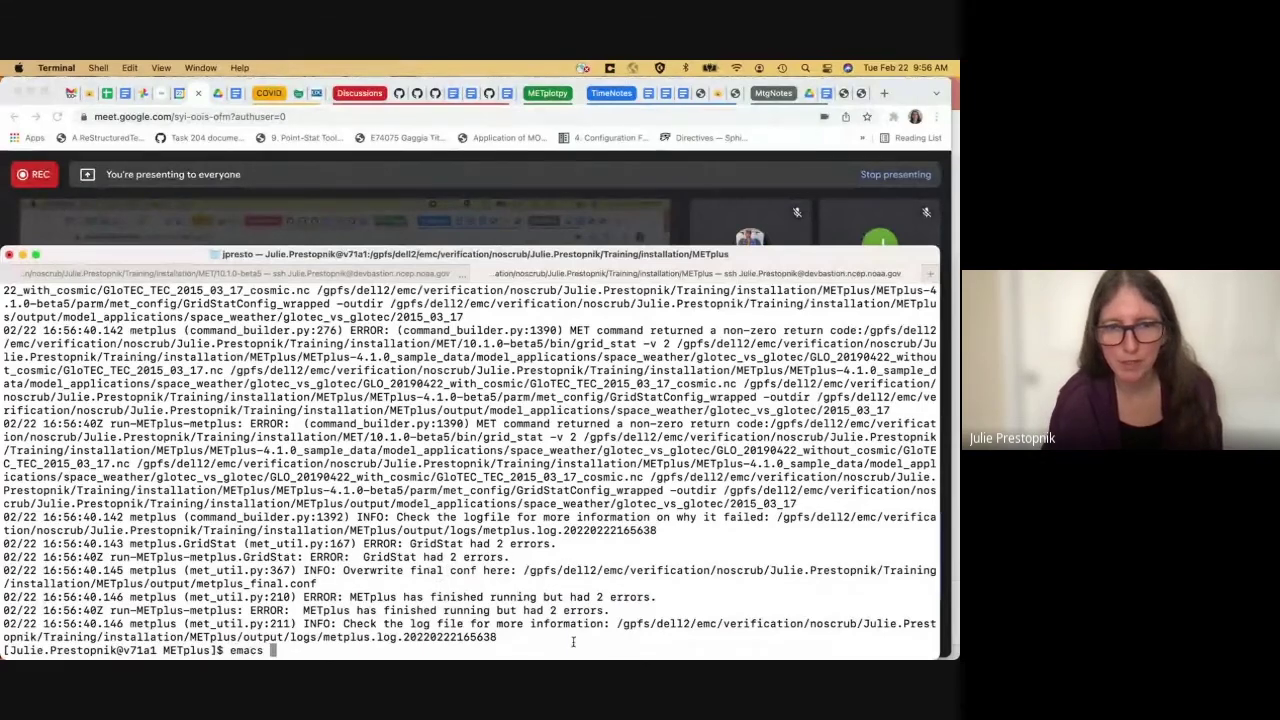
drag(617, 624, 516, 642)
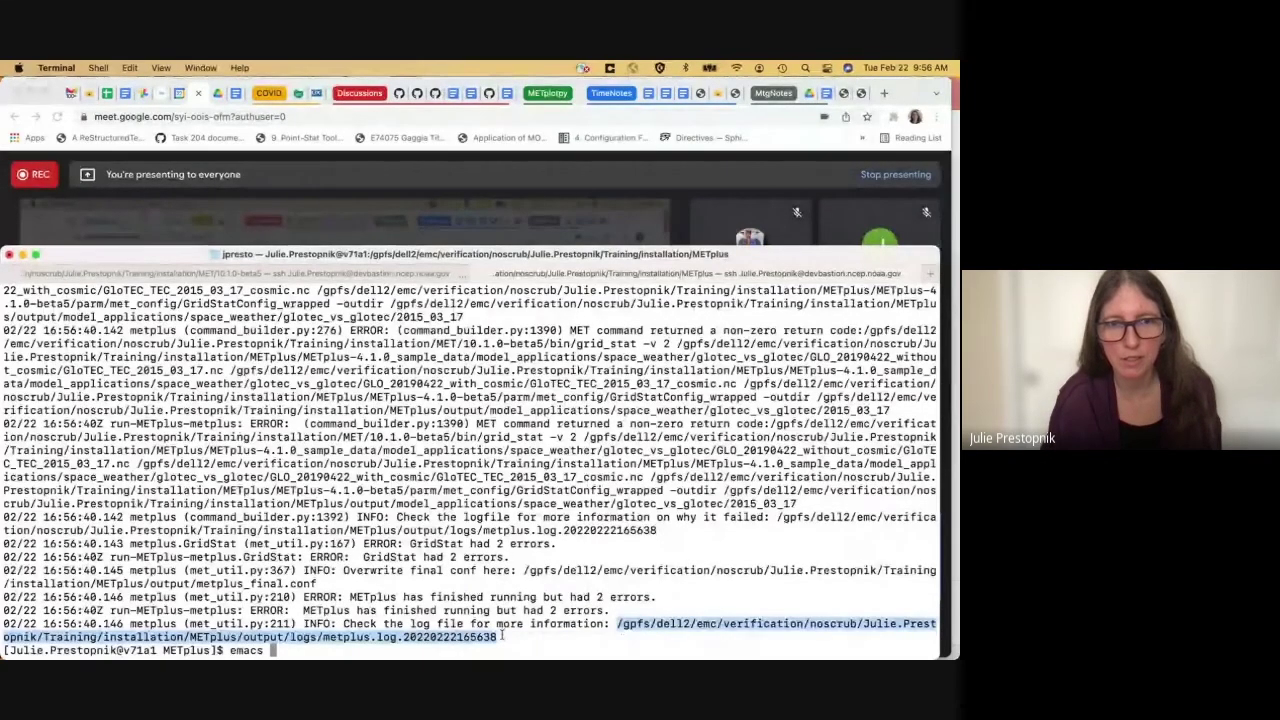
text(/gpfs/dell2/emc/verification/noscrub/Julie.Prestopnik/Training/installation/METplus/output/logs/metplus.log.20220222165638)
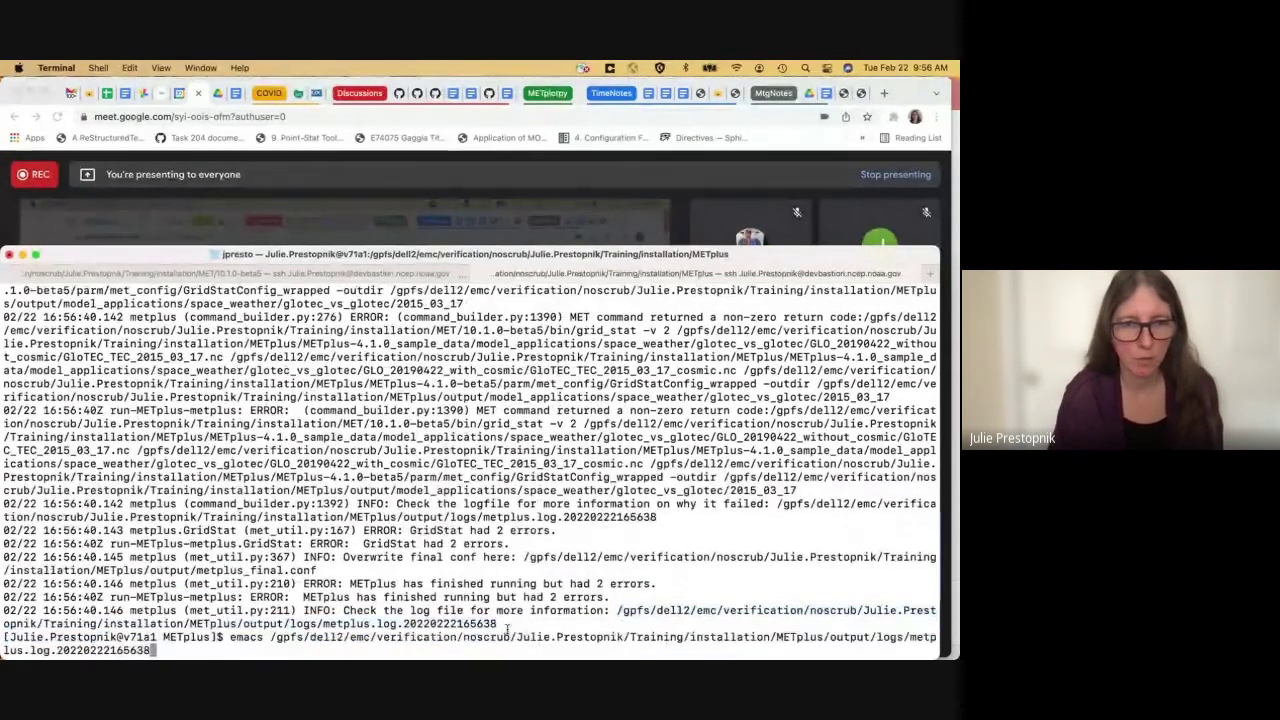
key(Return)
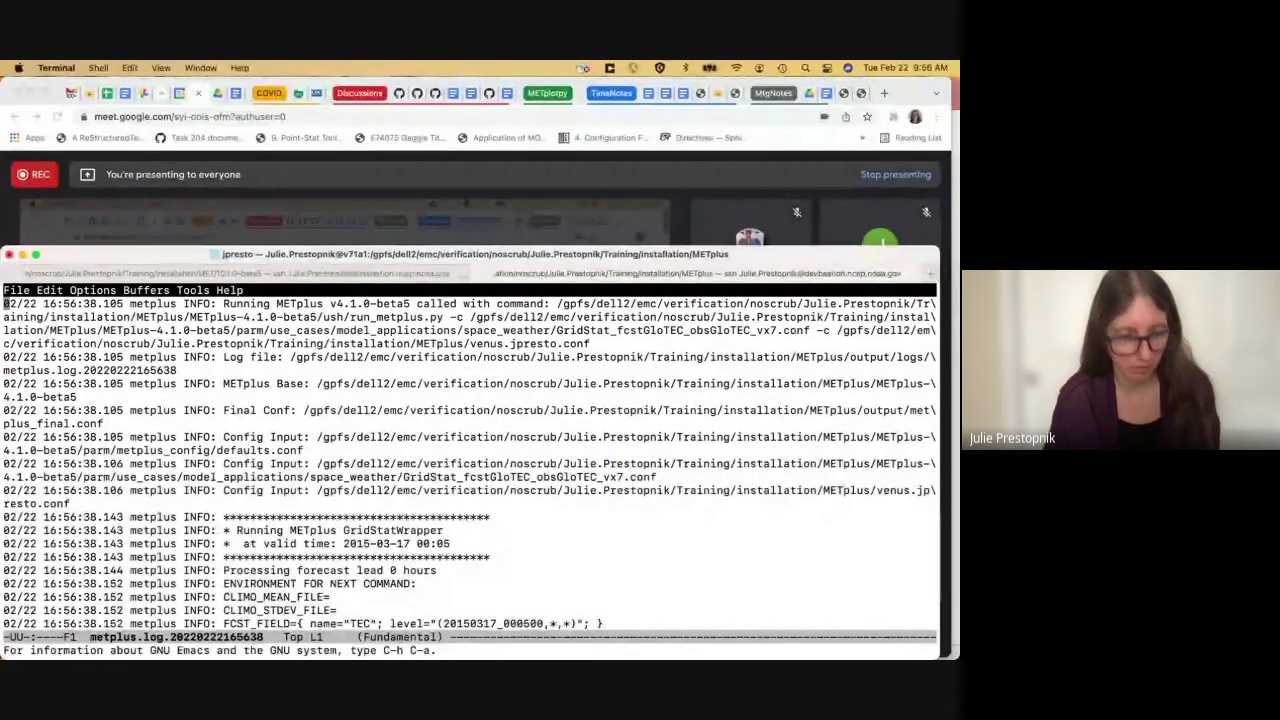
- Search the log for "error", examine the first matching message, and exit emacs
key(ctrl+s)
text(error)
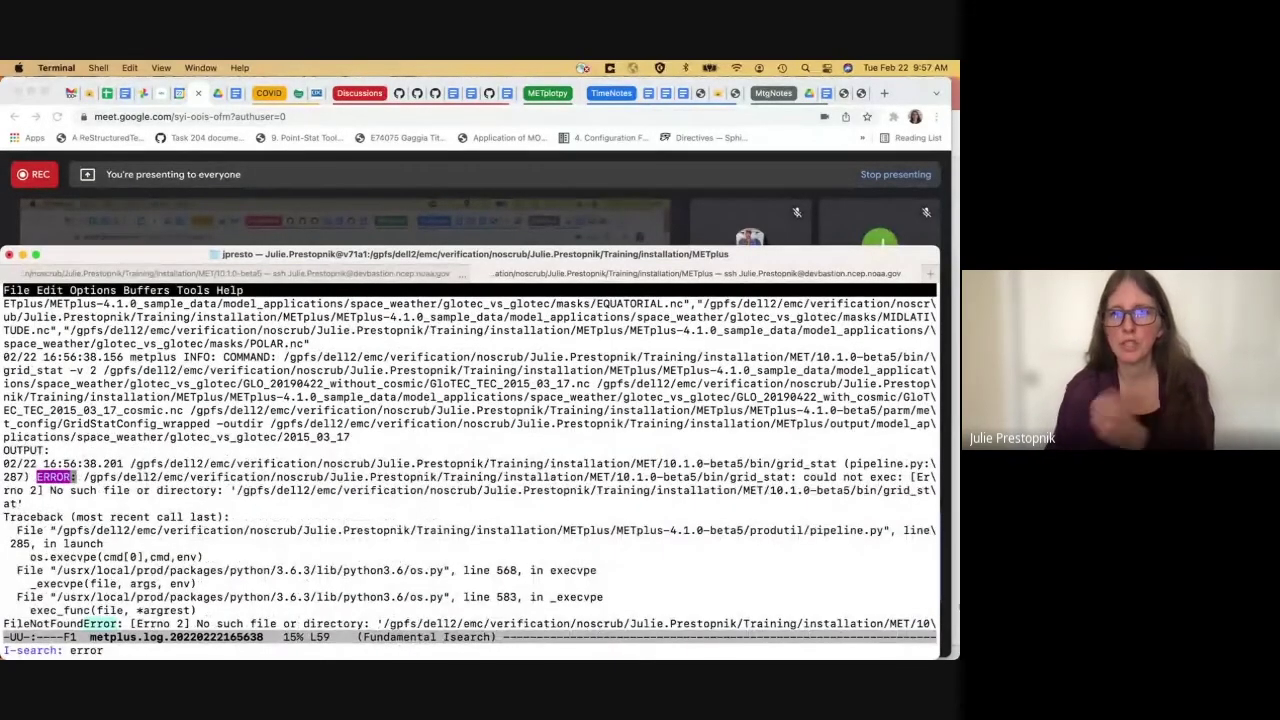
drag(703, 477, 726, 477)
key(ctrl+x)
key(ctrl+c)
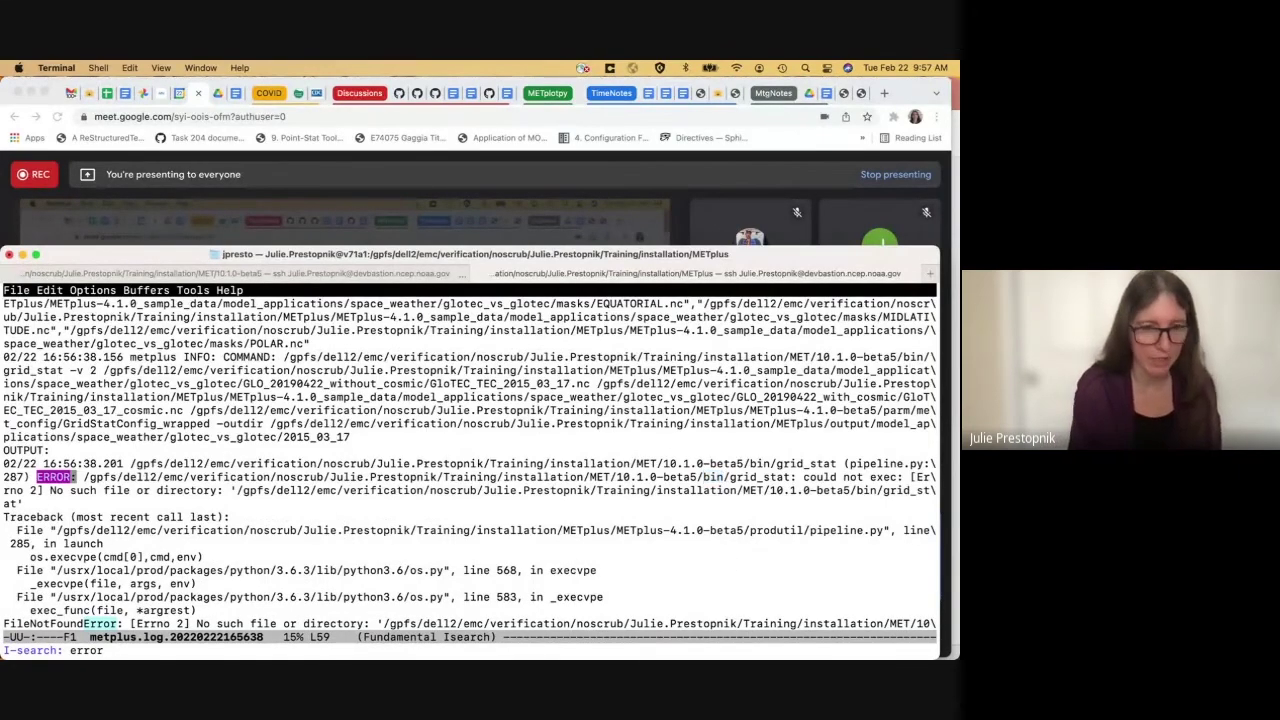
text(emacs)
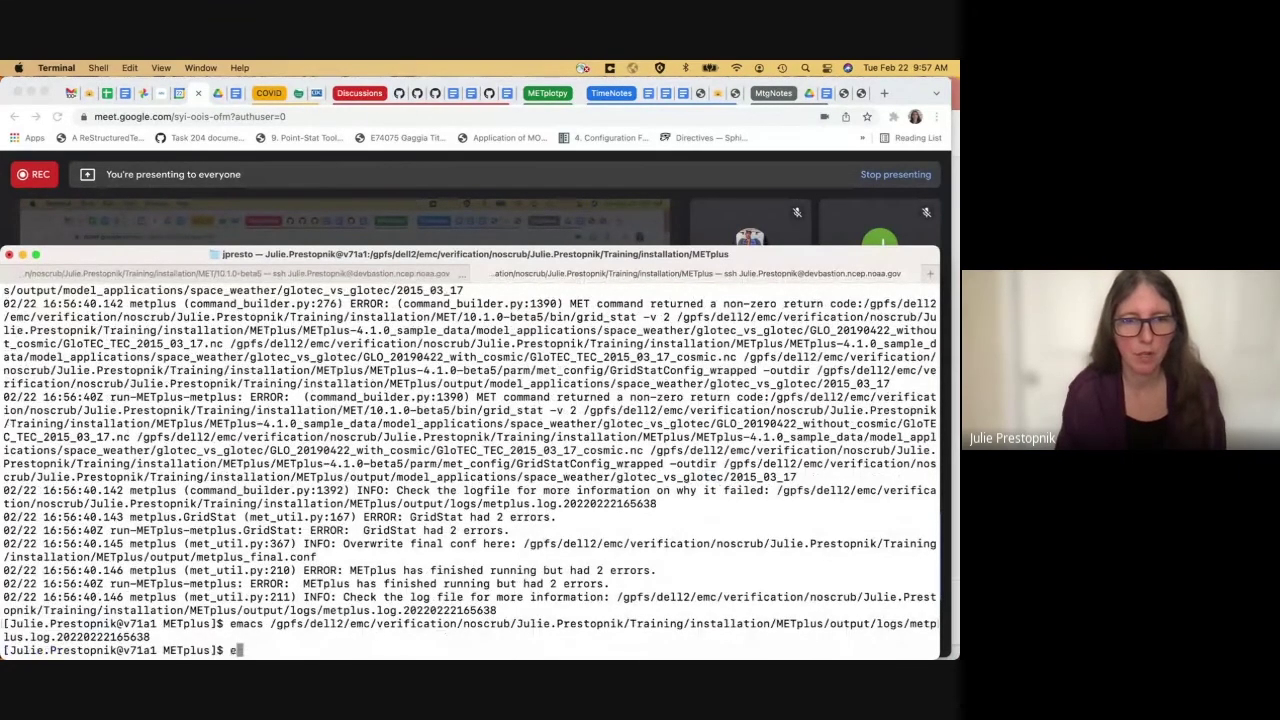
key(BackSpace)
key(BackSpace)
key(BackSpace)
key(BackSpace)
key(BackSpace)
key(BackSpace)
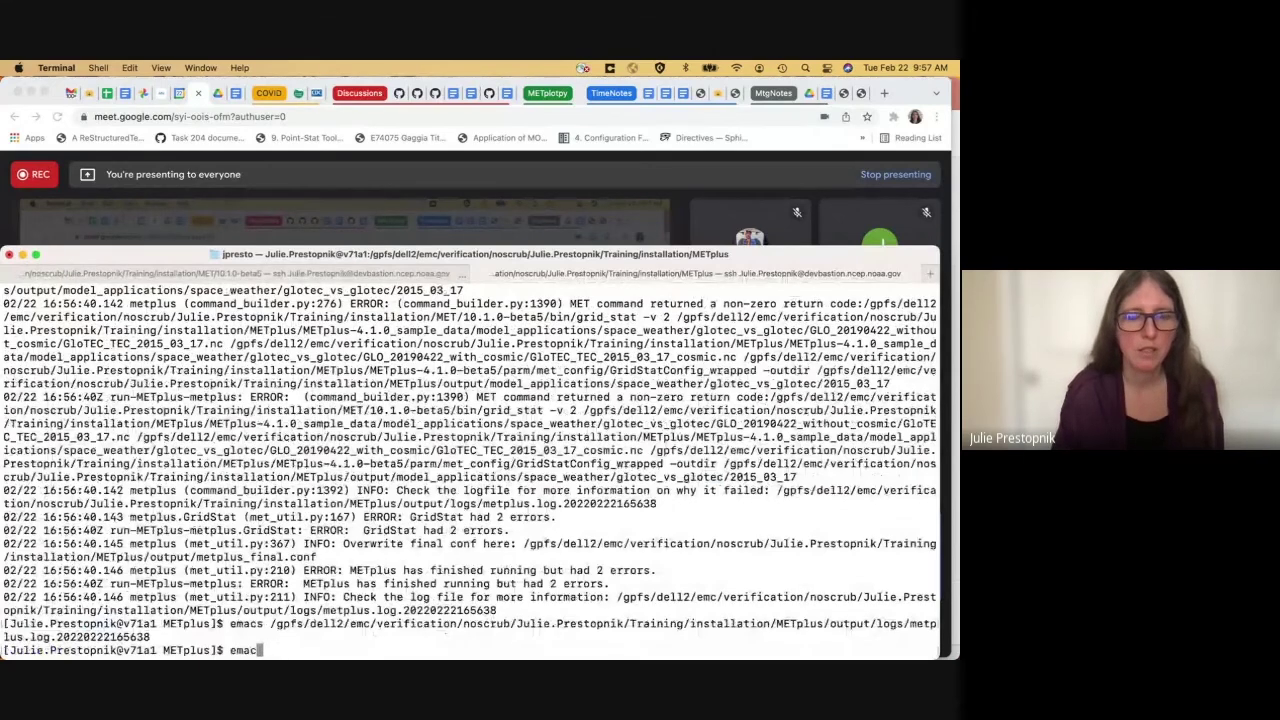
text(emacs)
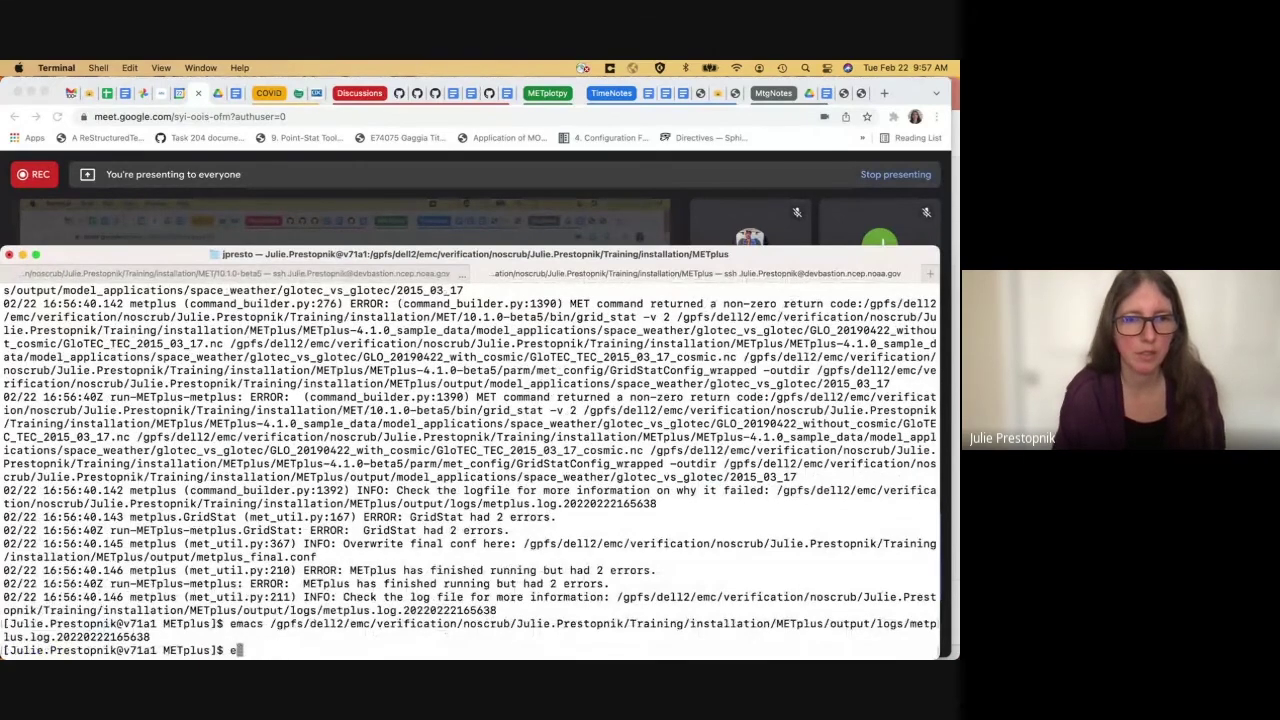
text( par)
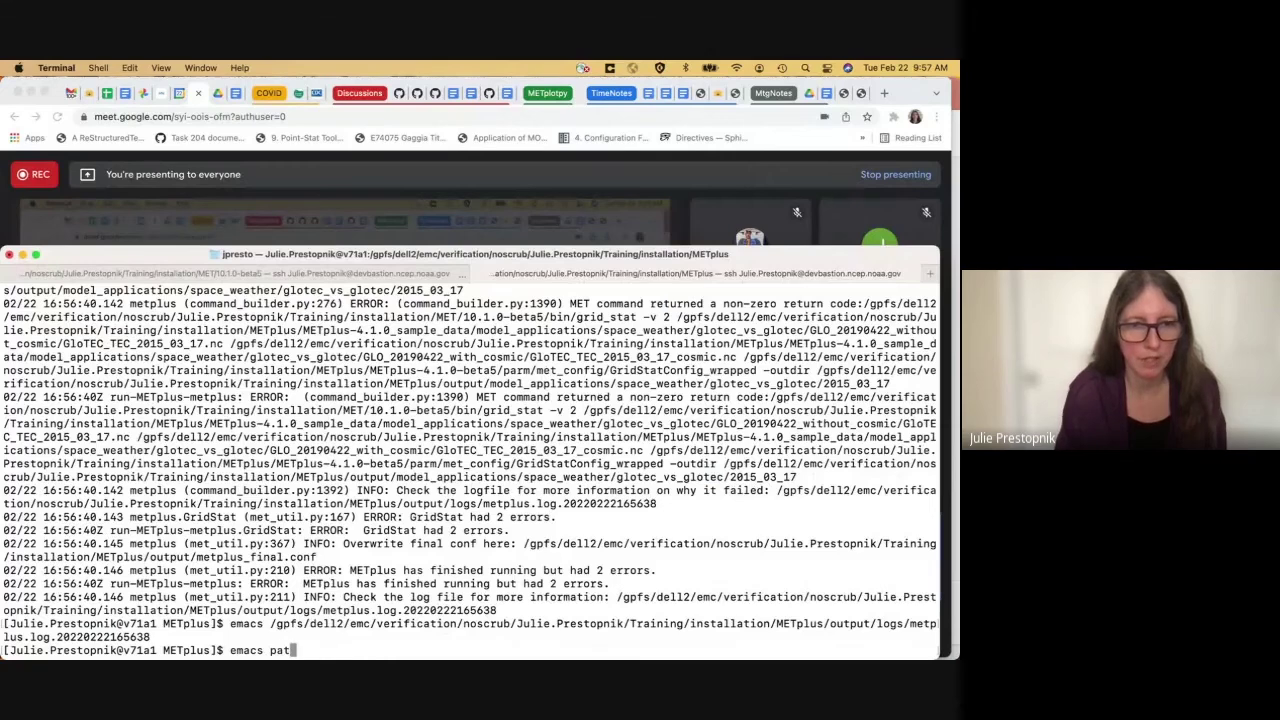
text(m/)
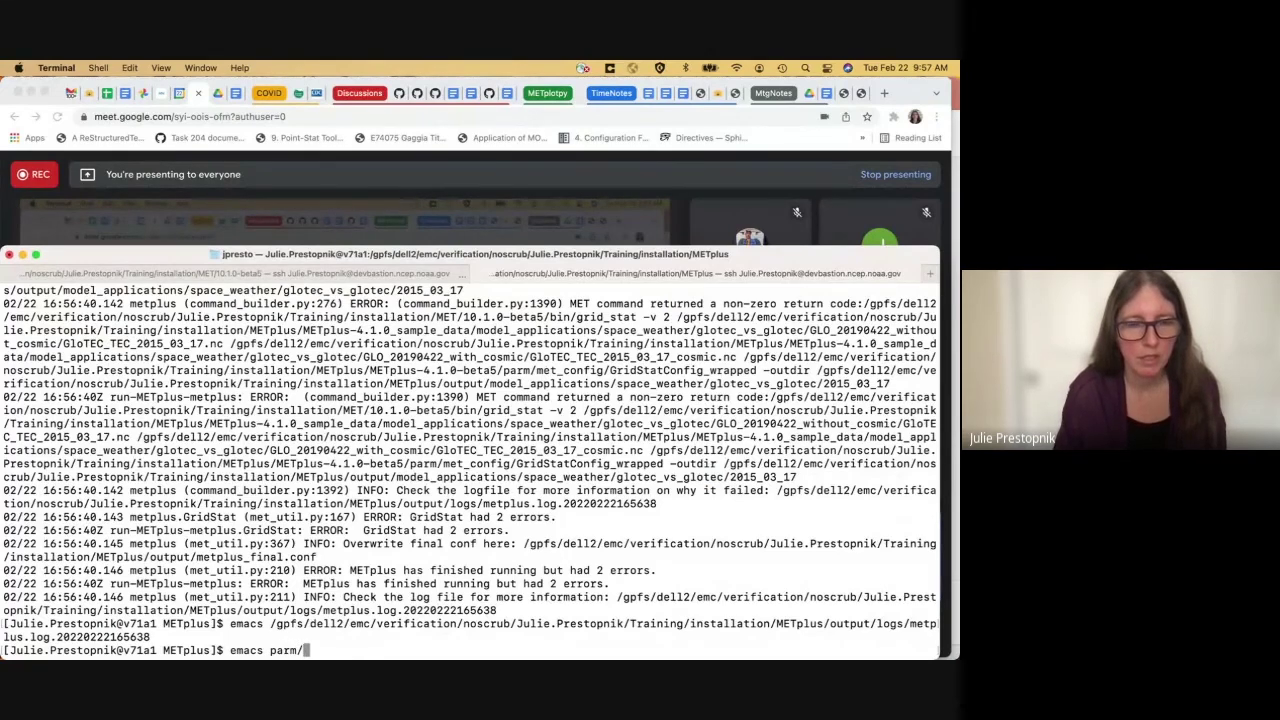
text(metplu)
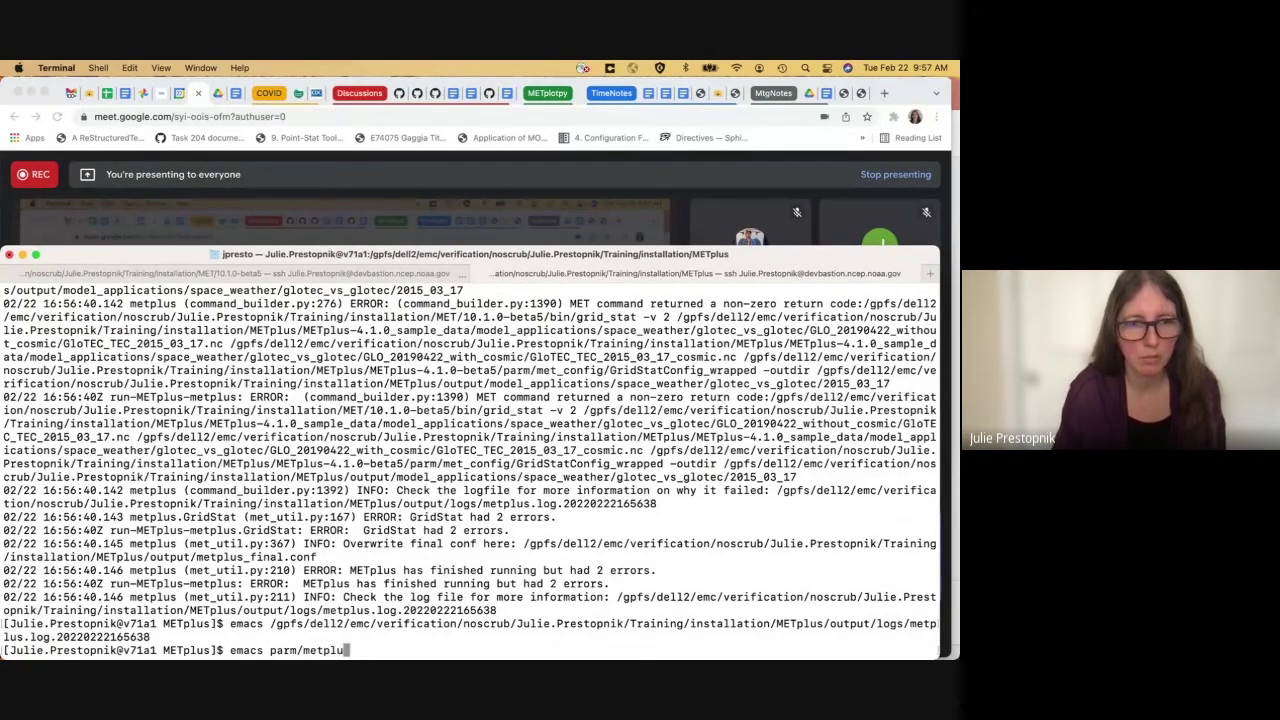
key(ctrl+u)
- List the METplus directory, change into METplus-4.1.0-beta5, and list its contents
text(ls)
key(Return)
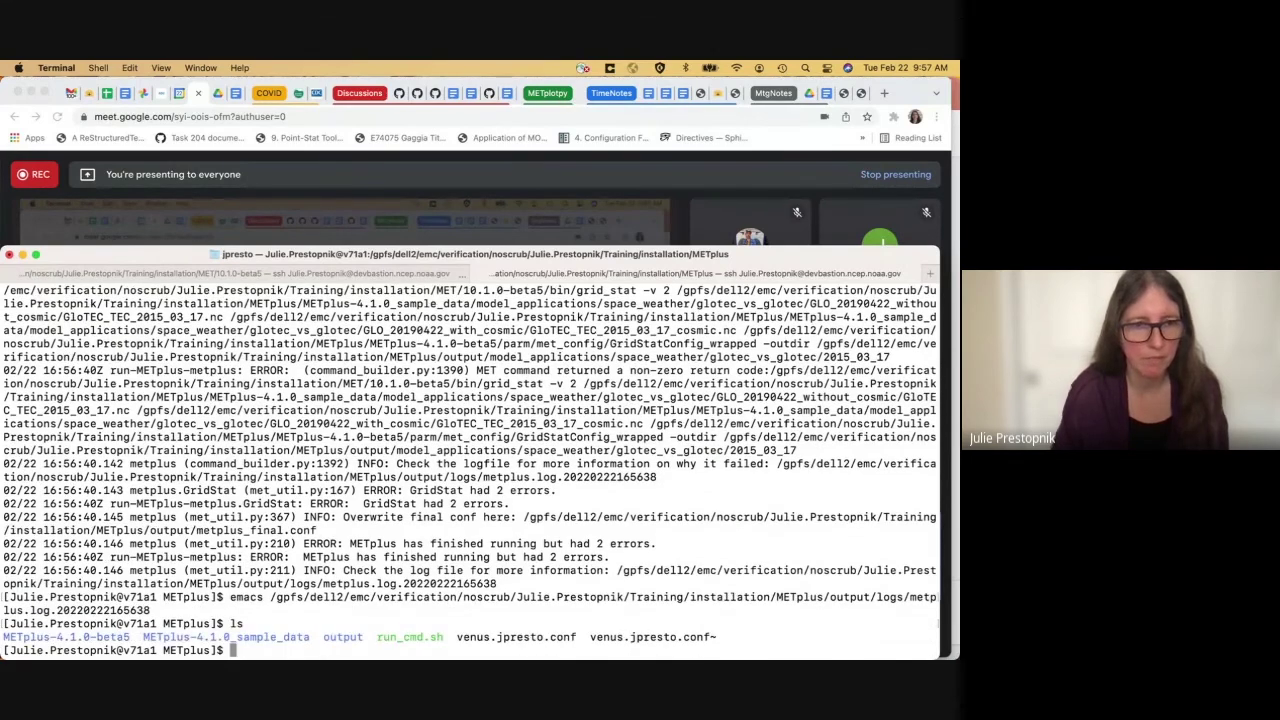
text(cd METplus-4.1.0-beta5/)
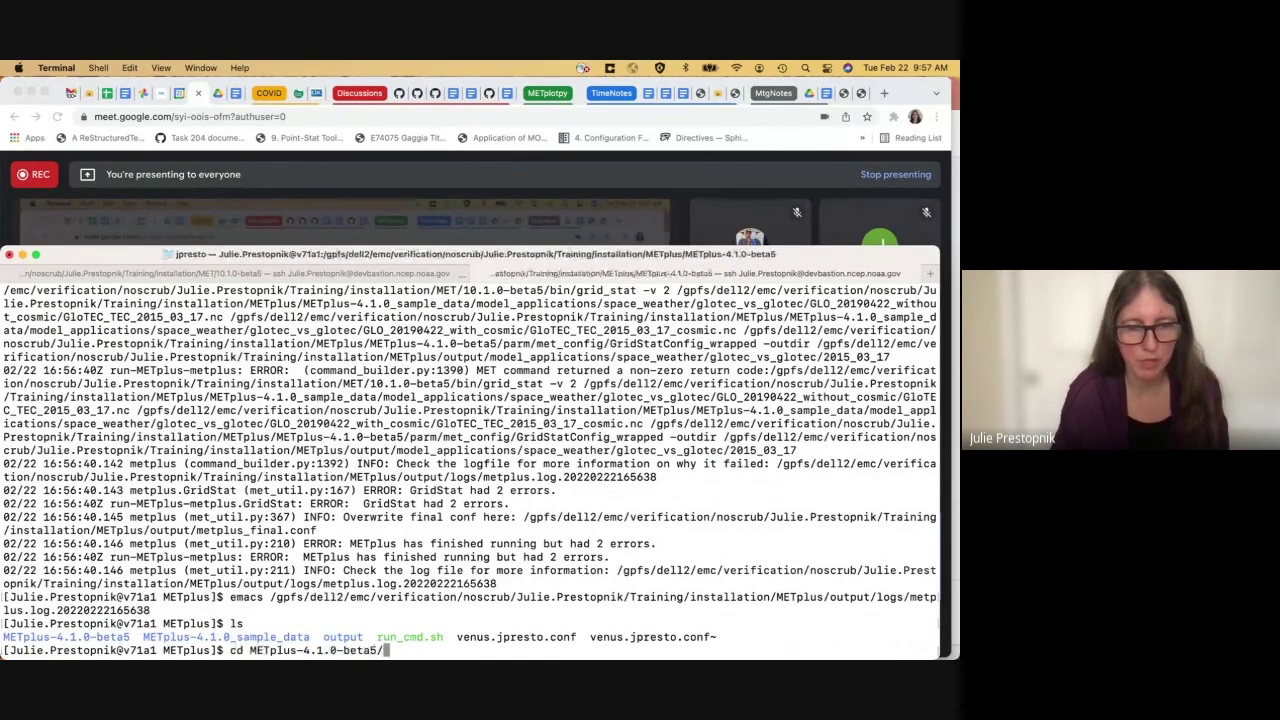
key(Return)
text(ls)
key(Return)
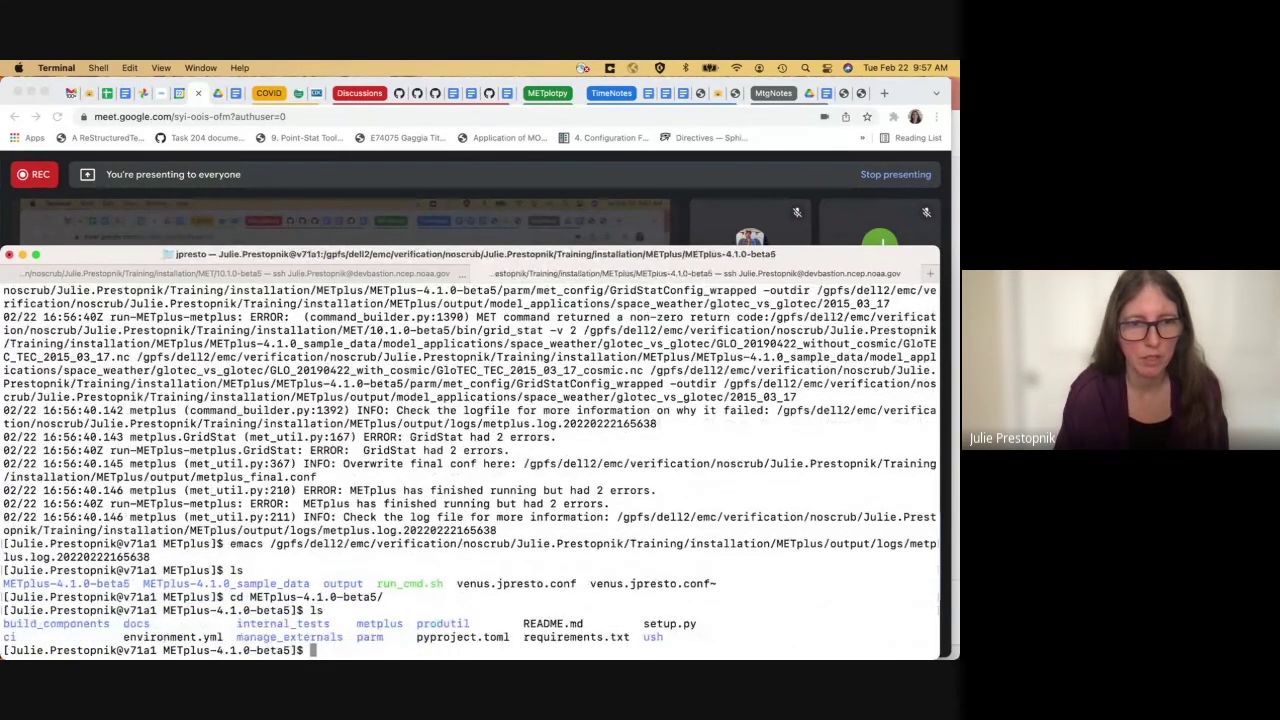
- Open parm/metplus_config/defaults.conf in emacs
text(emacs parm/)
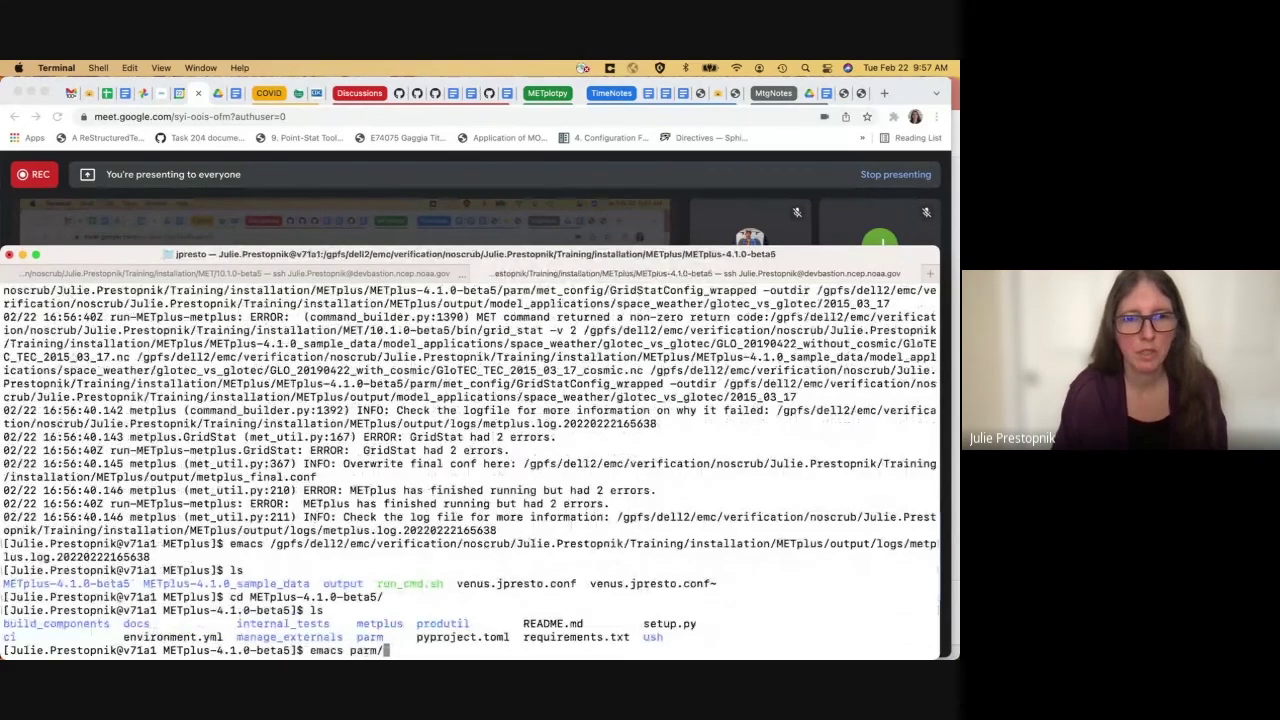
text(metplus_config/de)
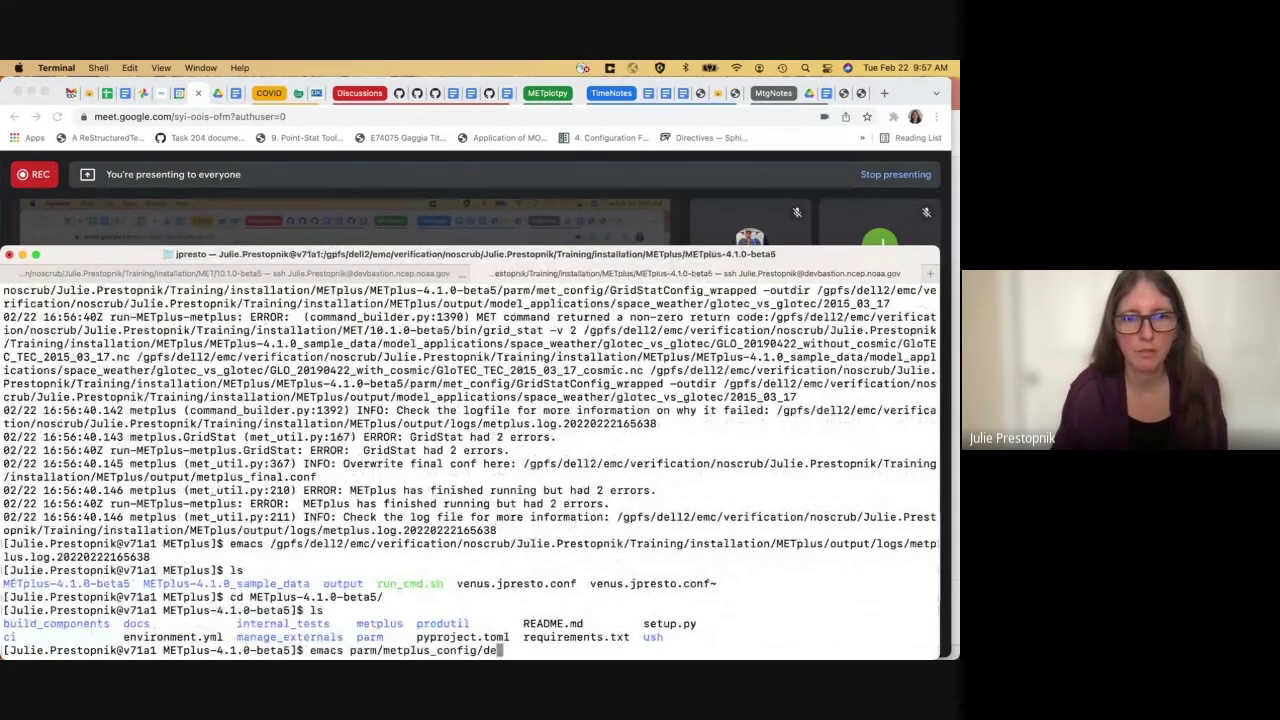
key(Tab)
key(Return)
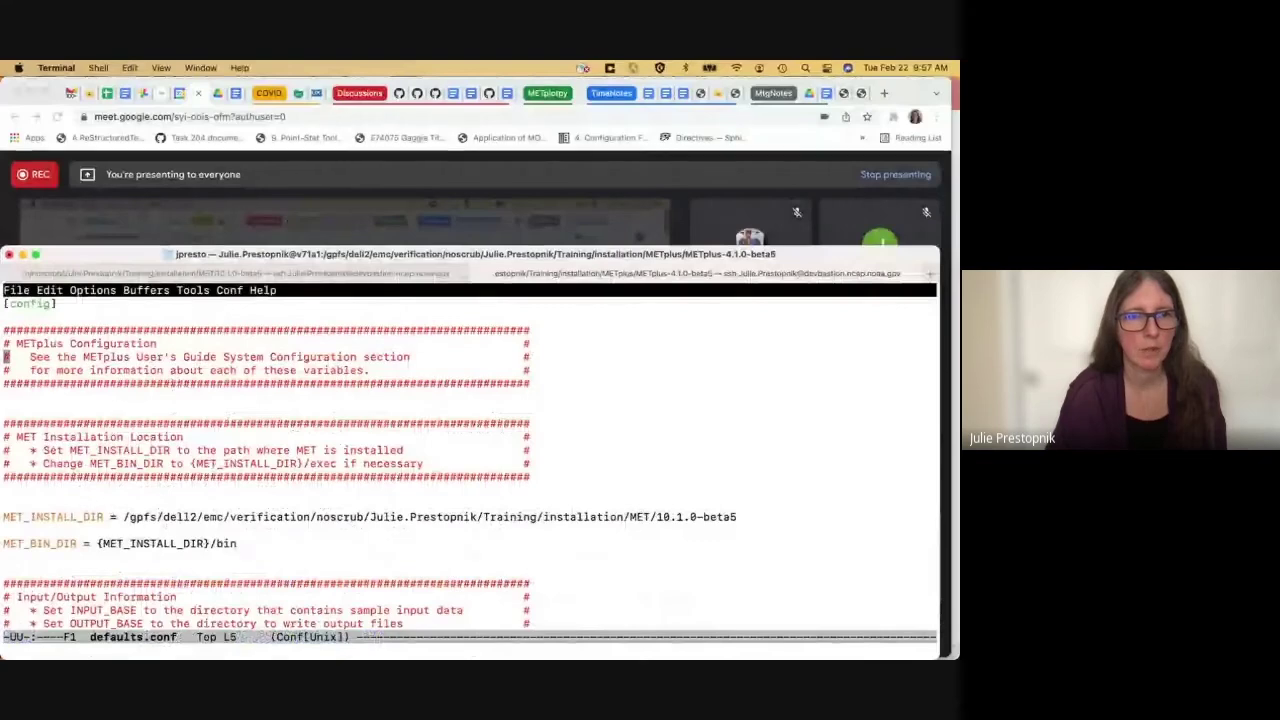
- Set MET_BIN_DIR to {MET_INSTALL_DIR}/exec in defaults.conf
key(Down)
key(Down)
key(Down)
key(Down)
key(Down)
key(Down)
key(Down)
key(Down)
key(Down)
key(Down)
key(Down)
key(Down)
key(Down)
key(Down)
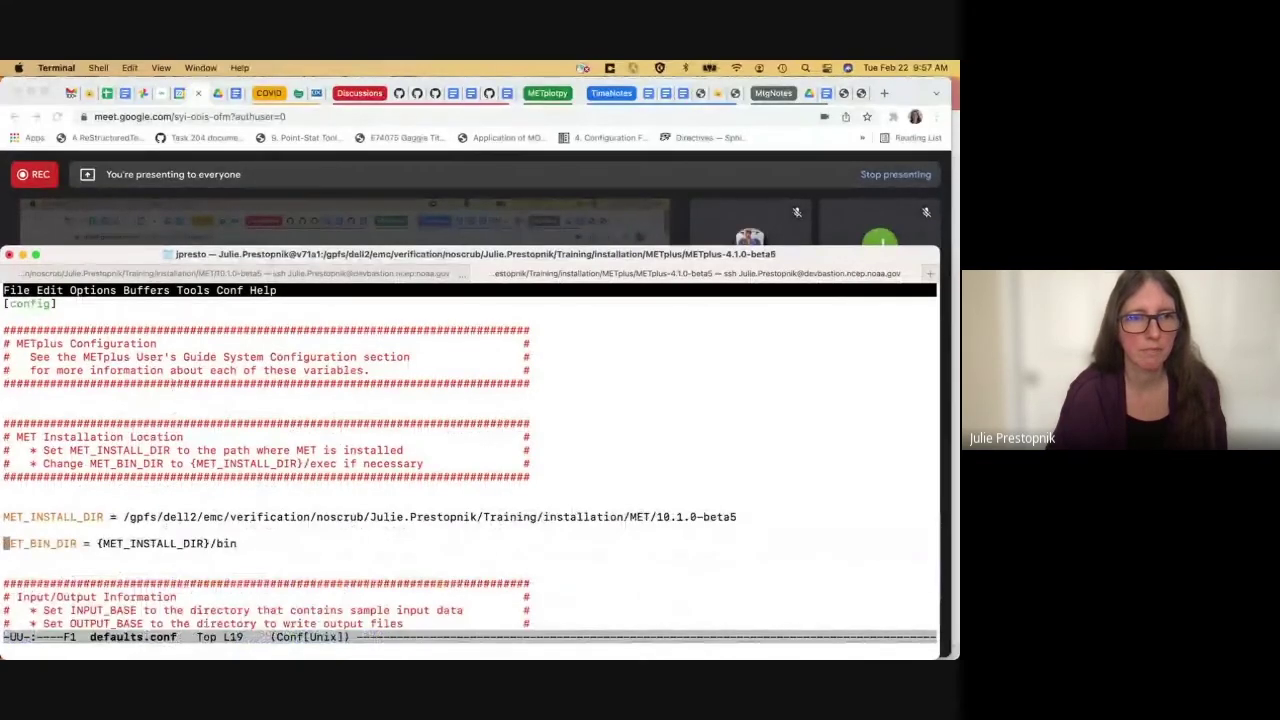
key(ctrl+e)
key(BackSpace)
key(BackSpace)
key(BackSpace)
text(e)
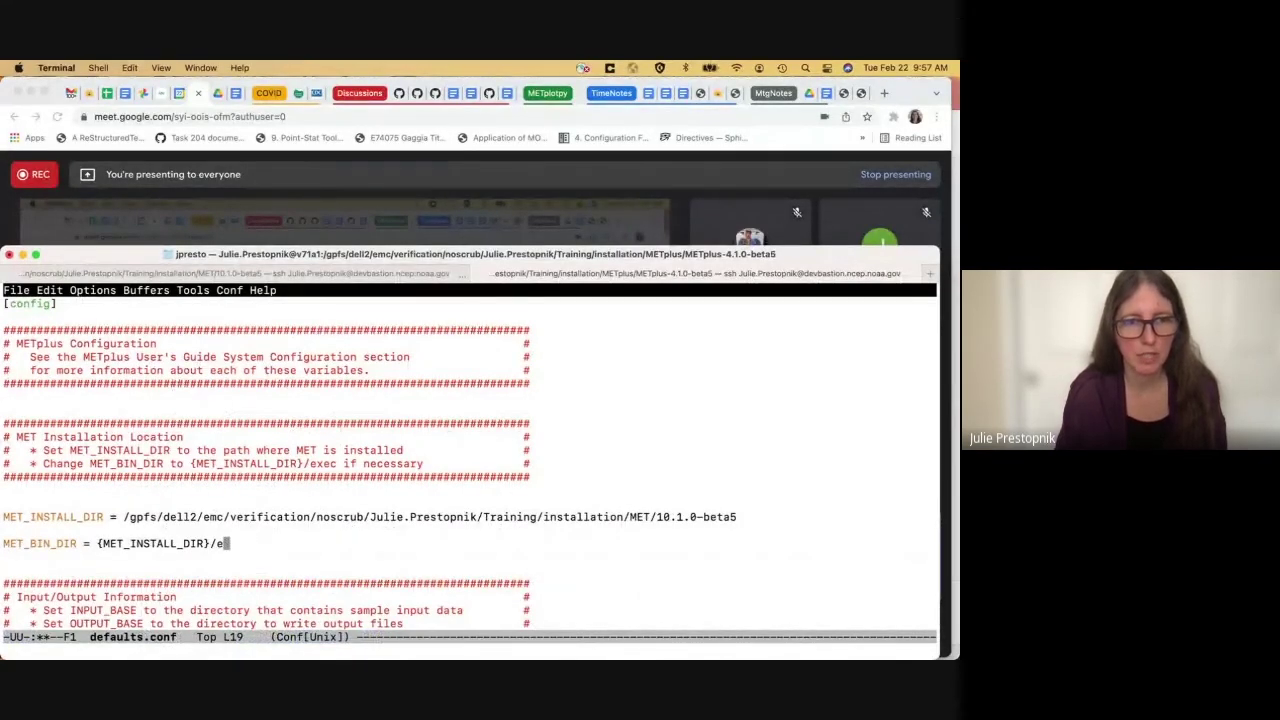
text(xec)
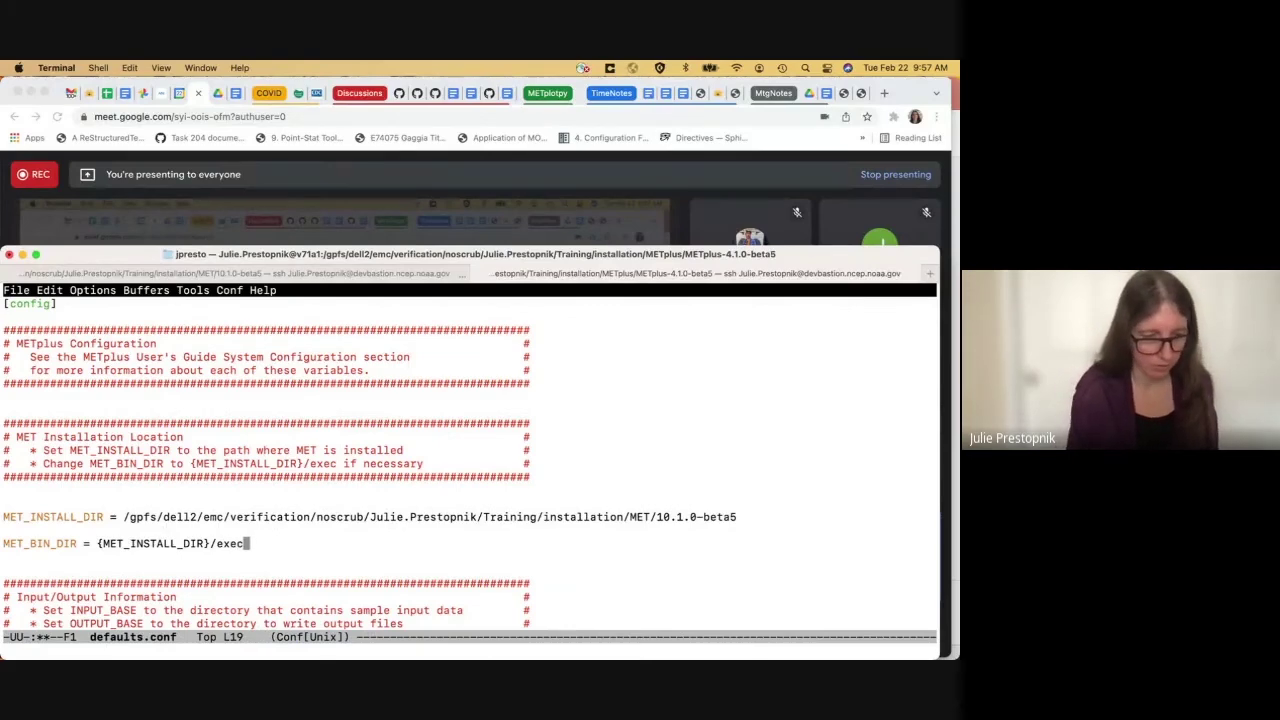
- Save defaults.conf, exit emacs, and list the METplus-4.1.0-beta5 directory
key(ctrl+x)
key(ctrl+s)
key(ctrl+x)
key(ctrl+c)
text(ls)
key(Return)
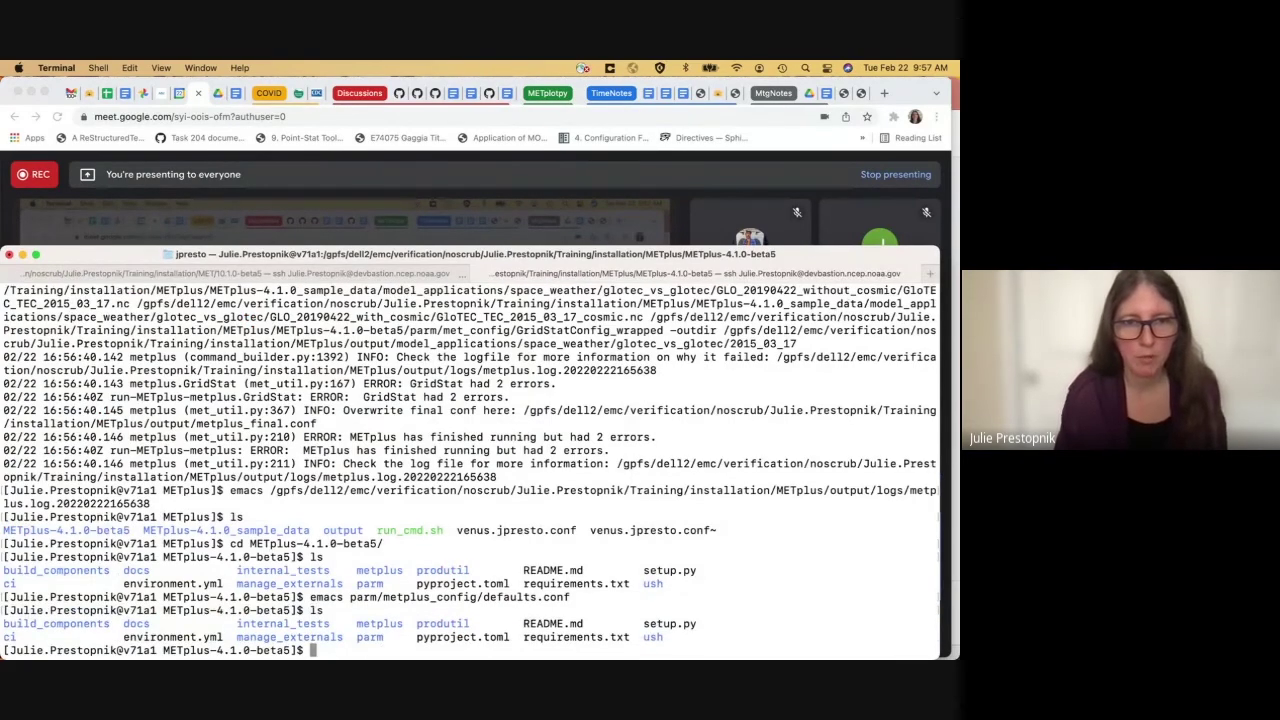
text(cd ./.)
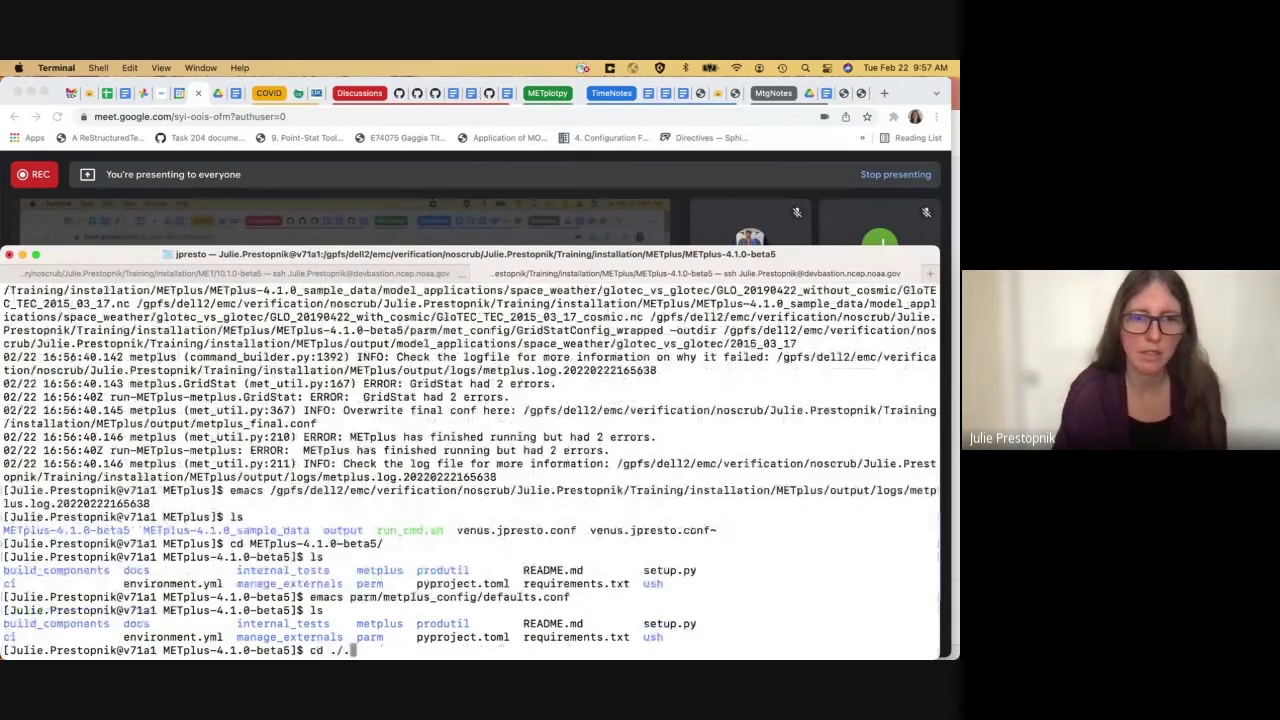
key(Return)
text(ls)
key(Return)
- Move up one level from METplus-4.1.0-beta5 to the METplus directory and list its contents
text(cd ../)
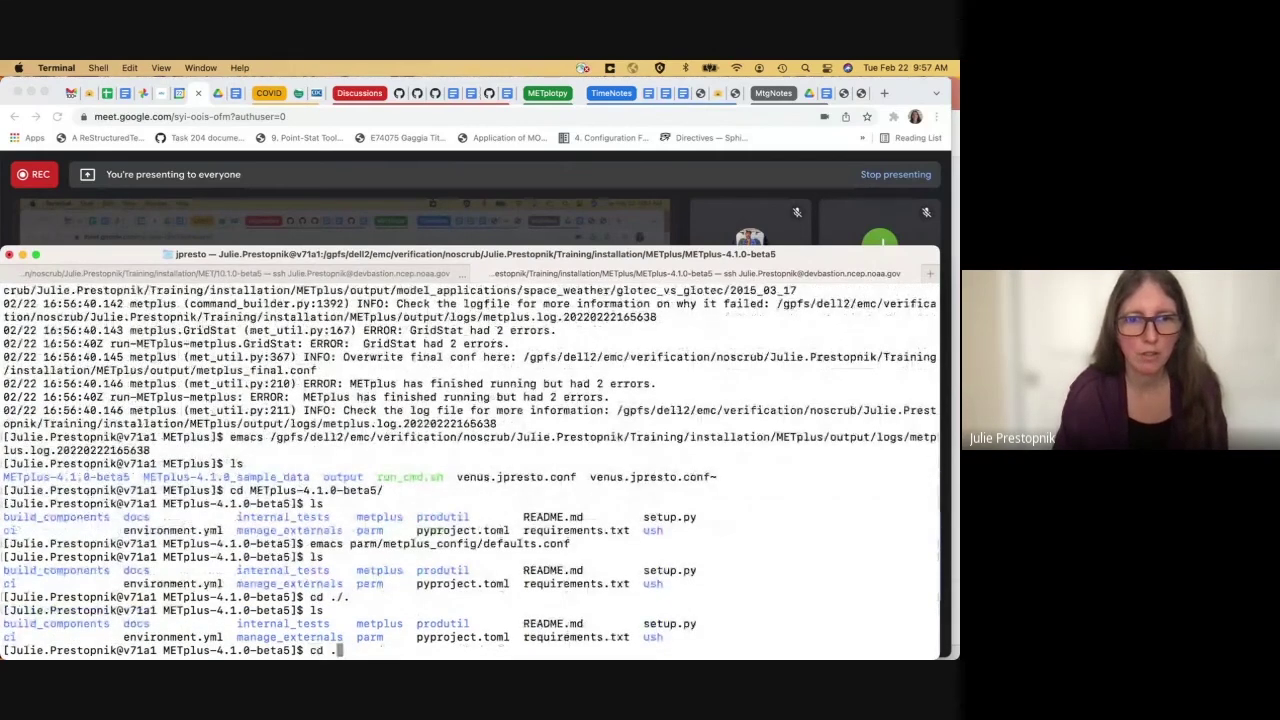
key(Return)
text(ls)
key(Return)
- Run the METplus use case with ./run_cmd.sh and highlight the final INFO message of its output
text(./run_cmd.sh)
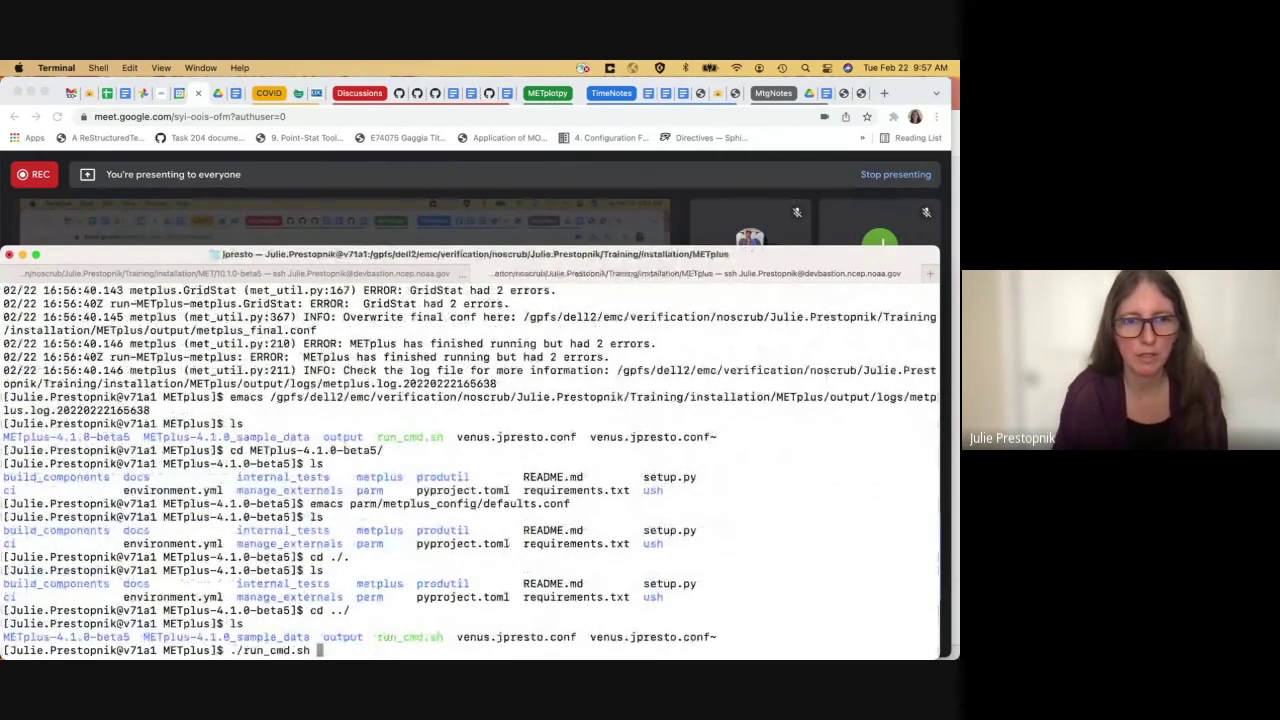
key(Return)
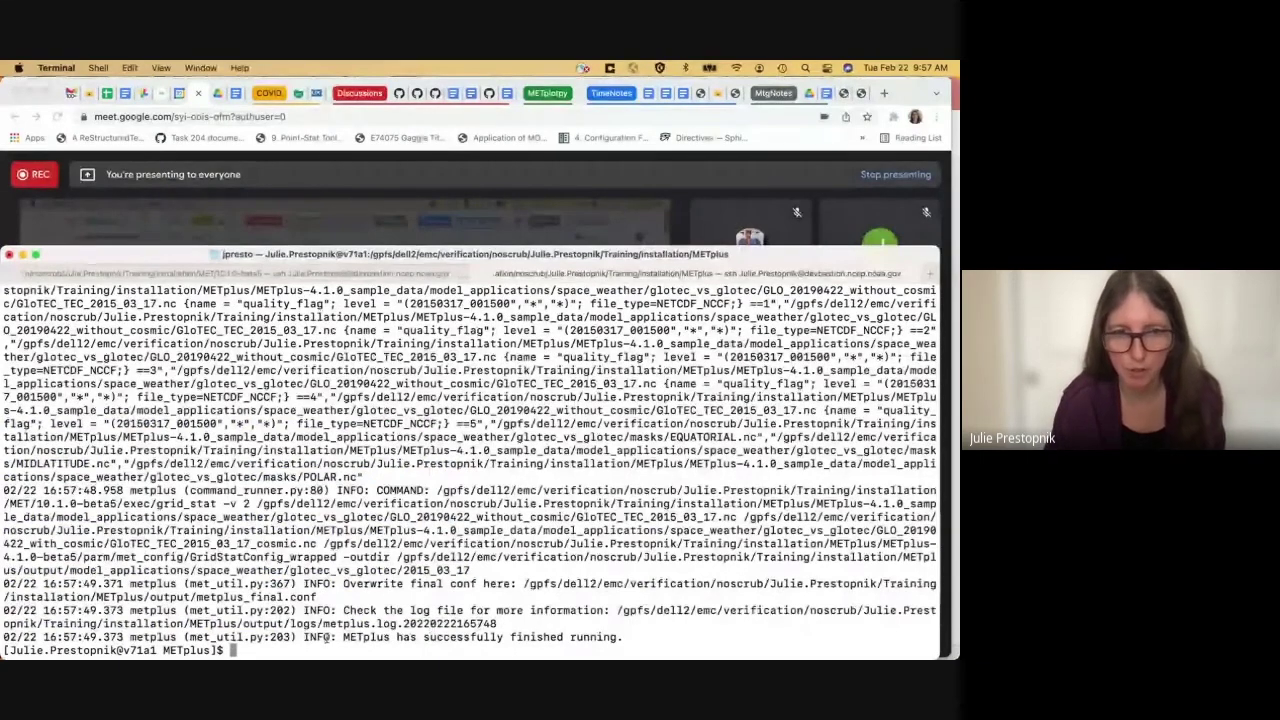
drag(303, 637, 627, 637)
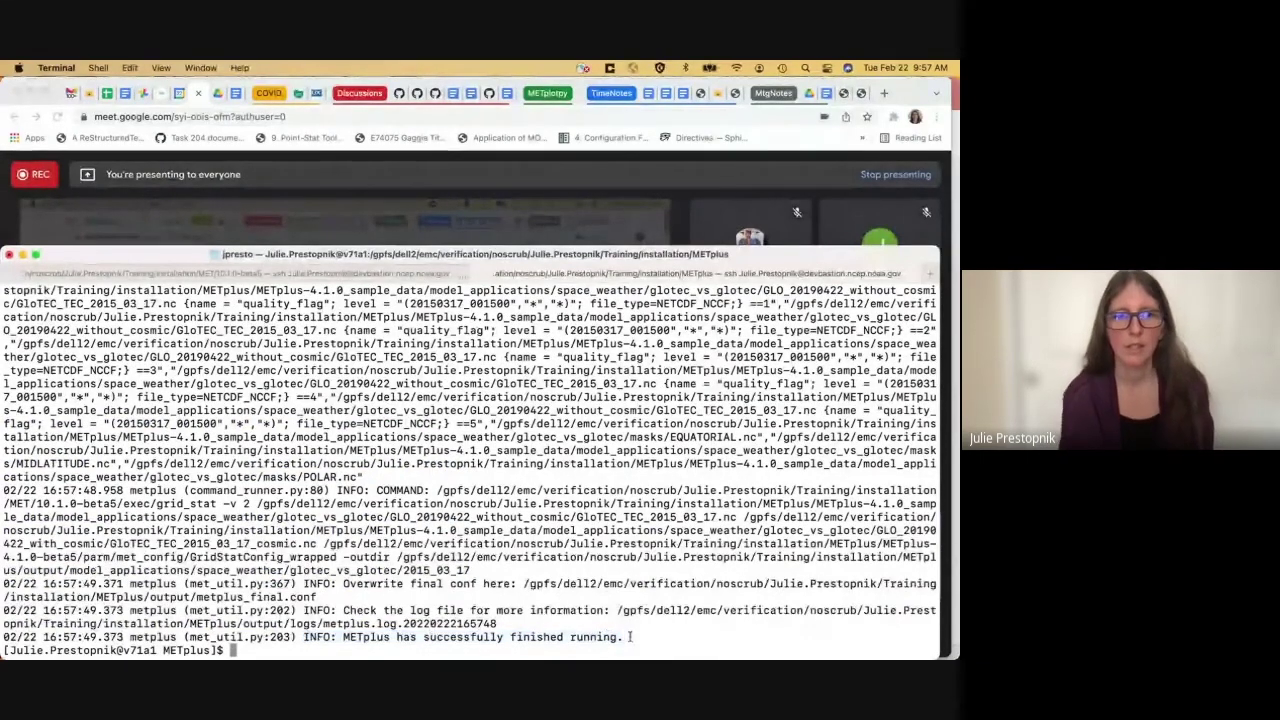
click(627, 637)
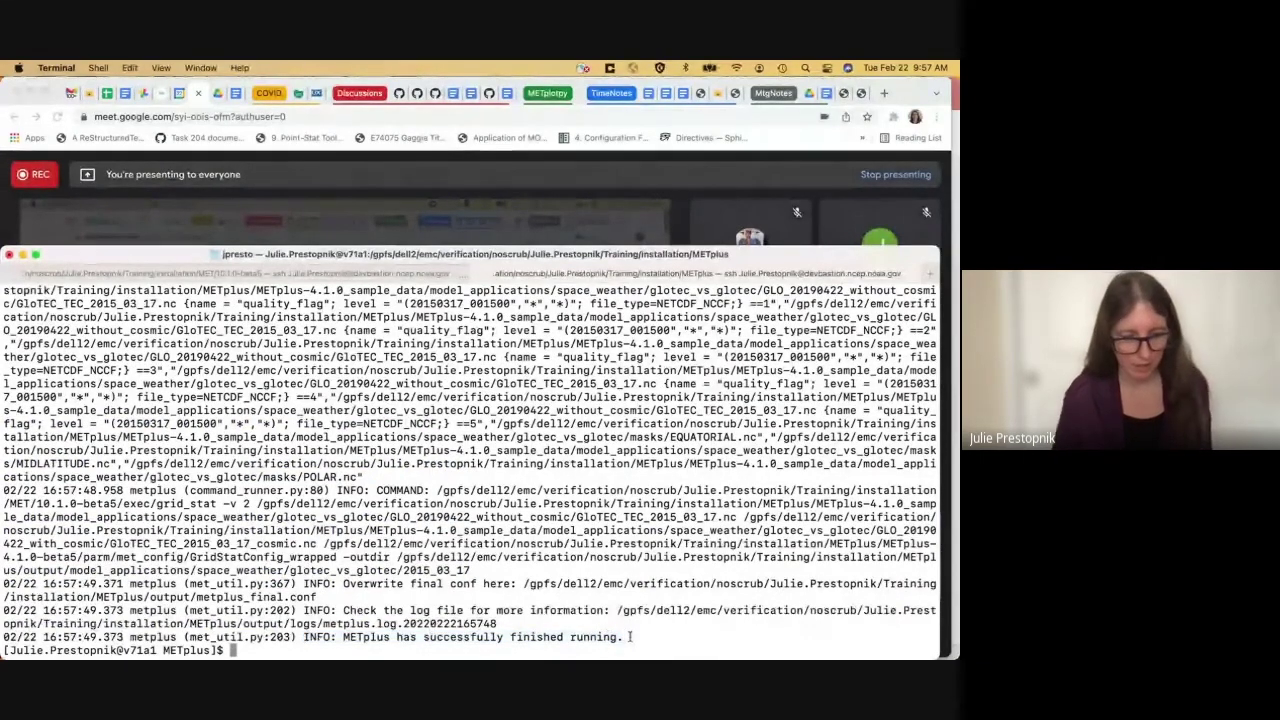
- Switch to the METplus_Session11_2022_Installation presentation in PowerPoint and show the closing "Questions?" slide
click(496, 226)
key(ctrl+Up)
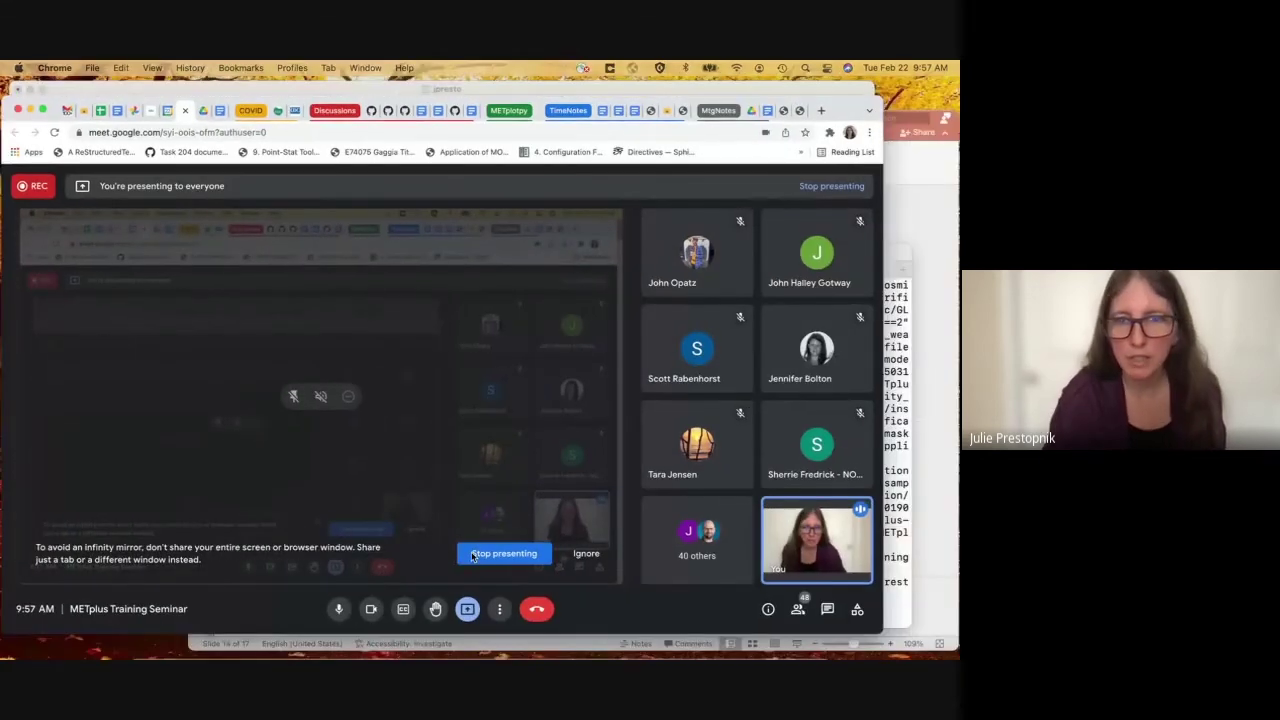
click(750, 540)
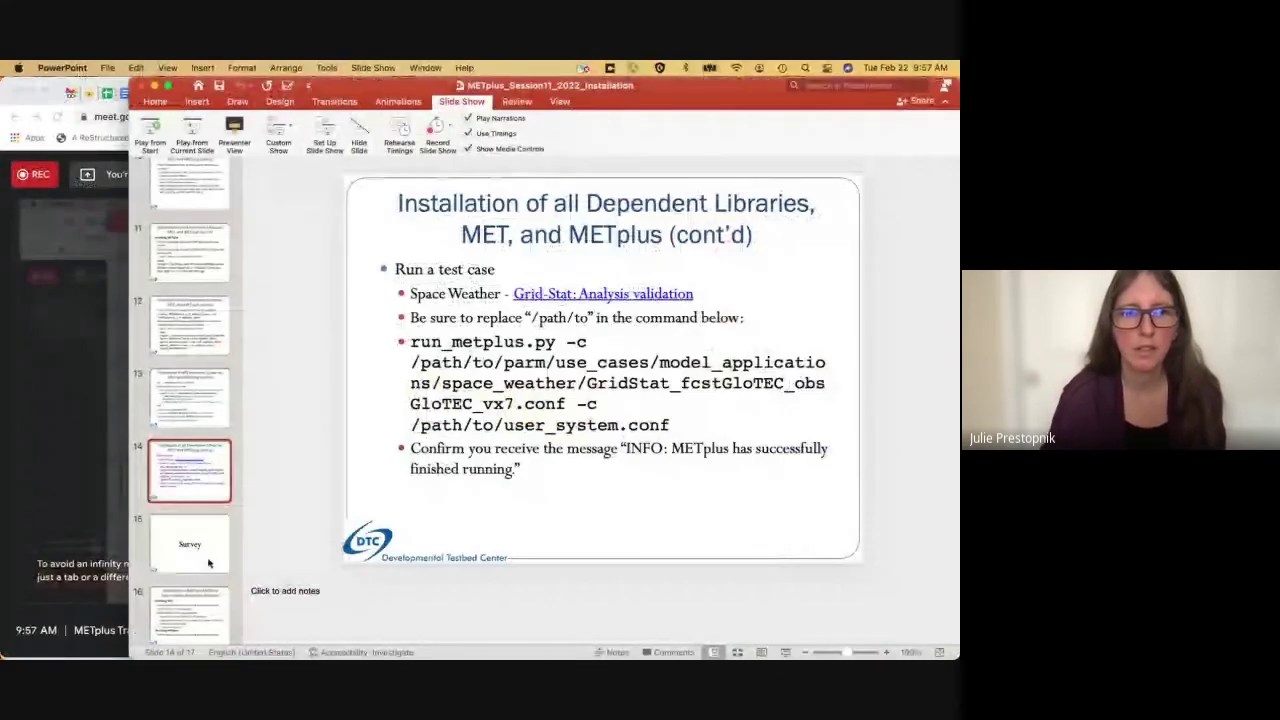
scroll(186, 600, down, 3)
click(186, 601)
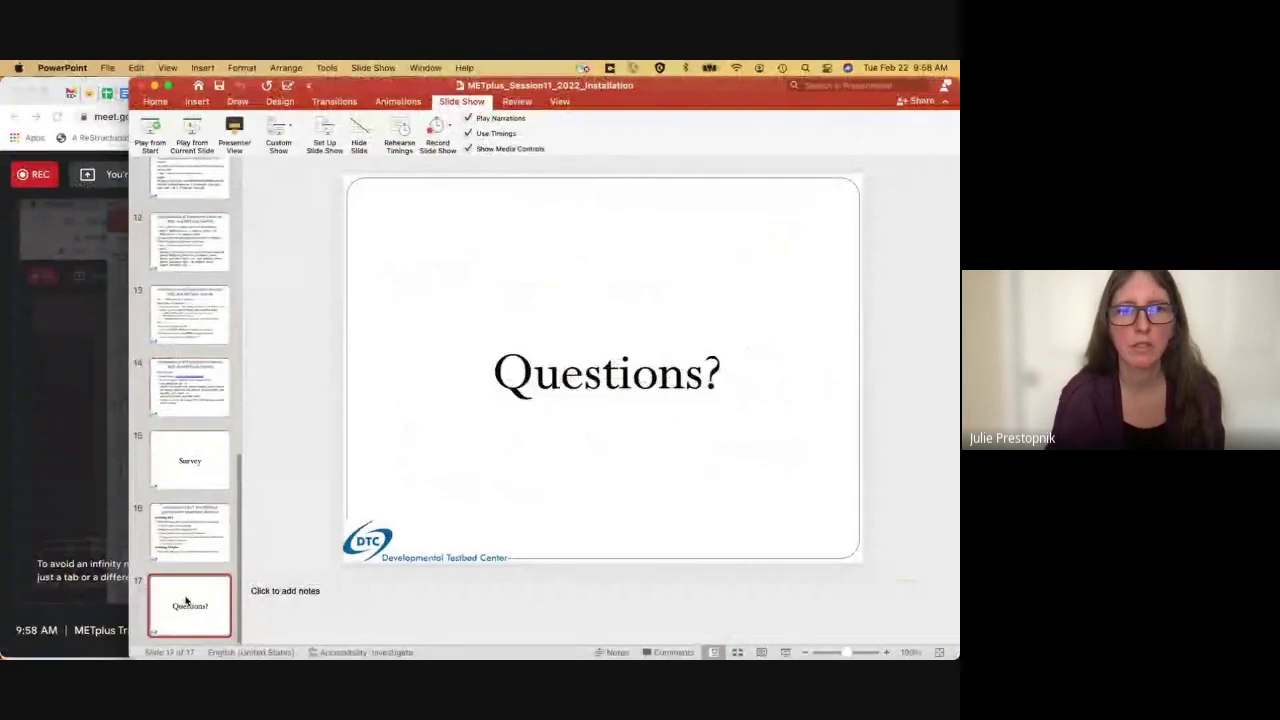
- Switch back to the Google Meet call in Chrome and open the presentation-sharing options to stop presenting
click(2, 427)
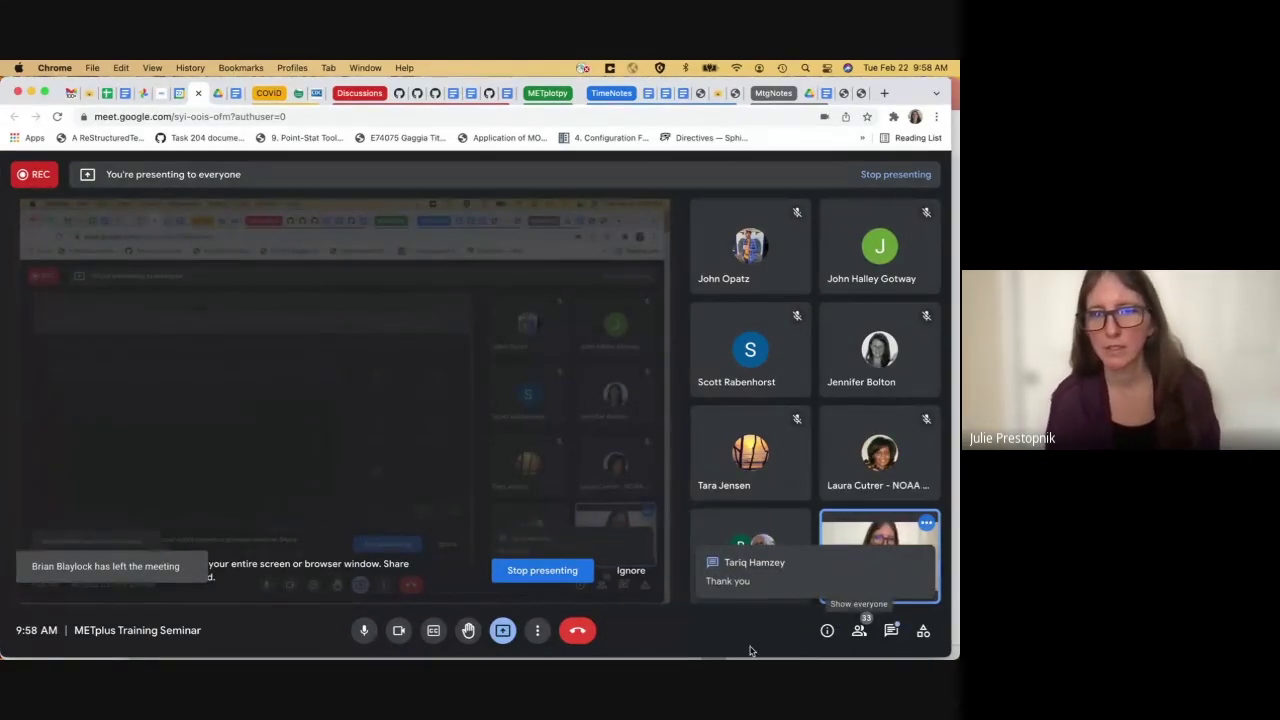
click(503, 630)
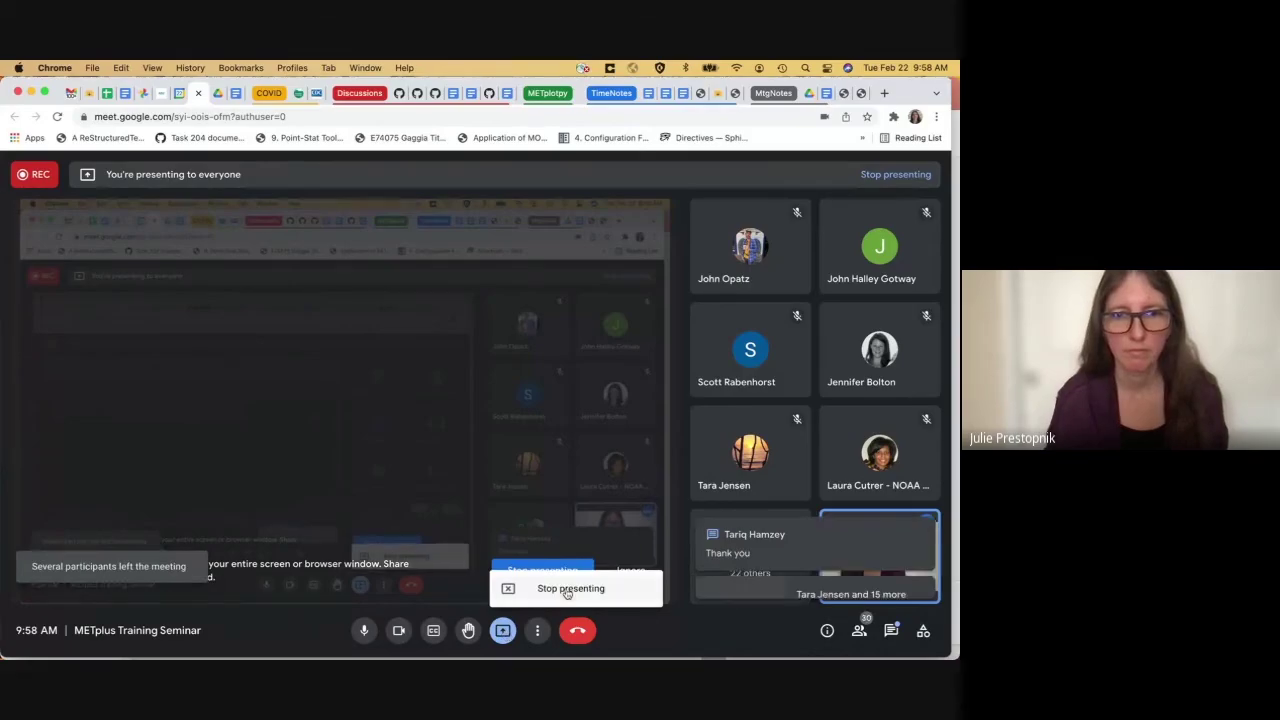